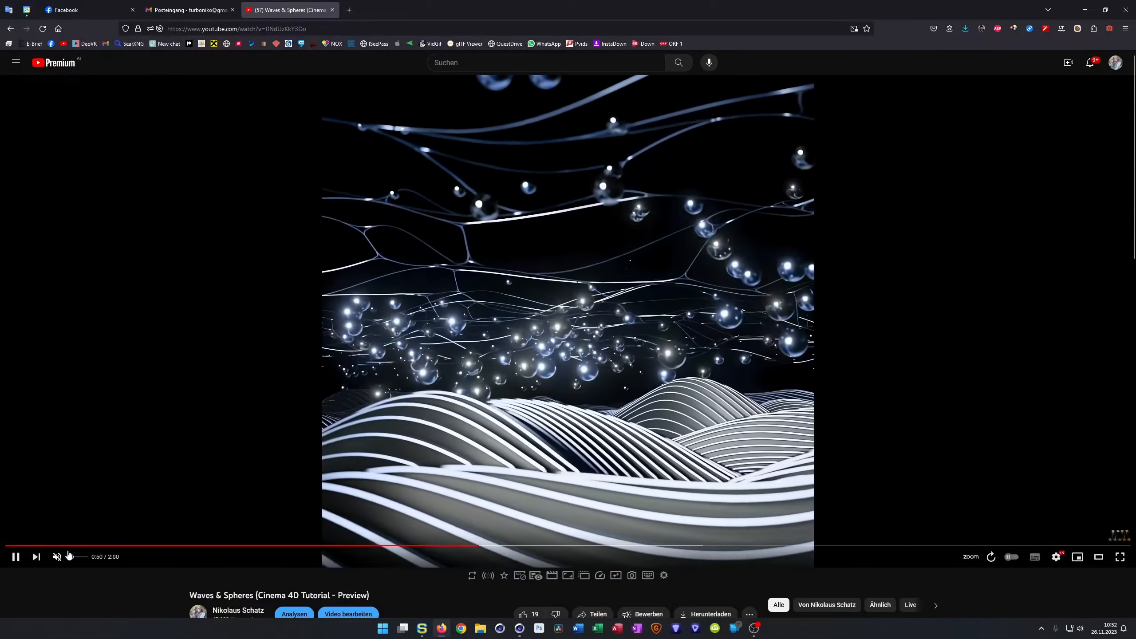
- Pause the finished-animation preview video and switch to Cinema 4D
{"action": "left_click", "coordinate": [16, 557]}
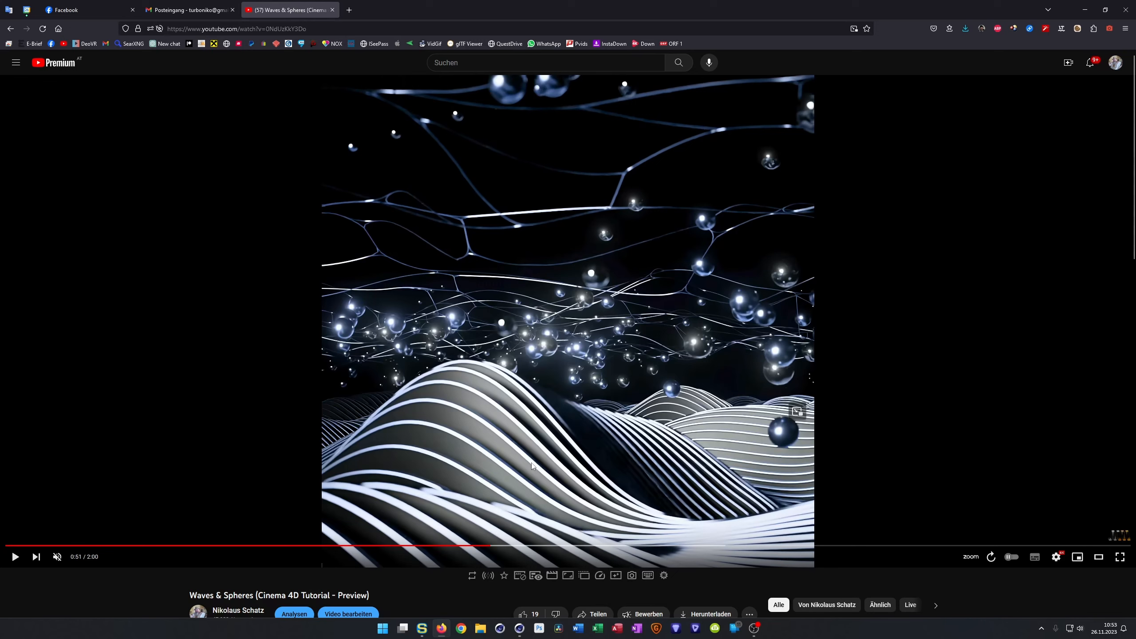
{"action": "left_click", "coordinate": [519, 628]}
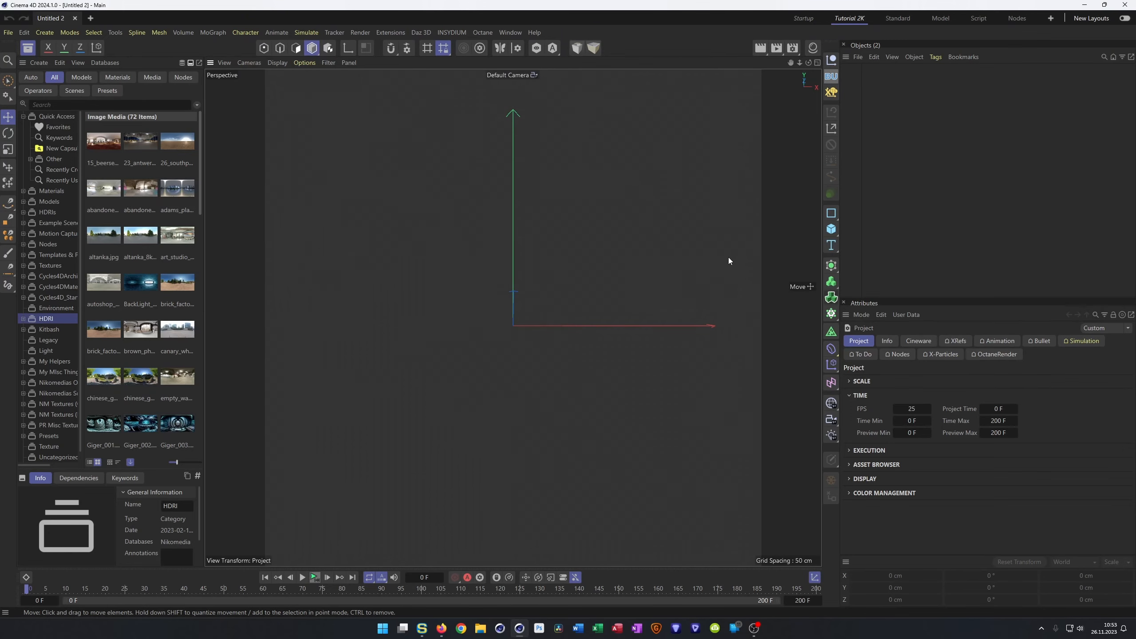
- Add a plane to the empty scene and set its orientation to +Z so it stands upright
{"action": "left_click", "coordinate": [835, 231]}
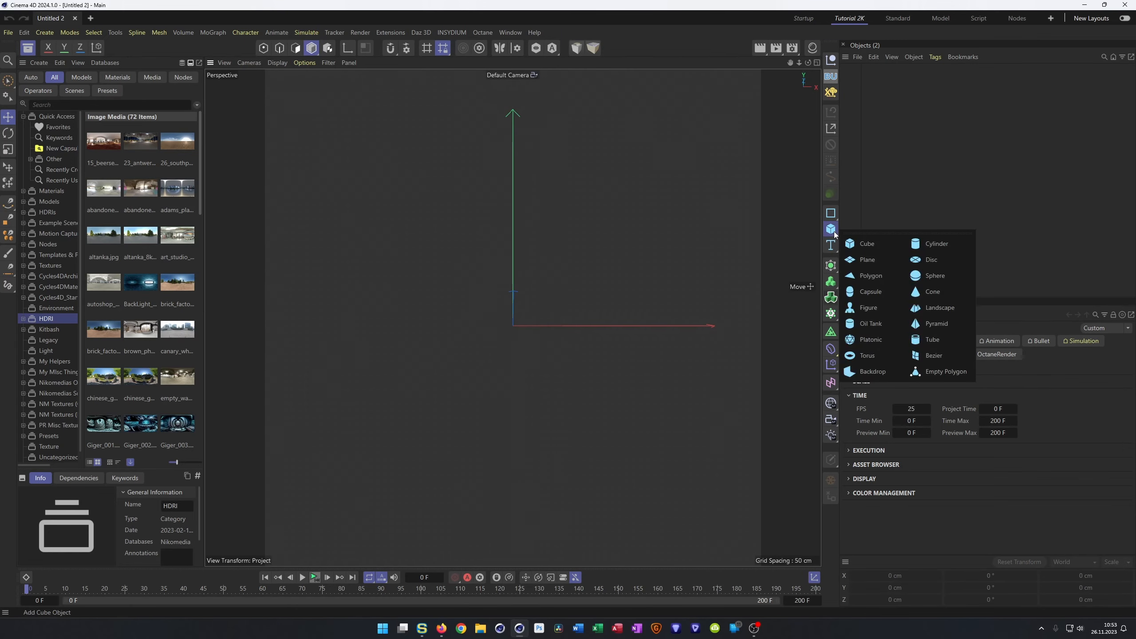
{"action": "left_click", "coordinate": [866, 260]}
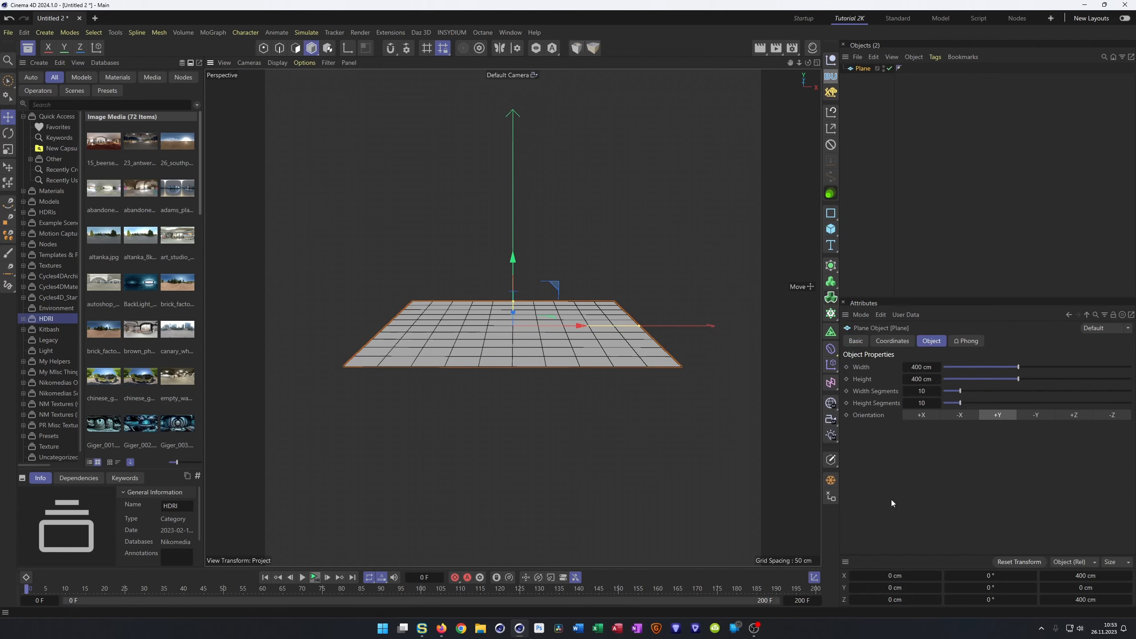
{"action": "left_click", "coordinate": [1076, 415]}
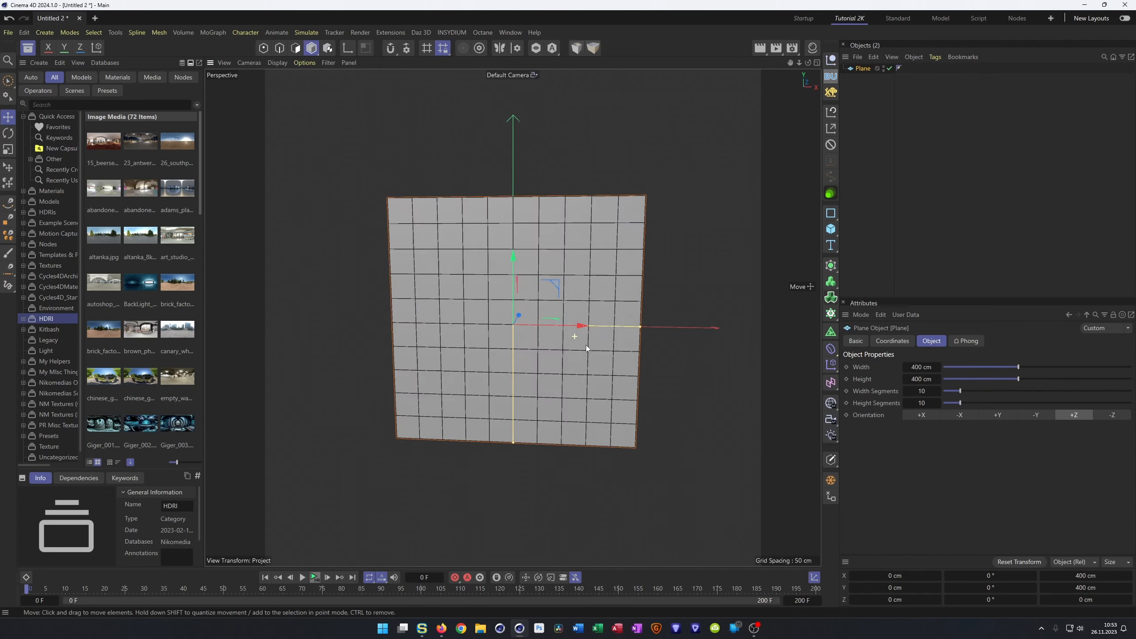
{"action": "middle_click_drag", "start_coordinate": [594, 335], "coordinate": [580, 341], "text": "alt"}
{"action": "mouse_move", "coordinate": [579, 341]}
{"action": "right_mouse_down", "text": "alt"}
{"action": "mouse_move", "coordinate": [547, 355]}
{"action": "mouse_move", "coordinate": [562, 342]}
{"action": "right_mouse_up", "text": "alt"}
{"action": "middle_click_drag", "start_coordinate": [562, 342], "coordinate": [537, 369], "text": "alt"}
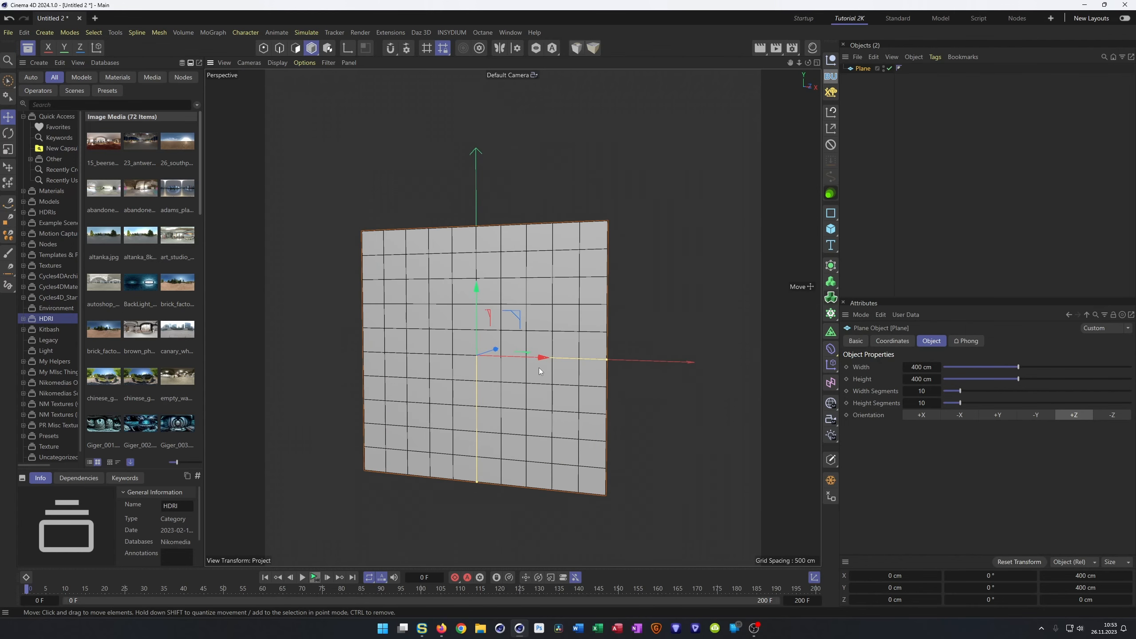
- Set the plane's height to 200 cm and its width to 1000 cm
{"action": "left_click", "coordinate": [923, 380]}
{"action": "type", "text": "200"}
{"action": "key", "text": "shift+Tab"}
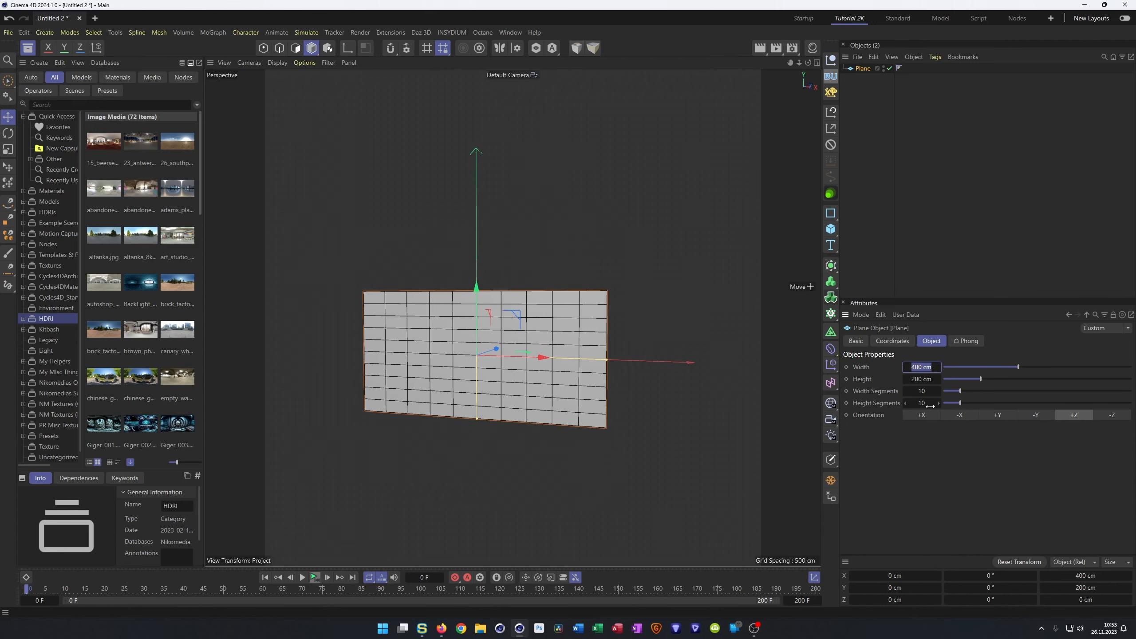
{"action": "type", "text": "1000"}
{"action": "key", "text": "Return"}
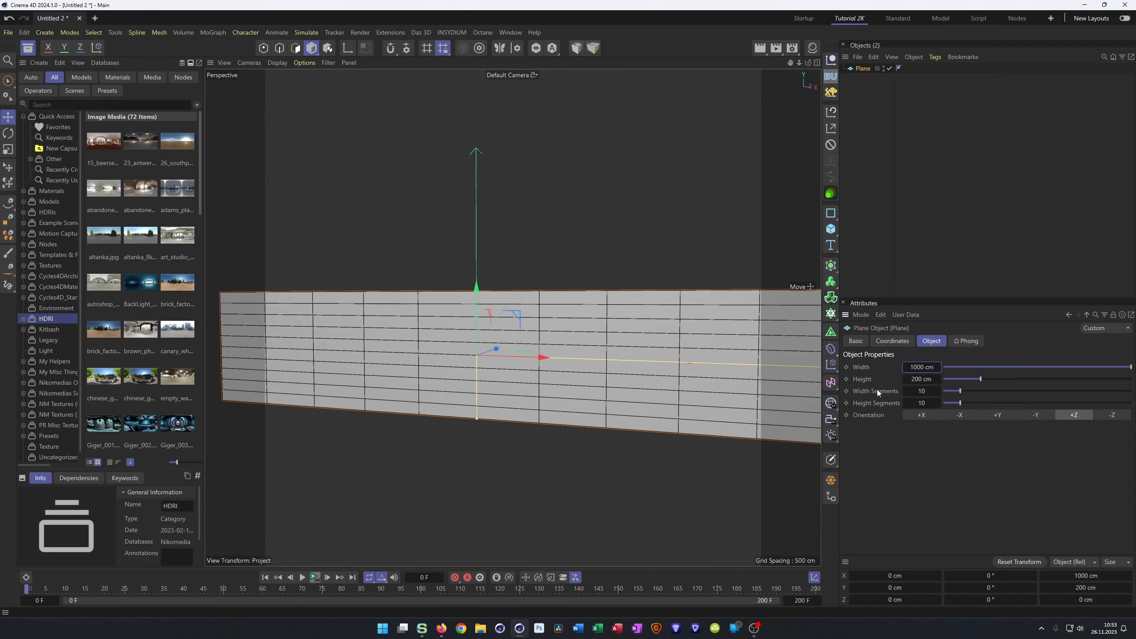
- Reduce the plane's height segments to 1 and set its width segments to 100
{"action": "left_click_drag", "start_coordinate": [923, 404], "coordinate": [911, 468]}
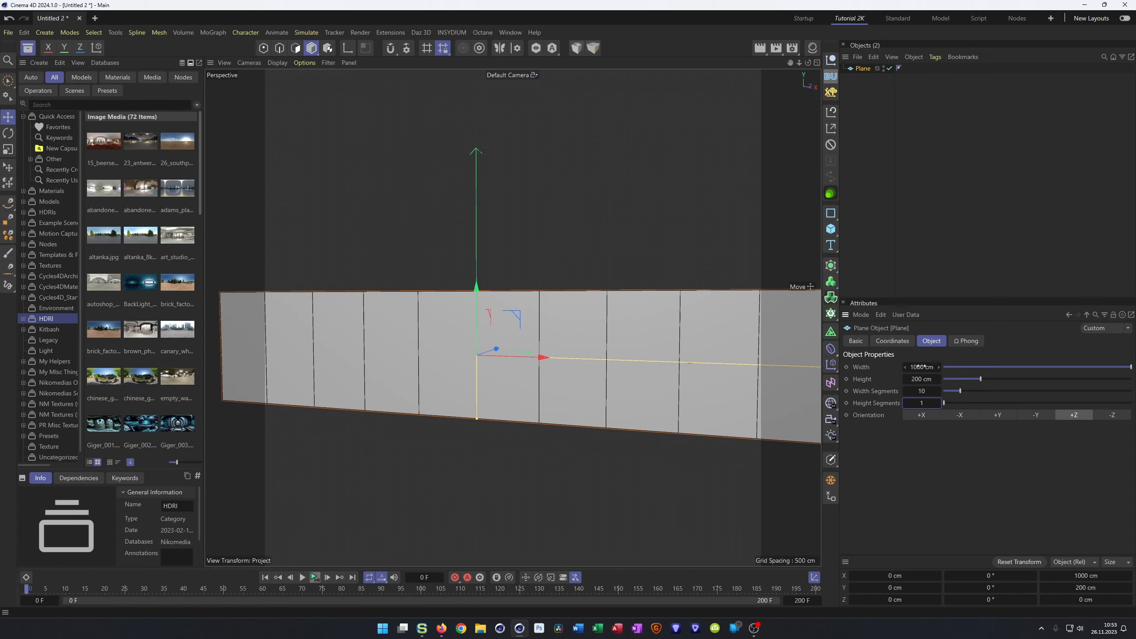
{"action": "left_click", "coordinate": [924, 404]}
{"action": "key", "text": "shift+Tab"}
{"action": "type", "text": "100"}
{"action": "key", "text": "Return"}
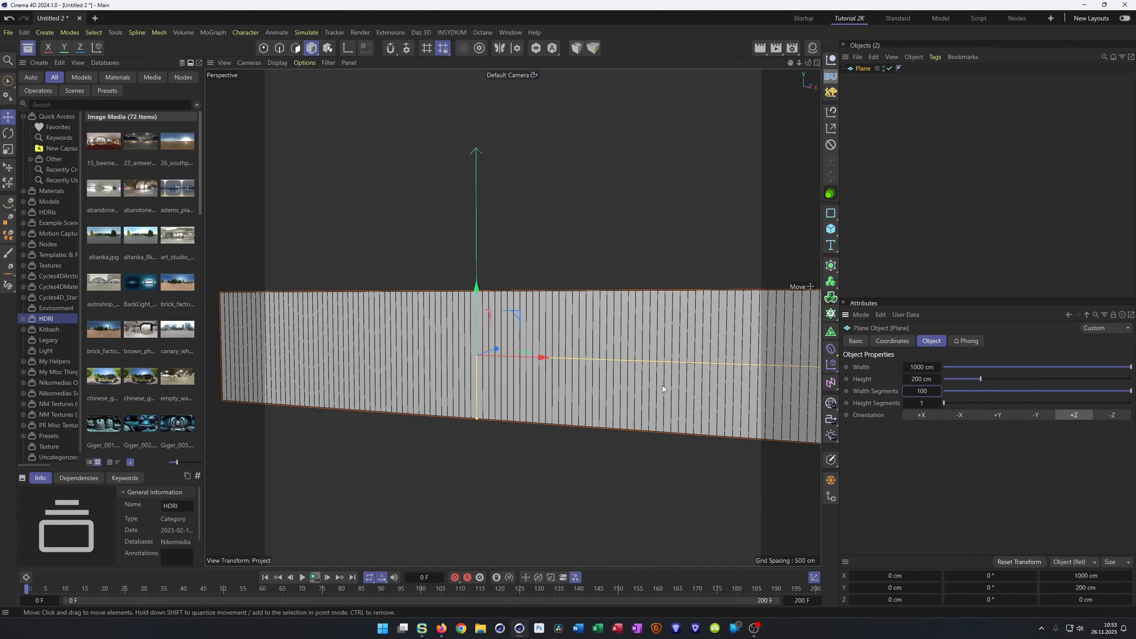
- Add a Displacer deformer as a child of the plane and assign a Noise shader to it
{"action": "scroll", "coordinate": [618, 385], "scroll_direction": "down", "scroll_amount": 3}
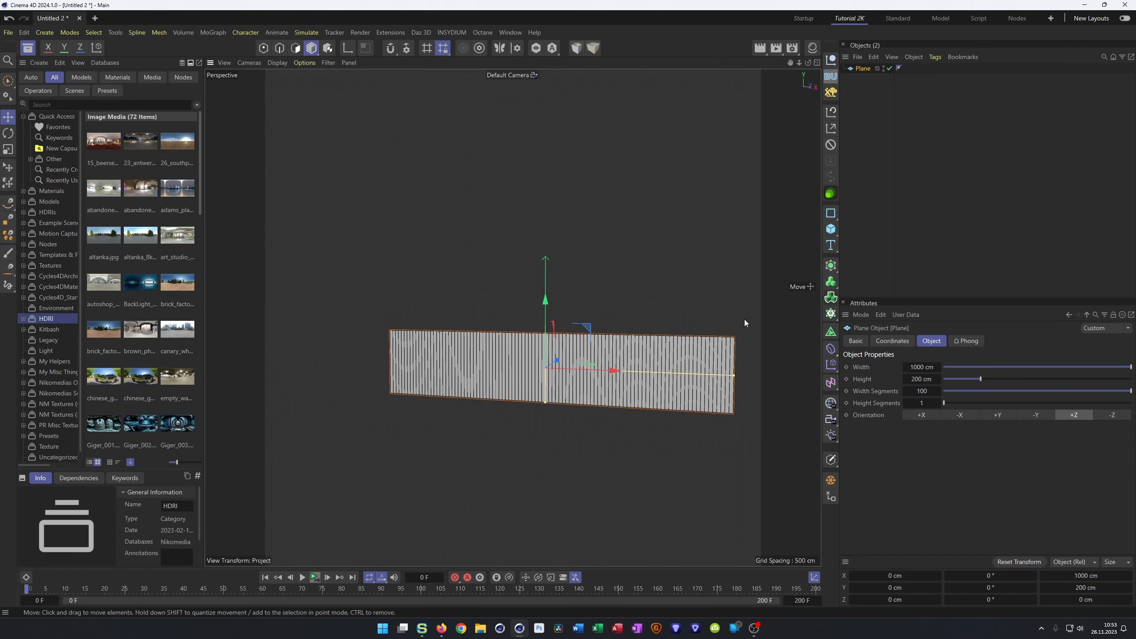
{"action": "left_click_drag", "start_coordinate": [568, 348], "coordinate": [587, 348], "text": "alt"}
{"action": "scroll", "coordinate": [586, 348], "scroll_direction": "up", "scroll_amount": 2}
{"action": "middle_click_drag", "start_coordinate": [610, 348], "coordinate": [566, 358], "text": "alt"}
{"action": "left_click_drag", "start_coordinate": [567, 358], "coordinate": [582, 373], "text": "alt"}
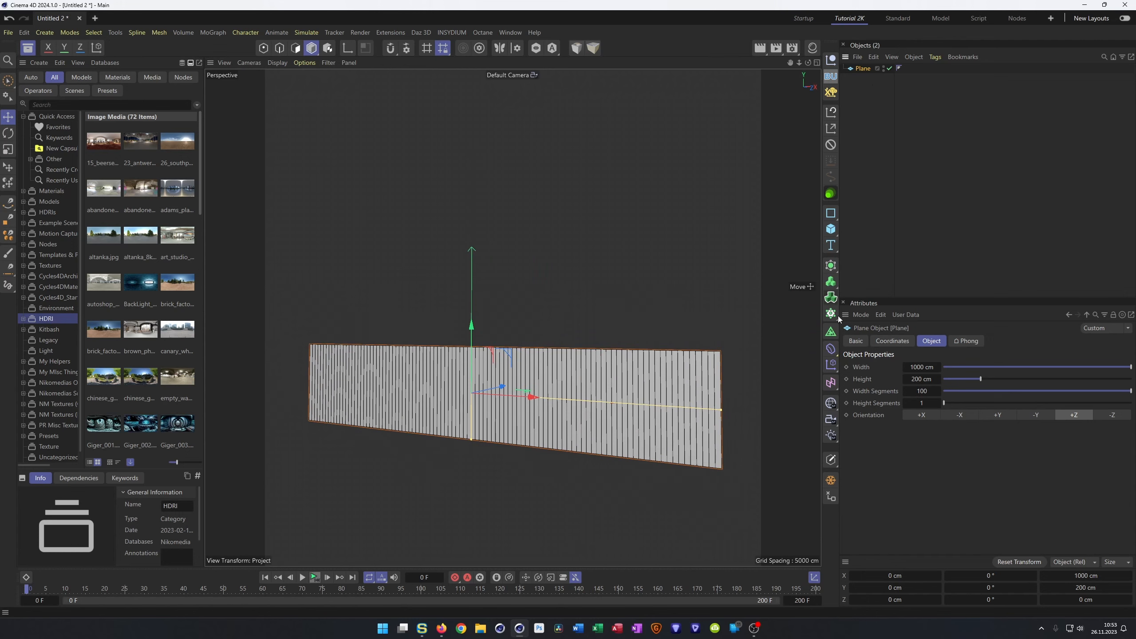
{"action": "left_click", "coordinate": [832, 349]}
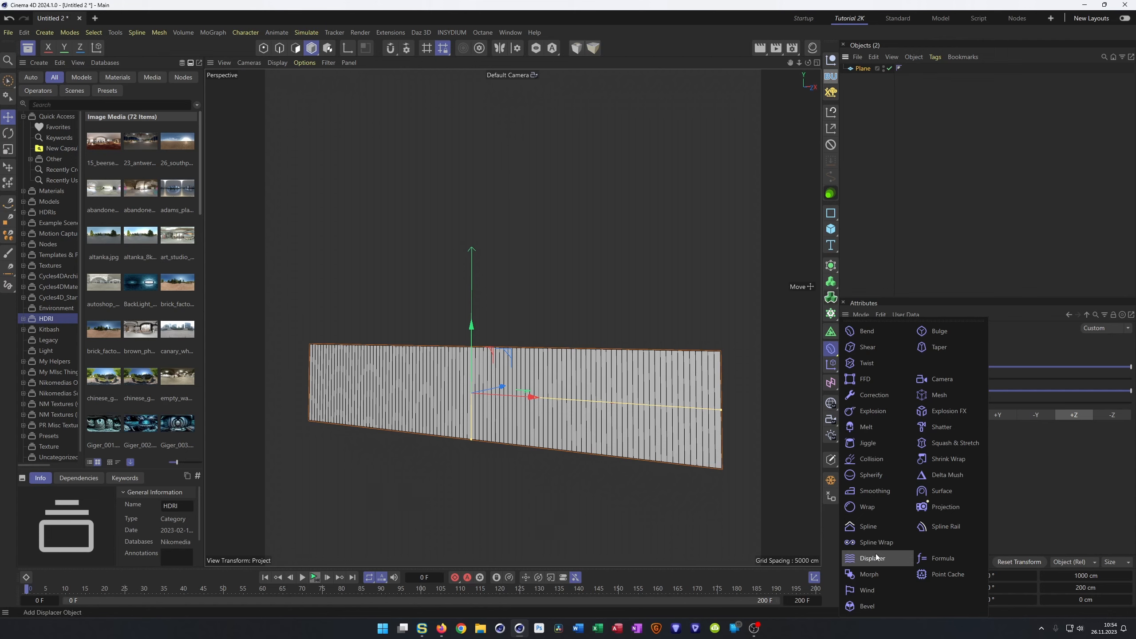
{"action": "left_click", "coordinate": [858, 560]}
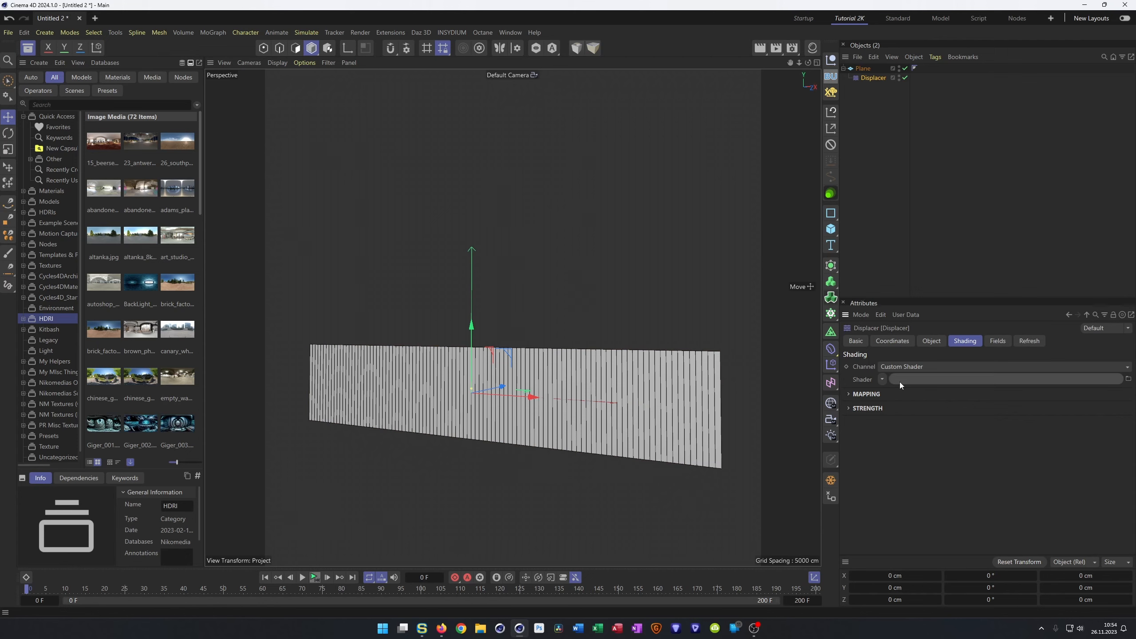
{"action": "left_click", "coordinate": [882, 379]}
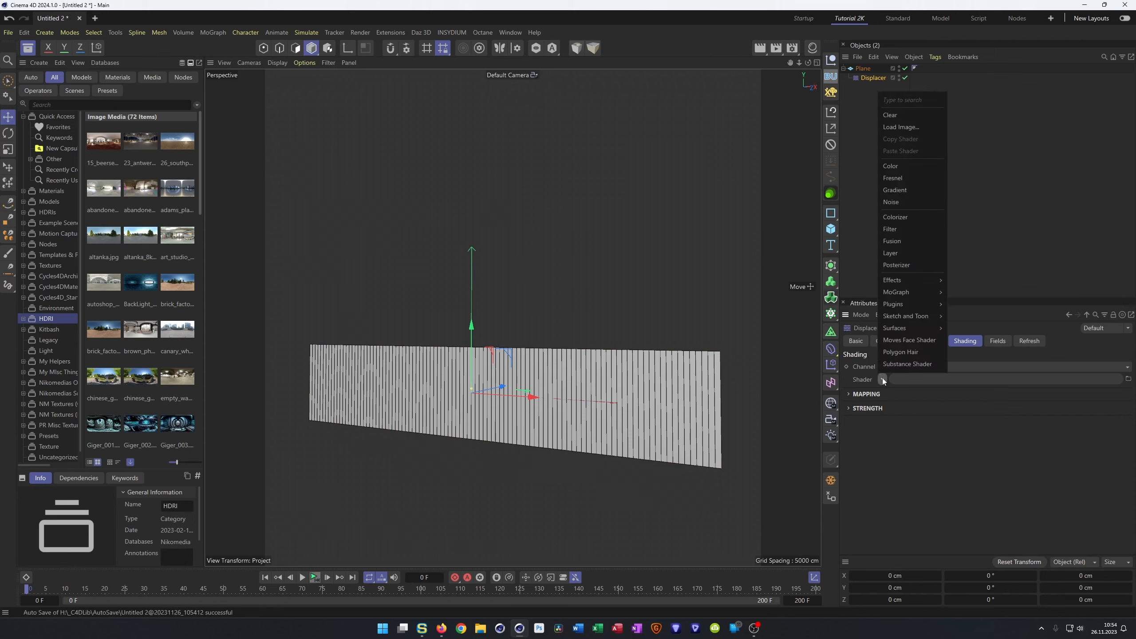
{"action": "left_click", "coordinate": [897, 202]}
{"action": "left_click_drag", "start_coordinate": [577, 356], "coordinate": [593, 335], "text": "alt"}
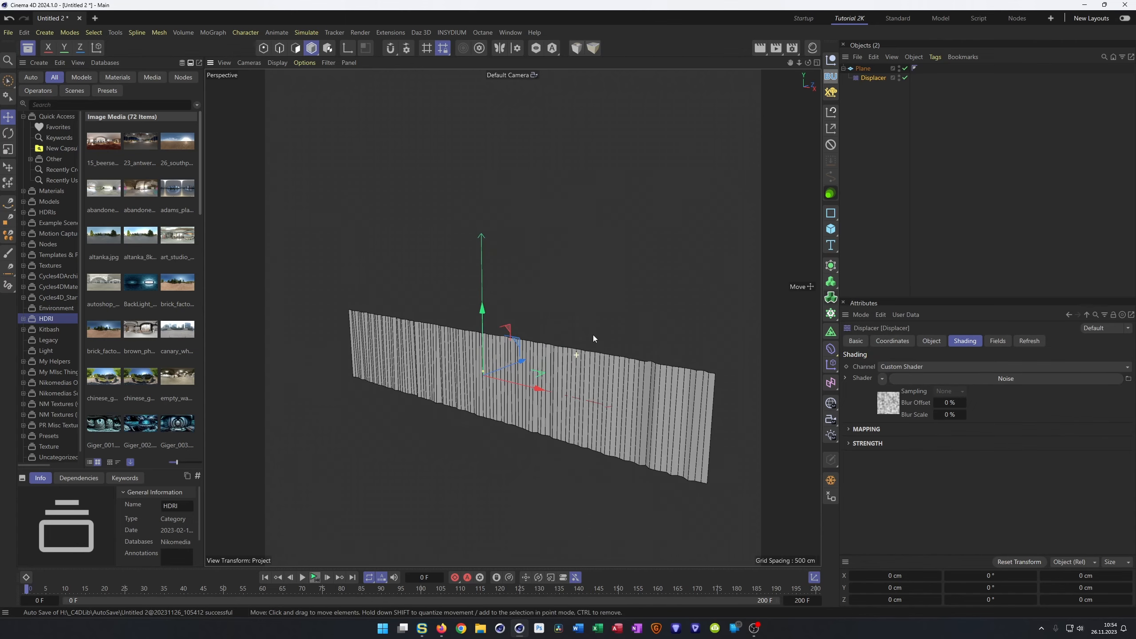
- Set the displacer's noise shader to World space with a global scale of 3000 %
{"action": "left_click", "coordinate": [891, 405]}
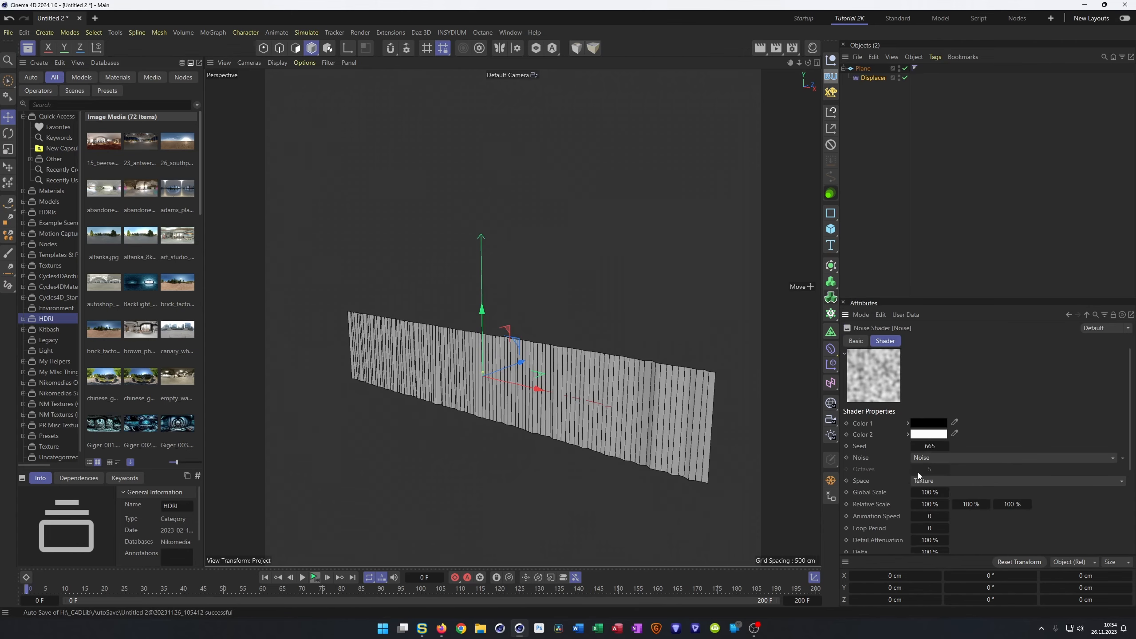
{"action": "left_click", "coordinate": [935, 482]}
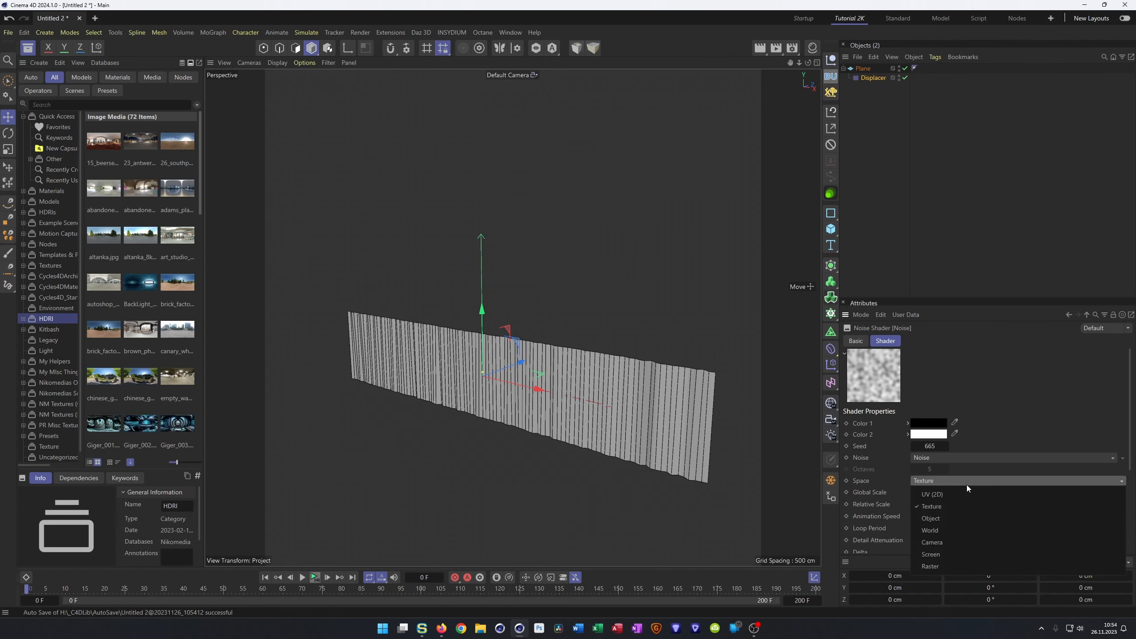
{"action": "left_click", "coordinate": [966, 532]}
{"action": "left_click", "coordinate": [936, 492]}
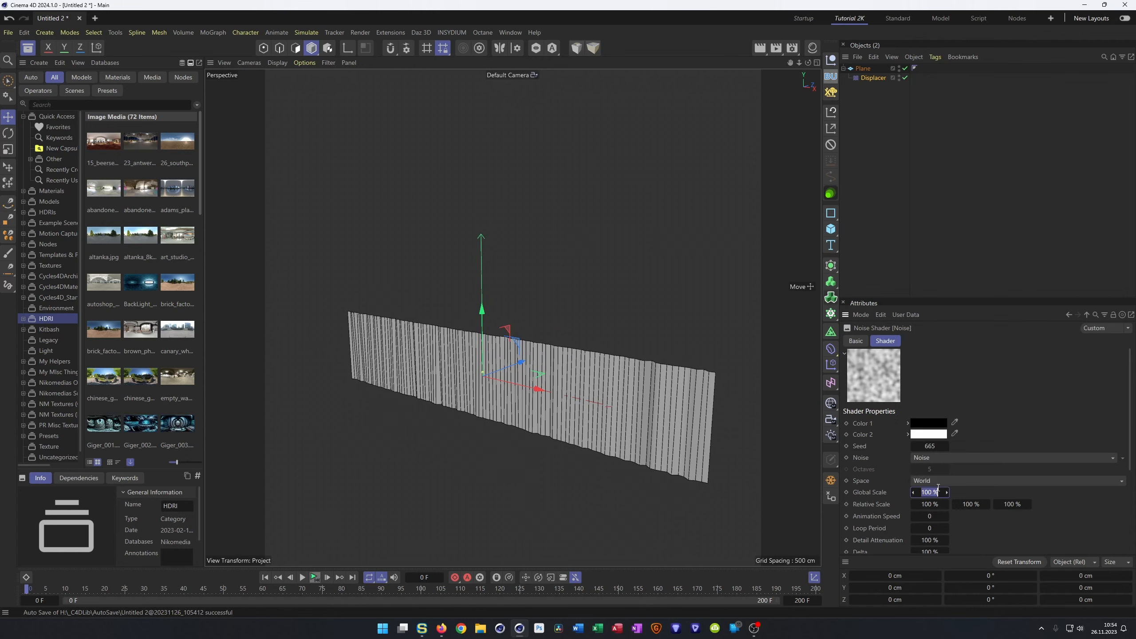
{"action": "type", "text": "3000"}
{"action": "key", "text": "Return"}
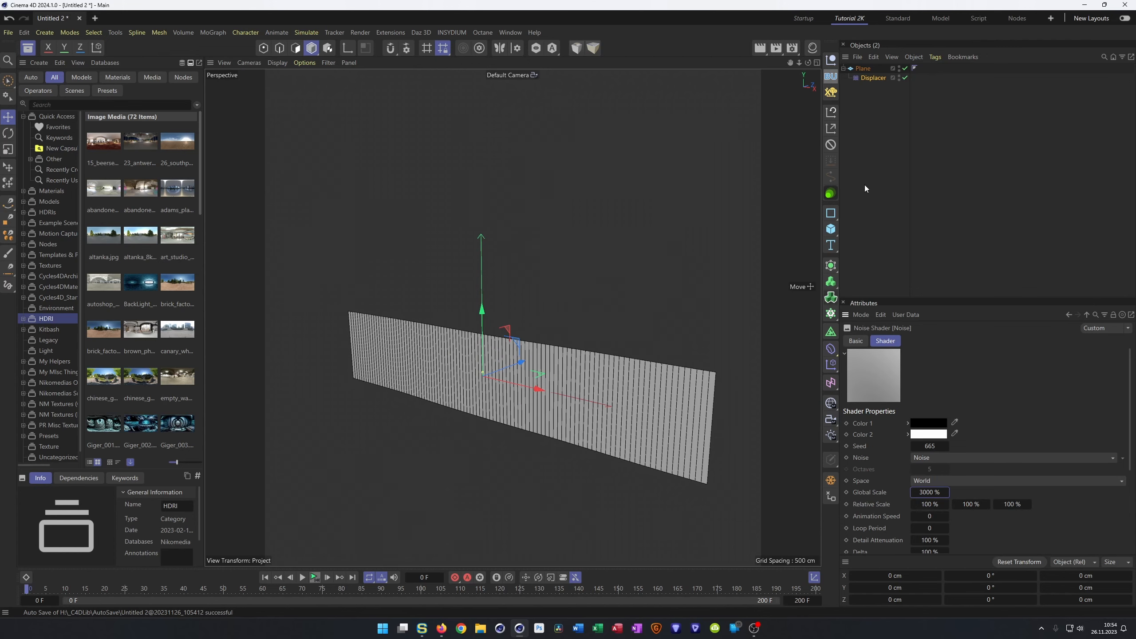
- Raise the displacer's height to 176 cm and change its displacement type to Intensity
{"action": "left_click", "coordinate": [1087, 314]}
{"action": "left_click", "coordinate": [936, 342]}
{"action": "left_click_drag", "start_coordinate": [895, 396], "coordinate": [942, 395]}
{"action": "left_click_drag", "start_coordinate": [480, 402], "coordinate": [519, 385], "text": "alt"}
{"action": "left_click", "coordinate": [895, 412]}
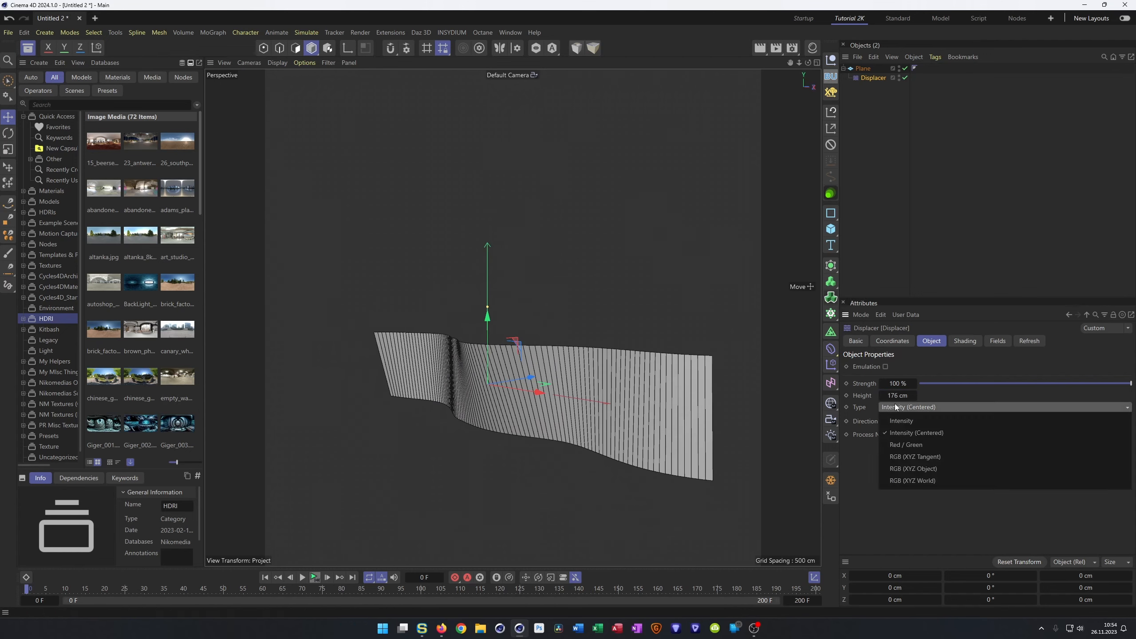
{"action": "left_click", "coordinate": [912, 419]}
{"action": "left_click_drag", "start_coordinate": [515, 340], "coordinate": [491, 351], "text": "alt"}
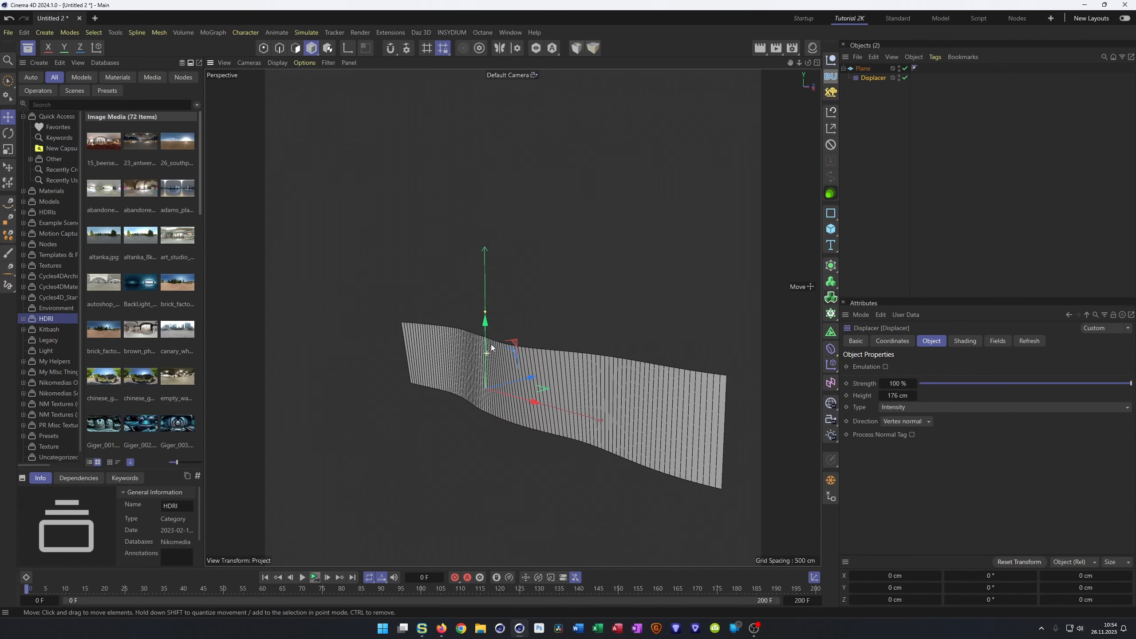
- Change the displacer's direction to Planar with +Y orientation so the strip waves vertically
{"action": "left_click", "coordinate": [916, 422]}
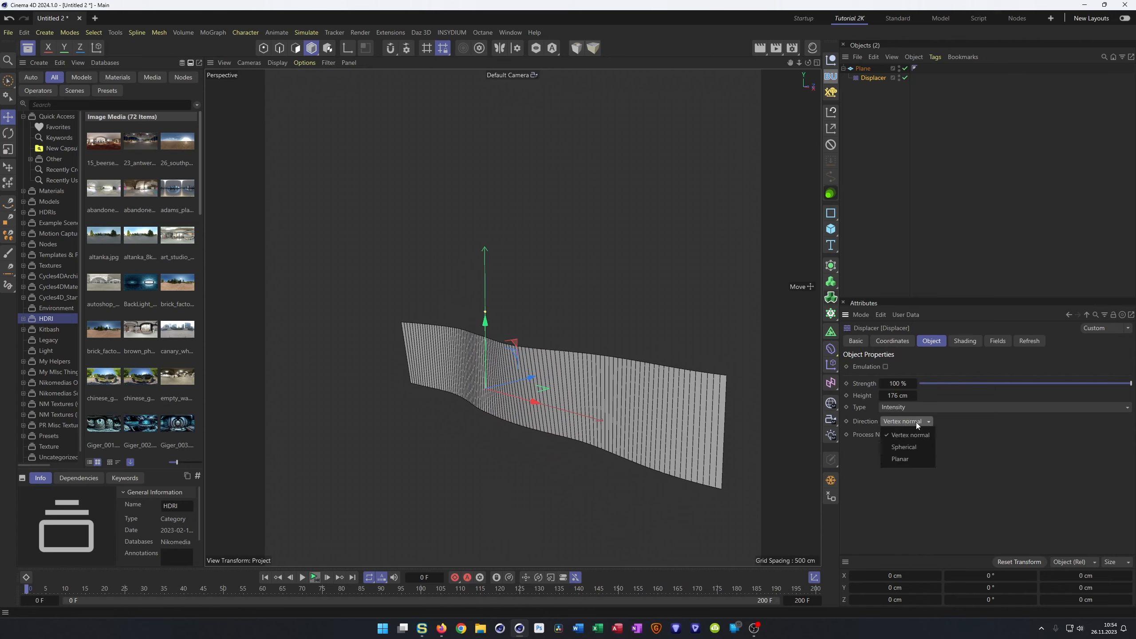
{"action": "left_click", "coordinate": [906, 463]}
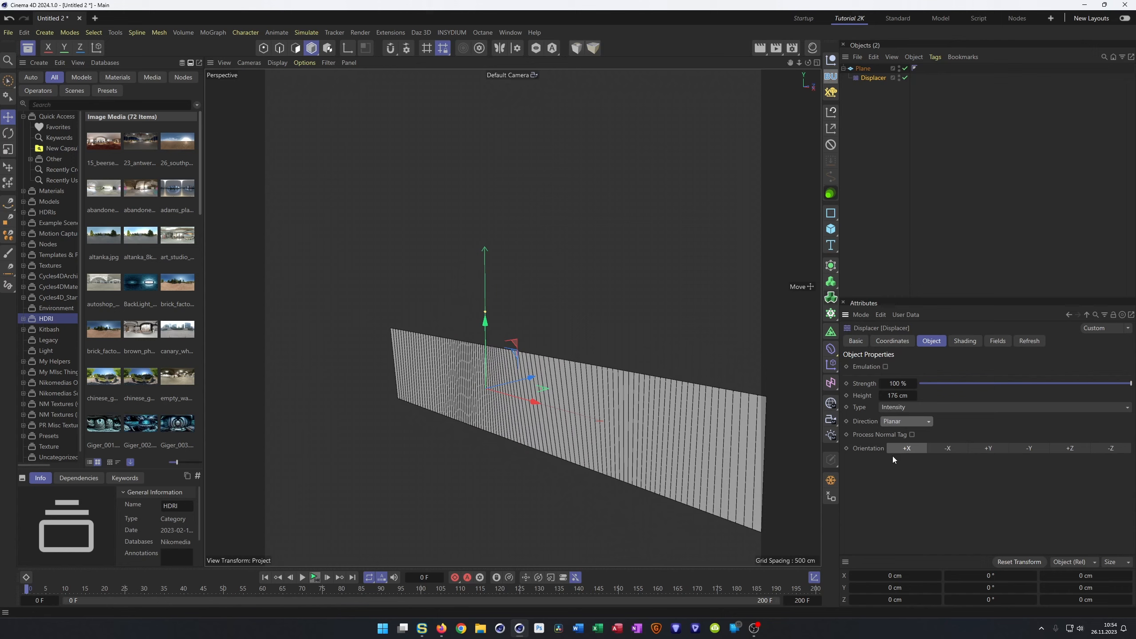
{"action": "left_click", "coordinate": [990, 449]}
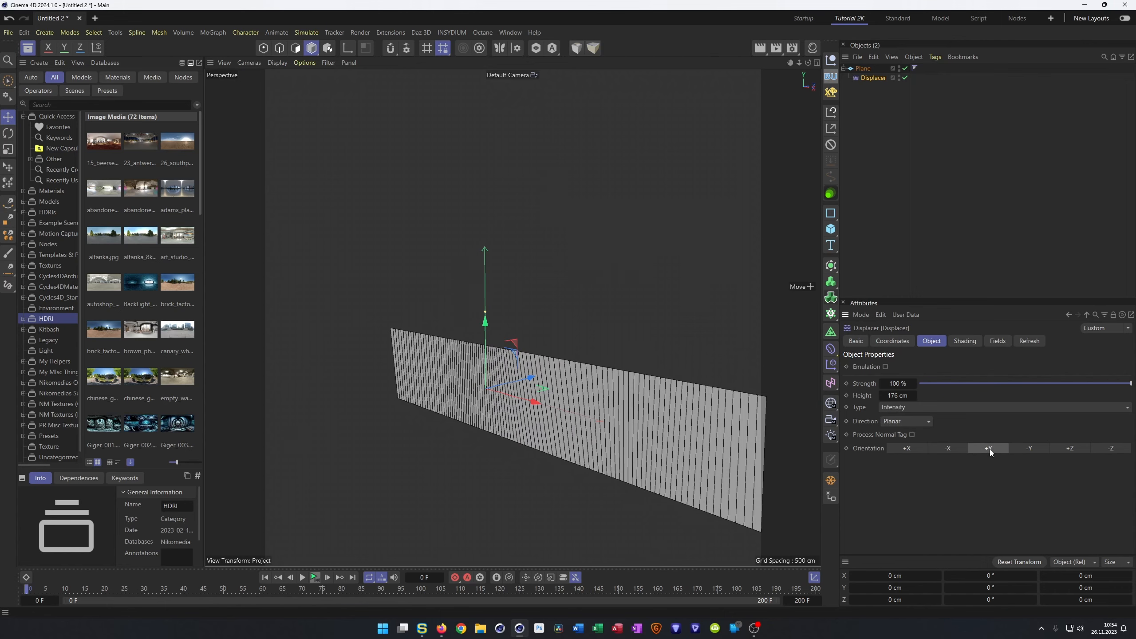
{"action": "left_click_drag", "start_coordinate": [766, 424], "coordinate": [504, 413], "text": "alt"}
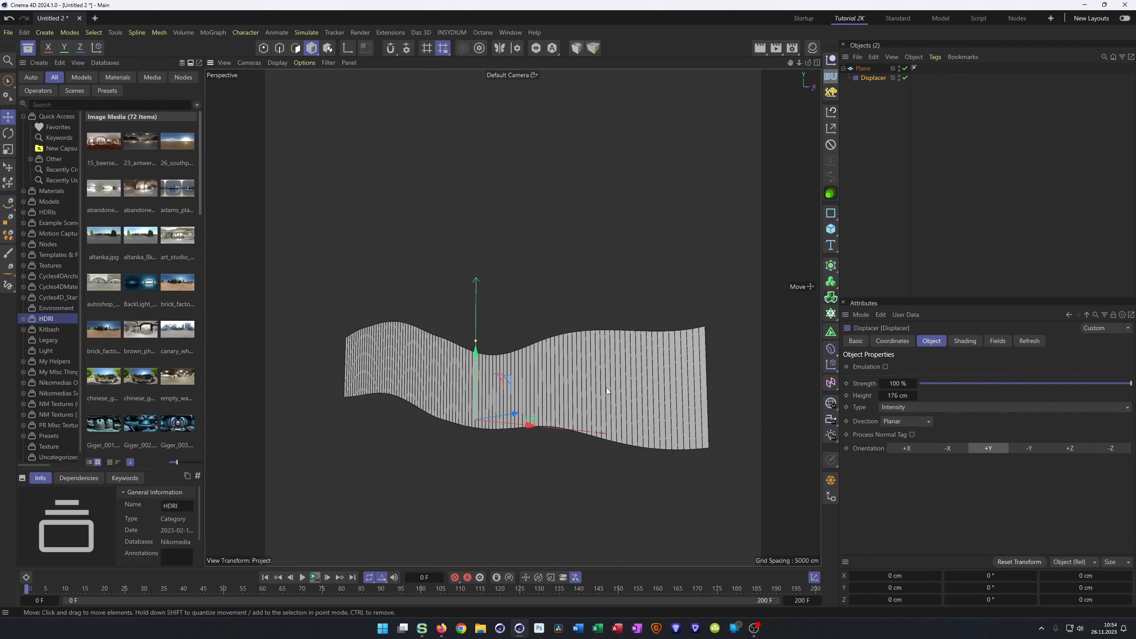
- Set the noise shader's animation speed to 0.5 and loop period to 8, and preview the wave animation
{"action": "left_click", "coordinate": [971, 342]}
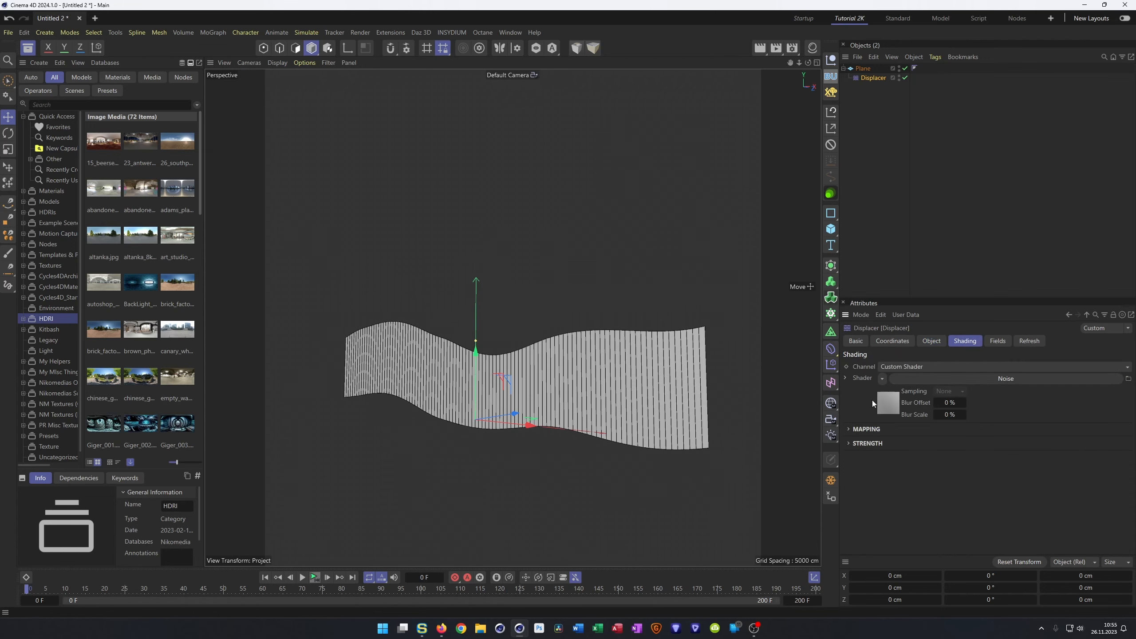
{"action": "left_click", "coordinate": [889, 403]}
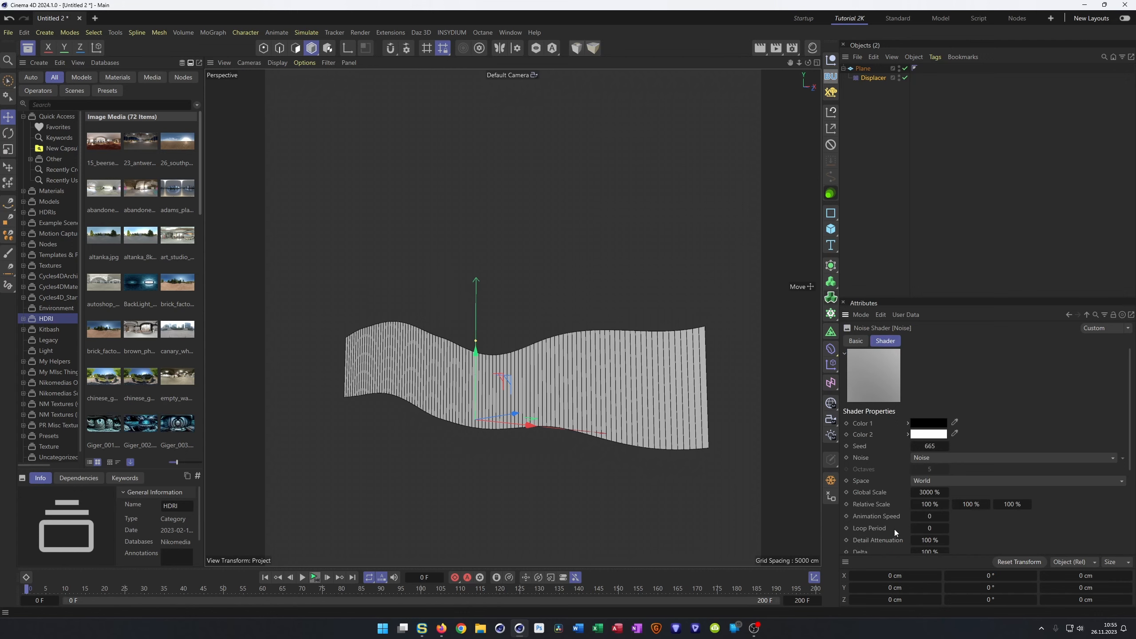
{"action": "left_click", "coordinate": [930, 516]}
{"action": "type", "text": ",5"}
{"action": "key", "text": "Tab"}
{"action": "left_click", "coordinate": [316, 577]}
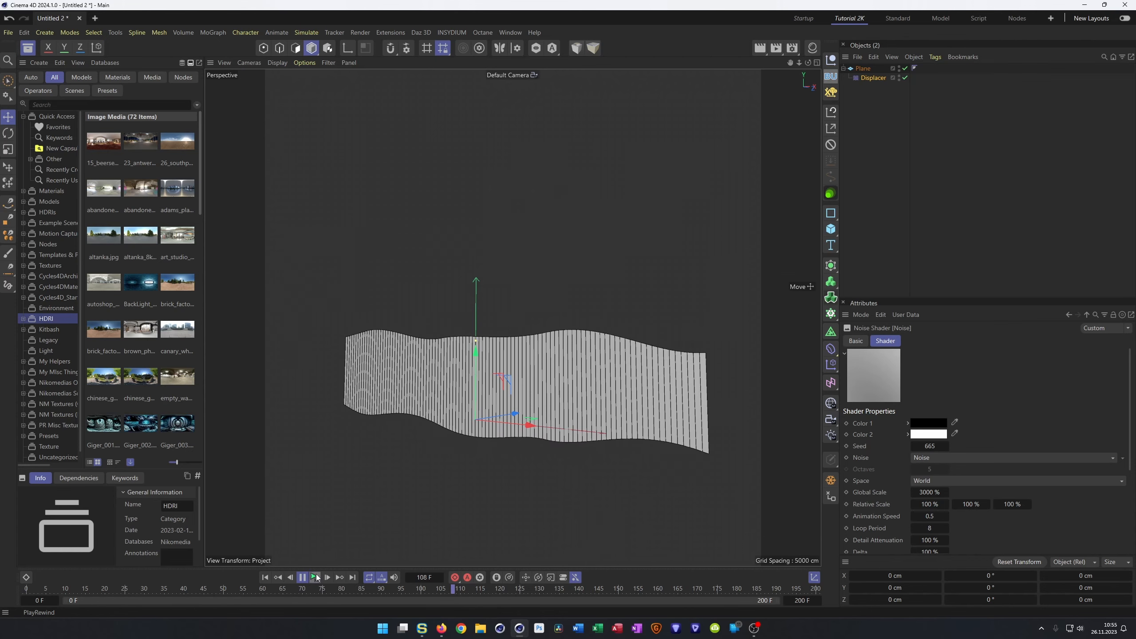
{"action": "left_click", "coordinate": [316, 574]}
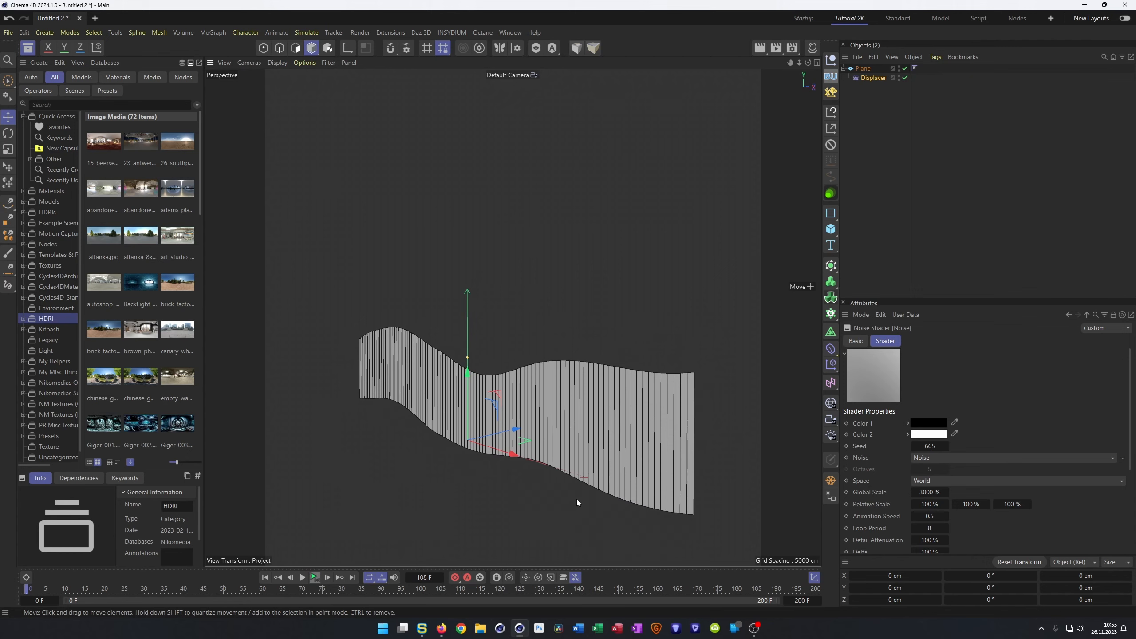
- Add a Linear Field to the displacer's falloff and set the field's direction to +Y
{"action": "left_click_drag", "start_coordinate": [558, 426], "coordinate": [499, 403], "text": "alt"}
{"action": "right_click_drag", "start_coordinate": [500, 403], "coordinate": [549, 371], "text": "alt"}
{"action": "right_click_drag", "start_coordinate": [490, 505], "coordinate": [474, 402], "text": "alt"}
{"action": "left_click_drag", "start_coordinate": [474, 402], "coordinate": [498, 396], "text": "alt"}
{"action": "middle_click_drag", "start_coordinate": [502, 393], "coordinate": [484, 406], "text": "alt"}
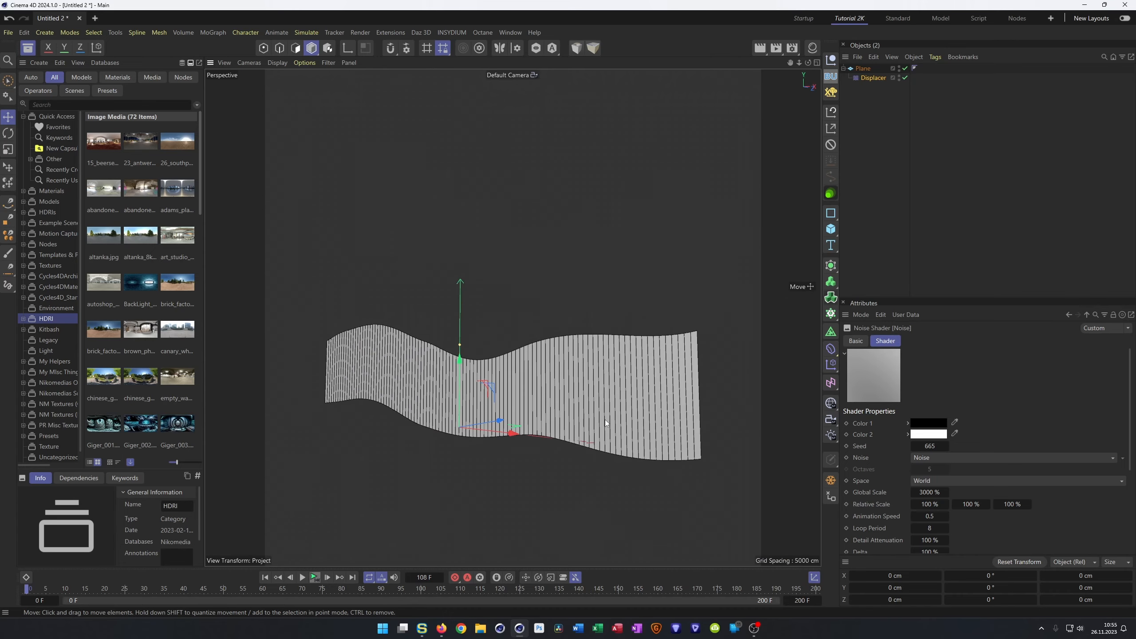
{"action": "left_click", "coordinate": [872, 78]}
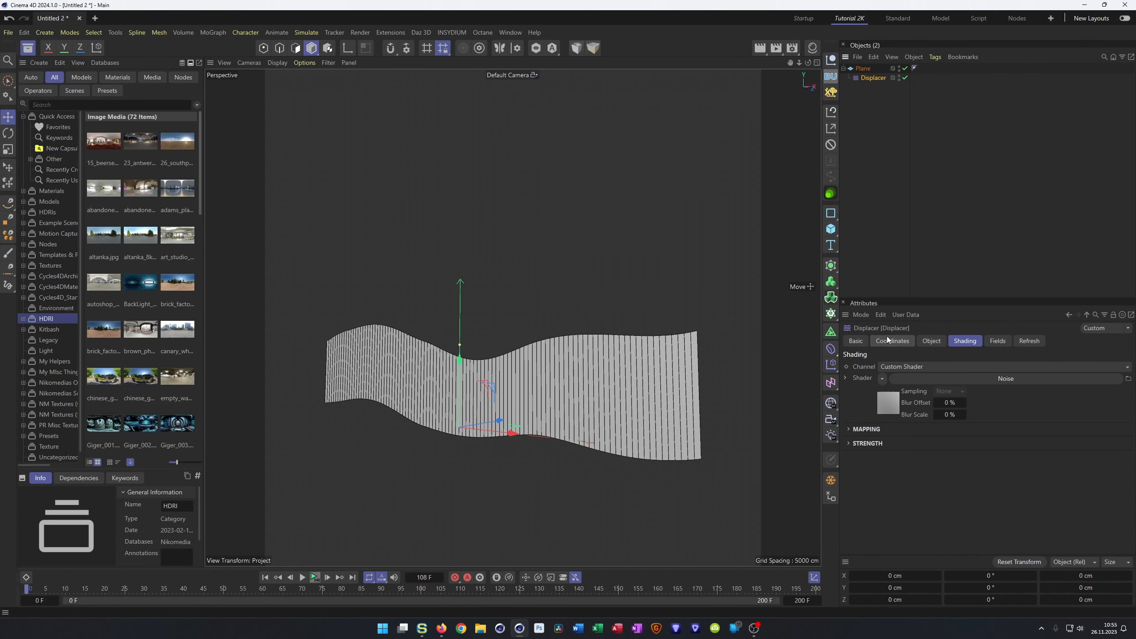
{"action": "left_click", "coordinate": [999, 341]}
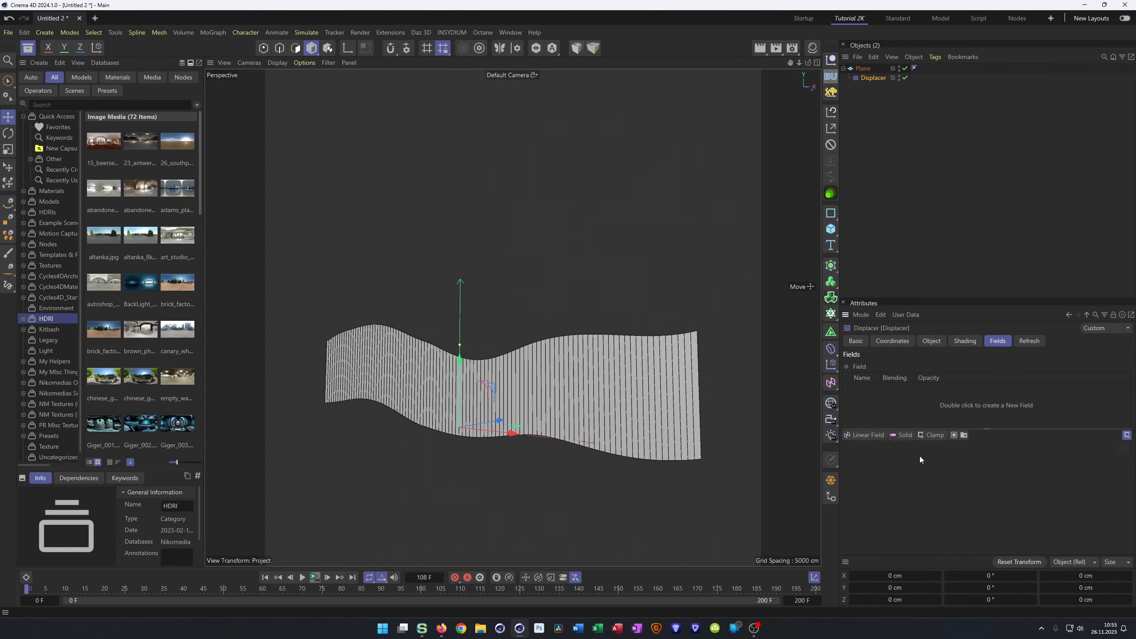
{"action": "left_click", "coordinate": [863, 435]}
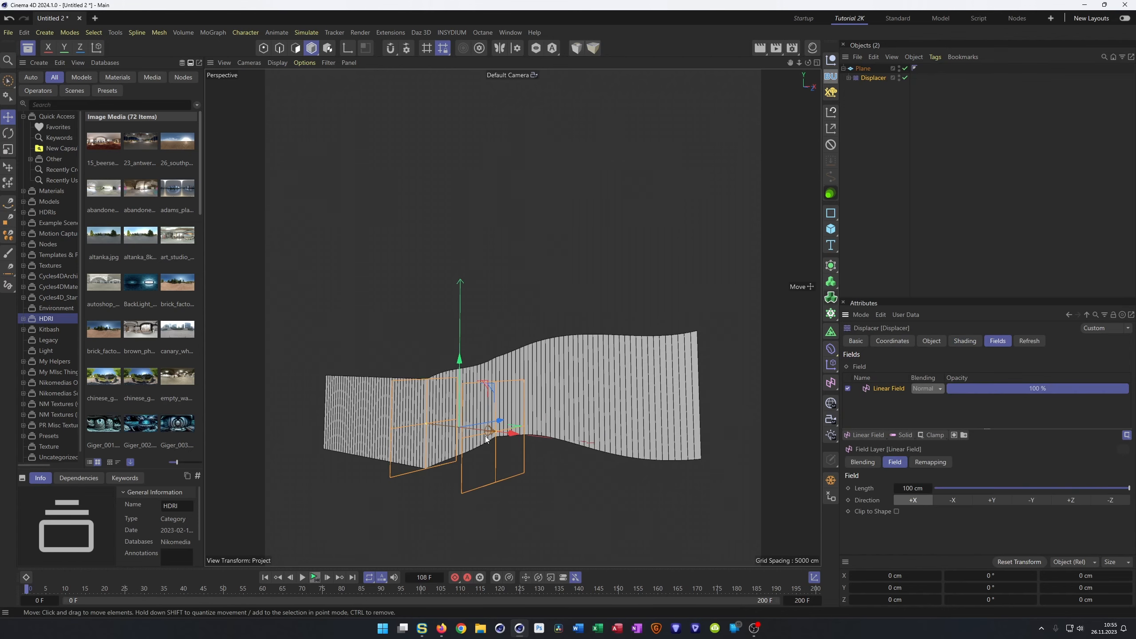
{"action": "left_click", "coordinate": [992, 499]}
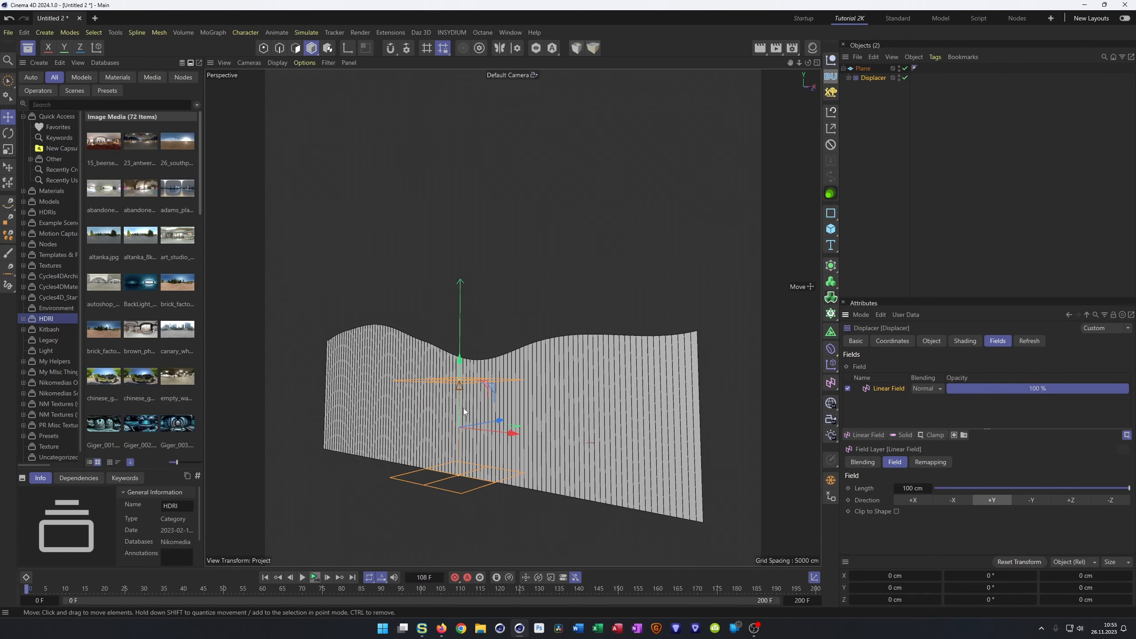
- Shorten the Linear Field to about 5.34 cm, lower it to about -80 cm in Y at the strip's base, and preview the animation
{"action": "left_click_drag", "start_coordinate": [460, 380], "coordinate": [457, 424]}
{"action": "left_click_drag", "start_coordinate": [459, 360], "coordinate": [466, 394]}
{"action": "left_click", "coordinate": [316, 578]}
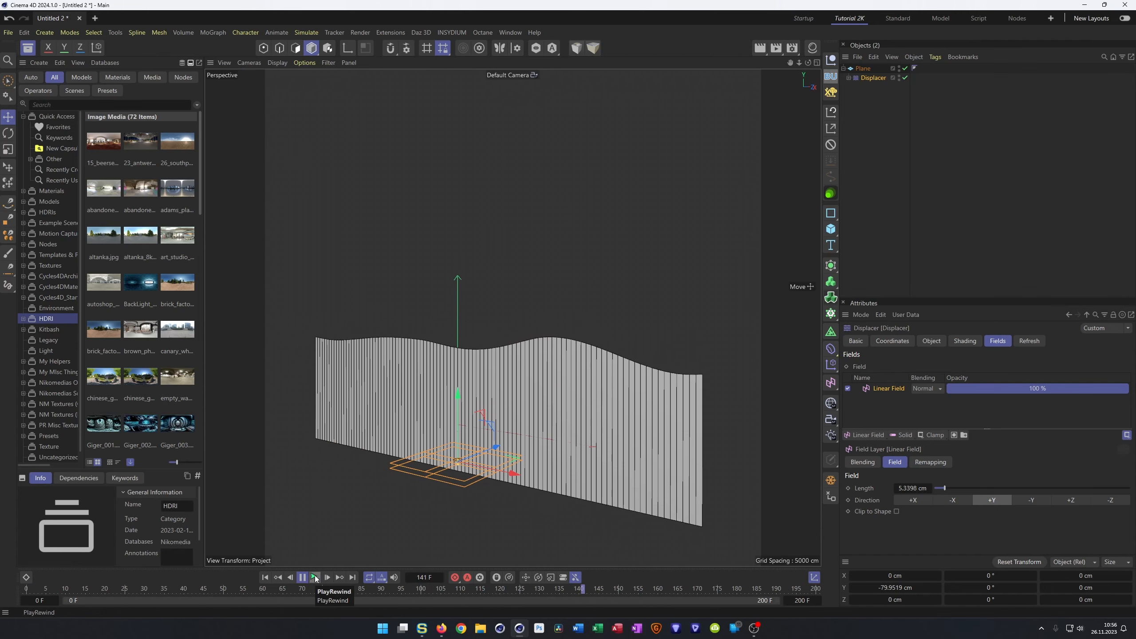
{"action": "left_click", "coordinate": [316, 577]}
{"action": "scroll", "coordinate": [435, 360], "scroll_direction": "up", "scroll_amount": 2}
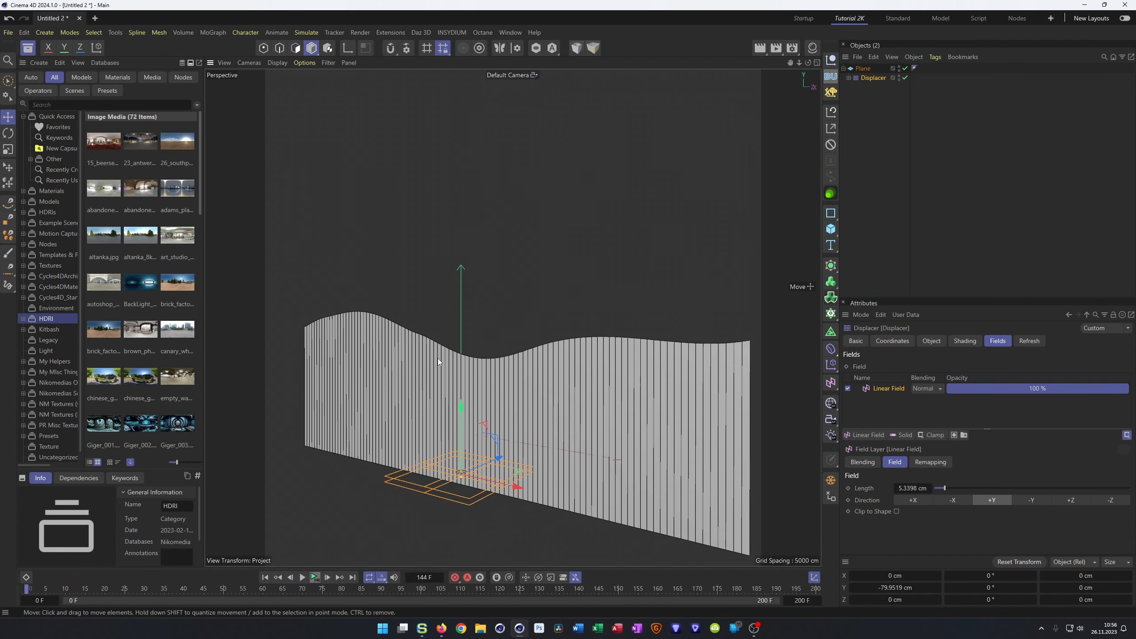
- Save the project in the _Temp folder as Waves_Tutorial
{"action": "key", "text": "ctrl+s"}
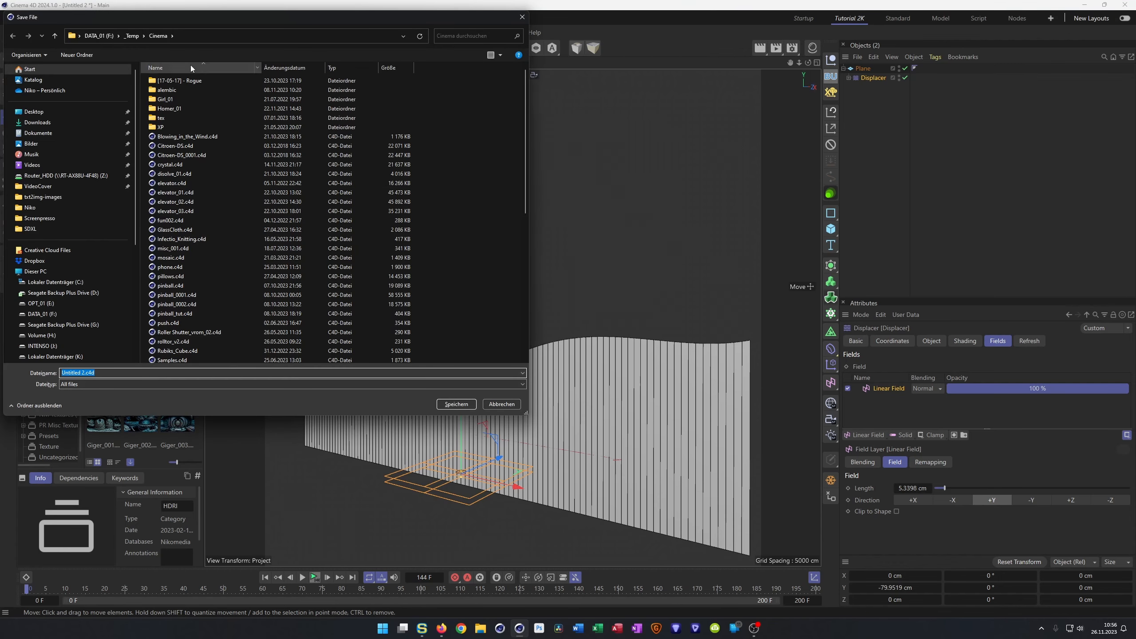
{"action": "left_click", "coordinate": [133, 36]}
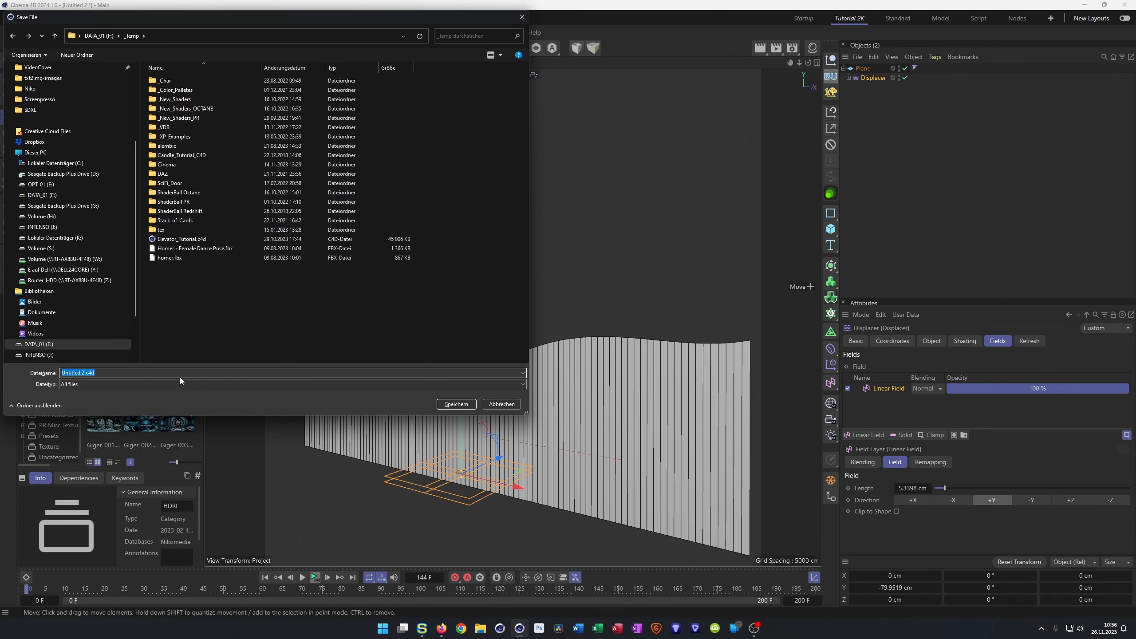
{"action": "type", "text": "Wav"}
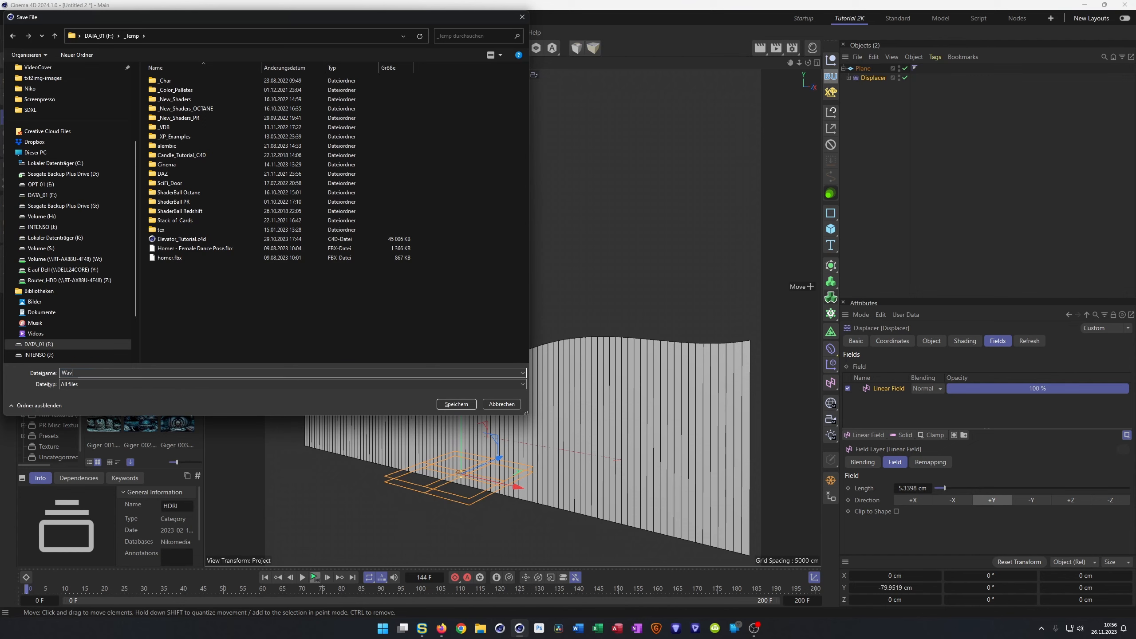
{"action": "type", "text": "es_Tutorial"}
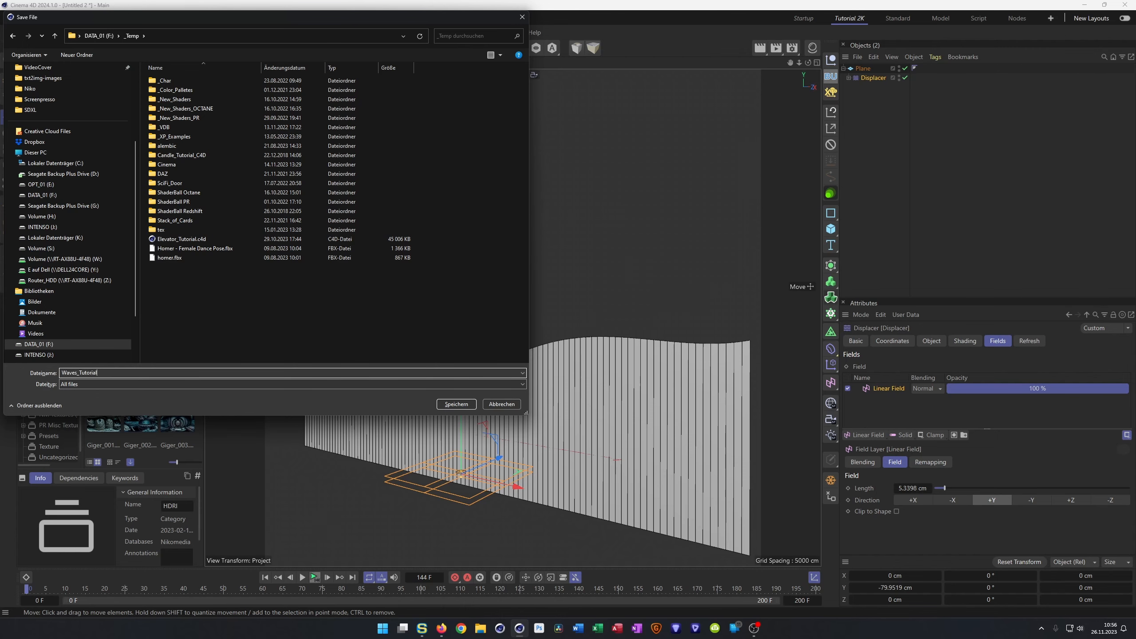
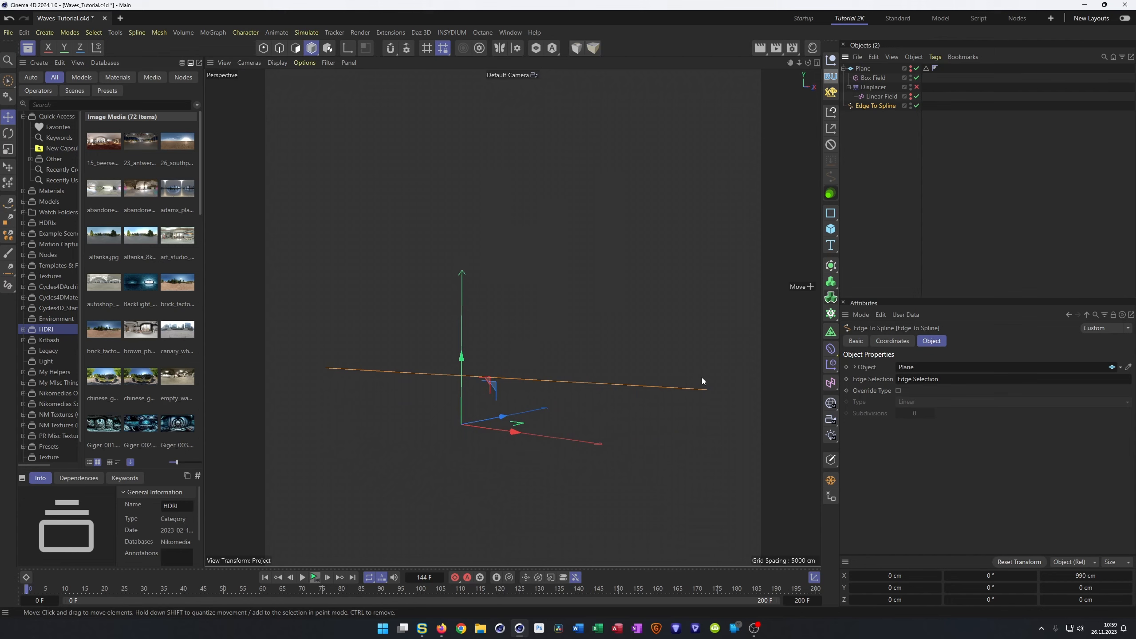
- Re-enable the displacer and preview the wave animation on the edge spline
{"action": "left_click", "coordinate": [917, 88]}
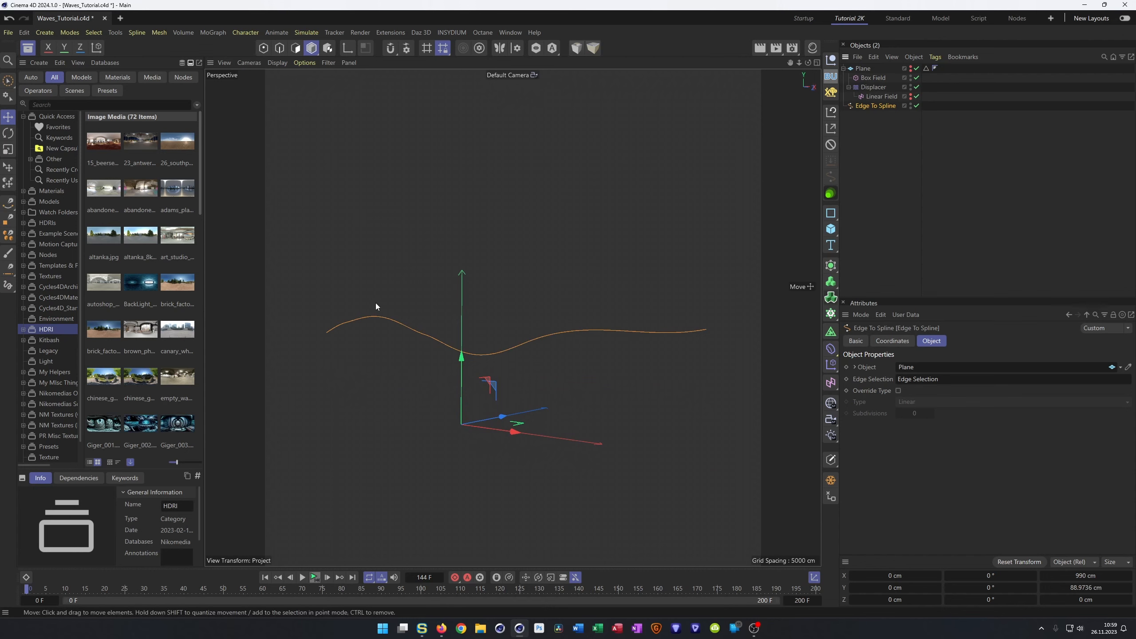
{"action": "left_click", "coordinate": [314, 579]}
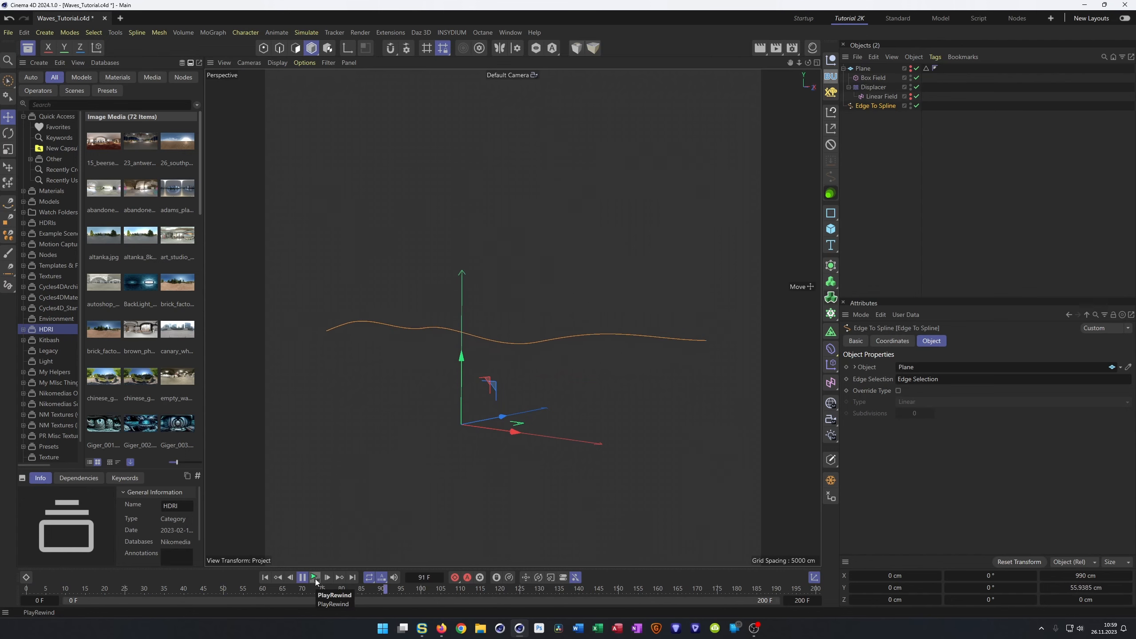
{"action": "left_click", "coordinate": [316, 579]}
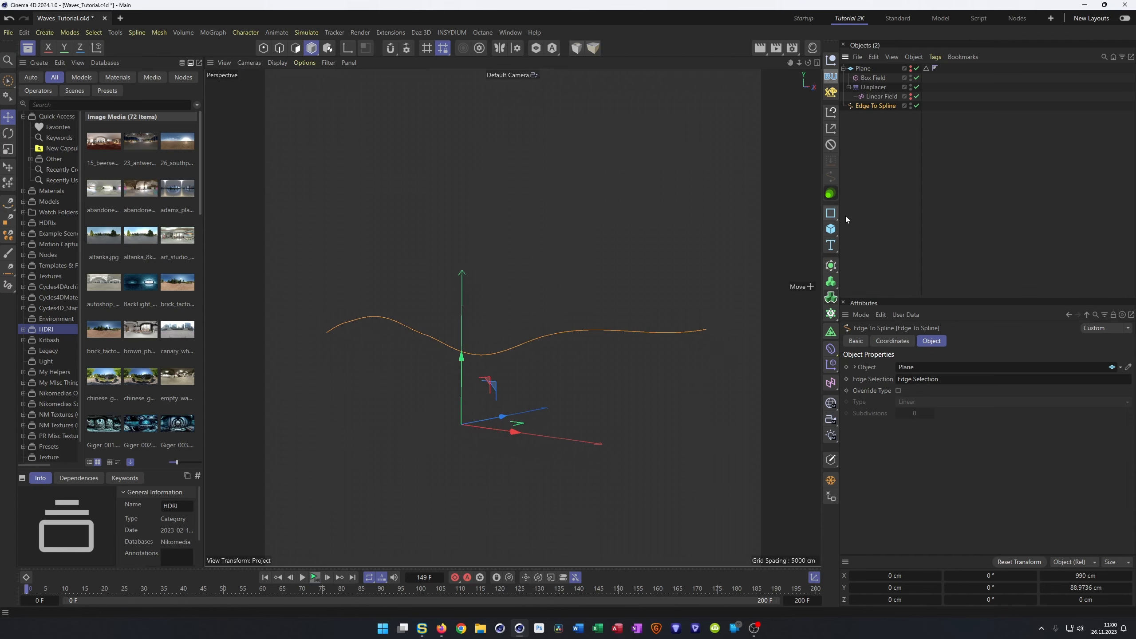
- Add a circle spline with 1 intermediate point and a radius of 5 cm
{"action": "left_click_drag", "start_coordinate": [834, 216], "coordinate": [920, 229]}
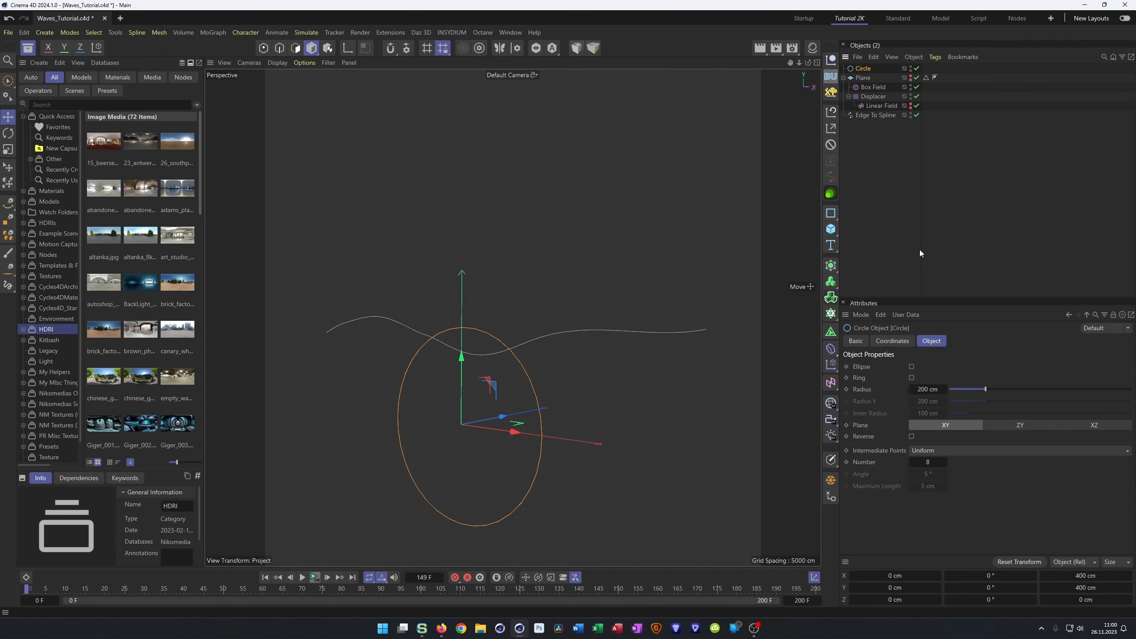
{"action": "double_click", "coordinate": [928, 462]}
{"action": "type", "text": "1"}
{"action": "key", "text": "Return"}
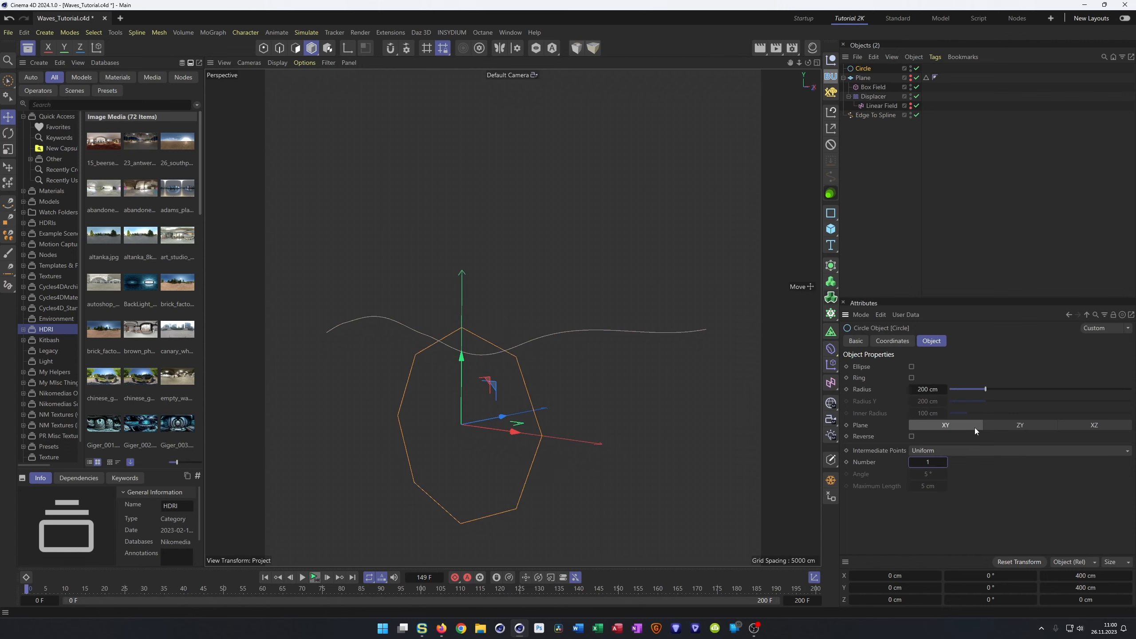
{"action": "double_click", "coordinate": [935, 390]}
{"action": "type", "text": "5"}
{"action": "key", "text": "Return"}
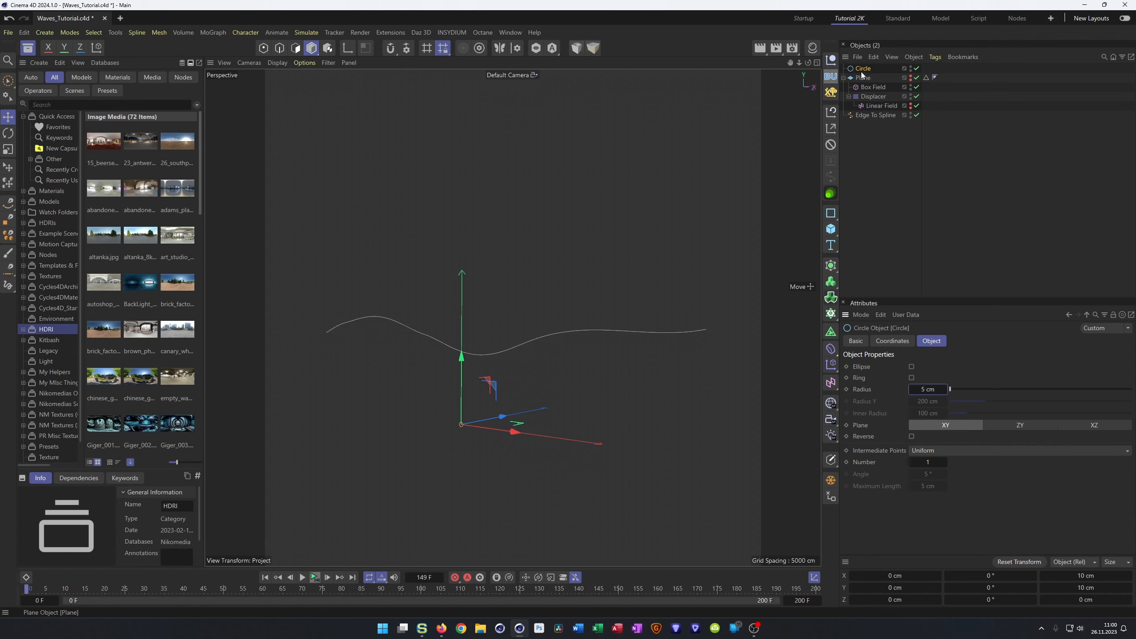
- Place the circle above Edge To Spline in the hierarchy and sweep it along that spline with a Sweep generator
{"action": "left_click_drag", "start_coordinate": [863, 68], "coordinate": [859, 154]}
{"action": "left_click_drag", "start_coordinate": [861, 108], "coordinate": [862, 120]}
{"action": "left_click", "coordinate": [862, 107]}
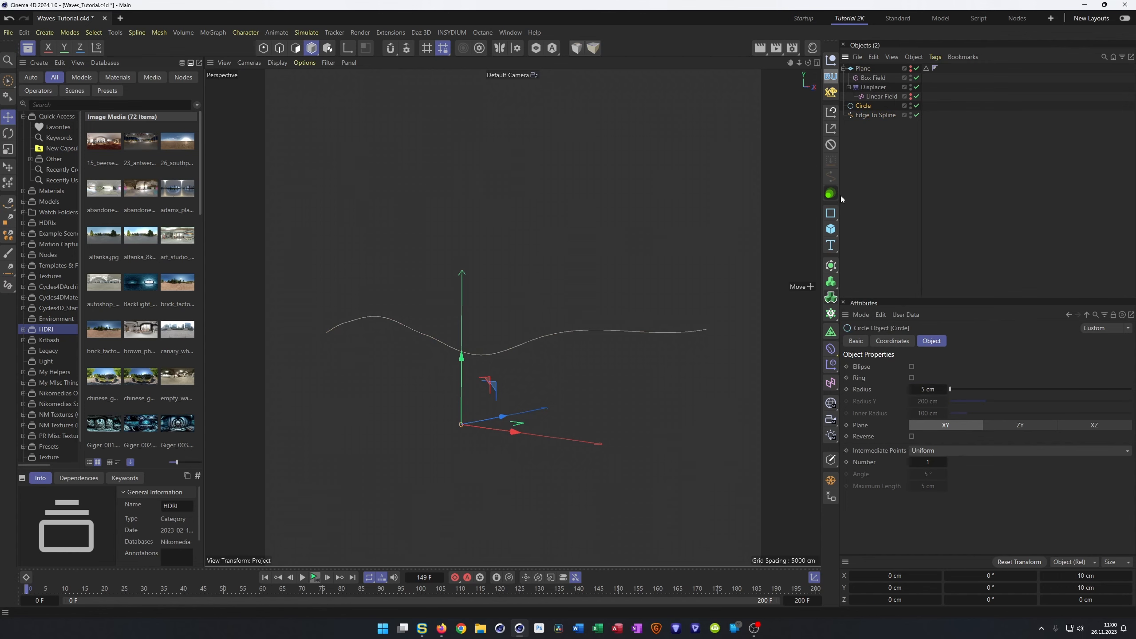
{"action": "left_click", "coordinate": [831, 265]}
{"action": "left_click", "coordinate": [946, 317]}
{"action": "left_click", "coordinate": [860, 124]}
{"action": "scroll", "coordinate": [690, 332], "scroll_direction": "up", "scroll_amount": 3}
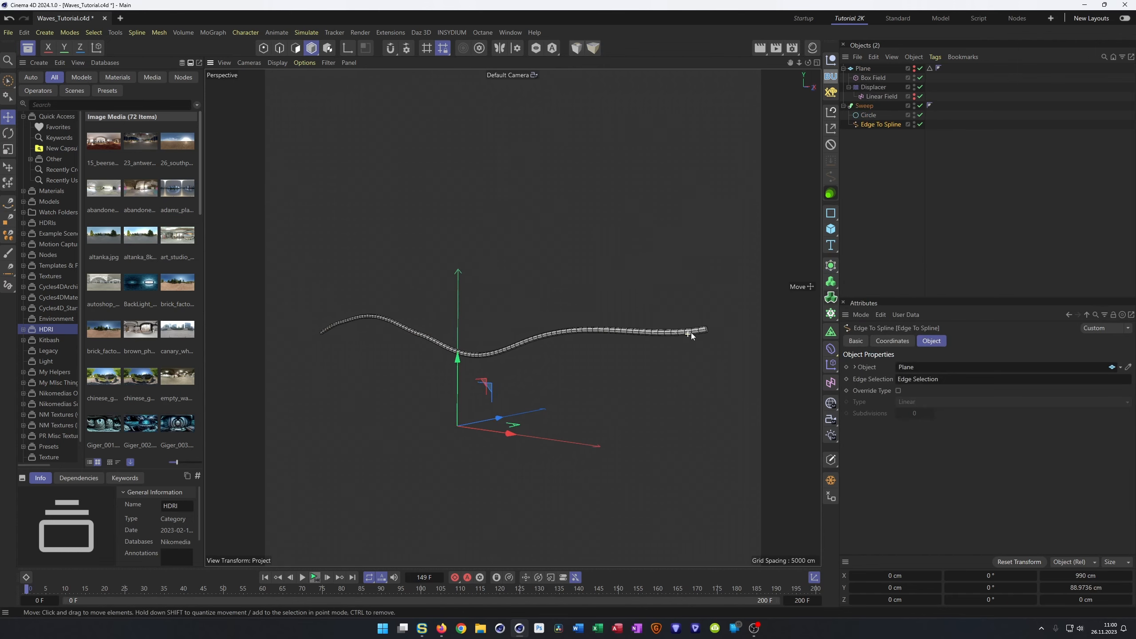
{"action": "left_click_drag", "start_coordinate": [691, 332], "coordinate": [673, 335], "text": "alt"}
- Turn off the start and end caps of the Sweep
{"action": "left_click", "coordinate": [865, 106]}
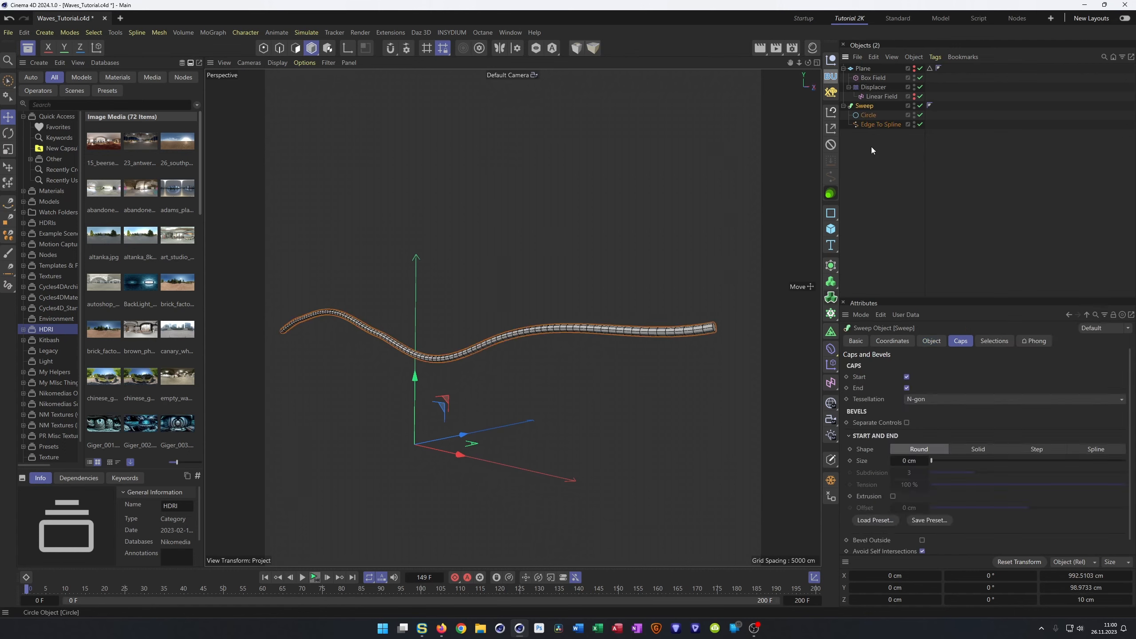
{"action": "left_click", "coordinate": [907, 376]}
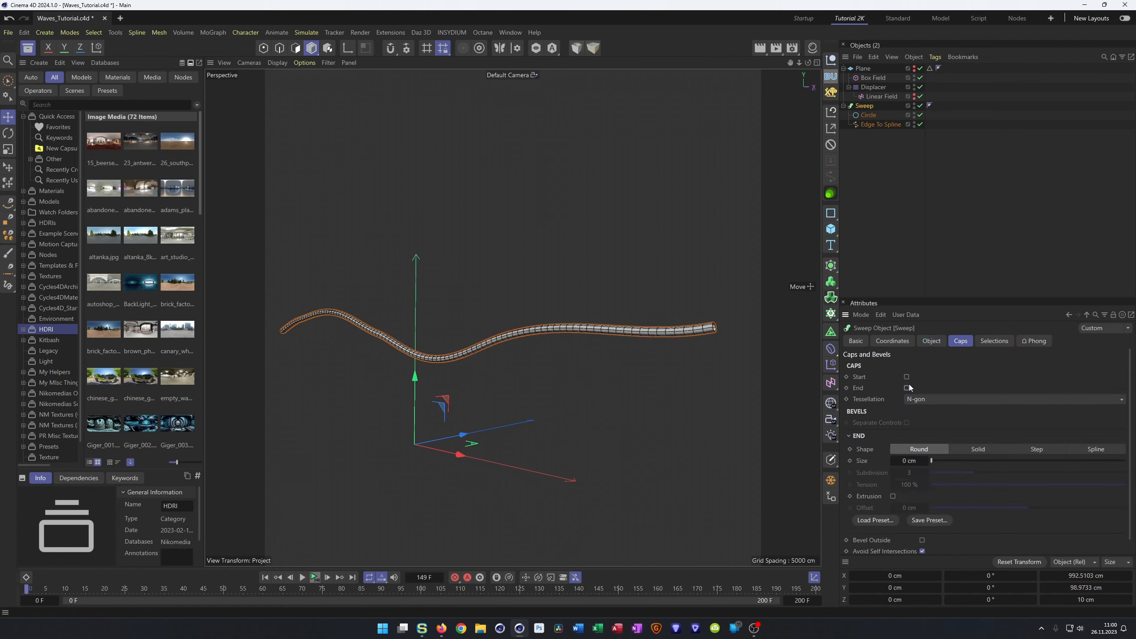
{"action": "left_click", "coordinate": [907, 388]}
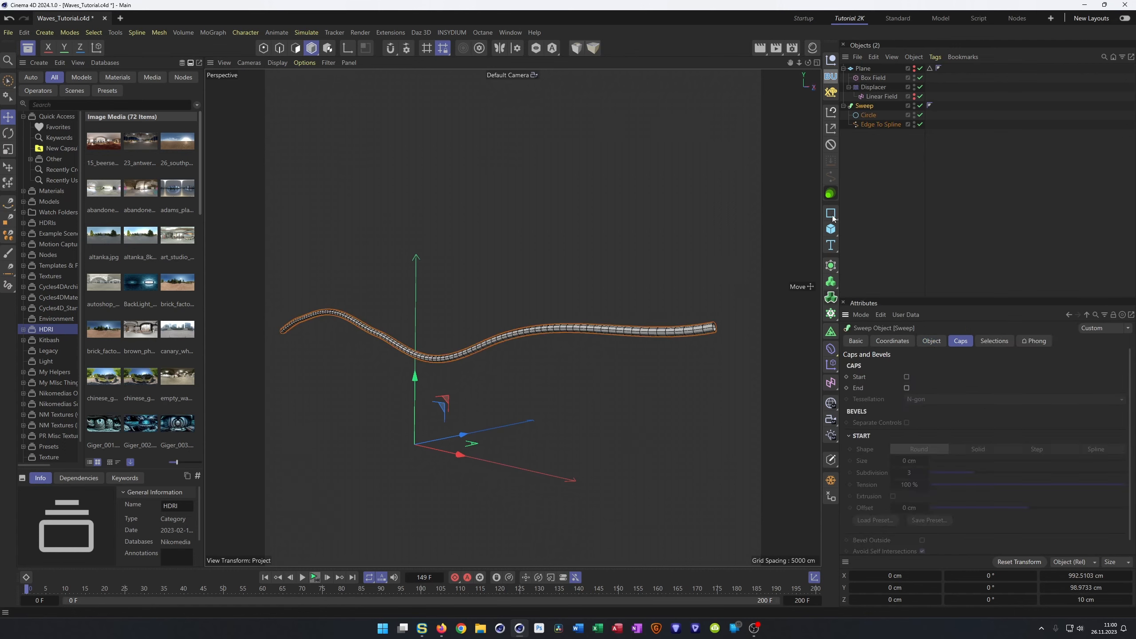
- Make the plane visible again and select it to compare its top edge with the sweep
{"action": "left_click", "coordinate": [914, 70], "text": "alt"}
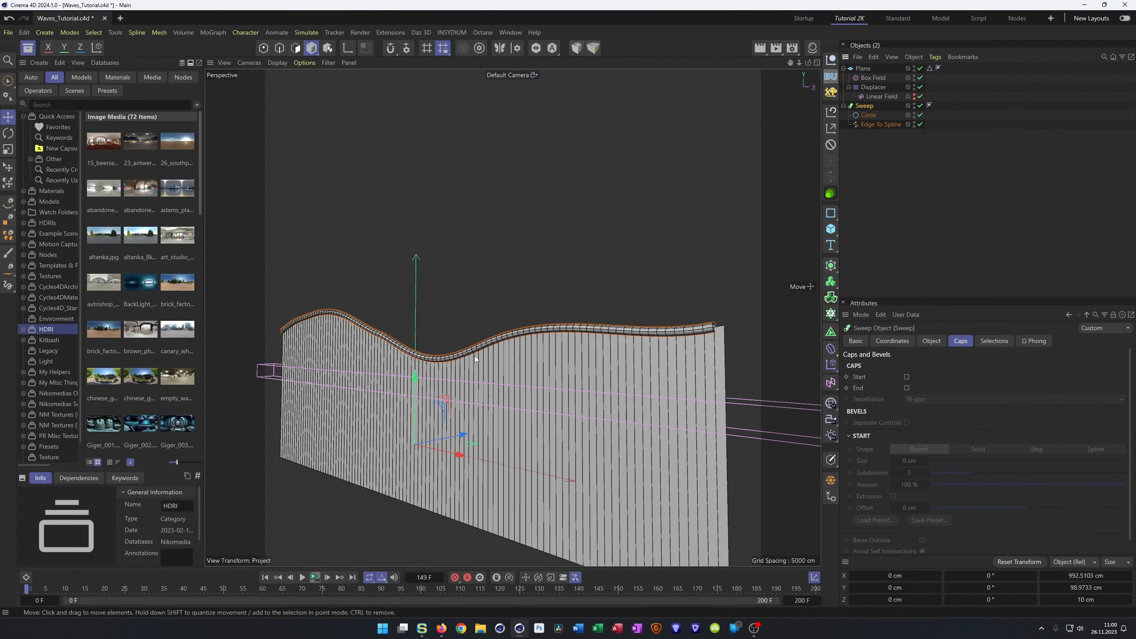
{"action": "scroll", "coordinate": [474, 356], "scroll_direction": "up", "scroll_amount": 3}
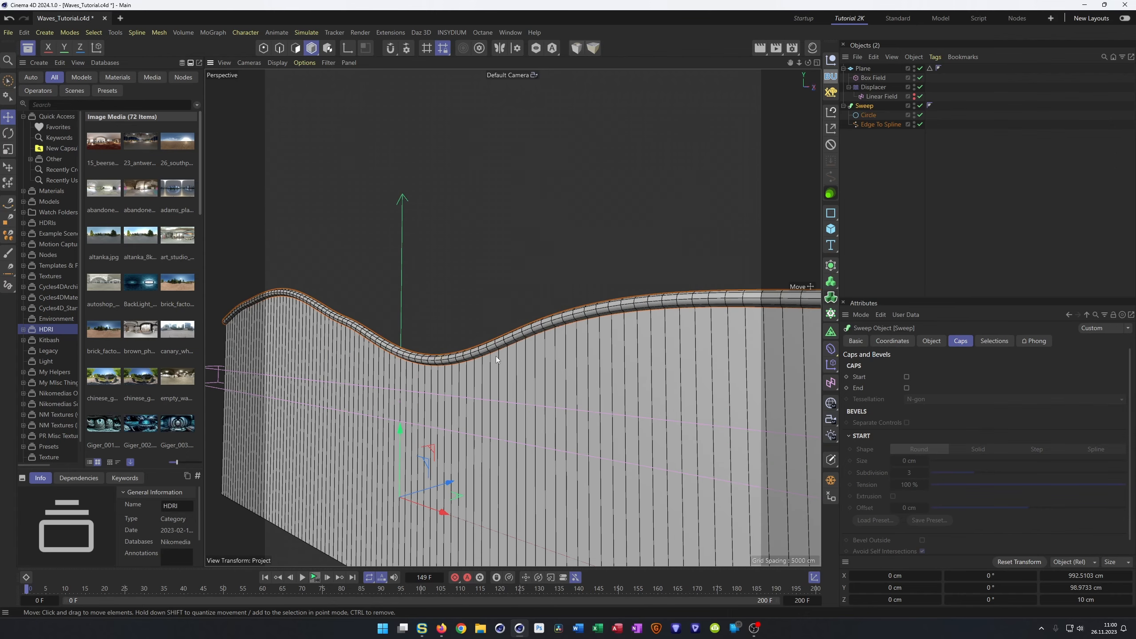
{"action": "left_click", "coordinate": [550, 340]}
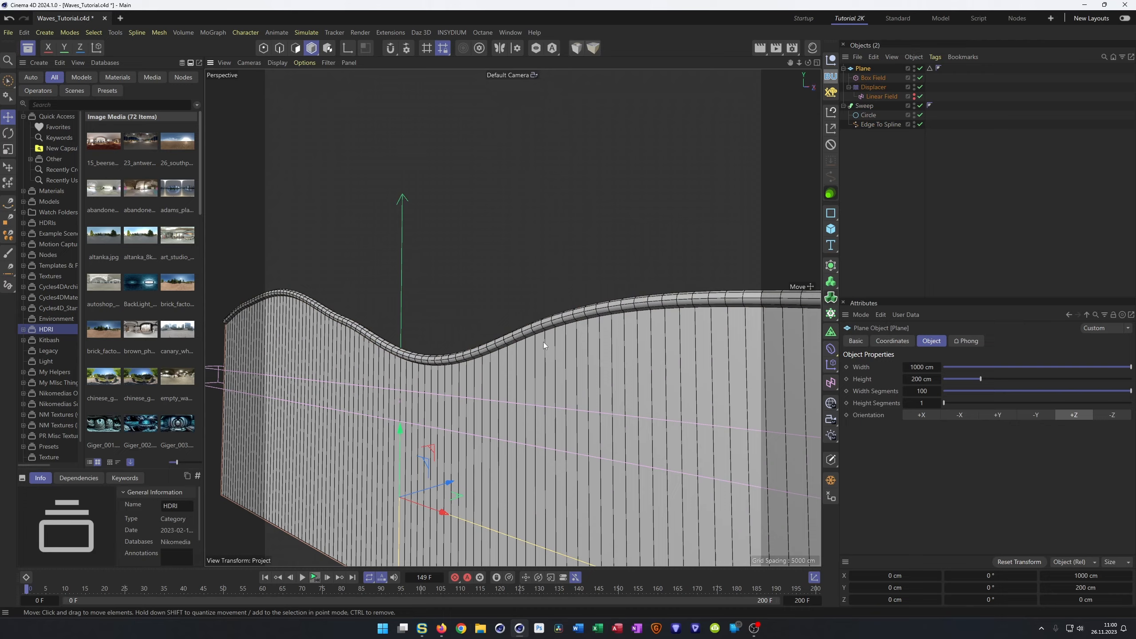
{"action": "scroll", "coordinate": [543, 342], "scroll_direction": "down", "scroll_amount": 3}
{"action": "left_click_drag", "start_coordinate": [468, 360], "coordinate": [579, 341], "text": "alt"}
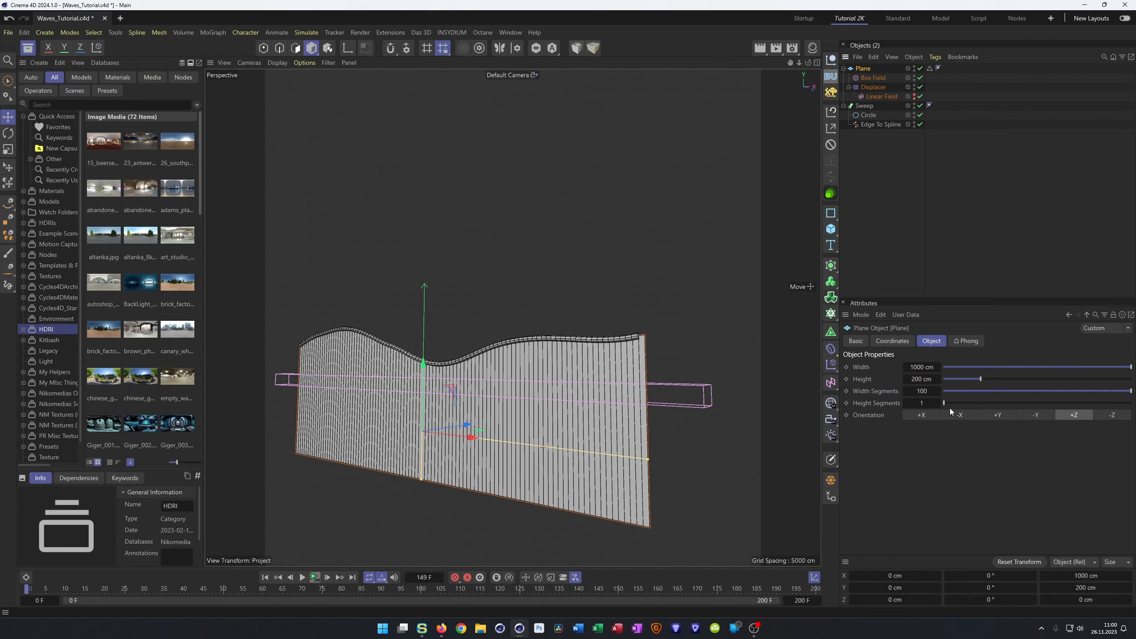
- Raise the plane's width segments to 150
{"action": "left_click_drag", "start_coordinate": [945, 396], "coordinate": [929, 391]}
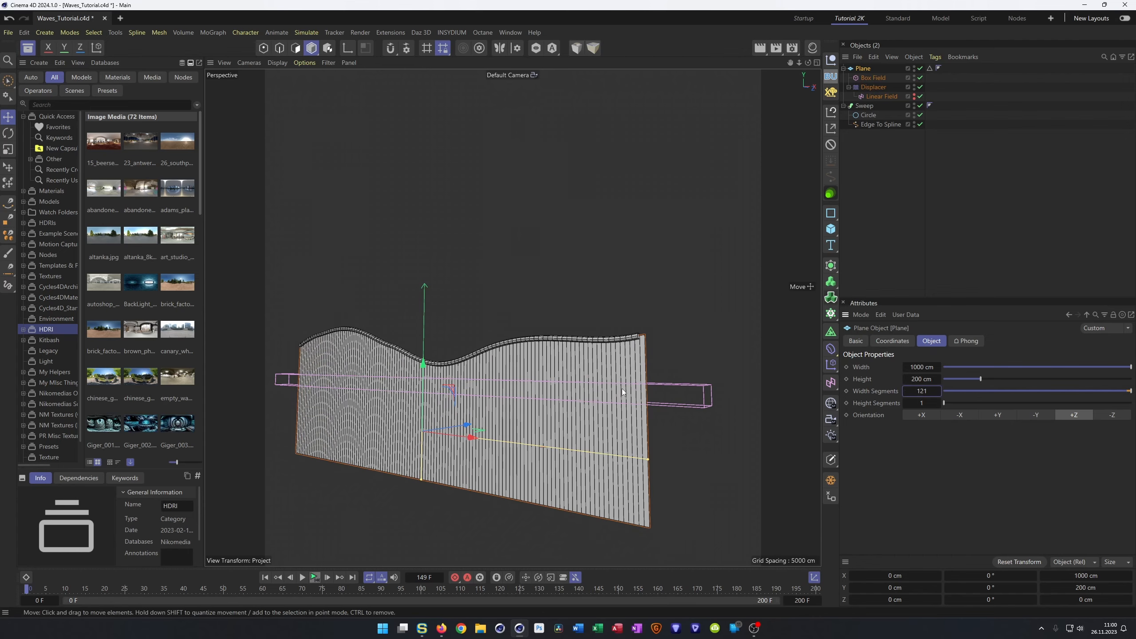
{"action": "scroll", "coordinate": [586, 383], "scroll_direction": "up", "scroll_amount": 8}
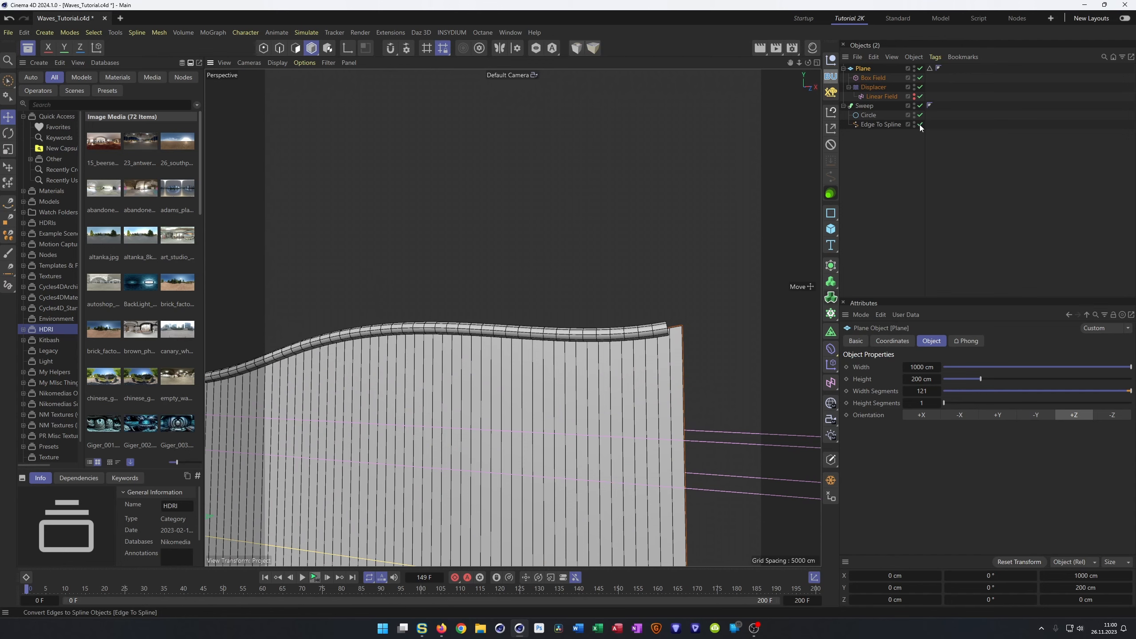
{"action": "left_click", "coordinate": [925, 391]}
{"action": "type", "text": "100"}
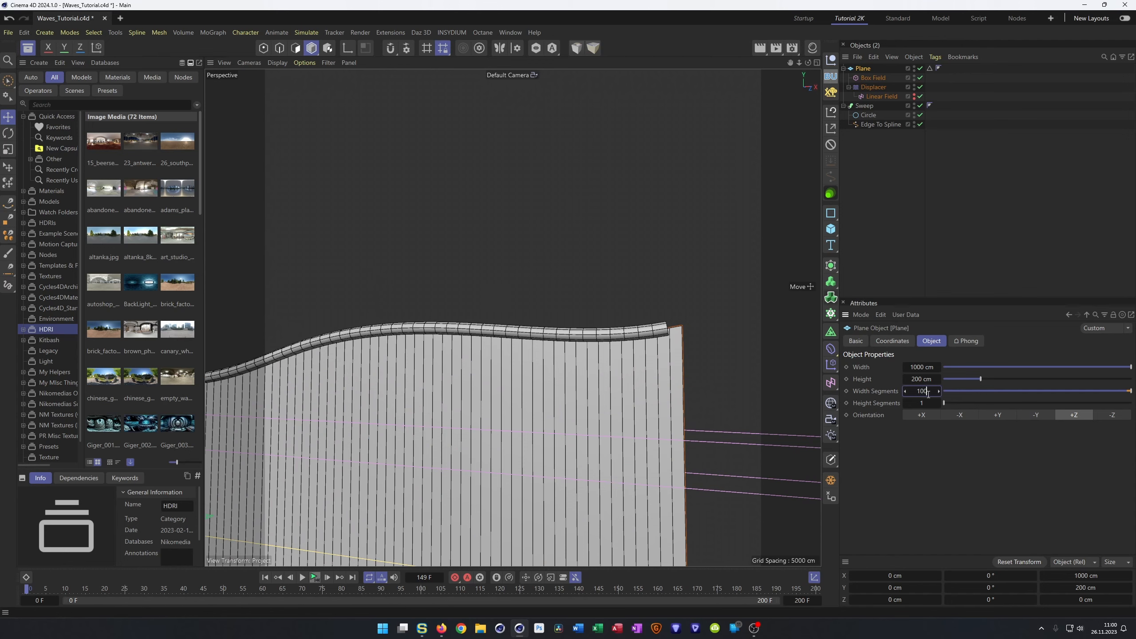
{"action": "key", "text": "Return"}
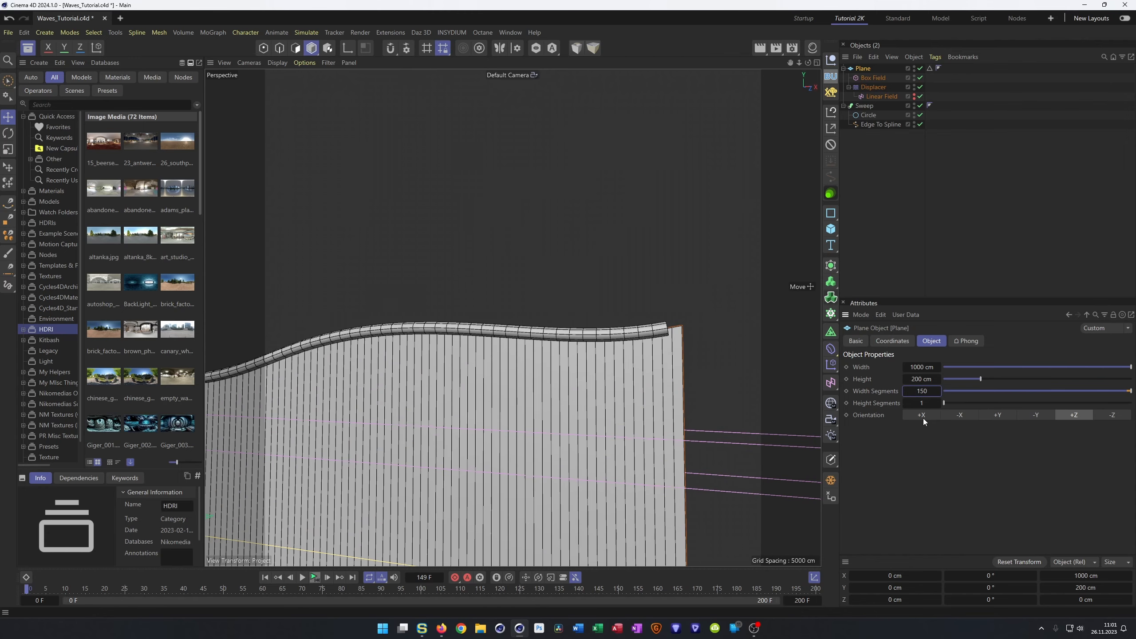
{"action": "mouse_move", "coordinate": [658, 342]}
{"action": "left_mouse_down", "text": "alt"}
{"action": "mouse_move", "coordinate": [619, 348]}
{"action": "mouse_move", "coordinate": [644, 339]}
{"action": "left_mouse_up", "text": "alt"}
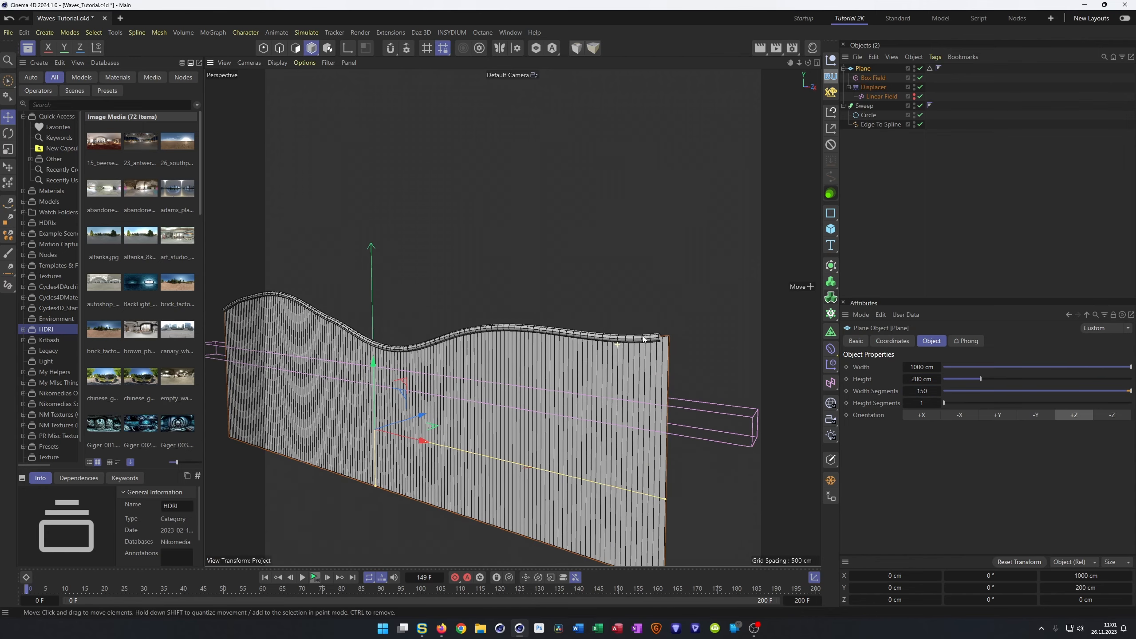
- Examine how closely the sweep's Edge To Spline path follows the plane's wavy top edge, toggling the plane off and on
{"action": "left_click", "coordinate": [874, 124]}
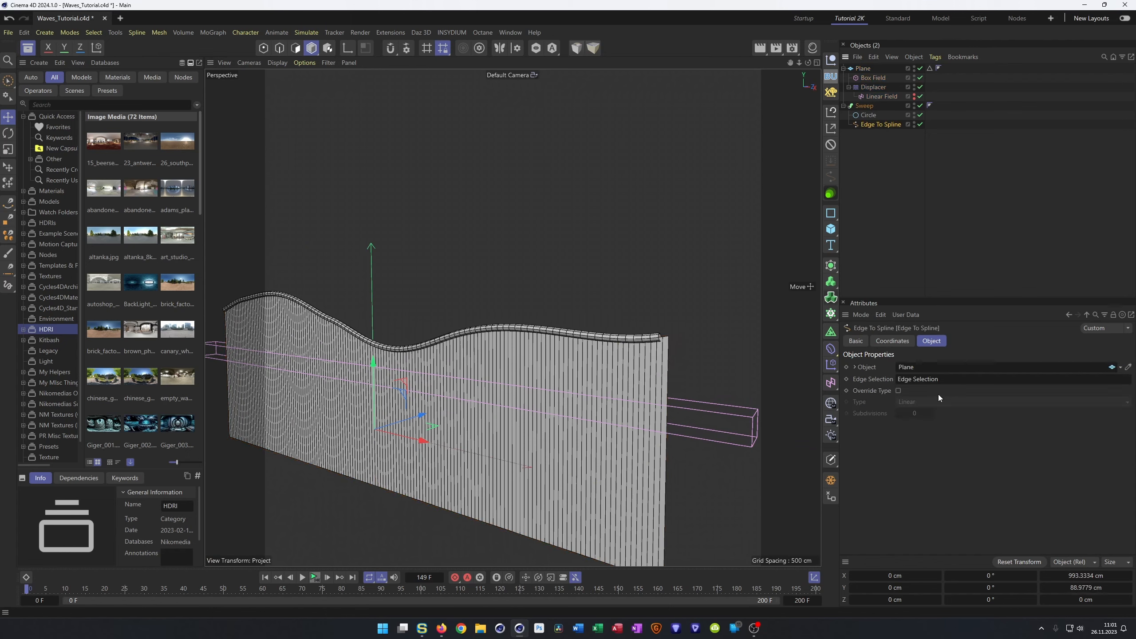
{"action": "left_click_drag", "start_coordinate": [634, 334], "coordinate": [553, 347], "text": "alt"}
{"action": "right_click_drag", "start_coordinate": [552, 348], "coordinate": [599, 321], "text": "alt"}
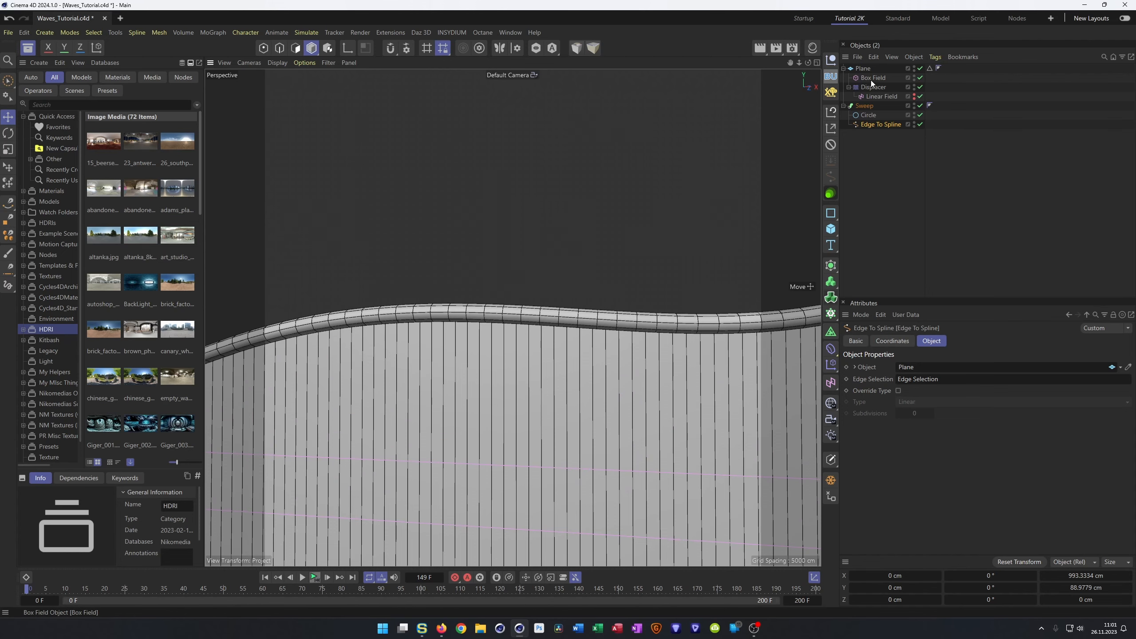
{"action": "left_click", "coordinate": [920, 68]}
{"action": "left_click", "coordinate": [920, 69]}
{"action": "mouse_move", "coordinate": [591, 297]}
{"action": "left_mouse_down", "text": "alt"}
{"action": "mouse_move", "coordinate": [487, 339]}
{"action": "mouse_move", "coordinate": [606, 332]}
{"action": "left_mouse_up", "text": "alt"}
{"action": "right_click_drag", "start_coordinate": [655, 325], "coordinate": [742, 289], "text": "alt"}
{"action": "left_click_drag", "start_coordinate": [646, 334], "coordinate": [544, 352], "text": "alt"}
{"action": "right_click_drag", "start_coordinate": [545, 356], "coordinate": [499, 335], "text": "alt"}
{"action": "left_click_drag", "start_coordinate": [512, 318], "coordinate": [621, 343], "text": "alt"}
{"action": "left_click_drag", "start_coordinate": [528, 340], "coordinate": [544, 342], "text": "alt"}
{"action": "mouse_move", "coordinate": [538, 344]}
{"action": "right_mouse_down", "text": "alt"}
{"action": "mouse_move", "coordinate": [552, 342]}
{"action": "mouse_move", "coordinate": [536, 338]}
{"action": "right_mouse_up", "text": "alt"}
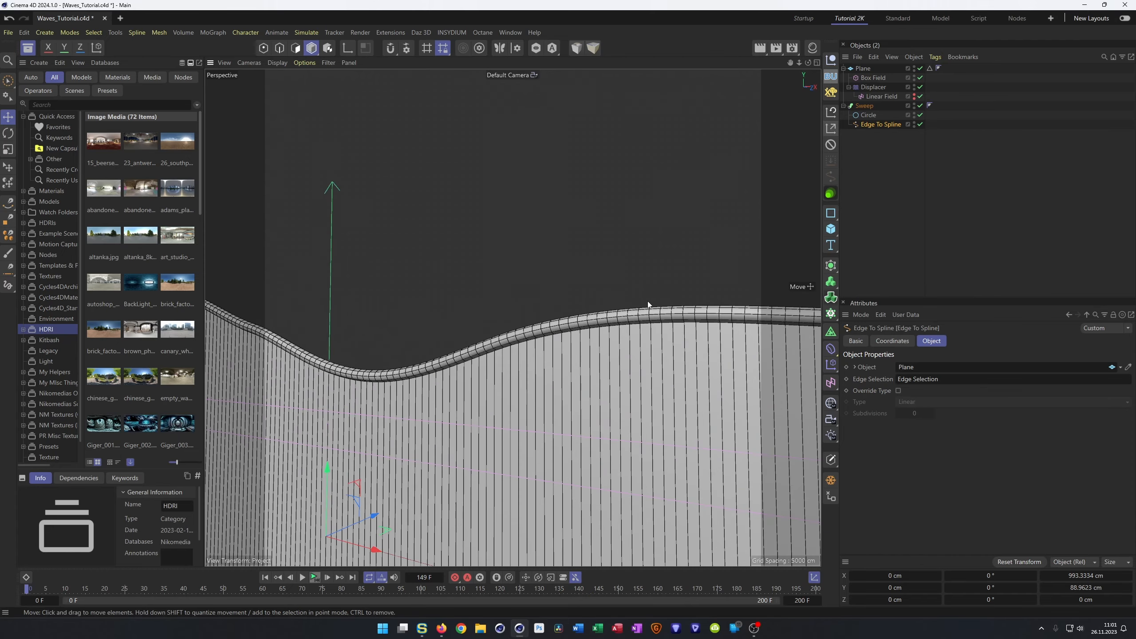
- Compare the sweep with the plane set to 100 and to 150 width segments
{"action": "left_click", "coordinate": [868, 68]}
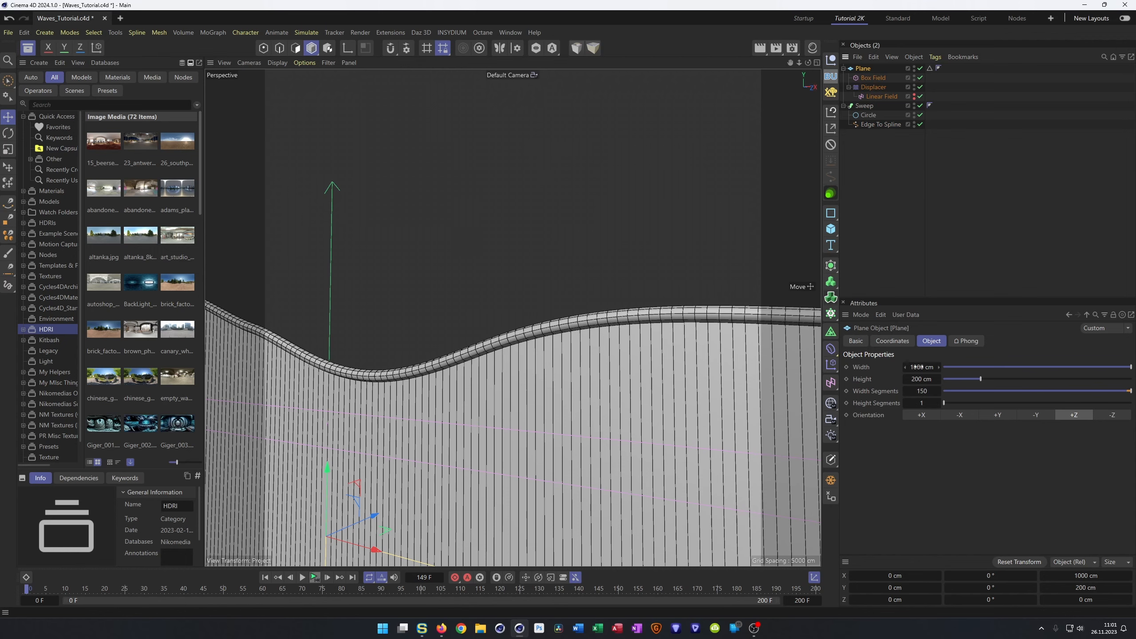
{"action": "left_click", "coordinate": [921, 391]}
{"action": "type", "text": "100"}
{"action": "key", "text": "Return"}
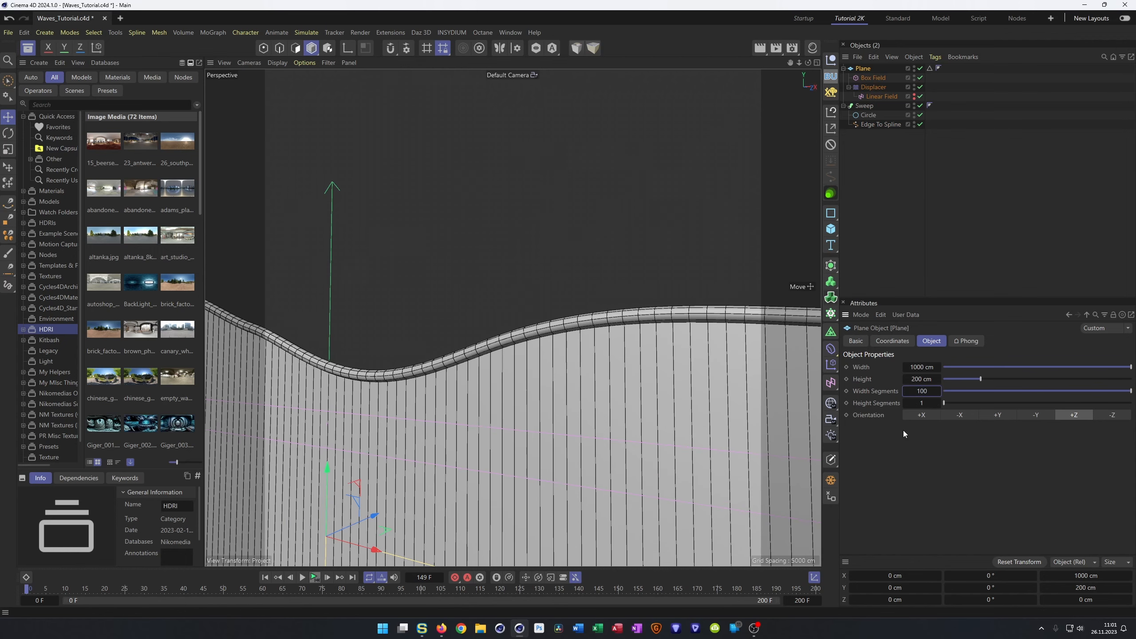
{"action": "double_click", "coordinate": [924, 392]}
{"action": "type", "text": "150"}
{"action": "key", "text": "Return"}
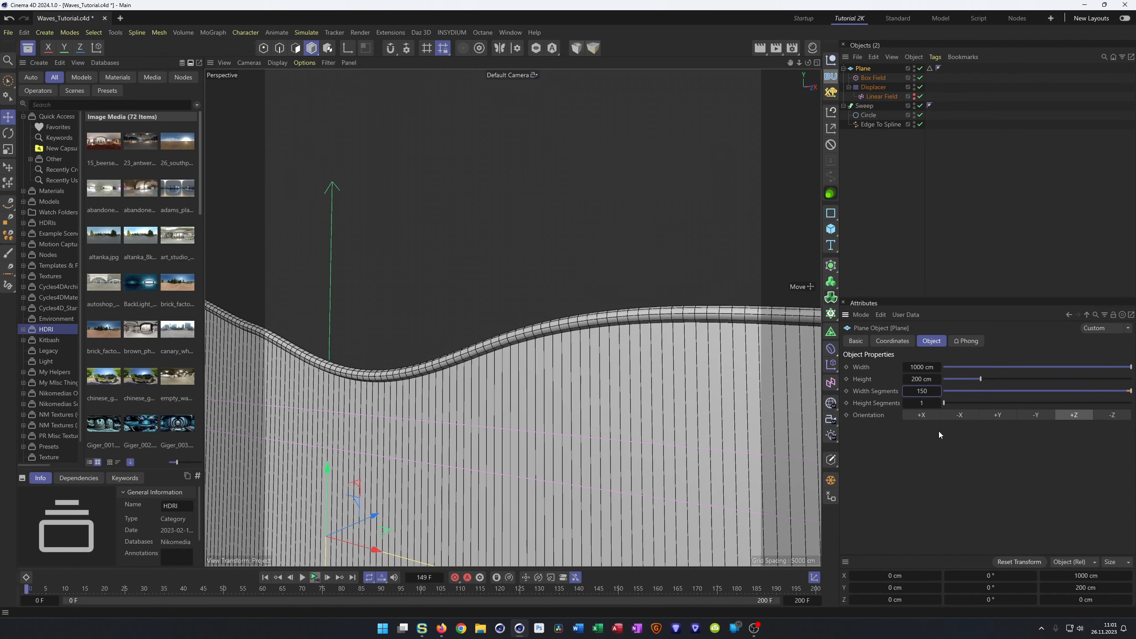
- Set the plane's width segments to 100 and check the whole wave with its swept edge
{"action": "double_click", "coordinate": [916, 388]}
{"action": "type", "text": "100"}
{"action": "key", "text": "Return"}
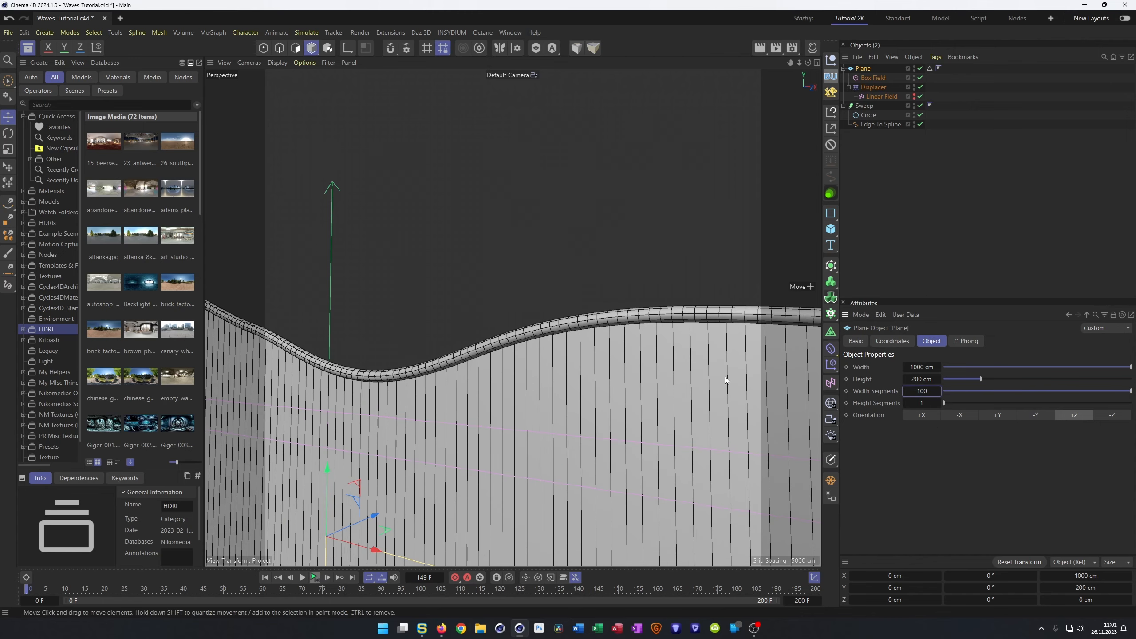
{"action": "right_click_drag", "start_coordinate": [667, 352], "coordinate": [535, 343], "text": "alt"}
{"action": "mouse_move", "coordinate": [534, 342]}
{"action": "left_mouse_down", "text": "alt"}
{"action": "mouse_move", "coordinate": [577, 344]}
{"action": "mouse_move", "coordinate": [554, 342]}
{"action": "left_mouse_up", "text": "alt"}
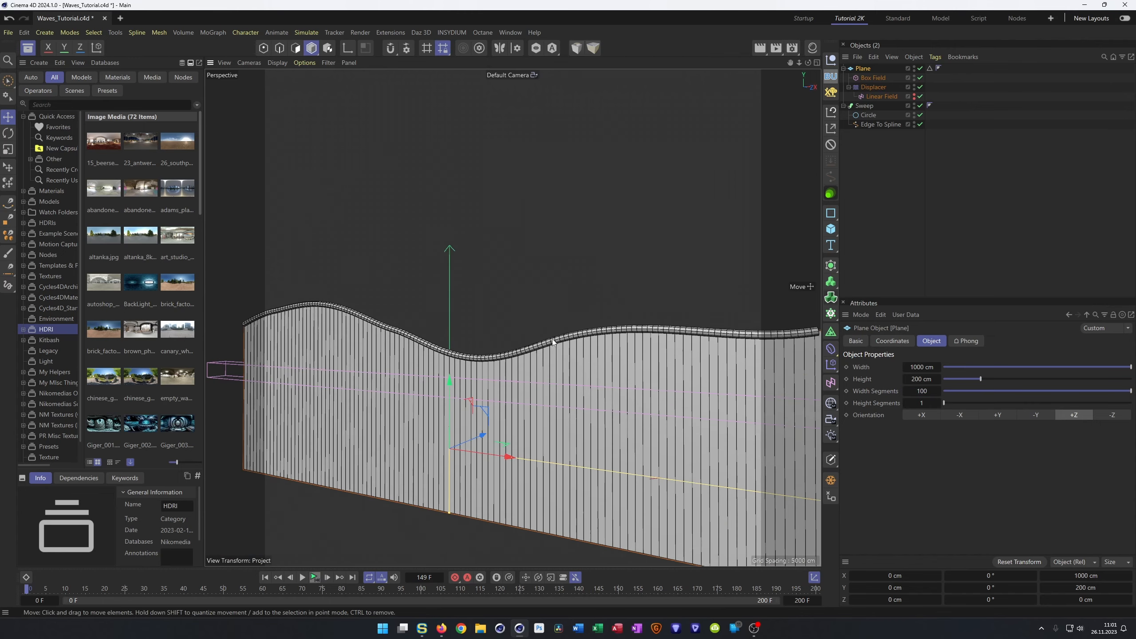
- Compare the sweep with the plane toggled off and on, and move Edge To Spline out of the Sweep as a disabled object
{"action": "left_click", "coordinate": [920, 68]}
{"action": "left_click", "coordinate": [921, 69]}
{"action": "mouse_move", "coordinate": [516, 389]}
{"action": "left_mouse_down", "text": "alt"}
{"action": "mouse_move", "coordinate": [452, 396]}
{"action": "mouse_move", "coordinate": [604, 358]}
{"action": "left_mouse_up", "text": "alt"}
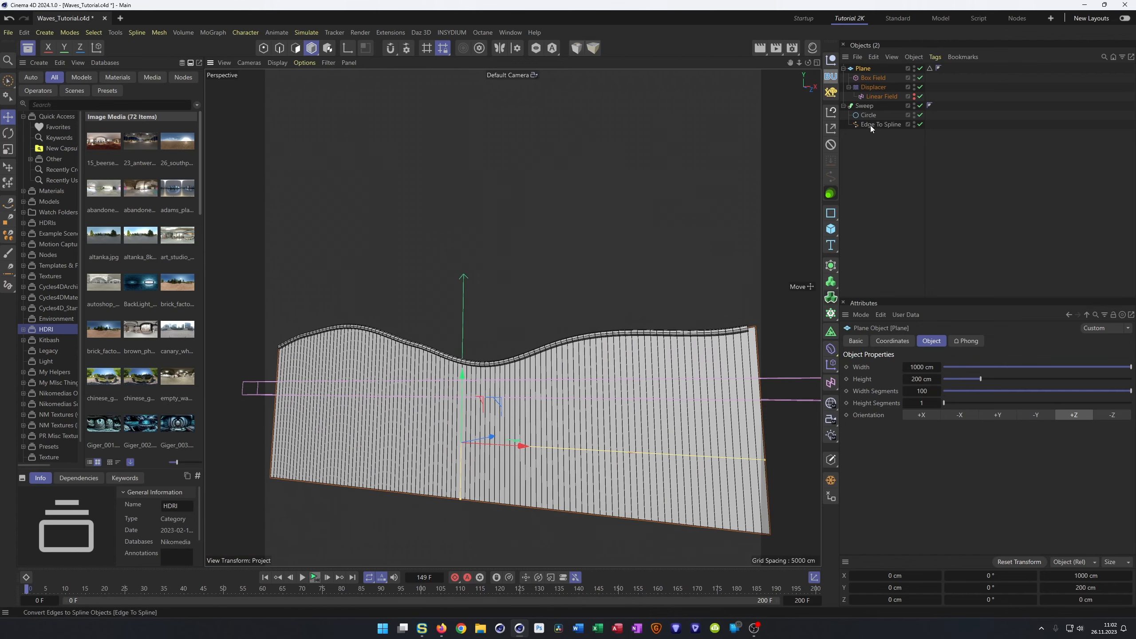
{"action": "left_click_drag", "start_coordinate": [870, 126], "coordinate": [891, 137]}
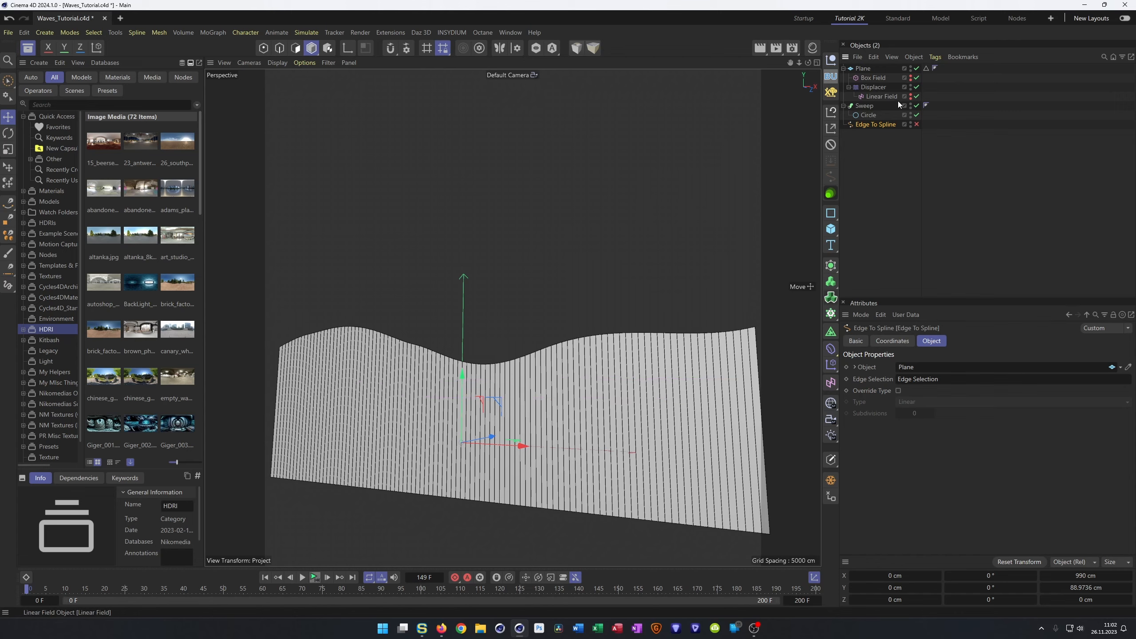
{"action": "scroll", "coordinate": [544, 347], "scroll_direction": "down", "scroll_amount": 4}
{"action": "left_click_drag", "start_coordinate": [544, 348], "coordinate": [546, 338], "text": "alt"}
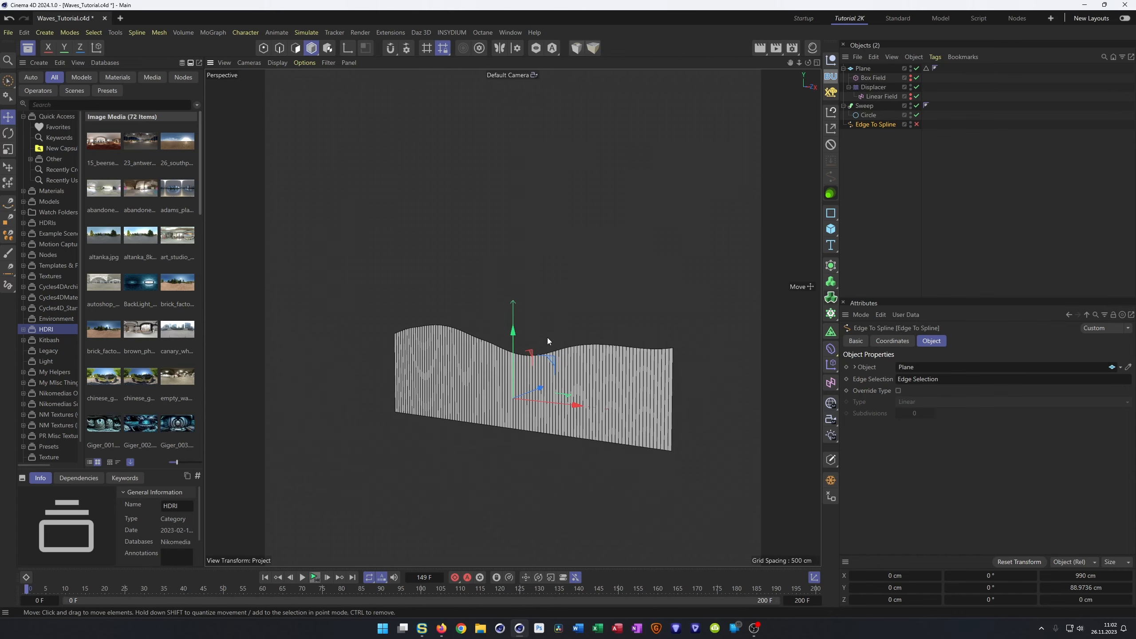
{"action": "middle_click_drag", "start_coordinate": [547, 337], "coordinate": [524, 352], "text": "alt"}
- Disable the plane's Displacer and add a Helix spline oriented to the ZY plane
{"action": "left_click", "coordinate": [915, 90]}
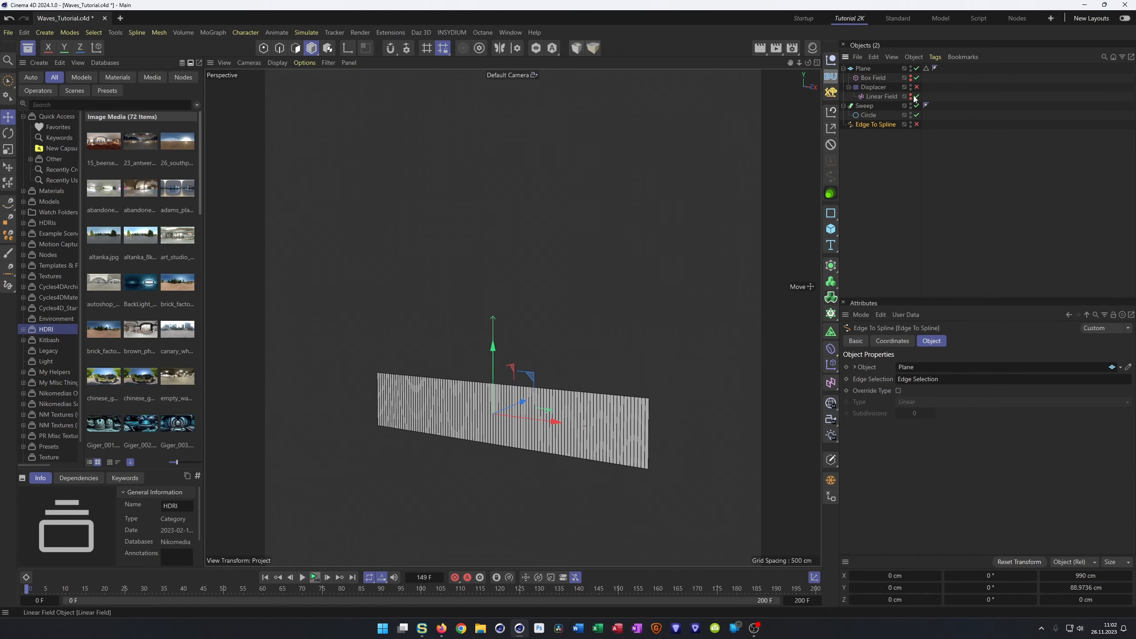
{"action": "left_click_drag", "start_coordinate": [507, 409], "coordinate": [486, 425], "text": "alt"}
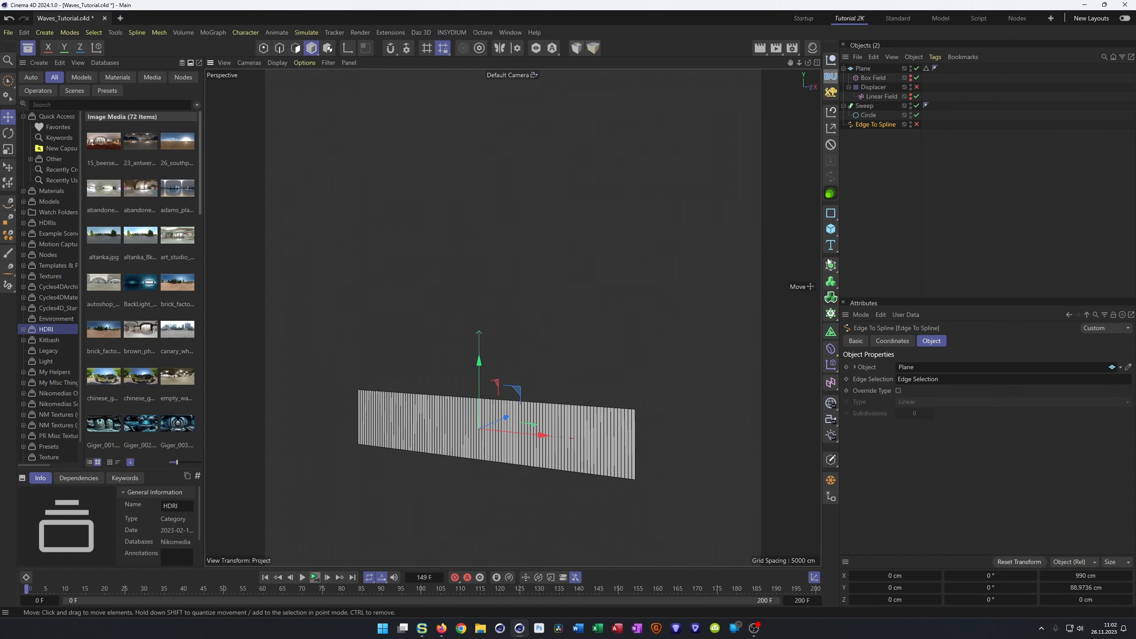
{"action": "left_click", "coordinate": [831, 214]}
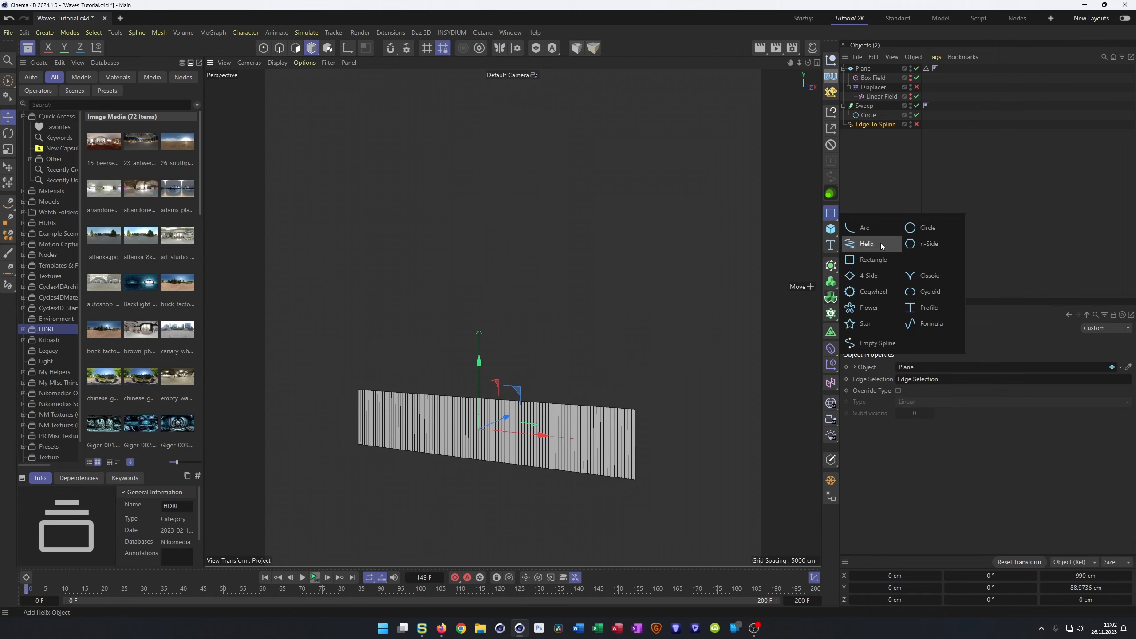
{"action": "left_click", "coordinate": [867, 243]}
{"action": "scroll", "coordinate": [494, 410], "scroll_direction": "up", "scroll_amount": 3}
{"action": "left_click_drag", "start_coordinate": [494, 410], "coordinate": [528, 423], "text": "alt"}
{"action": "left_click", "coordinate": [1018, 466]}
{"action": "scroll", "coordinate": [514, 425], "scroll_direction": "down", "scroll_amount": 2}
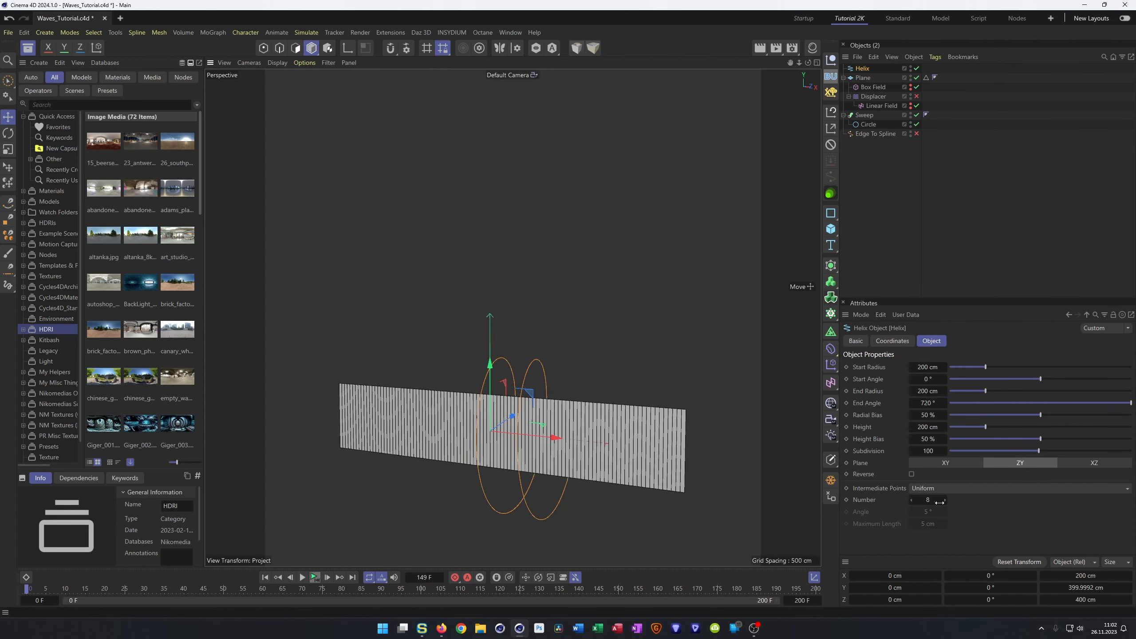
- Flatten the helix into a straight line by setting its start and end radius to 0 cm
{"action": "left_click", "coordinate": [936, 367]}
{"action": "type", "text": "0"}
{"action": "key", "text": "Tab"}
{"action": "key", "text": "Tab"}
{"action": "type", "text": "0"}
{"action": "key", "text": "Return"}
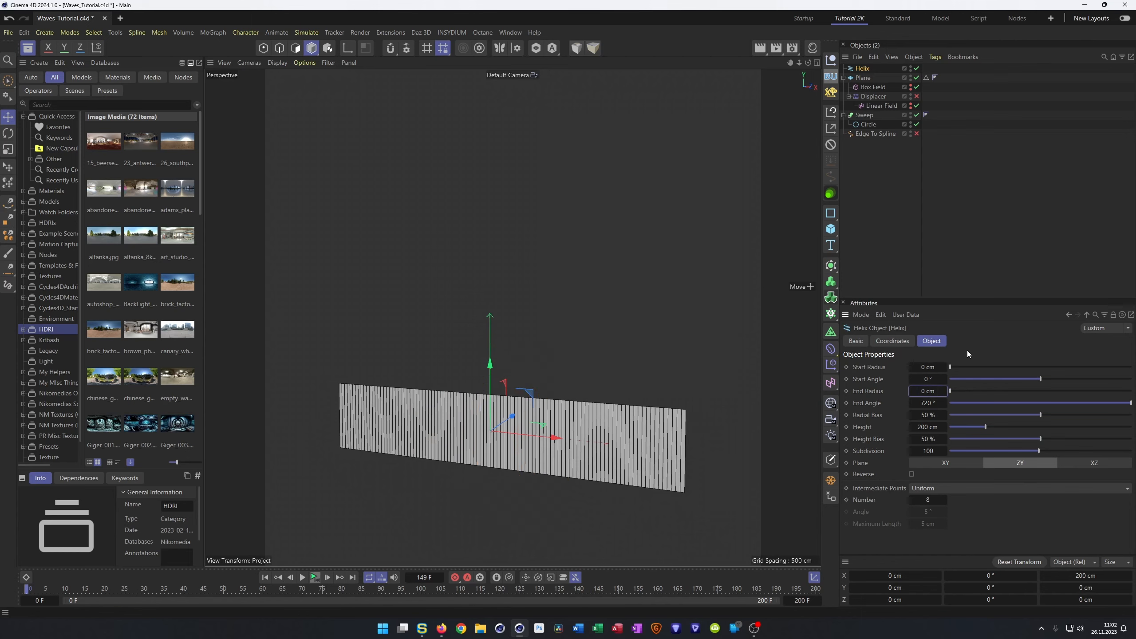
{"action": "scroll", "coordinate": [539, 416], "scroll_direction": "up", "scroll_amount": 4}
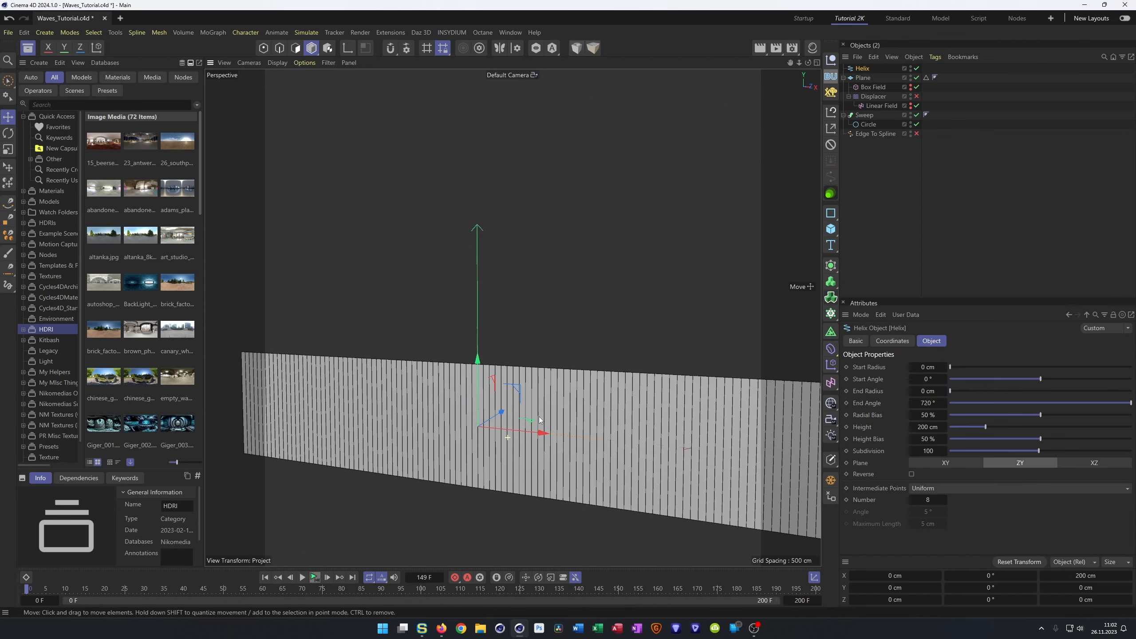
{"action": "scroll", "coordinate": [584, 439], "scroll_direction": "up", "scroll_amount": 5}
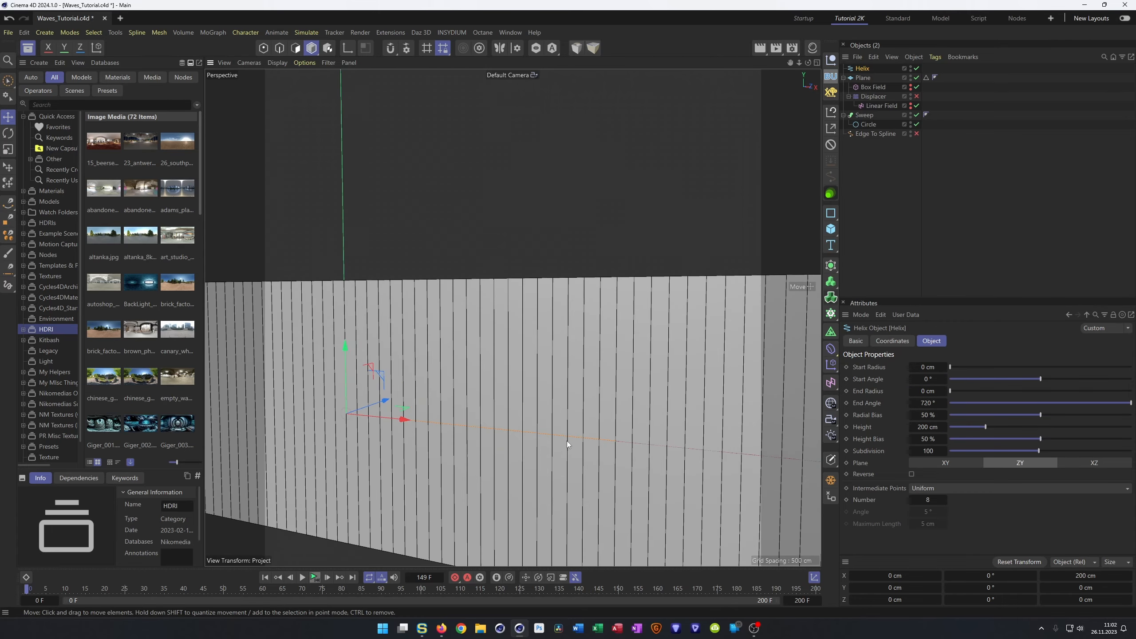
{"action": "scroll", "coordinate": [525, 430], "scroll_direction": "down", "scroll_amount": 6}
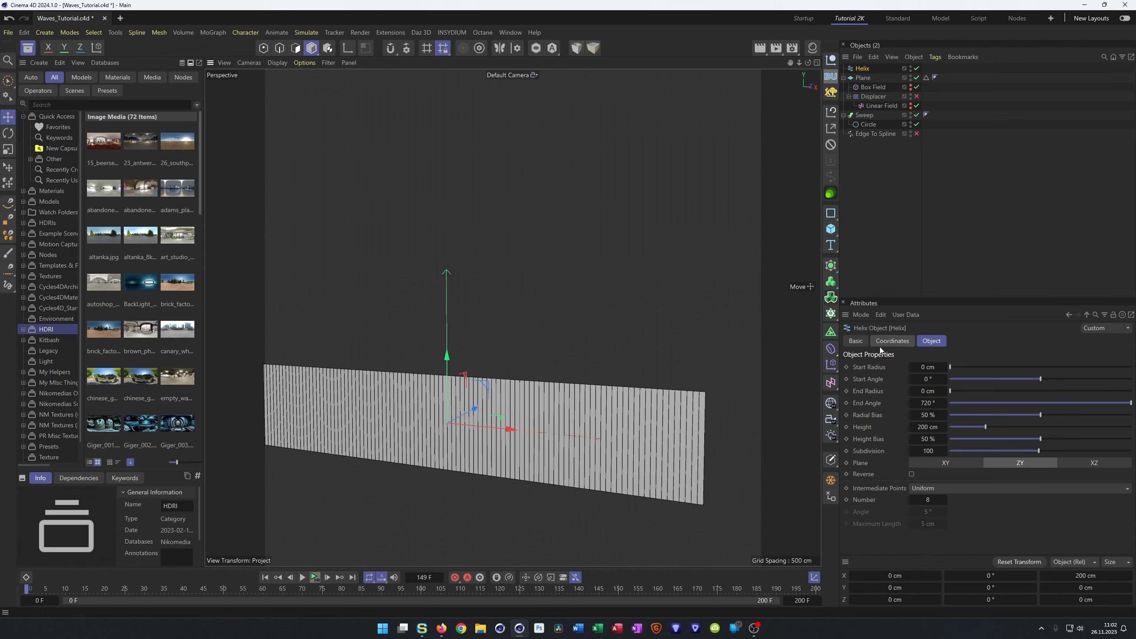
- Set the helix height to 1000 cm and its number of intermediate points to 0
{"action": "left_click", "coordinate": [928, 427]}
{"action": "type", "text": "1000"}
{"action": "key", "text": "Return"}
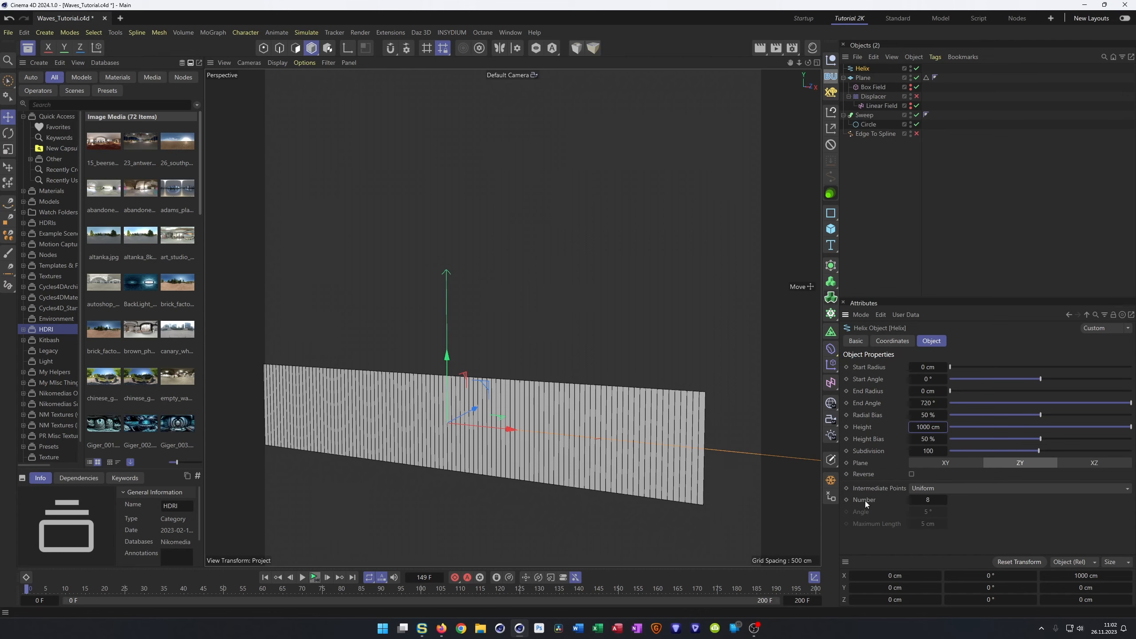
{"action": "left_click", "coordinate": [926, 500]}
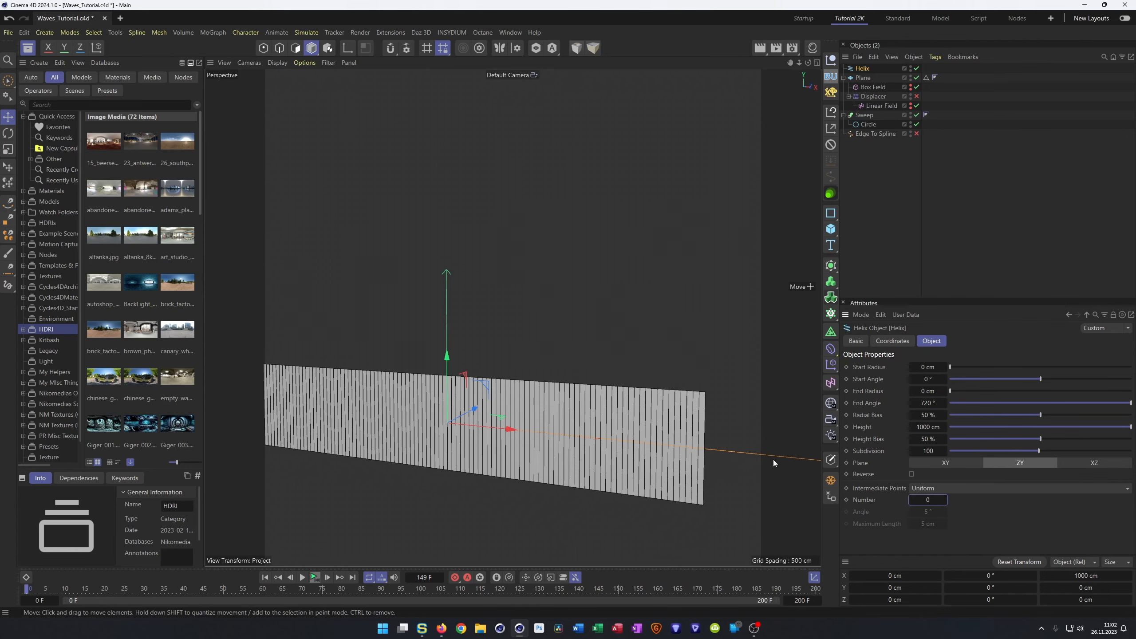
- In the front view, enable snapping and move the helix's origin to the plane's upper-left corner at X -500 cm, Y 100 cm
{"action": "middle_click", "coordinate": [490, 446]}
{"action": "middle_click", "coordinate": [614, 453]}
{"action": "middle_click_drag", "start_coordinate": [492, 313], "coordinate": [575, 431], "text": "alt"}
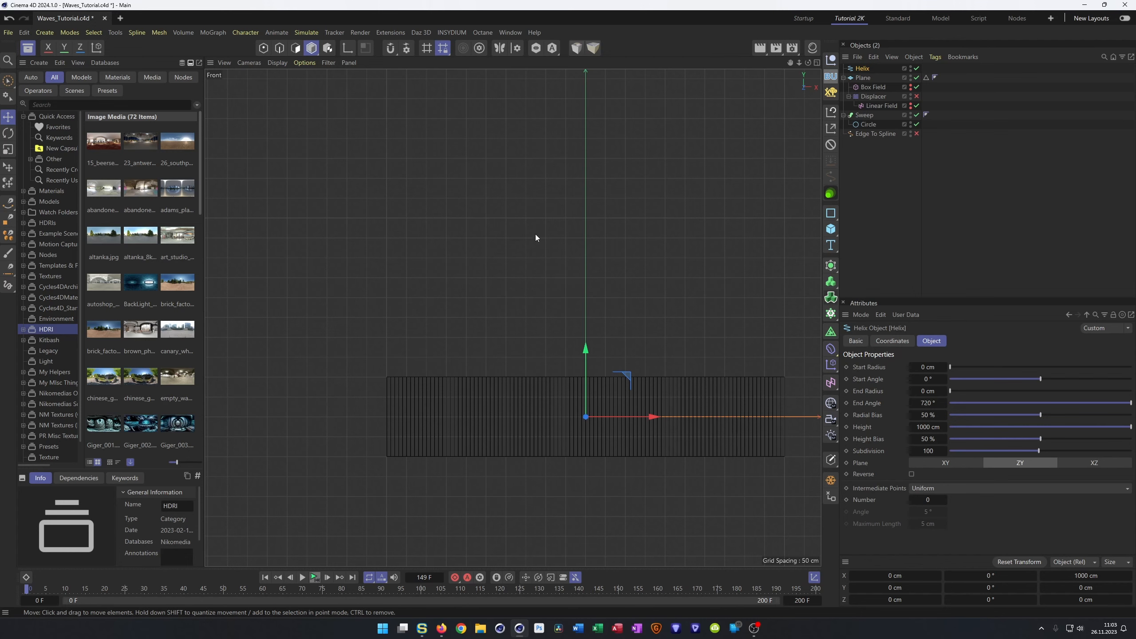
{"action": "left_click", "coordinate": [391, 48]}
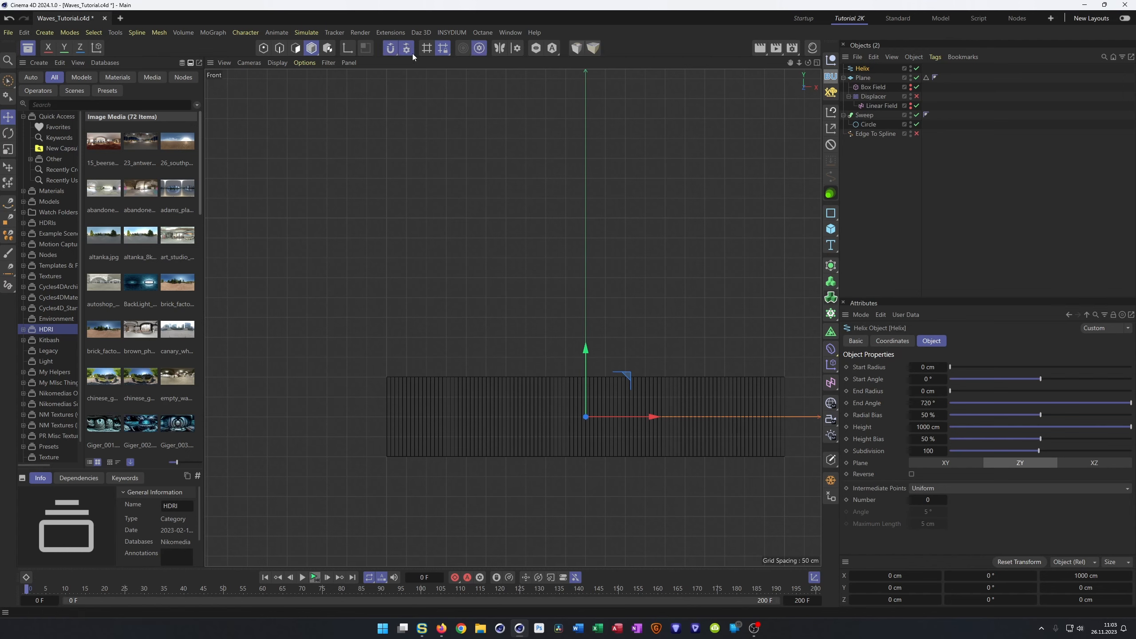
{"action": "left_click_drag", "start_coordinate": [622, 379], "coordinate": [431, 335]}
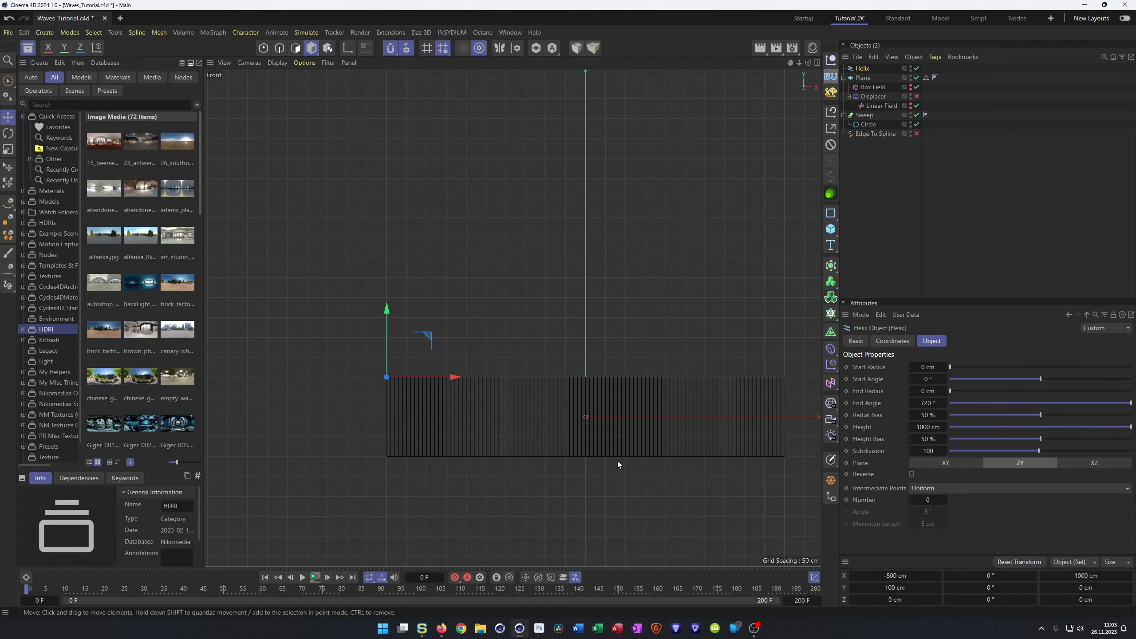
{"action": "middle_click", "coordinate": [594, 477]}
{"action": "middle_click", "coordinate": [420, 317]}
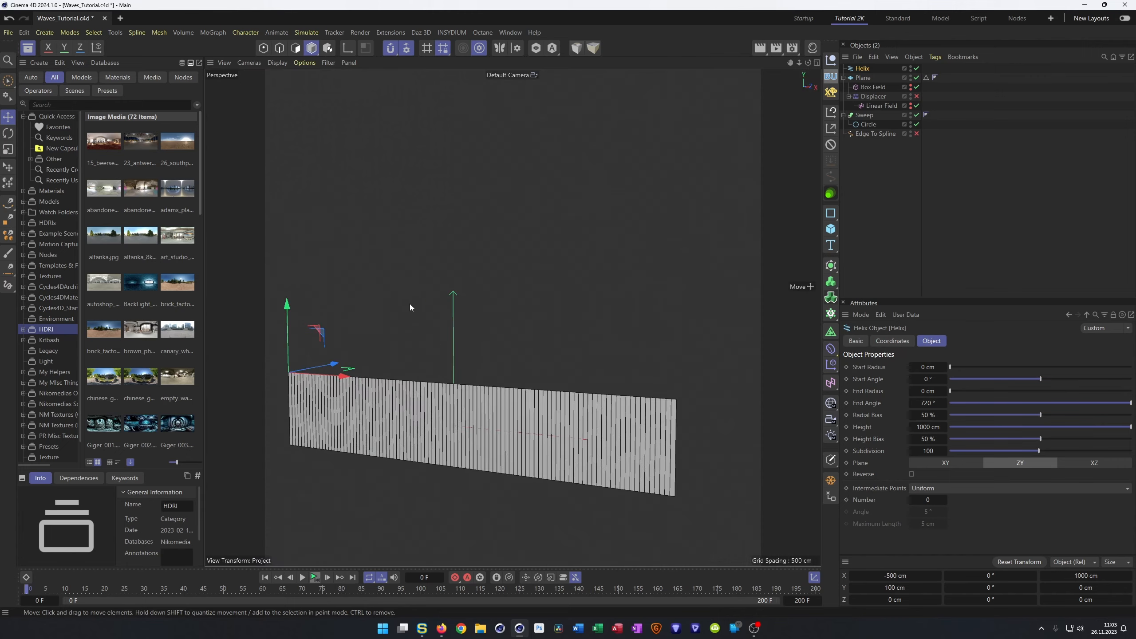
{"action": "scroll", "coordinate": [451, 406], "scroll_direction": "up", "scroll_amount": 1}
{"action": "scroll", "coordinate": [453, 406], "scroll_direction": "down", "scroll_amount": 1}
{"action": "middle_click_drag", "start_coordinate": [453, 406], "coordinate": [496, 376], "text": "alt"}
{"action": "left_click_drag", "start_coordinate": [505, 376], "coordinate": [517, 377], "text": "alt"}
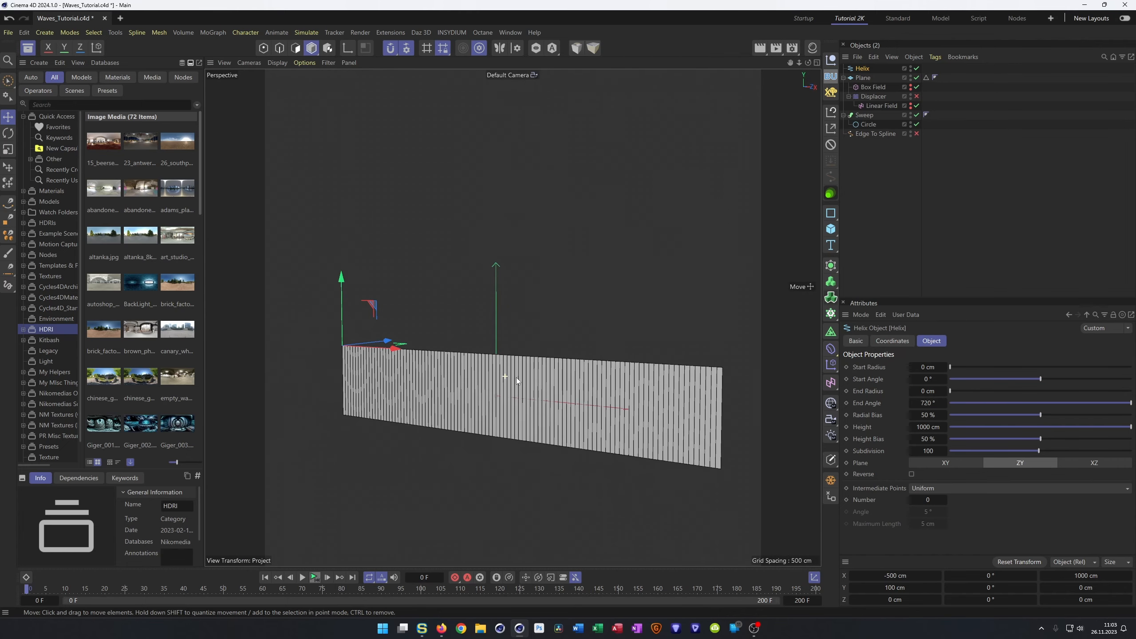
- Hide the plane and place the helix inside the Sweep below the Circle as its path
{"action": "left_click", "coordinate": [911, 77]}
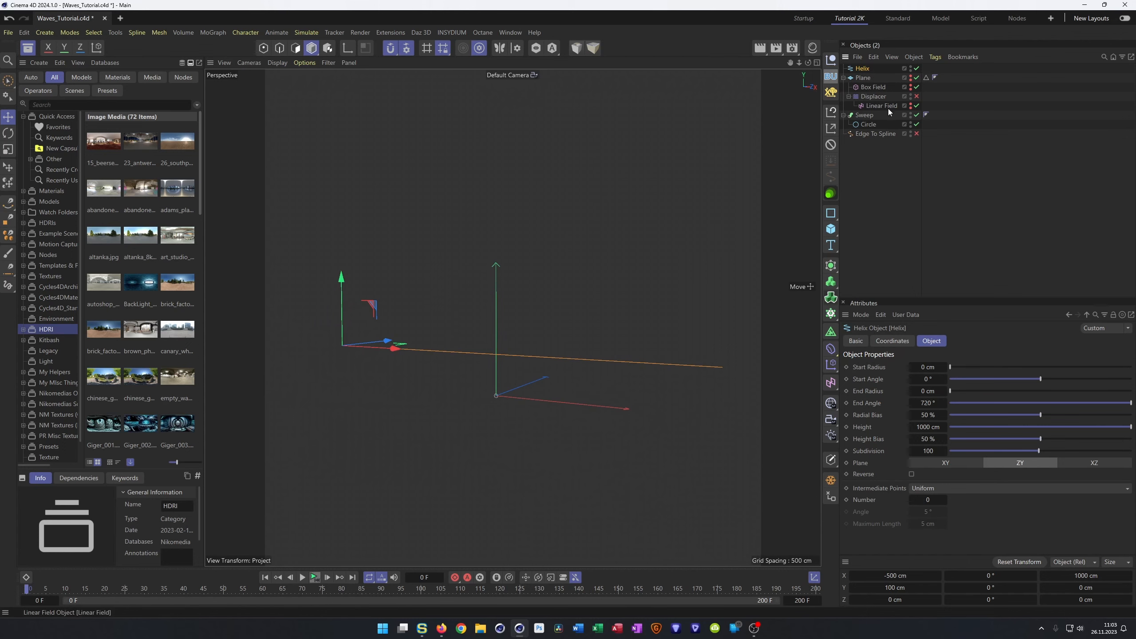
{"action": "left_click_drag", "start_coordinate": [853, 72], "coordinate": [868, 129]}
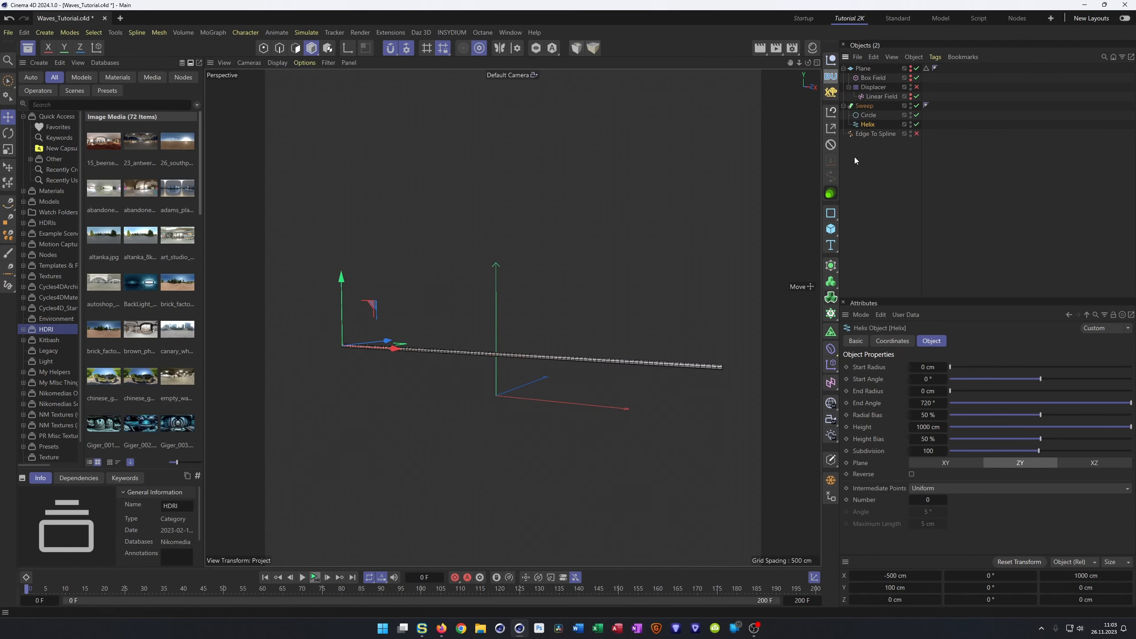
{"action": "scroll", "coordinate": [718, 367], "scroll_direction": "up", "scroll_amount": 5}
{"action": "scroll", "coordinate": [724, 375], "scroll_direction": "up", "scroll_amount": 2}
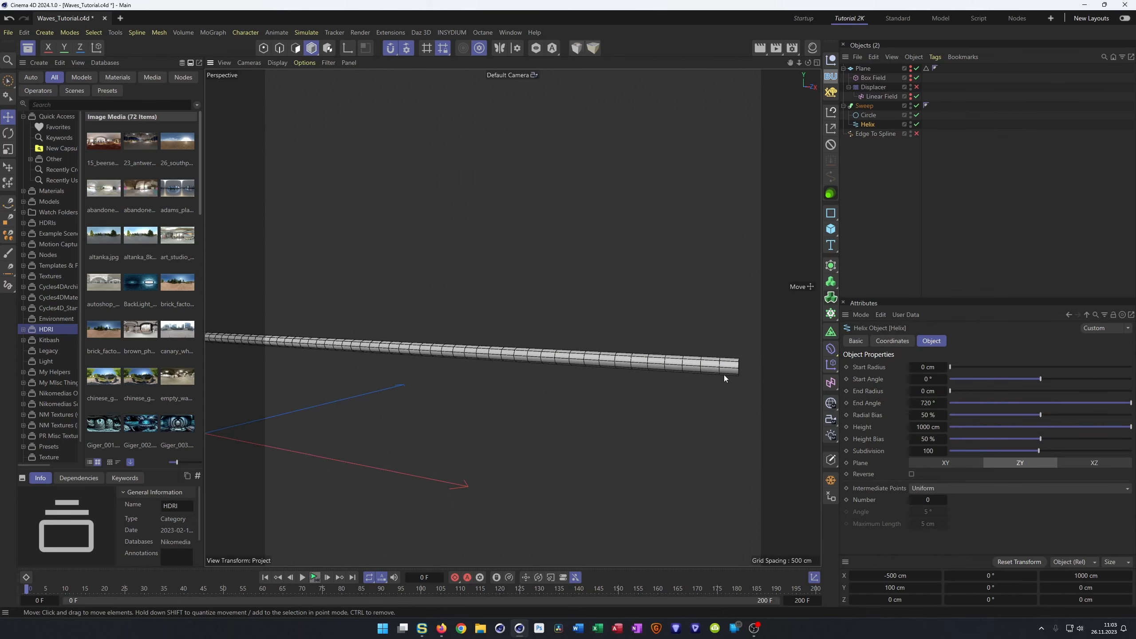
{"action": "scroll", "coordinate": [433, 363], "scroll_direction": "down", "scroll_amount": 8}
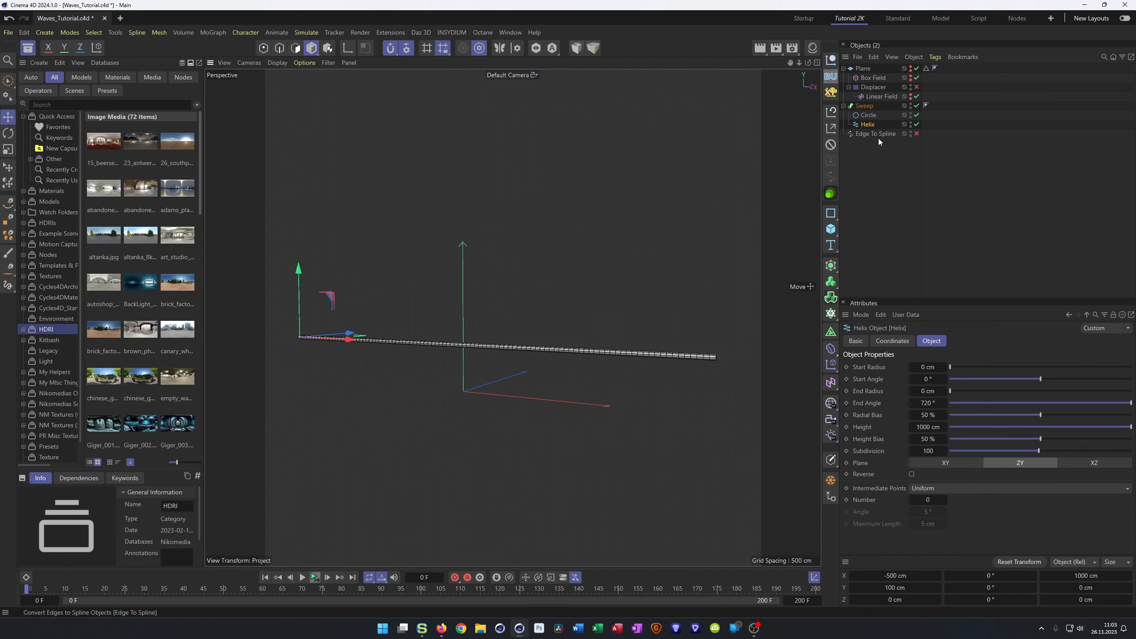
- Re-enable the Displacer and bind the helix to the plane with an initialized Surface deformer of type Projection
{"action": "left_click", "coordinate": [917, 87]}
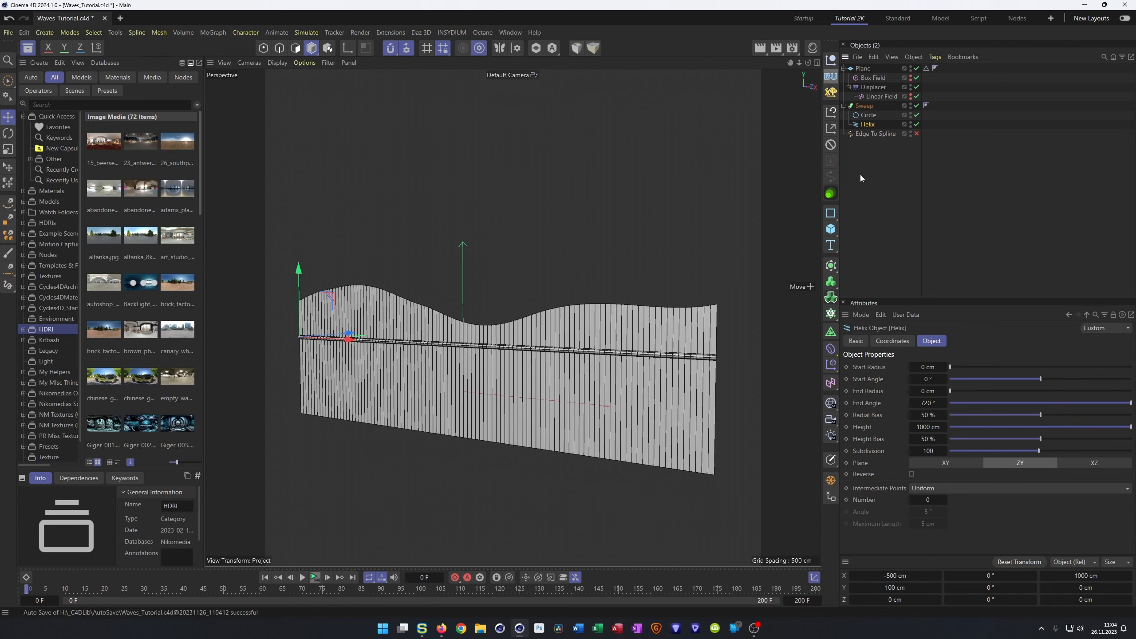
{"action": "left_click", "coordinate": [831, 349]}
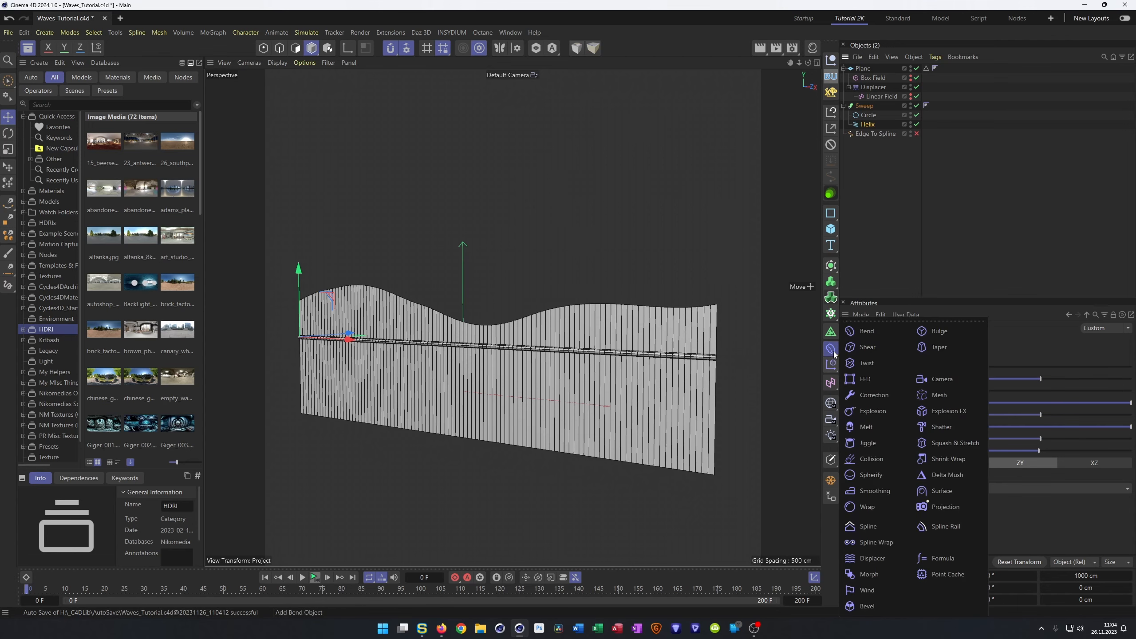
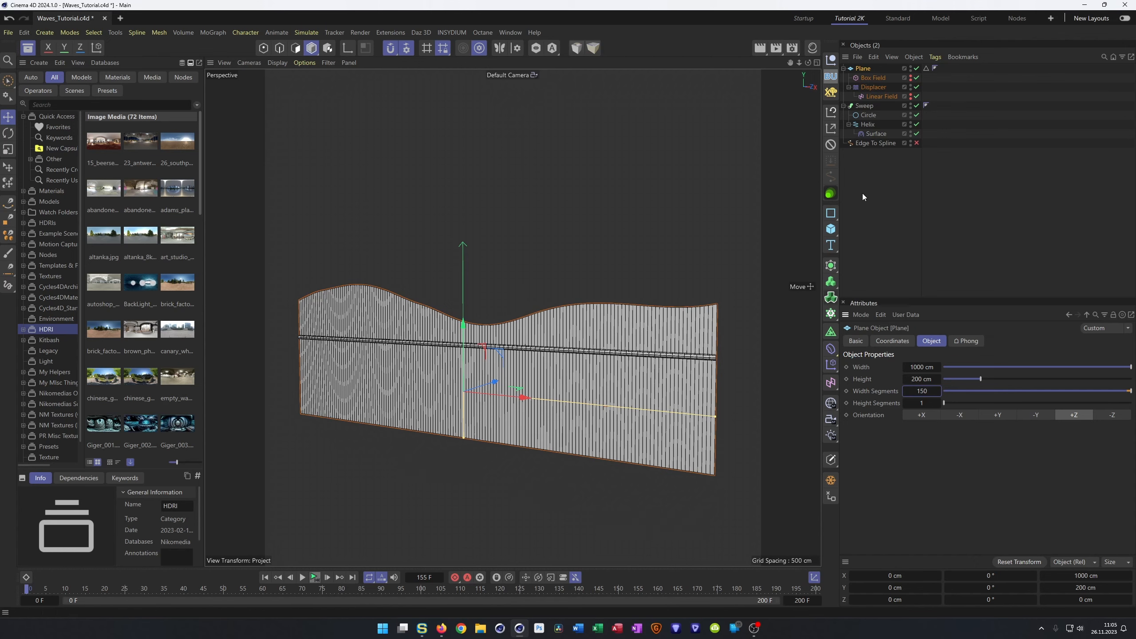
{"action": "left_click", "coordinate": [876, 134]}
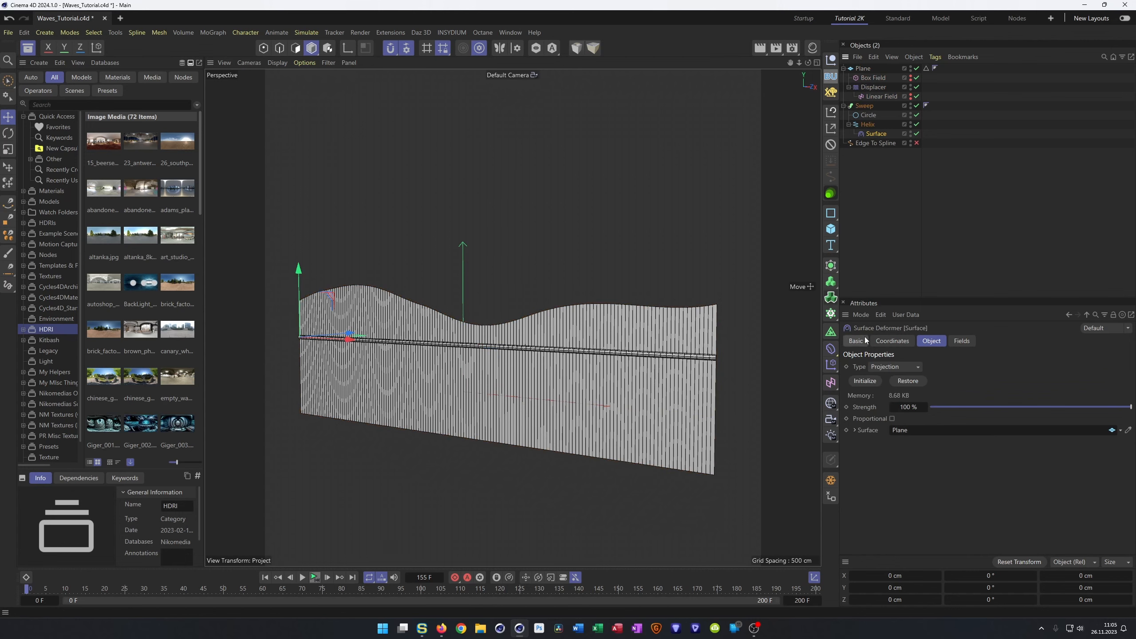
{"action": "left_click", "coordinate": [859, 382]}
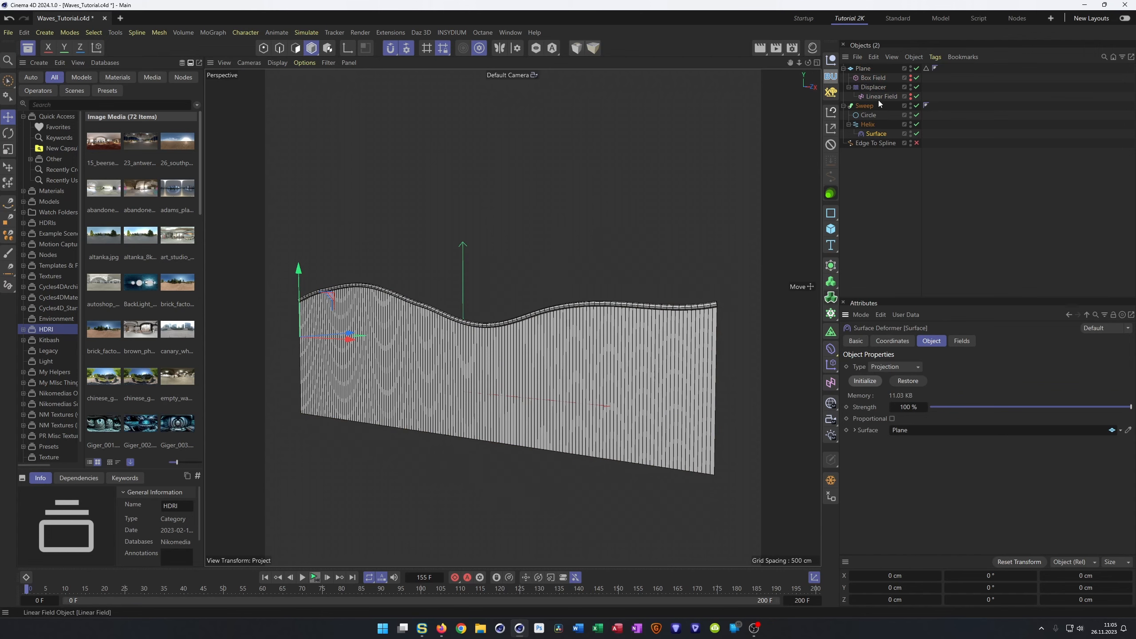
- Set the helix subdivision to 150 and reinitialize its Surface deformer
{"action": "left_click", "coordinate": [862, 126]}
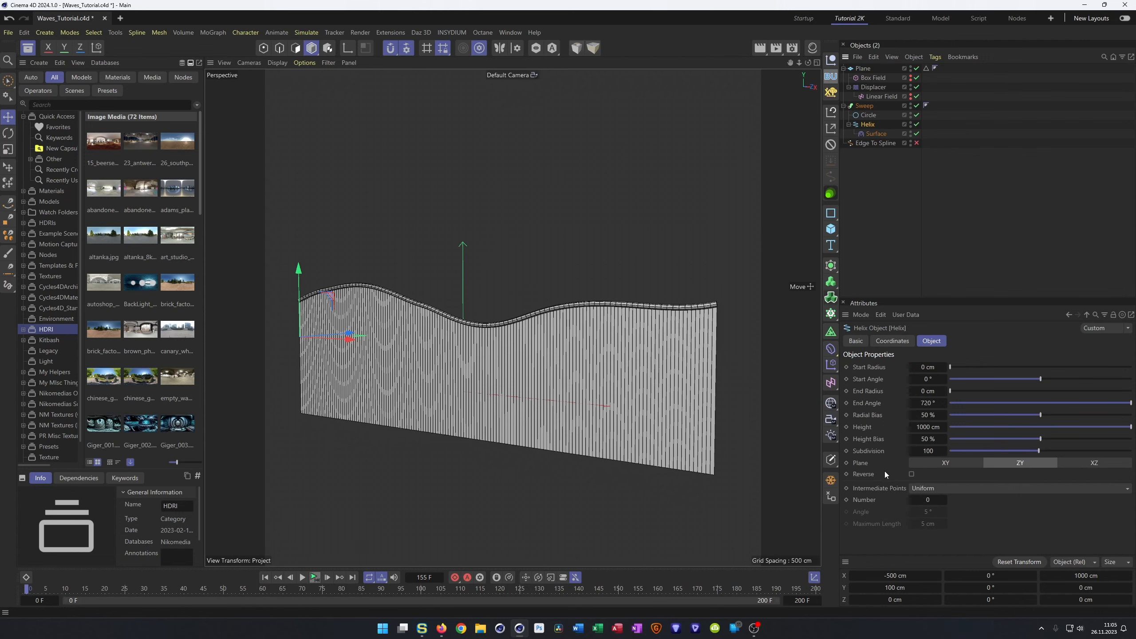
{"action": "left_click", "coordinate": [932, 457]}
{"action": "type", "text": "150"}
{"action": "key", "text": "Return"}
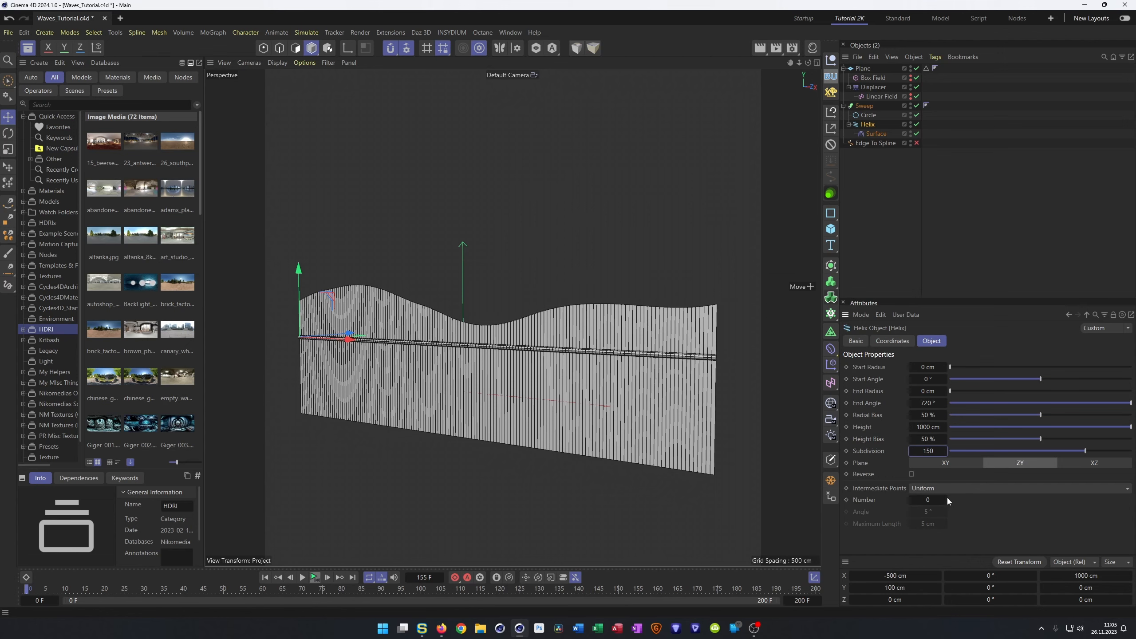
{"action": "left_click", "coordinate": [875, 133]}
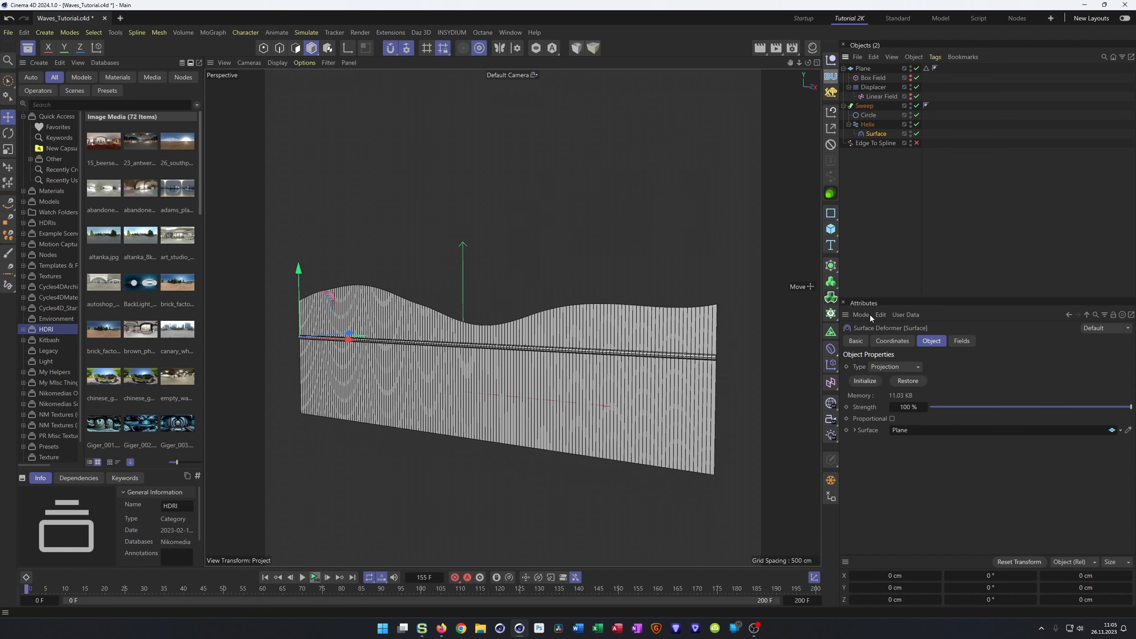
{"action": "left_click", "coordinate": [862, 381]}
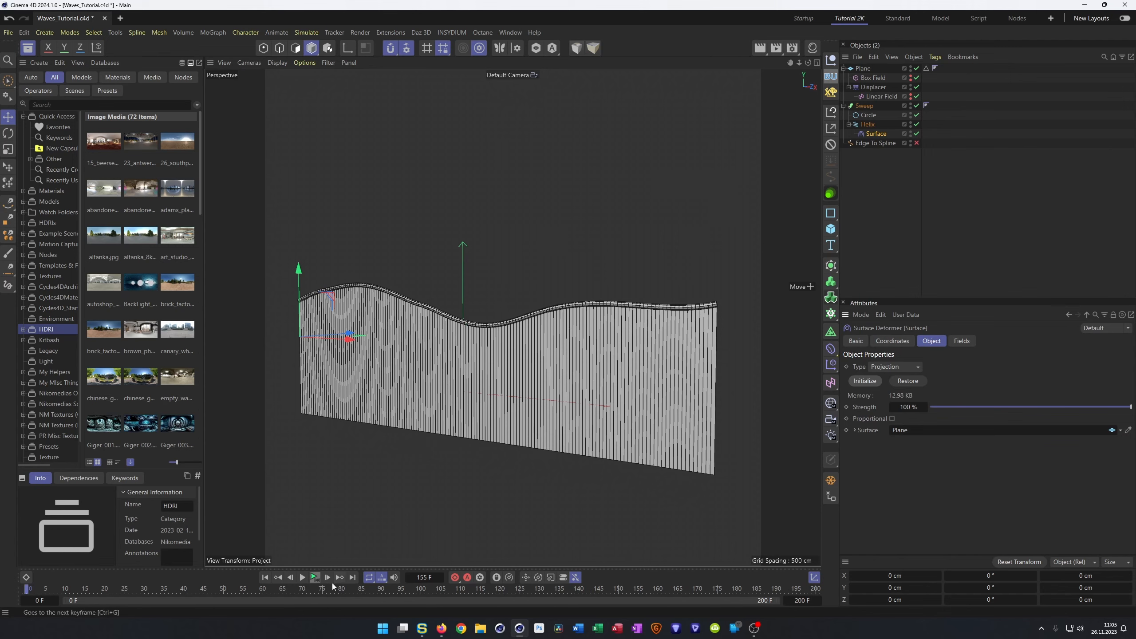
- Play the animation to check the helix-based sweep, and delete the helix together with its Surface deformer
{"action": "left_click", "coordinate": [314, 577]}
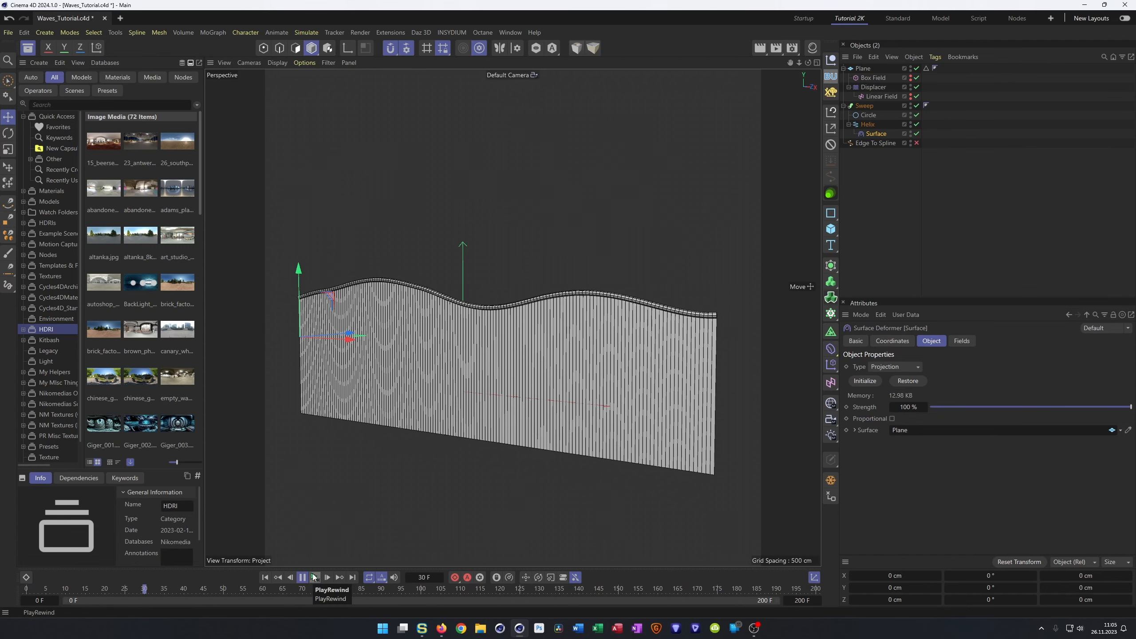
{"action": "left_click", "coordinate": [315, 578]}
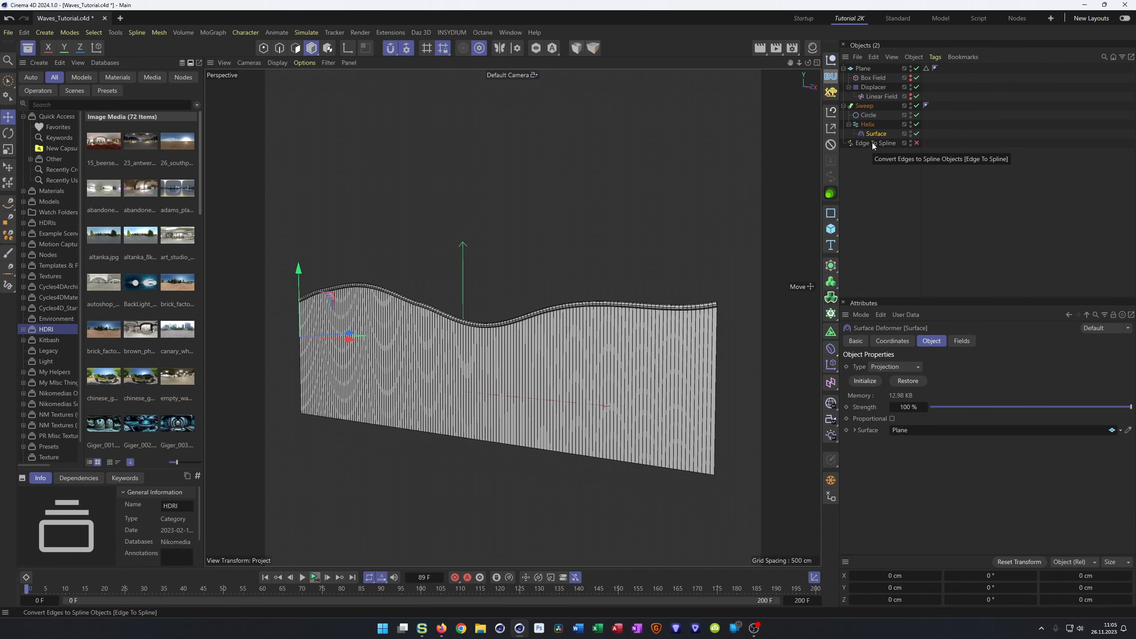
{"action": "left_click", "coordinate": [868, 124]}
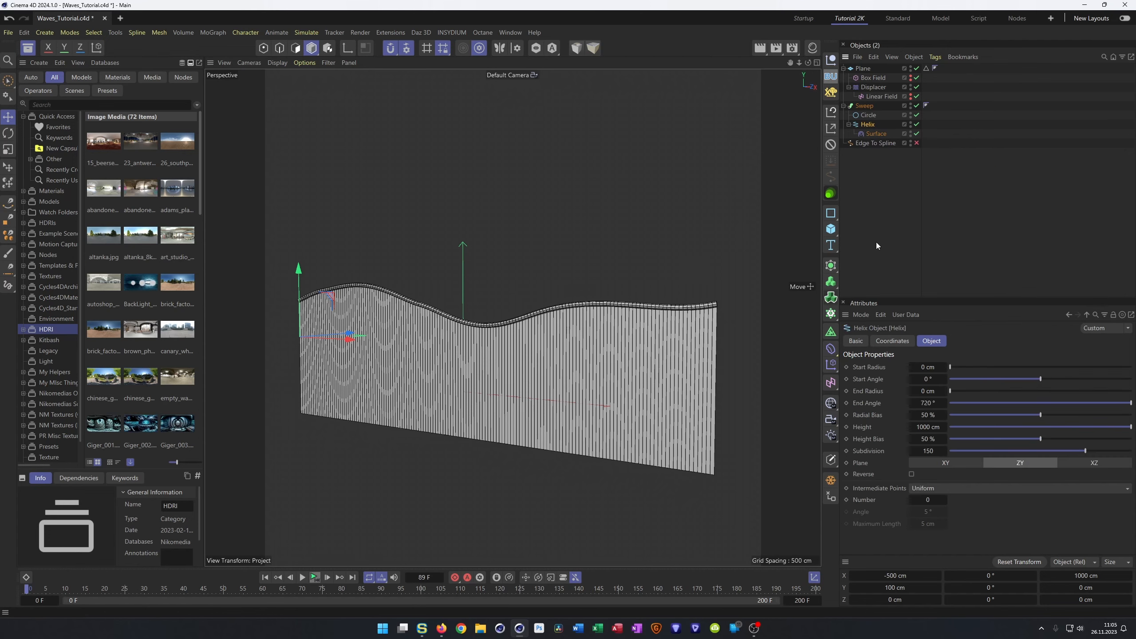
{"action": "key", "text": "Delete"}
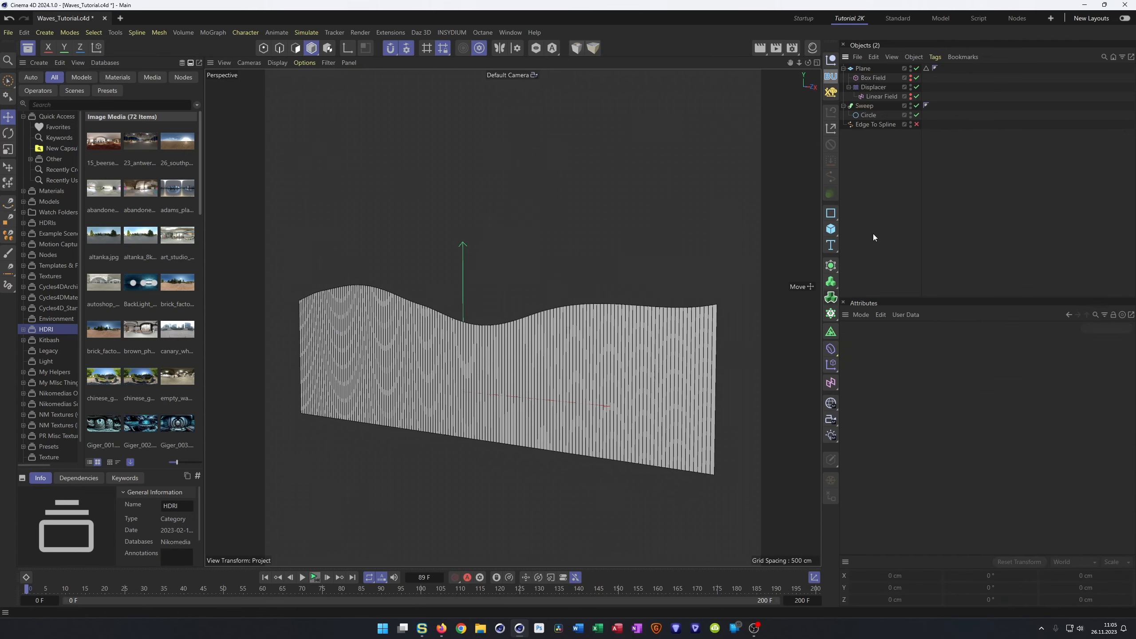
- Place the Edge To Spline object inside the Sweep below the Circle and enable it
{"action": "left_click_drag", "start_coordinate": [863, 126], "coordinate": [870, 119]}
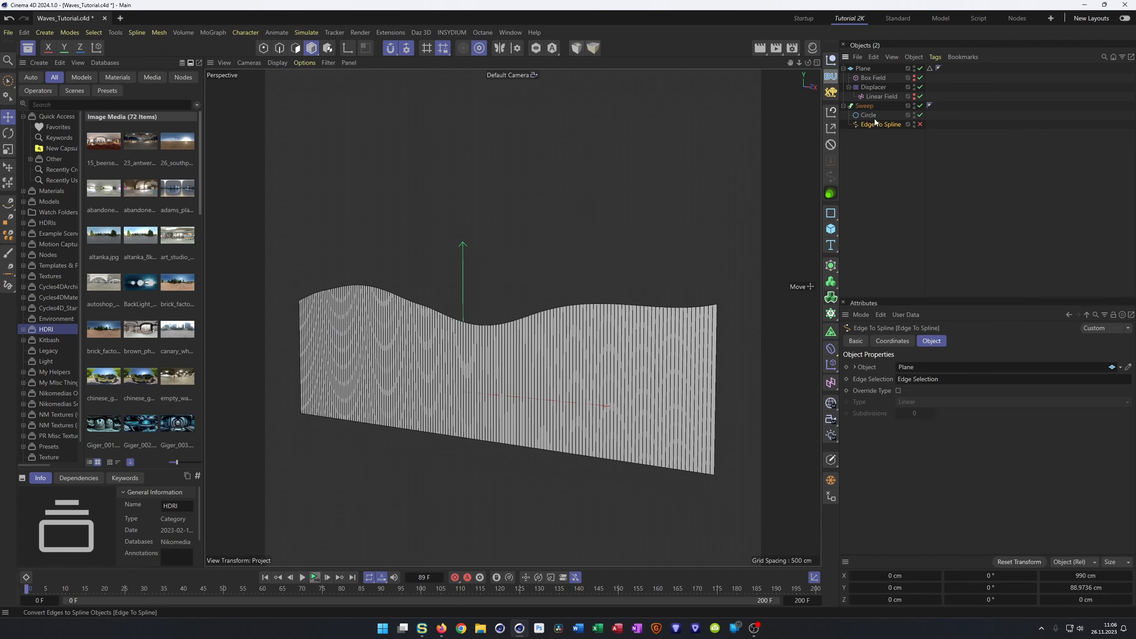
{"action": "left_click", "coordinate": [919, 125]}
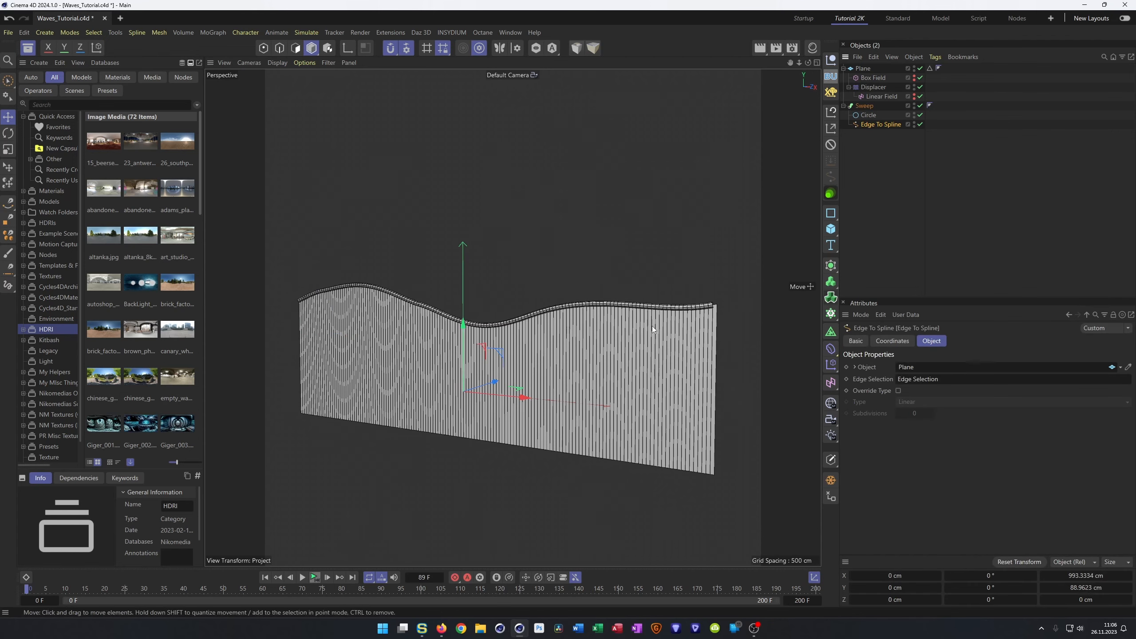
- Set the Plane's width segments to 100
{"action": "left_click", "coordinate": [867, 70]}
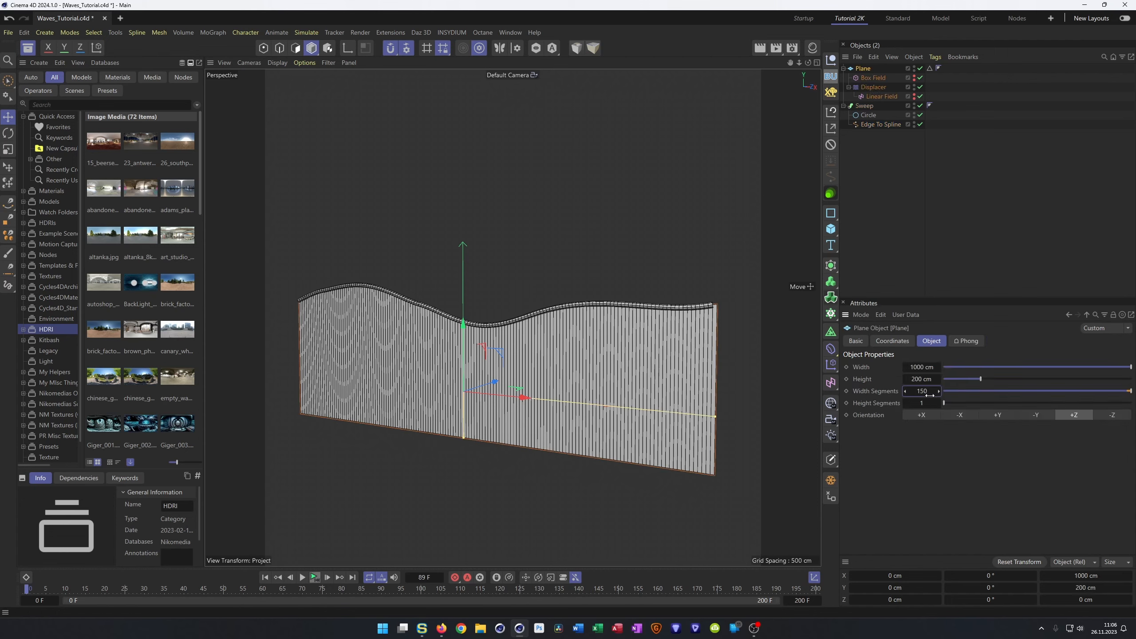
{"action": "type", "text": "100"}
{"action": "key", "text": "Return"}
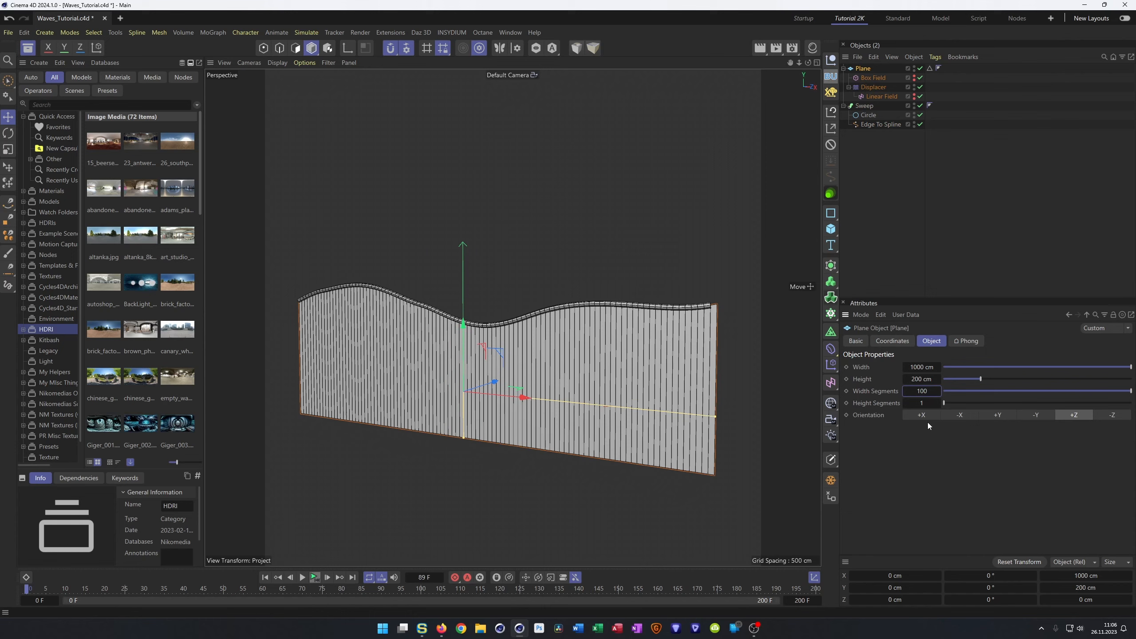
{"action": "mouse_move", "coordinate": [454, 349]}
{"action": "left_mouse_down", "text": "alt"}
{"action": "mouse_move", "coordinate": [507, 339]}
{"action": "mouse_move", "coordinate": [493, 349]}
{"action": "left_mouse_up", "text": "alt"}
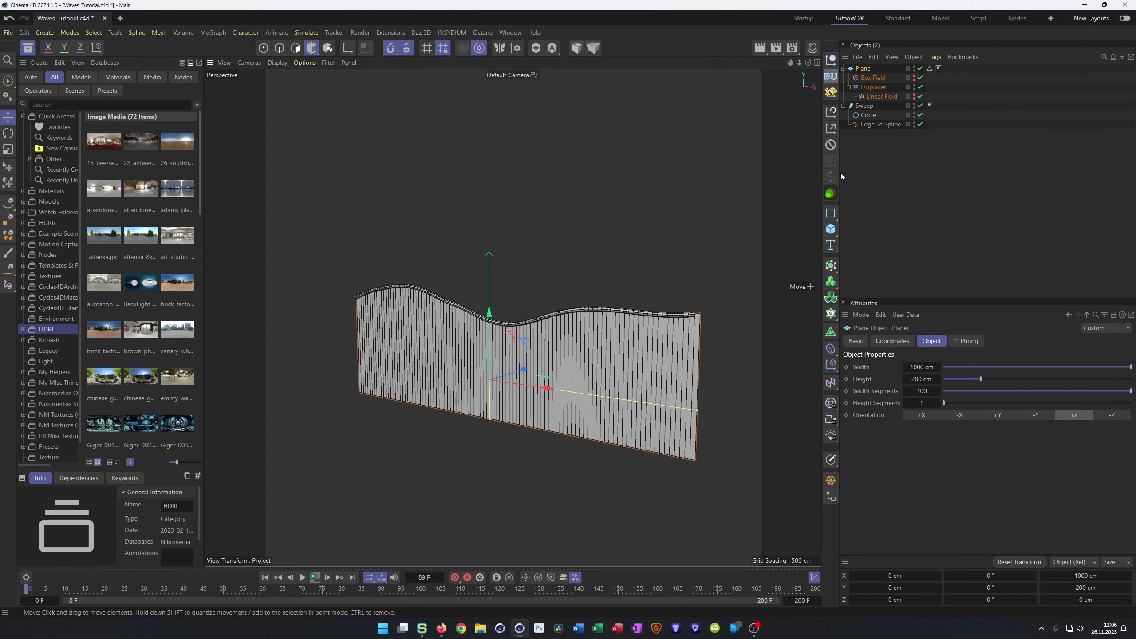
- Collapse the Plane and Sweep hierarchies and group both objects under a Null
{"action": "left_click", "coordinate": [844, 106]}
{"action": "left_click", "coordinate": [844, 68]}
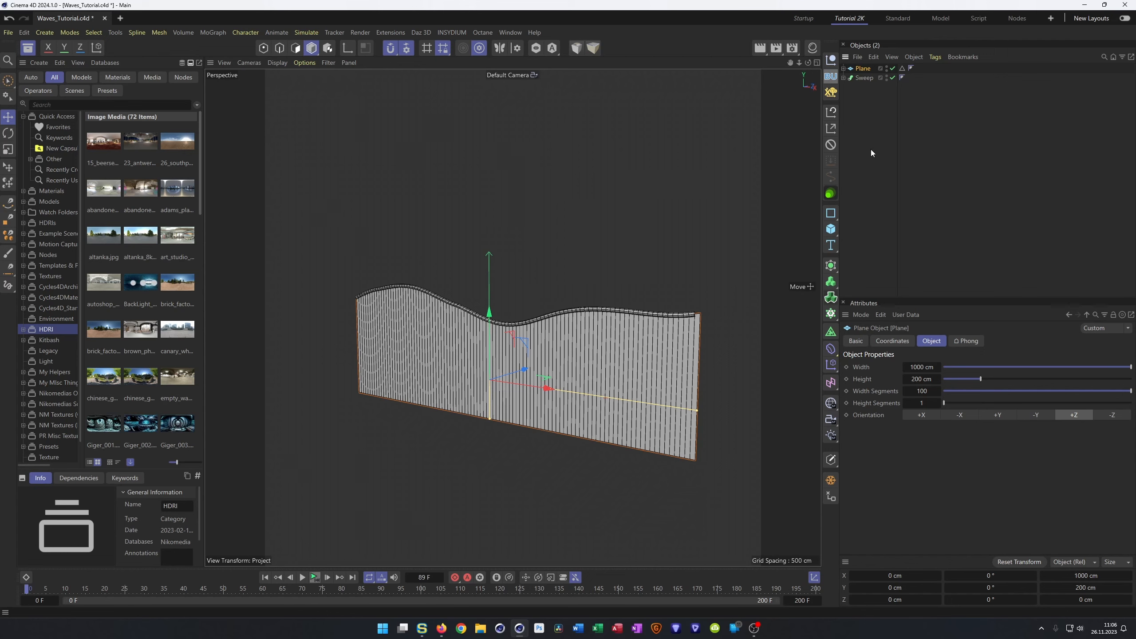
{"action": "left_click", "coordinate": [831, 63]}
{"action": "left_click_drag", "start_coordinate": [859, 113], "coordinate": [863, 70]}
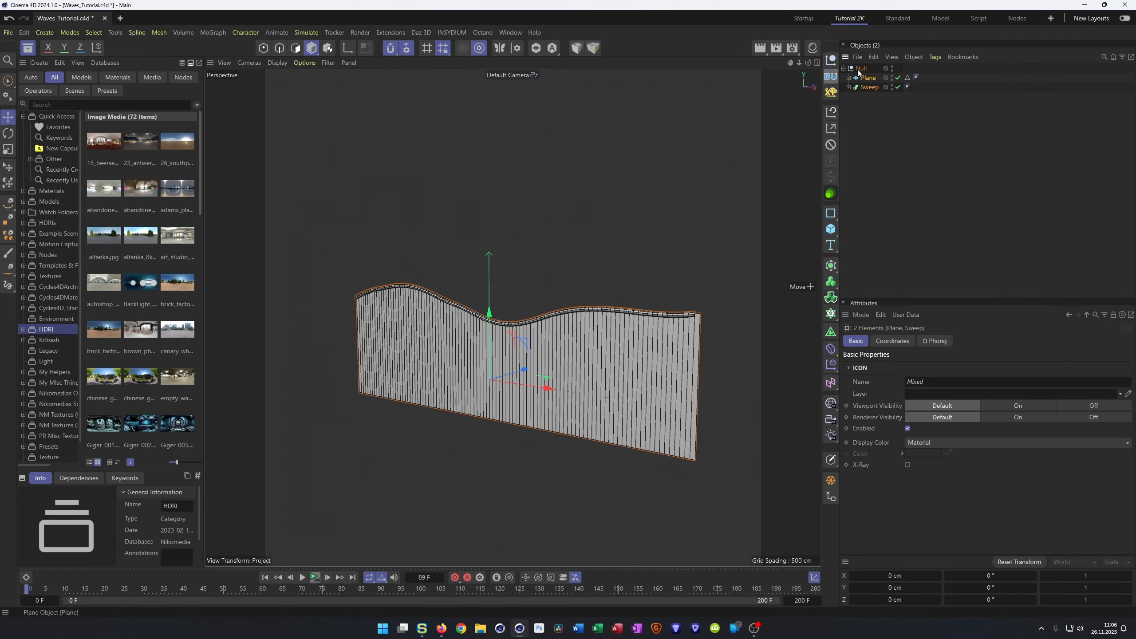
- Add a Cloner as the parent of the Null that holds the Plane and Sweep
{"action": "left_click", "coordinate": [860, 68]}
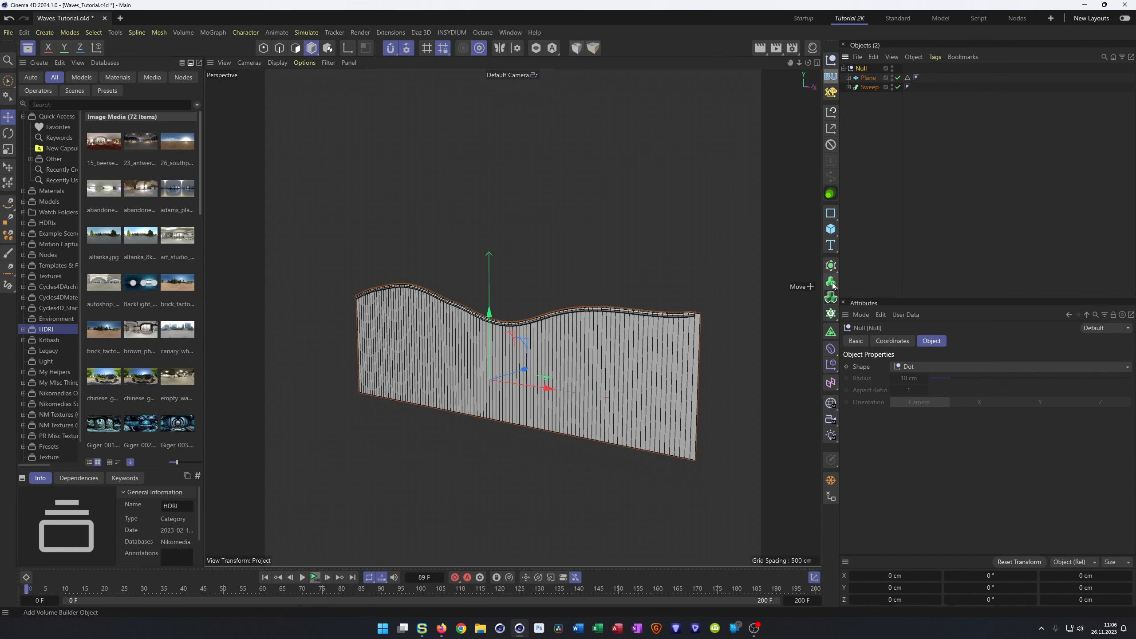
{"action": "left_click", "coordinate": [833, 317]}
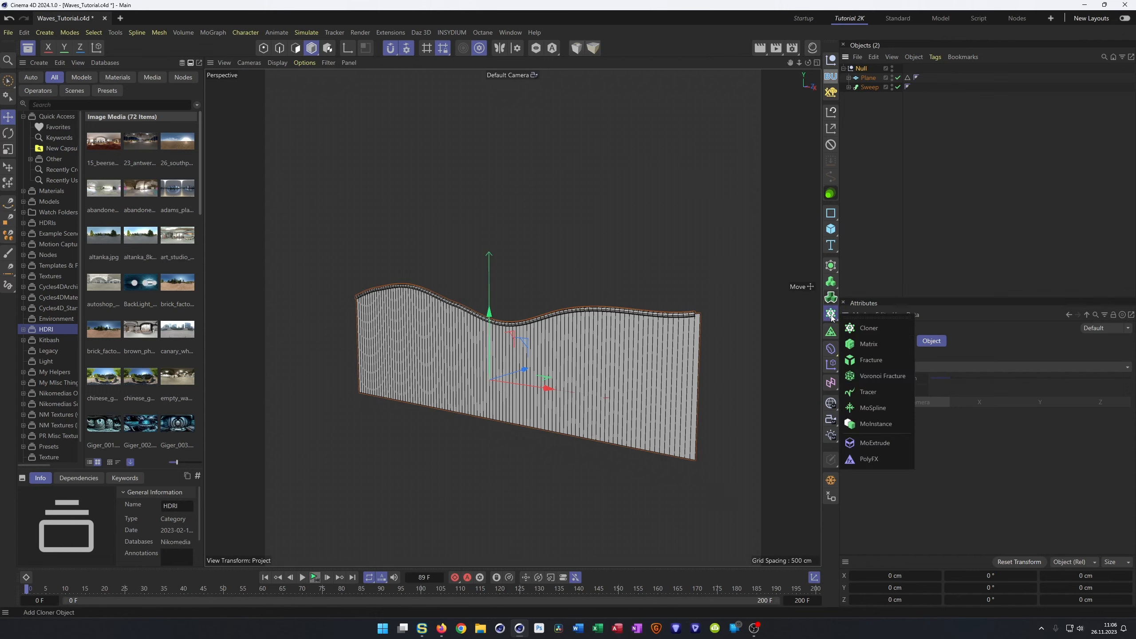
{"action": "left_click", "coordinate": [867, 329]}
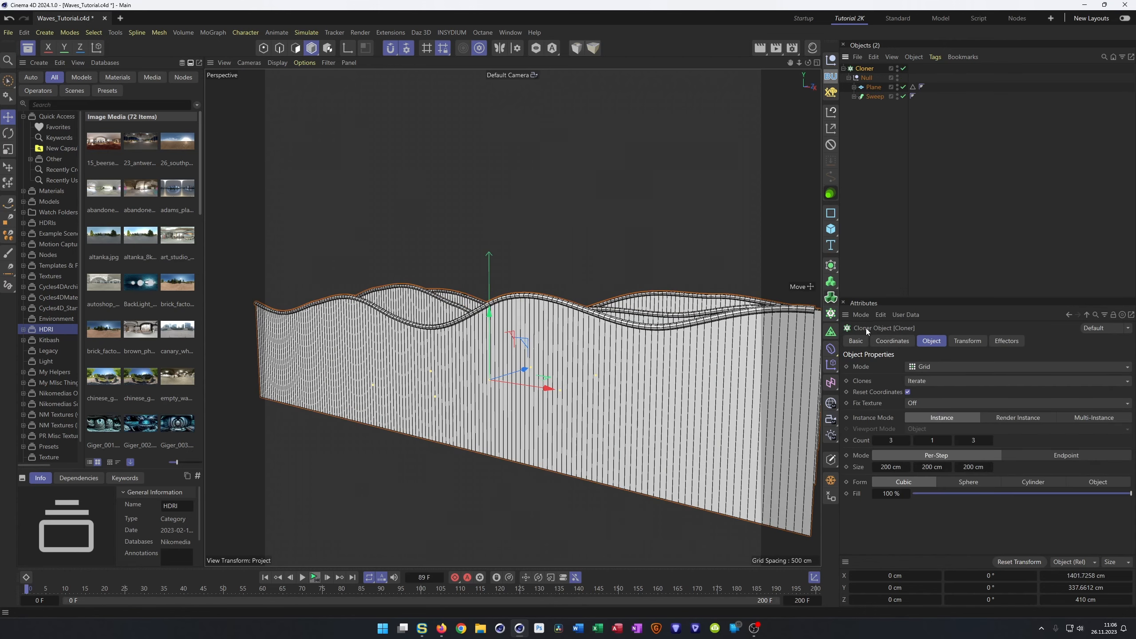
{"action": "left_click_drag", "start_coordinate": [580, 348], "coordinate": [546, 354], "text": "alt"}
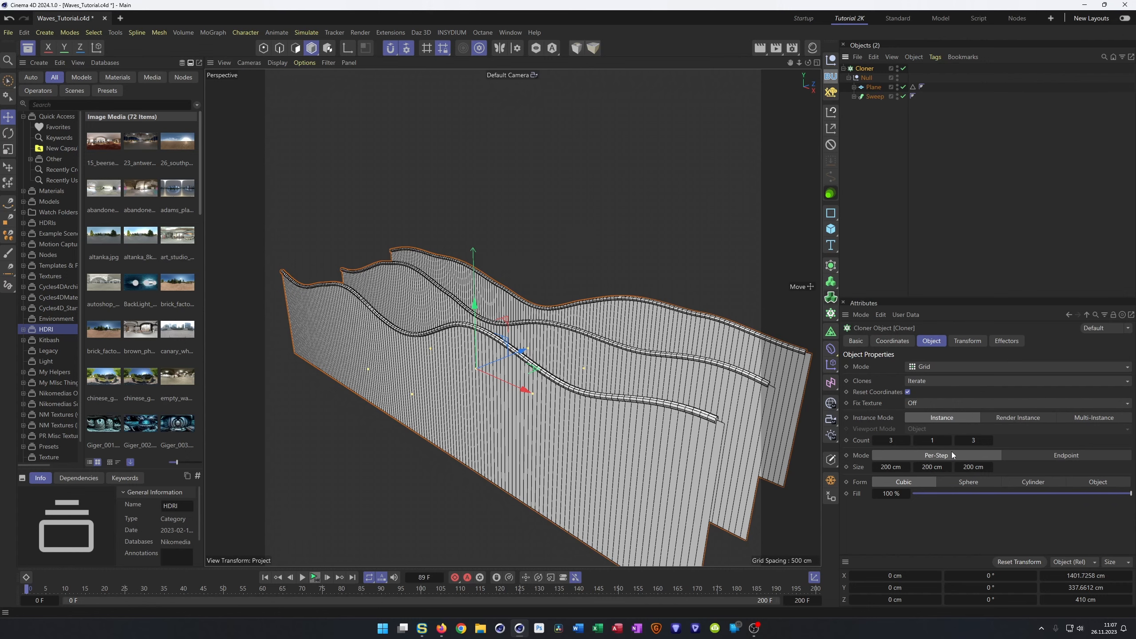
- Set the Cloner's grid count to 1 in X and its per-step Z size to 500 cm
{"action": "left_click", "coordinate": [893, 441]}
{"action": "type", "text": "1"}
{"action": "key", "text": "Return"}
{"action": "left_click", "coordinate": [975, 440]}
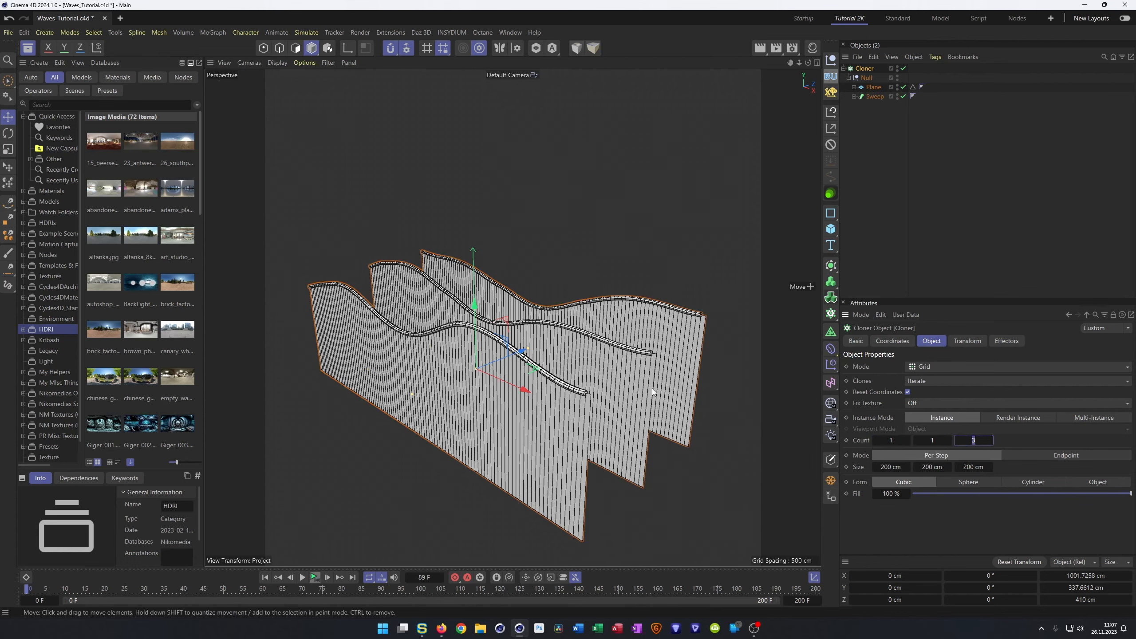
{"action": "left_click", "coordinate": [981, 467]}
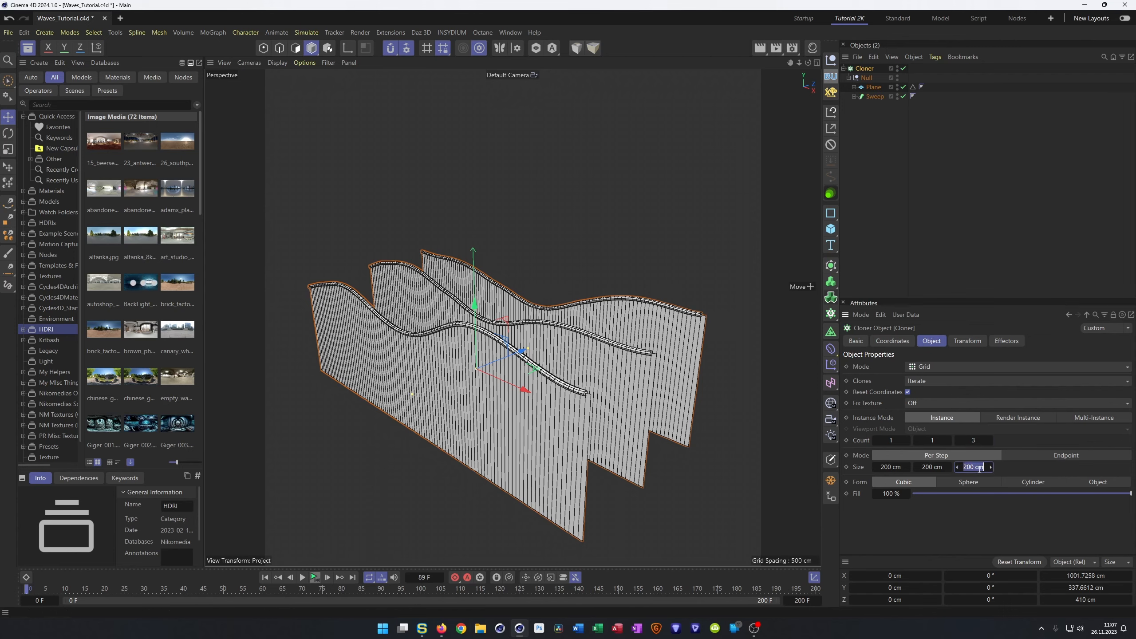
{"action": "type", "text": "500"}
{"action": "key", "text": "Return"}
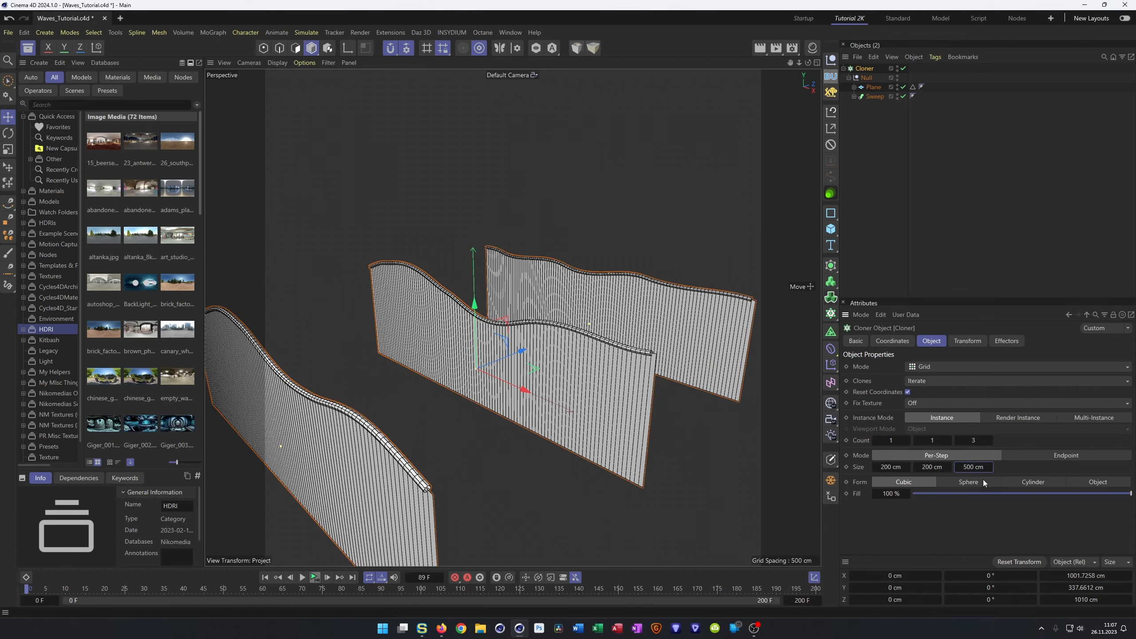
- Switch the Cloner's grid to Endpoint mode and set its Z count to 50
{"action": "left_click", "coordinate": [1063, 455]}
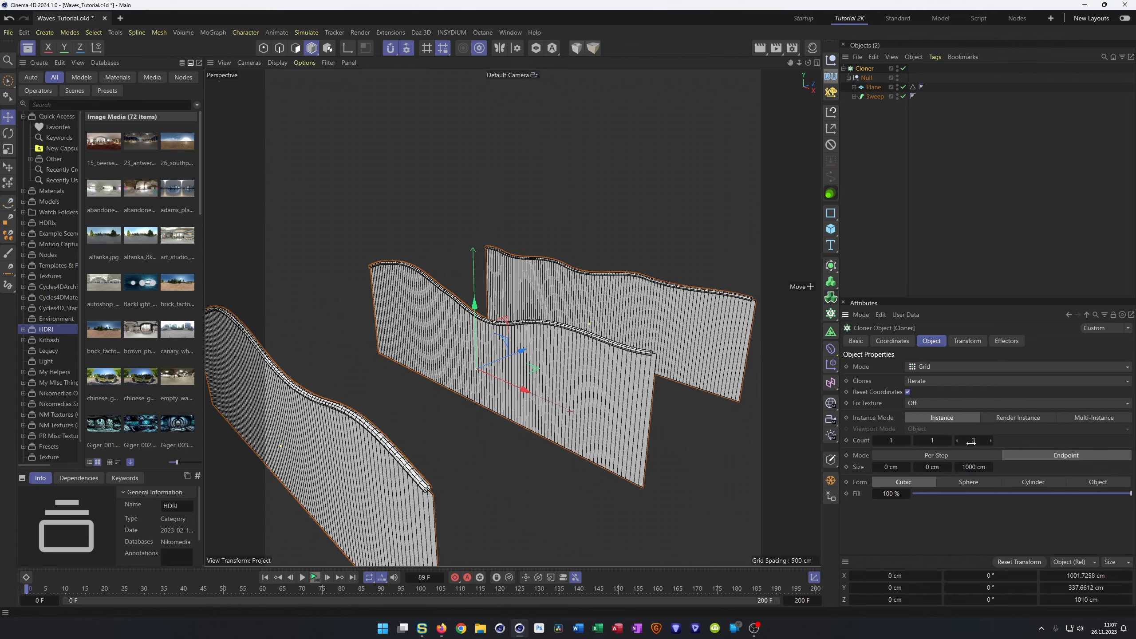
{"action": "type", "text": "50"}
{"action": "key", "text": "Return"}
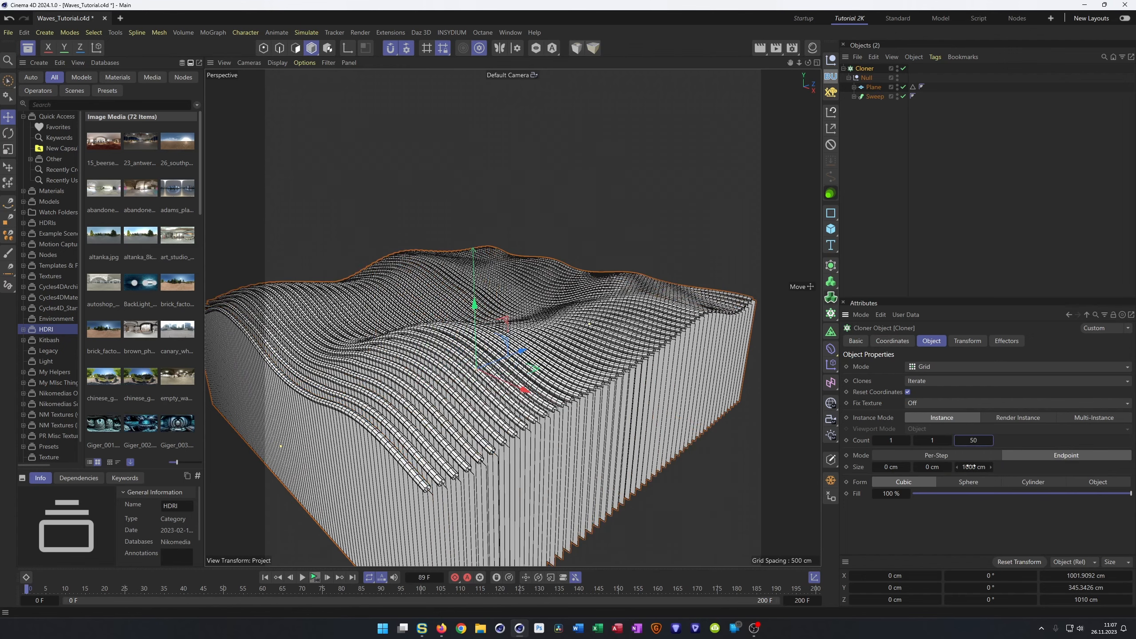
- Inspect the cloned wave surface from several angles and distances
{"action": "scroll", "coordinate": [488, 410], "scroll_direction": "down", "scroll_amount": 4}
{"action": "left_click_drag", "start_coordinate": [487, 411], "coordinate": [533, 411], "text": "alt"}
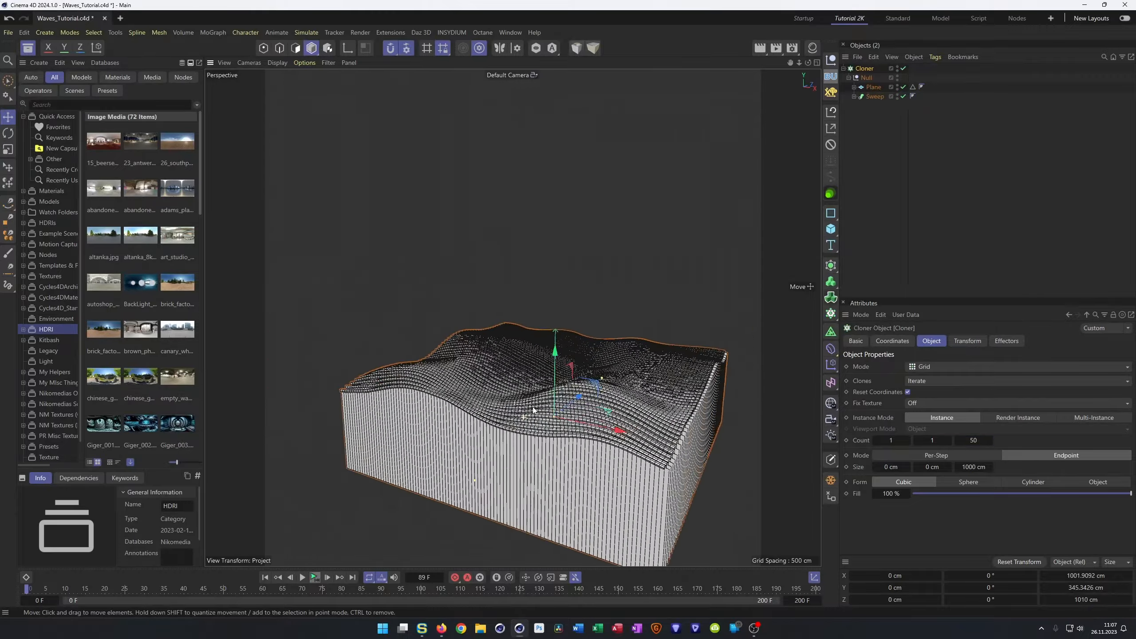
{"action": "right_click_drag", "start_coordinate": [532, 410], "coordinate": [574, 371], "text": "alt"}
{"action": "mouse_move", "coordinate": [574, 371]}
{"action": "middle_mouse_down", "text": "alt"}
{"action": "mouse_move", "coordinate": [576, 381]}
{"action": "mouse_move", "coordinate": [591, 373]}
{"action": "middle_mouse_up", "text": "alt"}
{"action": "right_click_drag", "start_coordinate": [591, 373], "coordinate": [566, 385], "text": "alt"}
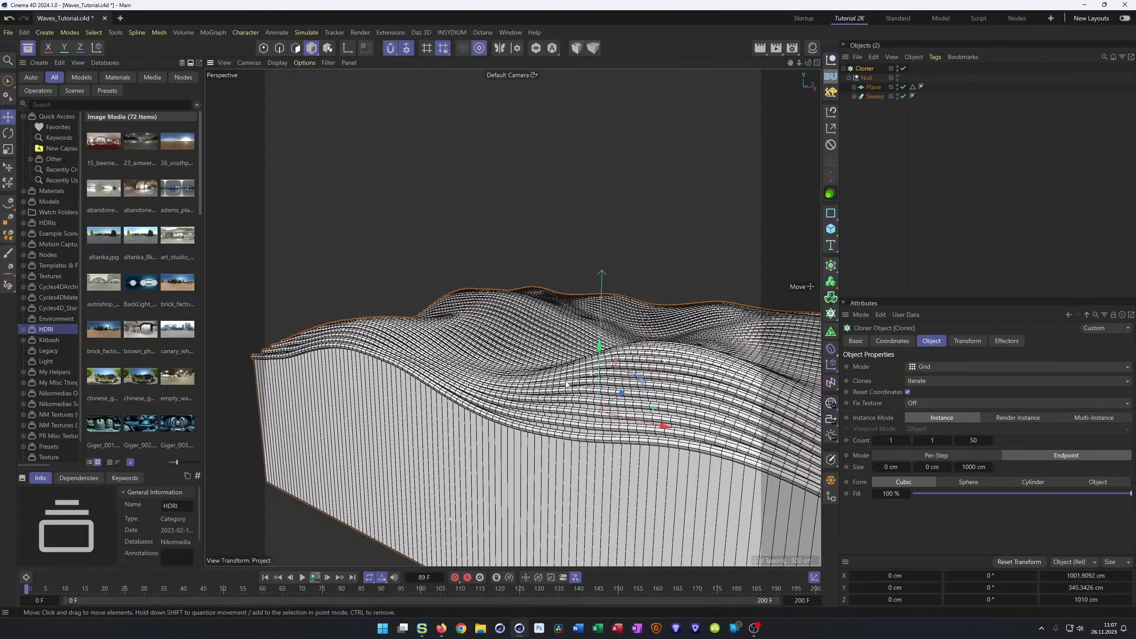
{"action": "middle_click_drag", "start_coordinate": [547, 390], "coordinate": [506, 392], "text": "alt"}
{"action": "right_click_drag", "start_coordinate": [507, 392], "coordinate": [495, 403], "text": "alt"}
{"action": "mouse_move", "coordinate": [494, 403]}
{"action": "left_mouse_down", "text": "alt"}
{"action": "mouse_move", "coordinate": [518, 417]}
{"action": "mouse_move", "coordinate": [489, 402]}
{"action": "mouse_move", "coordinate": [492, 426]}
{"action": "mouse_move", "coordinate": [492, 380]}
{"action": "mouse_move", "coordinate": [489, 392]}
{"action": "left_mouse_up", "text": "alt"}
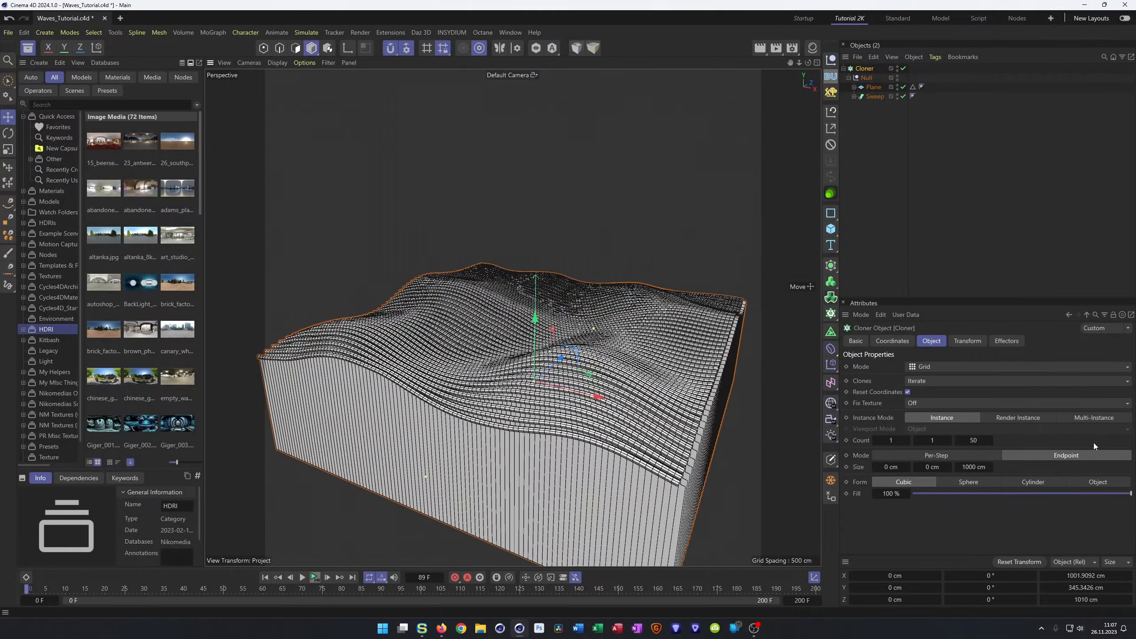
- Try the Multi-Instance mode on the Cloner and switch it back to Instance
{"action": "left_click", "coordinate": [1082, 418]}
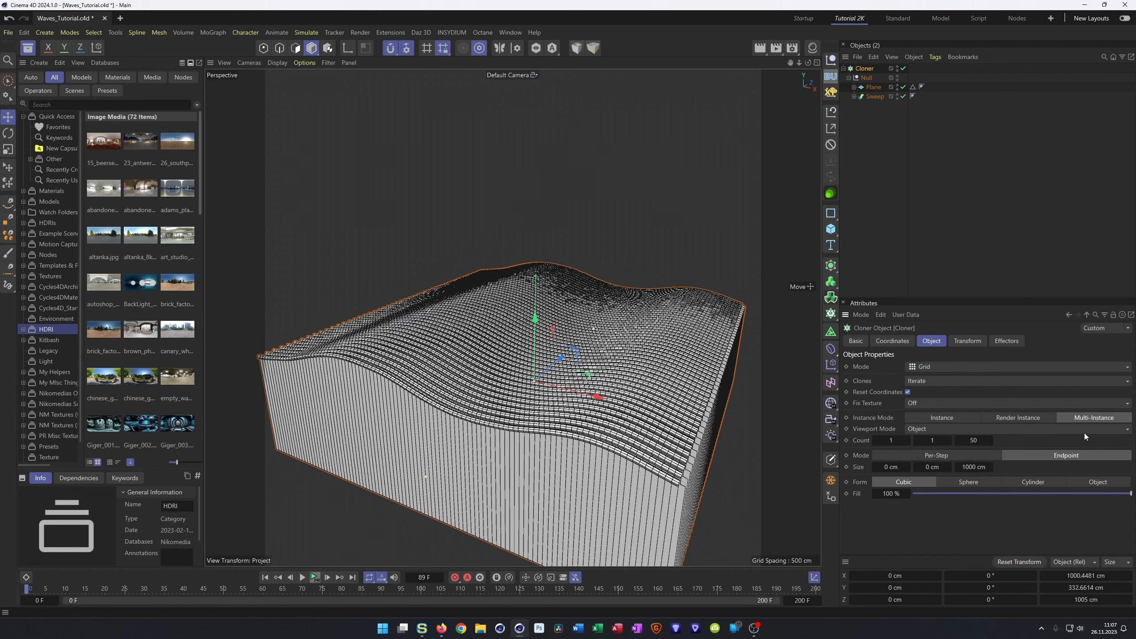
{"action": "left_click", "coordinate": [952, 418]}
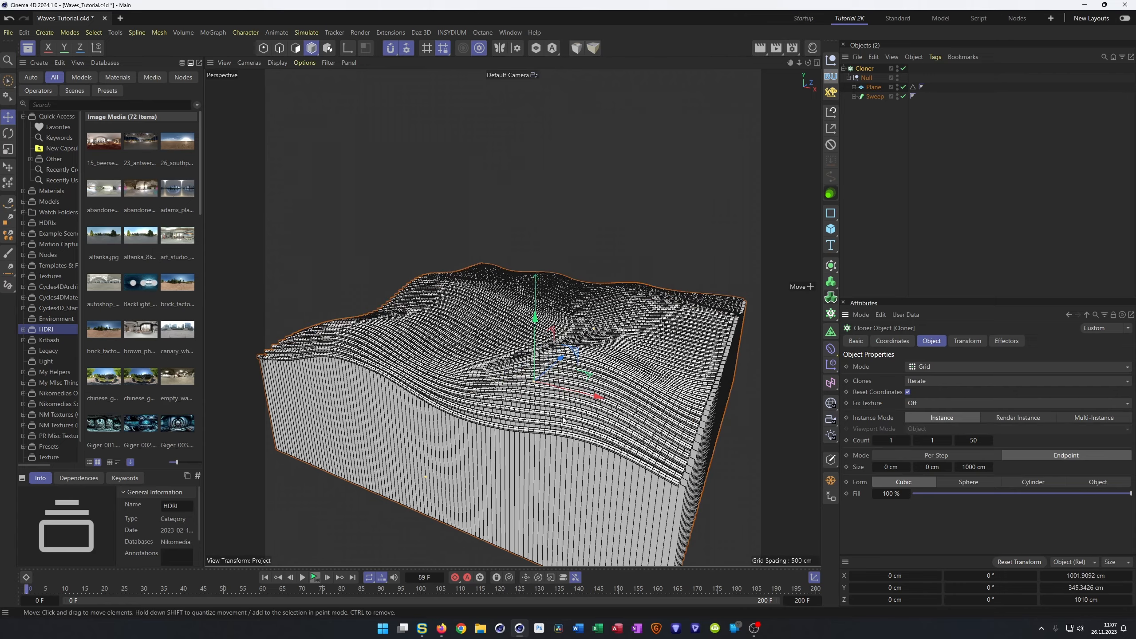
- Play the animation to check the movement of the cloned waves, and stop it
{"action": "scroll", "coordinate": [553, 385], "scroll_direction": "up", "scroll_amount": 5}
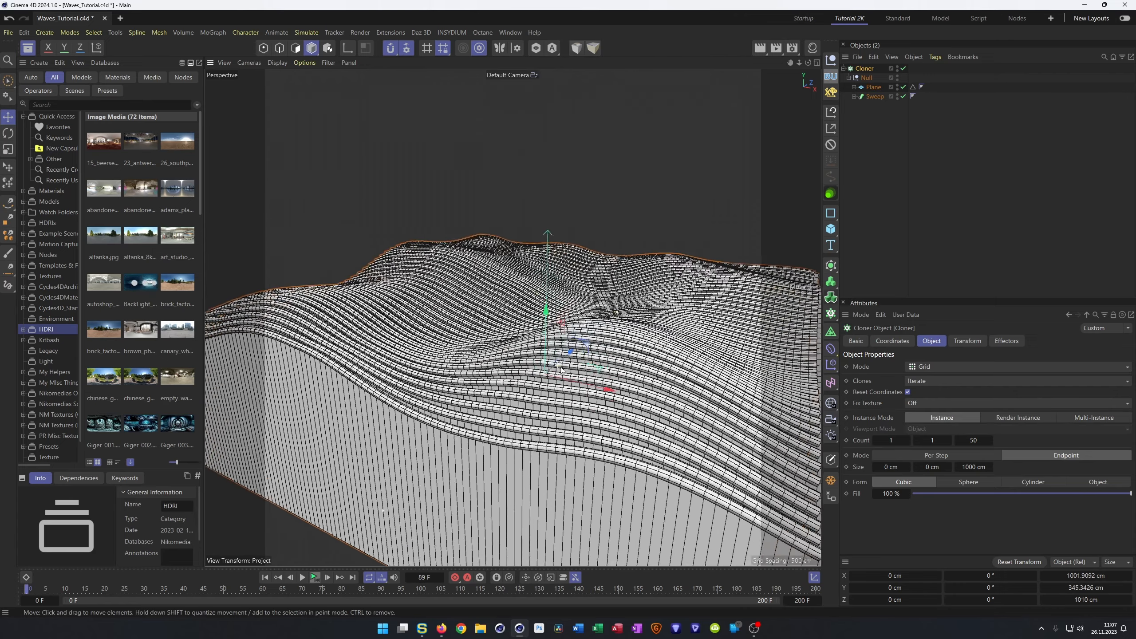
{"action": "left_click", "coordinate": [315, 578]}
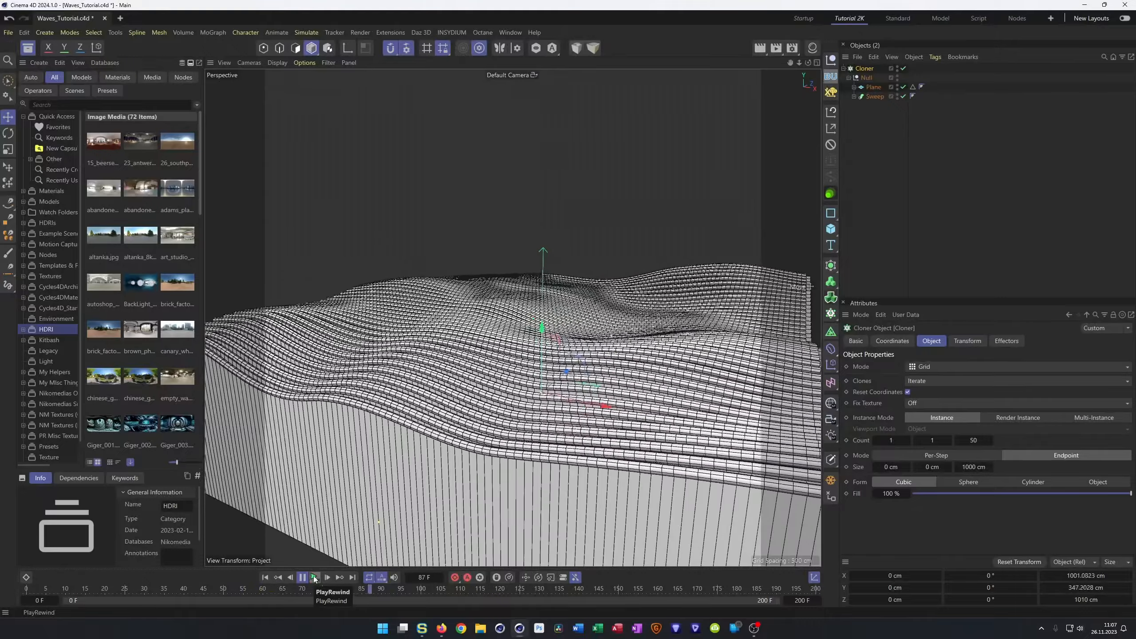
{"action": "left_click", "coordinate": [314, 578]}
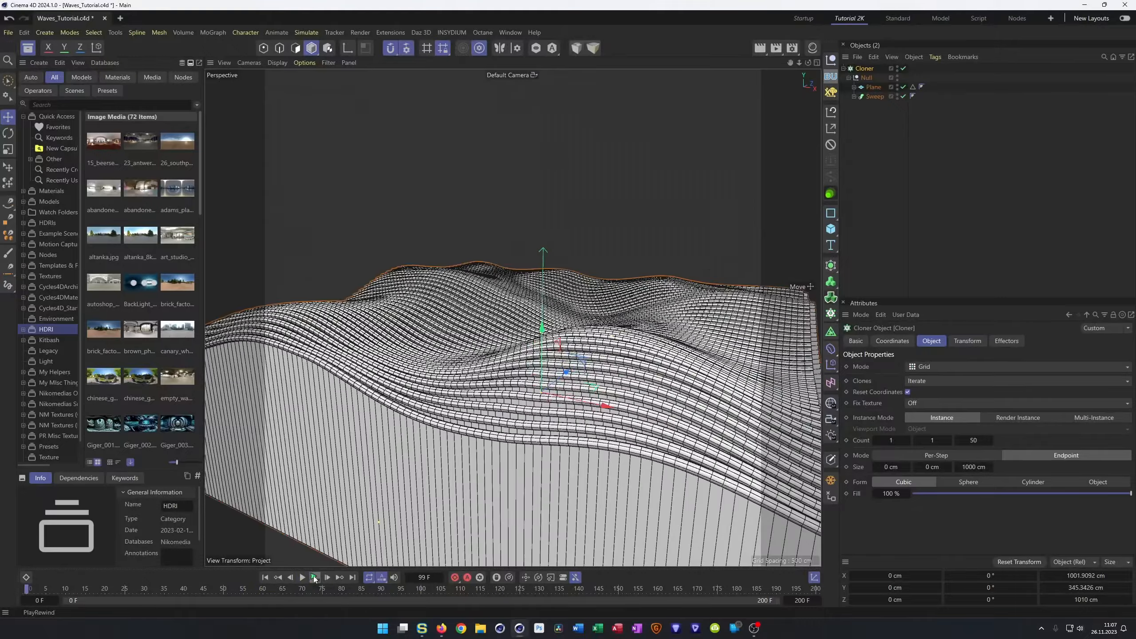
- Reduce the radius of the Sweep's Circle profile to 3 cm
{"action": "left_click", "coordinate": [854, 97]}
{"action": "left_click", "coordinate": [859, 106]}
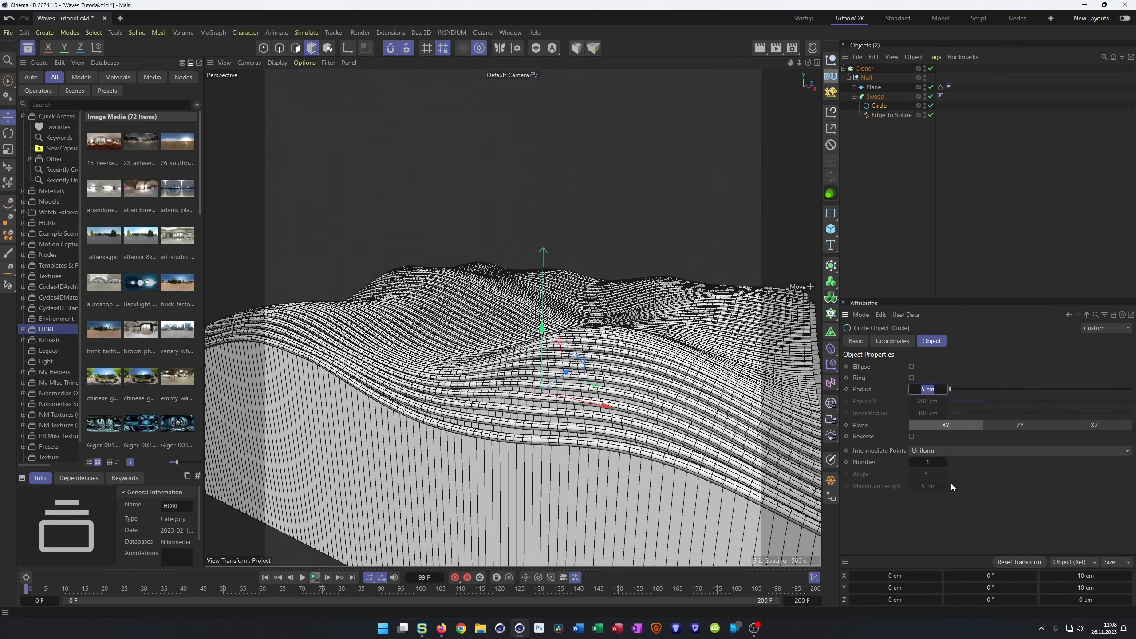
{"action": "type", "text": "3"}
{"action": "key", "text": "Return"}
{"action": "mouse_move", "coordinate": [554, 354]}
{"action": "left_mouse_down", "text": "alt"}
{"action": "mouse_move", "coordinate": [506, 352]}
{"action": "mouse_move", "coordinate": [480, 320]}
{"action": "mouse_move", "coordinate": [566, 369]}
{"action": "left_mouse_up", "text": "alt"}
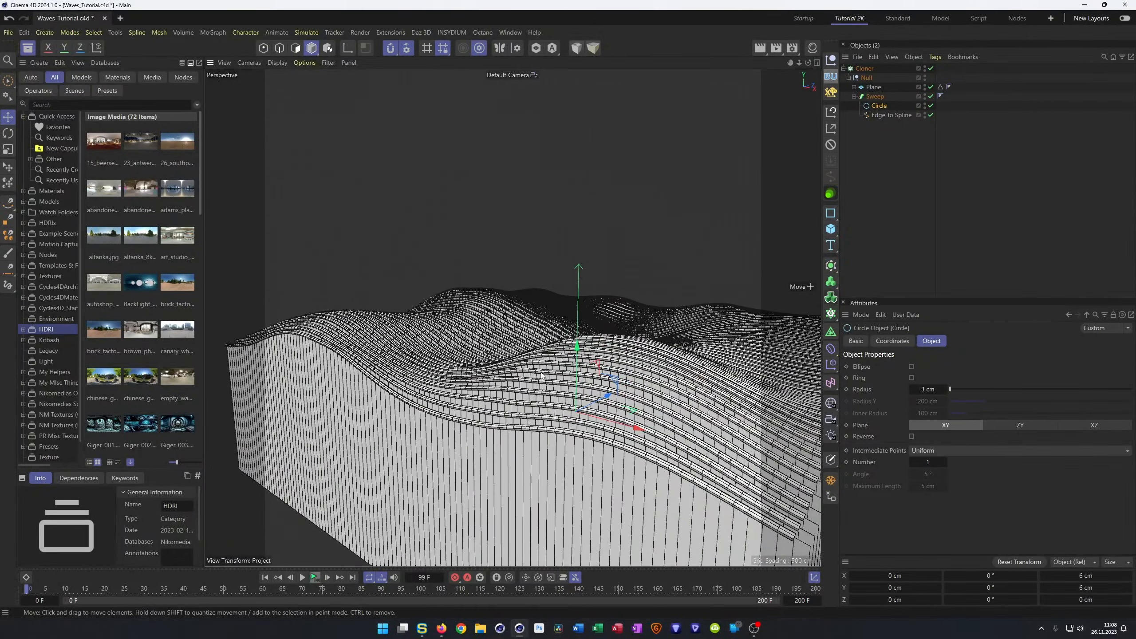
{"action": "scroll", "coordinate": [500, 395], "scroll_direction": "up", "scroll_amount": 3}
{"action": "left_click_drag", "start_coordinate": [500, 396], "coordinate": [670, 447], "text": "alt"}
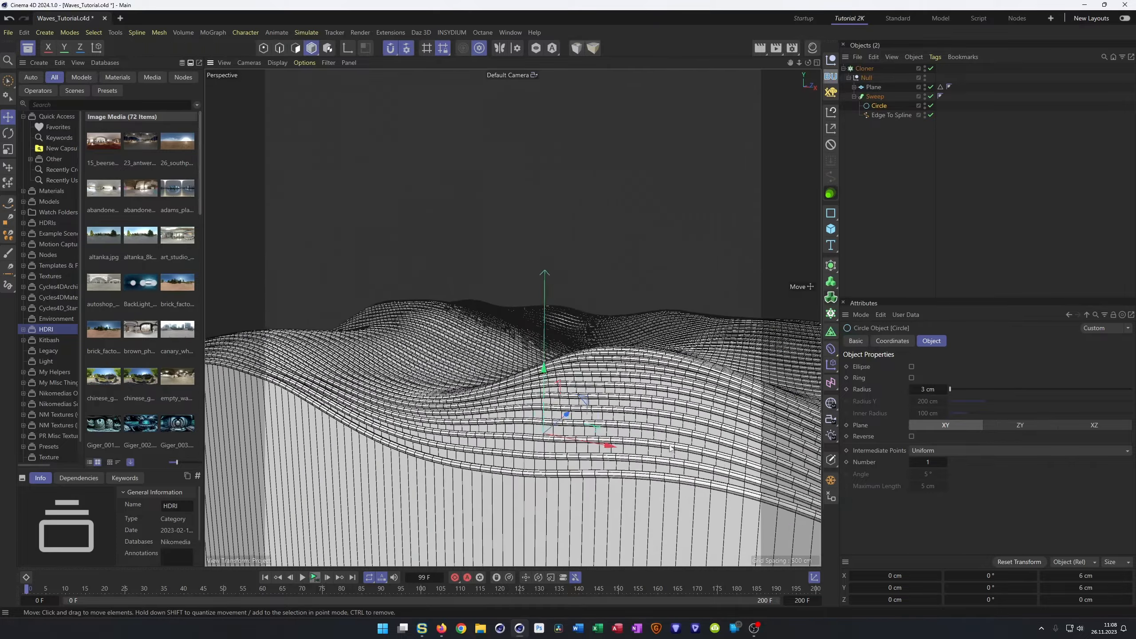
- Add a Camera, look through it, and set its focal length to 80 mm
{"action": "left_click", "coordinate": [831, 422]}
{"action": "left_click", "coordinate": [932, 69]}
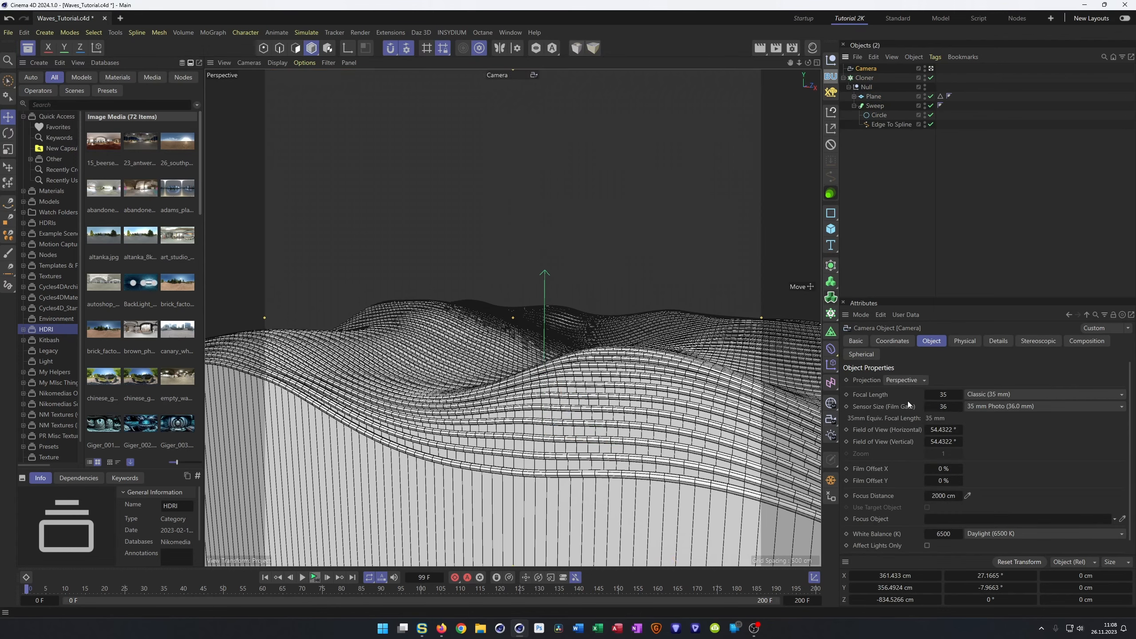
{"action": "double_click", "coordinate": [940, 395]}
{"action": "type", "text": "80"}
{"action": "key", "text": "Return"}
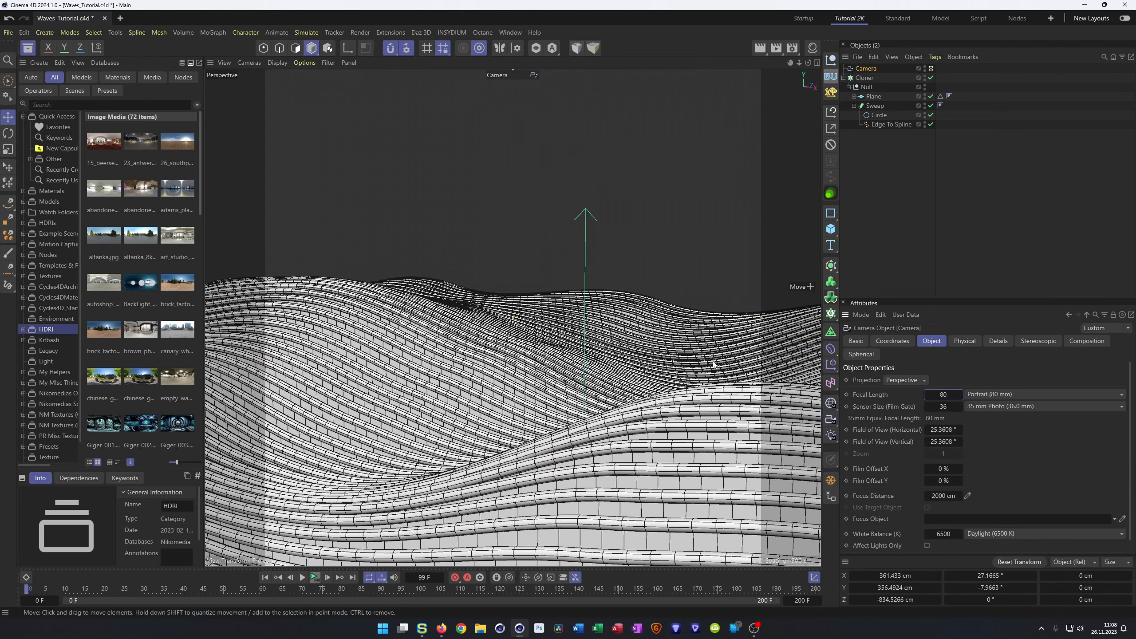
- Frame the camera so the wave landscape fills the lower half of the image, leaving empty space above
{"action": "left_click_drag", "start_coordinate": [513, 387], "coordinate": [457, 401], "text": "alt"}
{"action": "left_click_drag", "start_coordinate": [462, 396], "coordinate": [459, 397], "text": "alt"}
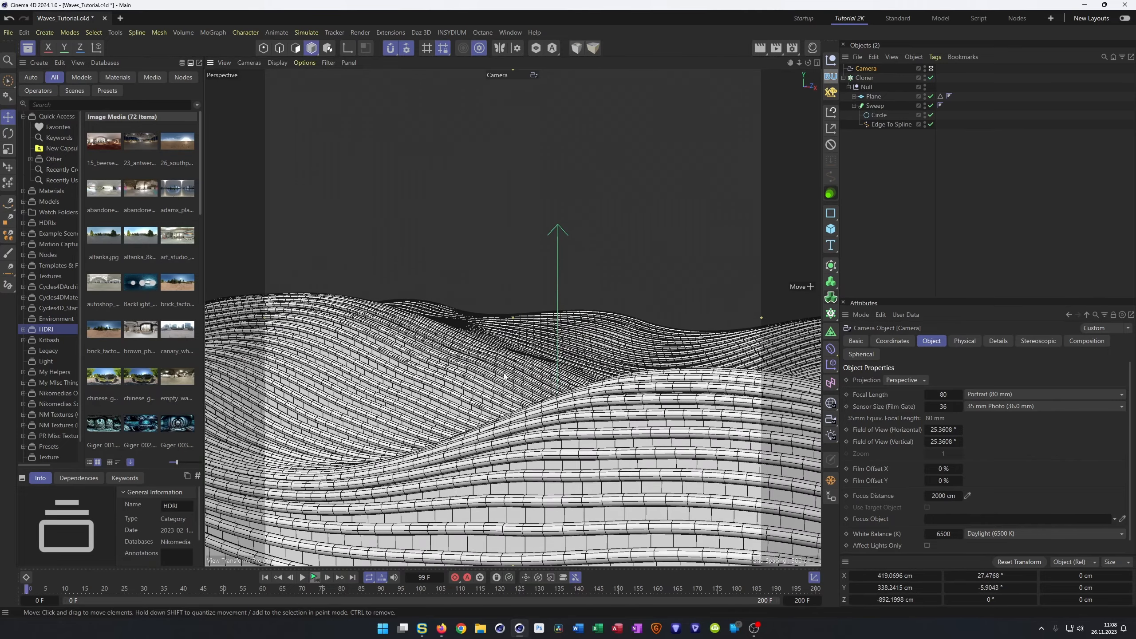
{"action": "left_click_drag", "start_coordinate": [504, 377], "coordinate": [499, 423], "text": "alt"}
{"action": "middle_click_drag", "start_coordinate": [499, 424], "coordinate": [502, 422], "text": "alt"}
{"action": "left_click_drag", "start_coordinate": [502, 421], "coordinate": [503, 417], "text": "alt"}
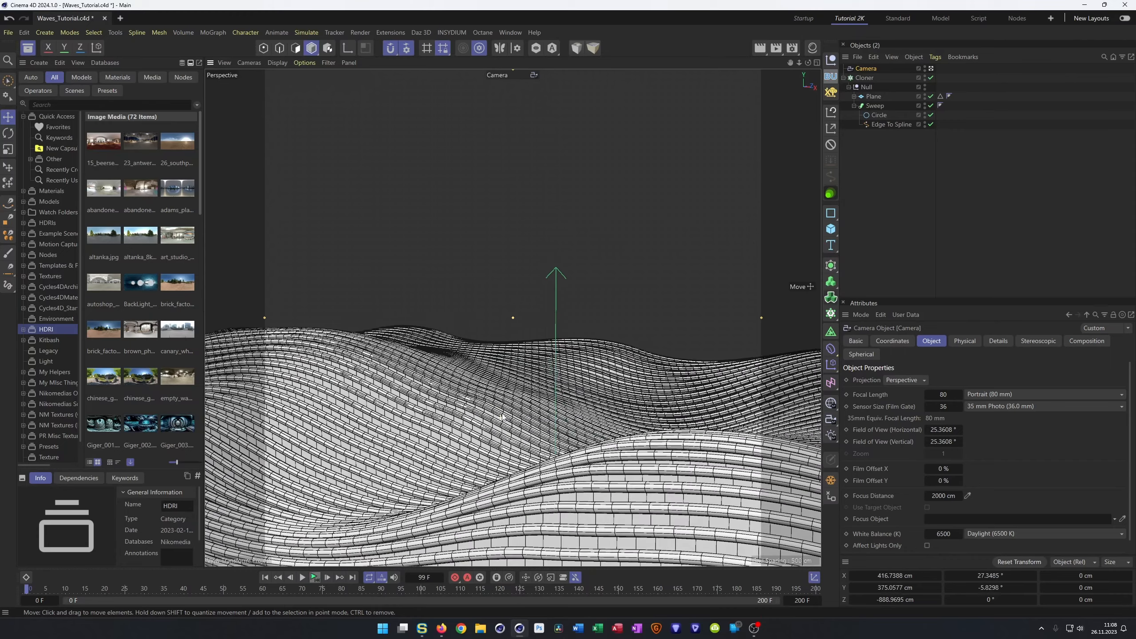
{"action": "middle_click_drag", "start_coordinate": [502, 417], "coordinate": [501, 411], "text": "alt"}
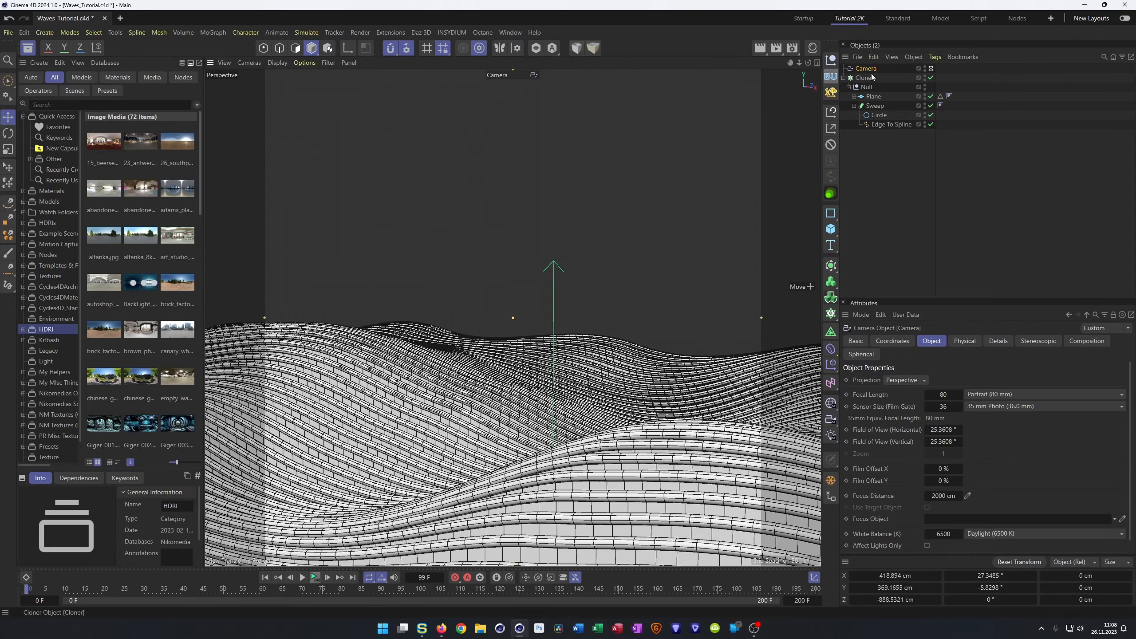
- Lock the Camera with a Protection tag and save the project
{"action": "left_click", "coordinate": [831, 145]}
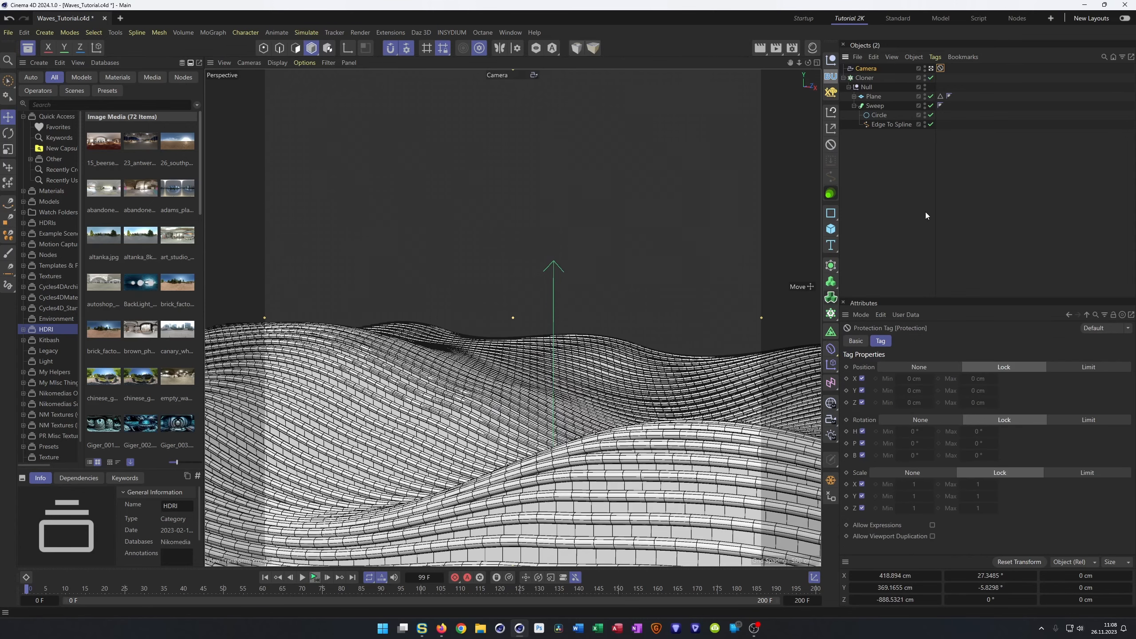
{"action": "key", "text": "ctrl+s"}
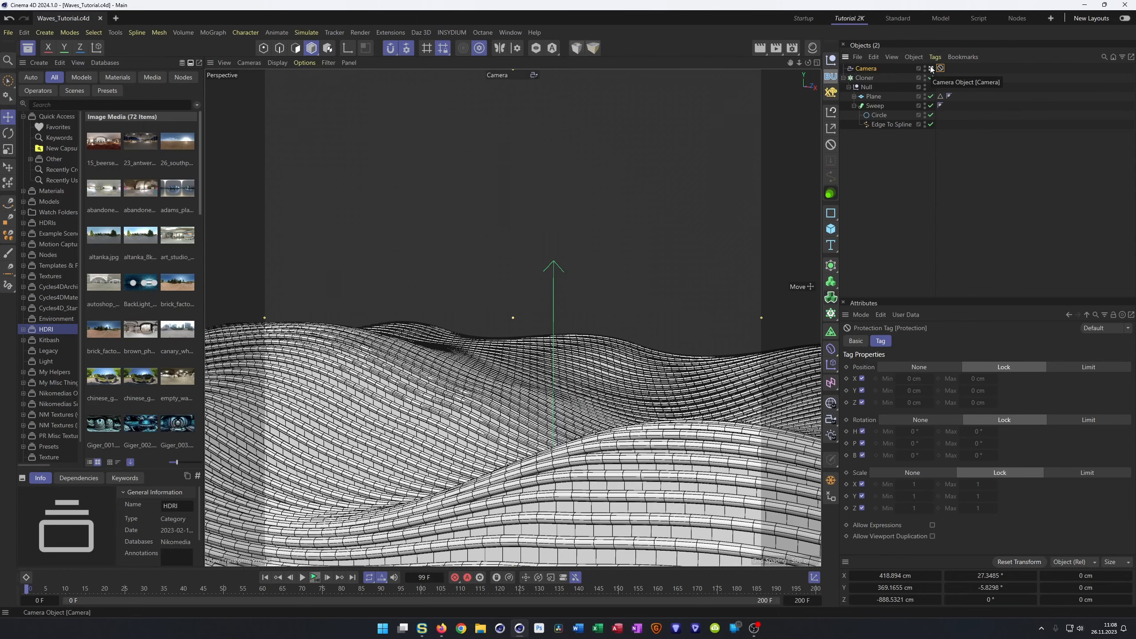
- Switch to Firefox to view the Waves & Spheres preview video as a reference
{"action": "left_click", "coordinate": [448, 632]}
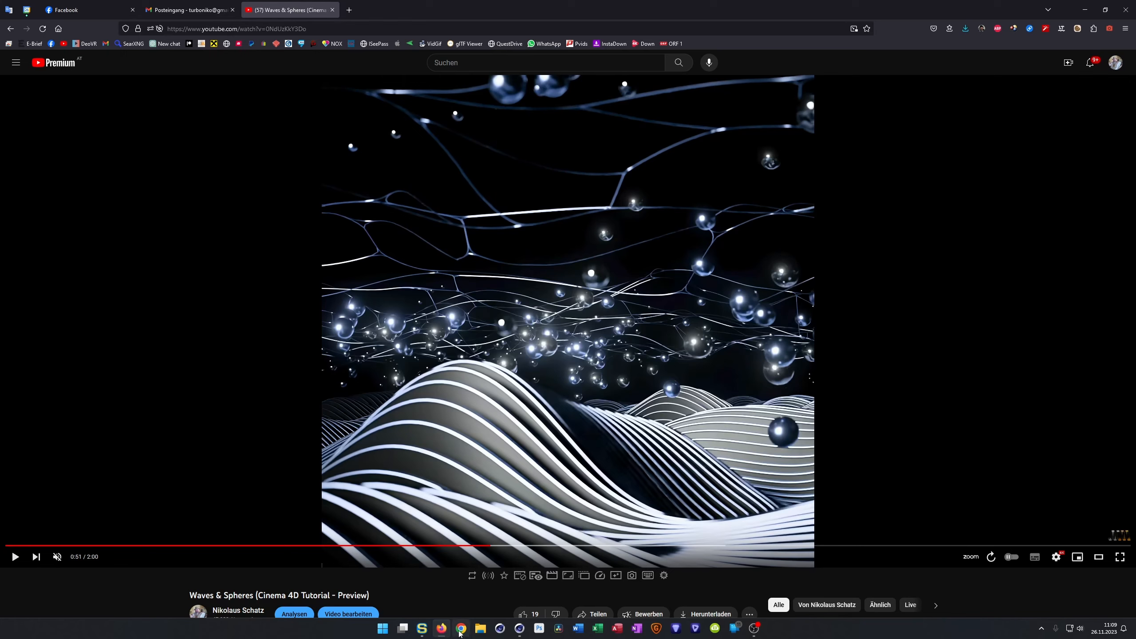
- Switch back to Cinema 4D and add a new Plane object in the top view
{"action": "left_click", "coordinate": [523, 630]}
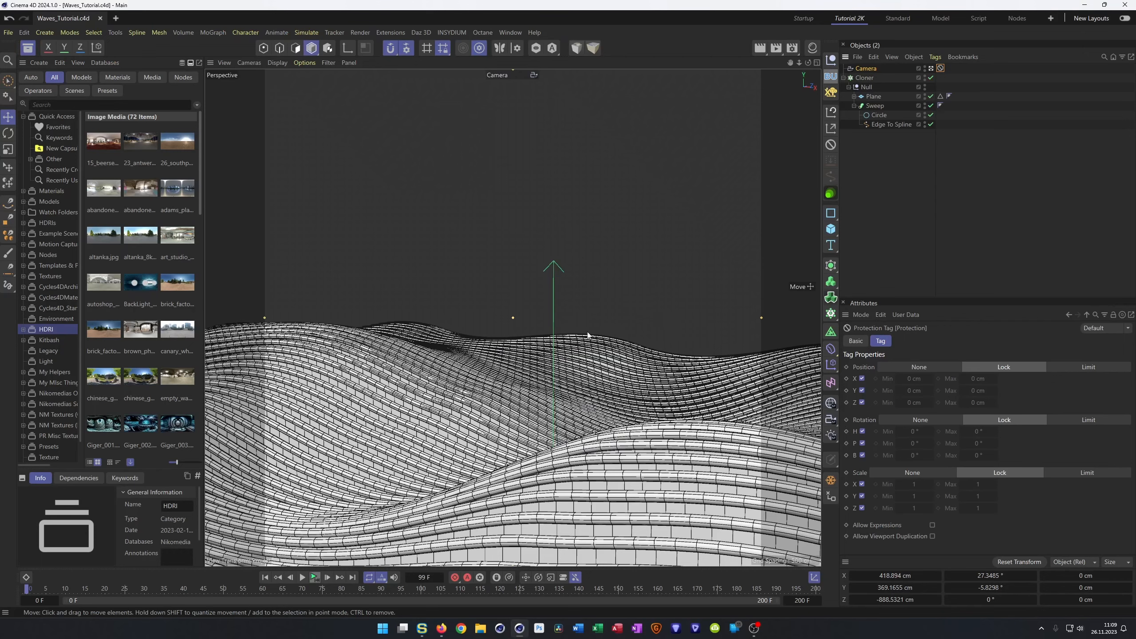
{"action": "middle_click", "coordinate": [608, 317]}
{"action": "middle_click", "coordinate": [560, 305]}
{"action": "scroll", "coordinate": [559, 304], "scroll_direction": "down", "scroll_amount": 4}
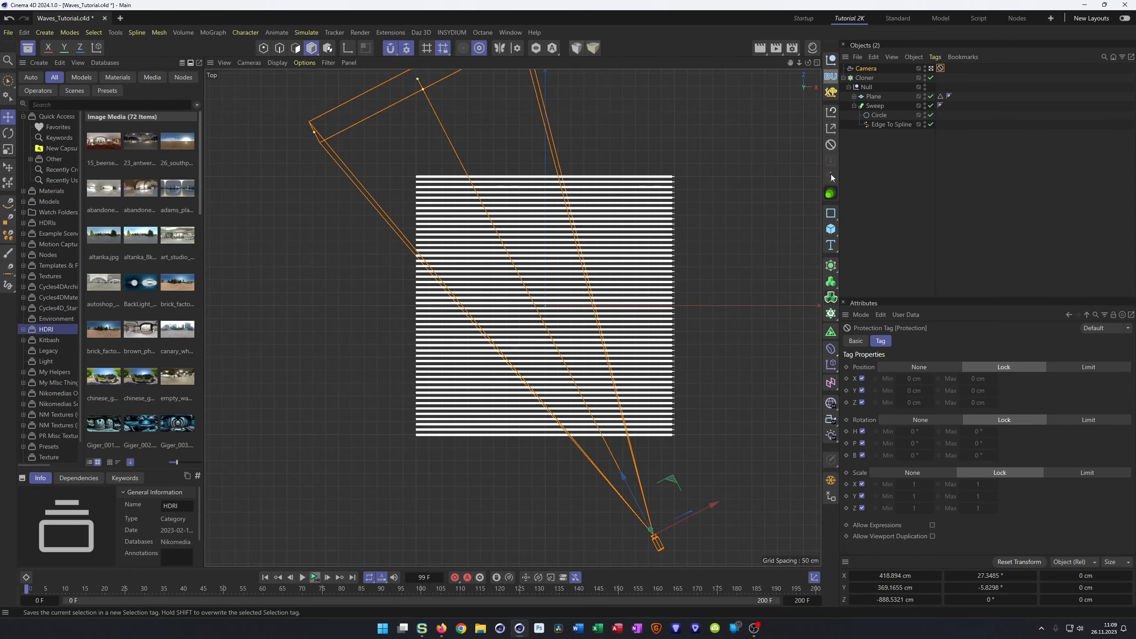
{"action": "left_click", "coordinate": [831, 229]}
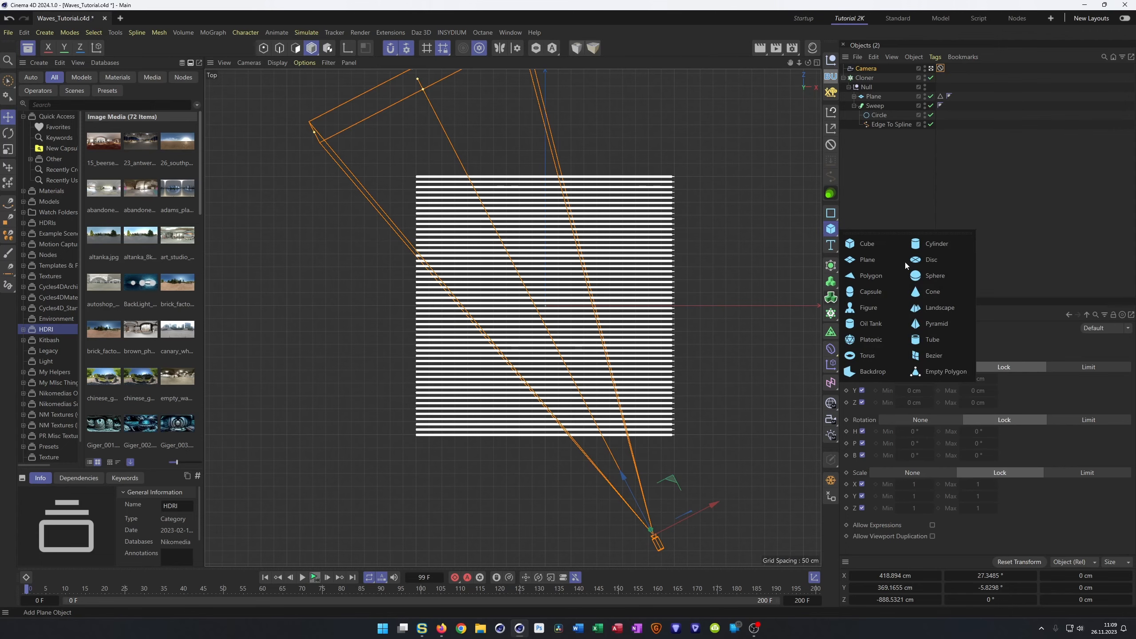
{"action": "left_click", "coordinate": [879, 260]}
- Hide the camera's viewport display, snap the new plane to 1000 × 1000 cm over the wave landscape, and turn snapping off
{"action": "scroll", "coordinate": [554, 262], "scroll_direction": "up", "scroll_amount": 3}
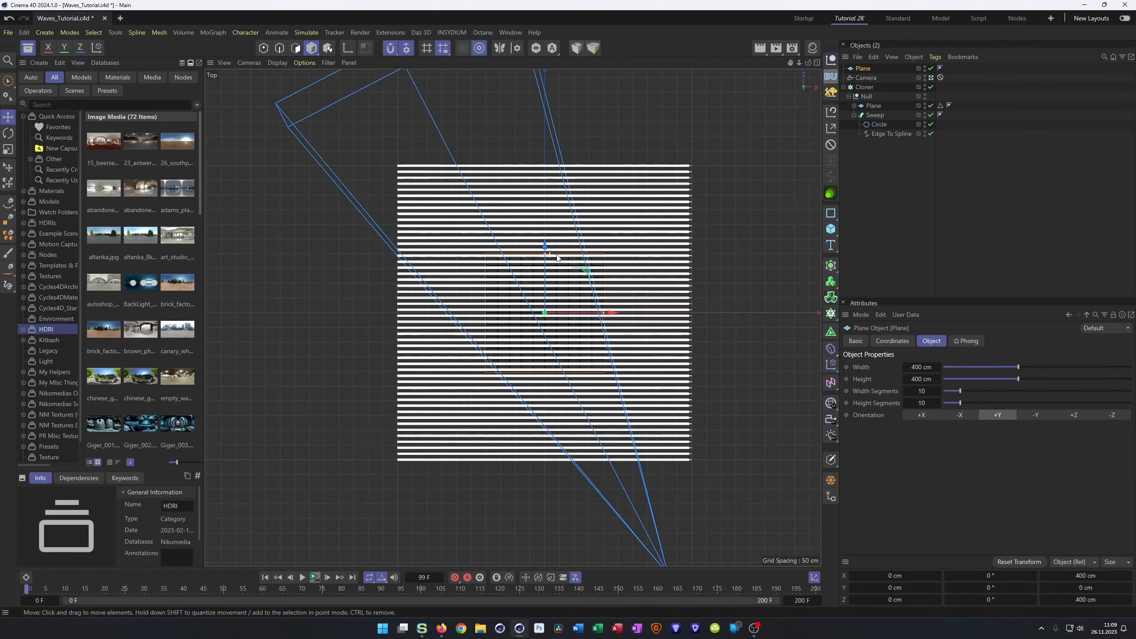
{"action": "left_click", "coordinate": [925, 77]}
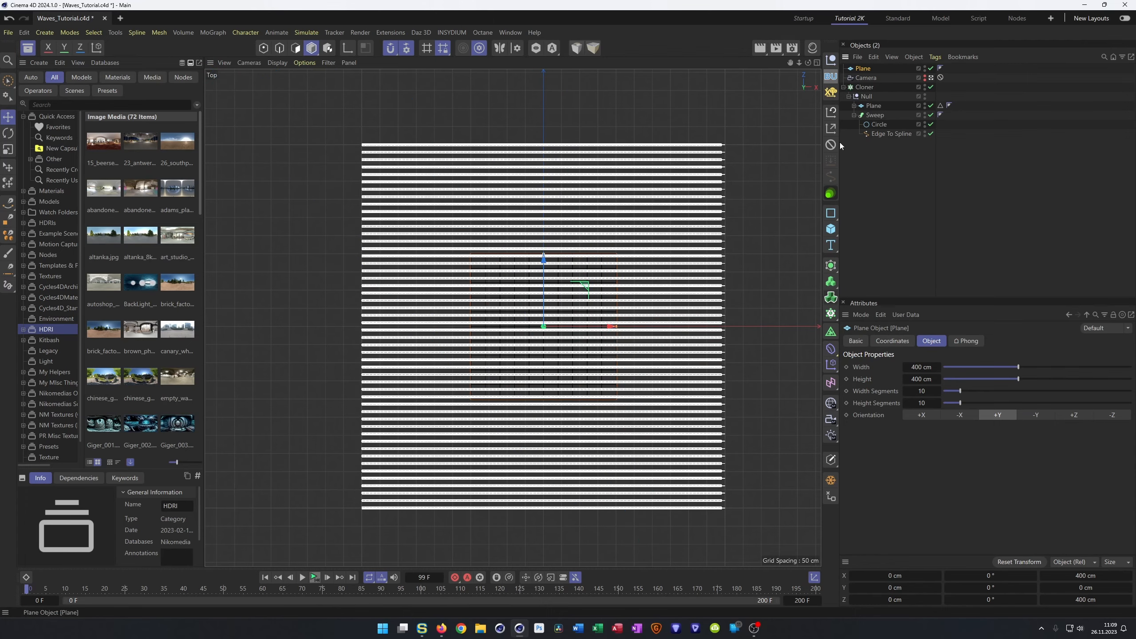
{"action": "scroll", "coordinate": [557, 259], "scroll_direction": "up", "scroll_amount": 2}
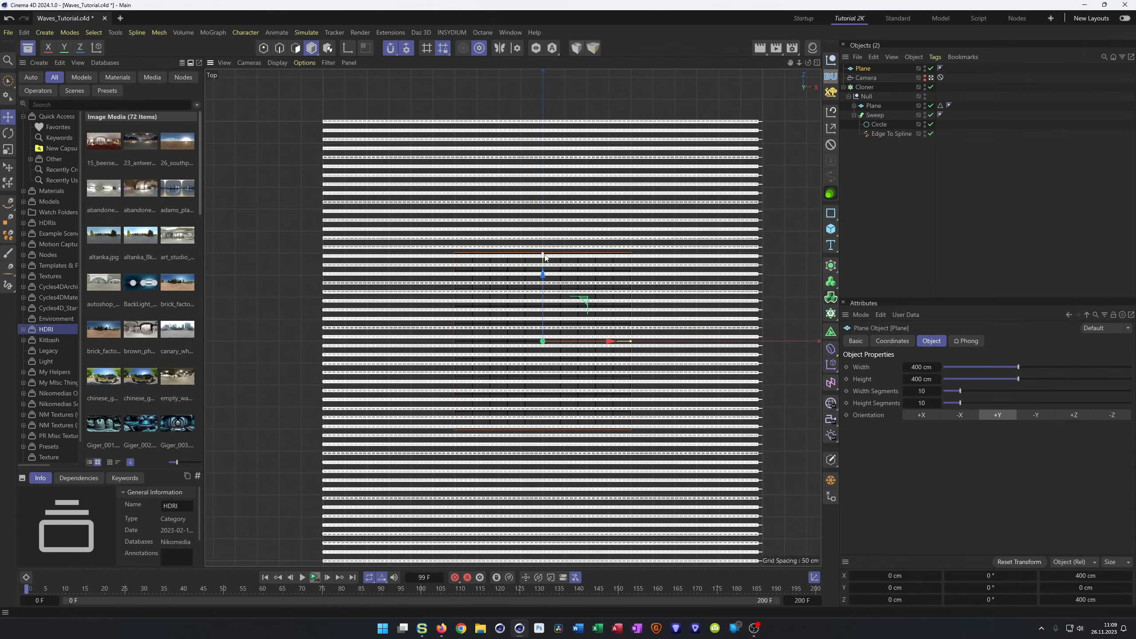
{"action": "left_click_drag", "start_coordinate": [543, 254], "coordinate": [544, 122]}
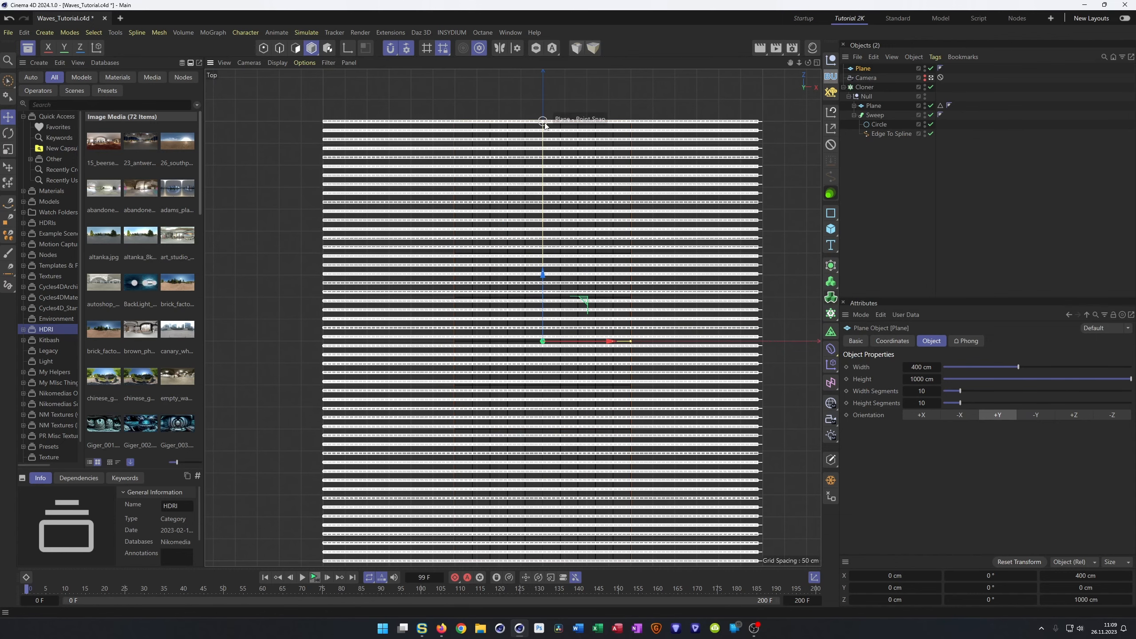
{"action": "left_click_drag", "start_coordinate": [631, 342], "coordinate": [762, 342]}
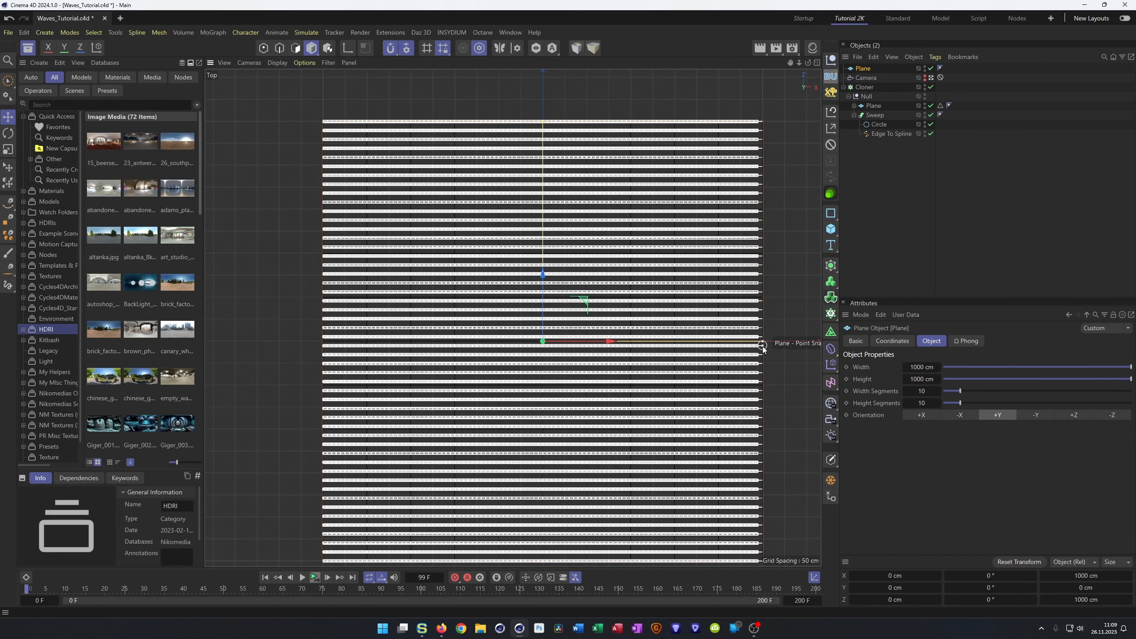
{"action": "left_click", "coordinate": [396, 55]}
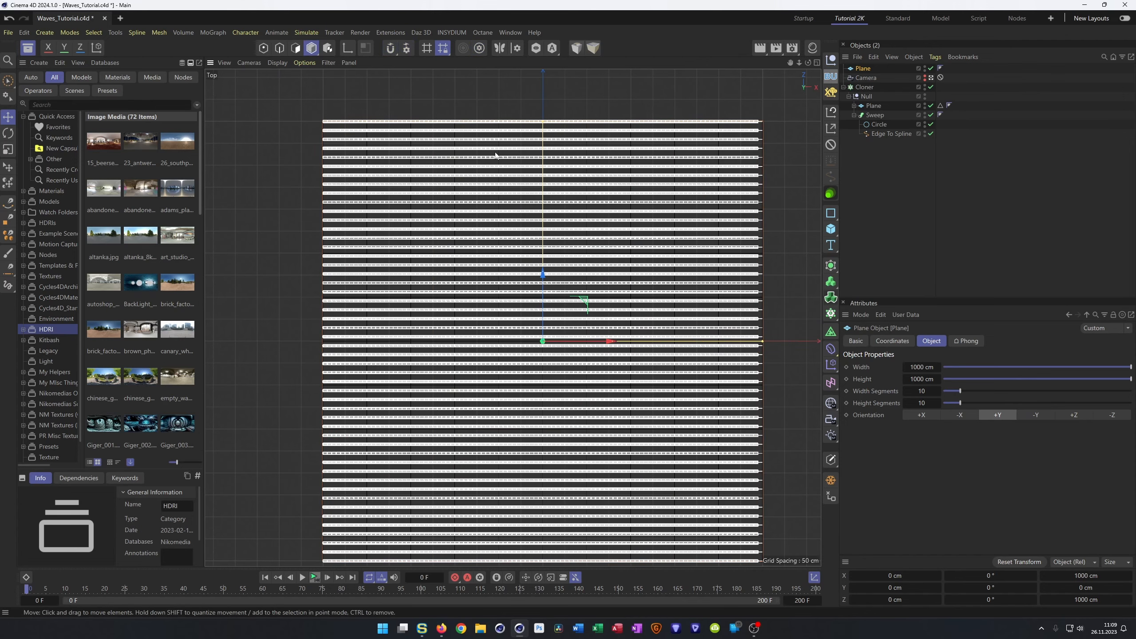
- In the default perspective view, raise the plane to about 322 cm in Y and give it 30 width and height segments
{"action": "middle_click", "coordinate": [574, 381]}
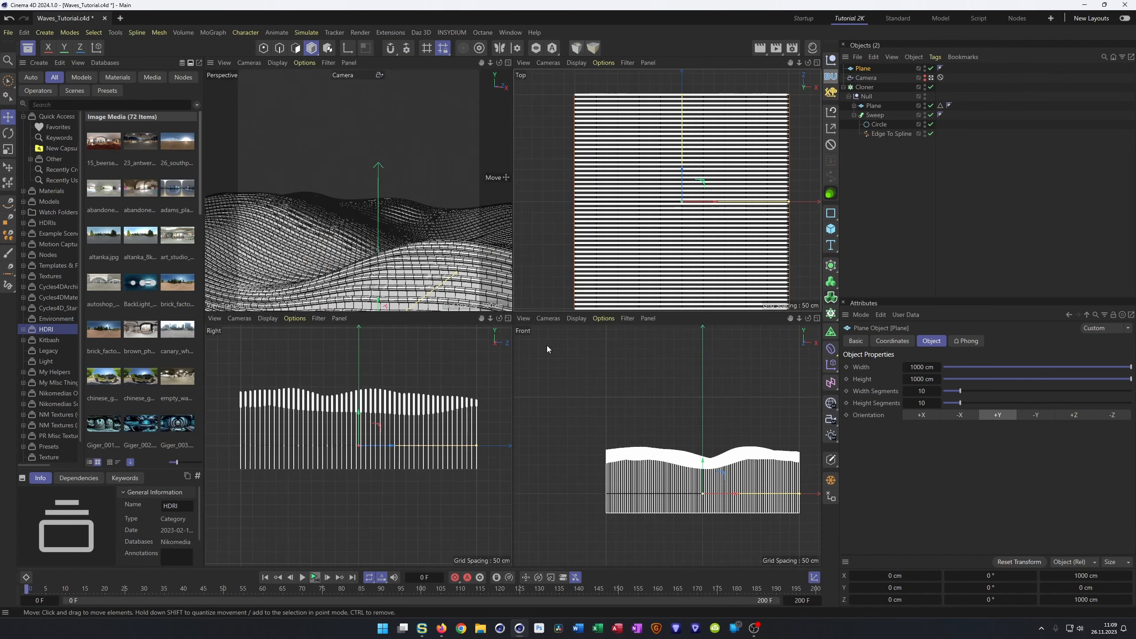
{"action": "middle_click", "coordinate": [412, 261]}
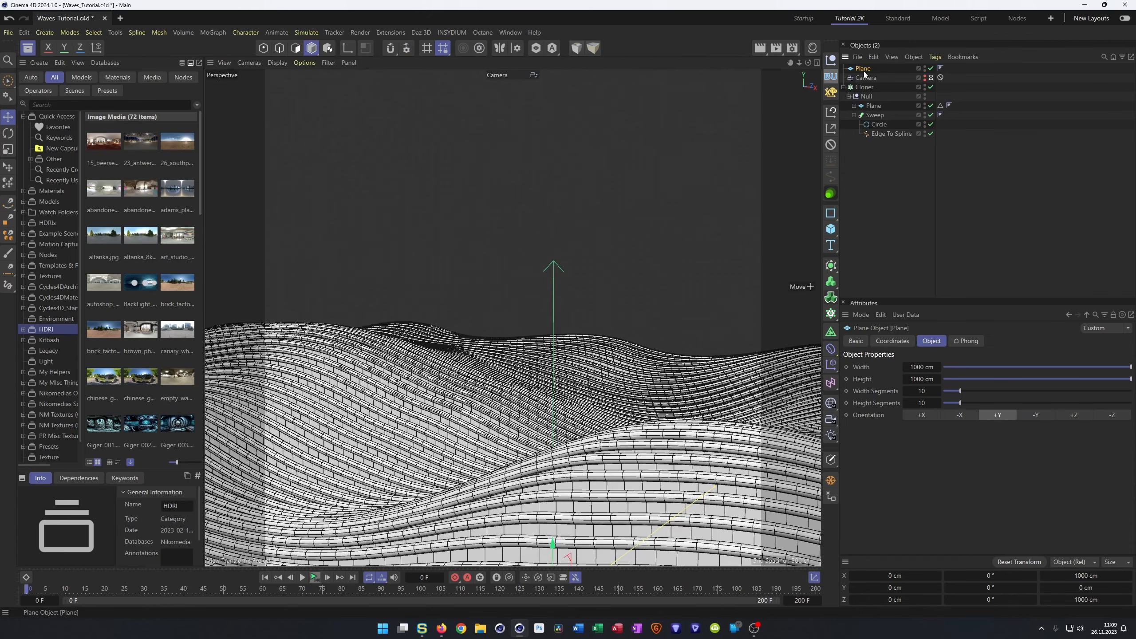
{"action": "key", "text": "e"}
{"action": "left_click", "coordinate": [931, 78]}
{"action": "left_click_drag", "start_coordinate": [540, 320], "coordinate": [542, 208]}
{"action": "left_click", "coordinate": [863, 69]}
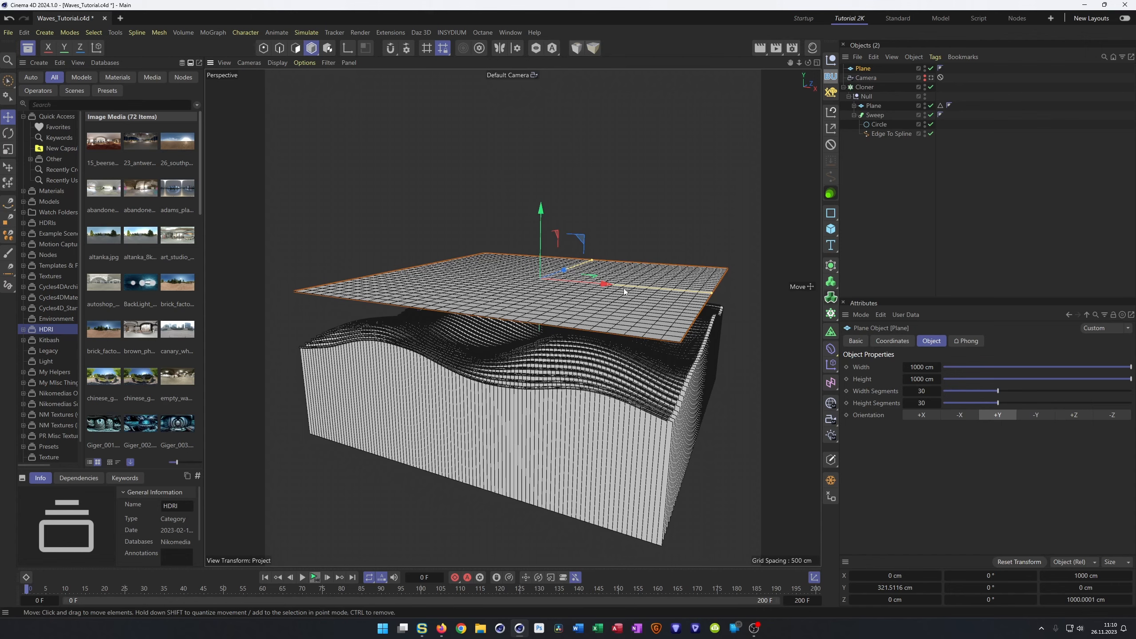
{"action": "mouse_move", "coordinate": [586, 299]}
{"action": "left_mouse_down", "text": "alt"}
{"action": "mouse_move", "coordinate": [588, 405]}
{"action": "mouse_move", "coordinate": [591, 317]}
{"action": "left_mouse_up", "text": "alt"}
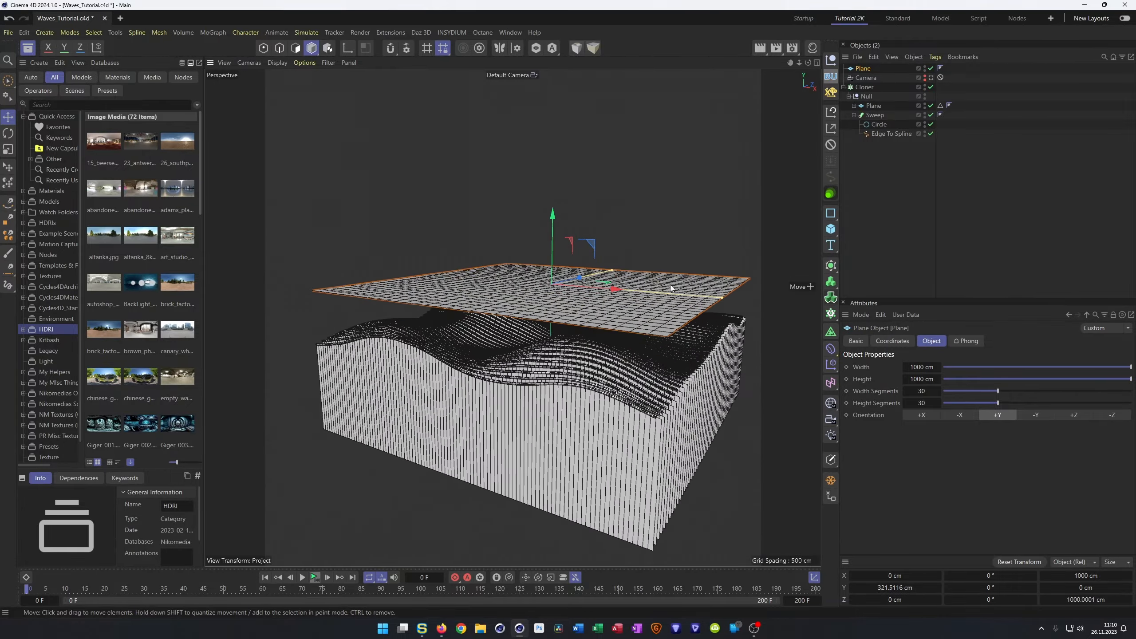
- Add a Surface deformer as a child of the new flat plane
{"action": "left_click", "coordinate": [854, 106]}
{"action": "left_click", "coordinate": [879, 125]}
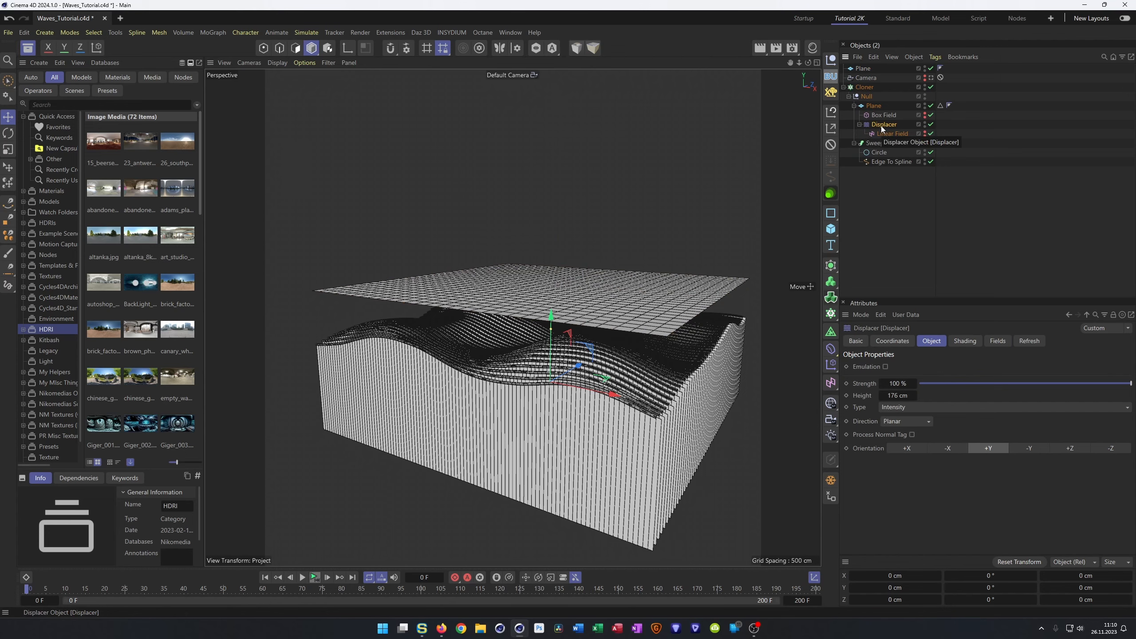
{"action": "left_click", "coordinate": [864, 88]}
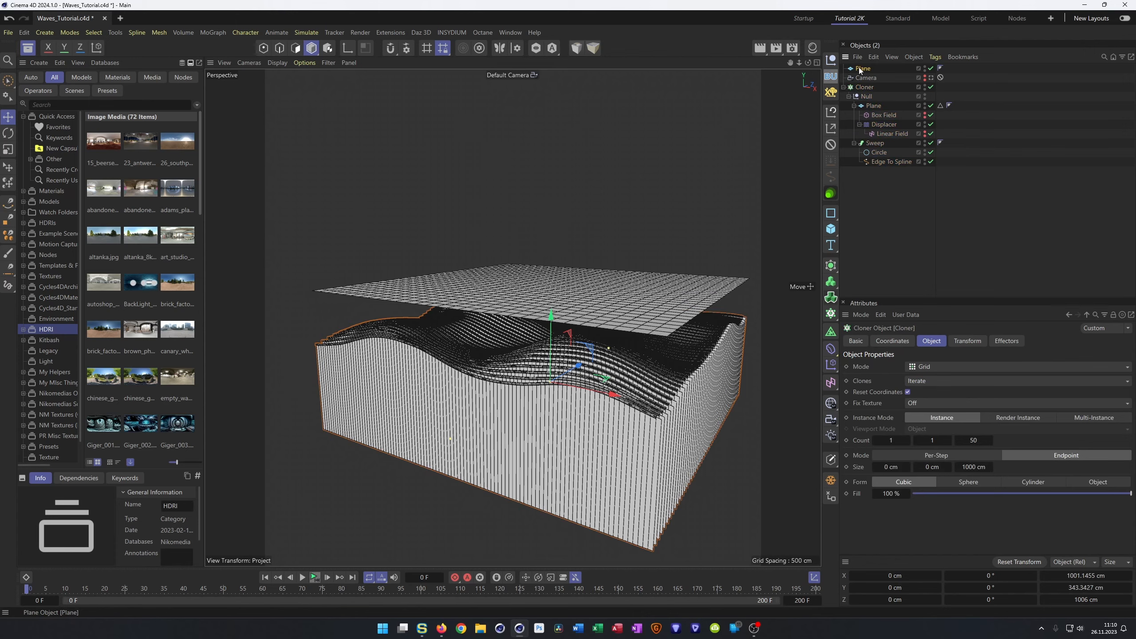
{"action": "left_click", "coordinate": [863, 69]}
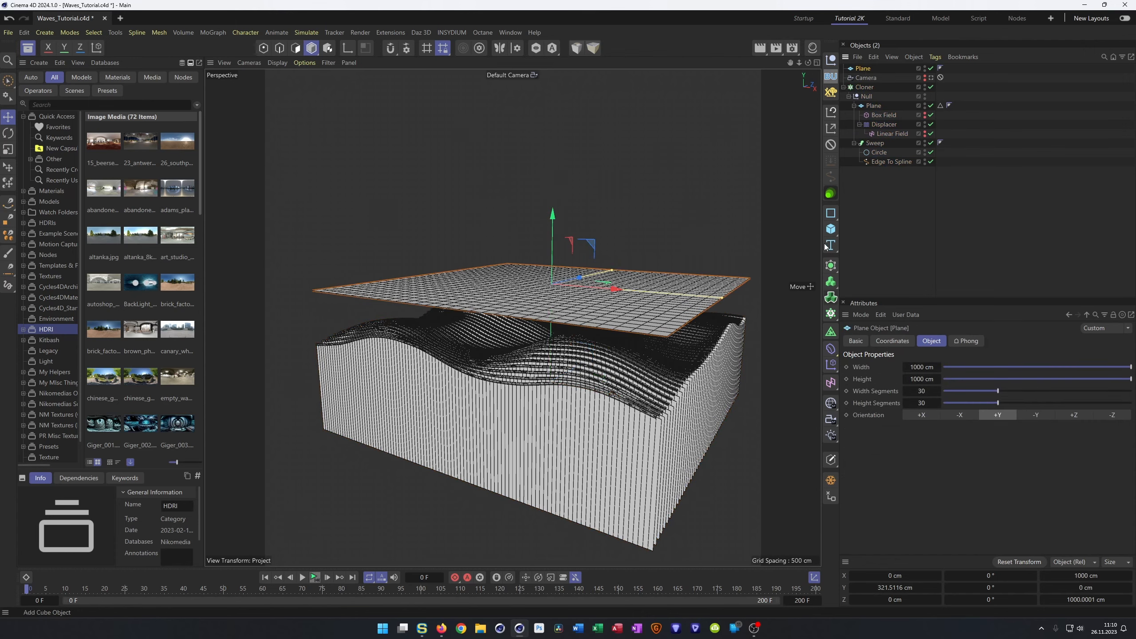
{"action": "left_click", "coordinate": [831, 349]}
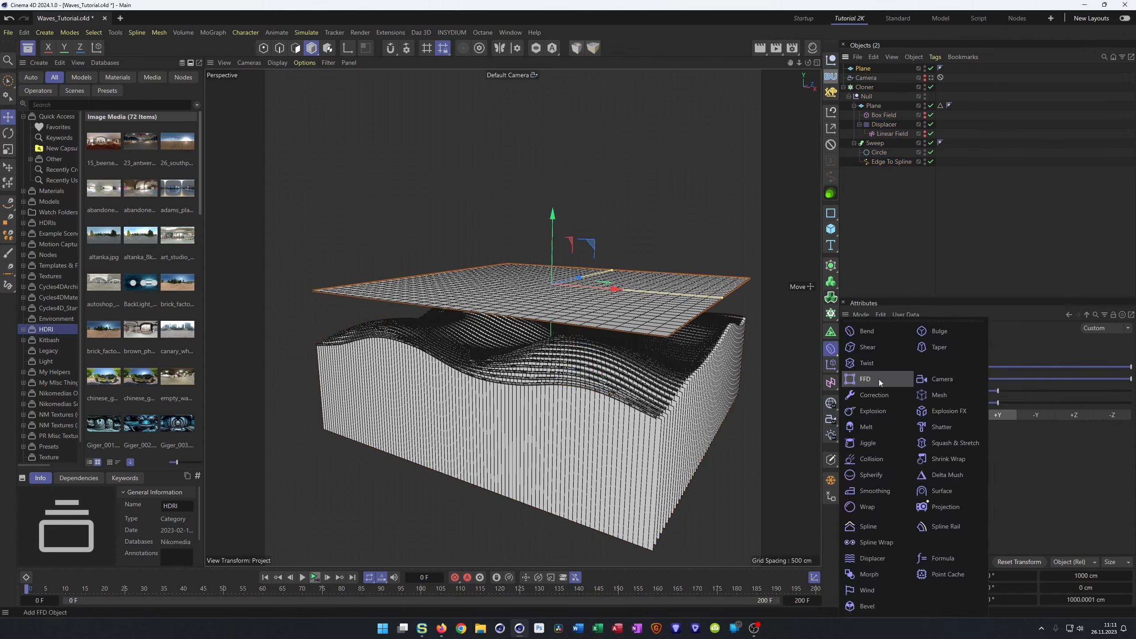
{"action": "left_click", "coordinate": [956, 494]}
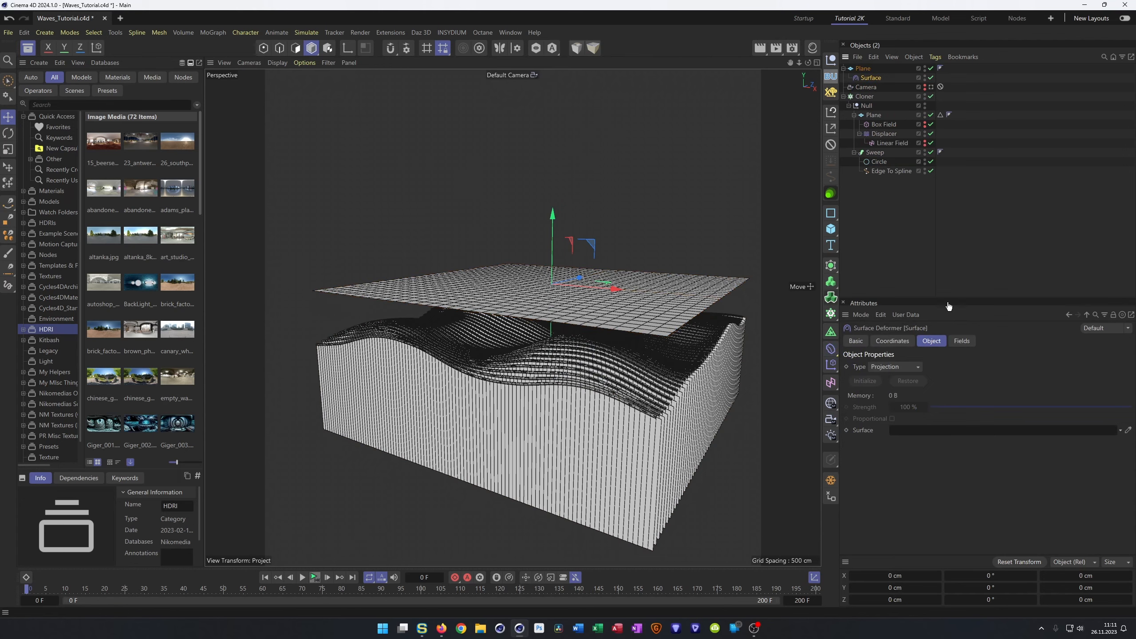
- Assign the Cloner as the Surface deformer's target surface
{"action": "left_click", "coordinate": [864, 68]}
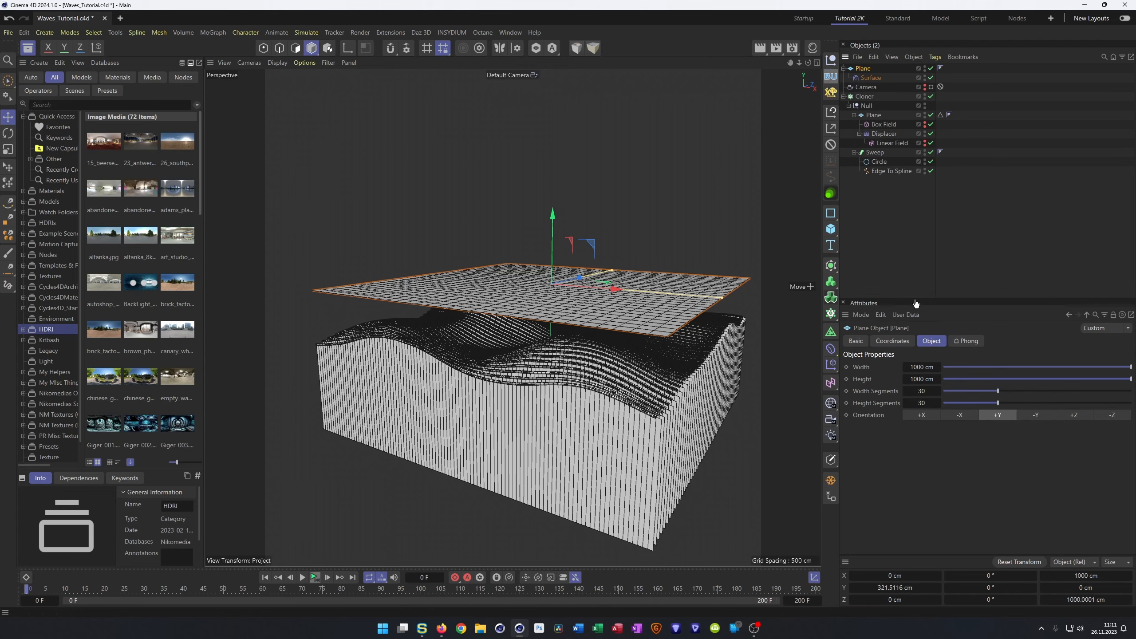
{"action": "left_click", "coordinate": [869, 78]}
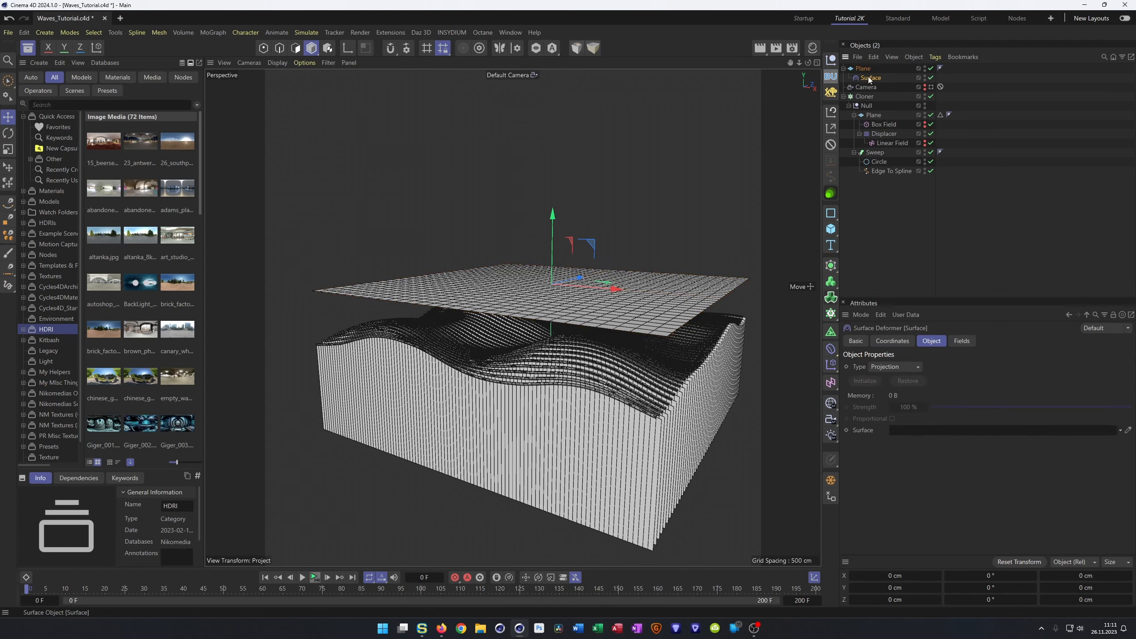
{"action": "left_click_drag", "start_coordinate": [866, 96], "coordinate": [917, 434]}
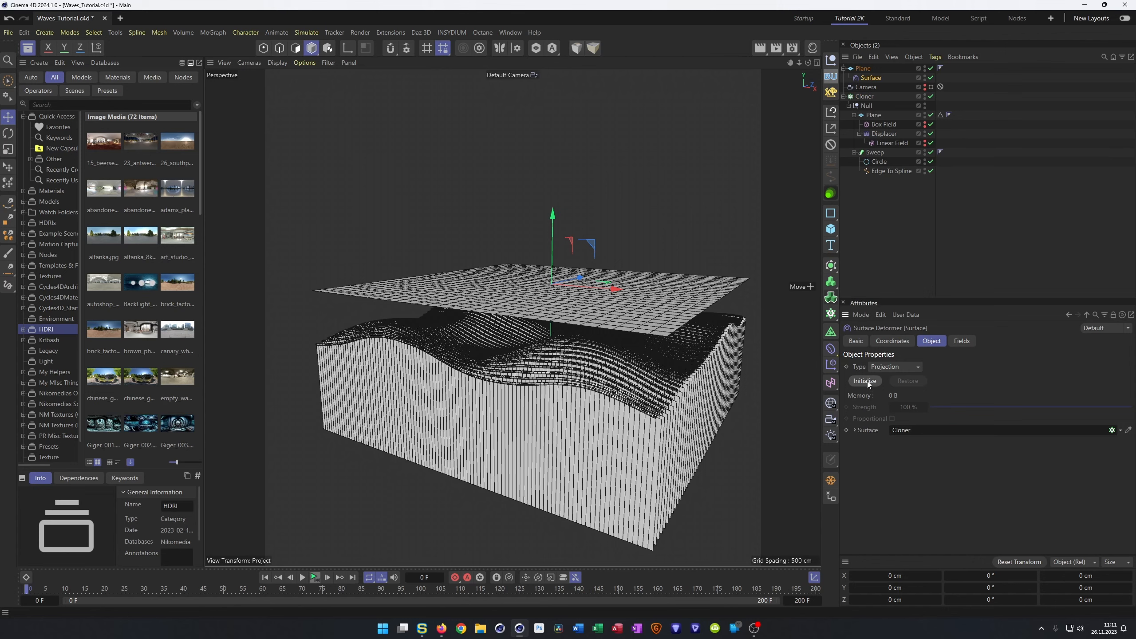
- Try the Surface deformer's Mapping (U,V) and (V,U) types with YZ and XY orientations, and set the type back to Projection
{"action": "left_click", "coordinate": [917, 366]}
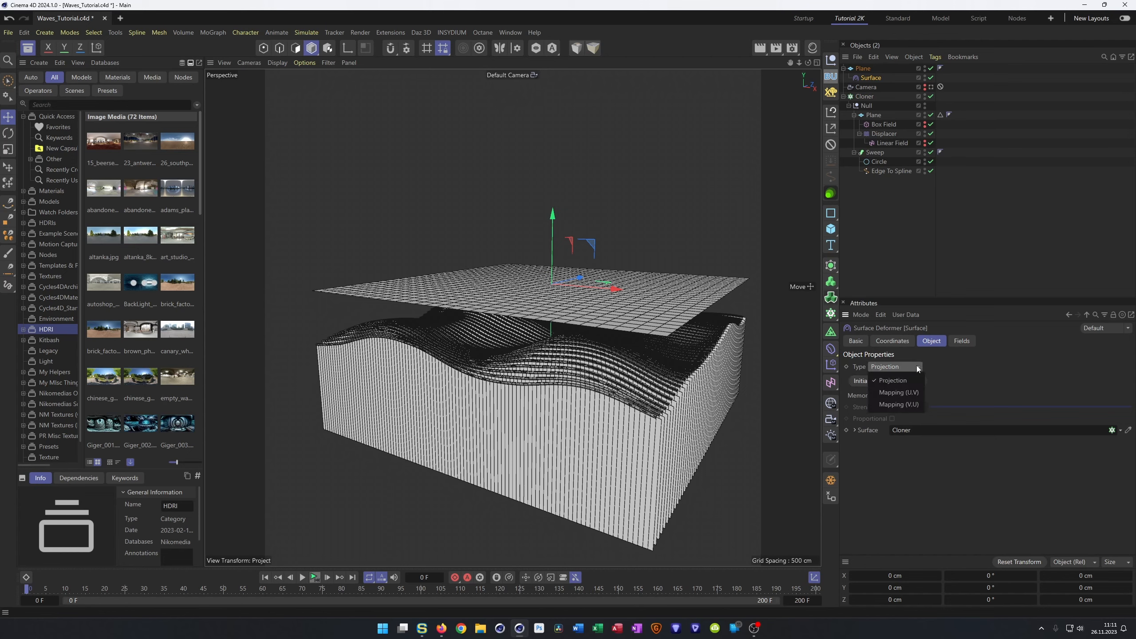
{"action": "left_click", "coordinate": [909, 392]}
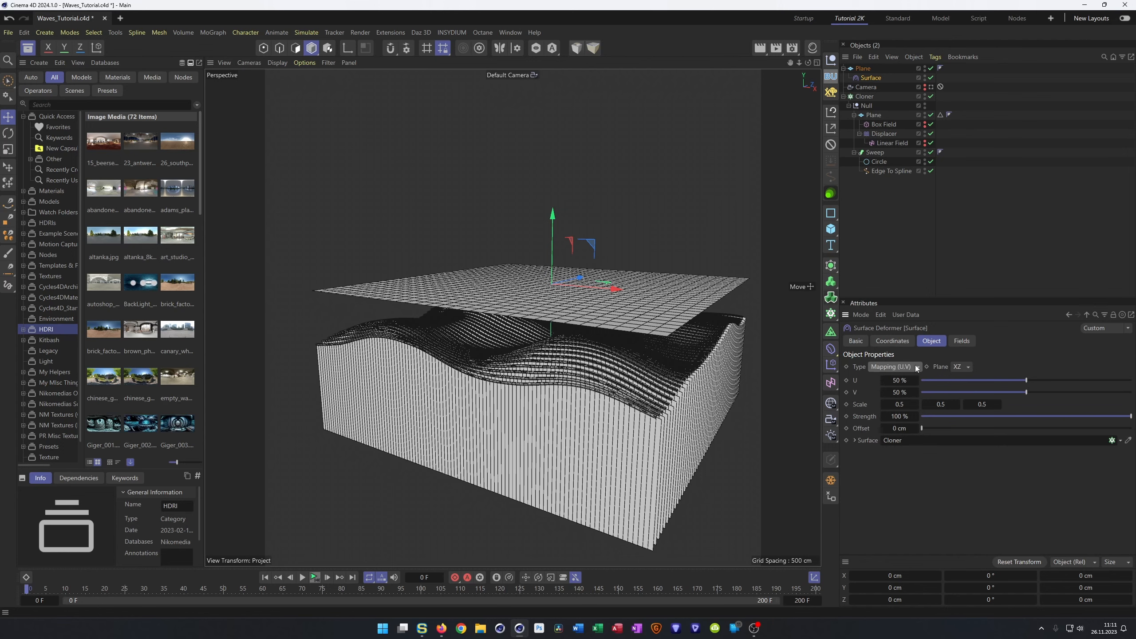
{"action": "left_click", "coordinate": [962, 367]}
{"action": "left_click", "coordinate": [965, 392]}
{"action": "left_click", "coordinate": [964, 368]}
{"action": "left_click", "coordinate": [965, 380]}
{"action": "left_click", "coordinate": [908, 370]}
{"action": "left_click", "coordinate": [904, 405]}
{"action": "left_click", "coordinate": [958, 368]}
{"action": "left_click", "coordinate": [904, 367]}
{"action": "left_click", "coordinate": [901, 397]}
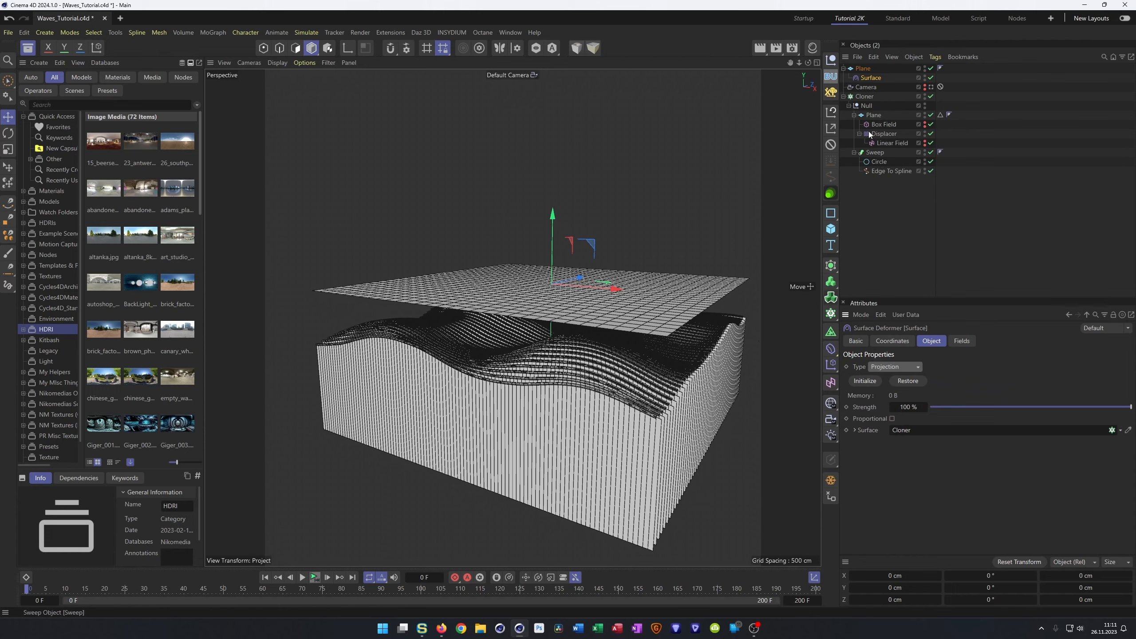
- Wrap the Cloner in a Connect object so the wave landscape becomes a single mesh
{"action": "left_click", "coordinate": [865, 96]}
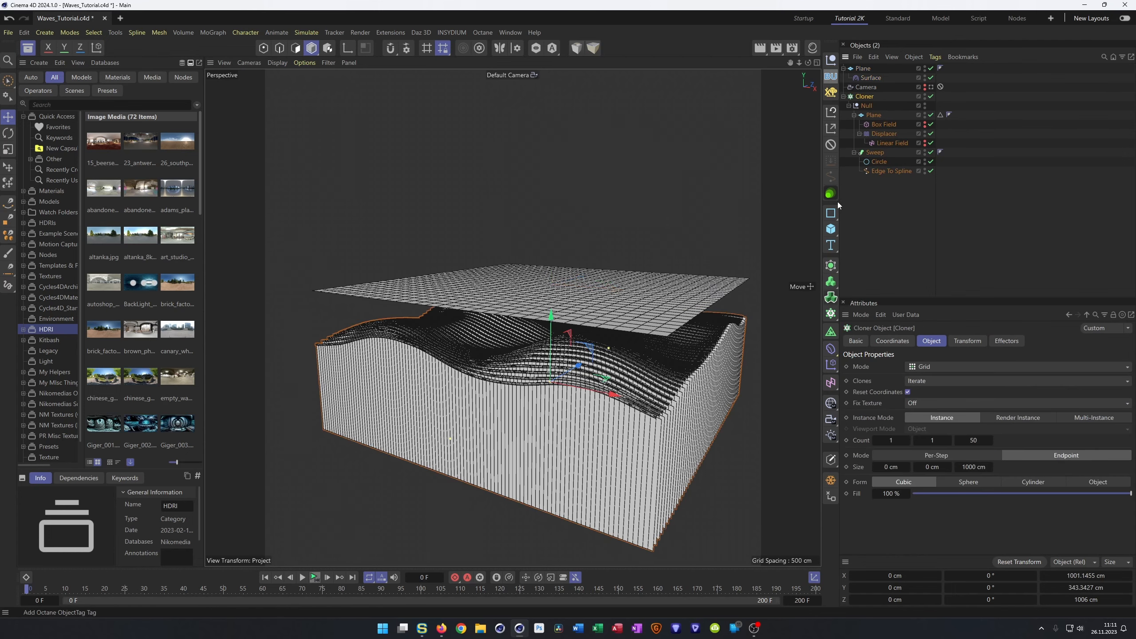
{"action": "left_click", "coordinate": [832, 266]}
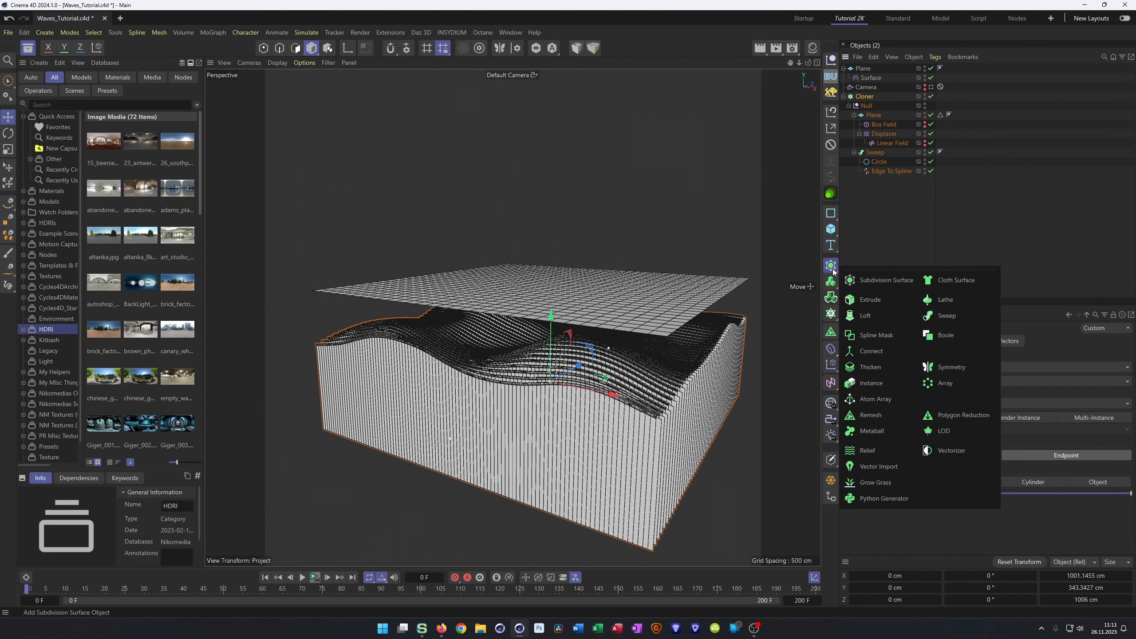
{"action": "left_click", "coordinate": [864, 353], "text": "alt"}
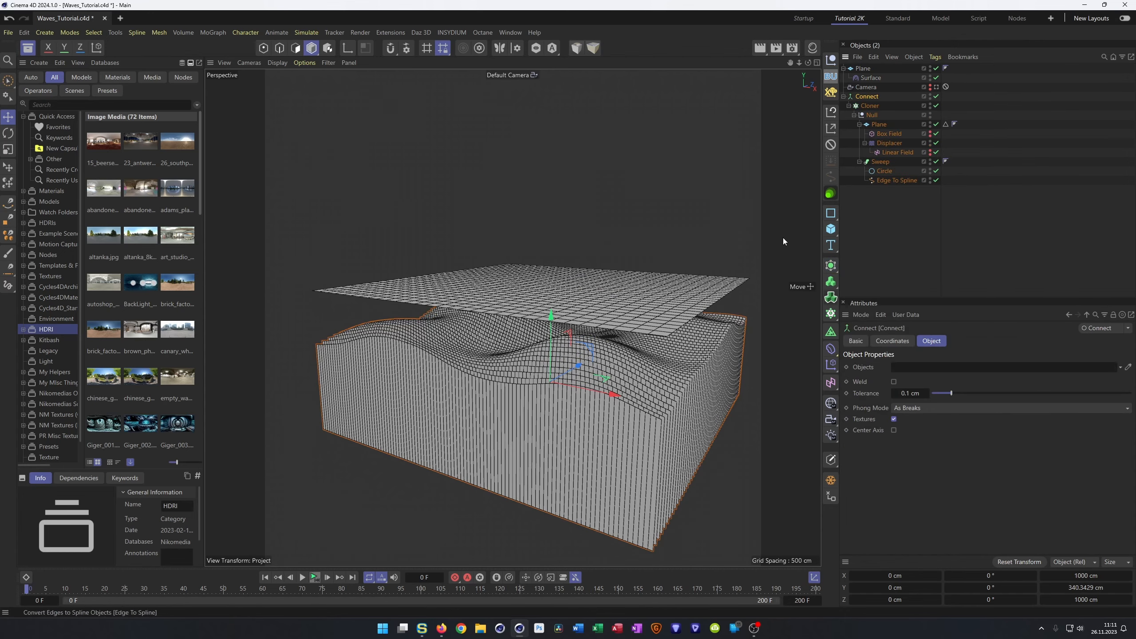
{"action": "scroll", "coordinate": [638, 400], "scroll_direction": "up", "scroll_amount": 5}
{"action": "scroll", "coordinate": [637, 400], "scroll_direction": "down", "scroll_amount": 4}
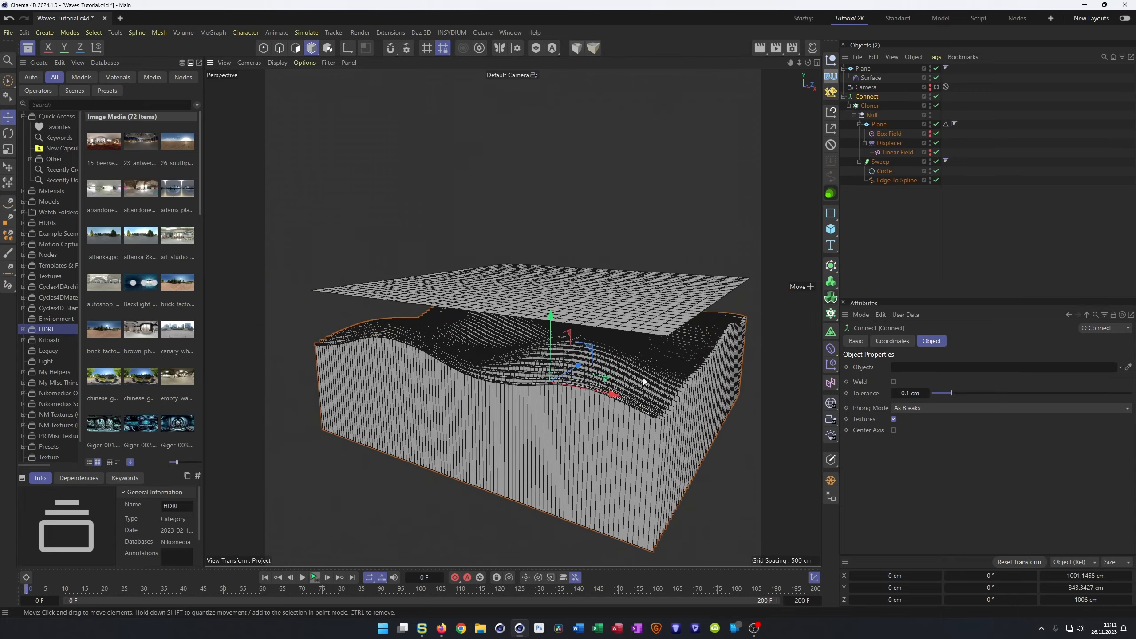
- Assign the Connect object as the Surface deformer's target surface and initialize the deformer
{"action": "left_click", "coordinate": [869, 78]}
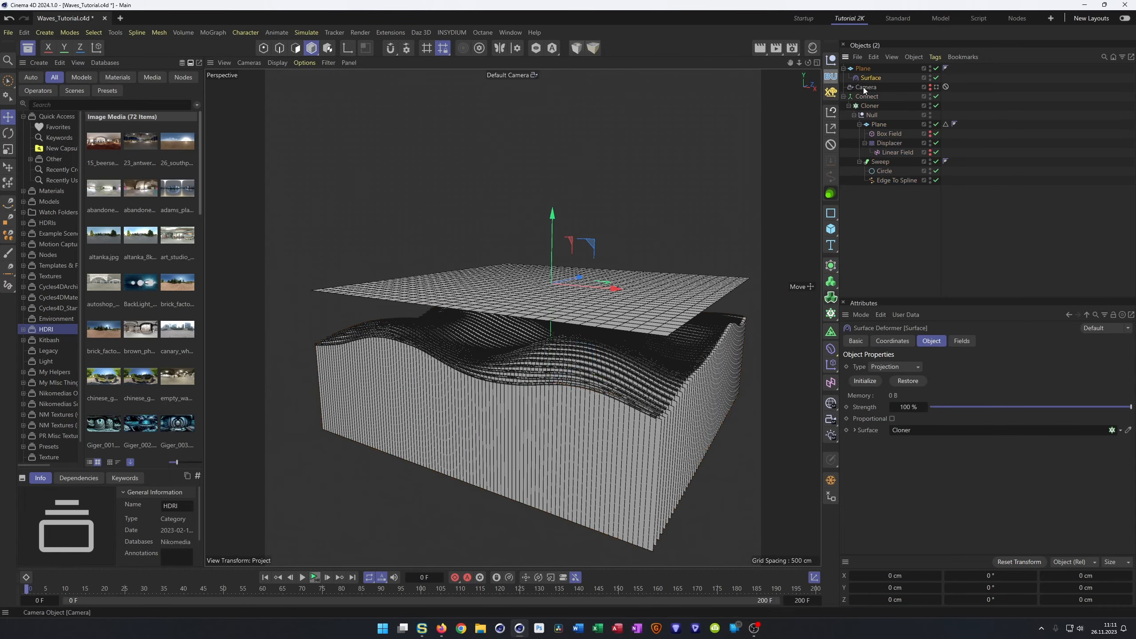
{"action": "left_click_drag", "start_coordinate": [860, 98], "coordinate": [907, 436]}
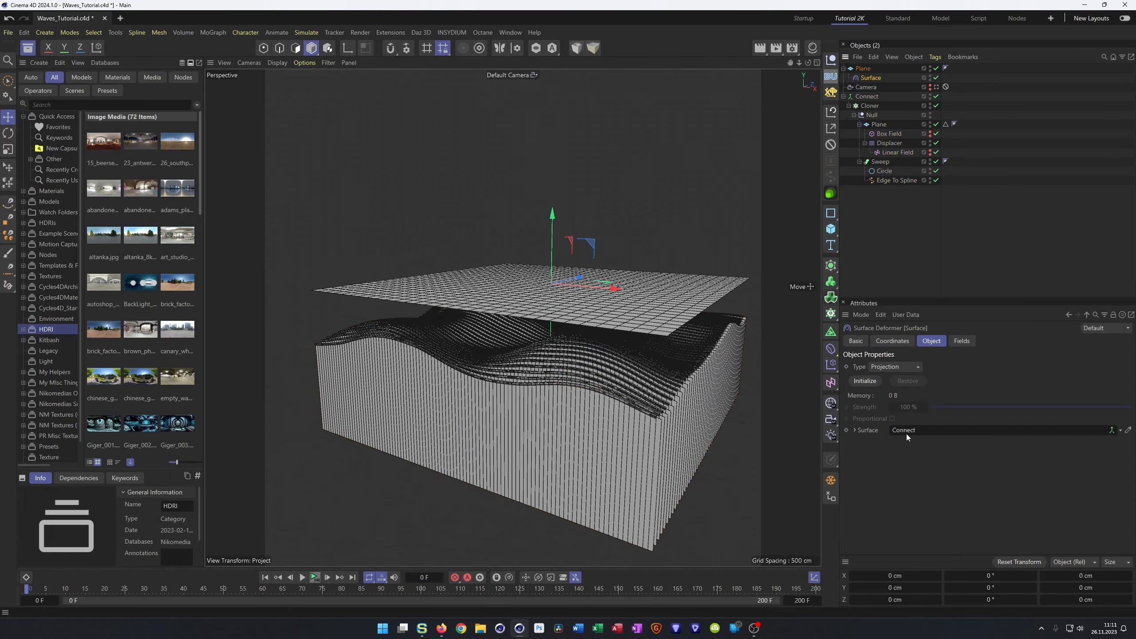
{"action": "left_click", "coordinate": [865, 381]}
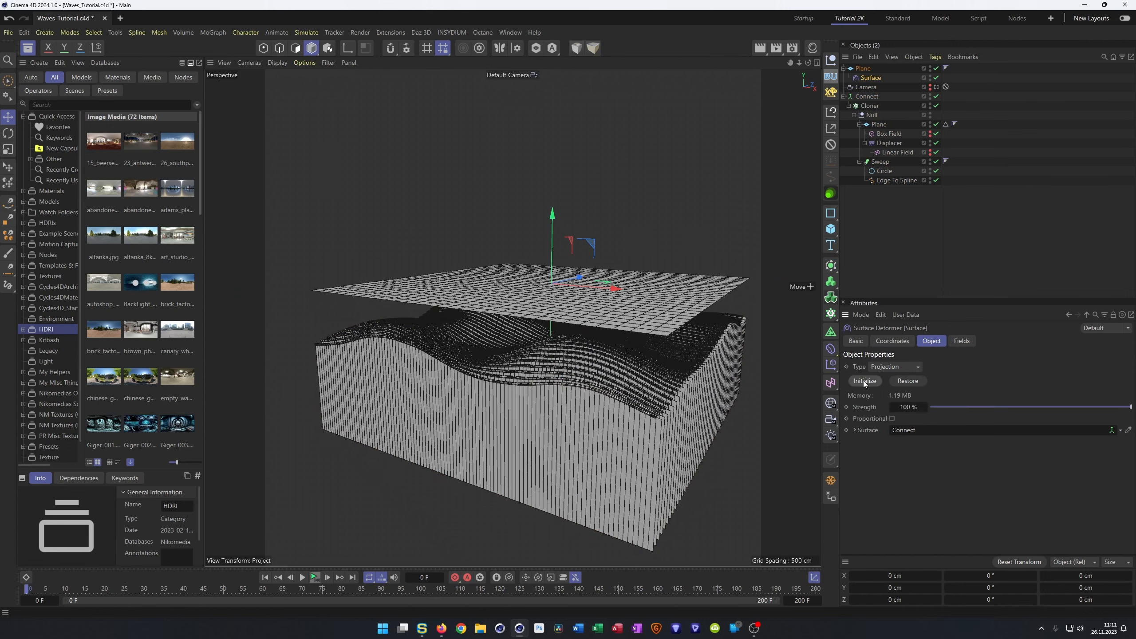
- Set the Surface deformer's type to Mapping (U,V) and try the XY and YZ plane orientations
{"action": "left_click", "coordinate": [909, 369]}
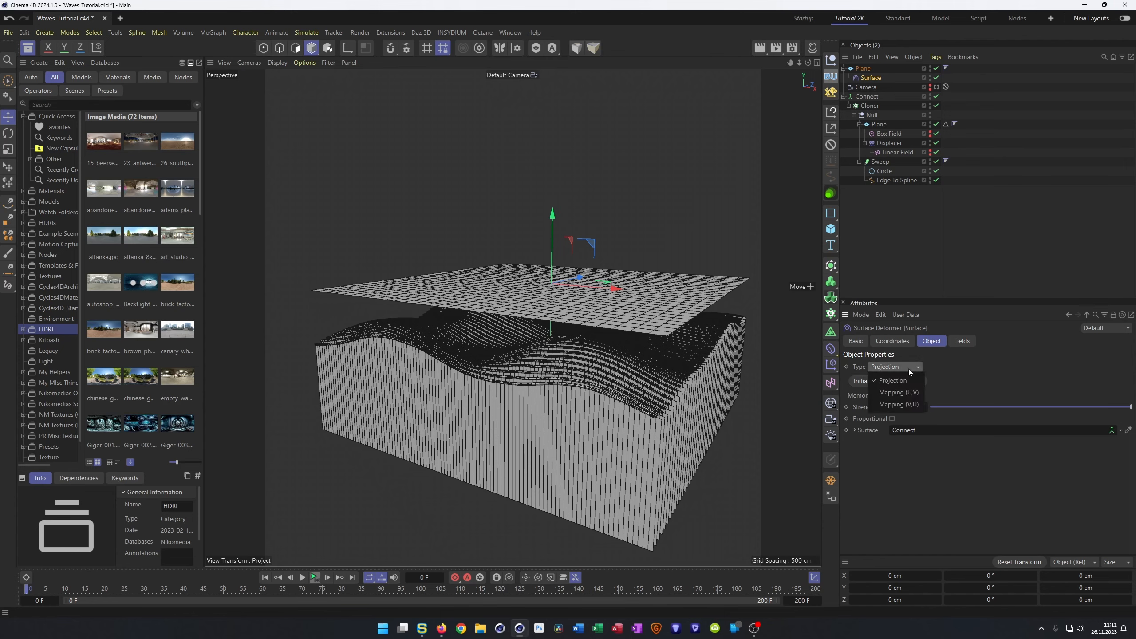
{"action": "left_click", "coordinate": [909, 392]}
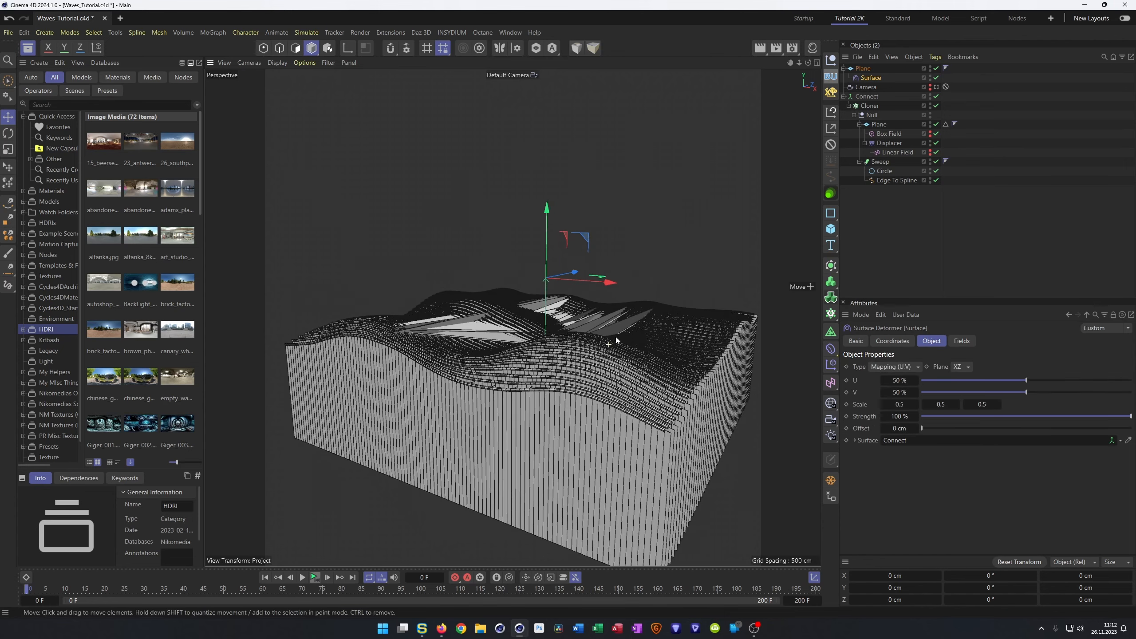
{"action": "left_click", "coordinate": [962, 367]}
{"action": "left_click", "coordinate": [964, 381]}
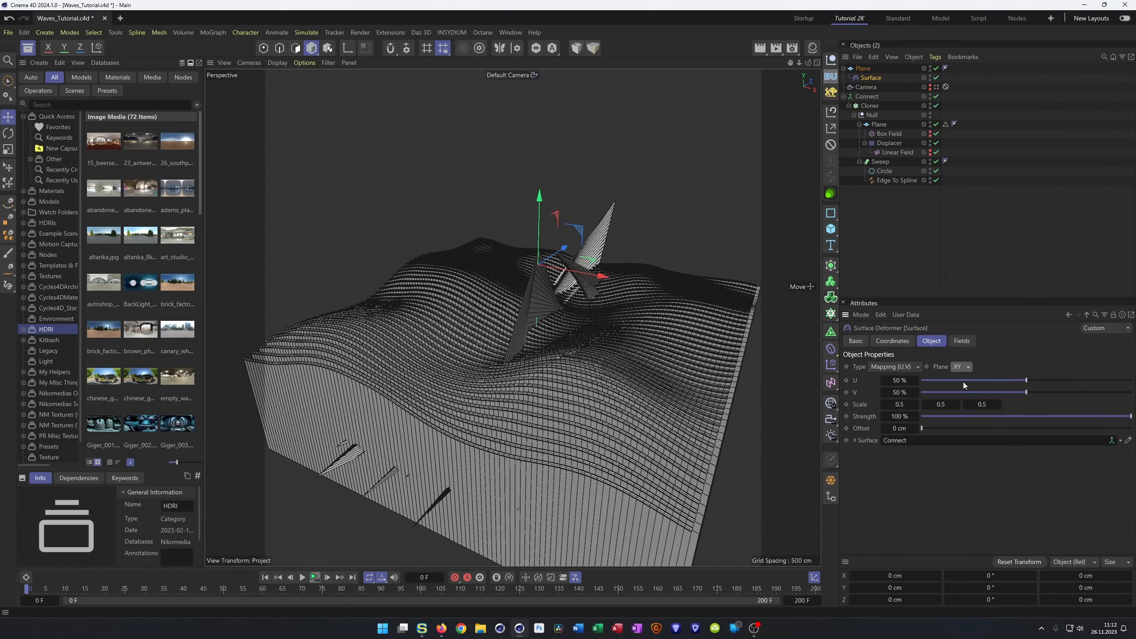
{"action": "left_click", "coordinate": [966, 368]}
{"action": "left_click", "coordinate": [964, 394]}
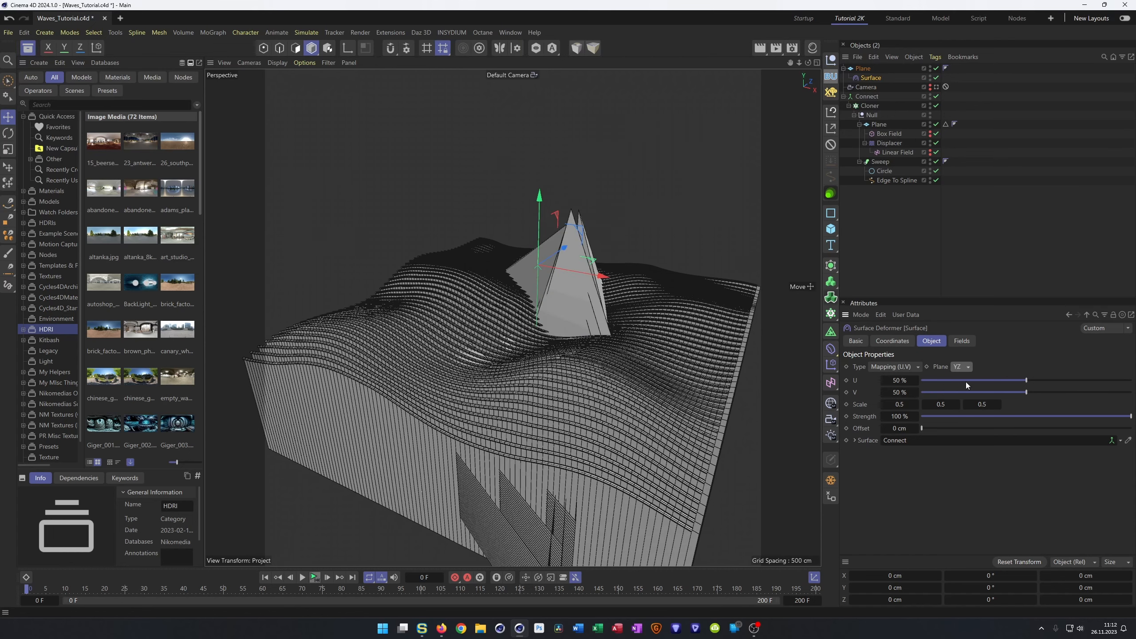
- Try the Surface deformer's XZ plane orientation, and Mapping (V,U) with the XY and YZ orientations
{"action": "left_click", "coordinate": [967, 404]}
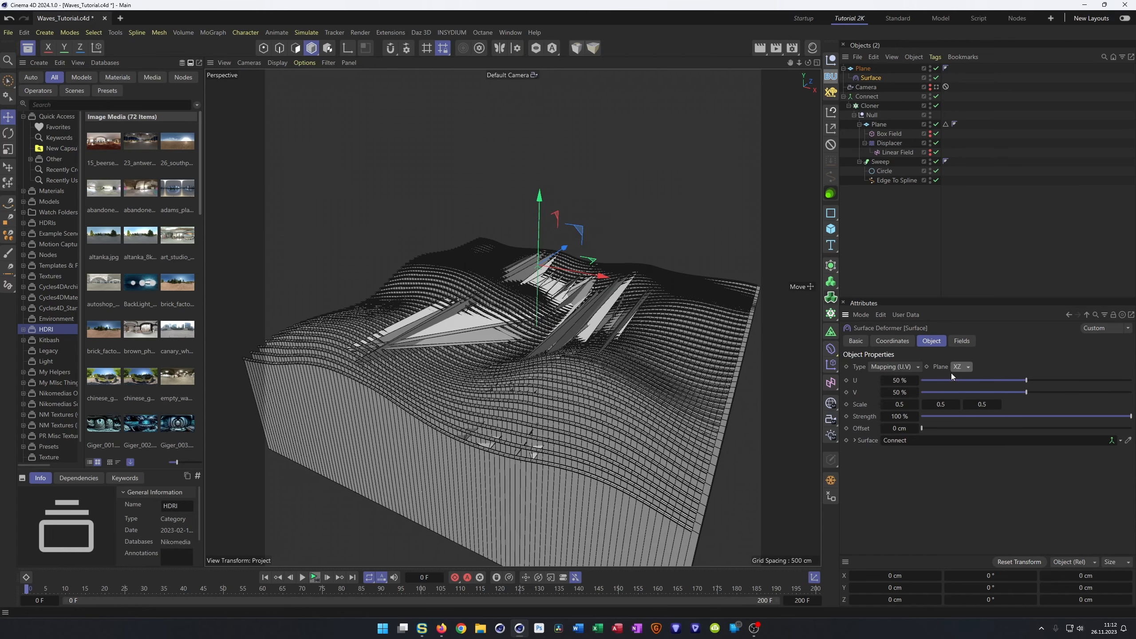
{"action": "left_click", "coordinate": [902, 367]}
{"action": "left_click", "coordinate": [902, 404]}
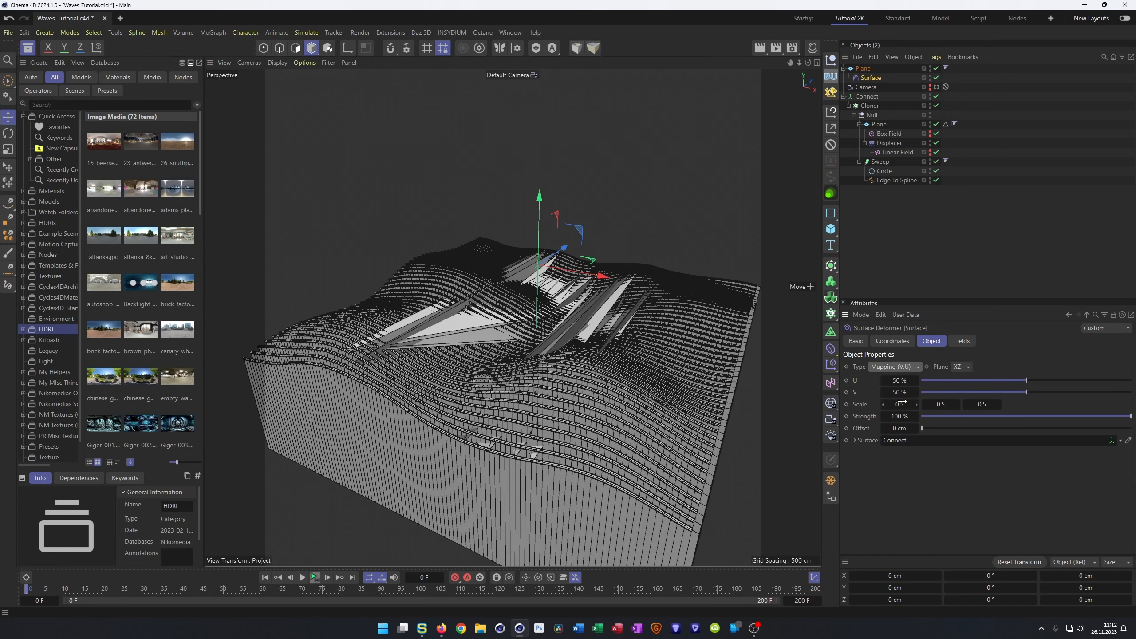
{"action": "left_click", "coordinate": [963, 368]}
{"action": "left_click", "coordinate": [965, 381]}
{"action": "left_click", "coordinate": [966, 368]}
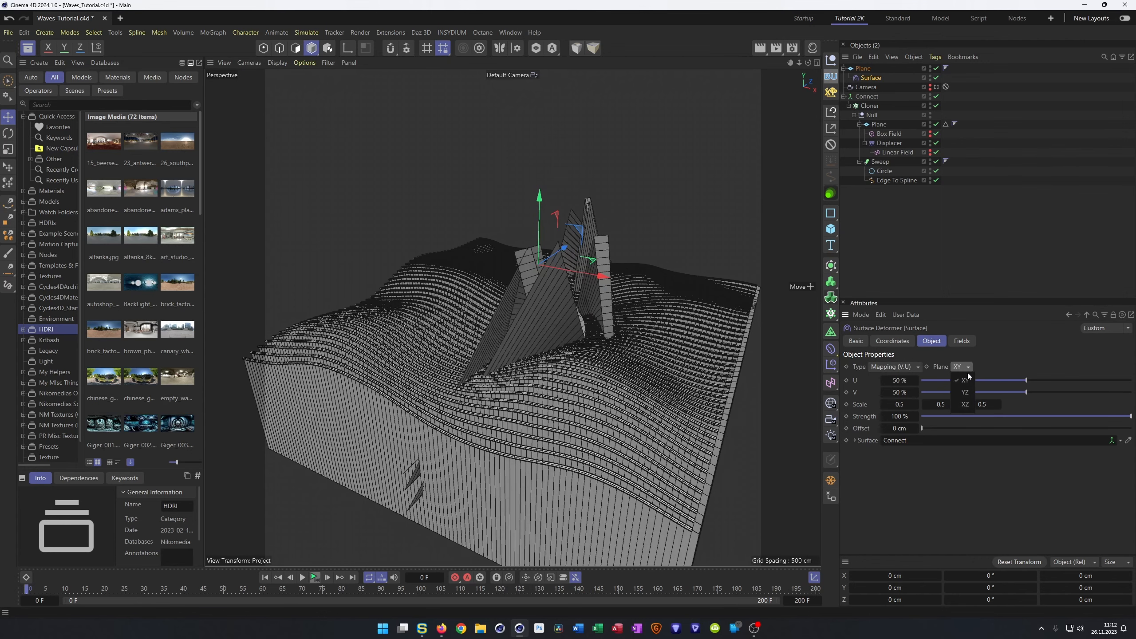
{"action": "left_click", "coordinate": [966, 393]}
{"action": "left_click", "coordinate": [900, 367]}
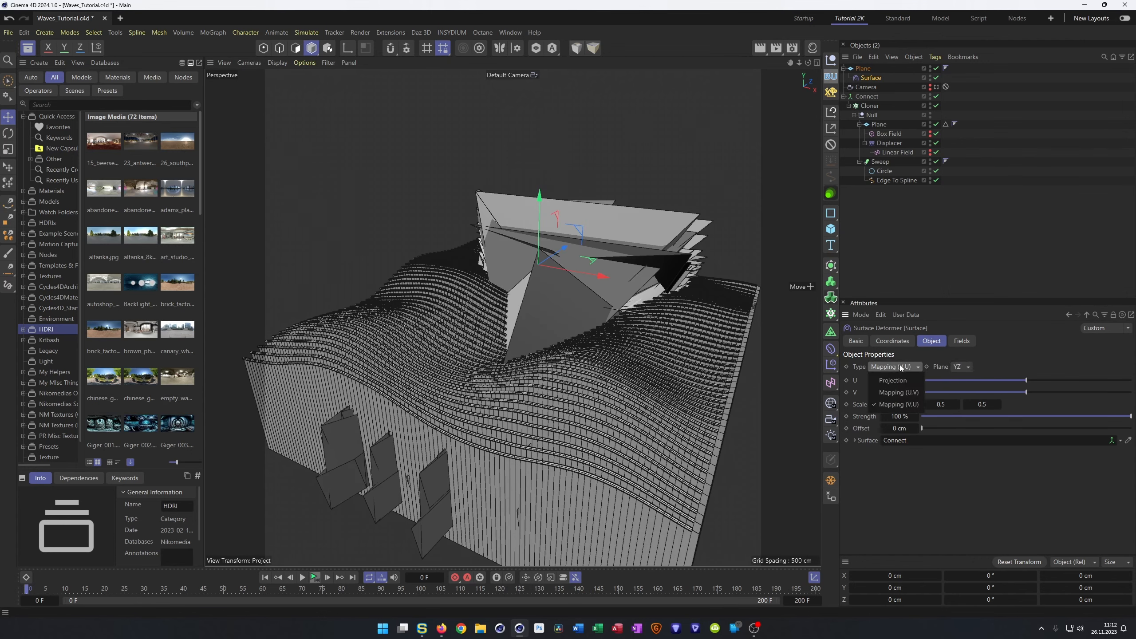
- Replace the upper plane's Surface deformer with a copy of the wave landscape's Displacer, without its Linear Field
{"action": "left_click", "coordinate": [870, 79]}
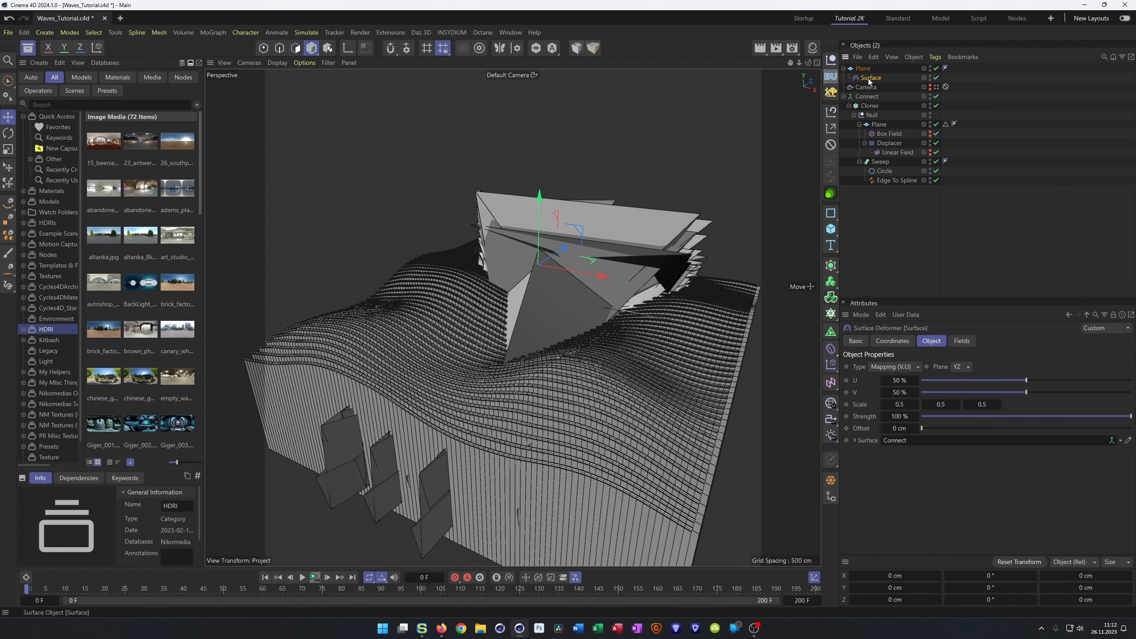
{"action": "key", "text": "Delete"}
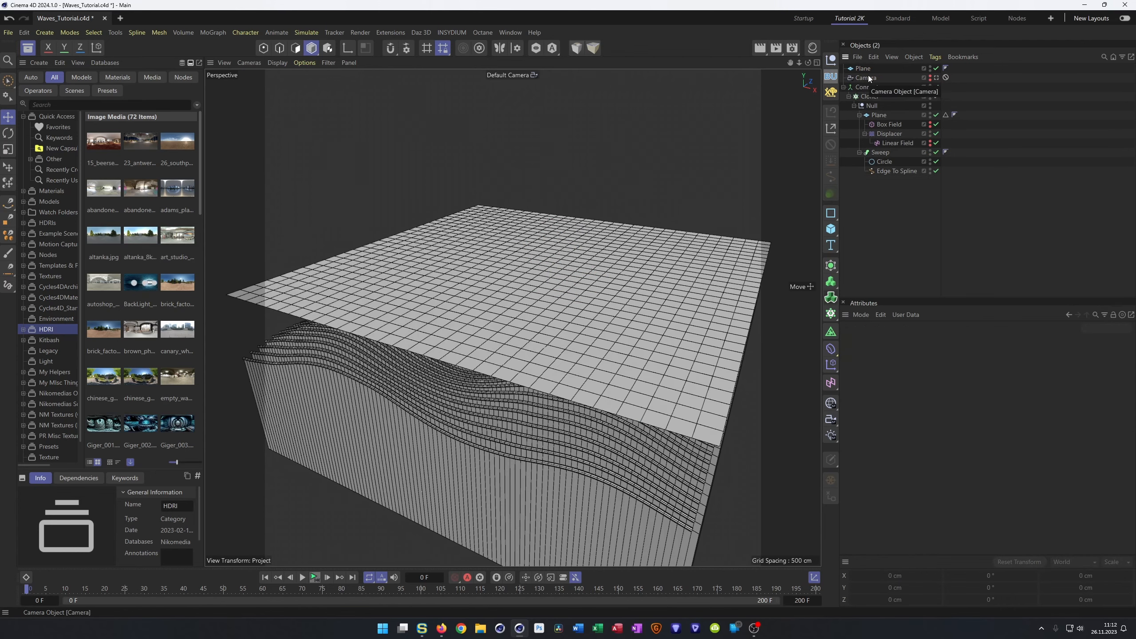
{"action": "left_click", "coordinate": [882, 134]}
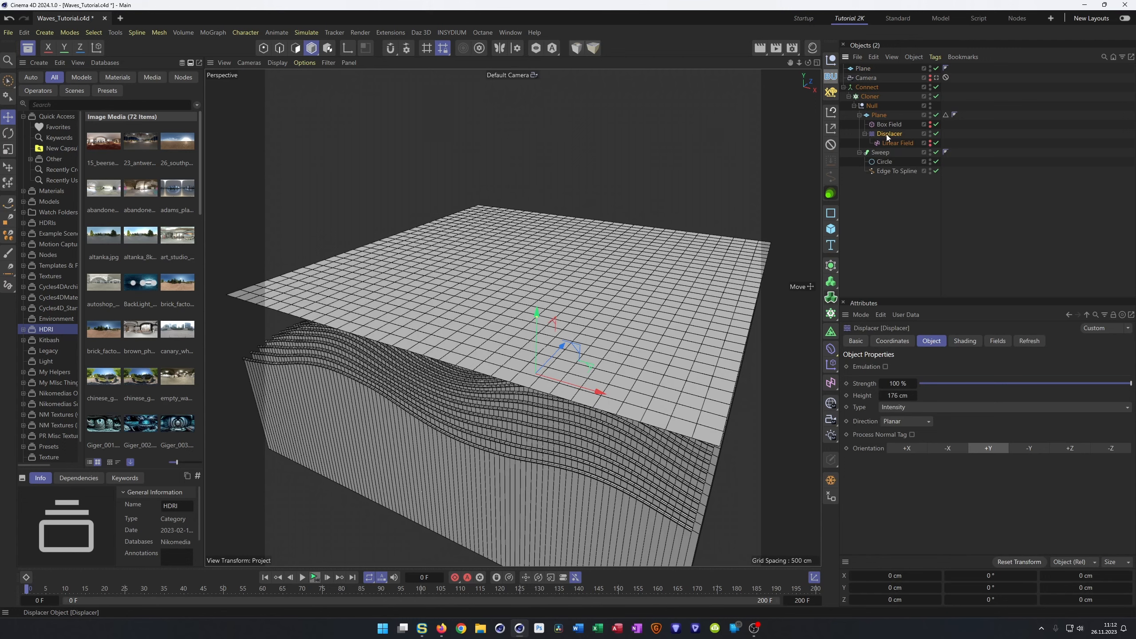
{"action": "left_click_drag", "start_coordinate": [889, 133], "coordinate": [868, 72]}
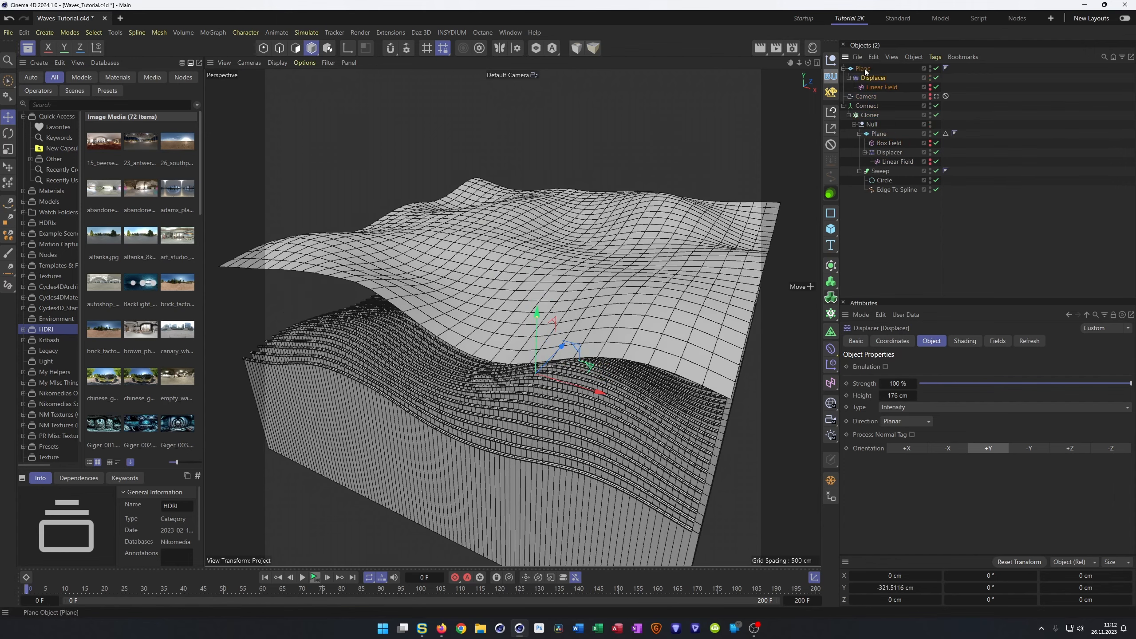
{"action": "left_click", "coordinate": [880, 87]}
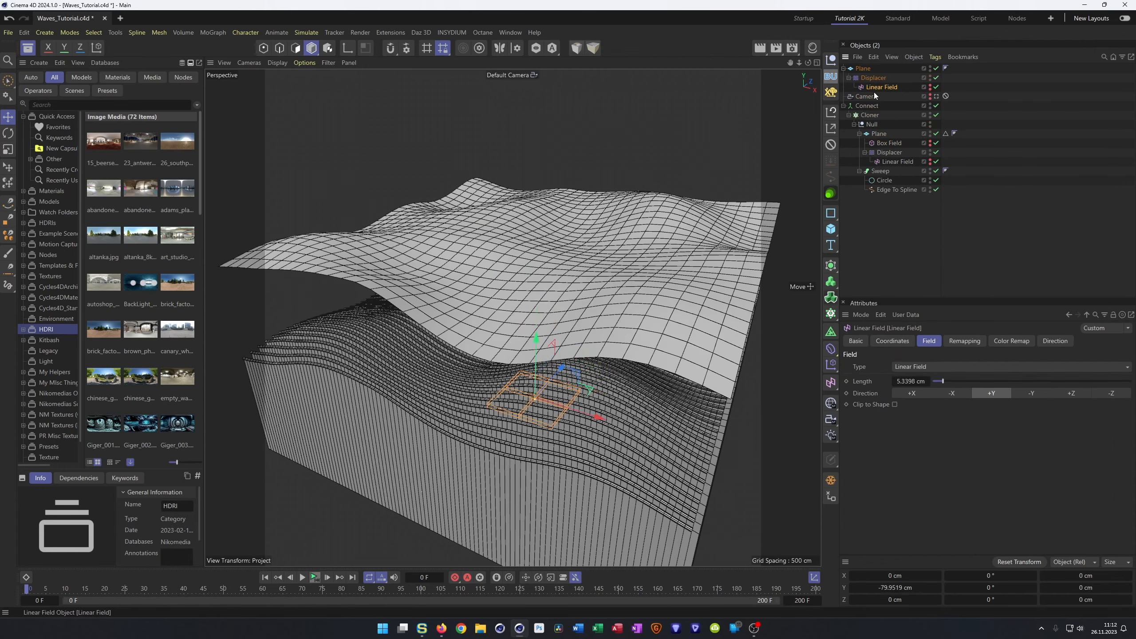
{"action": "key", "text": "Delete"}
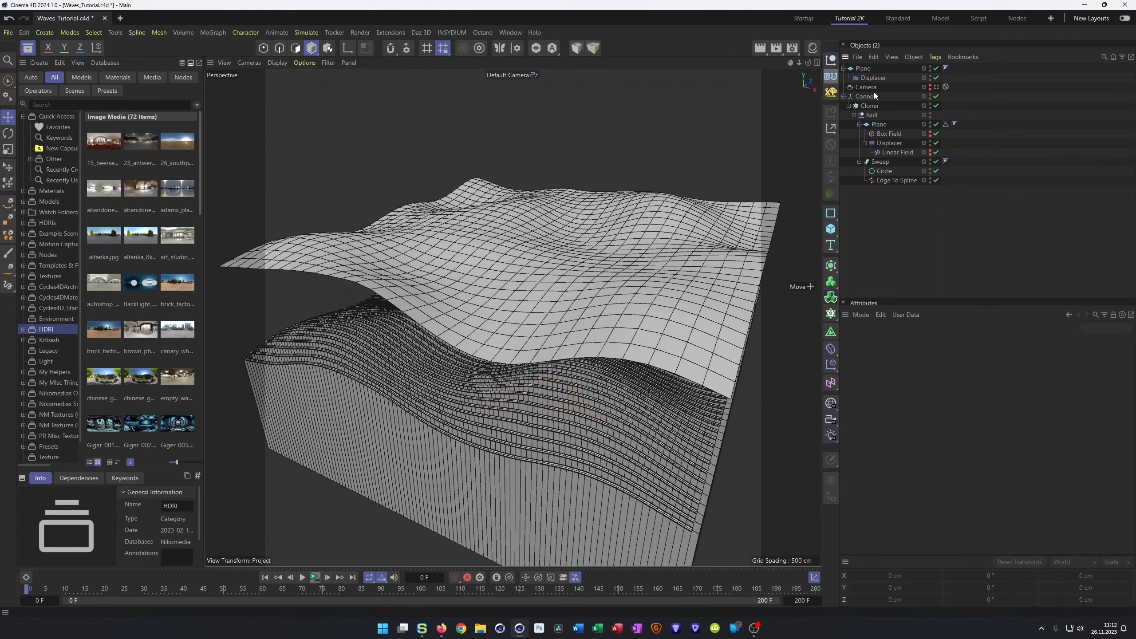
{"action": "left_click", "coordinate": [880, 77]}
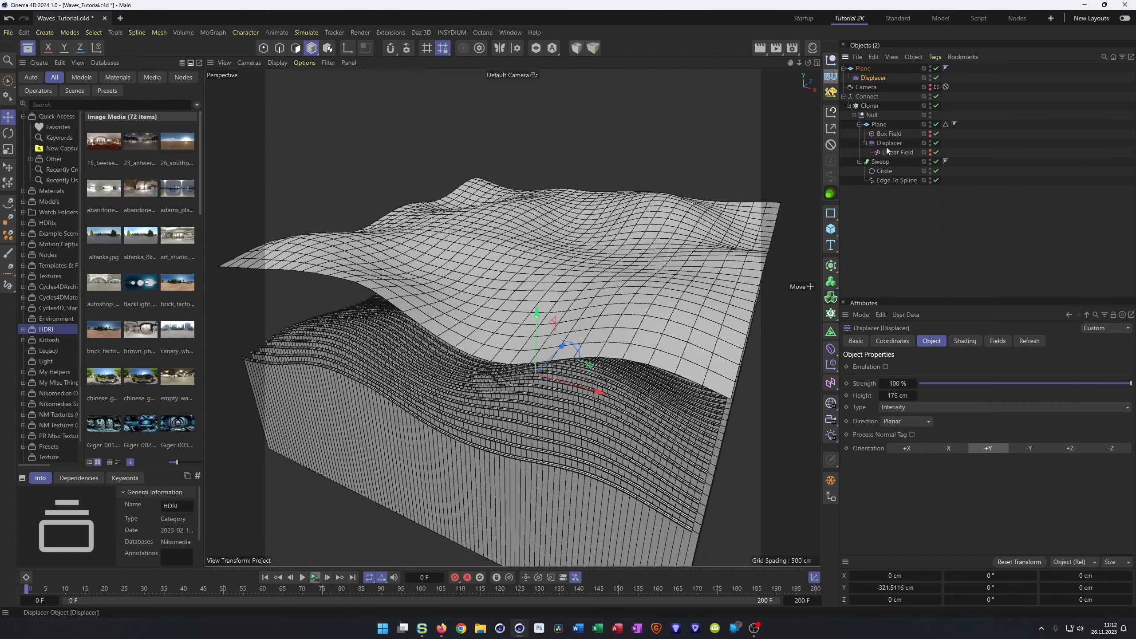
- Lower the upper plane to compare it with the wave landscape, and leave it floating above at about 240 cm in Y
{"action": "left_click_drag", "start_coordinate": [530, 314], "coordinate": [537, 386], "text": "alt"}
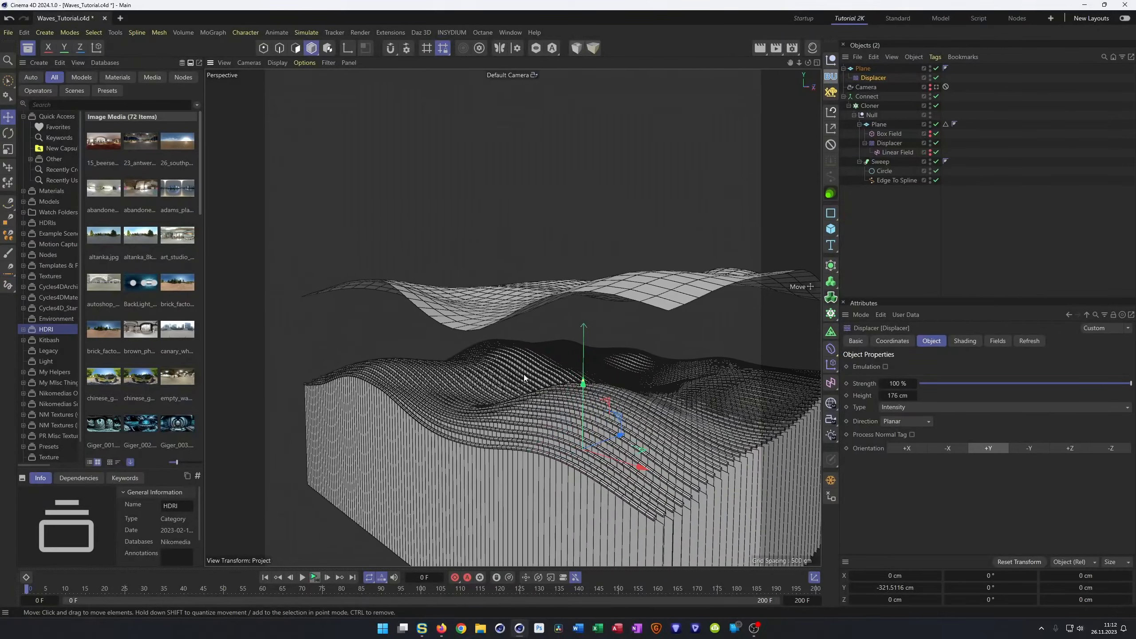
{"action": "left_click_drag", "start_coordinate": [552, 316], "coordinate": [504, 276], "text": "alt"}
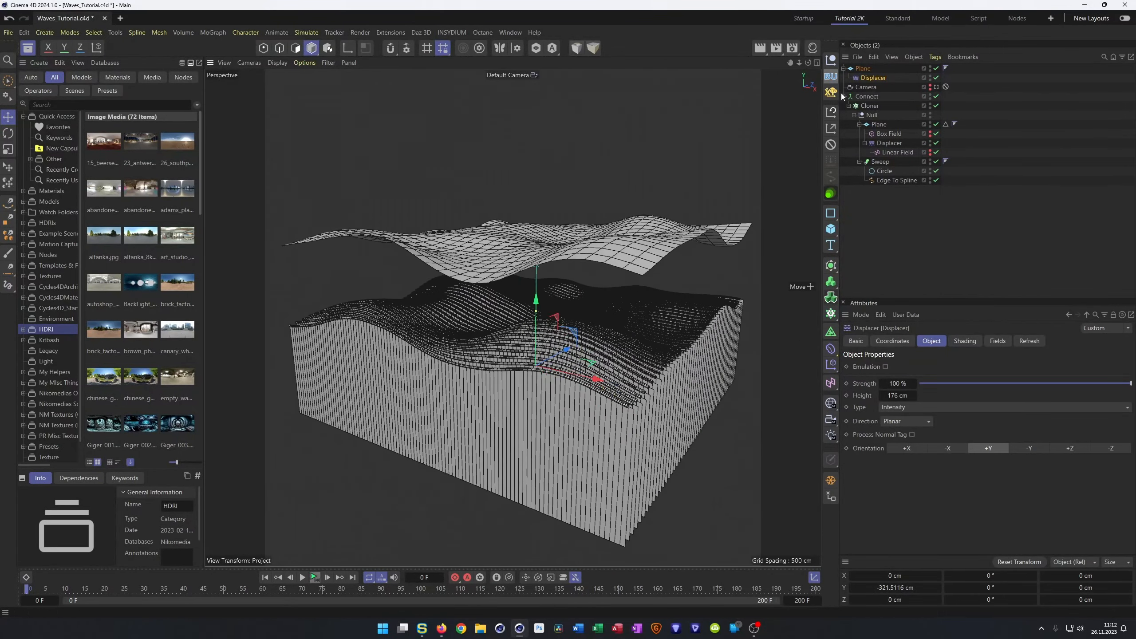
{"action": "left_click", "coordinate": [860, 68]}
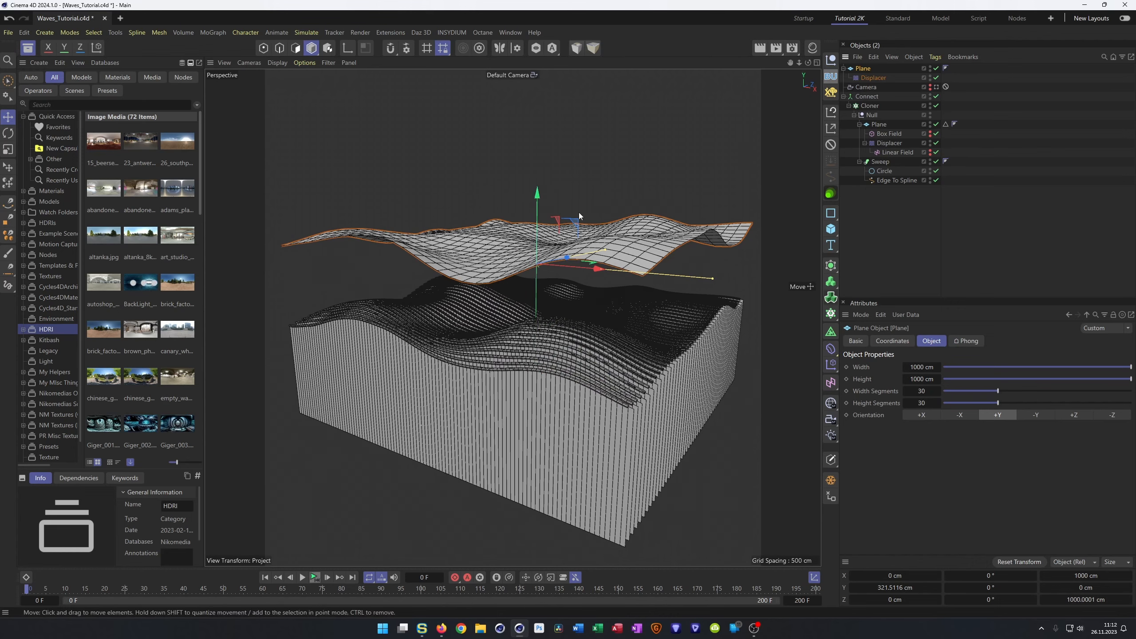
{"action": "key", "text": "e"}
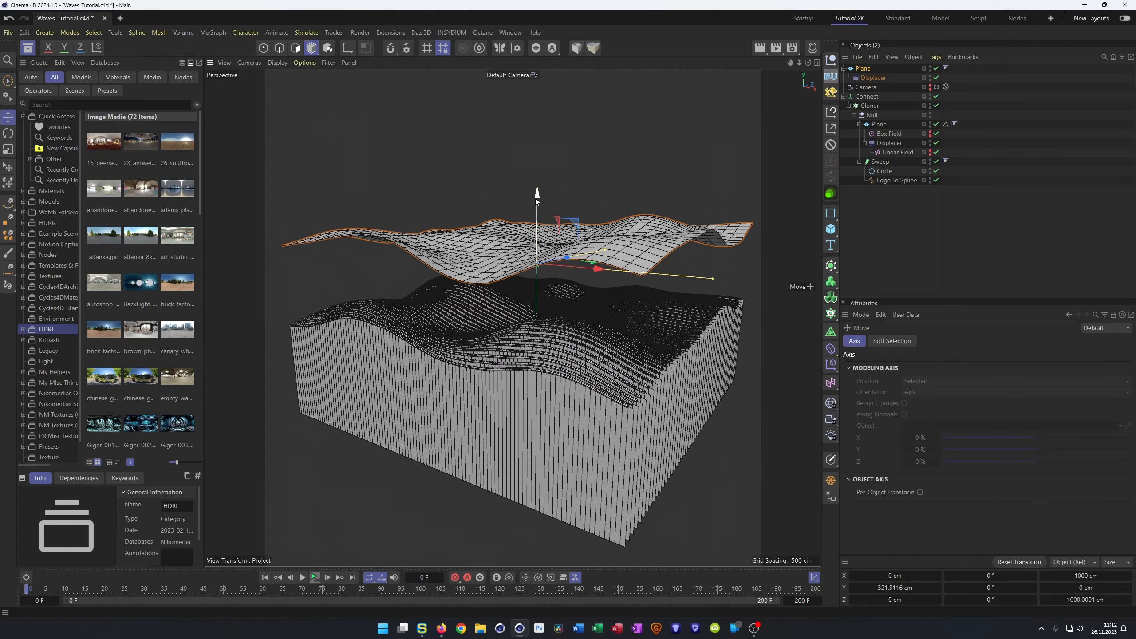
{"action": "left_click_drag", "start_coordinate": [538, 194], "coordinate": [530, 263]}
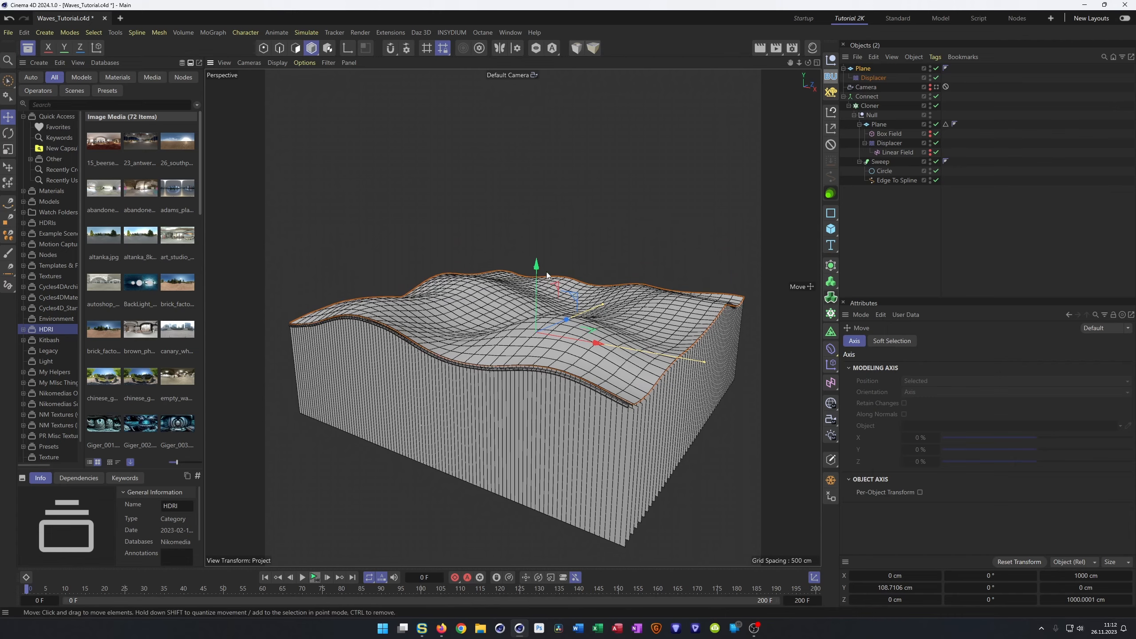
{"action": "left_click_drag", "start_coordinate": [537, 268], "coordinate": [542, 220]}
{"action": "scroll", "coordinate": [537, 257], "scroll_direction": "up", "scroll_amount": 3}
{"action": "scroll", "coordinate": [537, 258], "scroll_direction": "up", "scroll_amount": 2}
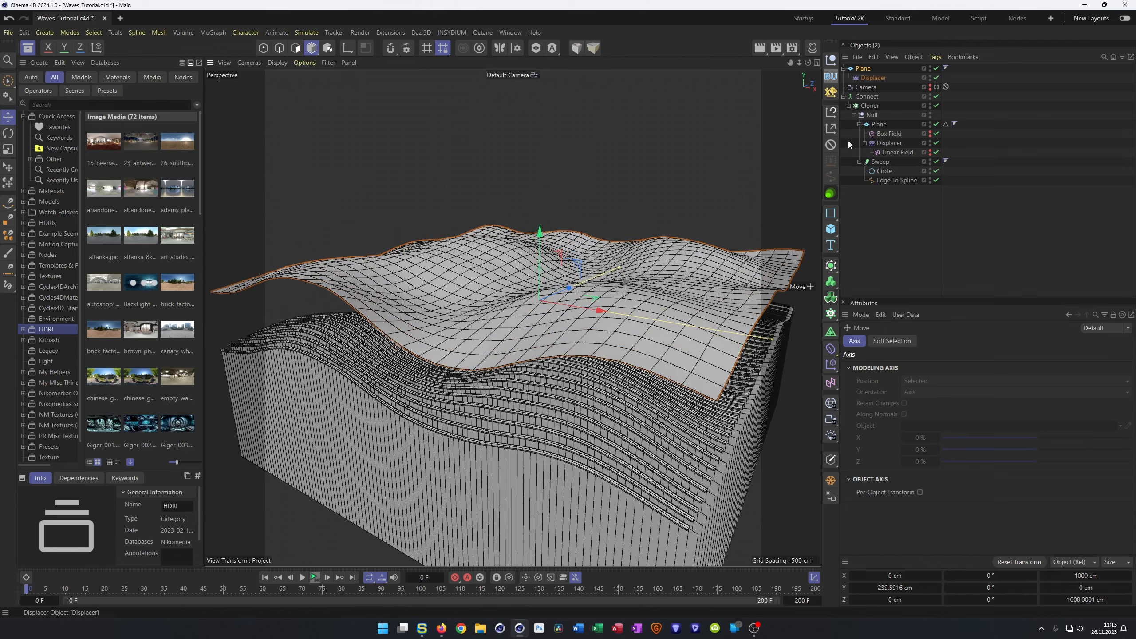
- Add a Sphere with a 20 cm radius and move it to the end of the object hierarchy
{"action": "left_click", "coordinate": [863, 70]}
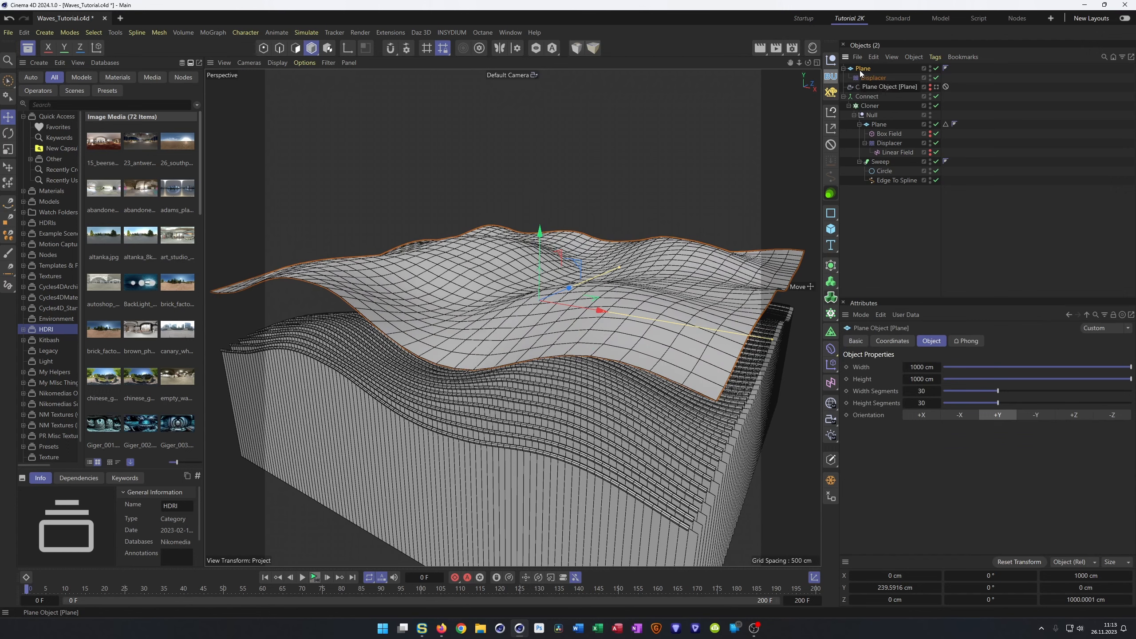
{"action": "left_click", "coordinate": [831, 228]}
{"action": "left_click", "coordinate": [935, 275]}
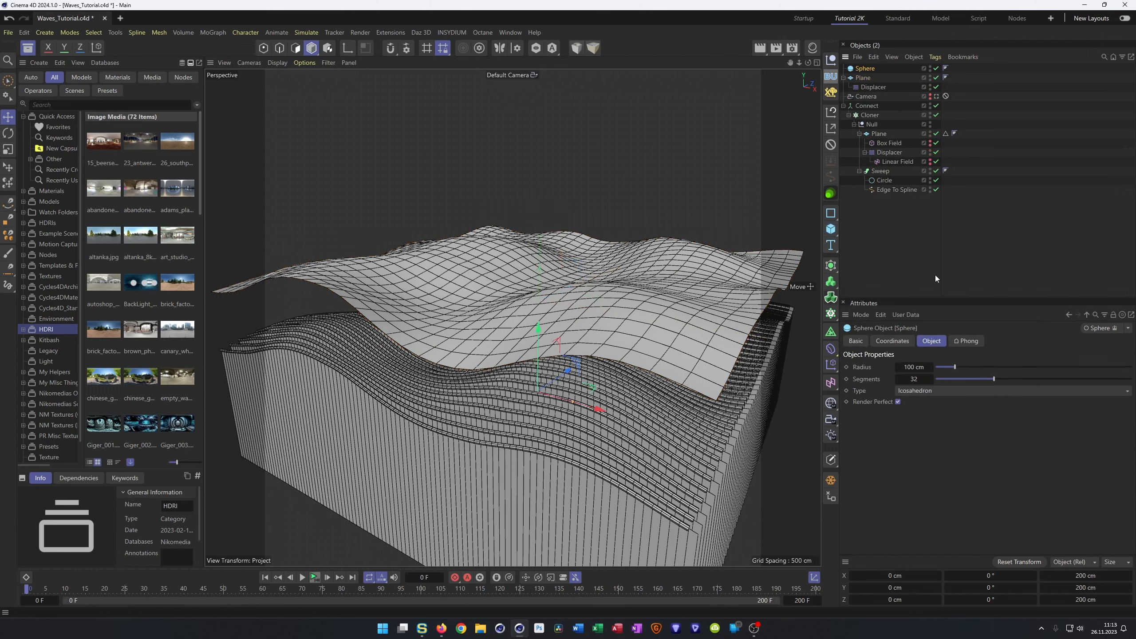
{"action": "left_click", "coordinate": [922, 368]}
{"action": "type", "text": "20"}
{"action": "key", "text": "Return"}
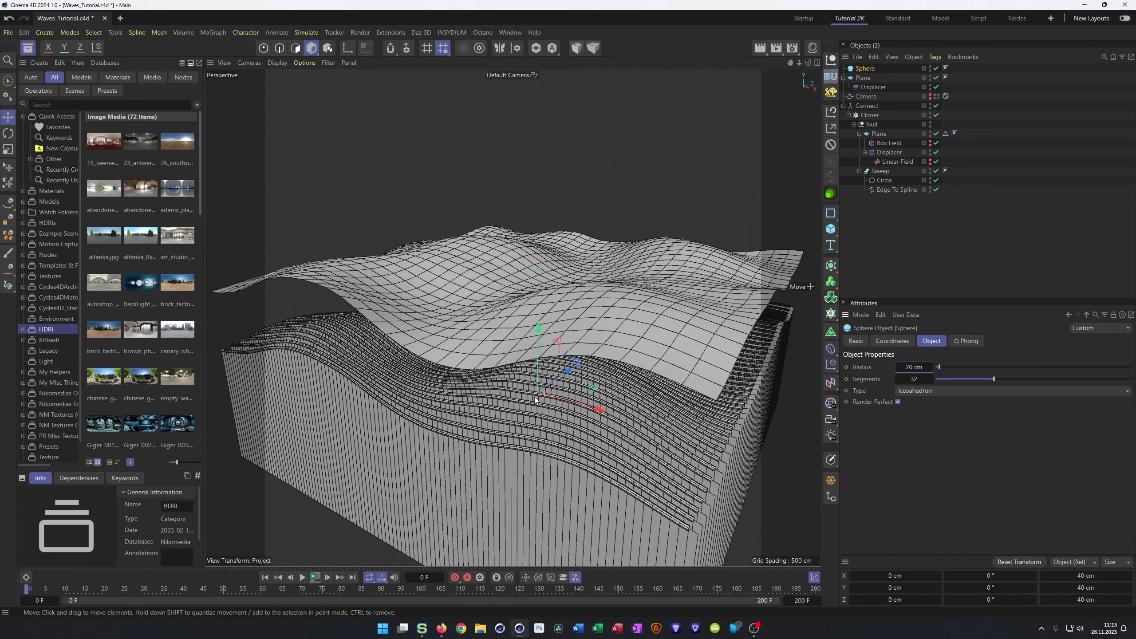
{"action": "left_click", "coordinate": [864, 69]}
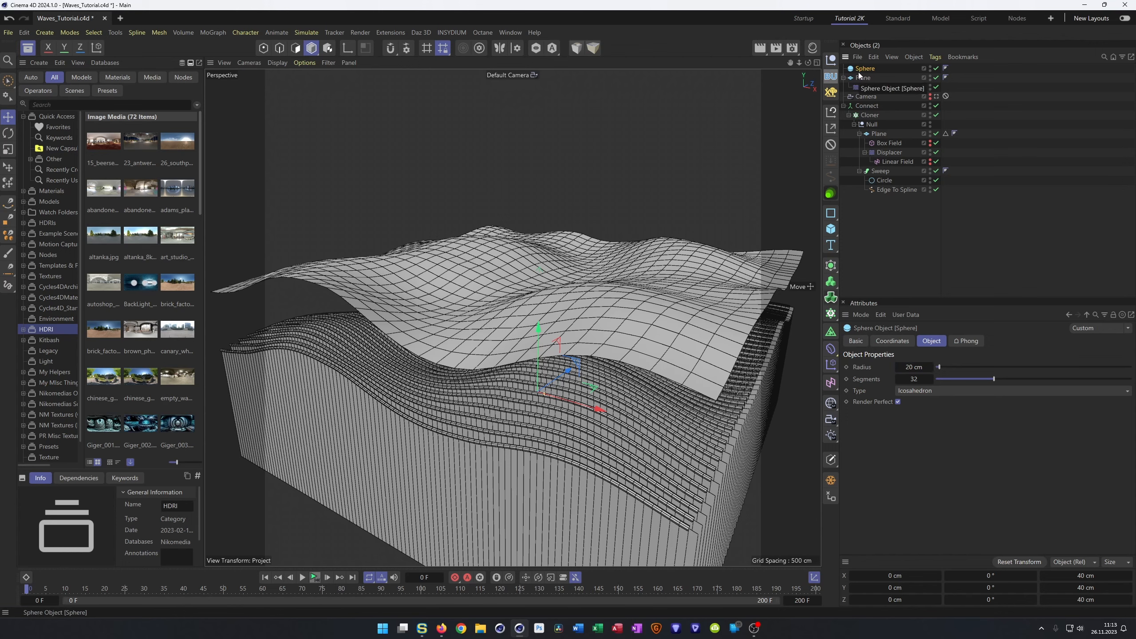
{"action": "left_click_drag", "start_coordinate": [864, 69], "coordinate": [865, 270]}
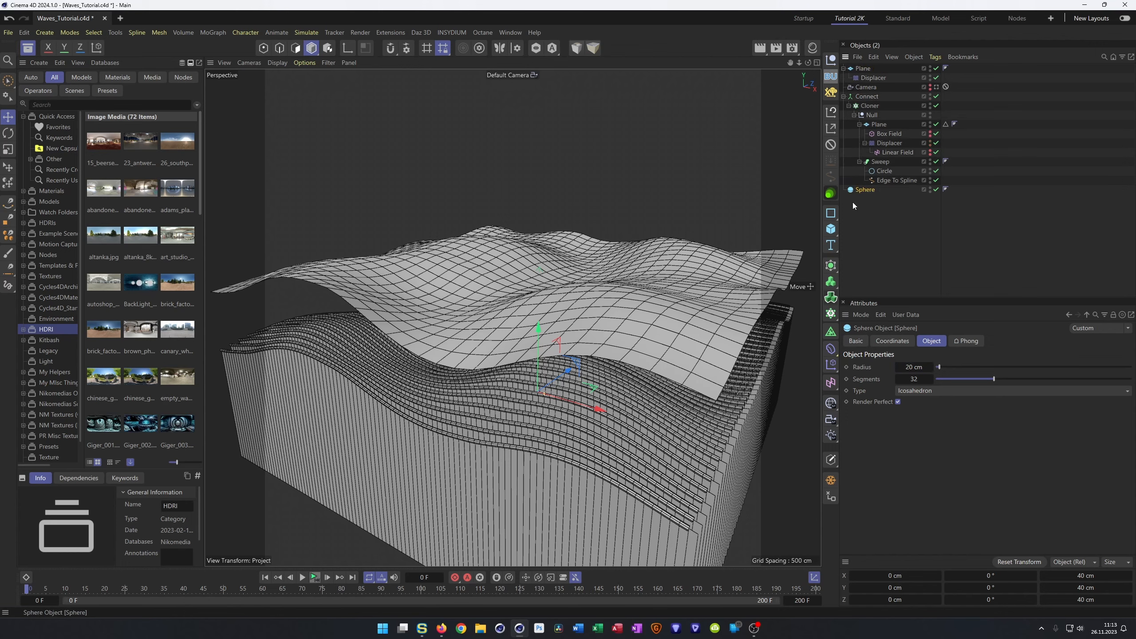
- Wrap the Sphere in a Cloner set to Object mode, and distribute the clones over the upper plane
{"action": "left_click", "coordinate": [830, 268]}
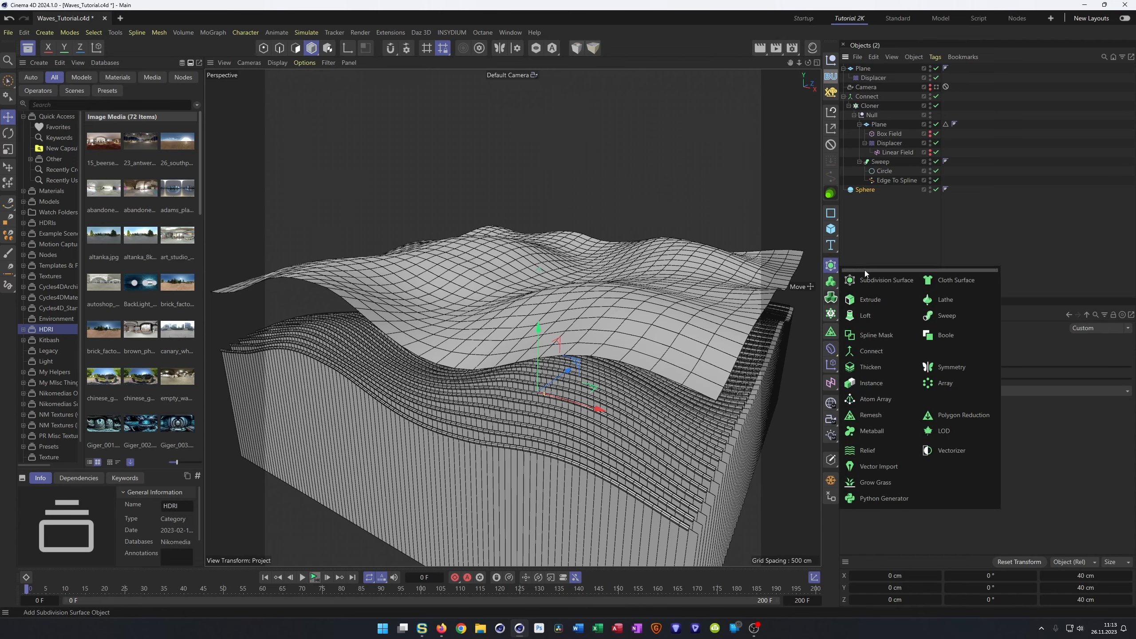
{"action": "left_click", "coordinate": [831, 314]}
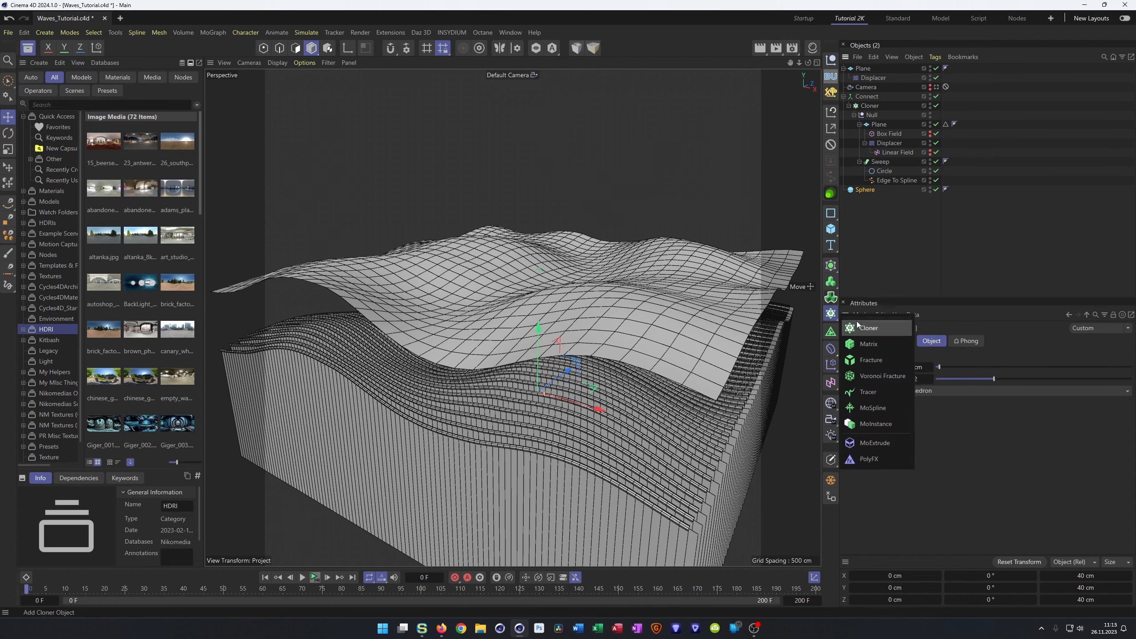
{"action": "left_click", "coordinate": [866, 326], "text": "alt"}
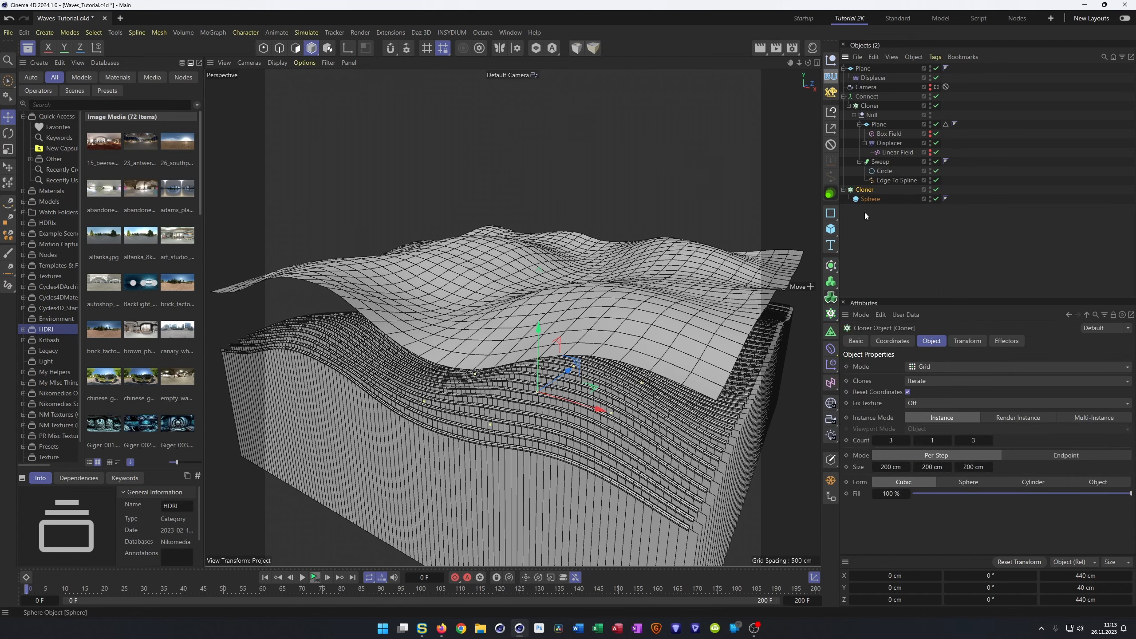
{"action": "left_click", "coordinate": [940, 367]}
{"action": "left_click", "coordinate": [1037, 379]}
{"action": "mouse_move", "coordinate": [867, 69]}
{"action": "left_mouse_down"}
{"action": "mouse_move", "coordinate": [865, 394]}
{"action": "mouse_move", "coordinate": [897, 444]}
{"action": "mouse_move", "coordinate": [938, 443]}
{"action": "left_mouse_up"}
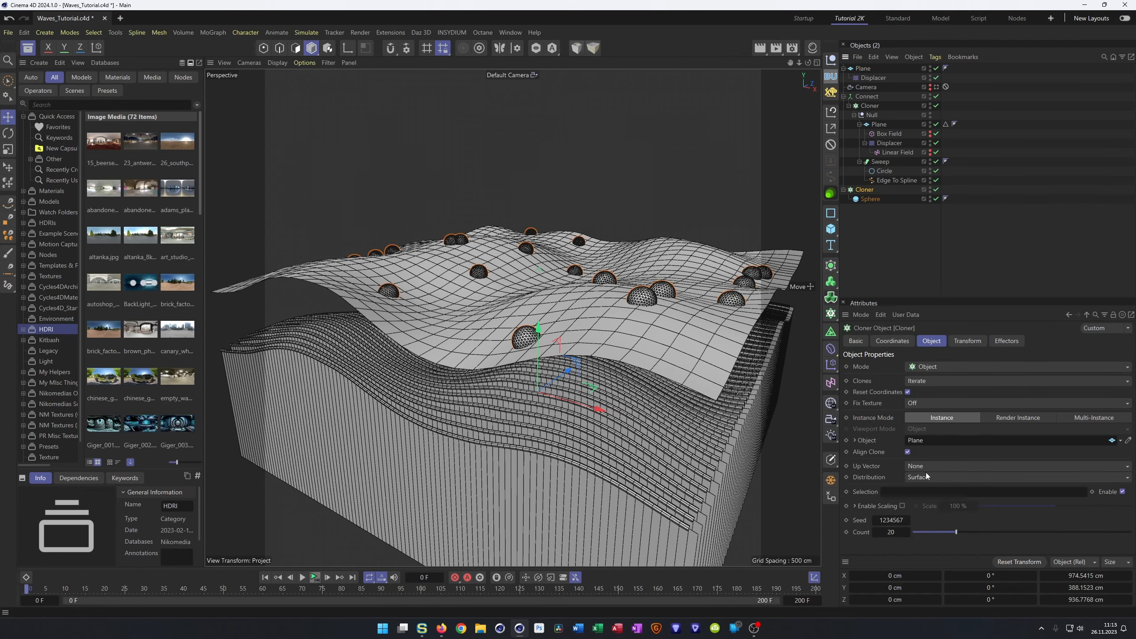
{"action": "mouse_move", "coordinate": [634, 297]}
{"action": "left_mouse_down", "text": "alt"}
{"action": "mouse_move", "coordinate": [630, 274]}
{"action": "mouse_move", "coordinate": [626, 287]}
{"action": "mouse_move", "coordinate": [526, 219]}
{"action": "left_mouse_up", "text": "alt"}
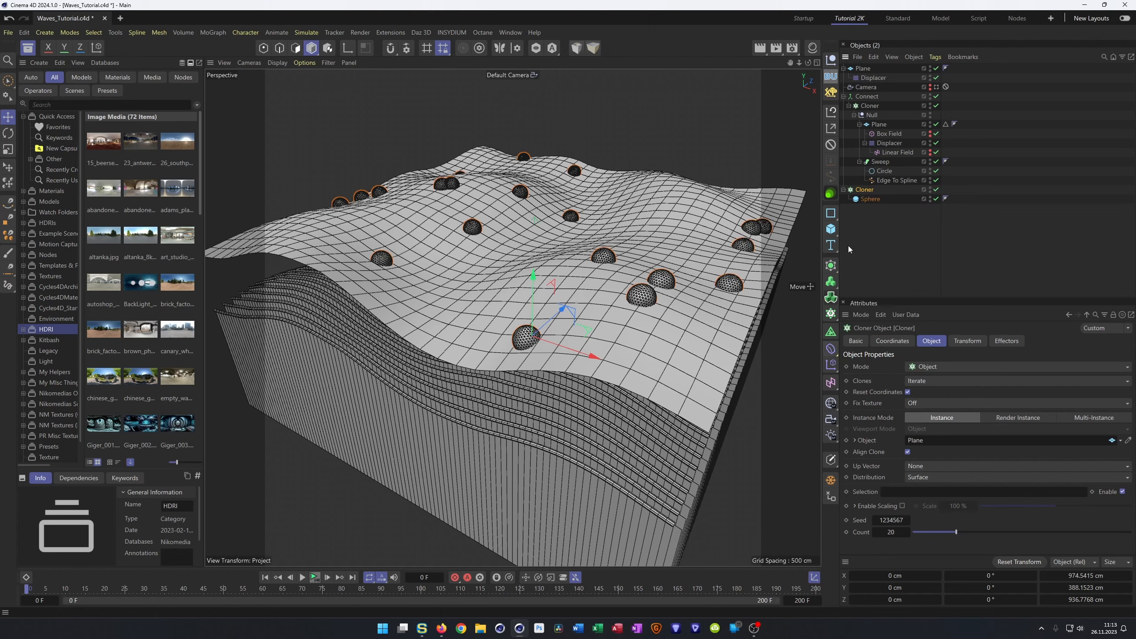
- Add a Random effector to the sphere Cloner and move it out of the Cloner to the level above
{"action": "left_click", "coordinate": [833, 366]}
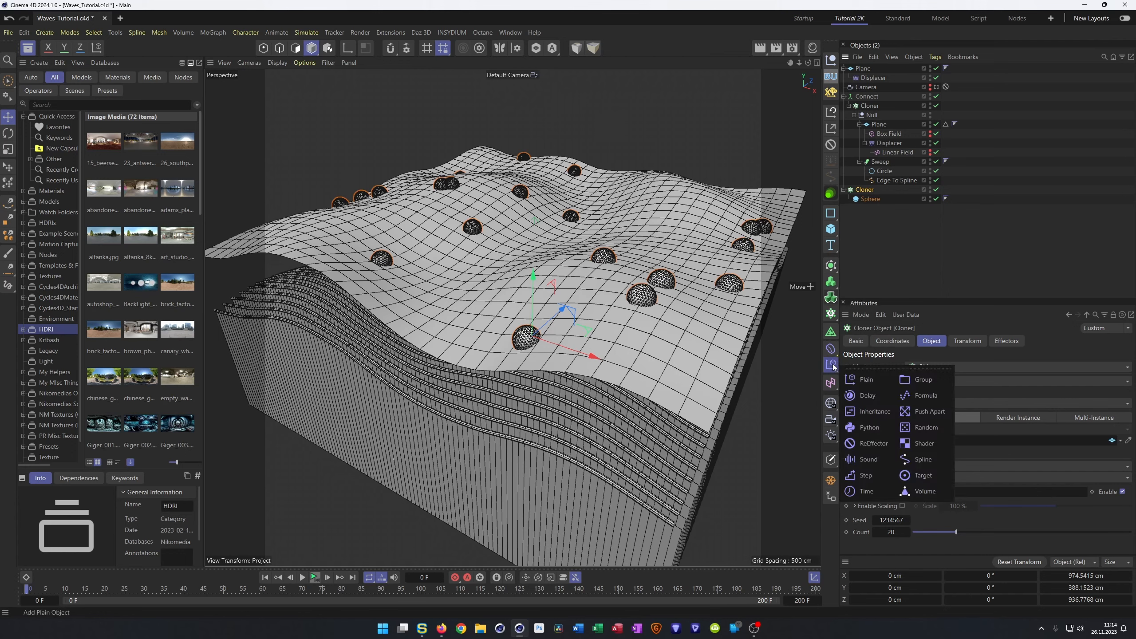
{"action": "left_click", "coordinate": [921, 428]}
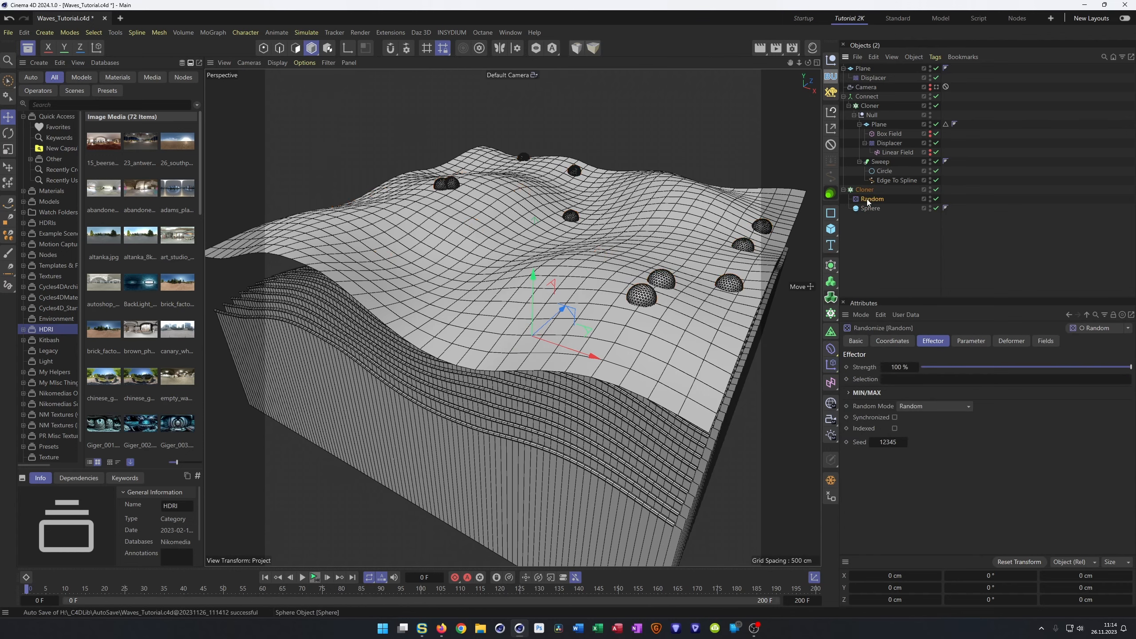
{"action": "left_click_drag", "start_coordinate": [868, 202], "coordinate": [860, 190]}
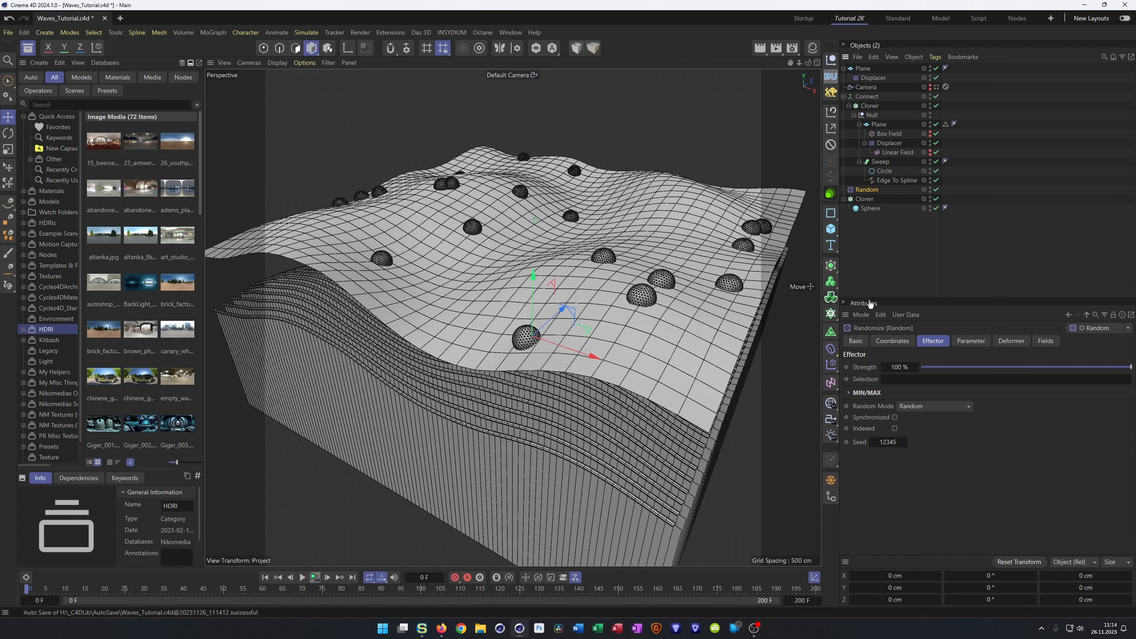
- Enable Scale and Uniform Scale on the Random effector and set the scale to -0.9
{"action": "left_click", "coordinate": [970, 341]}
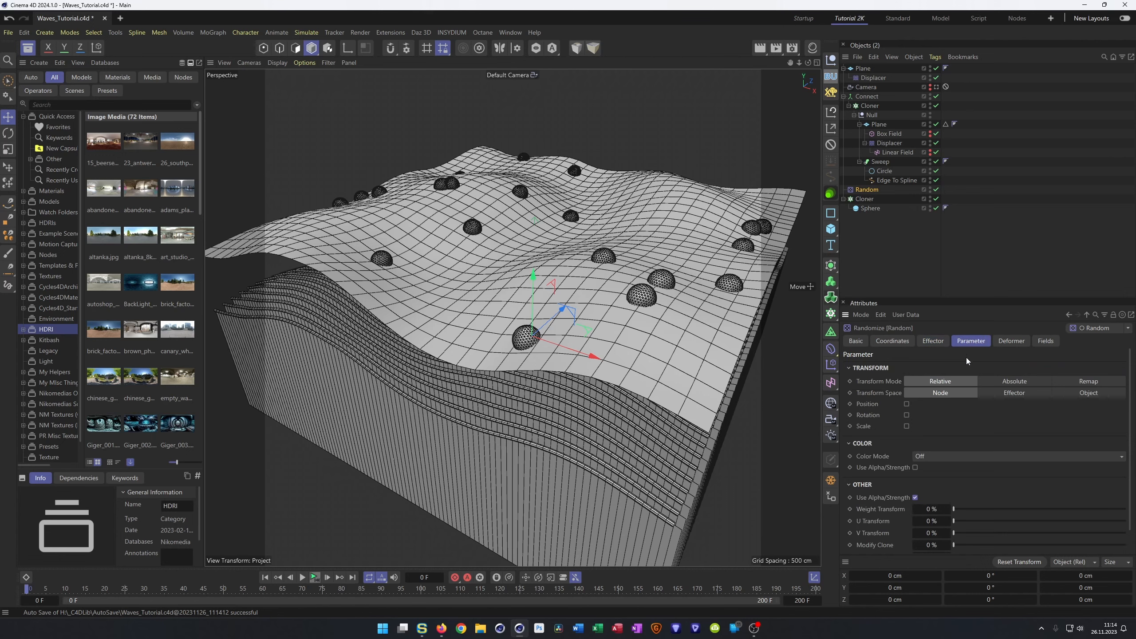
{"action": "left_click", "coordinate": [907, 425]}
{"action": "left_click", "coordinate": [907, 437]}
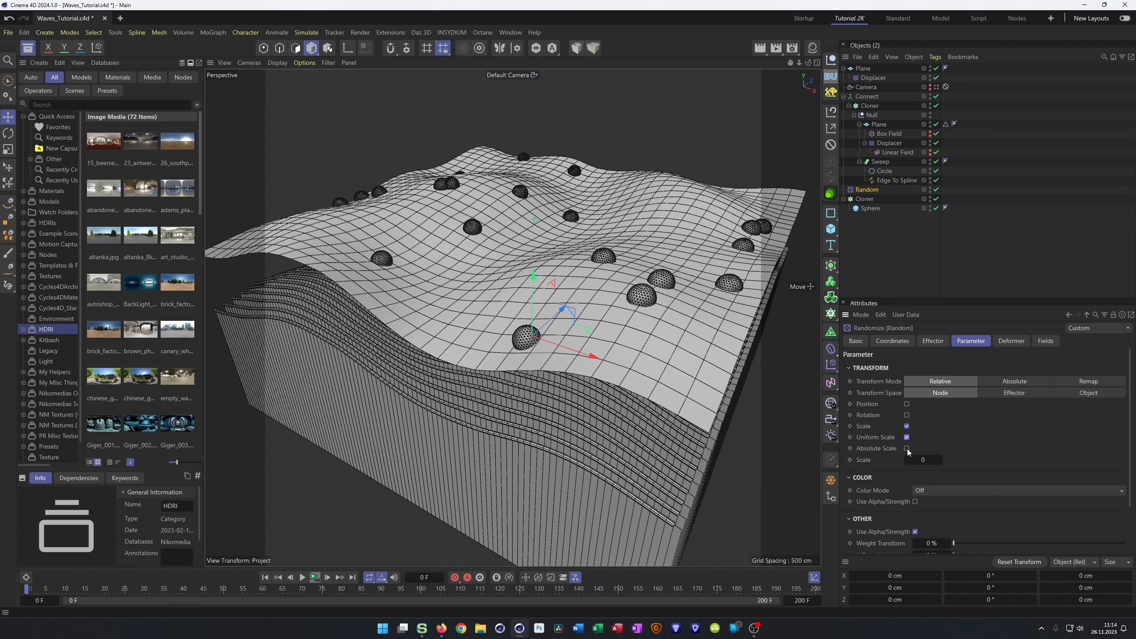
{"action": "left_click_drag", "start_coordinate": [921, 461], "coordinate": [927, 461]}
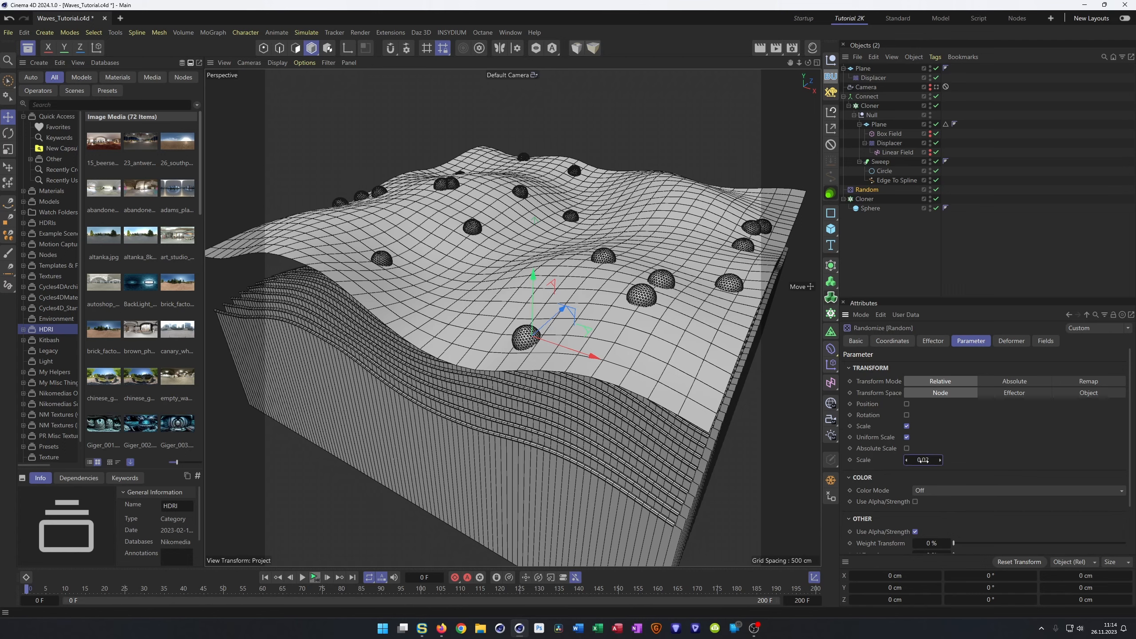
{"action": "type", "text": "-,9"}
{"action": "key", "text": "Return"}
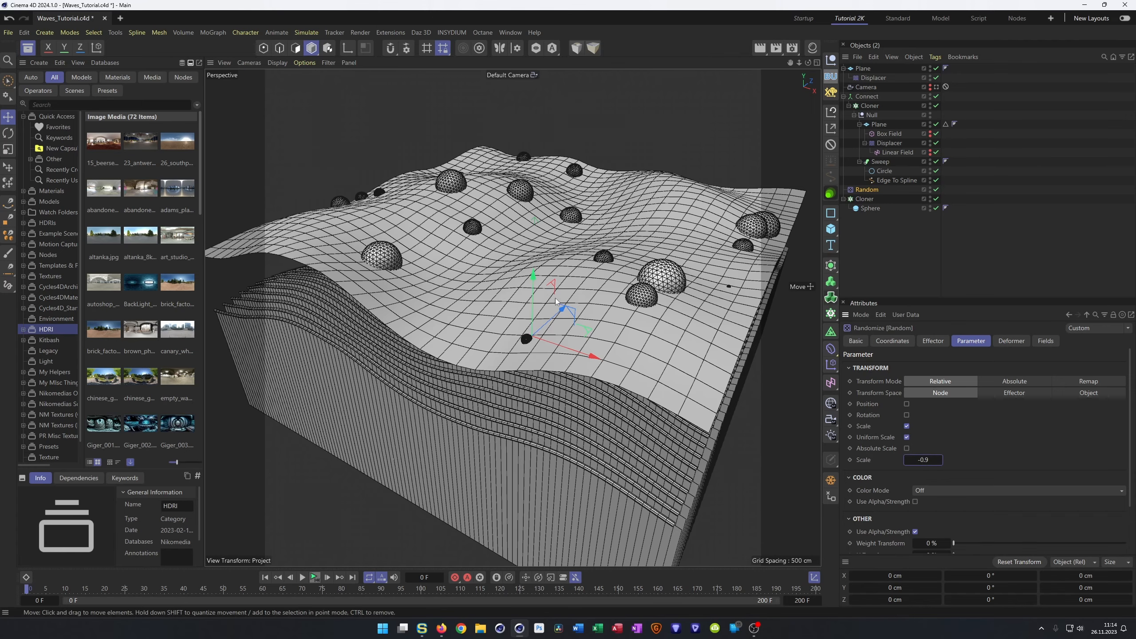
{"action": "right_click_drag", "start_coordinate": [512, 341], "coordinate": [474, 334], "text": "alt"}
{"action": "left_click_drag", "start_coordinate": [435, 254], "coordinate": [447, 227], "text": "alt"}
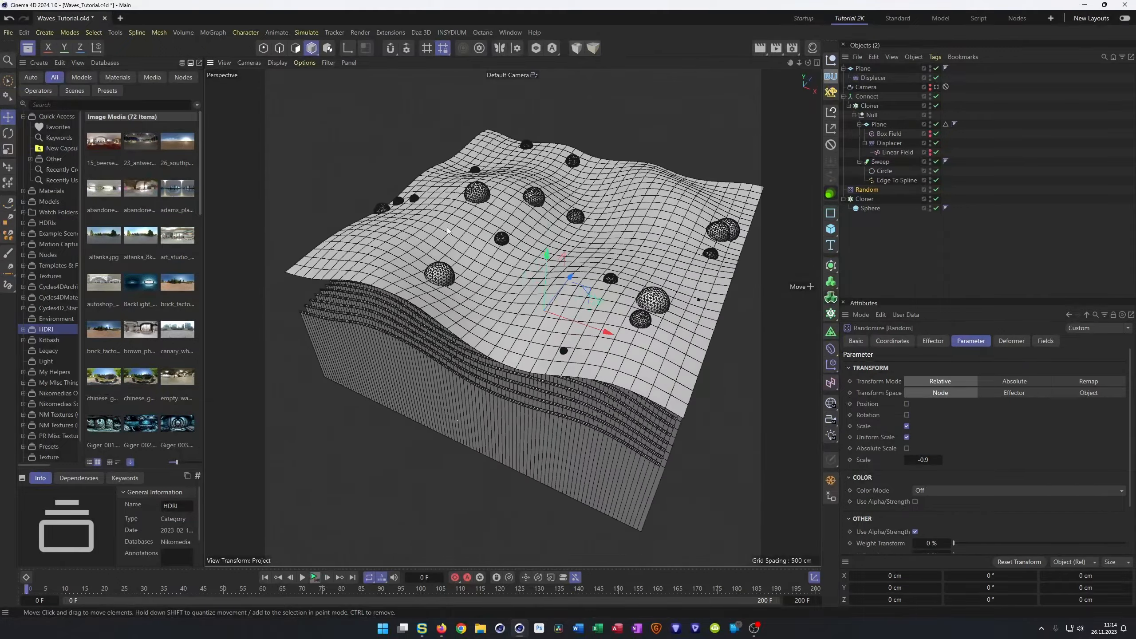
- Set the sphere Cloner's count to 40 and its seed to 1234573
{"action": "scroll", "coordinate": [739, 236], "scroll_direction": "up", "scroll_amount": 3}
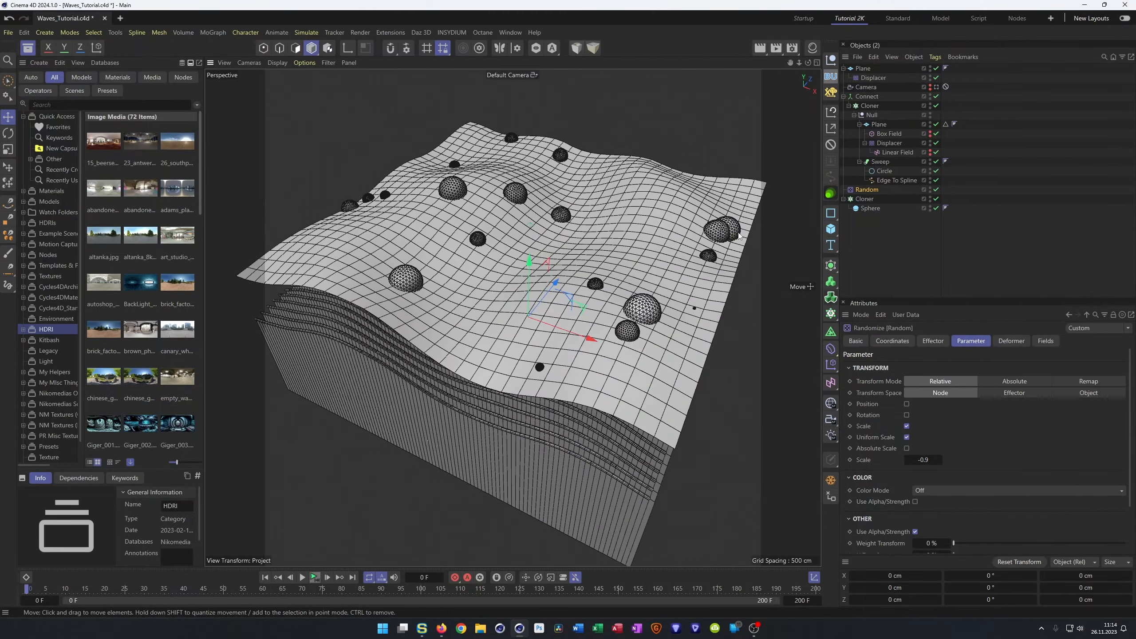
{"action": "left_click", "coordinate": [933, 340]}
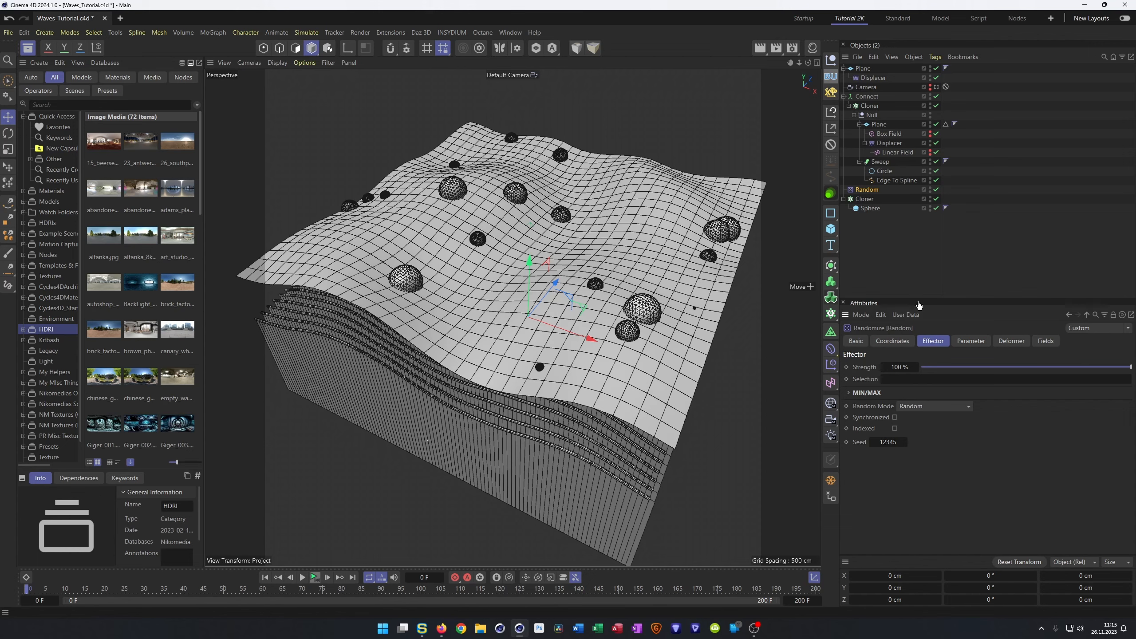
{"action": "left_click", "coordinate": [866, 198]}
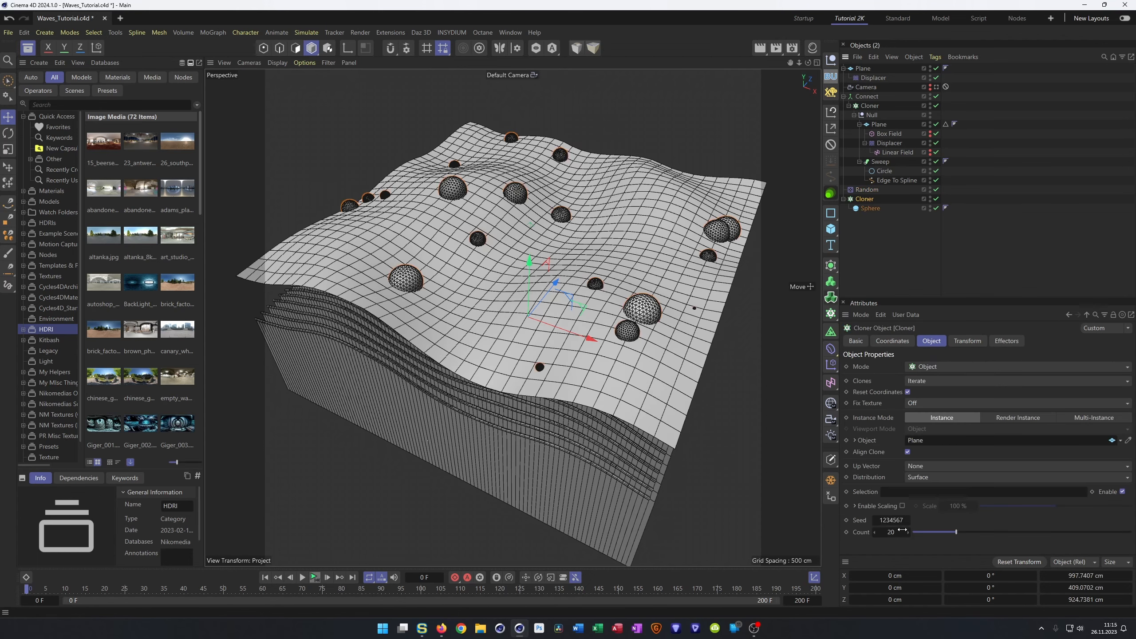
{"action": "key", "text": "Return"}
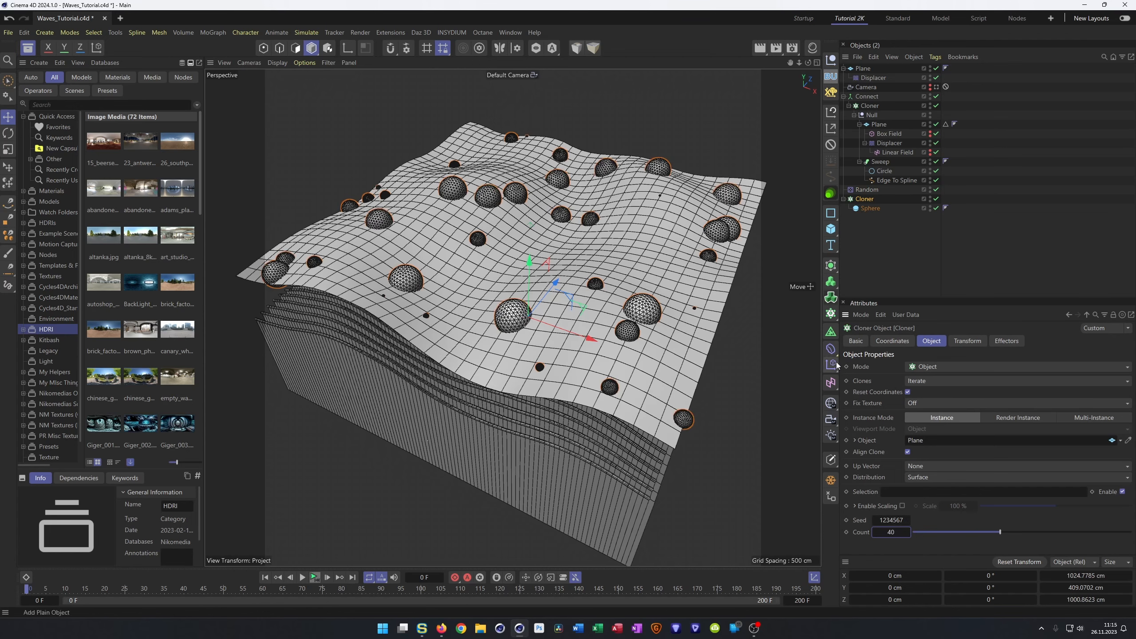
{"action": "left_click", "coordinate": [908, 521]}
{"action": "left_click", "coordinate": [908, 521]}
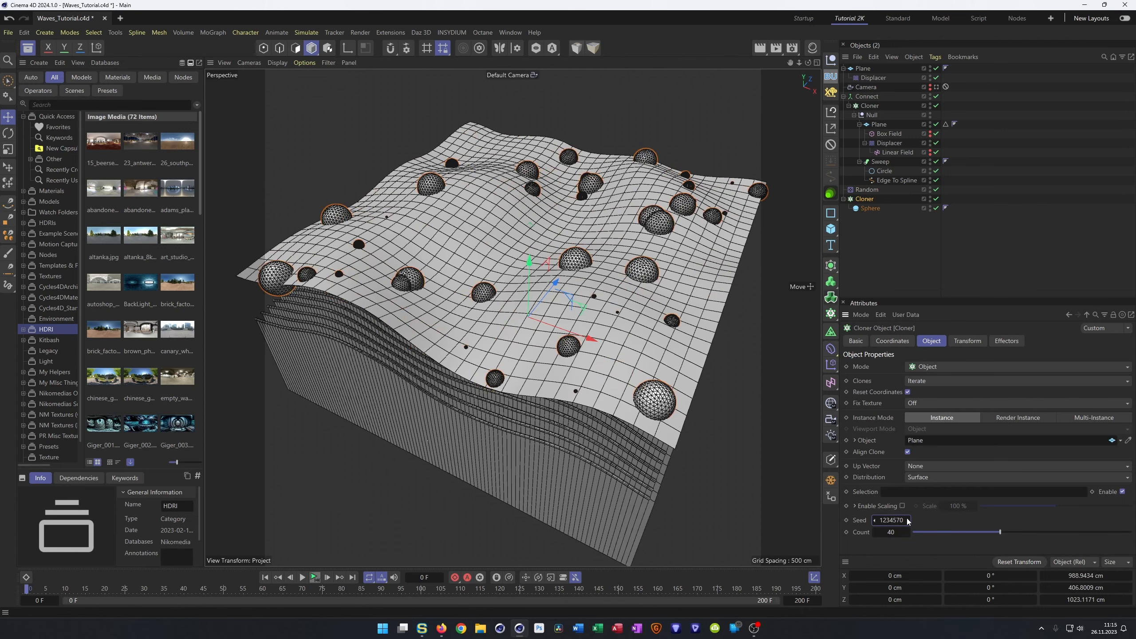
{"action": "left_click", "coordinate": [908, 520]}
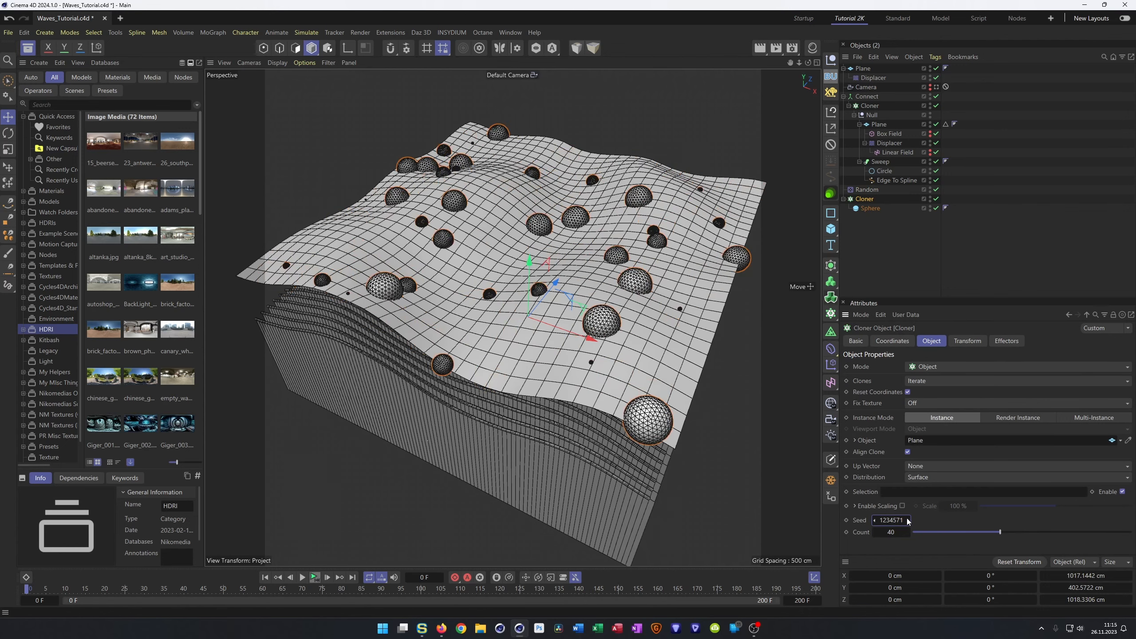
{"action": "left_click", "coordinate": [908, 521]}
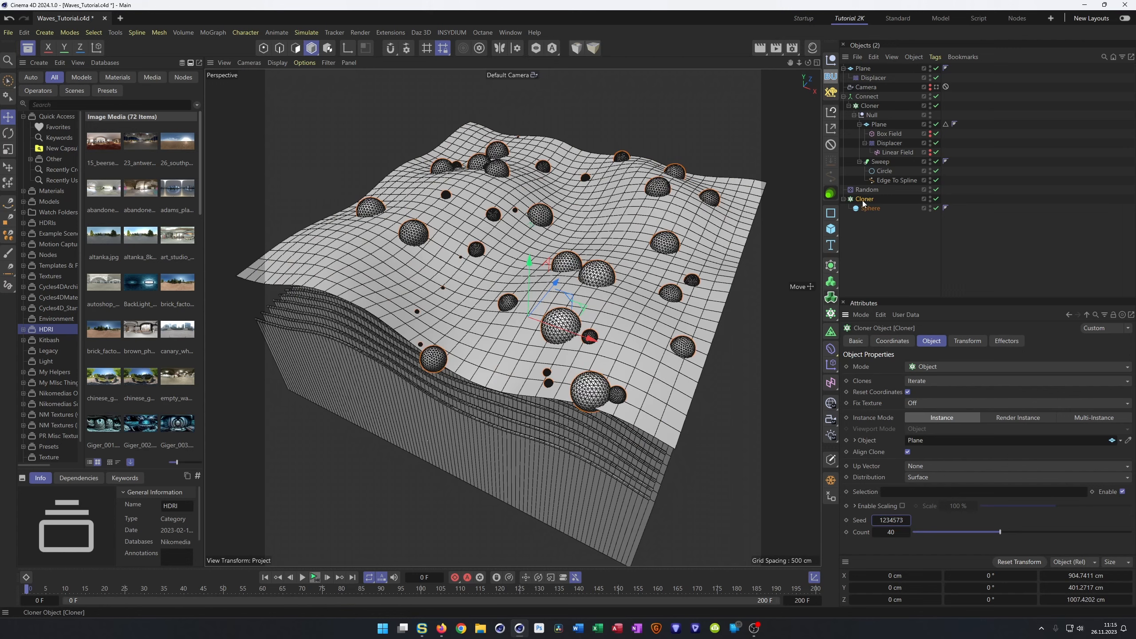
- Add a Push Apart effector to the sphere Cloner and set its radius to 25 cm
{"action": "left_click", "coordinate": [833, 367]}
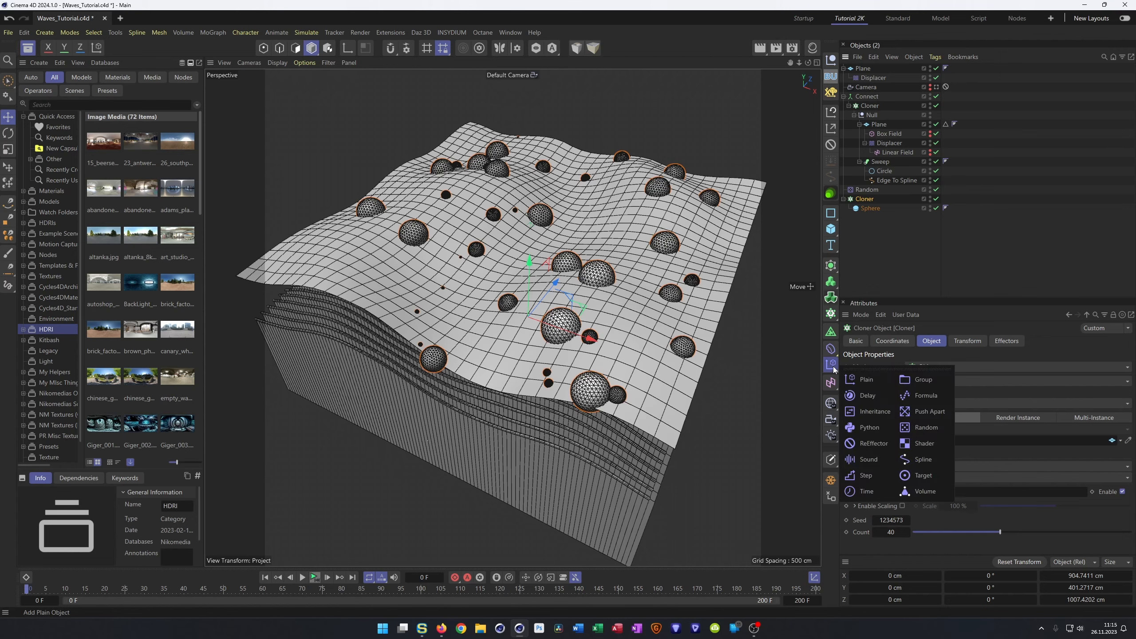
{"action": "left_click", "coordinate": [927, 412]}
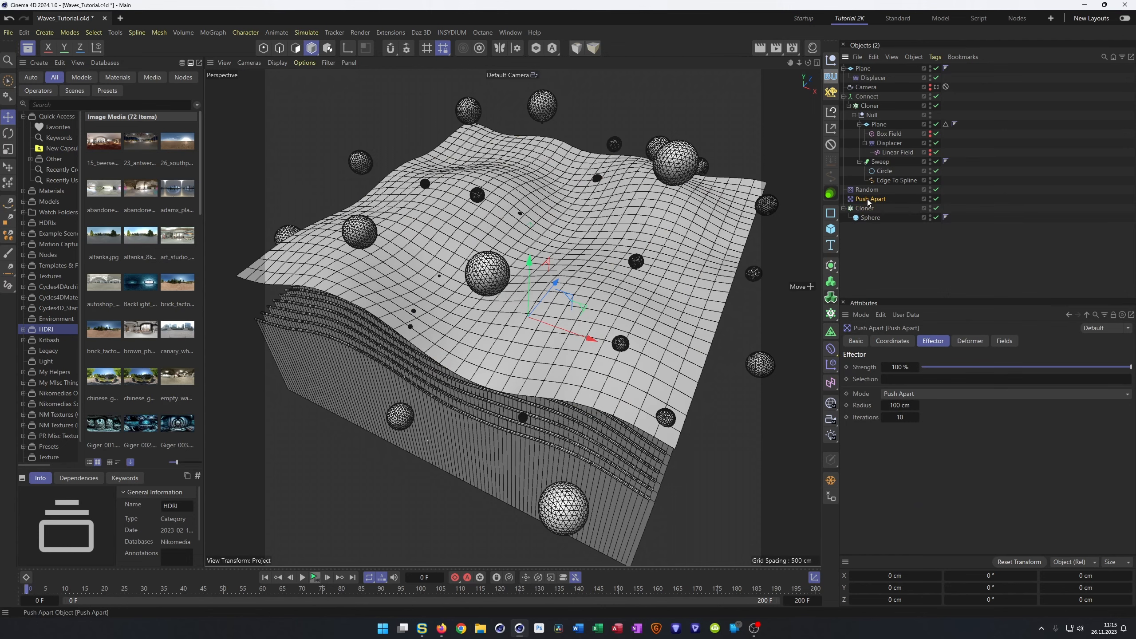
{"action": "type", "text": "20"}
{"action": "key", "text": "Return"}
{"action": "left_click_drag", "start_coordinate": [515, 313], "coordinate": [542, 291], "text": "alt"}
{"action": "scroll", "coordinate": [515, 313], "scroll_direction": "up", "scroll_amount": 3}
{"action": "left_click", "coordinate": [917, 406]}
{"action": "left_click", "coordinate": [917, 405]}
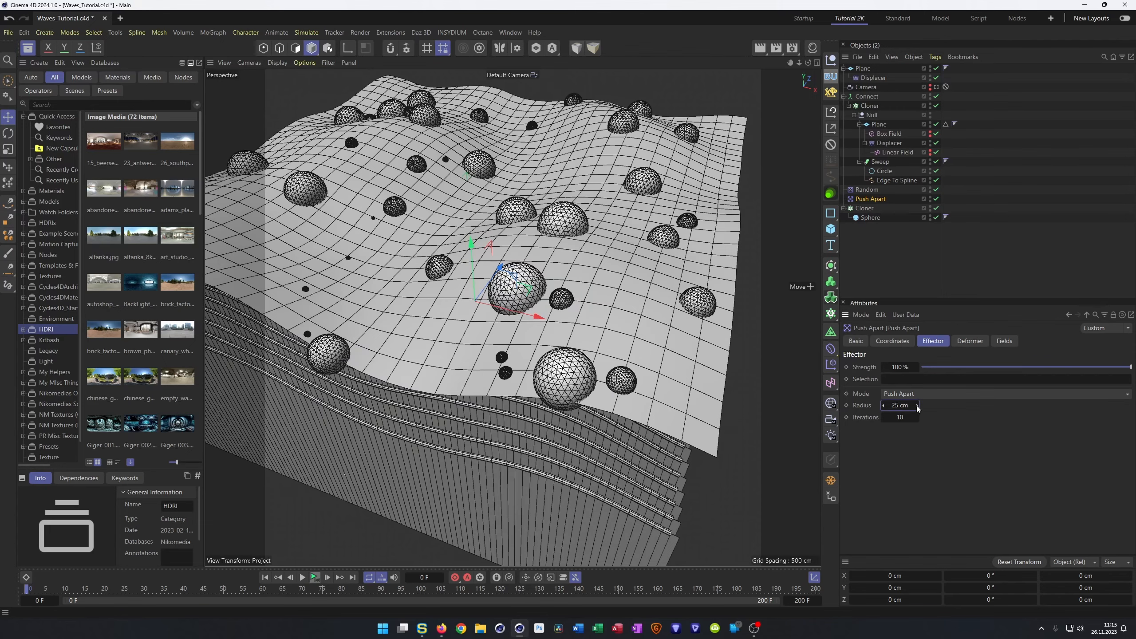
{"action": "scroll", "coordinate": [507, 326], "scroll_direction": "down", "scroll_amount": 5}
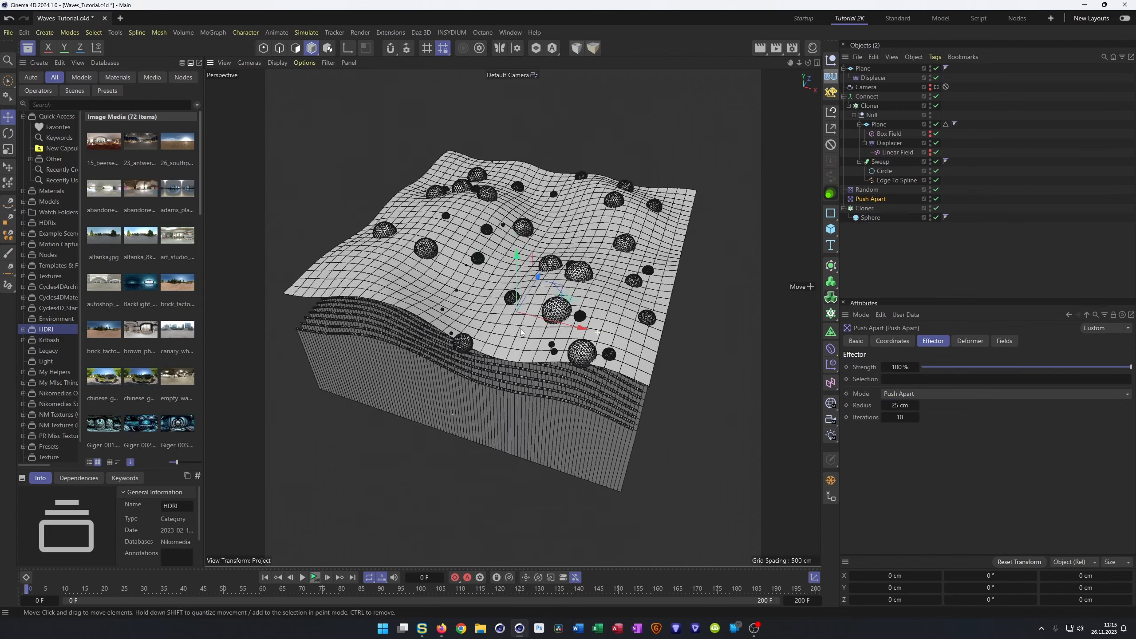
- Hide the upper Plane in the viewport and the render so only its sphere clones show above the waves
{"action": "left_click_drag", "start_coordinate": [507, 326], "coordinate": [532, 329], "text": "alt"}
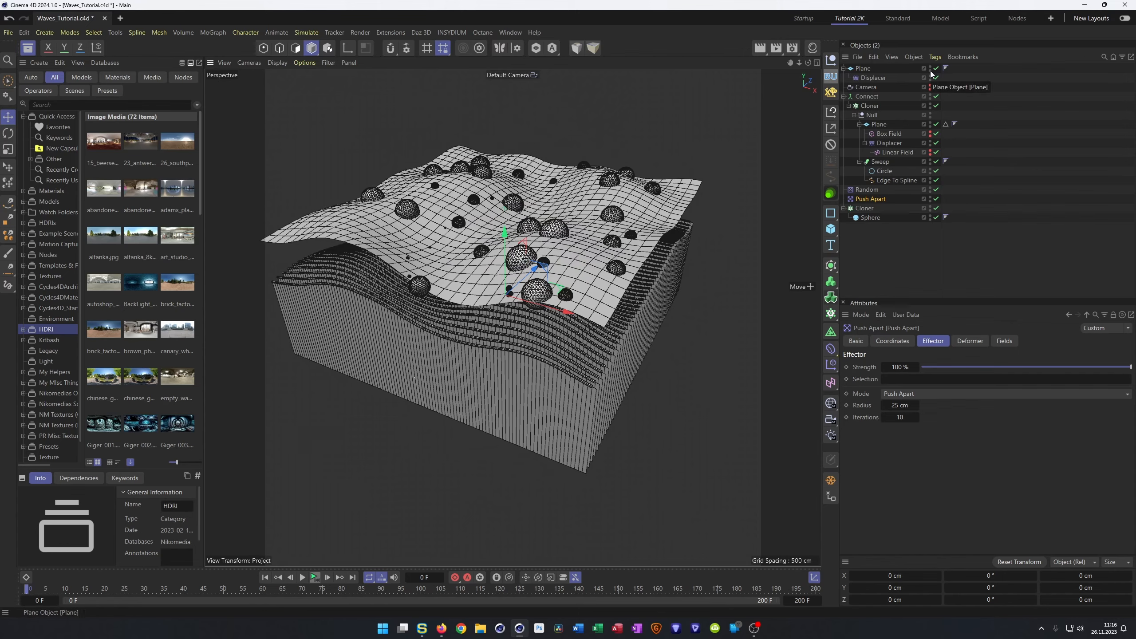
{"action": "left_click", "coordinate": [930, 71], "text": "alt"}
{"action": "middle_click_drag", "start_coordinate": [543, 223], "coordinate": [575, 282], "text": "alt"}
{"action": "left_click_drag", "start_coordinate": [575, 282], "coordinate": [571, 305], "text": "alt"}
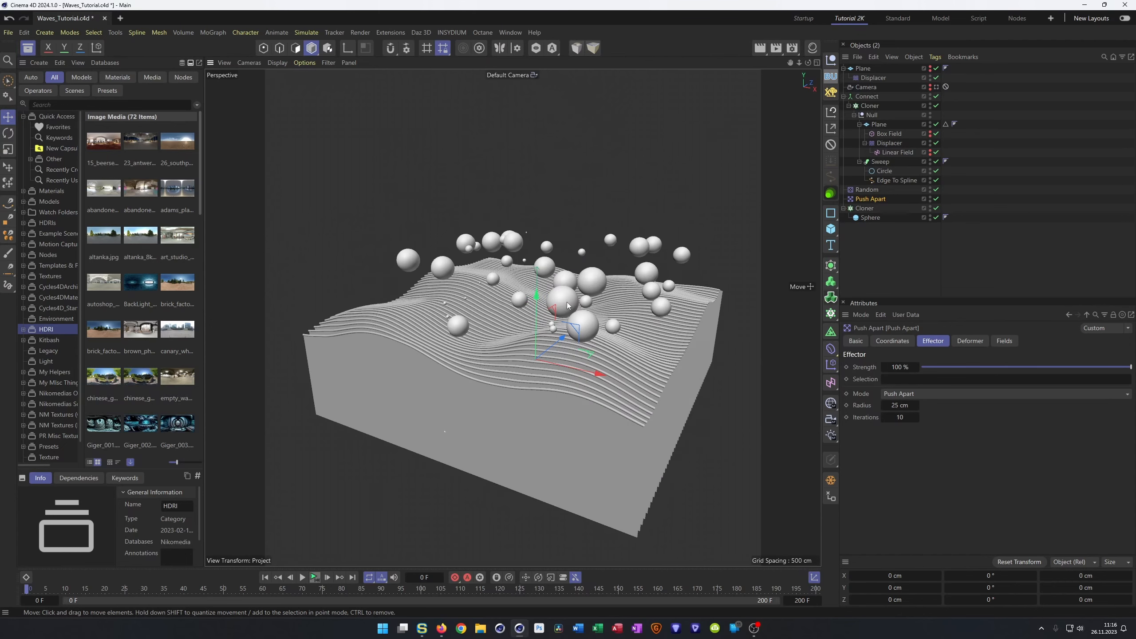
{"action": "scroll", "coordinate": [570, 306], "scroll_direction": "up", "scroll_amount": 2}
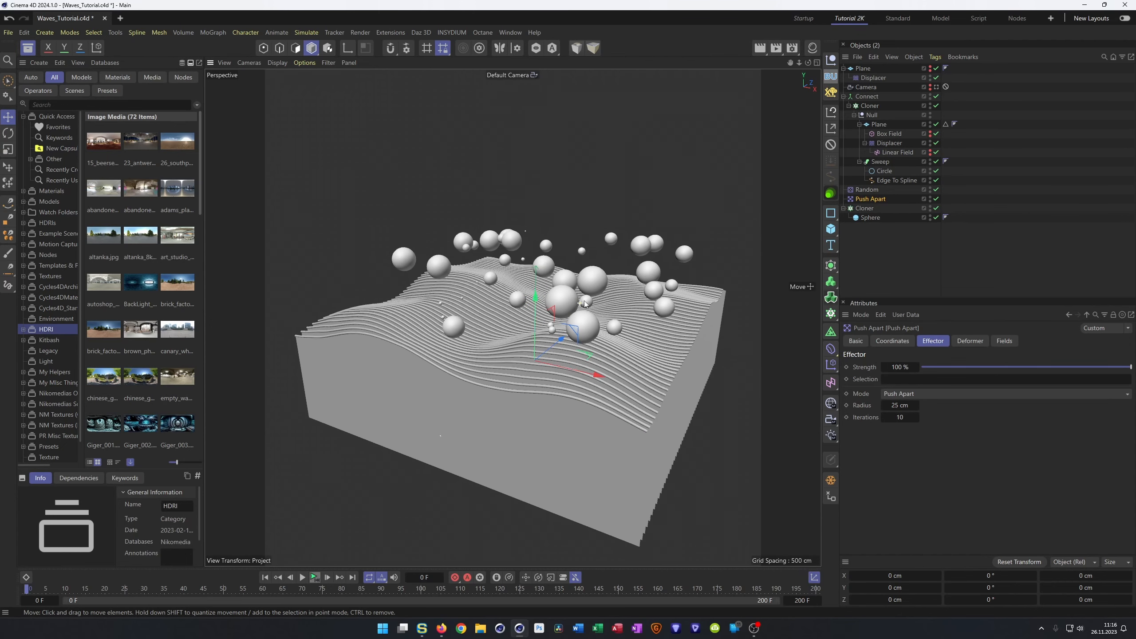
- Look through the scene Camera and play the animation to check how the spheres move above the waves
{"action": "left_click", "coordinate": [936, 88]}
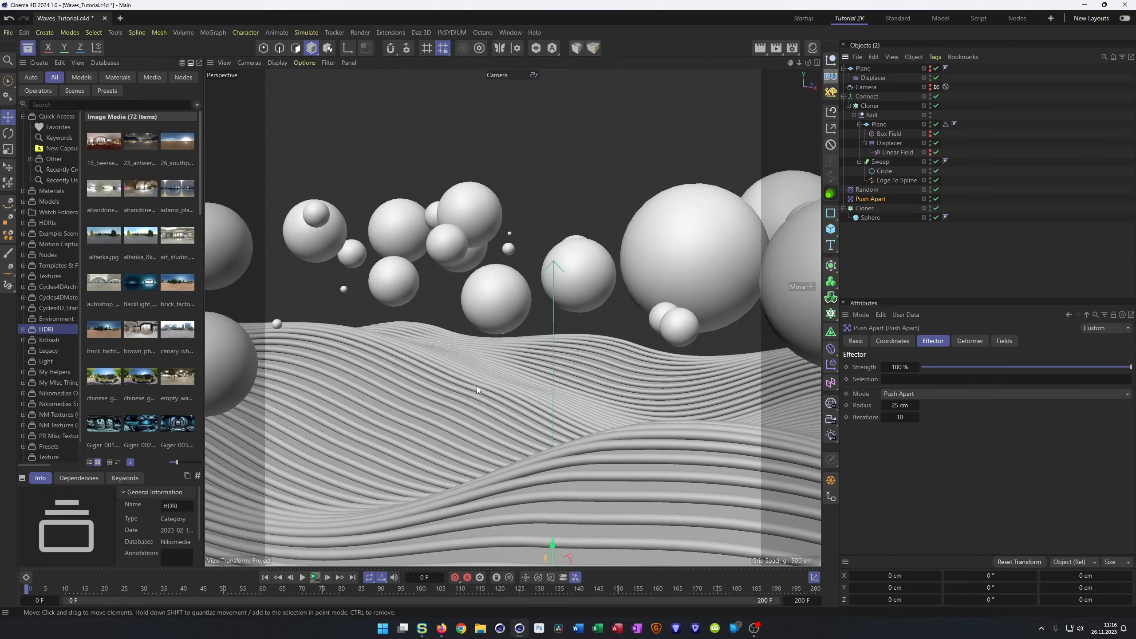
{"action": "left_click", "coordinate": [315, 578]}
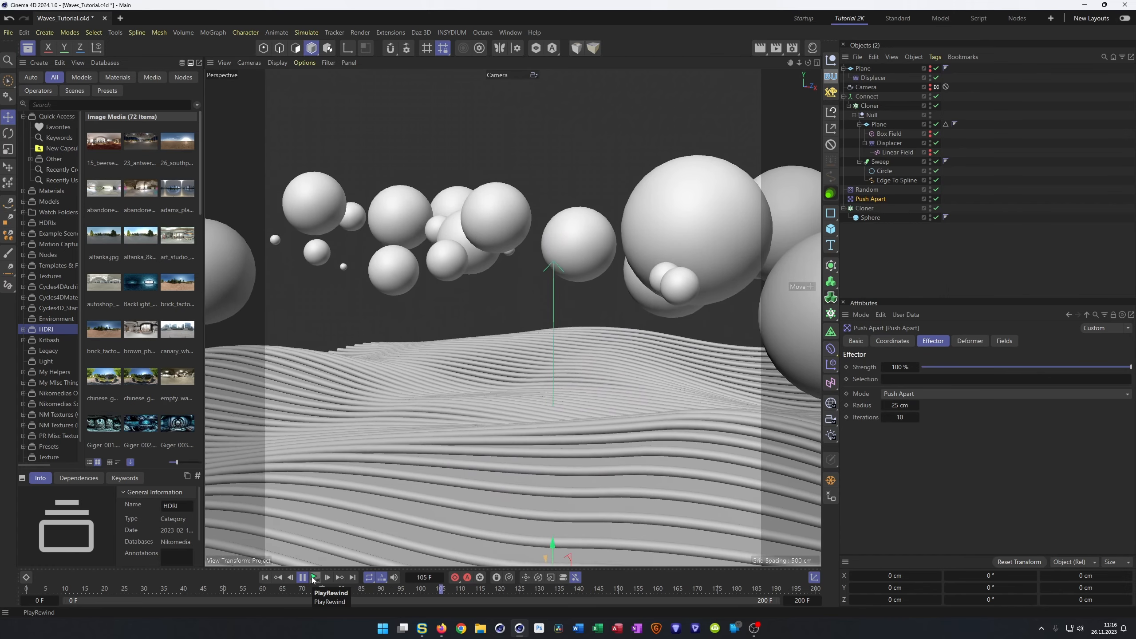
{"action": "left_click", "coordinate": [314, 578]}
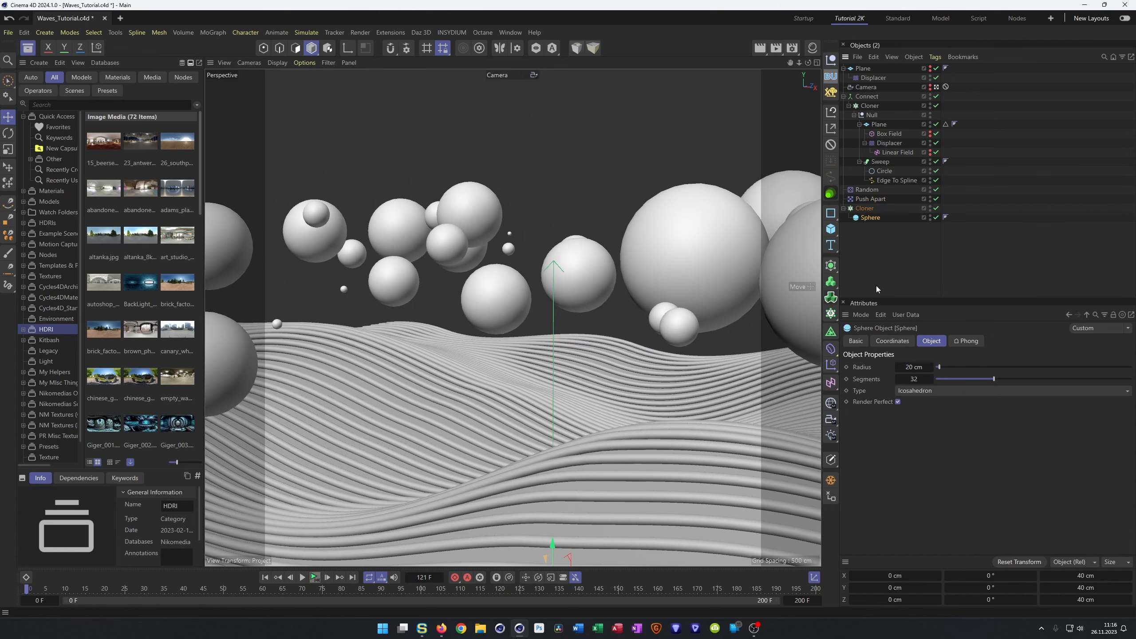
- Set the cloned Sphere's radius to 10 cm
{"action": "left_click", "coordinate": [919, 370]}
{"action": "type", "text": "10"}
{"action": "key", "text": "Return"}
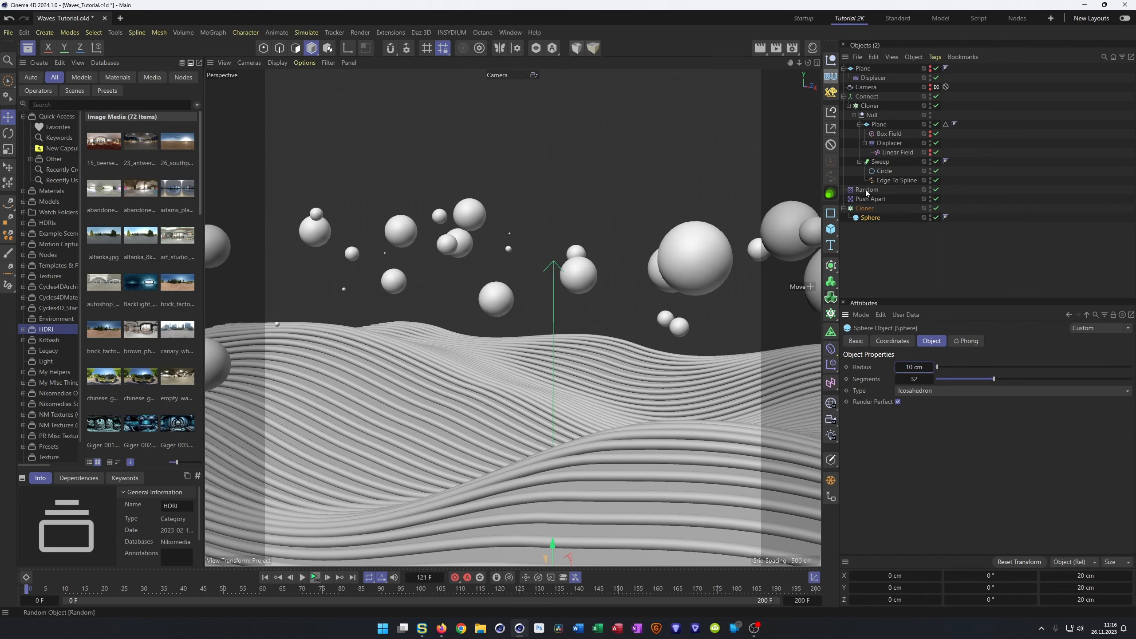
- Enable Position on the Random effector, keeping X and Y at 0 cm and setting Z to 25 cm
{"action": "left_click", "coordinate": [972, 341]}
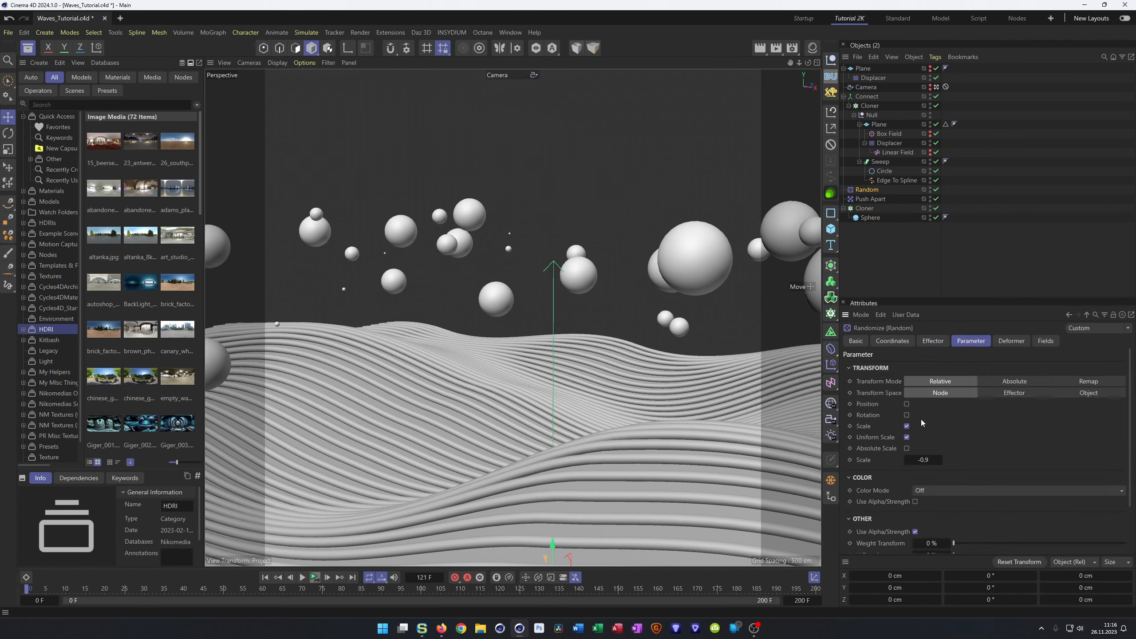
{"action": "left_click", "coordinate": [907, 405]}
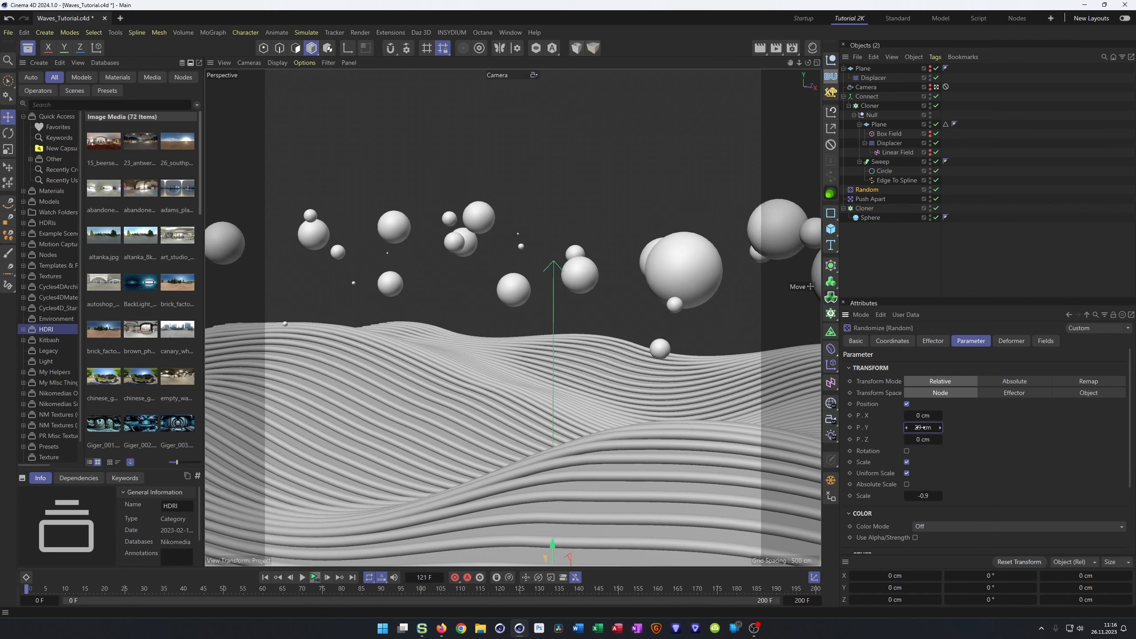
{"action": "right_click", "coordinate": [941, 427]}
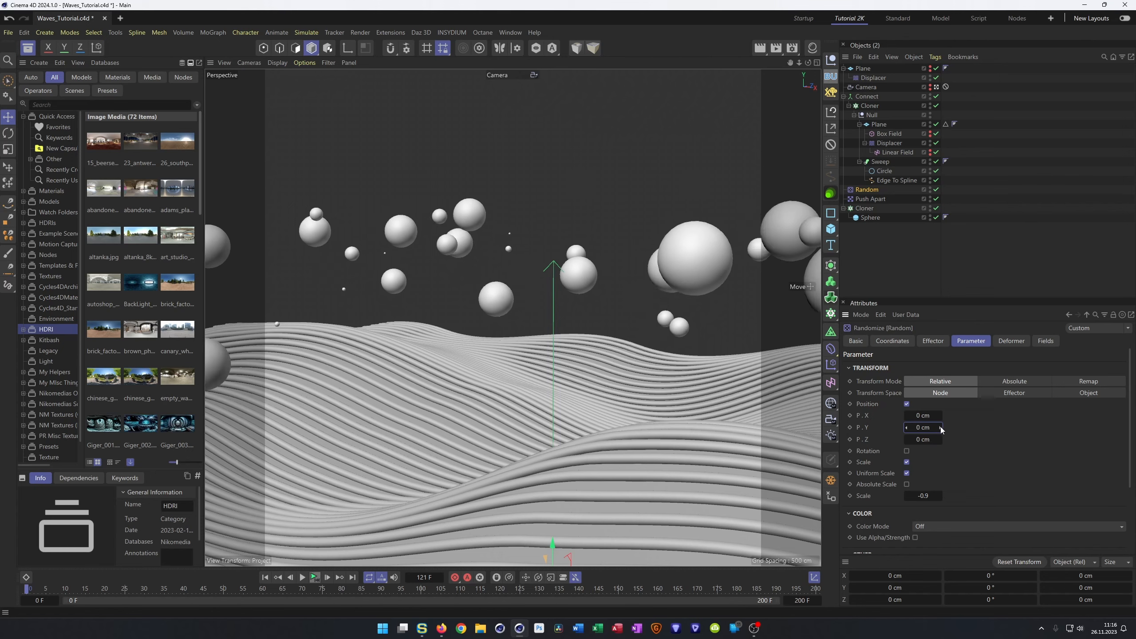
{"action": "left_click_drag", "start_coordinate": [920, 440], "coordinate": [938, 440]}
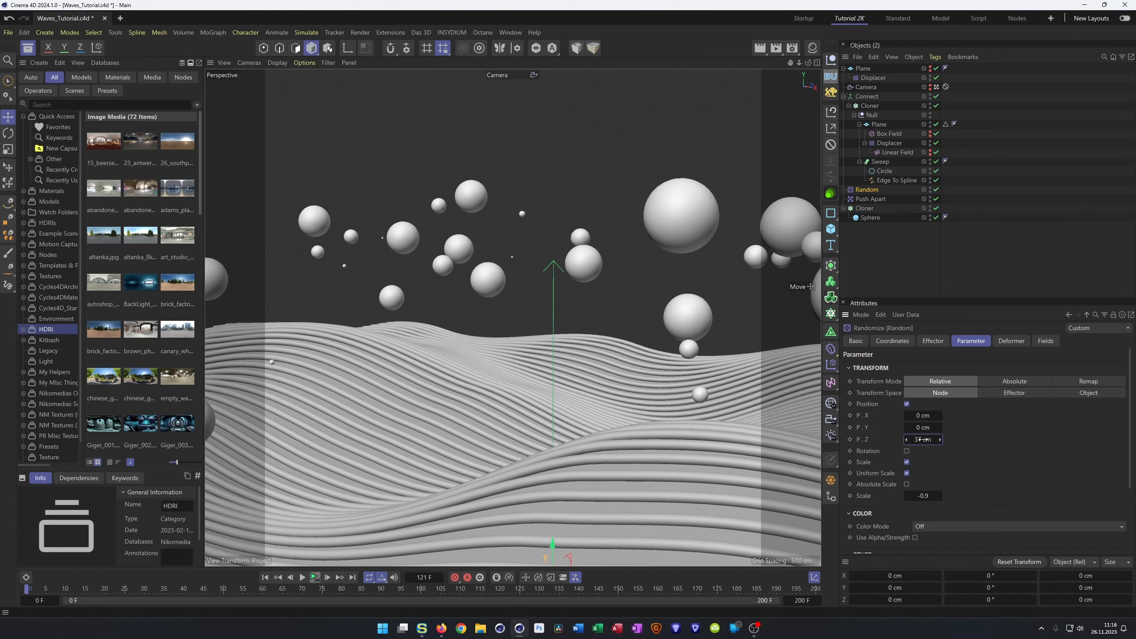
{"action": "type", "text": "25"}
{"action": "key", "text": "Return"}
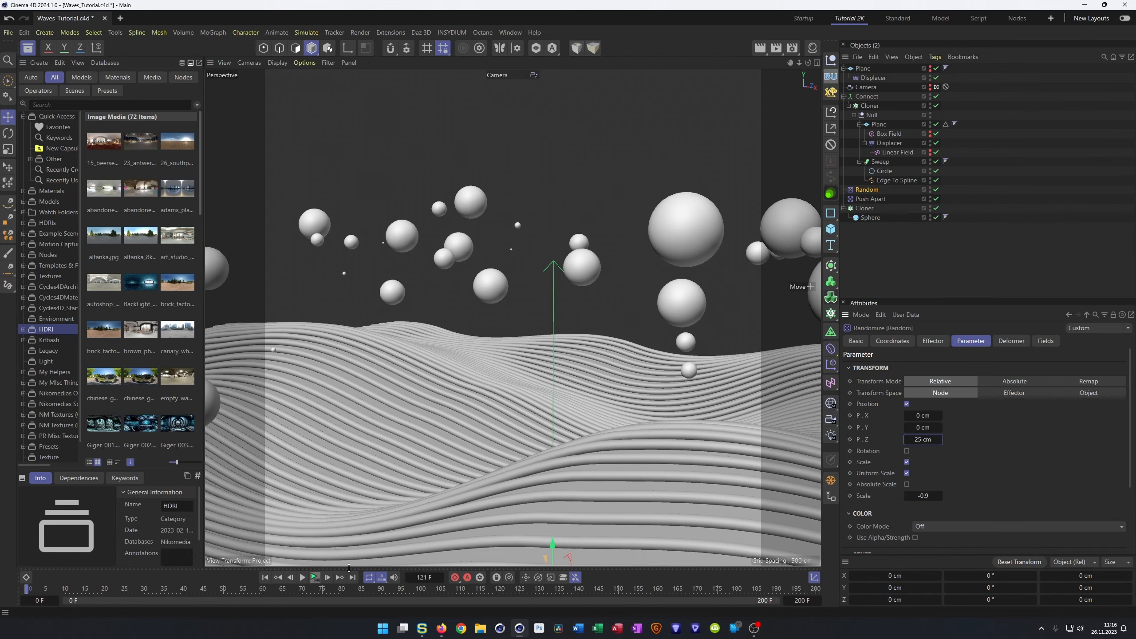
- Play the animation and set the Random effector's X and Y position offsets to 10 cm each
{"action": "left_click", "coordinate": [315, 578]}
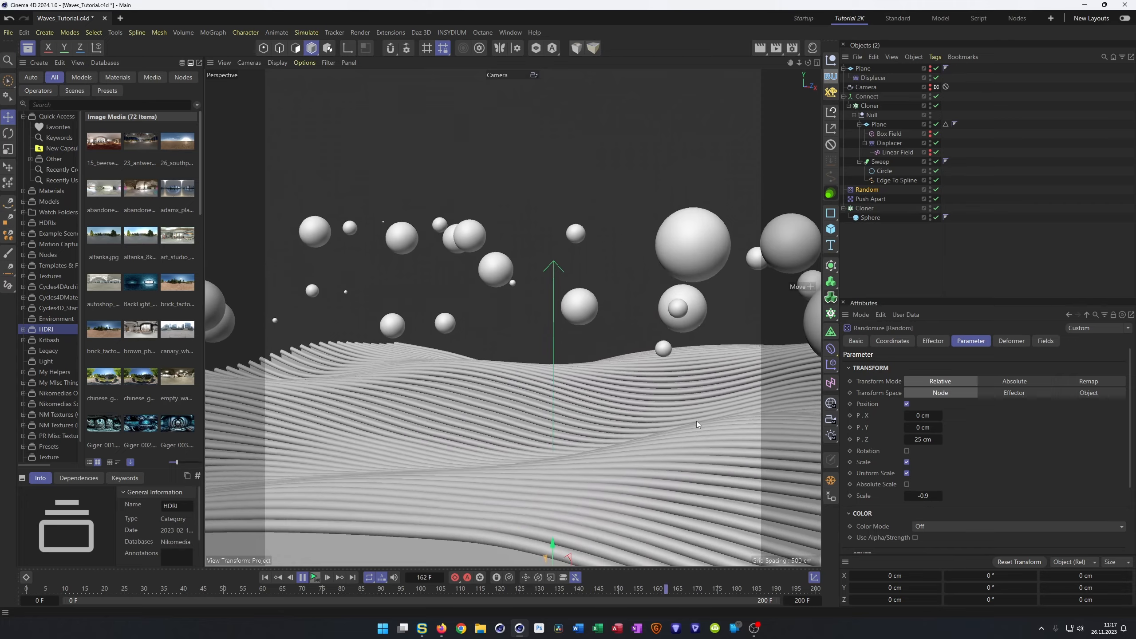
{"action": "left_click", "coordinate": [923, 416]}
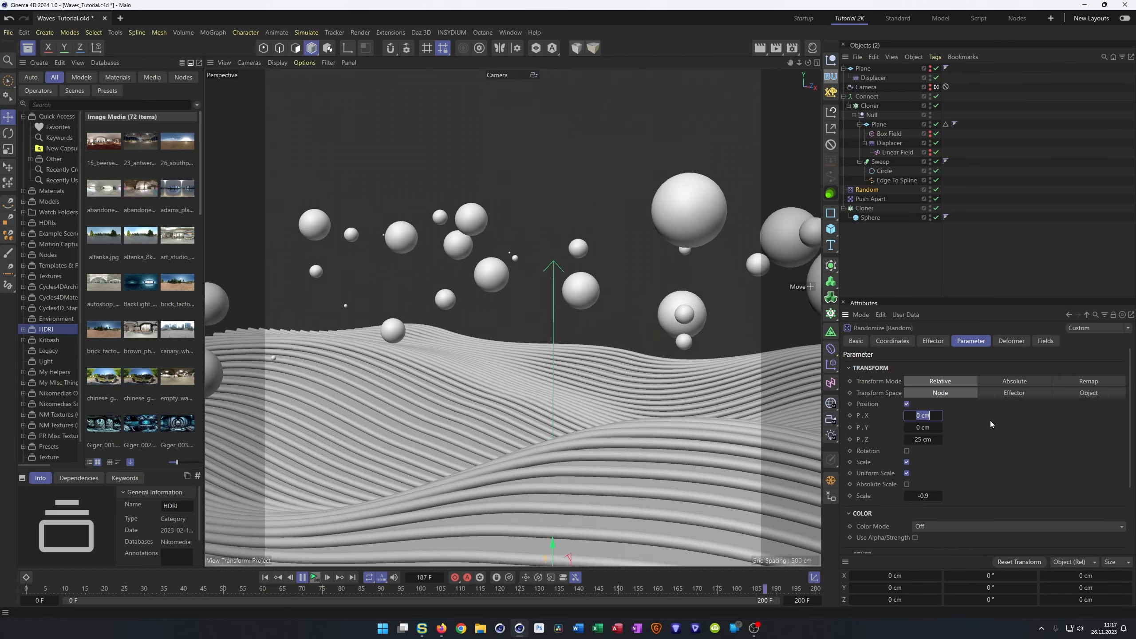
{"action": "type", "text": "10"}
{"action": "key", "text": "Tab"}
{"action": "type", "text": "10"}
{"action": "key", "text": "Return"}
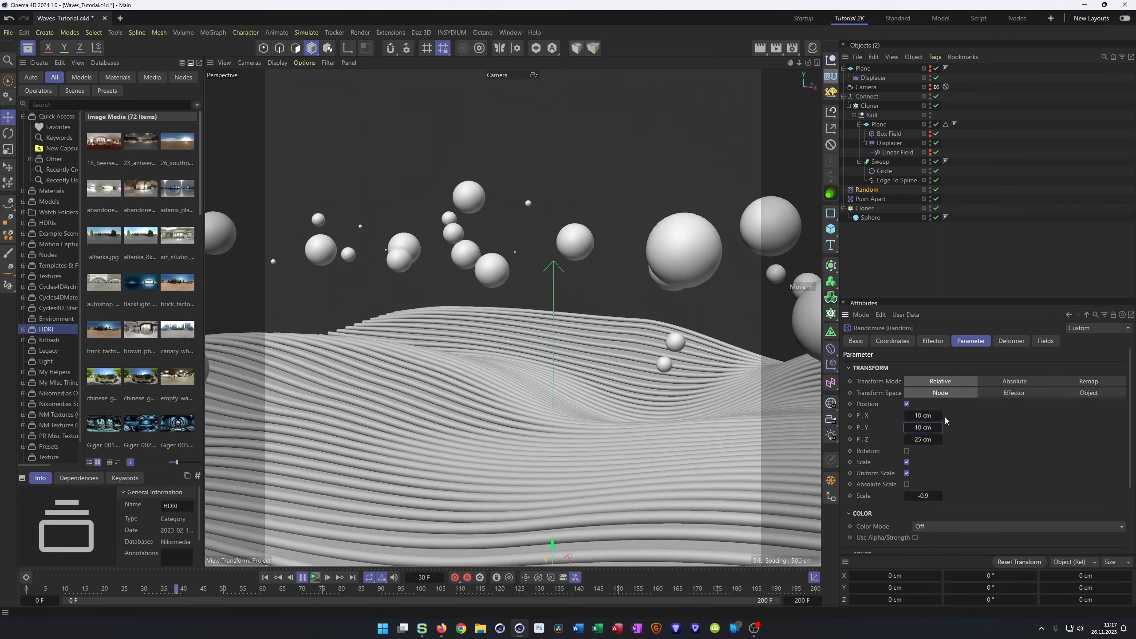
- Set the Random effector's X and Y position offsets to 25 cm each
{"action": "left_click", "coordinate": [924, 416]}
{"action": "type", "text": "25"}
{"action": "key", "text": "Tab"}
{"action": "type", "text": "25"}
{"action": "key", "text": "Return"}
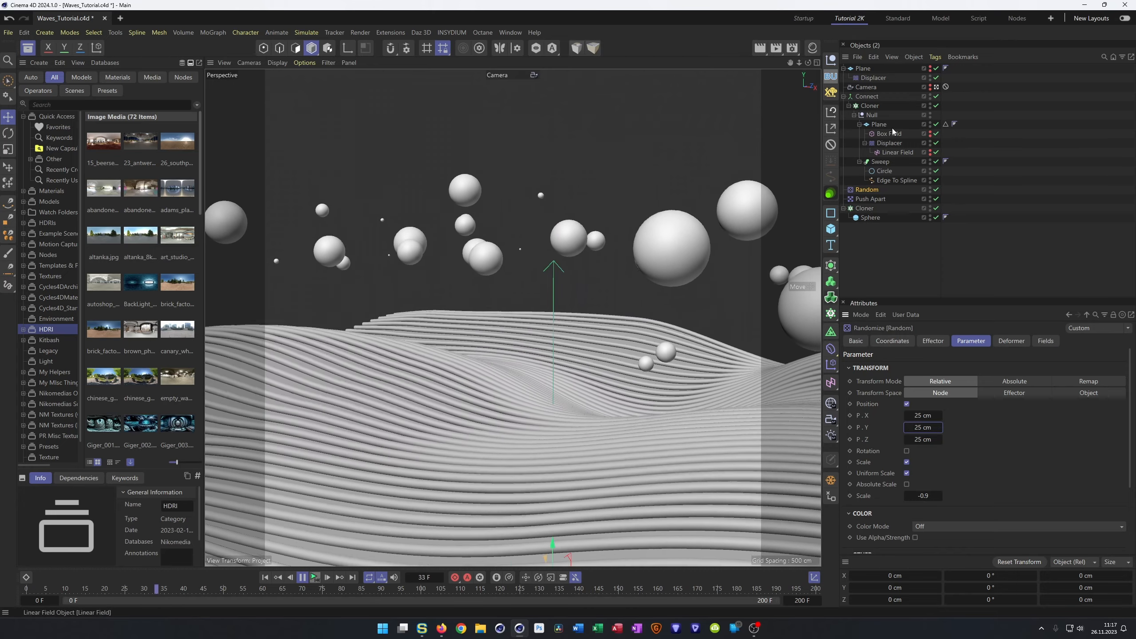
- Try to raise the spheres by moving their Cloner up along its Y axis, and undo the move
{"action": "left_click", "coordinate": [865, 209]}
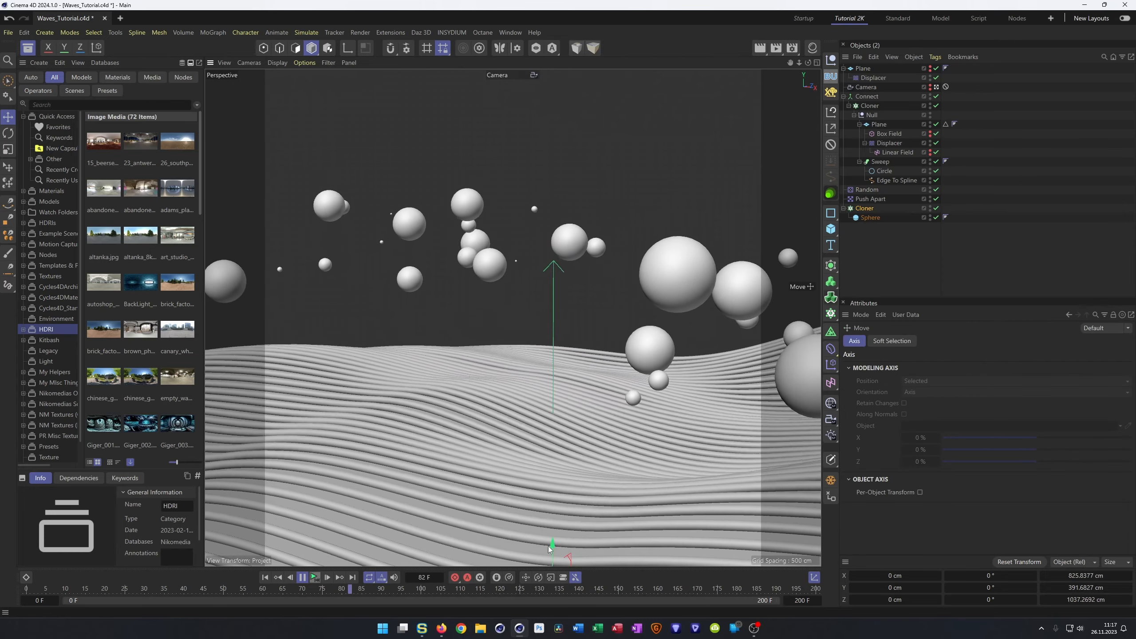
{"action": "left_click_drag", "start_coordinate": [554, 543], "coordinate": [552, 498]}
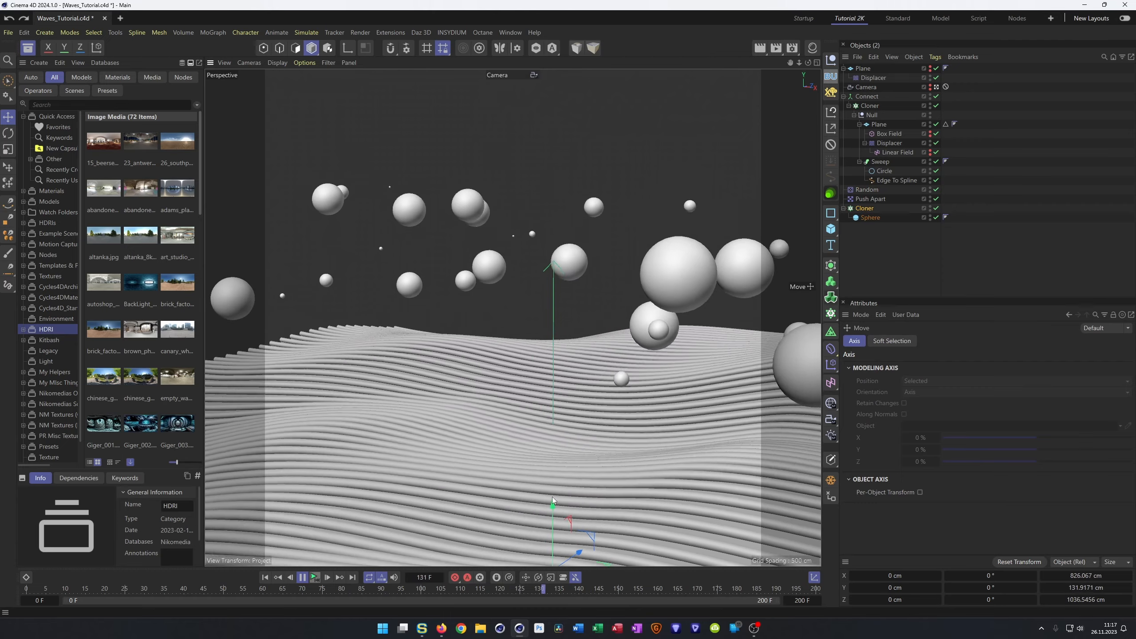
{"action": "key", "text": "ctrl+z"}
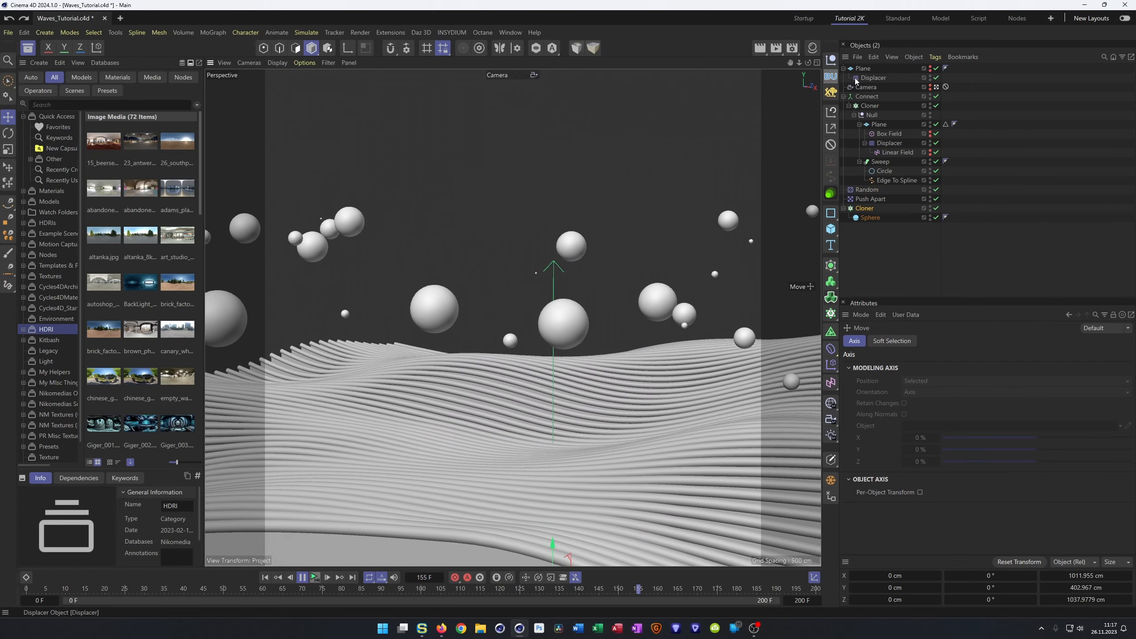
- Raise the upper Plane along Y to about 344 cm to lift the spheres higher above the waves
{"action": "left_click", "coordinate": [862, 69]}
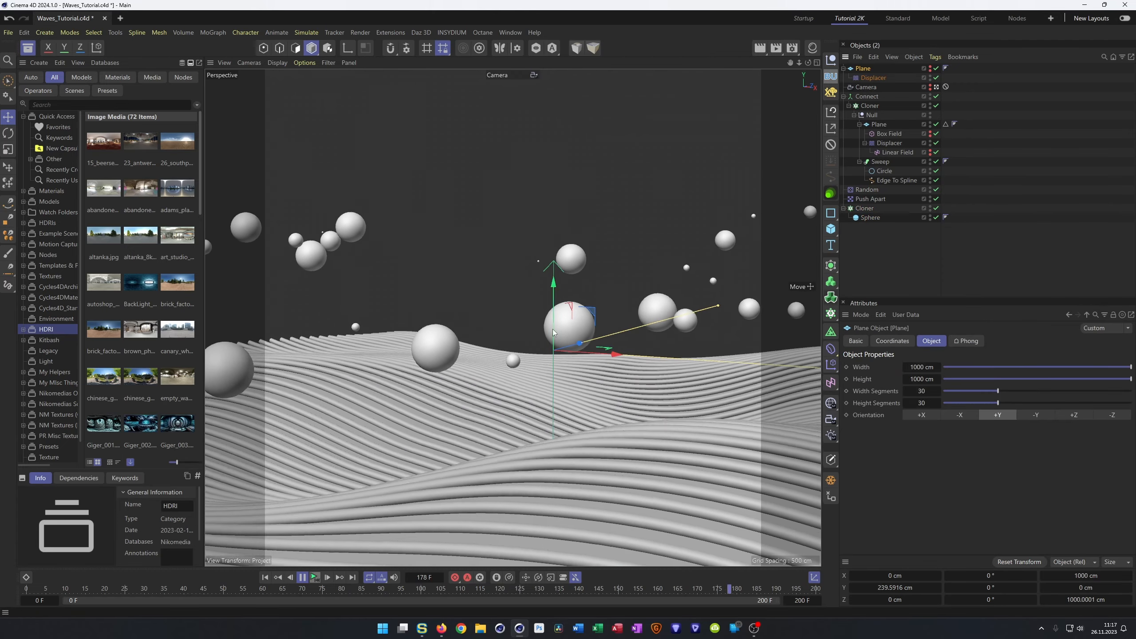
{"action": "left_click_drag", "start_coordinate": [555, 281], "coordinate": [562, 213]}
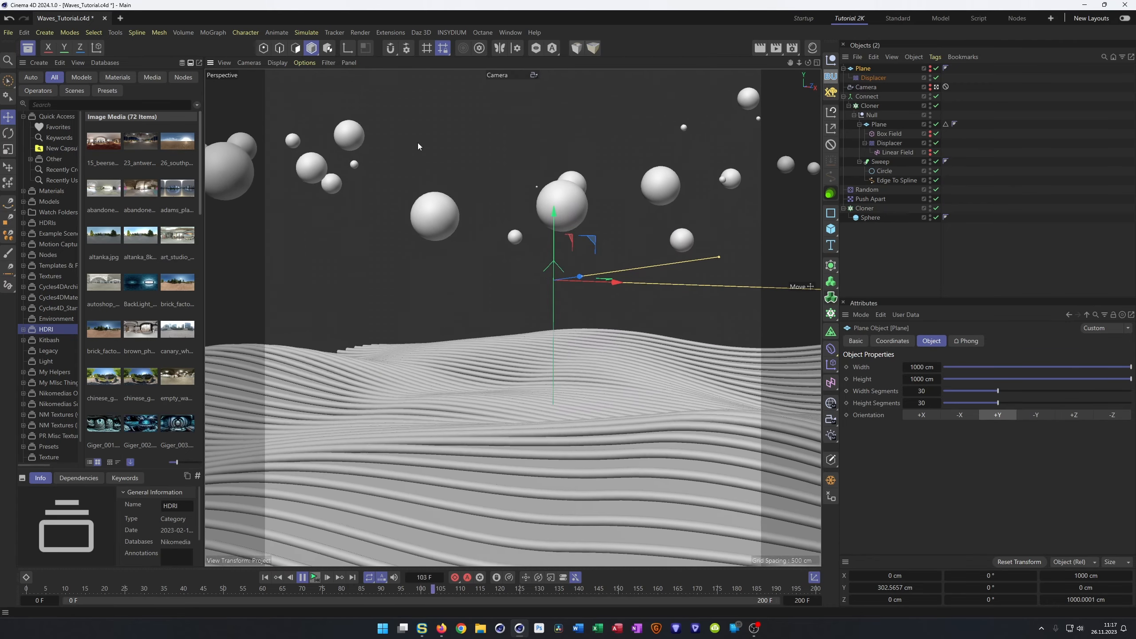
{"action": "left_click_drag", "start_coordinate": [554, 213], "coordinate": [560, 170]}
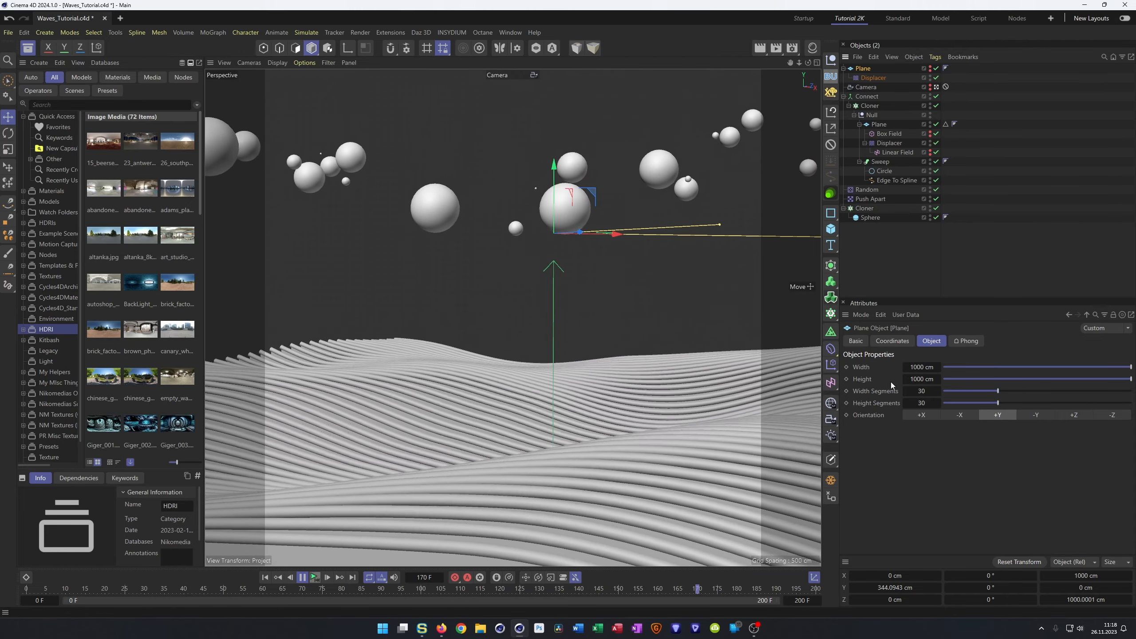
- Try widening the upper Plane to 2000 cm, and undo the change
{"action": "double_click", "coordinate": [922, 367]}
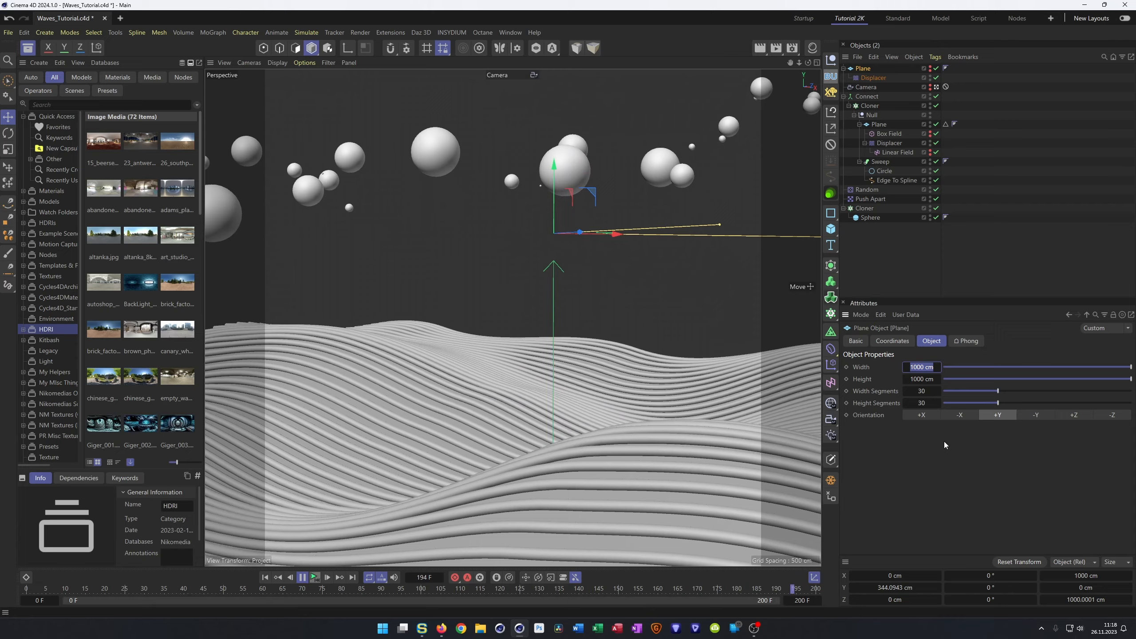
{"action": "type", "text": "2000"}
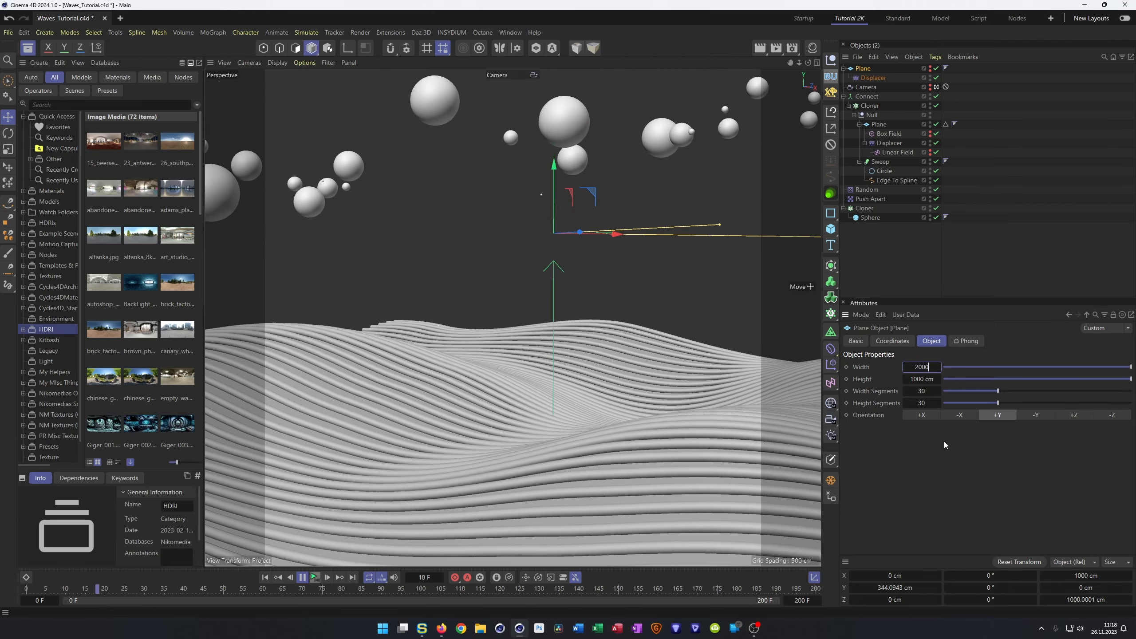
{"action": "key", "text": "Return"}
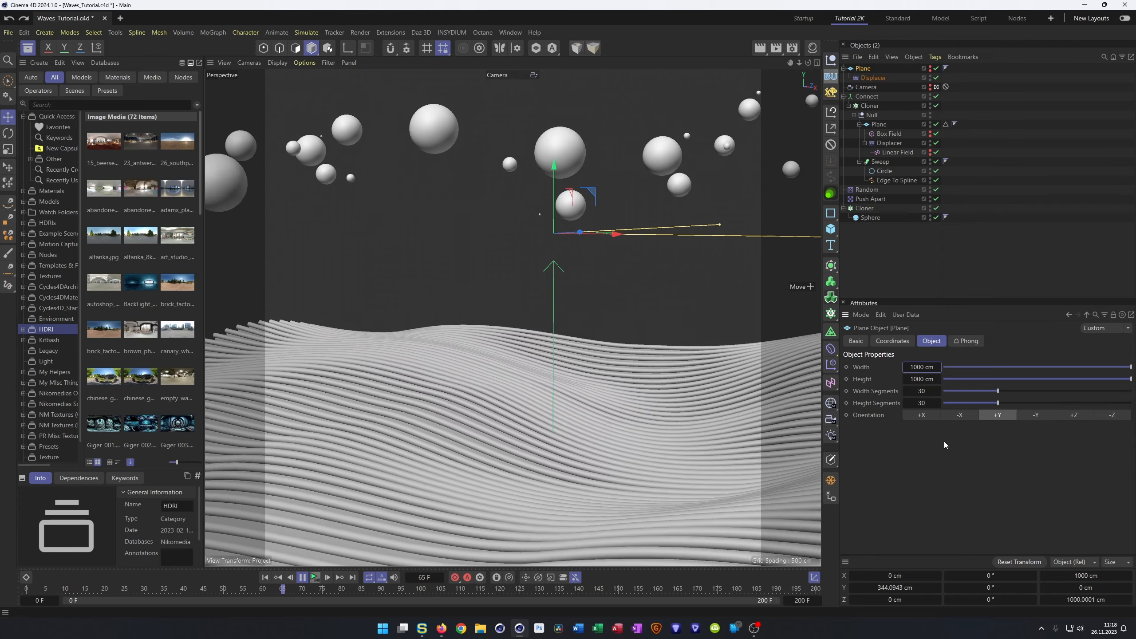
{"action": "key", "text": "ctrl+z"}
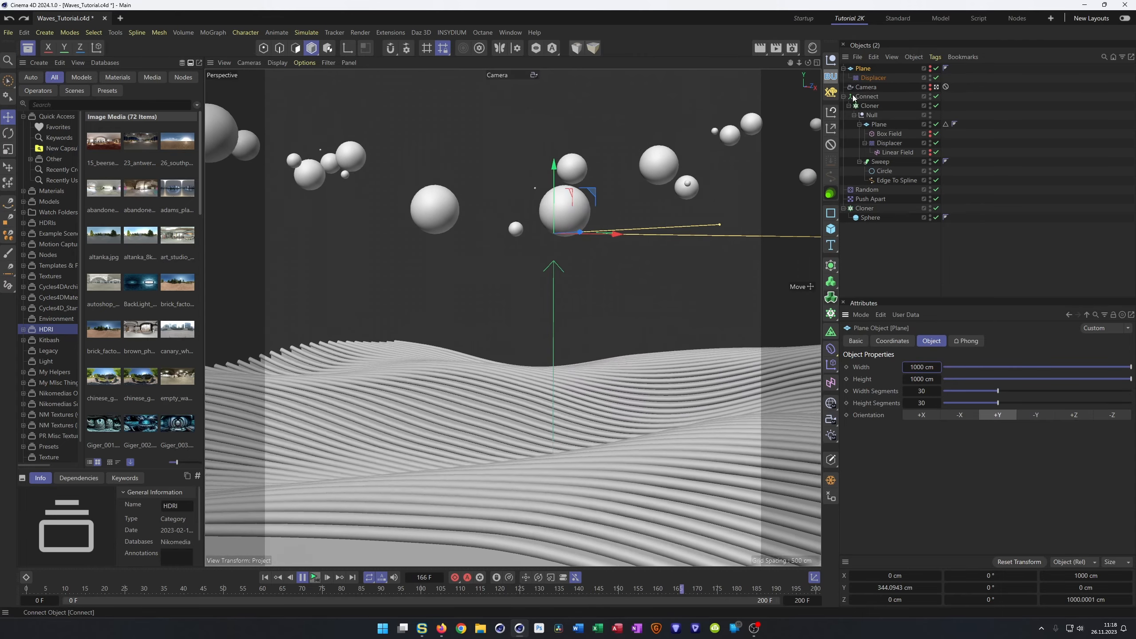
- Remove the Connect object while keeping its children, and set the width of the wave Plane inside the Null to 2000 cm
{"action": "left_click", "coordinate": [871, 97]}
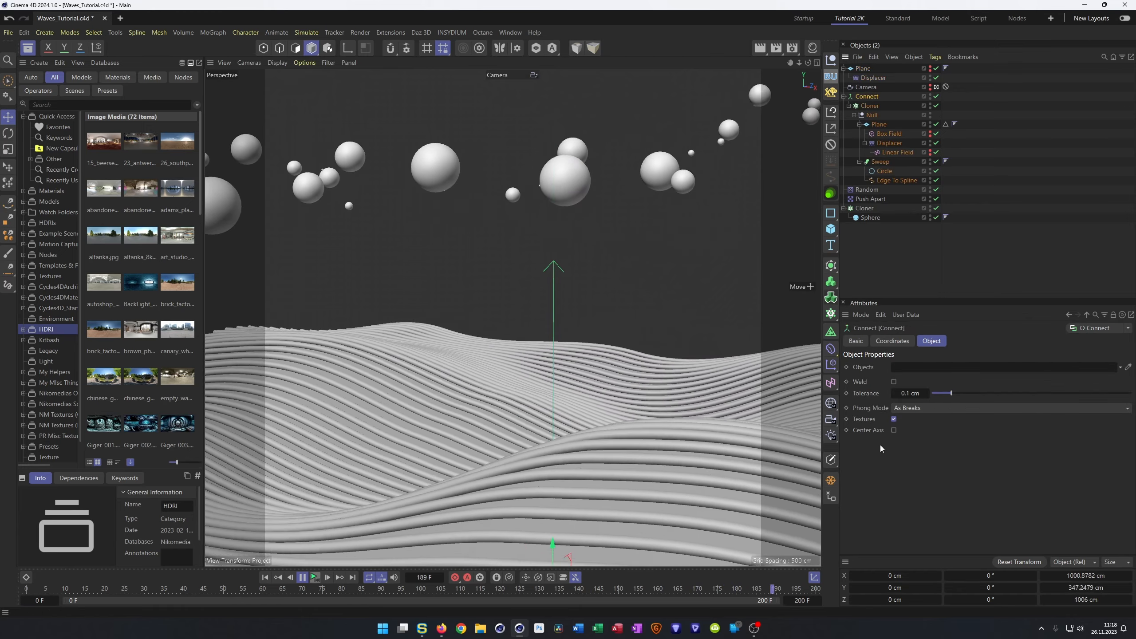
{"action": "left_click", "coordinate": [833, 496]}
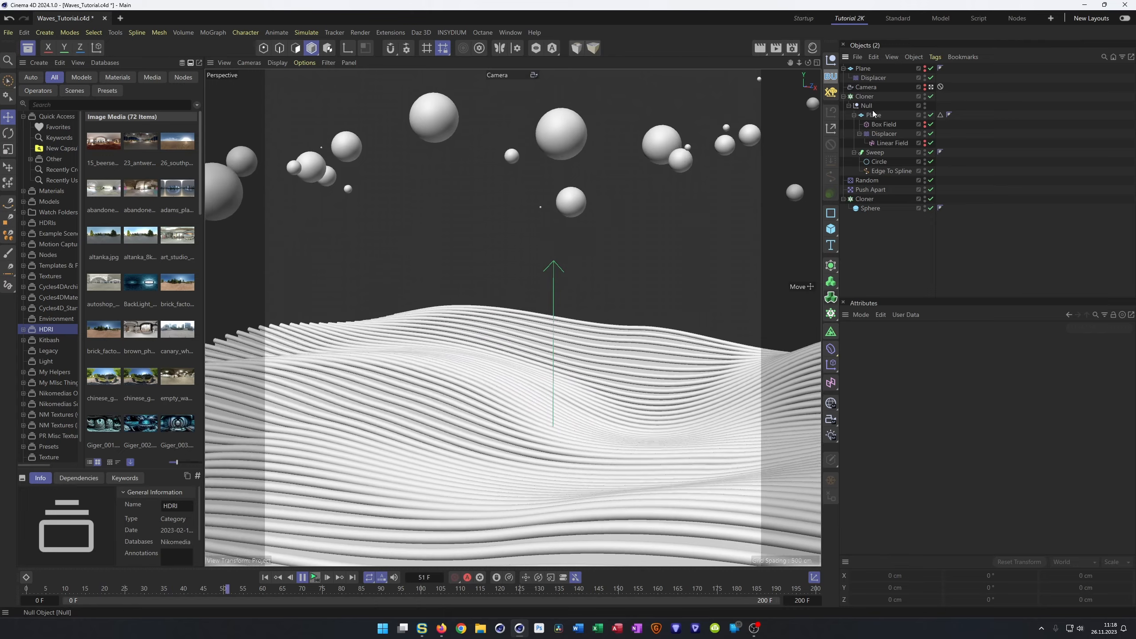
{"action": "left_click", "coordinate": [873, 115]}
{"action": "left_click", "coordinate": [921, 367]}
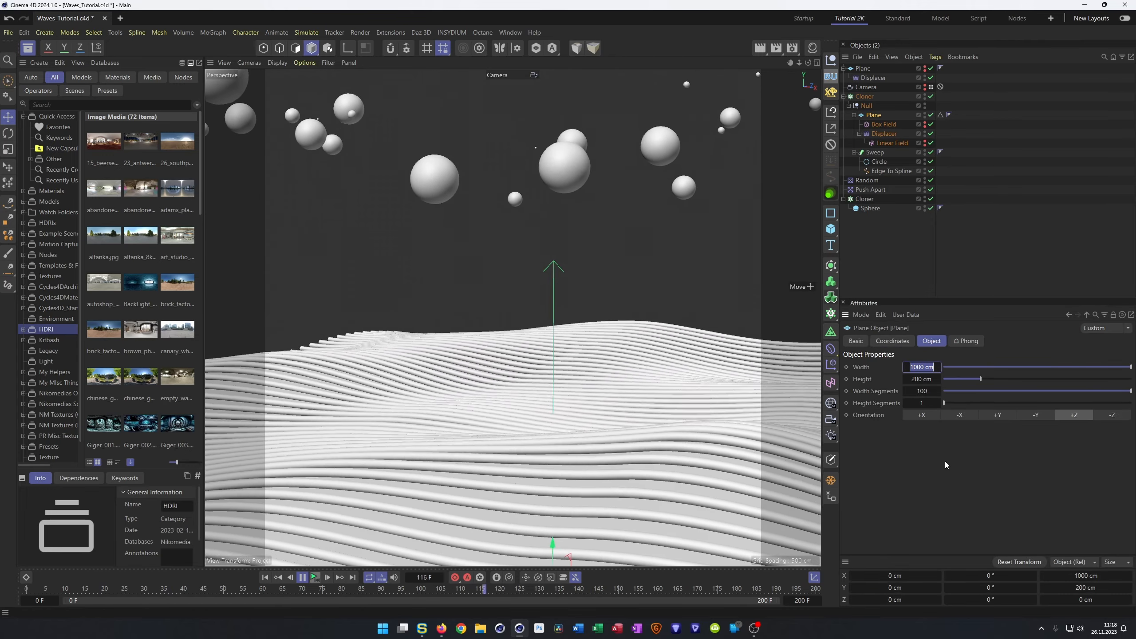
{"action": "type", "text": "2000"}
{"action": "key", "text": "Return"}
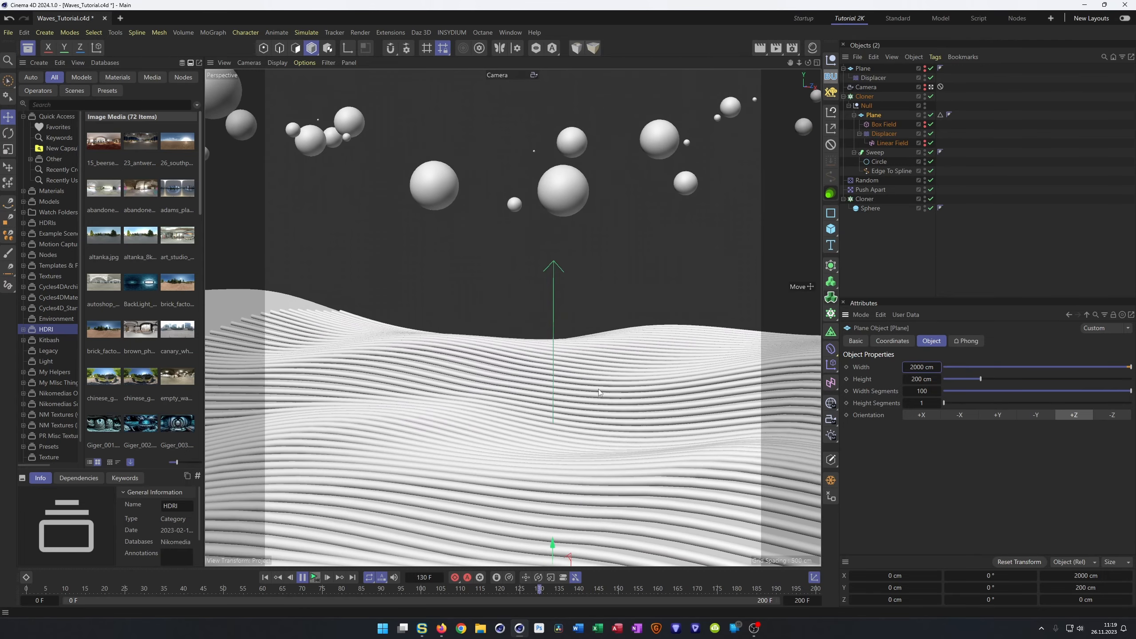
- Stop the playback, move to frame 109, and check the wave splines by toggling the Edge To Spline object
{"action": "left_click", "coordinate": [313, 578]}
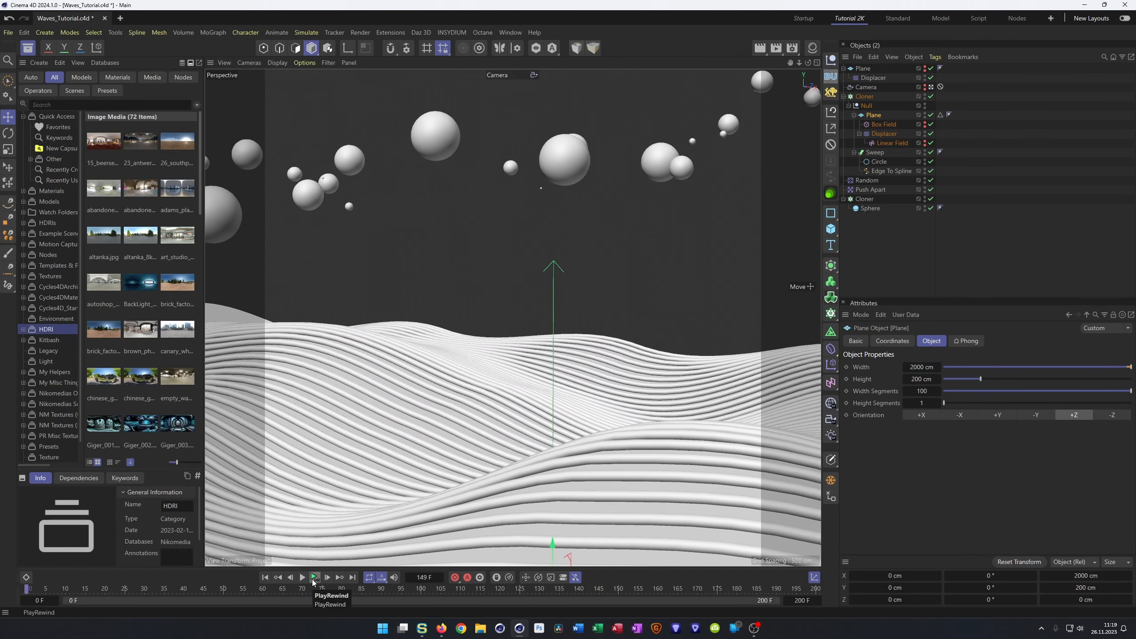
{"action": "left_click_drag", "start_coordinate": [31, 593], "coordinate": [456, 589]}
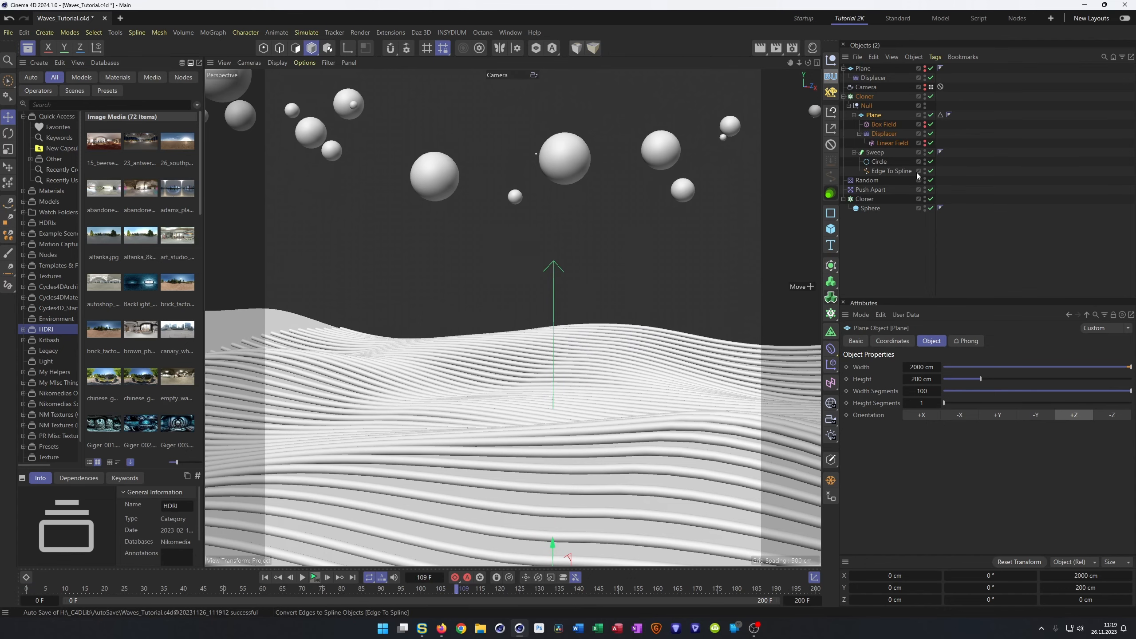
{"action": "left_click", "coordinate": [932, 172]}
{"action": "left_click", "coordinate": [932, 171]}
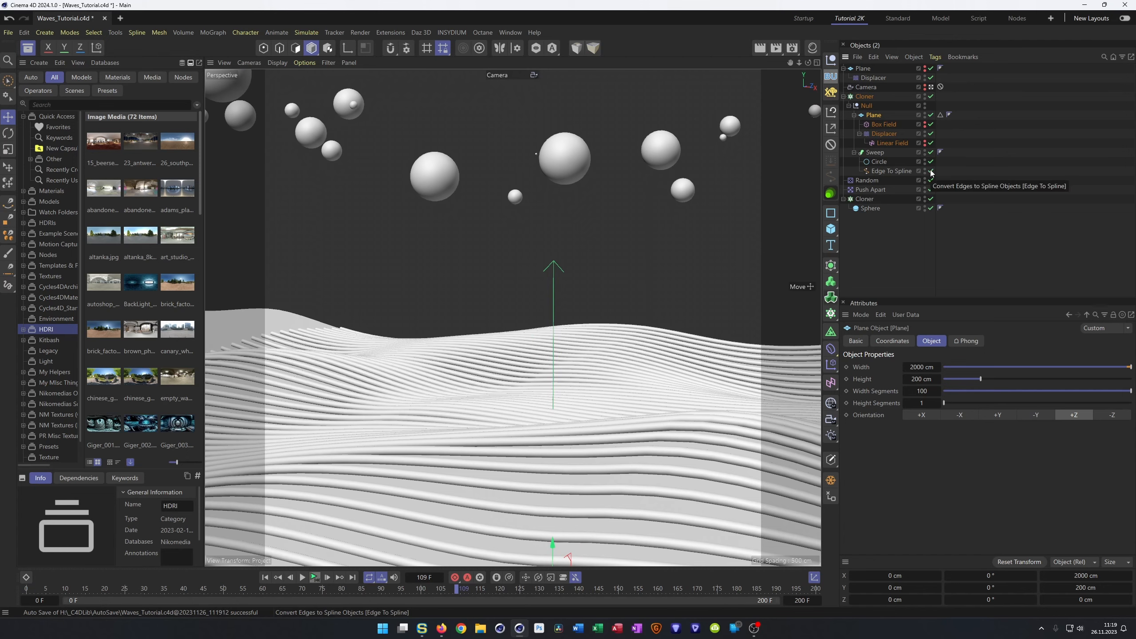
- In the top view, widen the wave Plane's Box Field to about 1141 cm along X, and save the project
{"action": "left_click", "coordinate": [885, 124]}
{"action": "middle_click", "coordinate": [523, 393]}
{"action": "middle_click", "coordinate": [533, 291]}
{"action": "scroll", "coordinate": [503, 291], "scroll_direction": "down", "scroll_amount": 6}
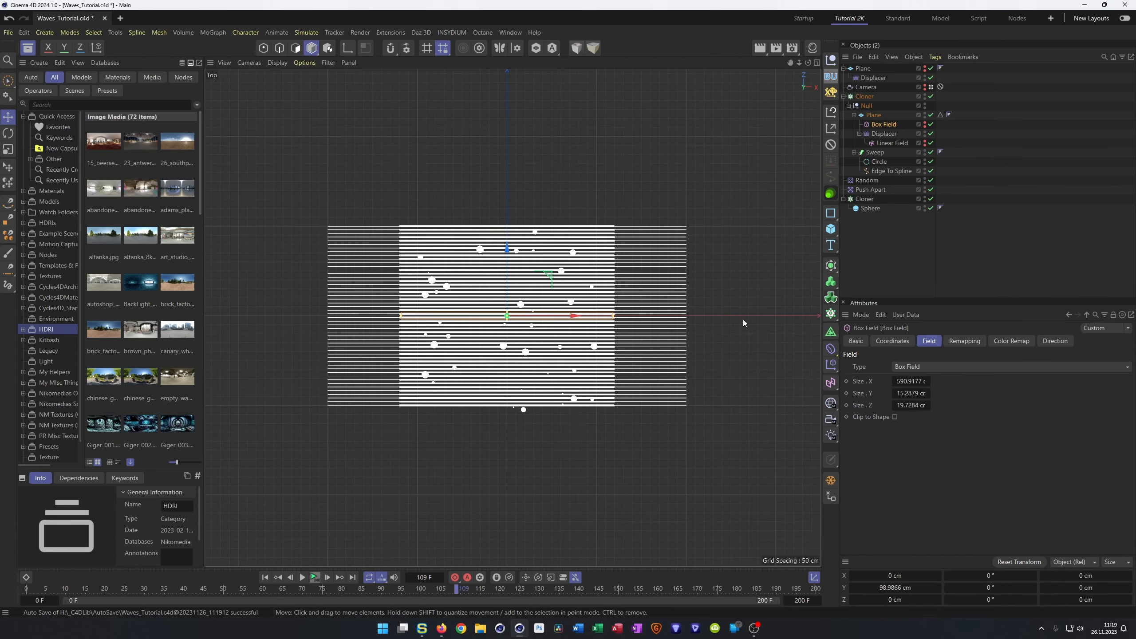
{"action": "scroll", "coordinate": [621, 323], "scroll_direction": "up", "scroll_amount": 2}
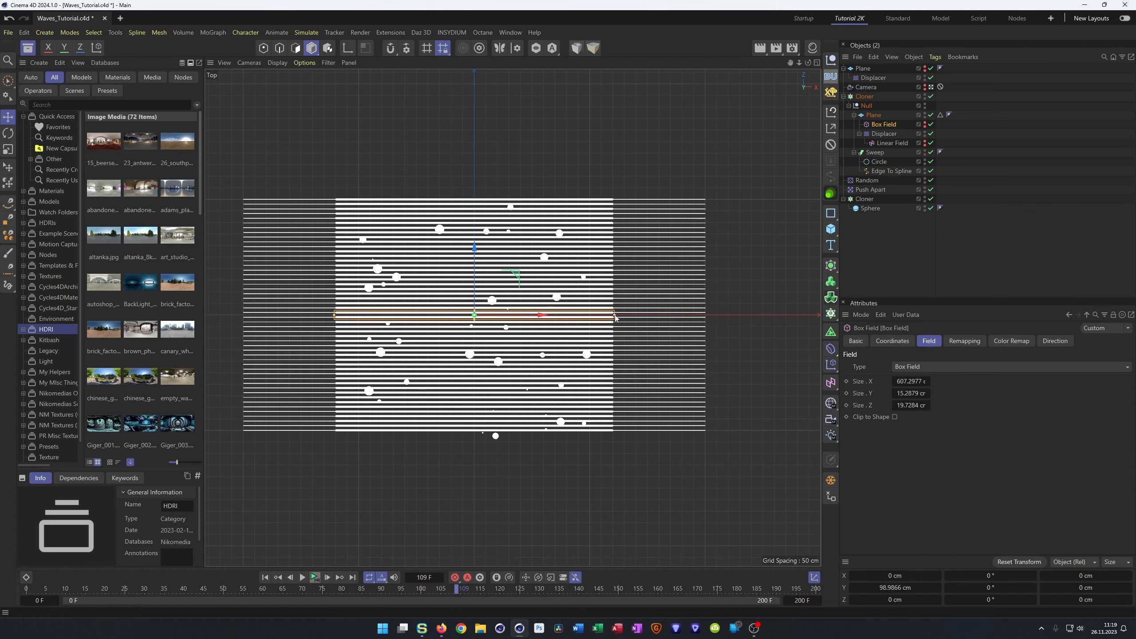
{"action": "left_click_drag", "start_coordinate": [615, 317], "coordinate": [738, 313]}
{"action": "middle_click", "coordinate": [751, 337]}
{"action": "middle_click", "coordinate": [411, 263]}
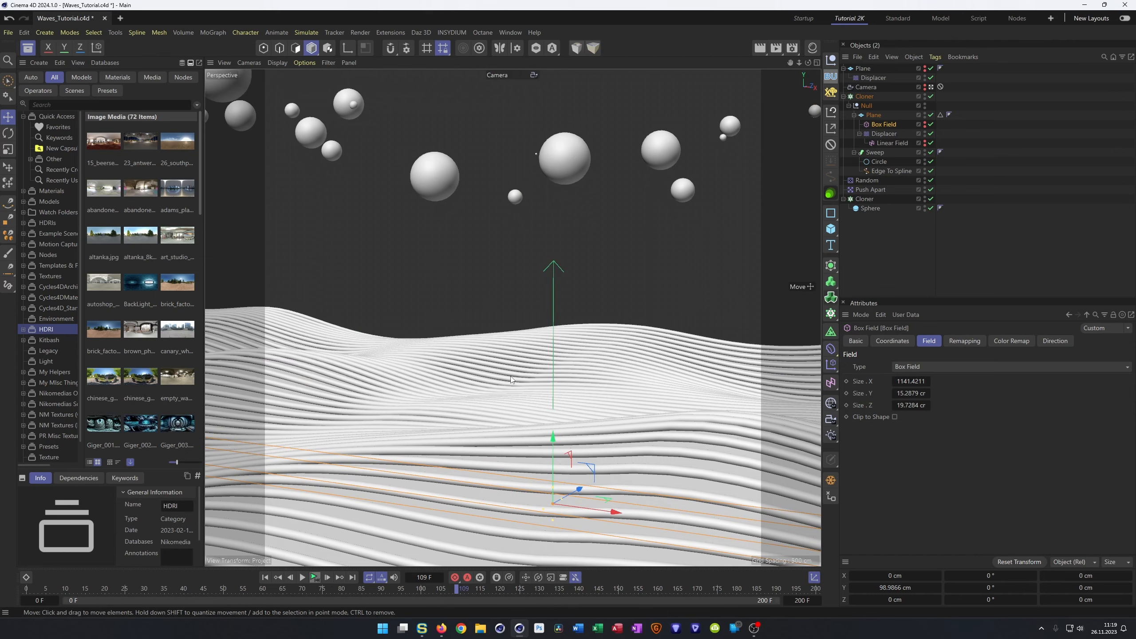
{"action": "key", "text": "ctrl+s"}
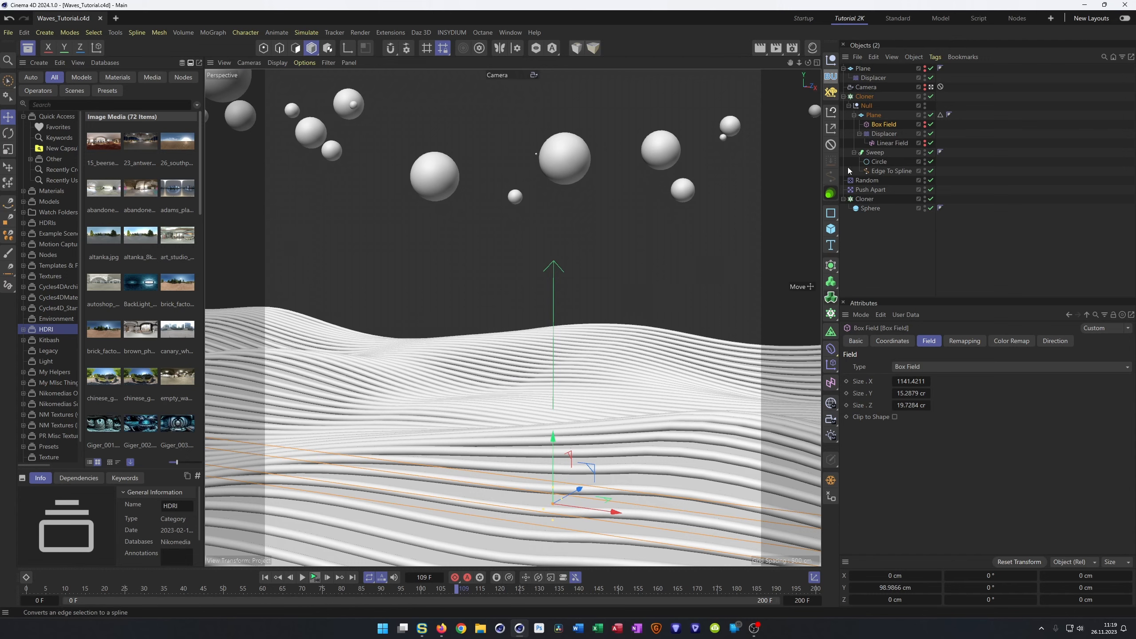
- Try a width of 2000 cm on the upper Plane, and set it back to 1000 cm
{"action": "left_click", "coordinate": [864, 69]}
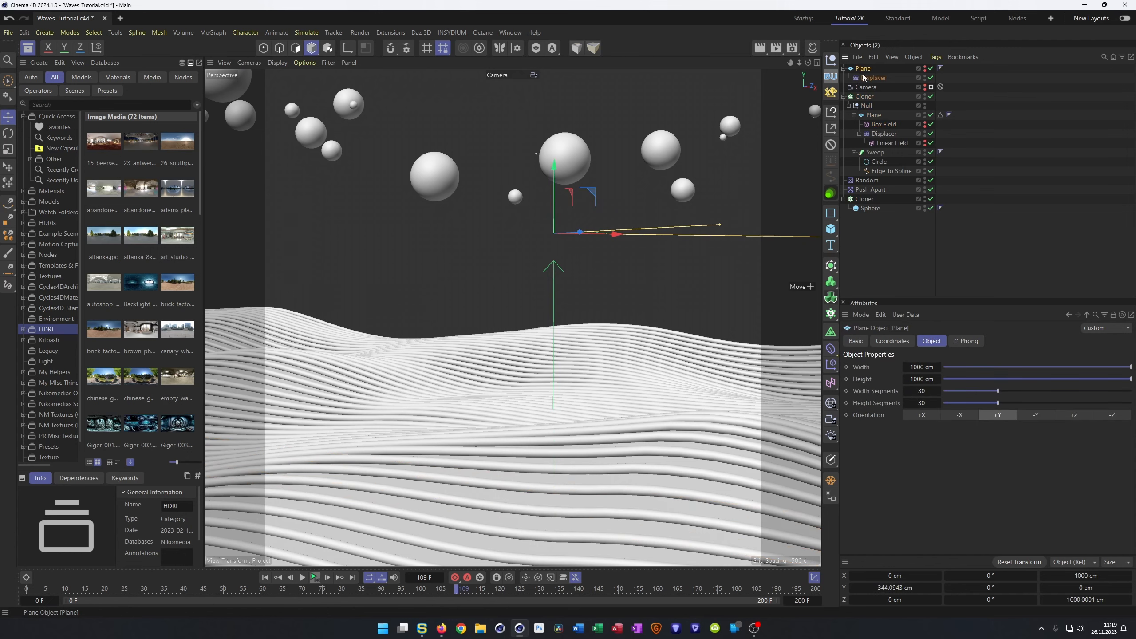
{"action": "left_click", "coordinate": [922, 367]}
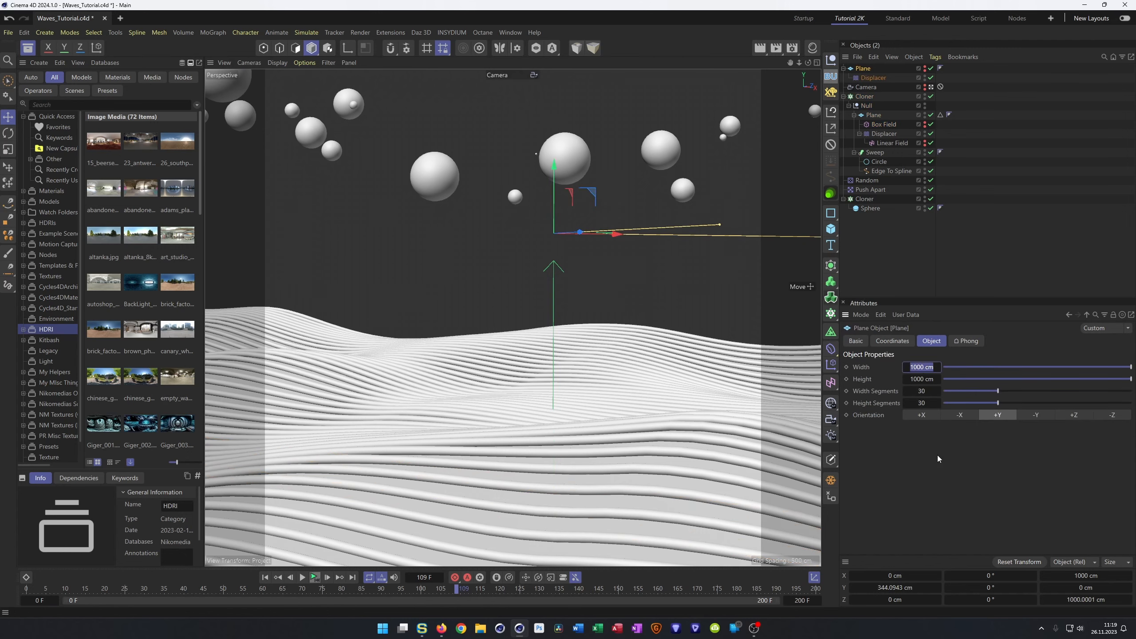
{"action": "type", "text": "2000"}
{"action": "key", "text": "Return"}
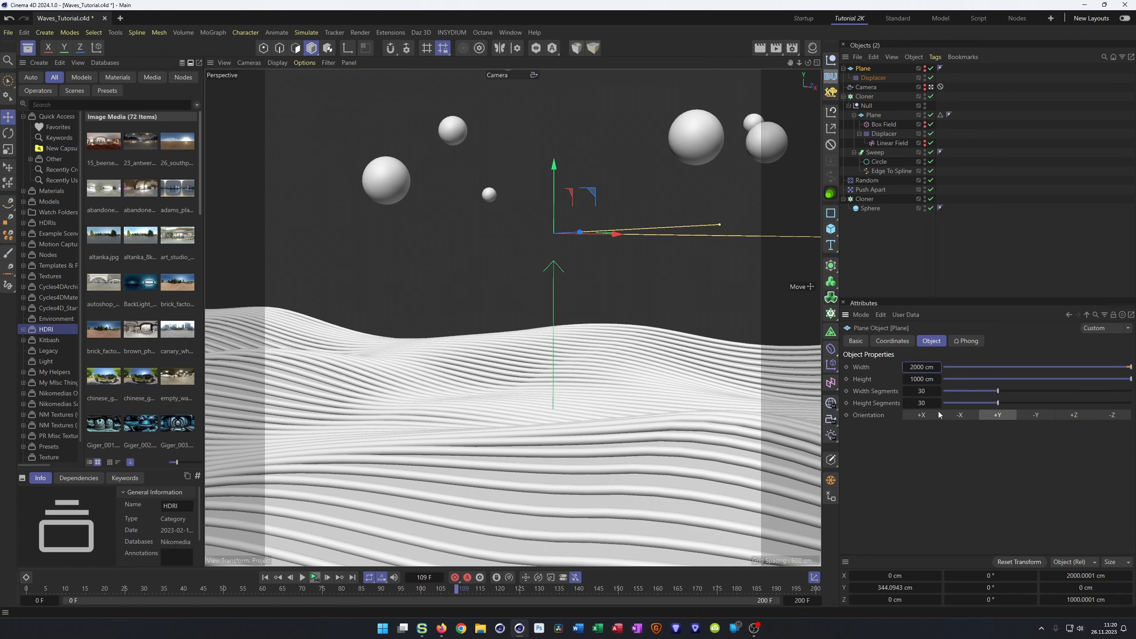
{"action": "left_click", "coordinate": [917, 367]}
{"action": "type", "text": "1000"}
{"action": "key", "text": "Return"}
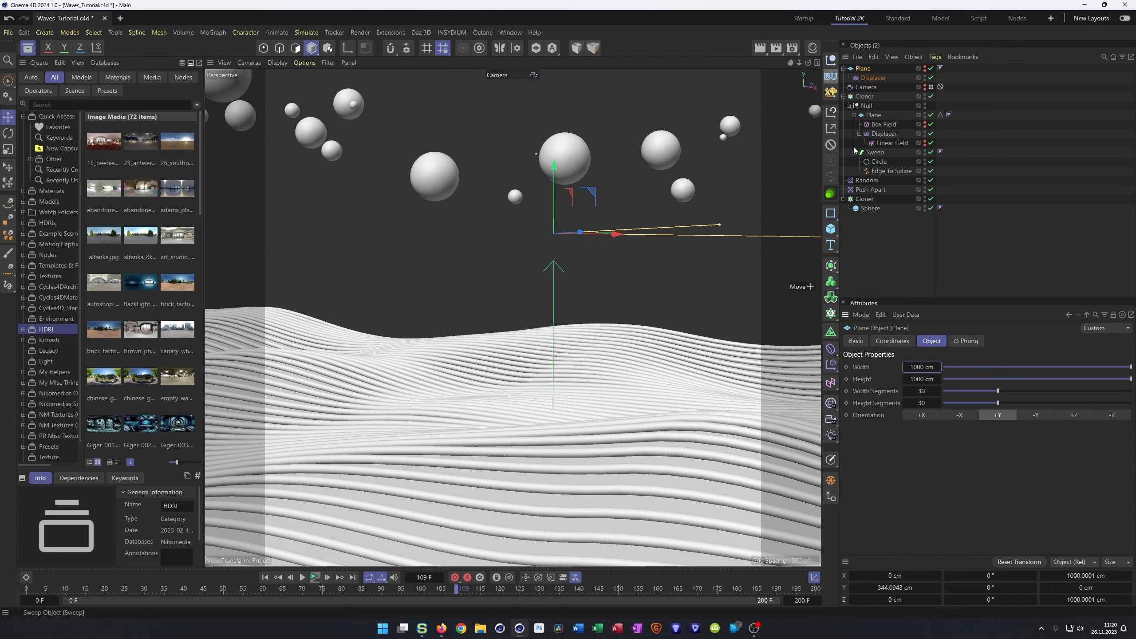
- Set the sphere Cloner's count to 100
{"action": "left_click", "coordinate": [865, 199]}
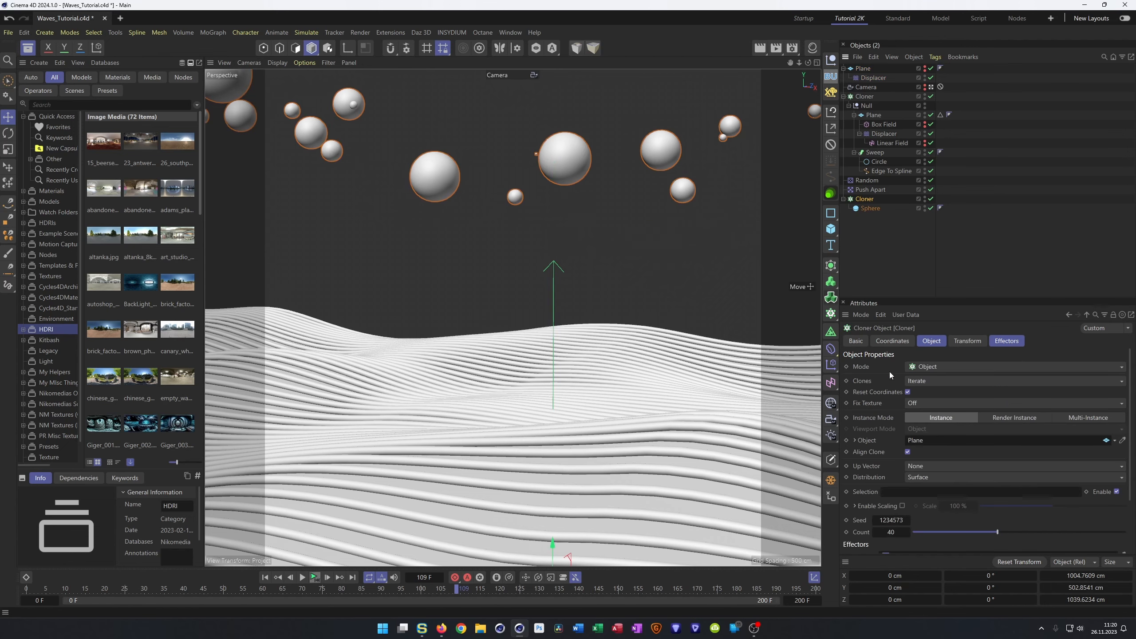
{"action": "type", "text": "100"}
{"action": "key", "text": "Return"}
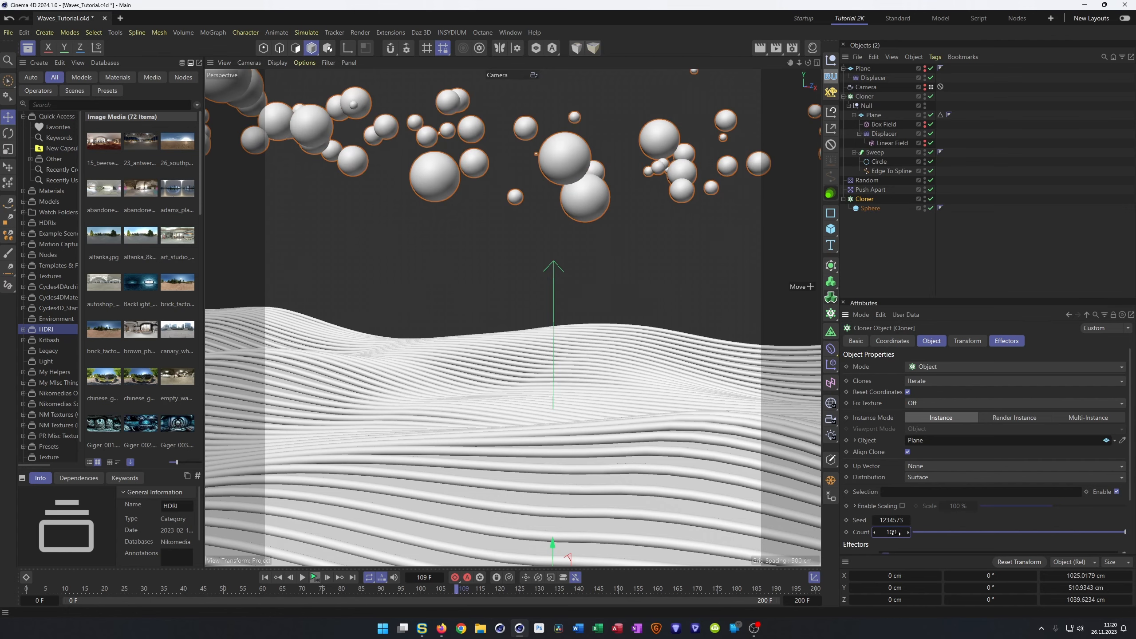
{"action": "middle_click", "coordinate": [585, 170]}
{"action": "middle_click", "coordinate": [432, 233]}
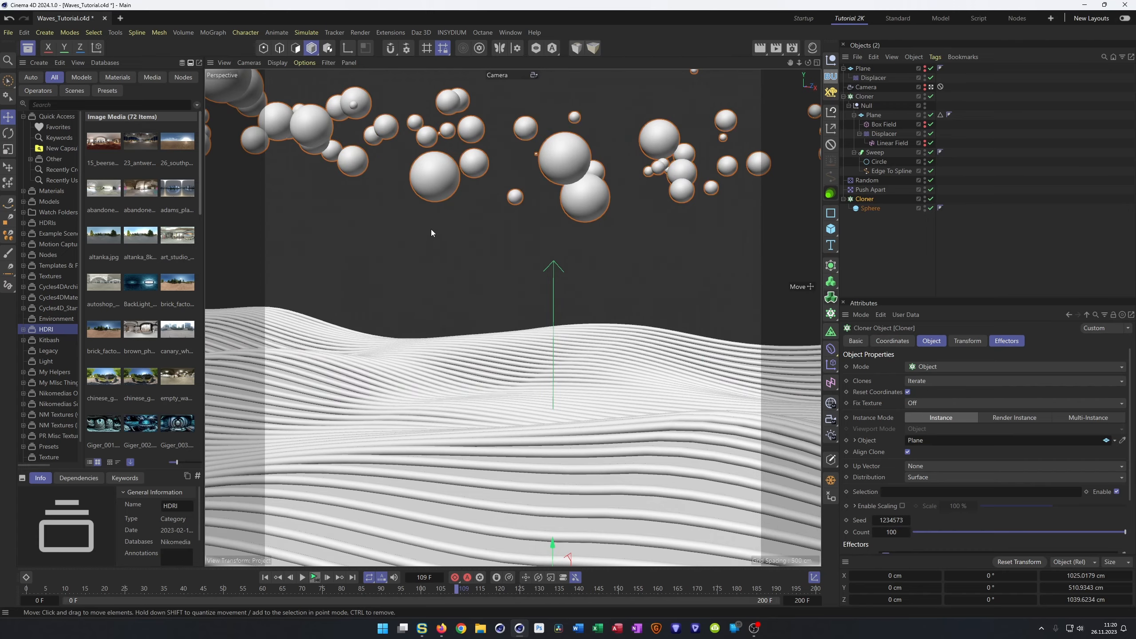
- Inspect the sphere distribution from outside the scene camera, and save the project before returning to the camera view
{"action": "left_click", "coordinate": [931, 87]}
{"action": "right_click_drag", "start_coordinate": [479, 241], "coordinate": [505, 218], "text": "alt"}
{"action": "left_click_drag", "start_coordinate": [504, 217], "coordinate": [461, 196], "text": "alt"}
{"action": "mouse_move", "coordinate": [530, 176]}
{"action": "left_mouse_down", "text": "alt"}
{"action": "mouse_move", "coordinate": [502, 204]}
{"action": "mouse_move", "coordinate": [546, 172]}
{"action": "mouse_move", "coordinate": [515, 189]}
{"action": "left_mouse_up", "text": "alt"}
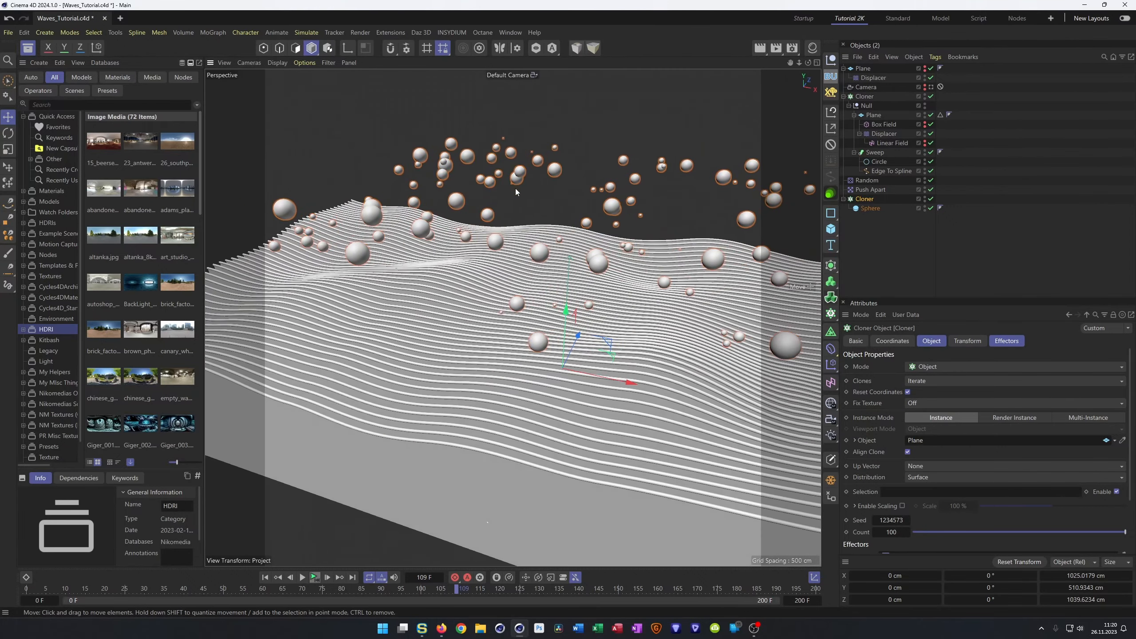
{"action": "key", "text": "ctrl+s"}
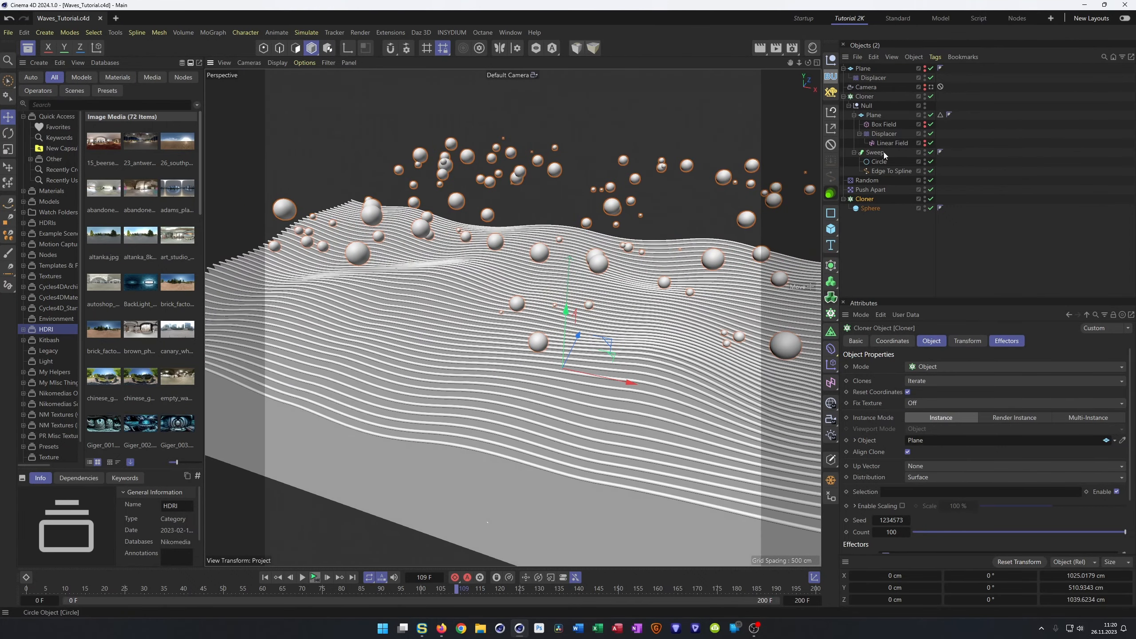
{"action": "left_click", "coordinate": [931, 87]}
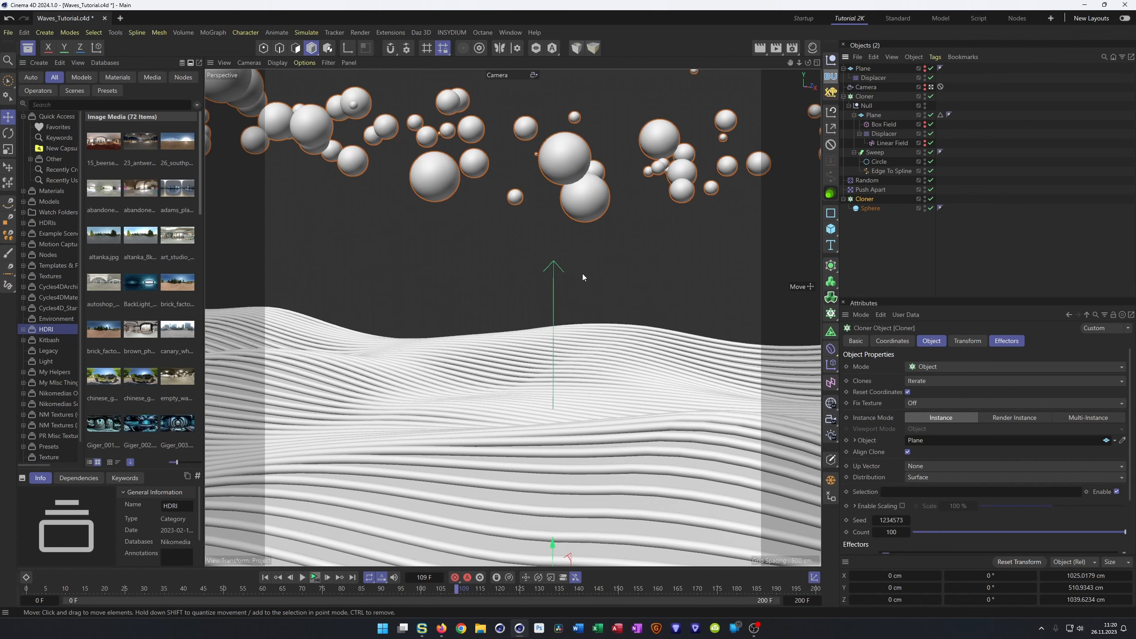
- Duplicate the upper Plane with its Displacer, rename the copy "Net", and make it visible in the viewport
{"action": "left_click", "coordinate": [863, 70]}
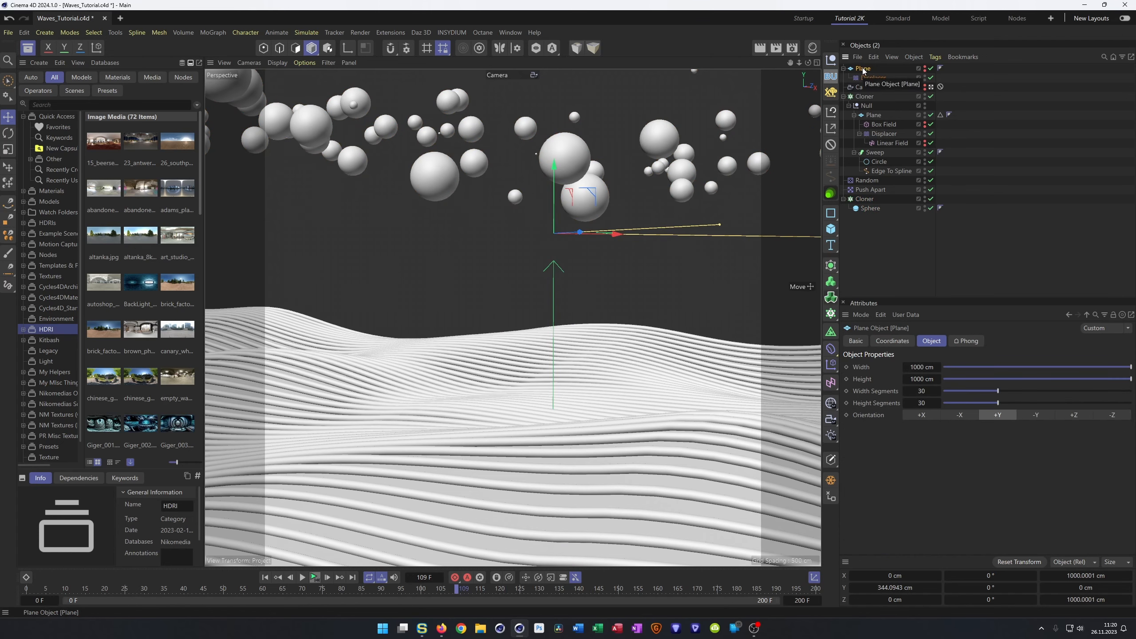
{"action": "left_click_drag", "start_coordinate": [863, 69], "coordinate": [855, 271], "text": "ctrl"}
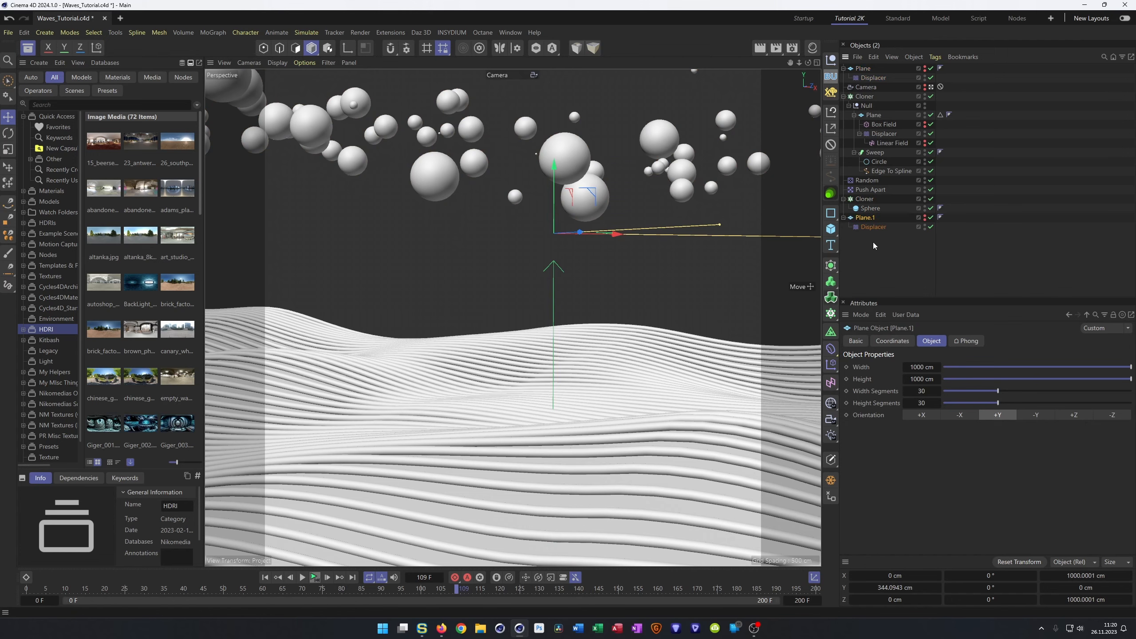
{"action": "double_click", "coordinate": [868, 219]}
{"action": "type", "text": "Net"}
{"action": "key", "text": "Return"}
{"action": "left_click", "coordinate": [925, 219], "text": "alt"}
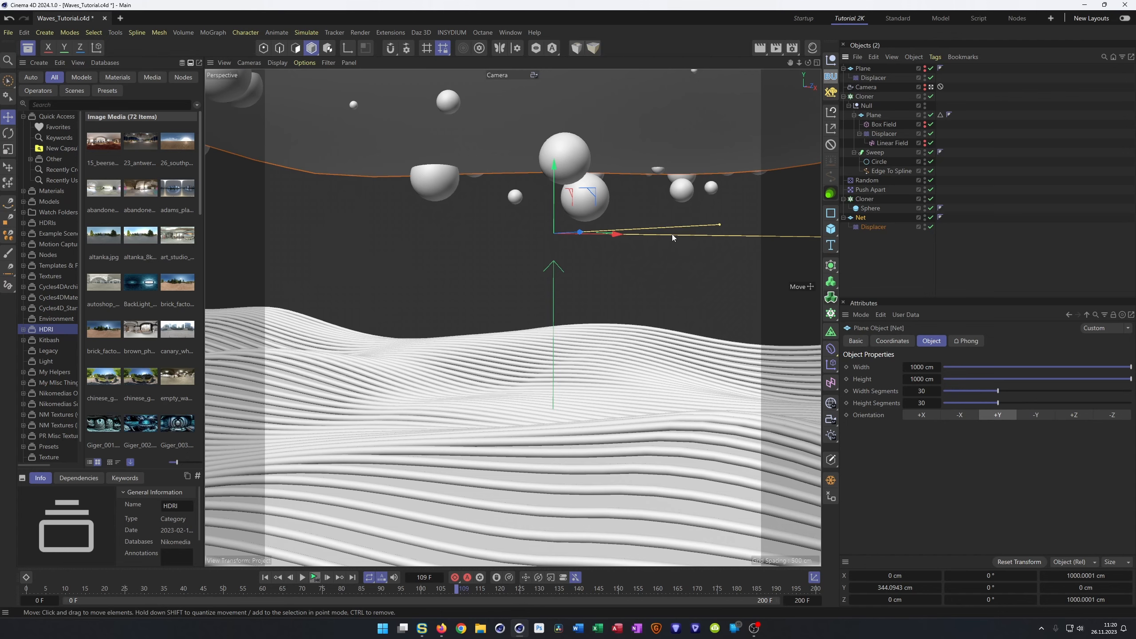
- Disable the Net's Displacer and move it out of the Net object's hierarchy
{"action": "left_click", "coordinate": [620, 234]}
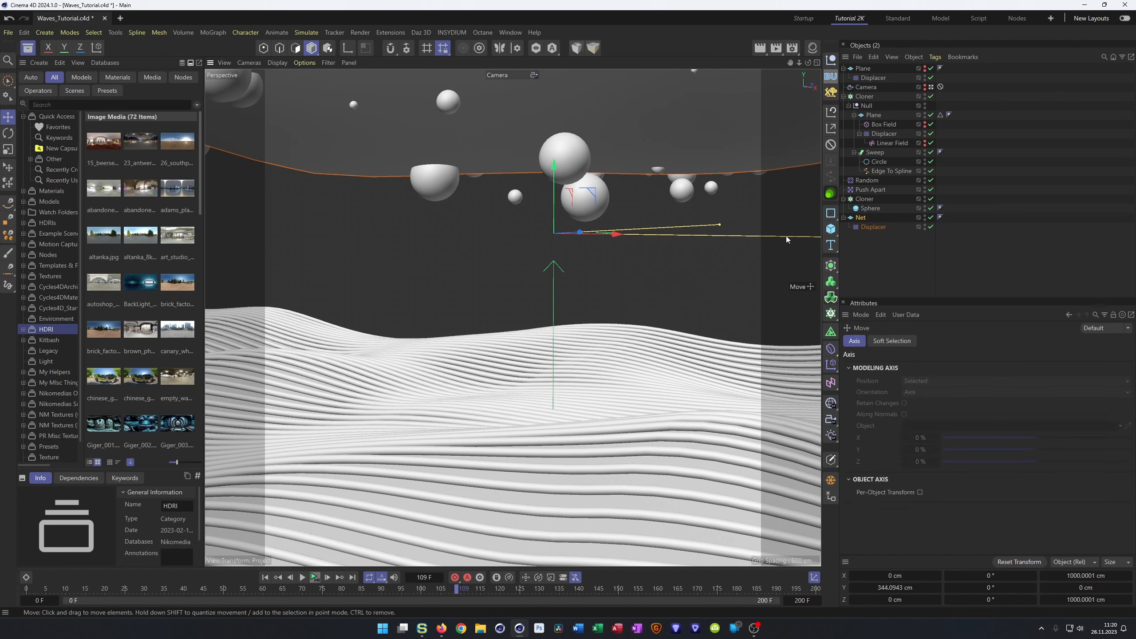
{"action": "left_click", "coordinate": [870, 227]}
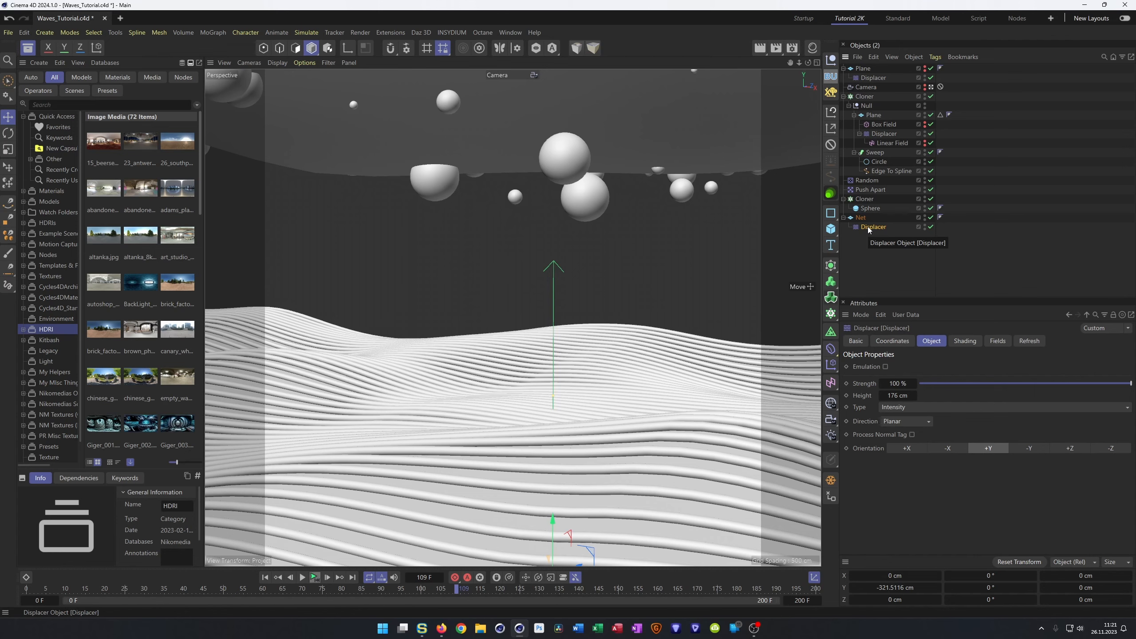
{"action": "left_click", "coordinate": [930, 227]}
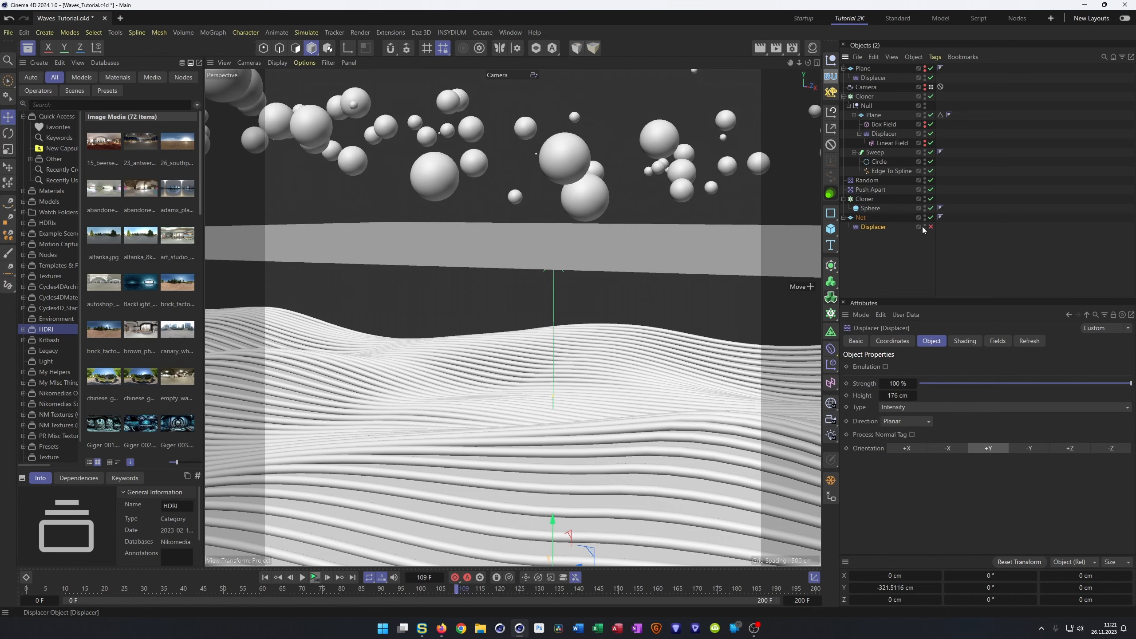
{"action": "left_click_drag", "start_coordinate": [866, 227], "coordinate": [865, 239]}
- Lower the Net plane along Y to about 311 cm so it lies beneath the spheres
{"action": "left_click", "coordinate": [861, 217]}
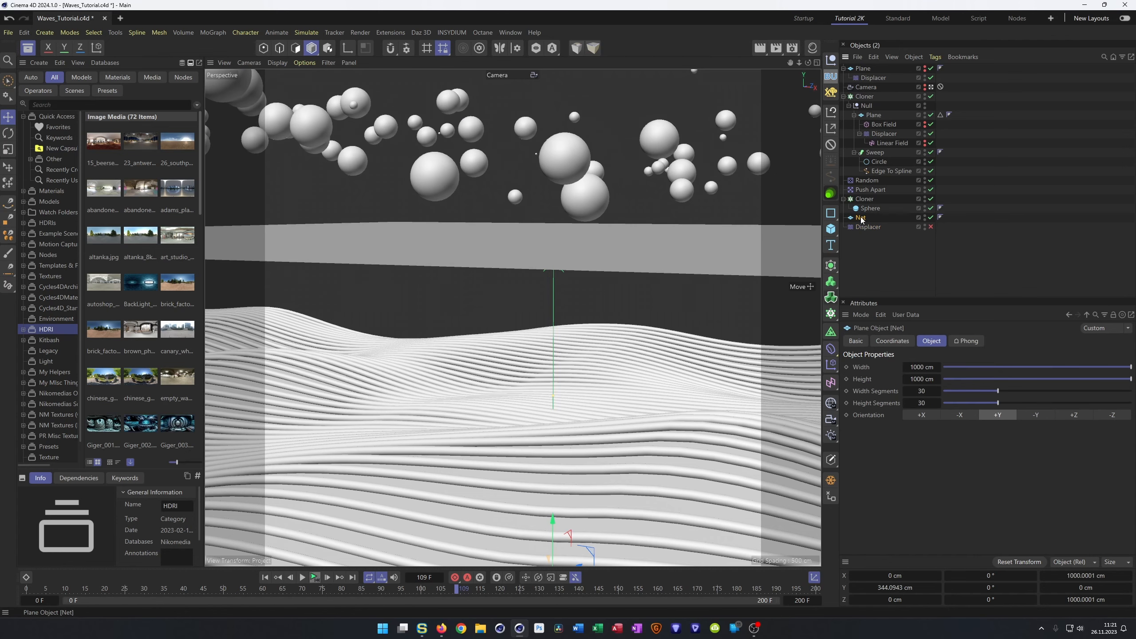
{"action": "left_click_drag", "start_coordinate": [553, 165], "coordinate": [552, 205]}
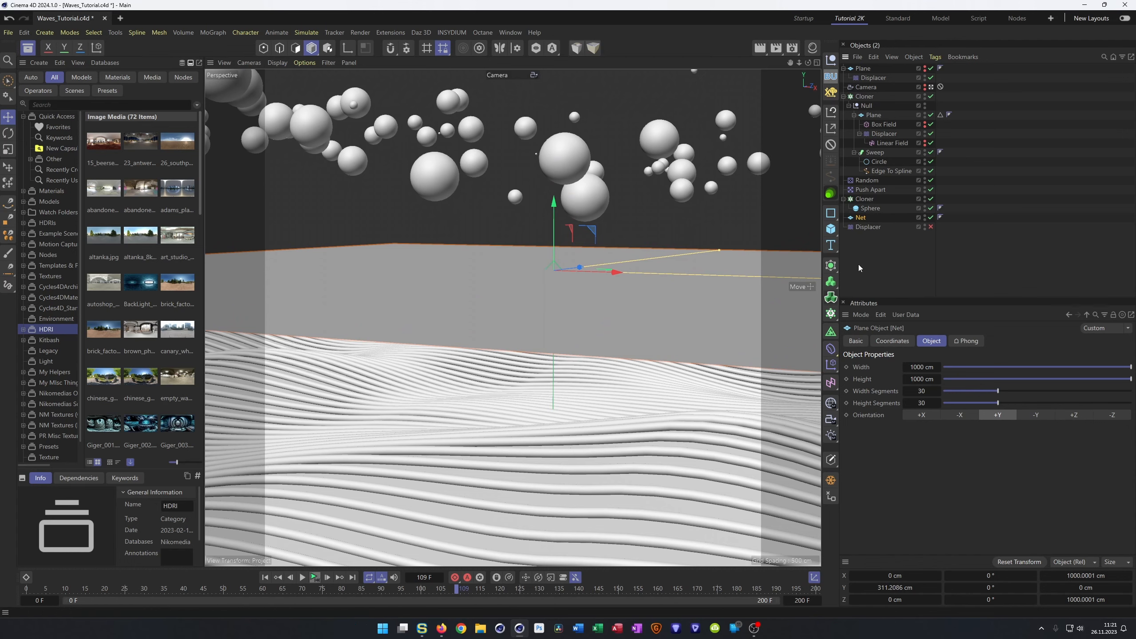
{"action": "key", "text": "m"}
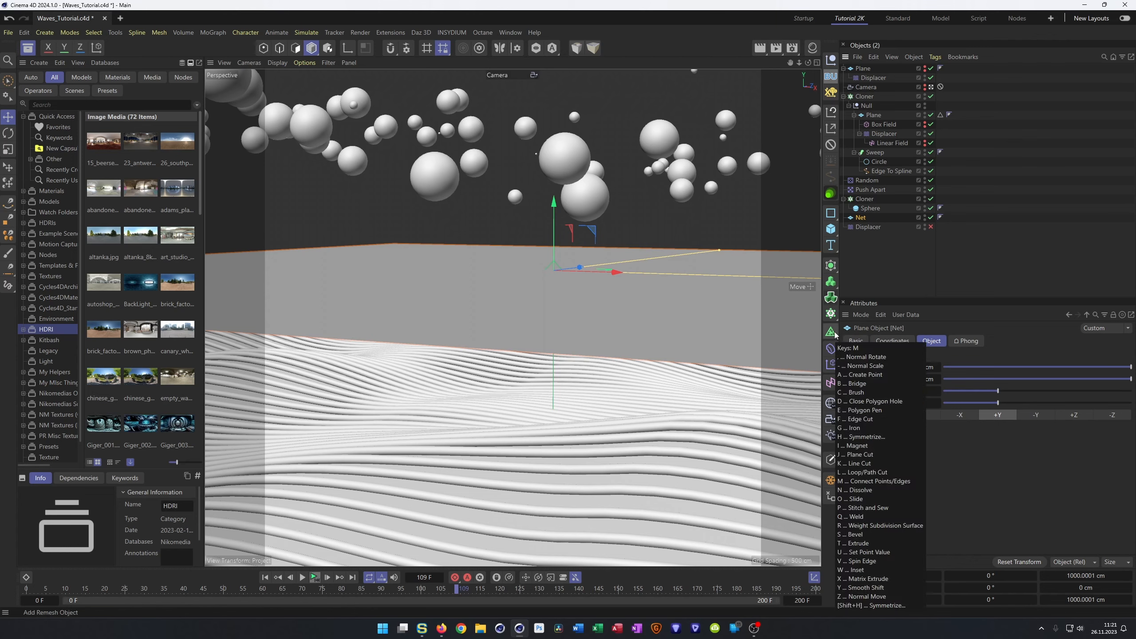
{"action": "key", "text": "Escape"}
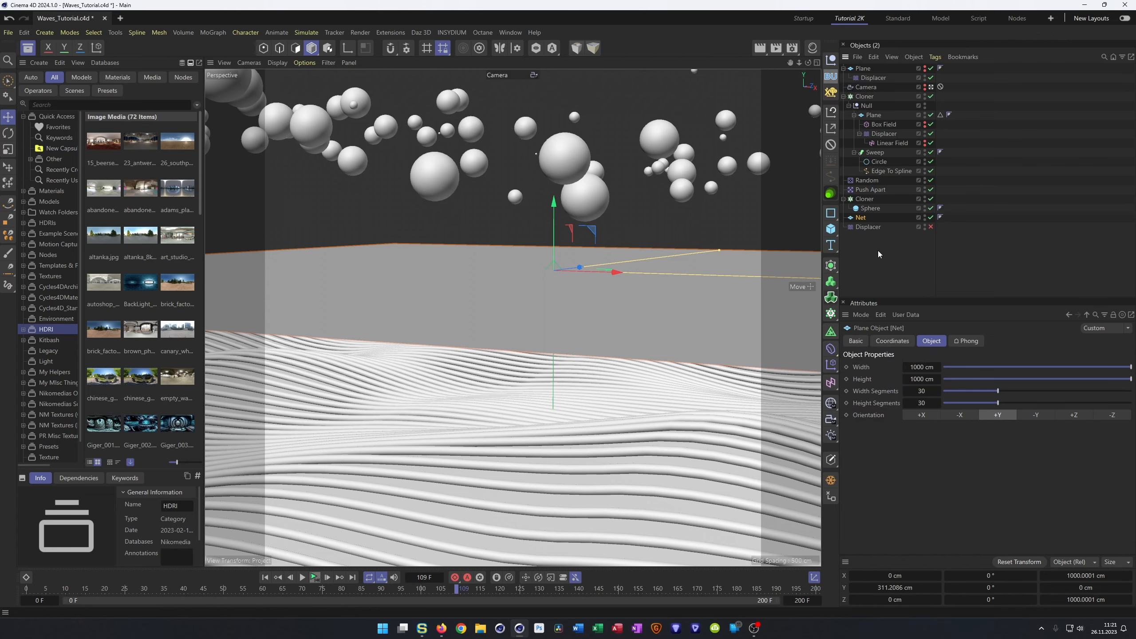
- Show the viewport geometry shaded with lines, and hide the Cloner that holds the waves
{"action": "key", "text": "n"}
{"action": "key", "text": "b"}
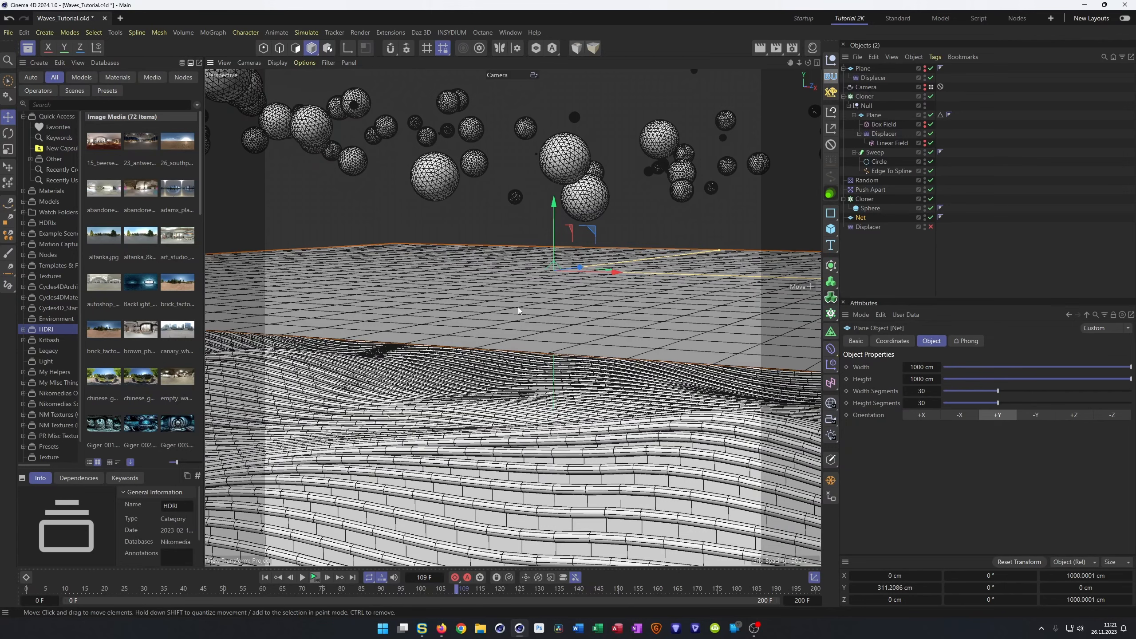
{"action": "double_click", "coordinate": [925, 97], "text": "alt"}
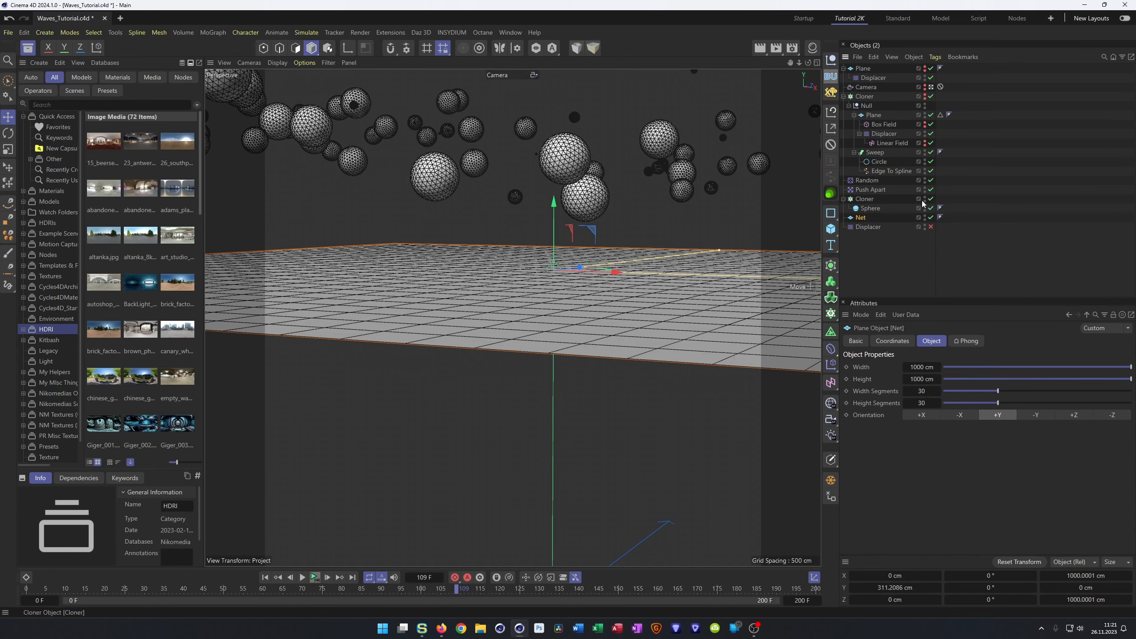
- Hide the Cloner holding the spheres and rename it "Cloner-Spheres"
{"action": "double_click", "coordinate": [871, 200]}
{"action": "type", "text": "Cloner-"}
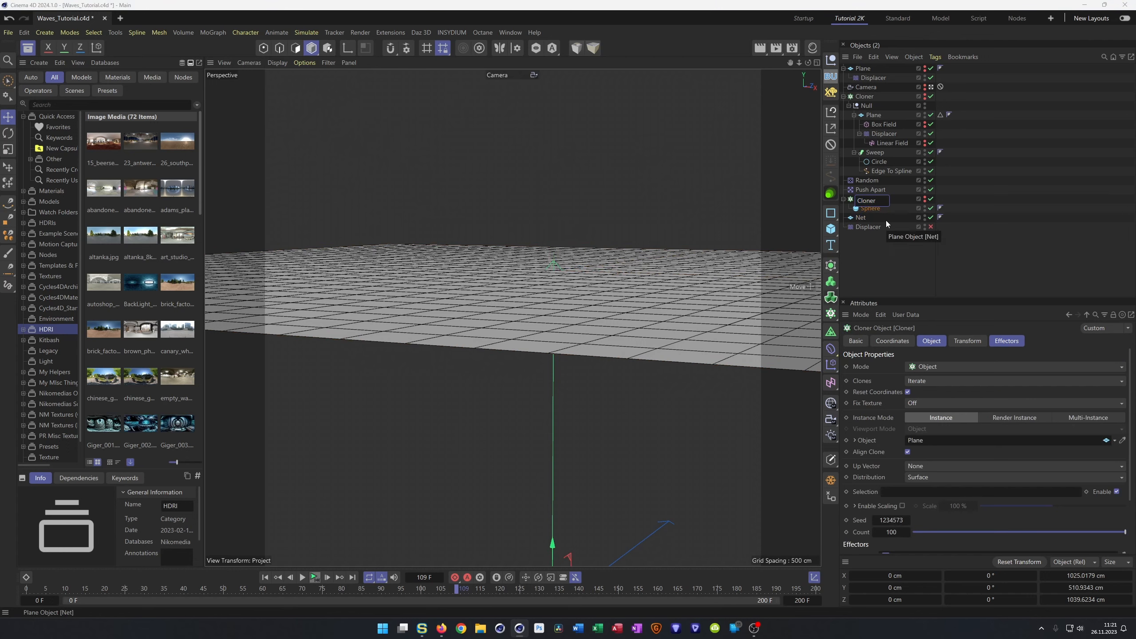
{"action": "type", "text": "Spheres"}
{"action": "key", "text": "Return"}
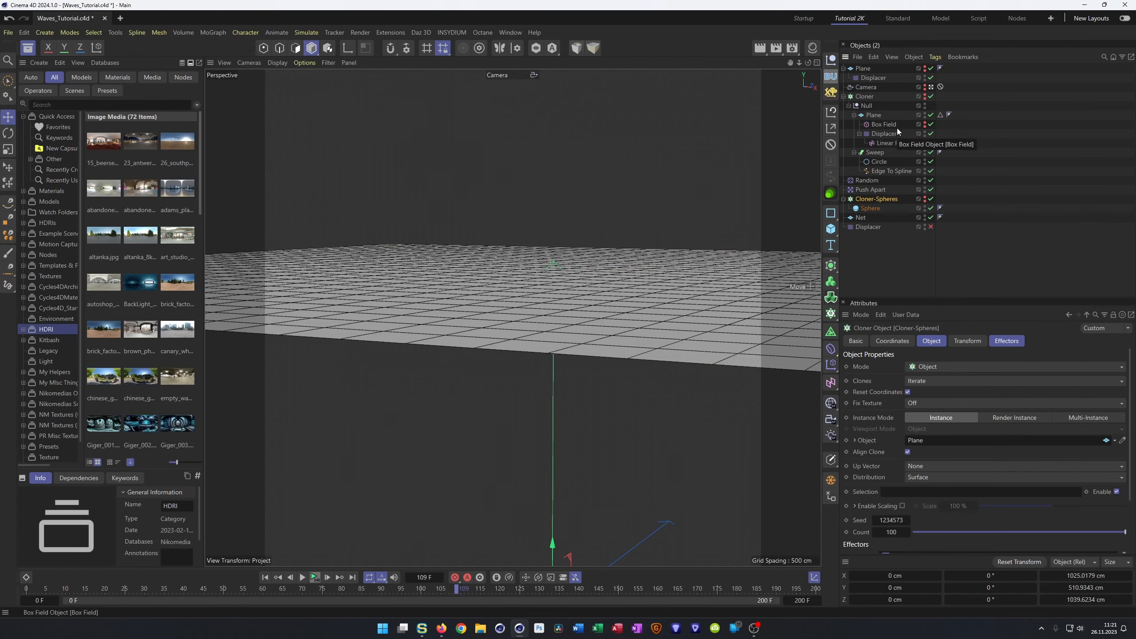
- Leave the scene camera view, add a Voronoi Fracture as parent of the Net plane, and select the fracture object
{"action": "left_click", "coordinate": [932, 87]}
{"action": "middle_click_drag", "start_coordinate": [585, 293], "coordinate": [524, 323], "text": "alt"}
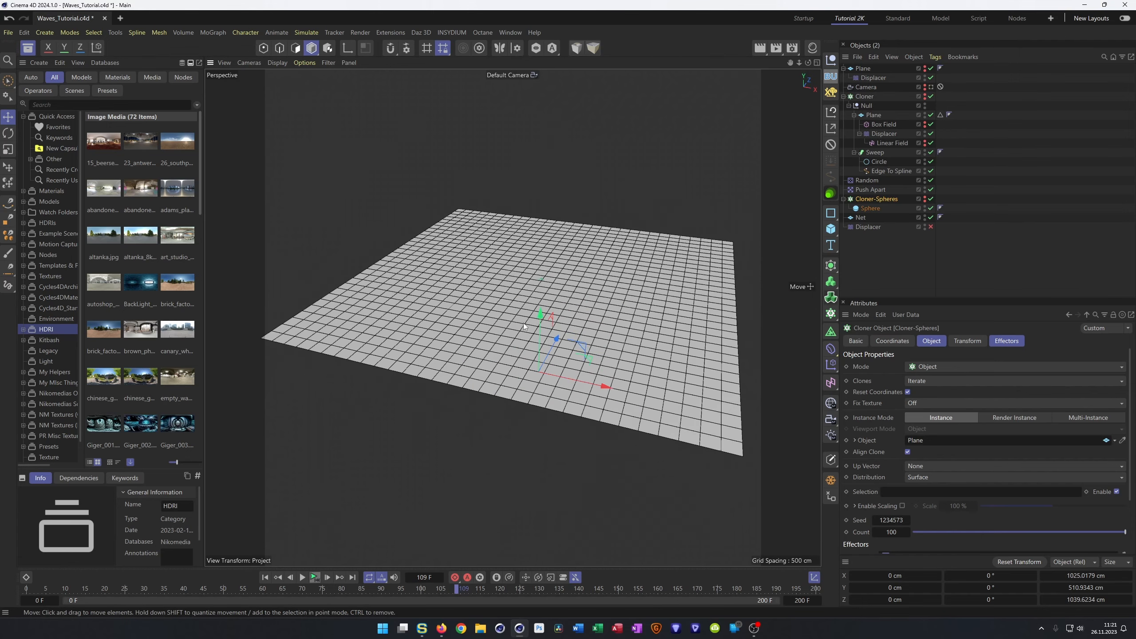
{"action": "left_click", "coordinate": [861, 217]}
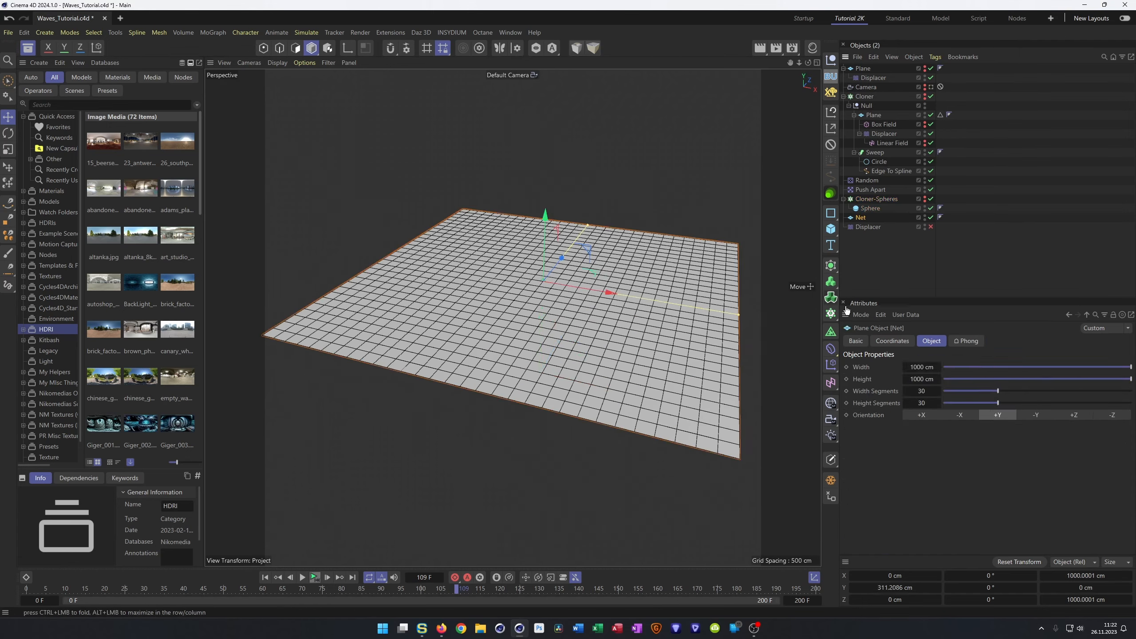
{"action": "left_click", "coordinate": [833, 316]}
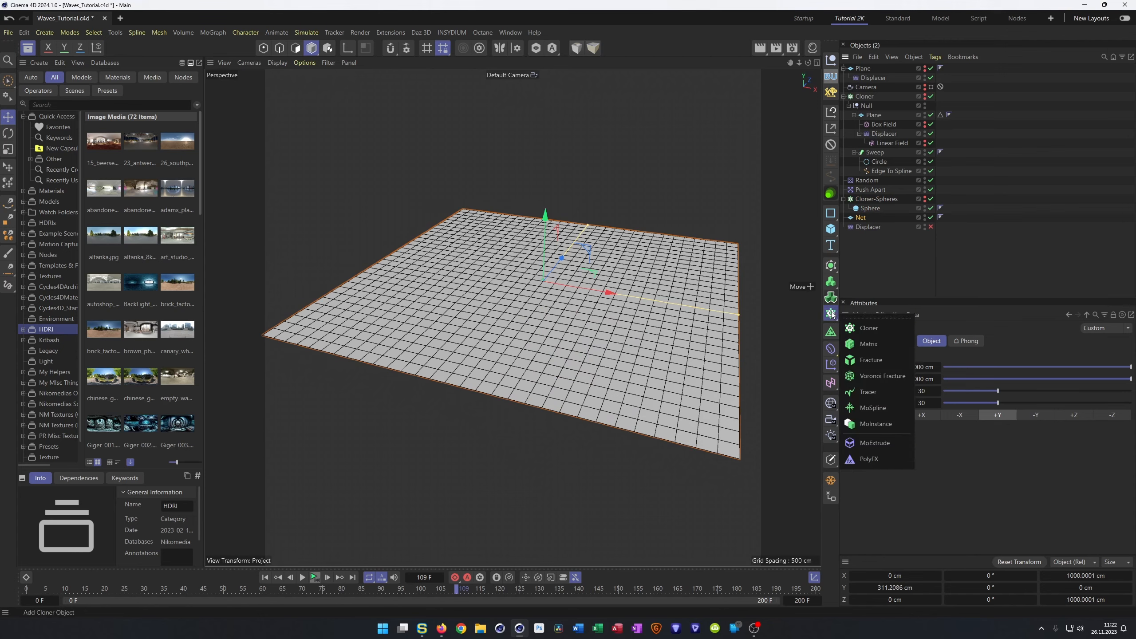
{"action": "left_click", "coordinate": [874, 376], "text": "alt"}
{"action": "left_click_drag", "start_coordinate": [689, 338], "coordinate": [500, 285], "text": "alt"}
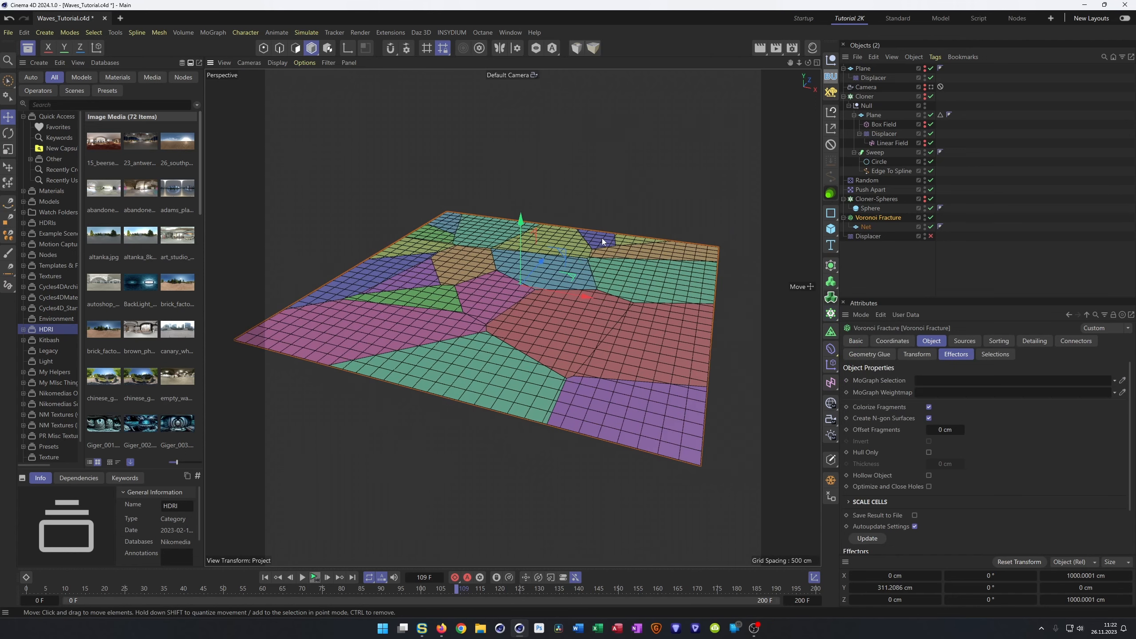
{"action": "left_click", "coordinate": [868, 227]}
{"action": "left_click", "coordinate": [877, 218]}
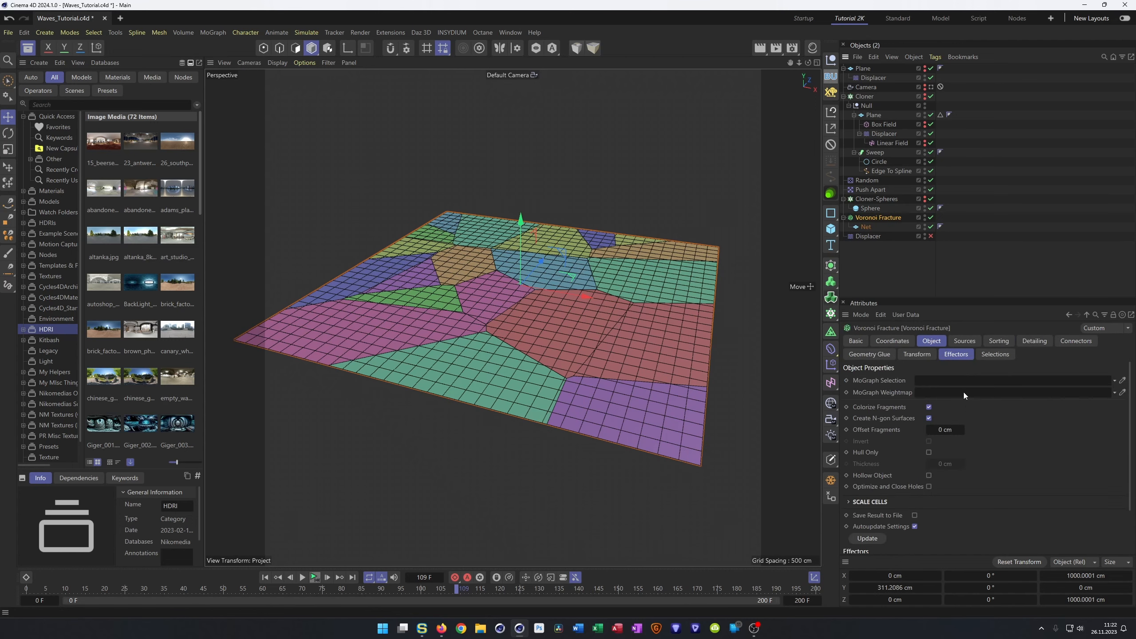
- Set the point amount of the Voronoi Fracture's distribution source to 50
{"action": "left_click", "coordinate": [965, 340]}
{"action": "left_click", "coordinate": [912, 411]}
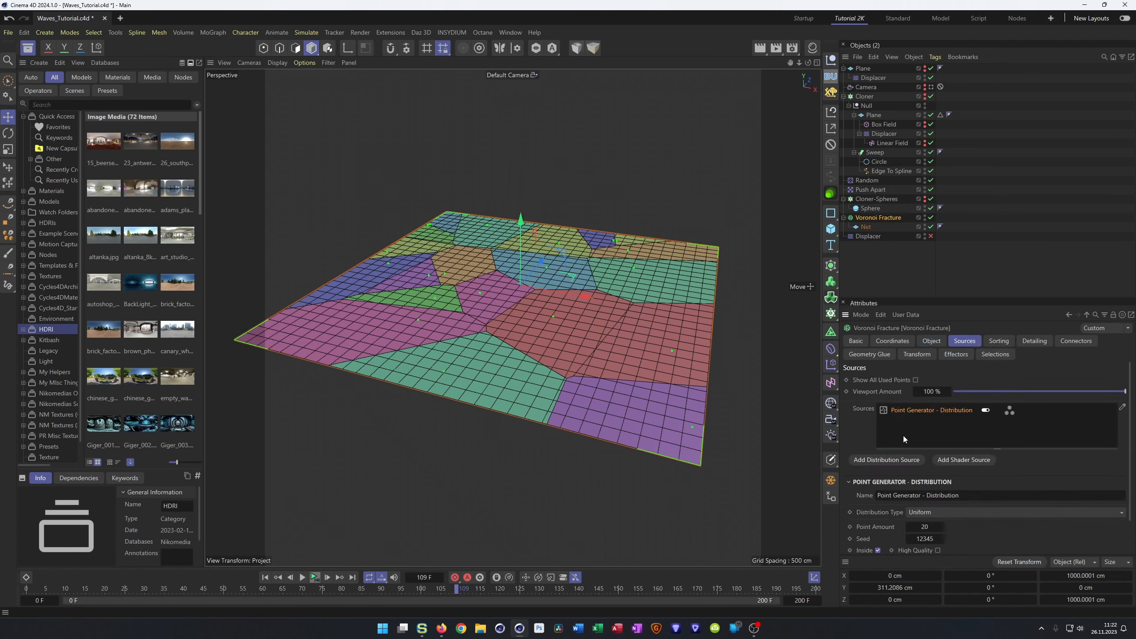
{"action": "double_click", "coordinate": [918, 534]}
{"action": "type", "text": "50"}
{"action": "key", "text": "Return"}
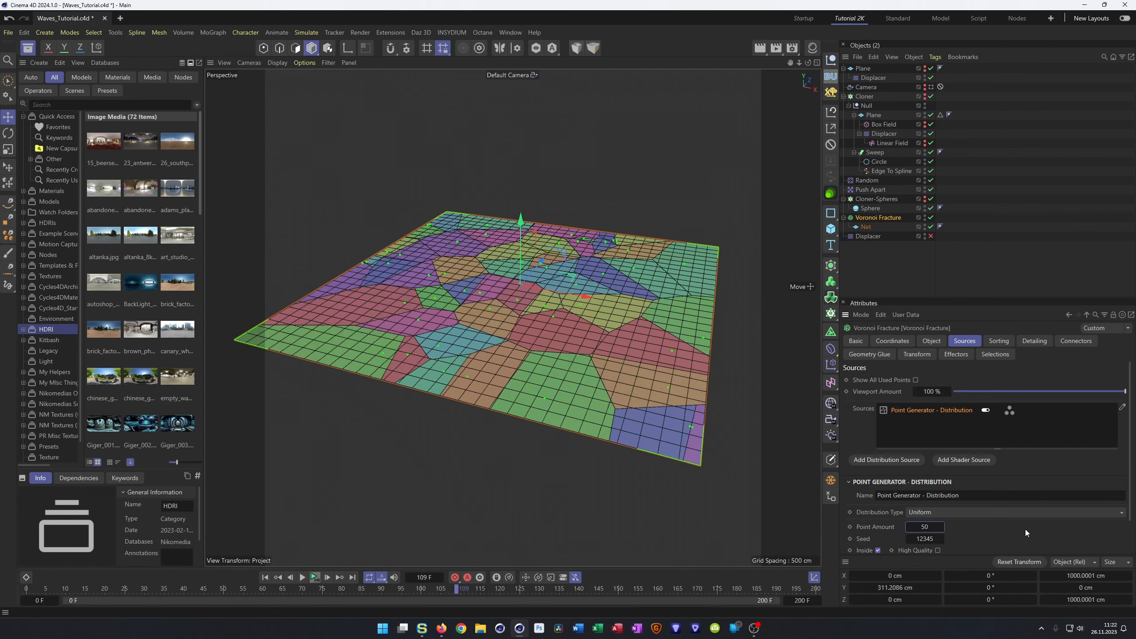
- Enable the Surface Break Edges selection on the Voronoi Fracture
{"action": "mouse_move", "coordinate": [602, 347]}
{"action": "left_mouse_down", "text": "alt"}
{"action": "mouse_move", "coordinate": [587, 373]}
{"action": "mouse_move", "coordinate": [607, 336]}
{"action": "left_mouse_up", "text": "alt"}
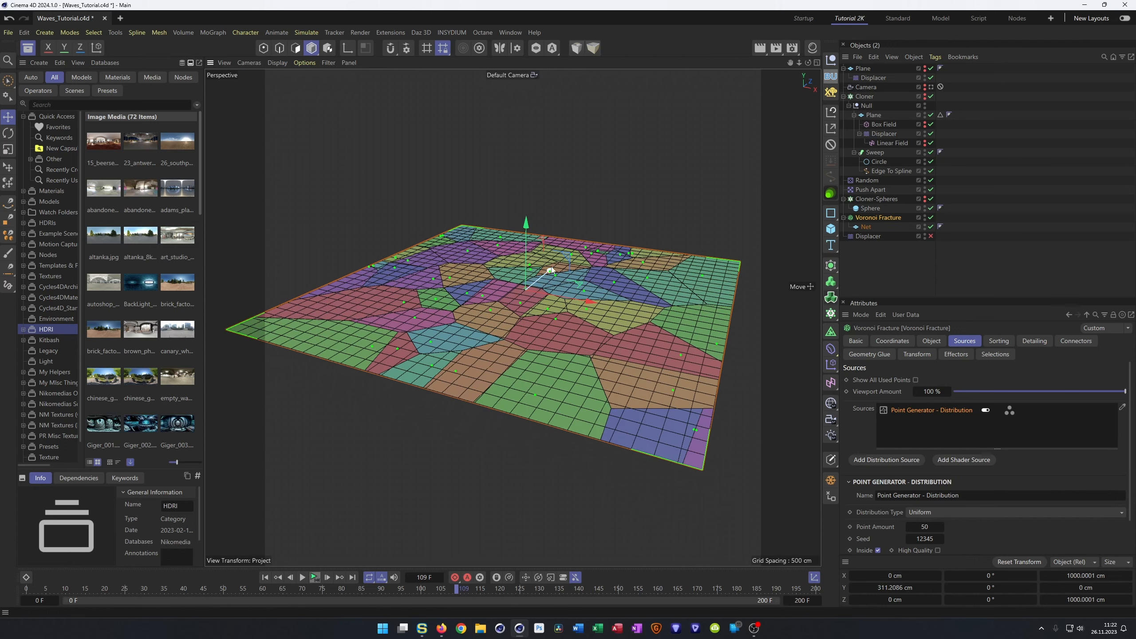
{"action": "mouse_move", "coordinate": [534, 334]}
{"action": "right_mouse_down", "text": "alt"}
{"action": "mouse_move", "coordinate": [560, 317]}
{"action": "mouse_move", "coordinate": [527, 336]}
{"action": "right_mouse_up", "text": "alt"}
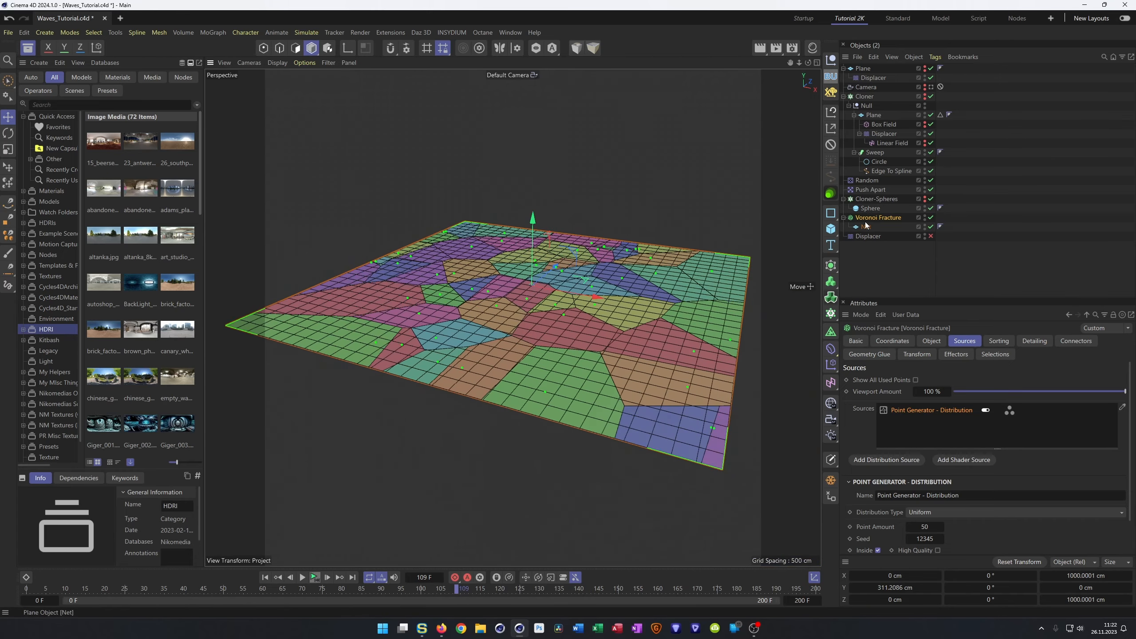
{"action": "left_click", "coordinate": [994, 355]}
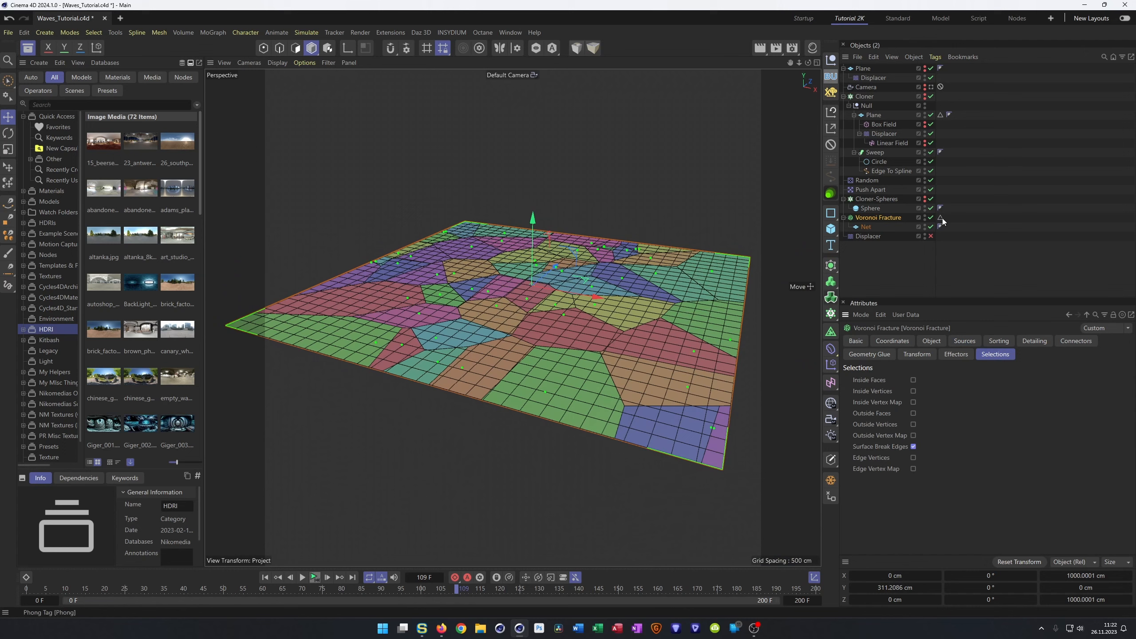
- Make the Voronoi Fracture a child of a new Connect object and collapse its hierarchy
{"action": "left_click", "coordinate": [844, 218]}
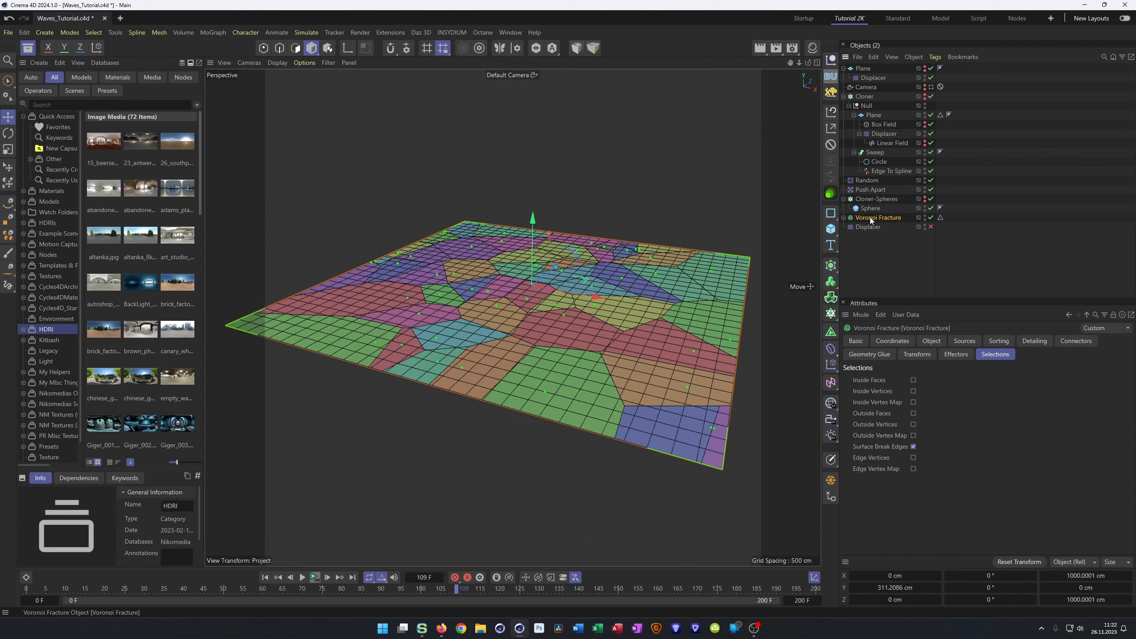
{"action": "left_click", "coordinate": [832, 269]}
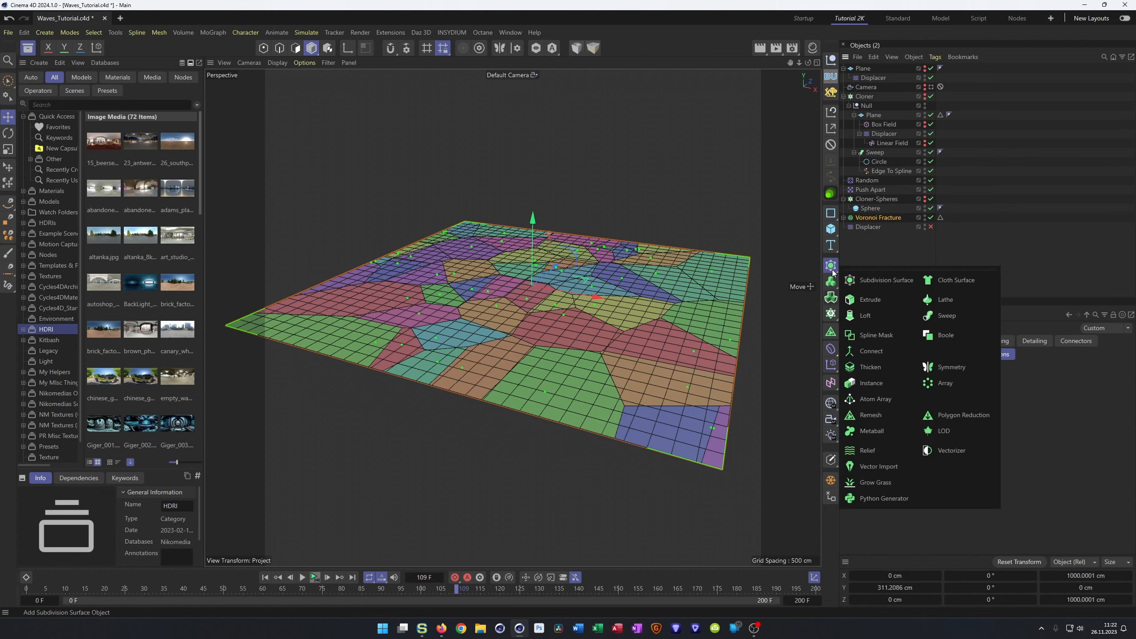
{"action": "left_click", "coordinate": [873, 350]}
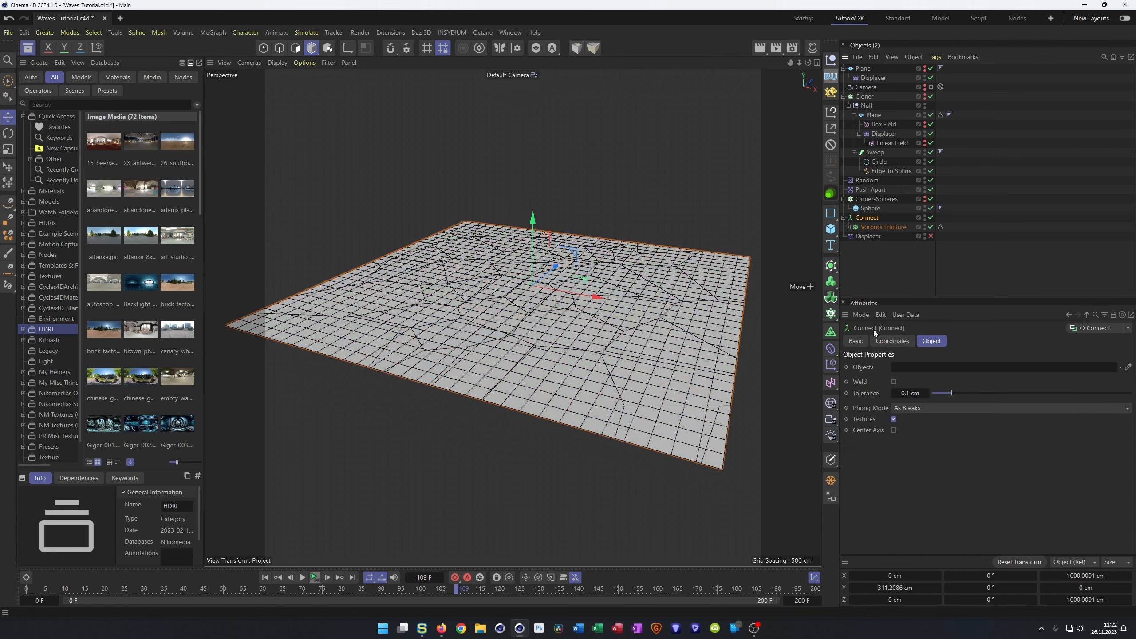
{"action": "left_click", "coordinate": [844, 217]}
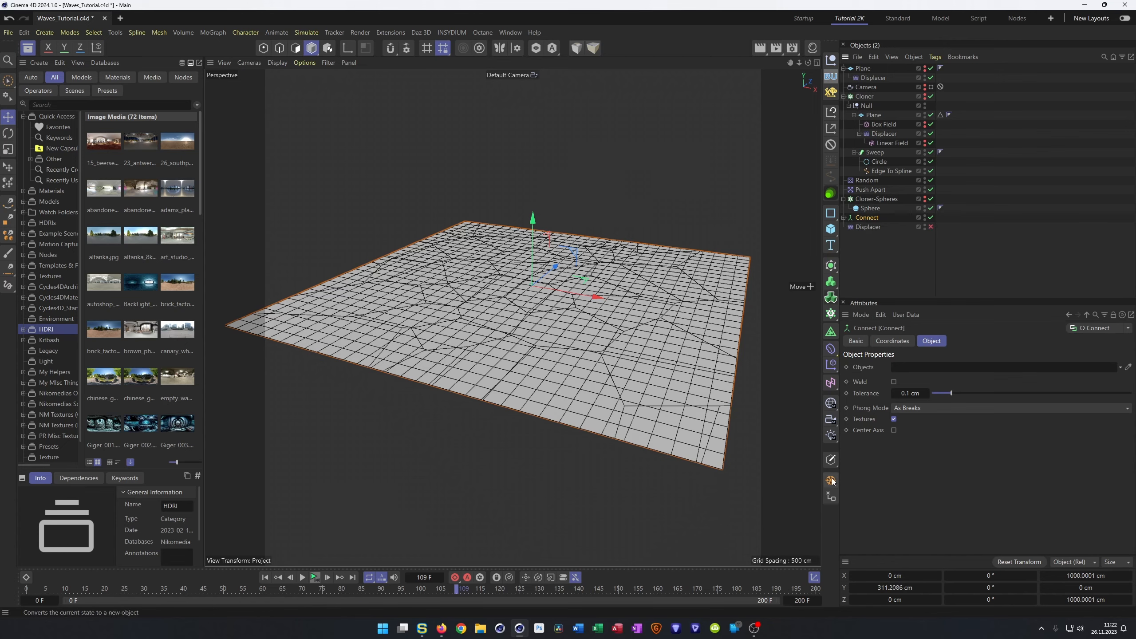
- Convert the Connect generator with Current State to Object, then disable and hide the original generator
{"action": "right_click", "coordinate": [868, 218]}
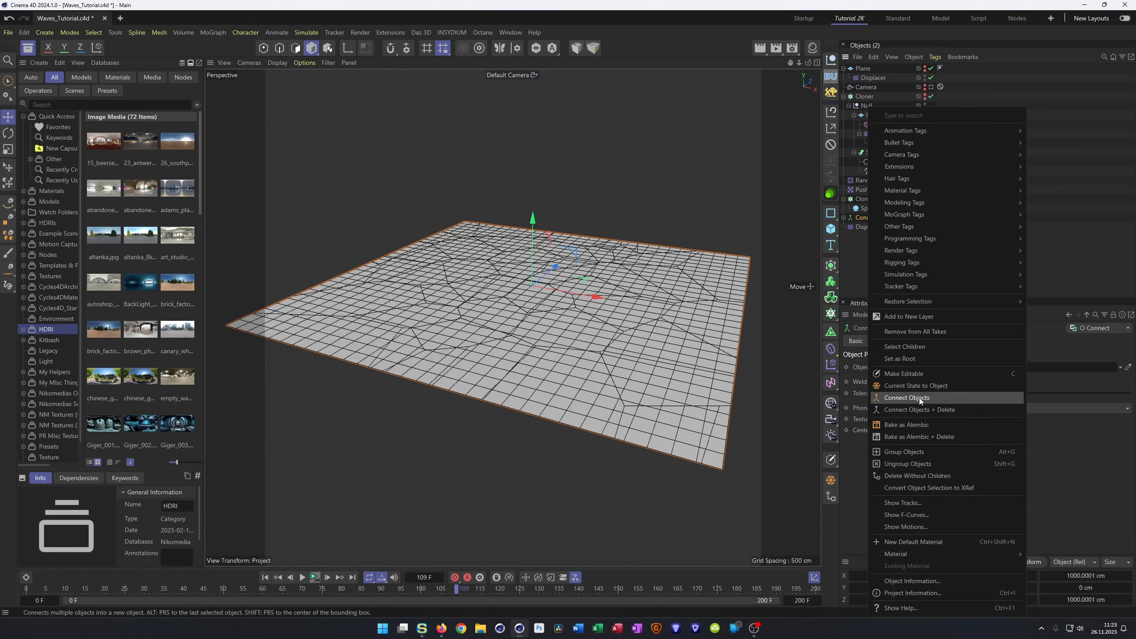
{"action": "left_click", "coordinate": [918, 386]}
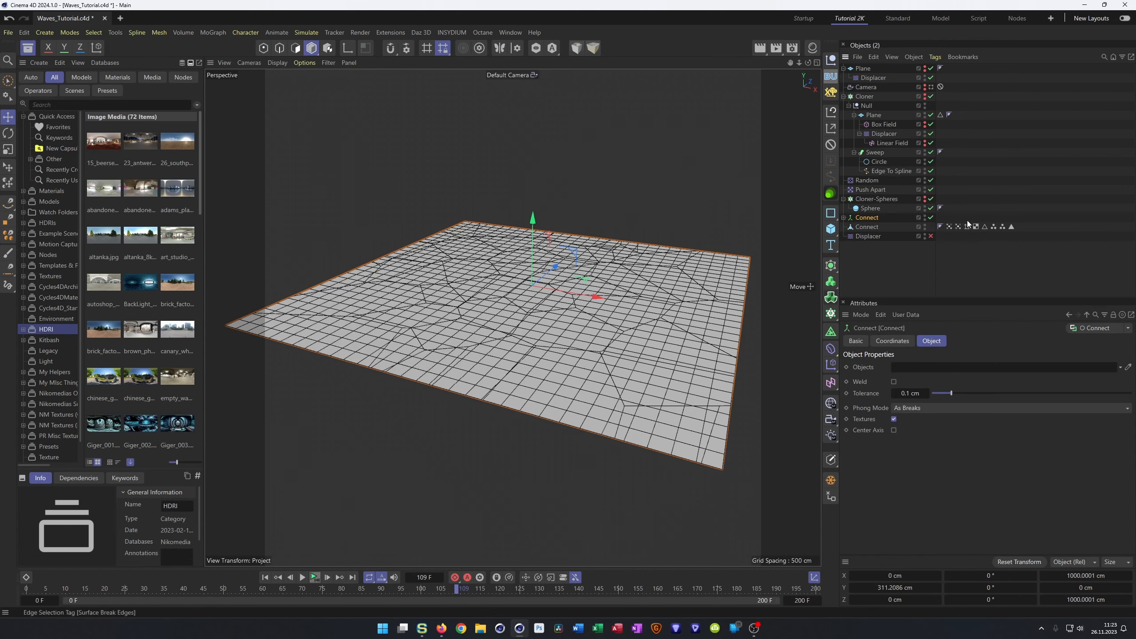
{"action": "left_click", "coordinate": [844, 219]}
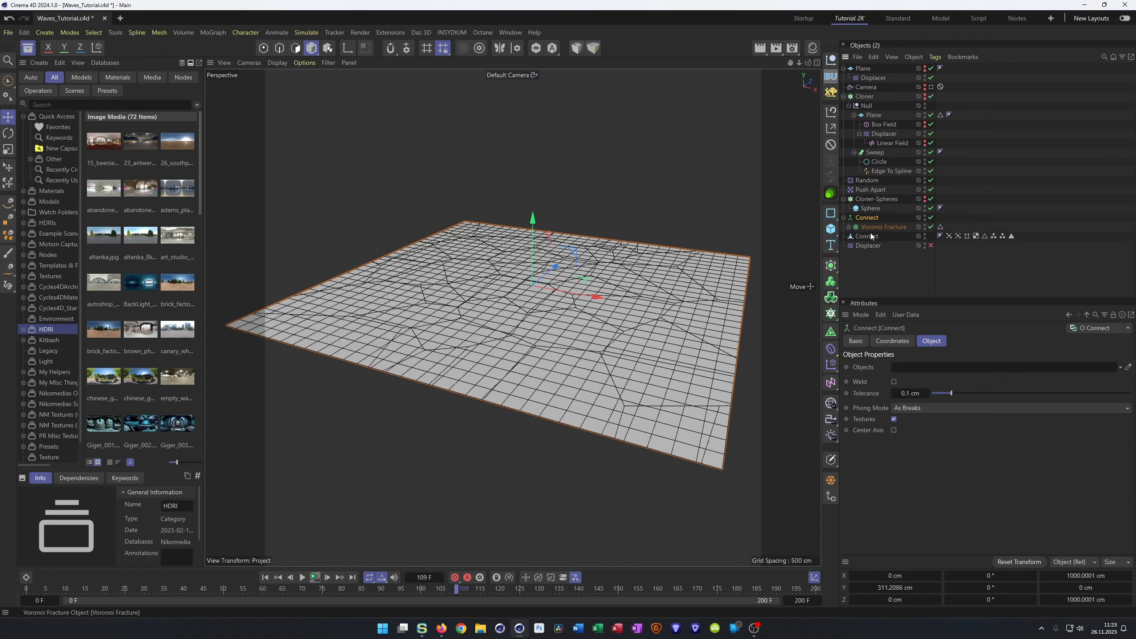
{"action": "left_click", "coordinate": [931, 218]}
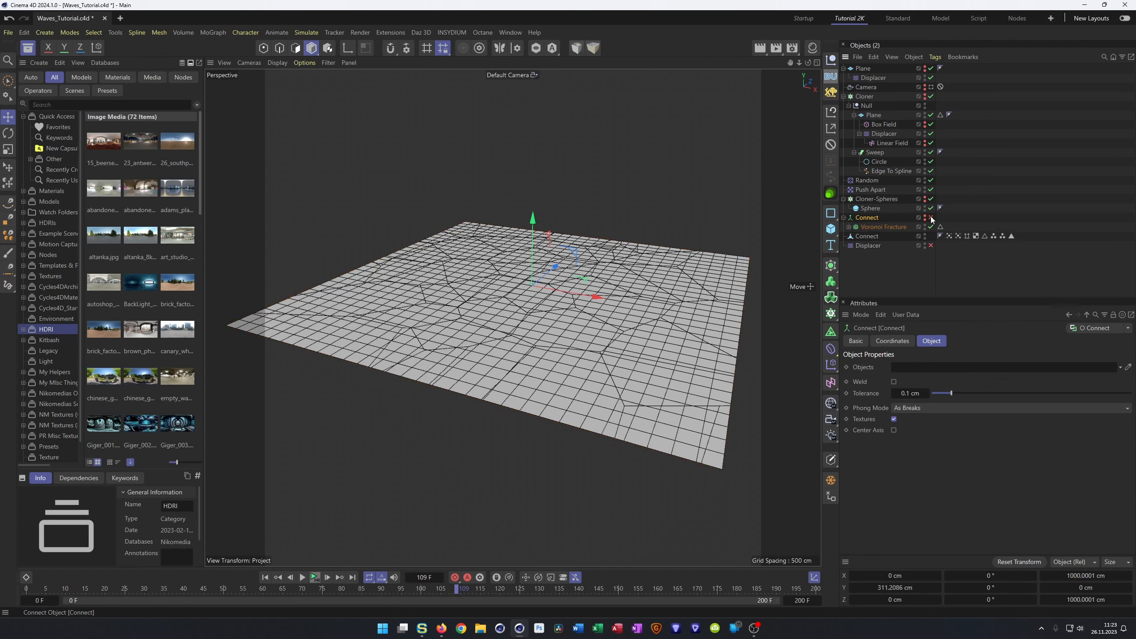
- Select the Surface Break Edges of the converted Connect mesh and convert them with Edge to Spline
{"action": "double_click", "coordinate": [986, 236]}
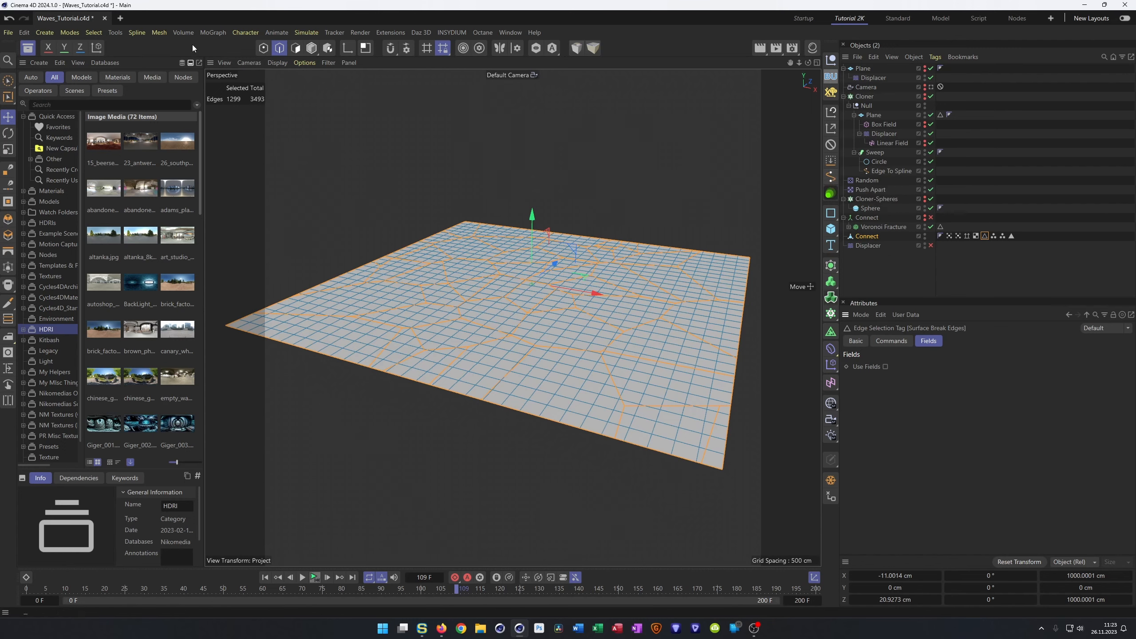
{"action": "left_click", "coordinate": [160, 33]}
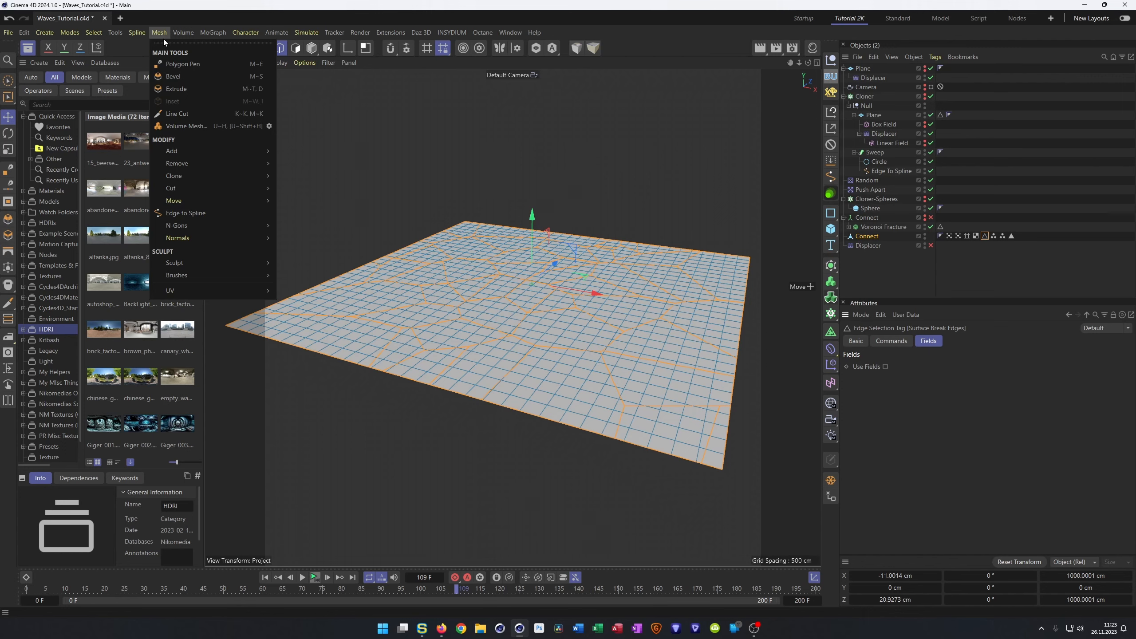
{"action": "left_click", "coordinate": [193, 214]}
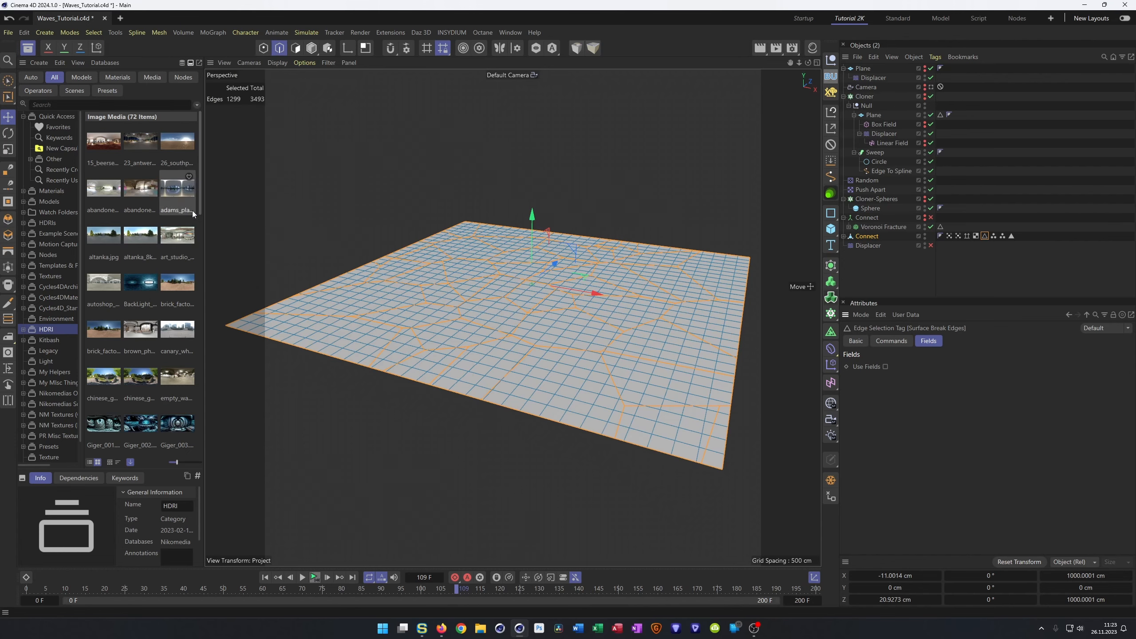
- Move the extracted spline out of the converted Connect mesh and delete that mesh
{"action": "left_click", "coordinate": [844, 236]}
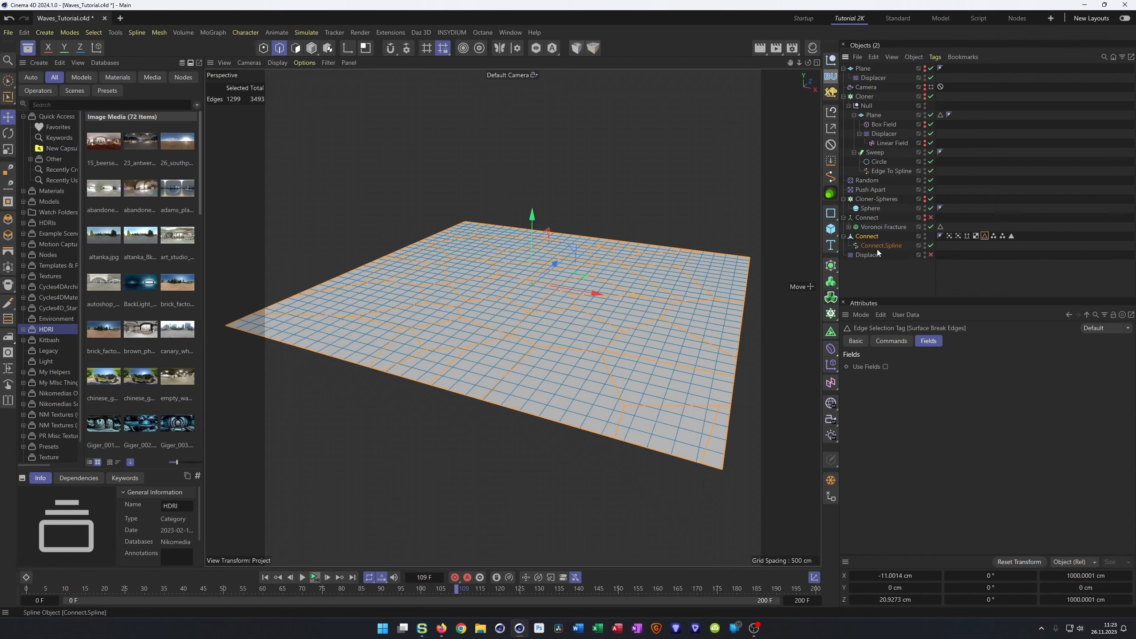
{"action": "left_click_drag", "start_coordinate": [876, 247], "coordinate": [863, 250]}
{"action": "left_click", "coordinate": [870, 238]}
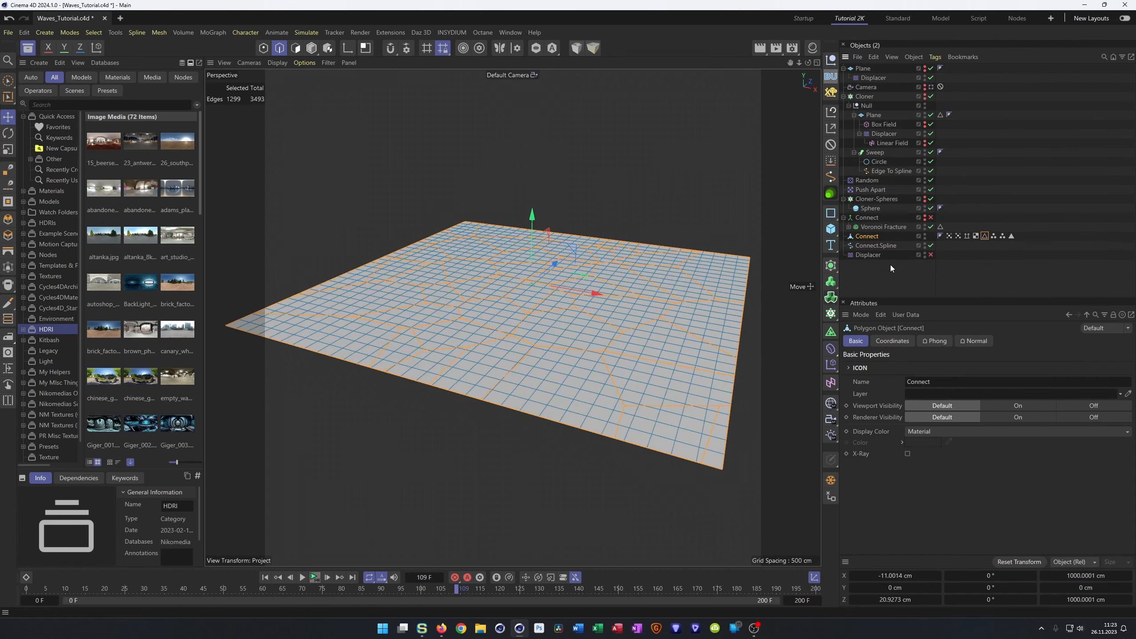
{"action": "key", "text": "Delete"}
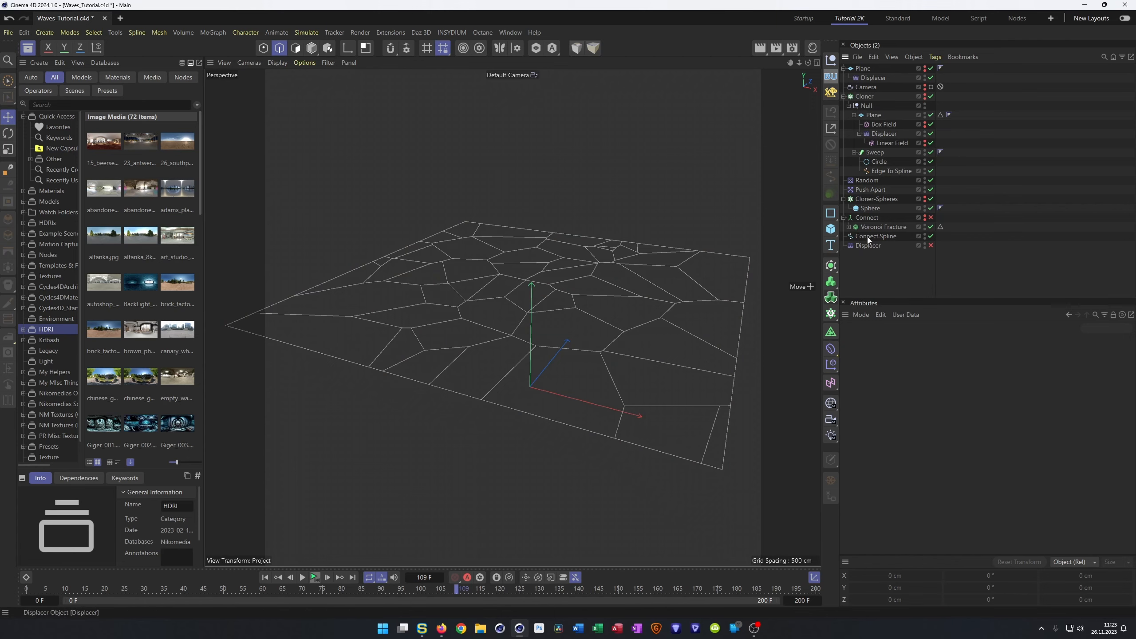
- Make the unused Displacer a child of Connect.Spline and enable it to deform the cell outlines
{"action": "left_click_drag", "start_coordinate": [866, 244], "coordinate": [885, 236]}
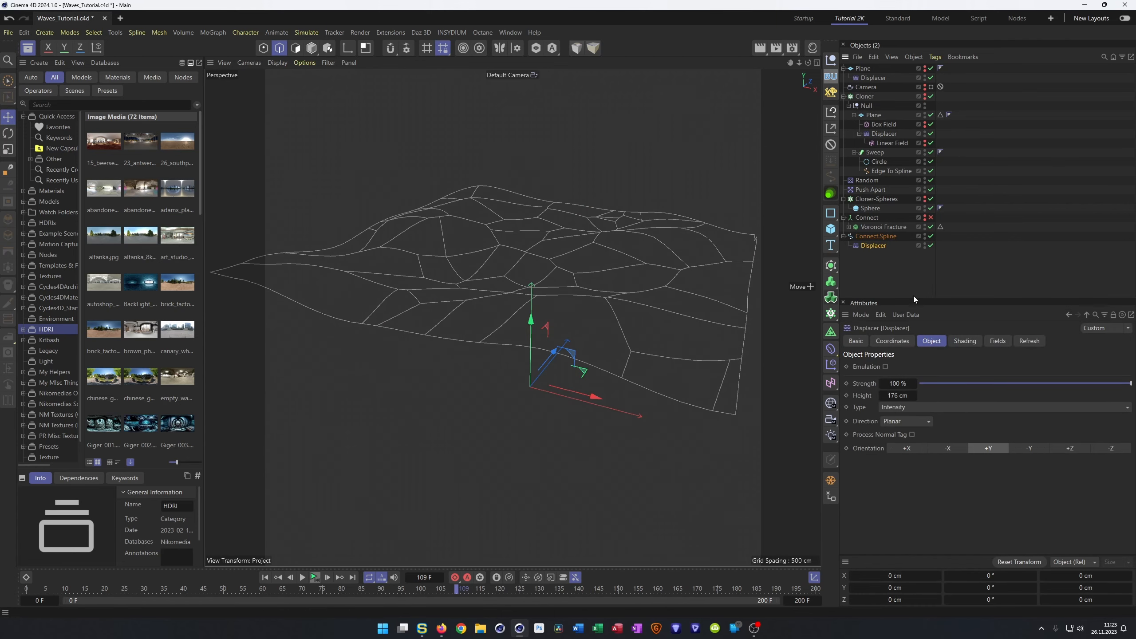
{"action": "mouse_move", "coordinate": [535, 284]}
{"action": "left_mouse_down", "text": "alt"}
{"action": "mouse_move", "coordinate": [569, 347]}
{"action": "mouse_move", "coordinate": [579, 330]}
{"action": "mouse_move", "coordinate": [533, 268]}
{"action": "left_mouse_up", "text": "alt"}
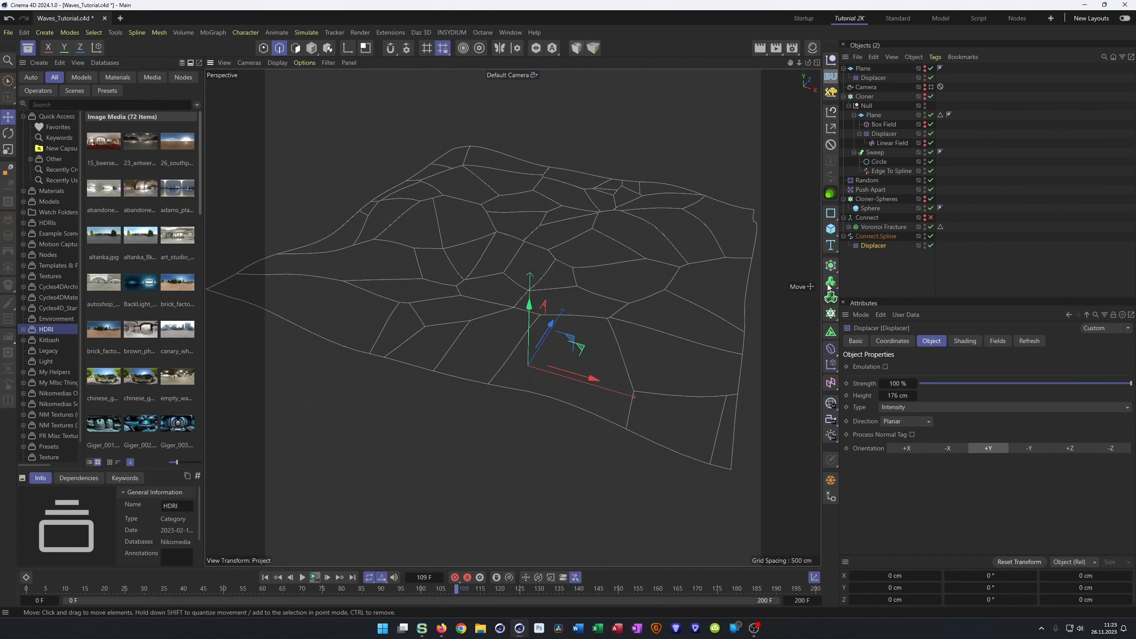
{"action": "left_click", "coordinate": [875, 236]}
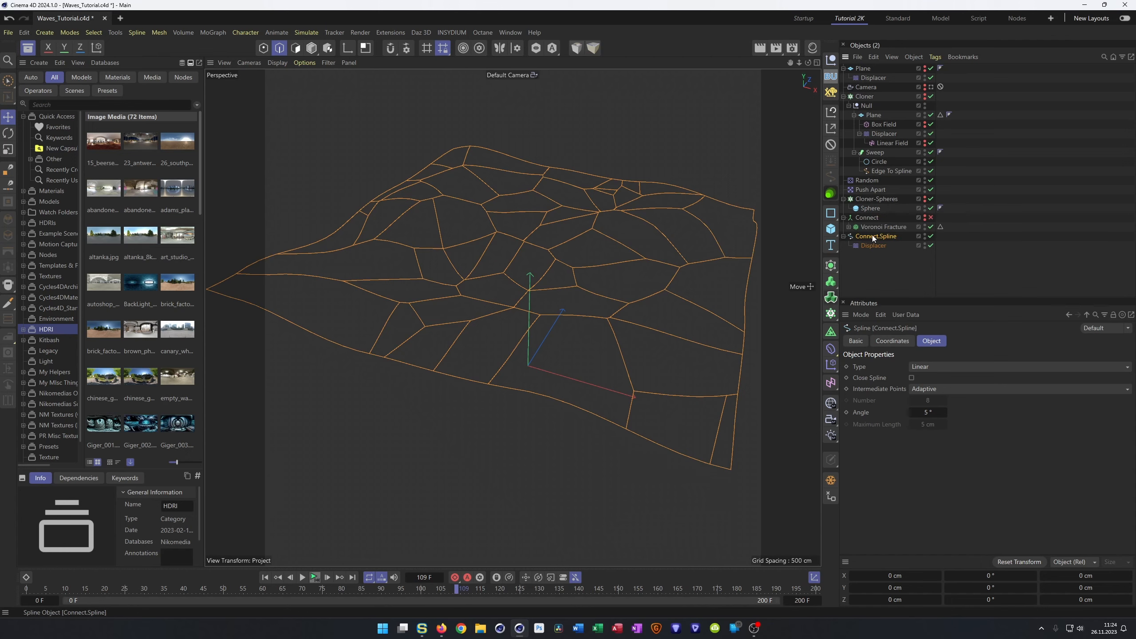
- Duplicate the Cloner's Sweep as a separate object and replace the copy's Edge To Spline with Connect.Spline
{"action": "left_click", "coordinate": [874, 153]}
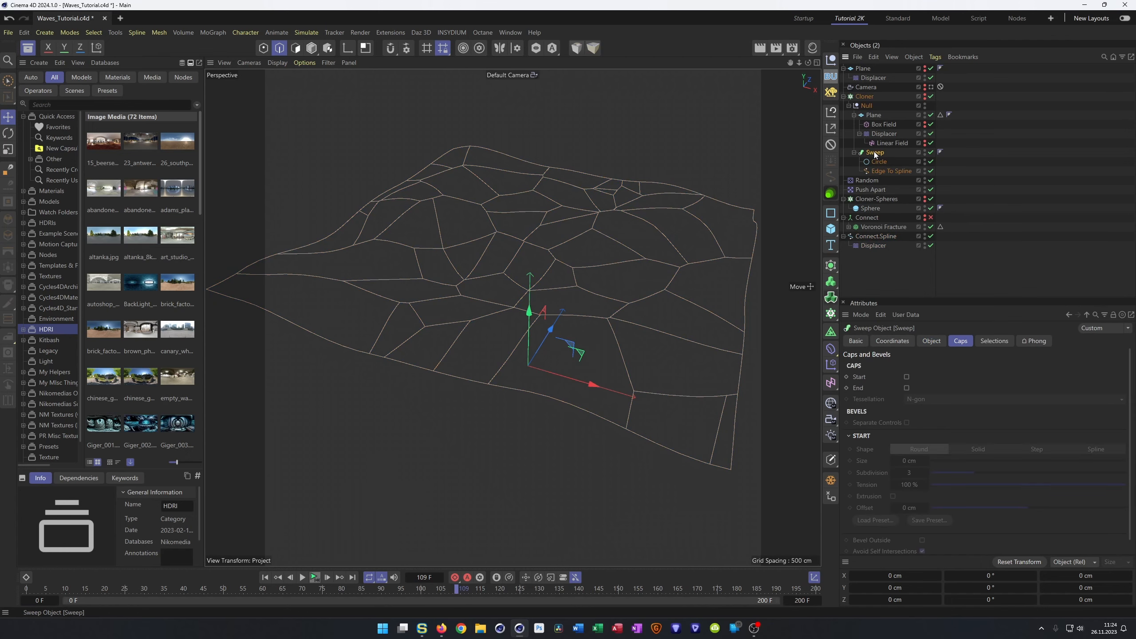
{"action": "left_click_drag", "start_coordinate": [871, 267], "coordinate": [873, 270], "text": "ctrl"}
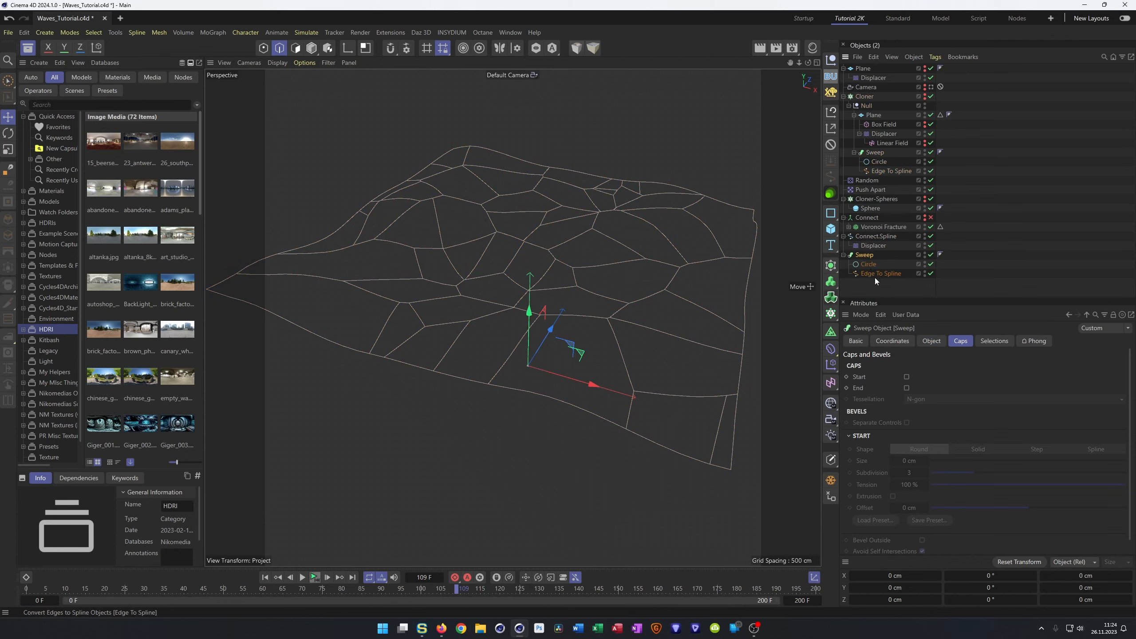
{"action": "left_click", "coordinate": [868, 274]}
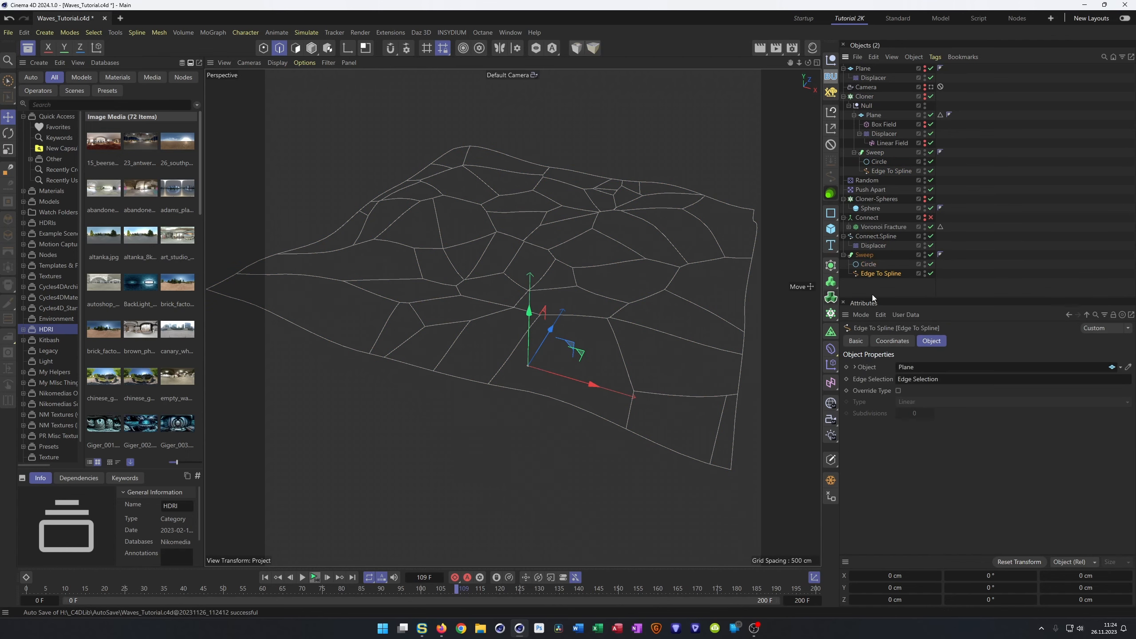
{"action": "key", "text": "Delete"}
{"action": "left_click_drag", "start_coordinate": [865, 236], "coordinate": [863, 266]}
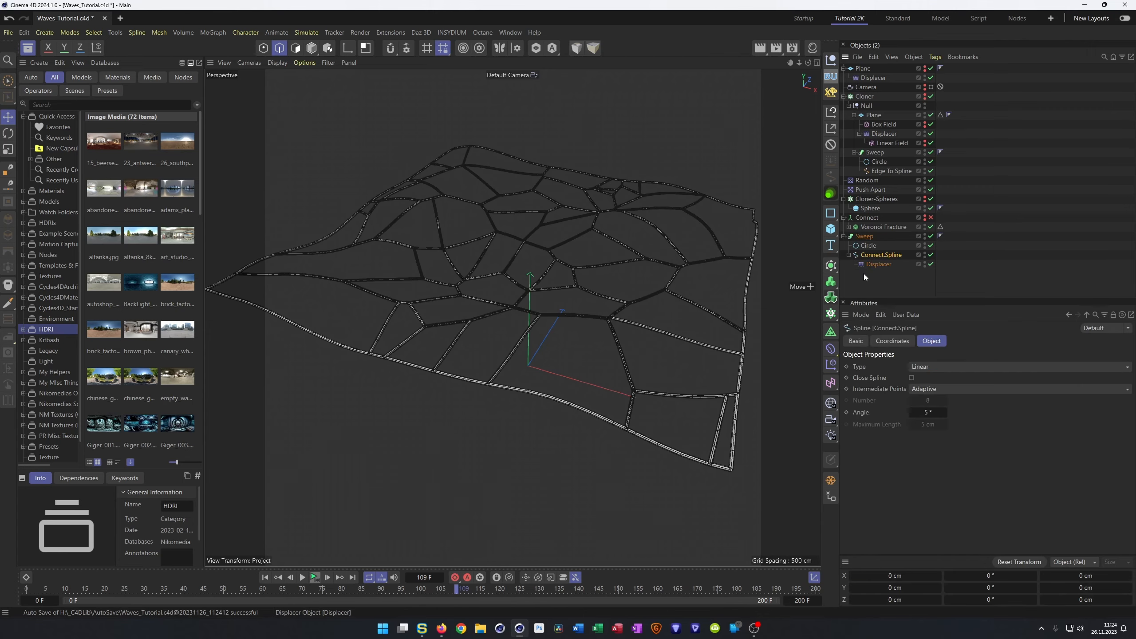
- Set the radius of the new Sweep's Circle profile to 1 cm
{"action": "mouse_move", "coordinate": [623, 306]}
{"action": "right_mouse_down", "text": "alt"}
{"action": "mouse_move", "coordinate": [660, 286]}
{"action": "mouse_move", "coordinate": [641, 298]}
{"action": "right_mouse_up", "text": "alt"}
{"action": "left_click_drag", "start_coordinate": [542, 317], "coordinate": [538, 318], "text": "alt"}
{"action": "mouse_move", "coordinate": [506, 321]}
{"action": "right_mouse_down", "text": "alt"}
{"action": "mouse_move", "coordinate": [612, 257]}
{"action": "mouse_move", "coordinate": [451, 304]}
{"action": "right_mouse_up", "text": "alt"}
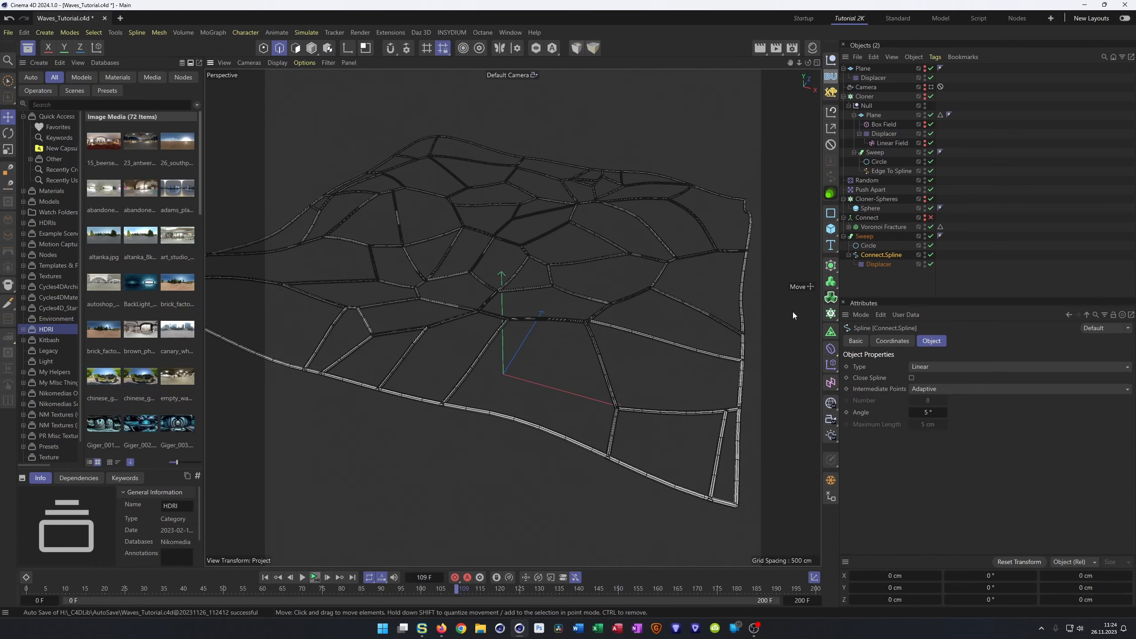
{"action": "left_click", "coordinate": [869, 246]}
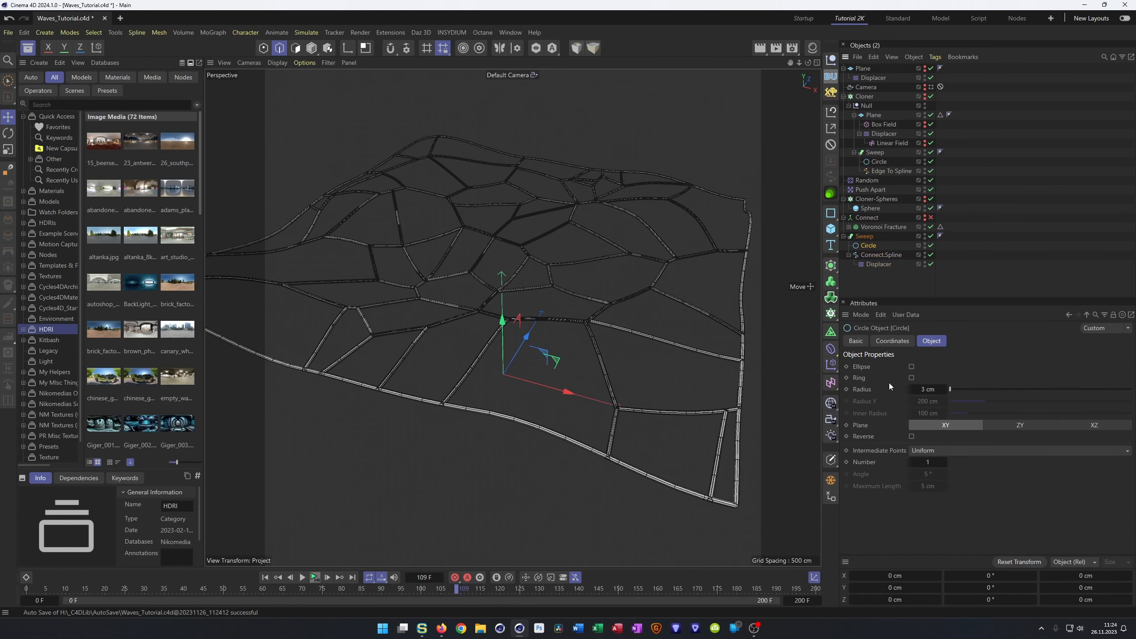
{"action": "left_click", "coordinate": [928, 389]}
{"action": "type", "text": "1"}
{"action": "key", "text": "Return"}
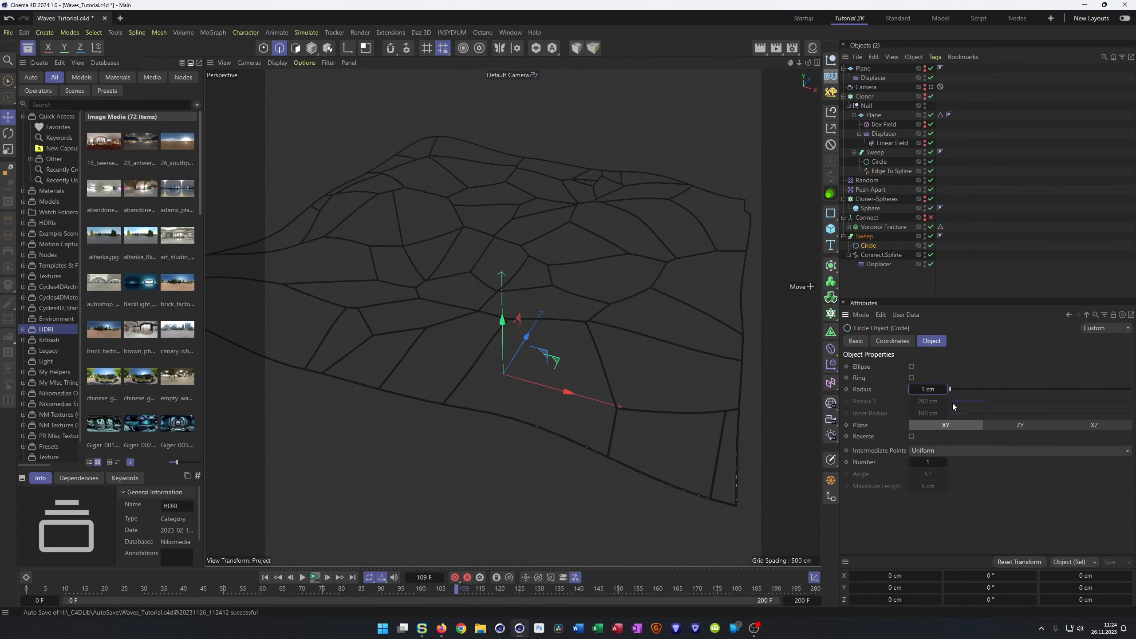
- Place the new Sweep inside a Subdivision Surface to smooth the net, then select the Sweep
{"action": "right_click_drag", "start_coordinate": [588, 447], "coordinate": [550, 442], "text": "alt"}
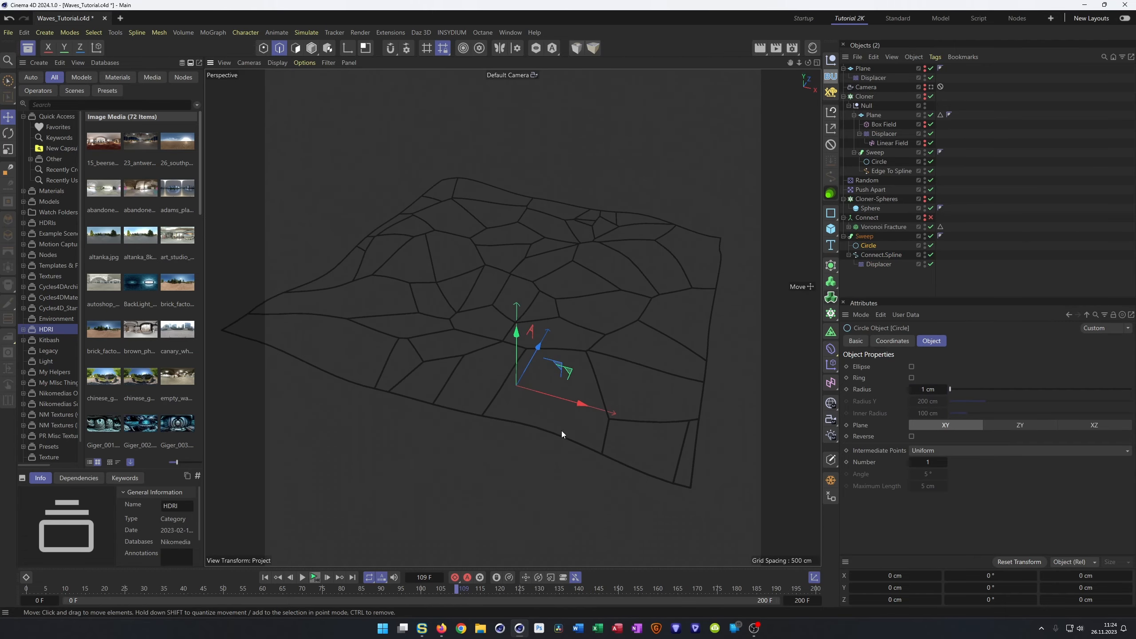
{"action": "left_click_drag", "start_coordinate": [543, 404], "coordinate": [554, 365], "text": "alt"}
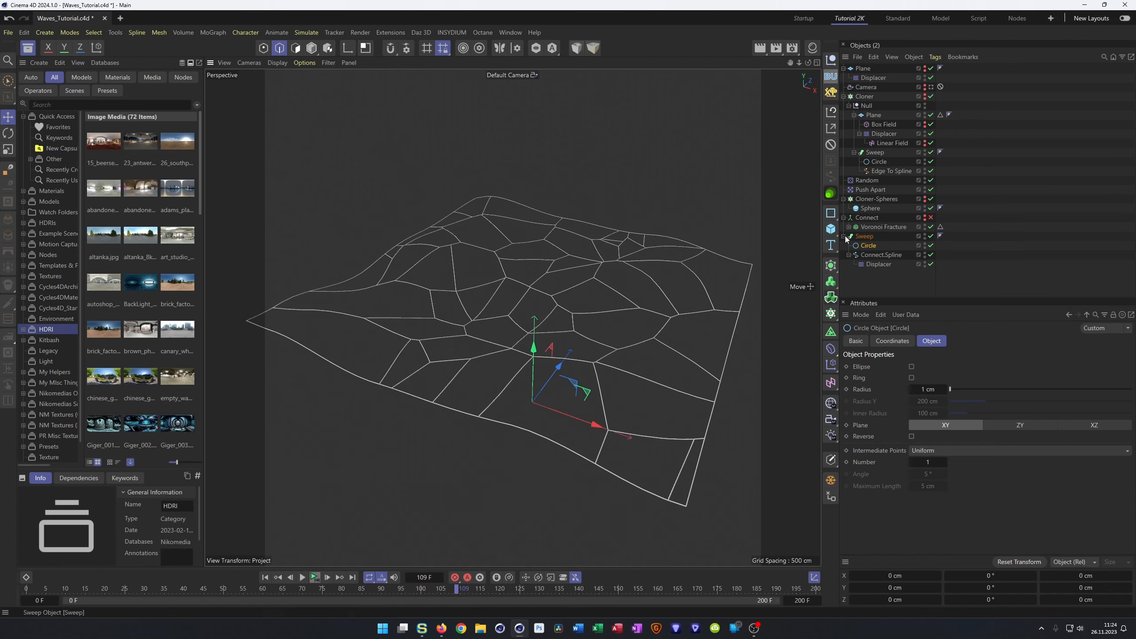
{"action": "left_click", "coordinate": [861, 237]}
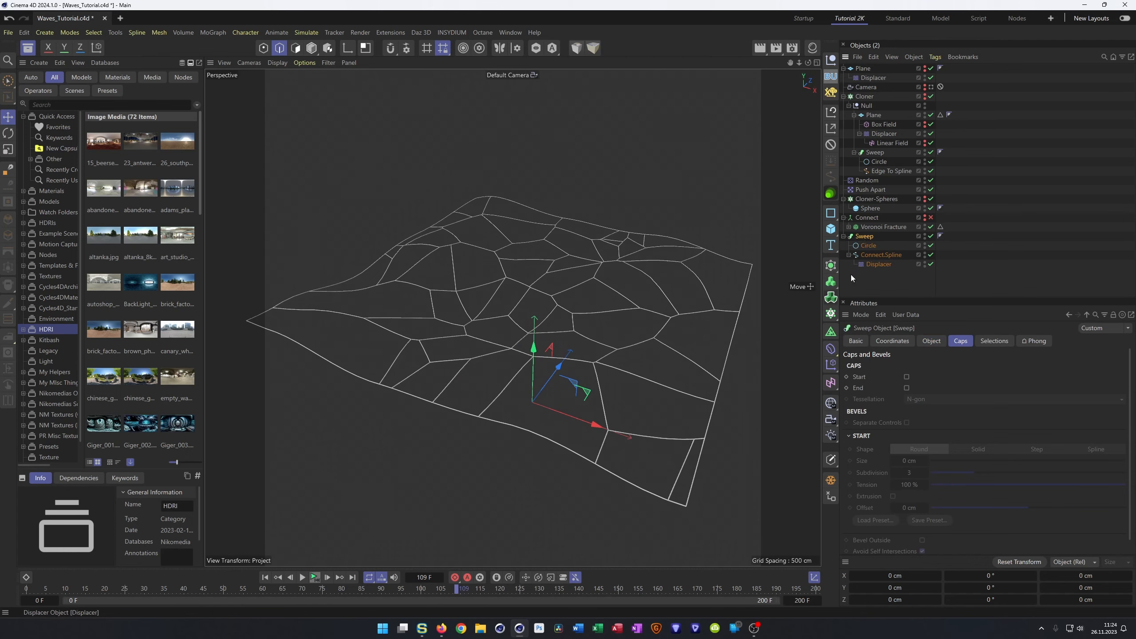
{"action": "left_click", "coordinate": [830, 266], "text": "alt"}
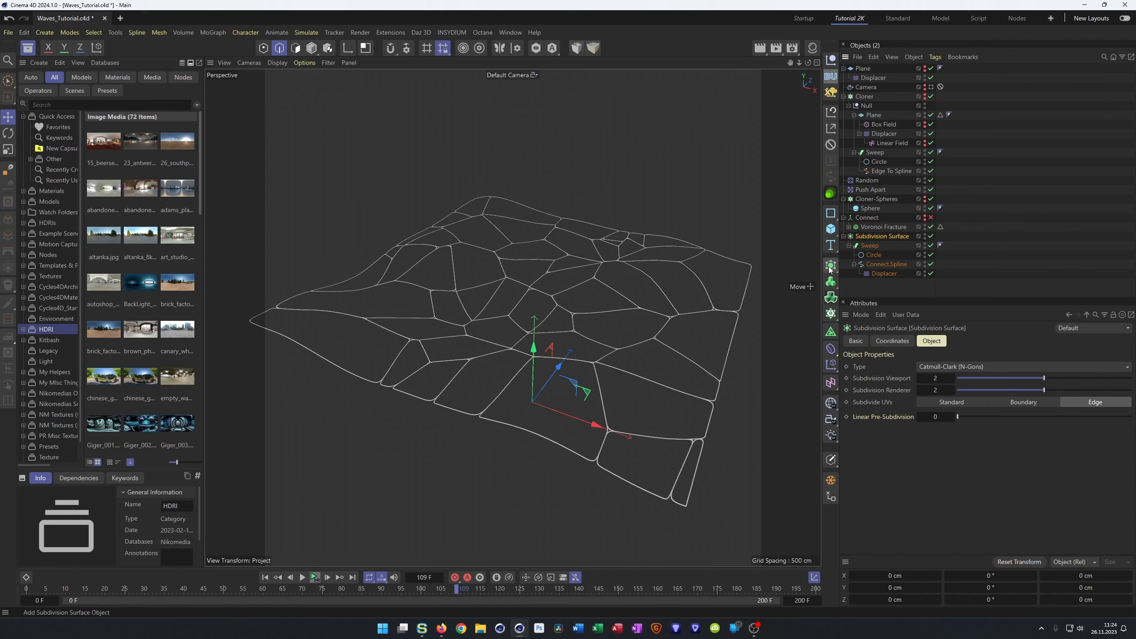
{"action": "scroll", "coordinate": [568, 351], "scroll_direction": "up", "scroll_amount": 2}
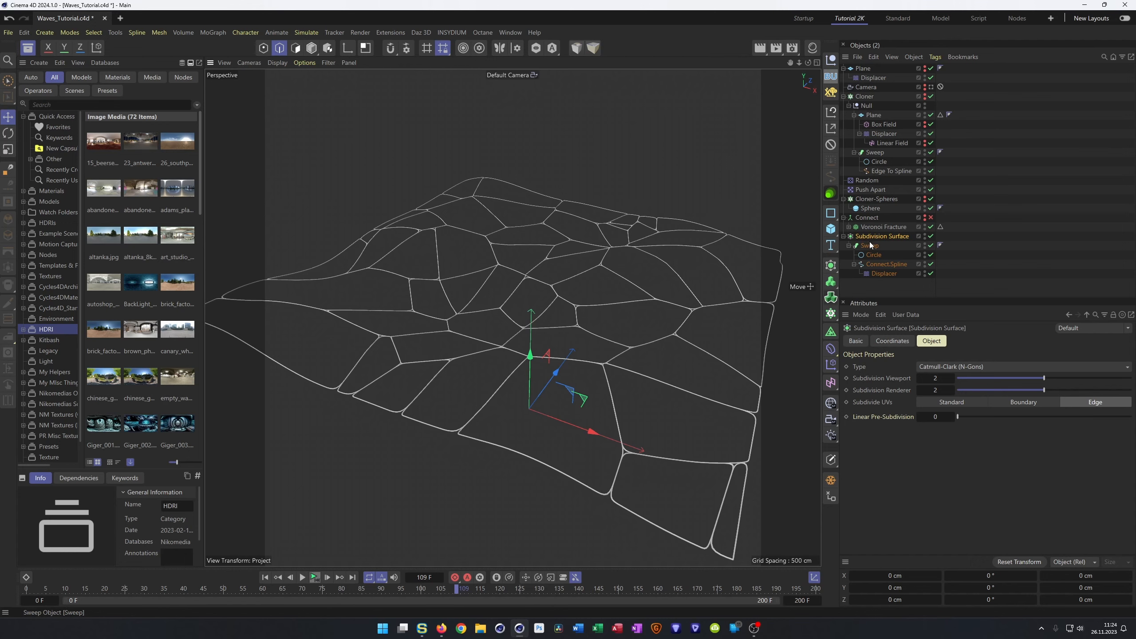
{"action": "left_click", "coordinate": [848, 244]}
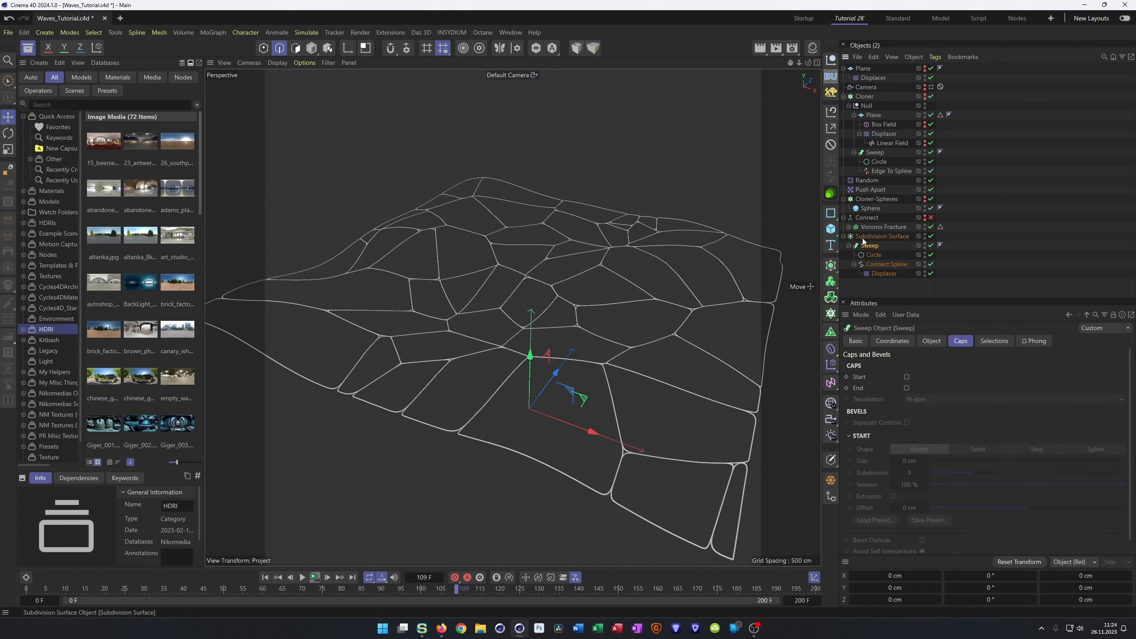
- Group the net's Sweep in a Null inside the Subdivision Surface and add a Smoothing deformer with 11 iterations to it
{"action": "left_click", "coordinate": [931, 236]}
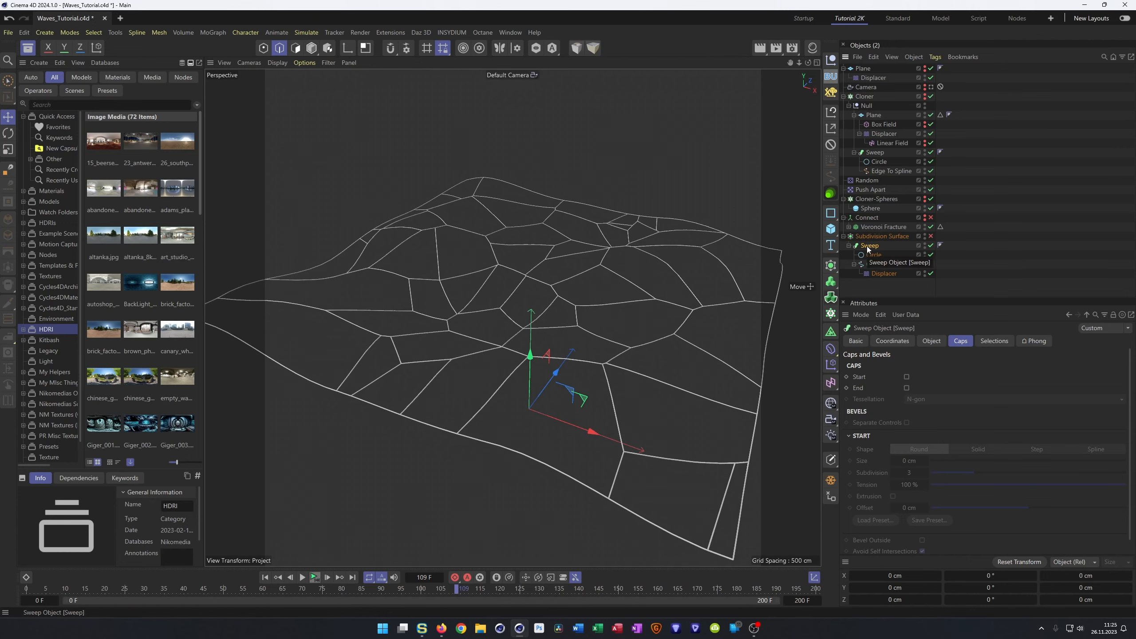
{"action": "key", "text": "alt+g"}
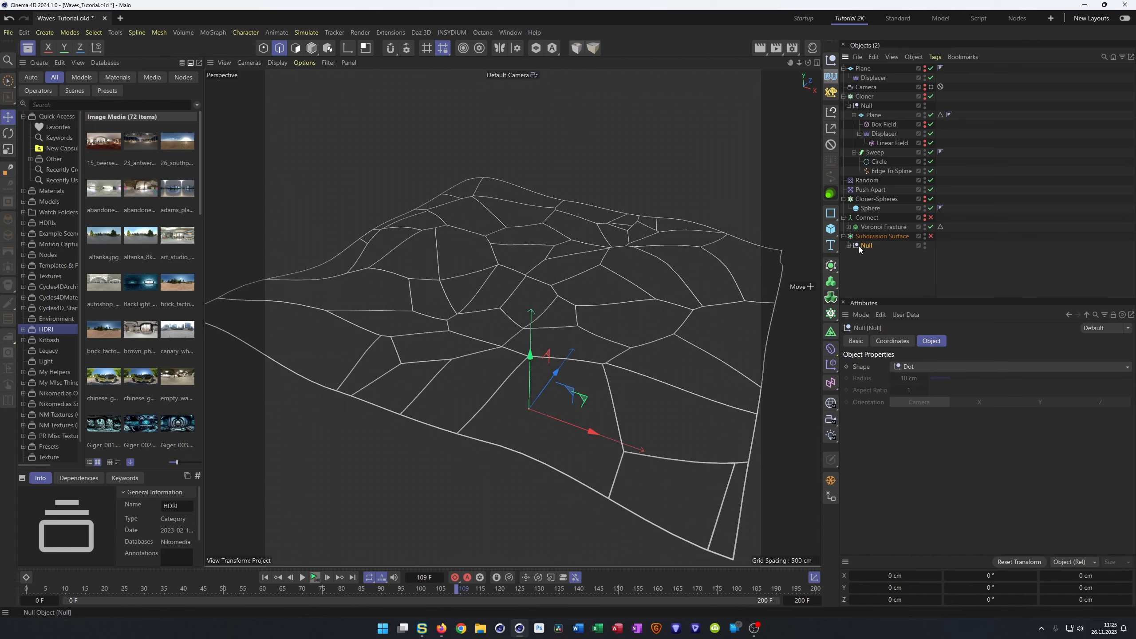
{"action": "left_click", "coordinate": [831, 349]}
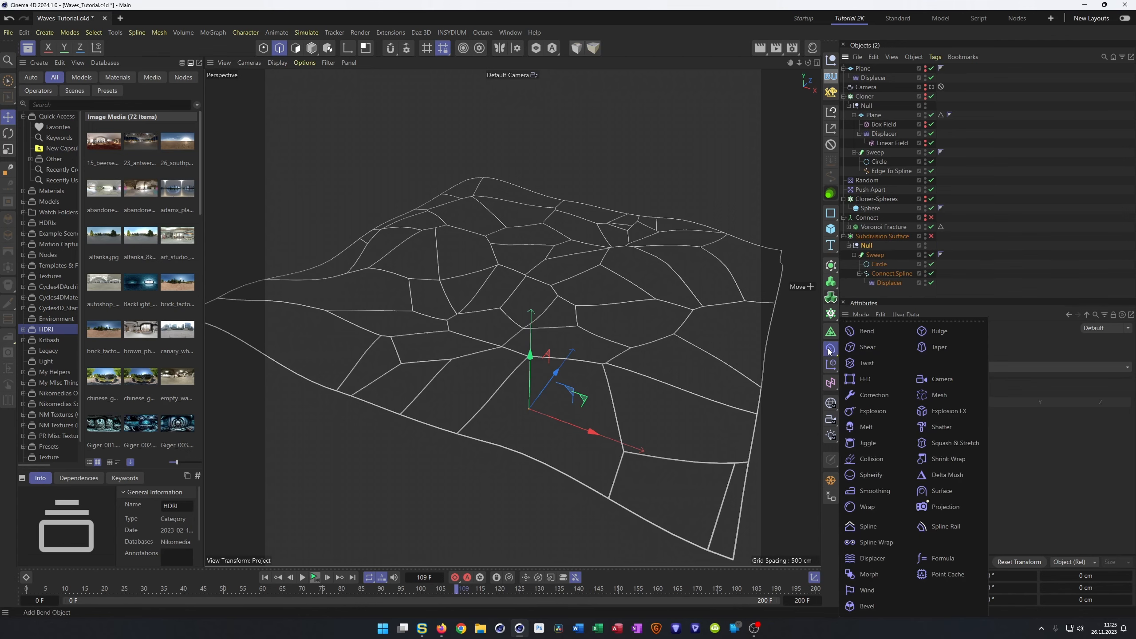
{"action": "left_click", "coordinate": [862, 492]}
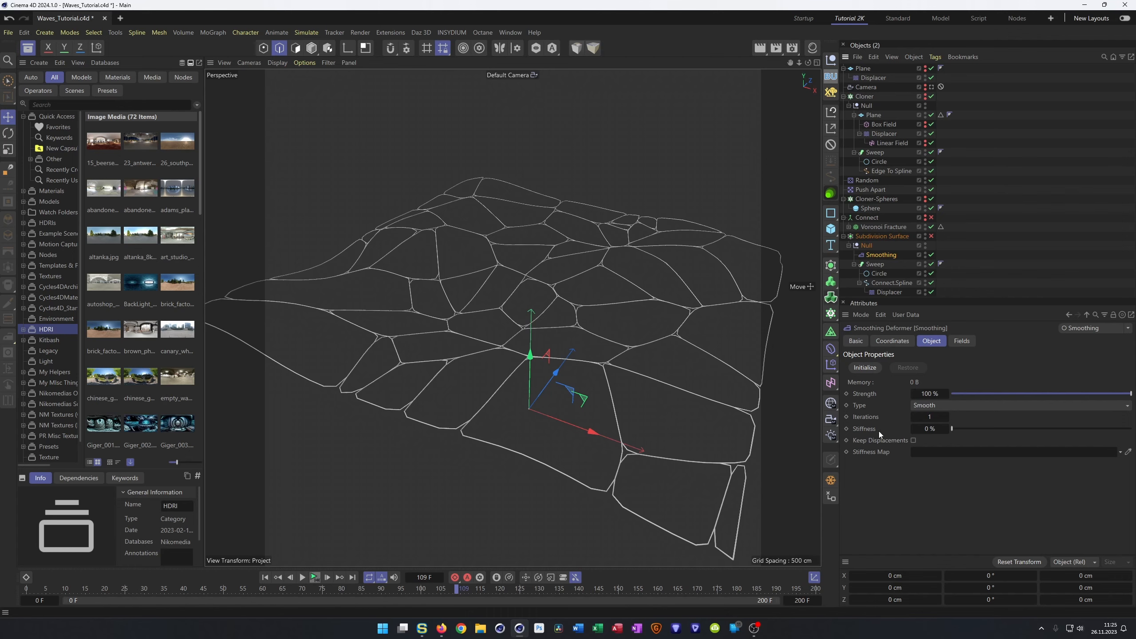
{"action": "left_click_drag", "start_coordinate": [930, 416], "coordinate": [958, 416]}
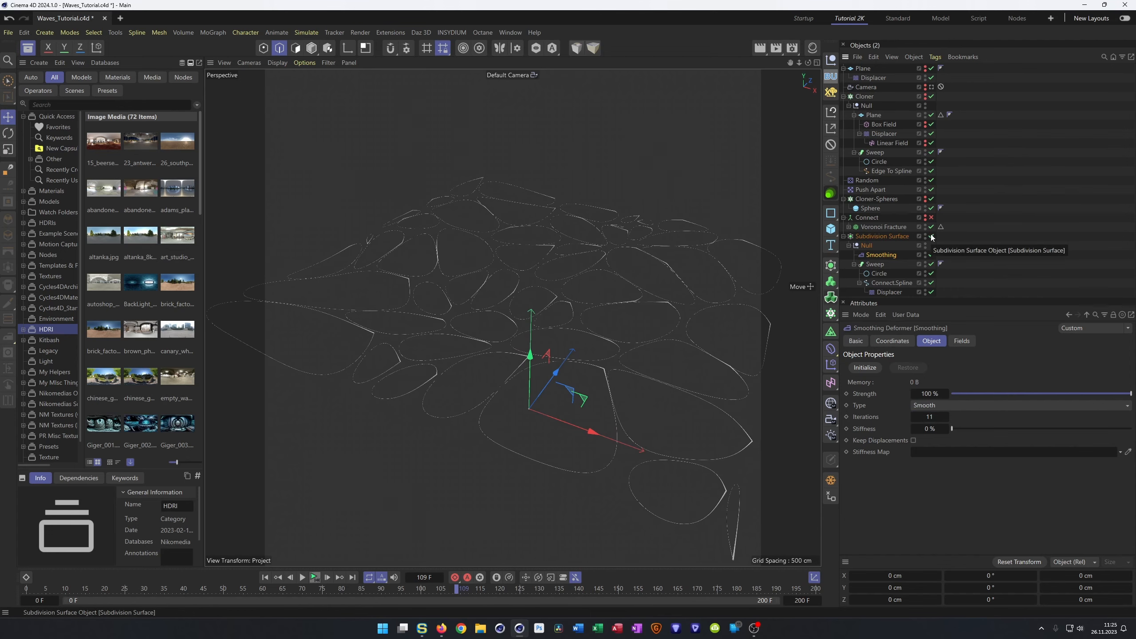
- Examine the smoothed net and Connect.Spline through the scene Camera and in the four-view layout, and return to the default camera
{"action": "left_click", "coordinate": [931, 88]}
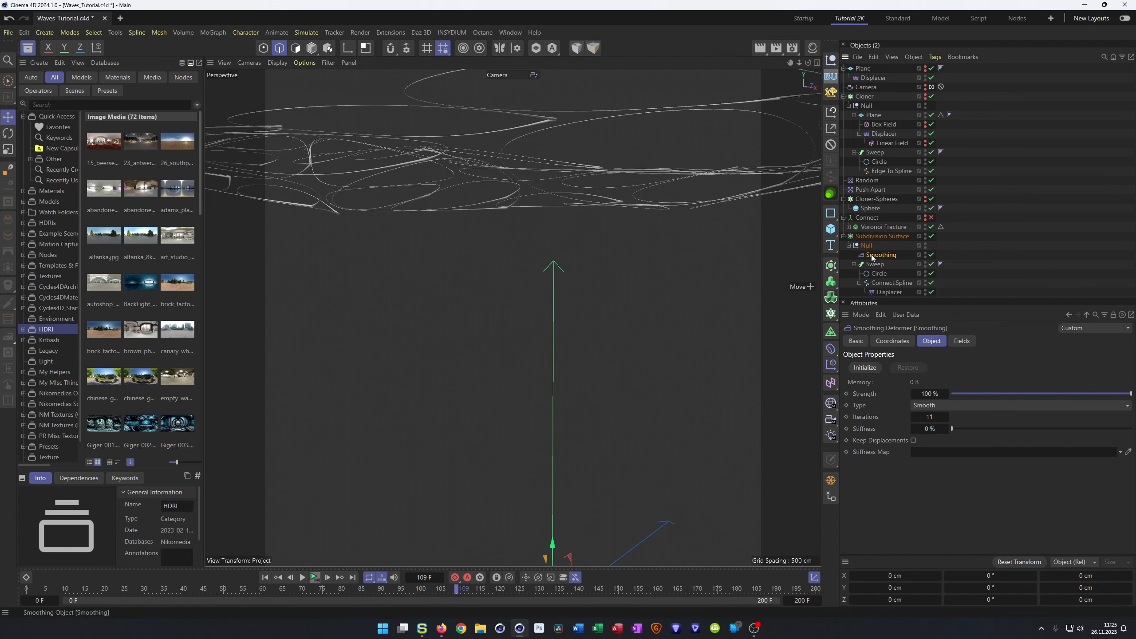
{"action": "left_click", "coordinate": [886, 283]}
{"action": "key", "text": "e"}
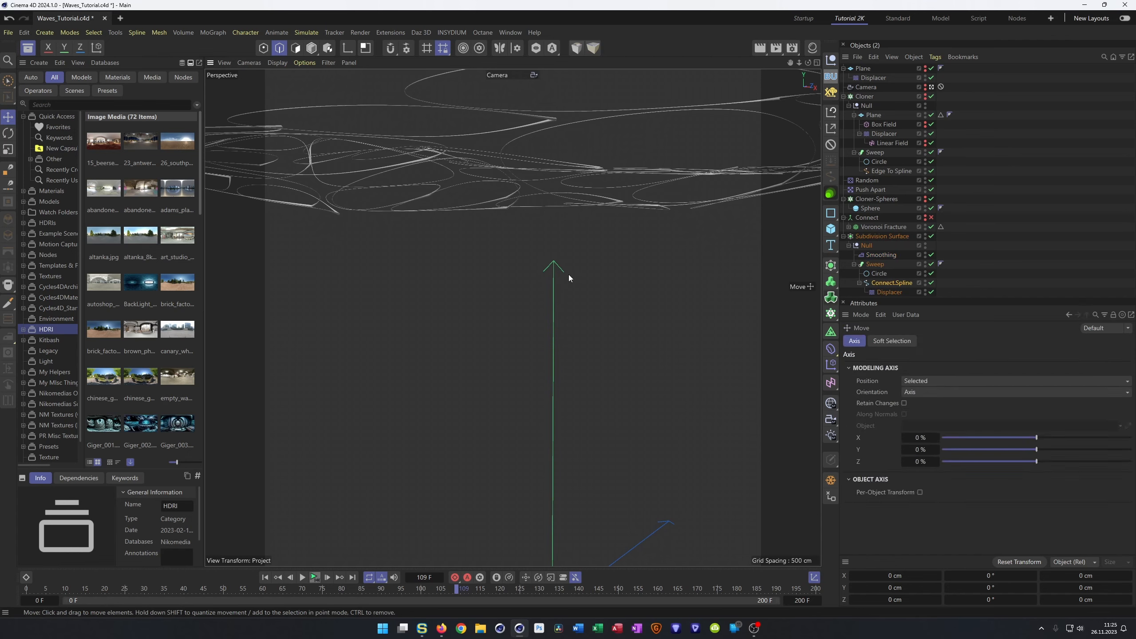
{"action": "key", "text": "9"}
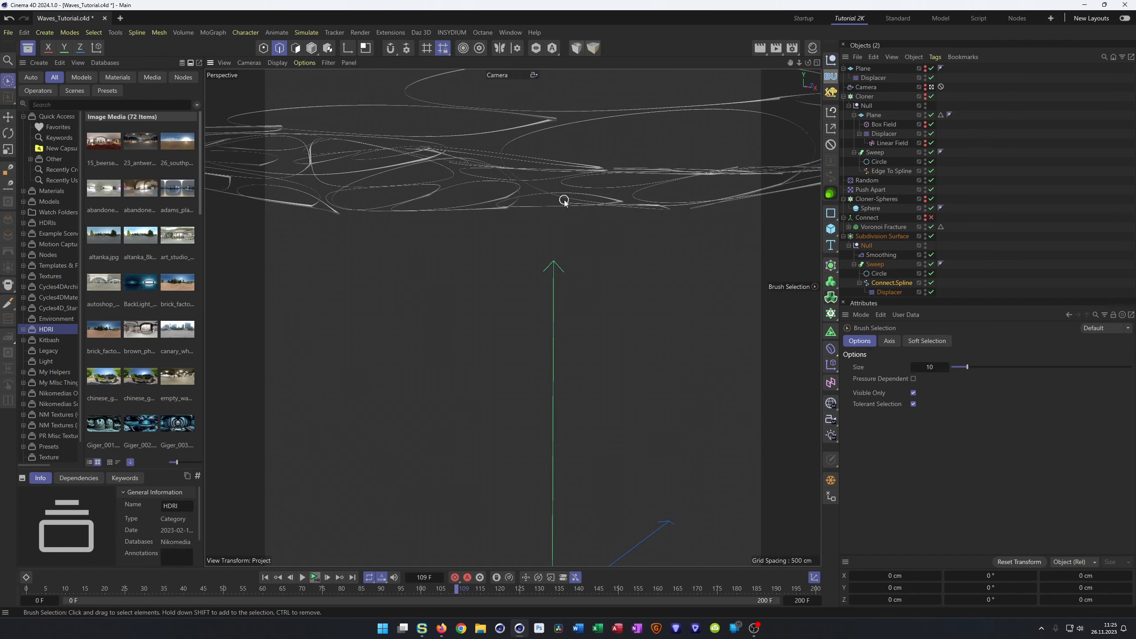
{"action": "key", "text": "e"}
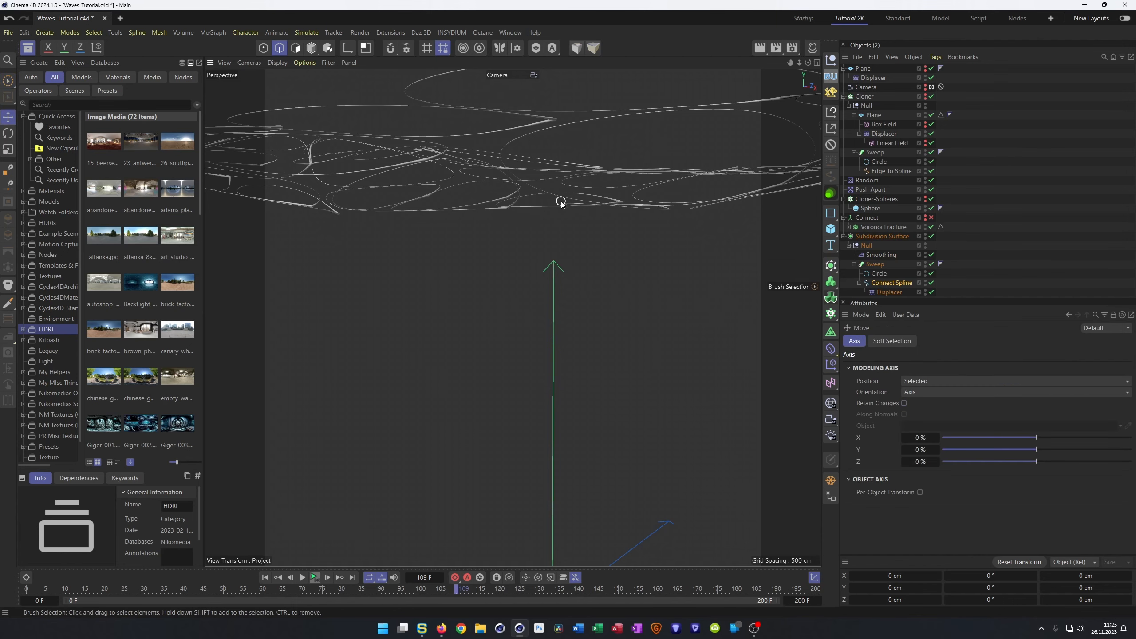
{"action": "middle_click", "coordinate": [567, 248]}
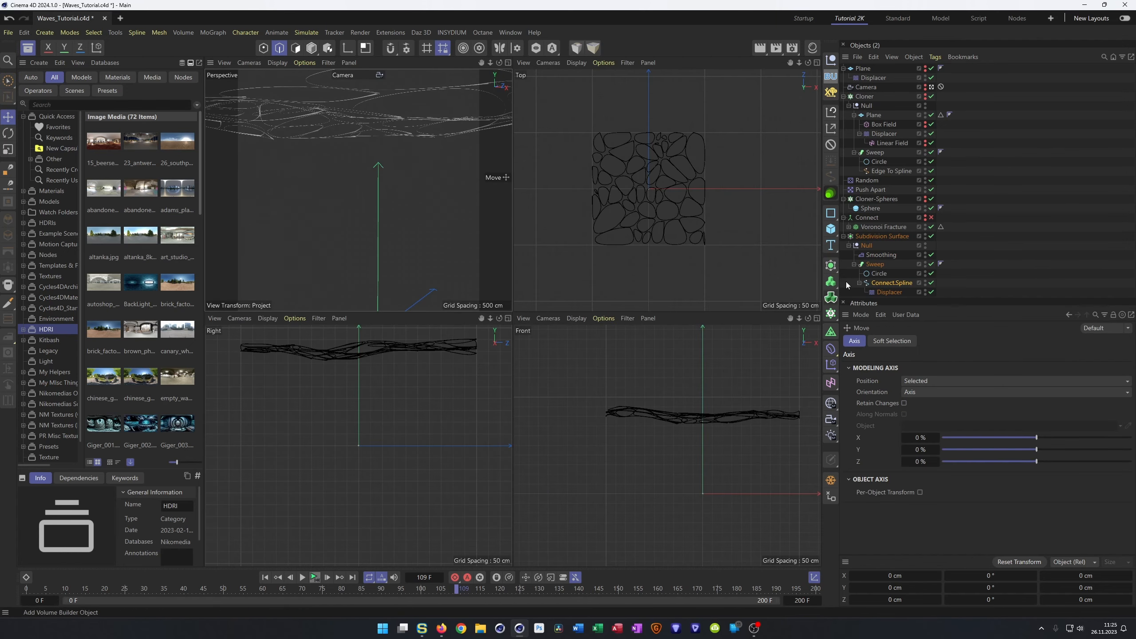
{"action": "left_click", "coordinate": [887, 287]}
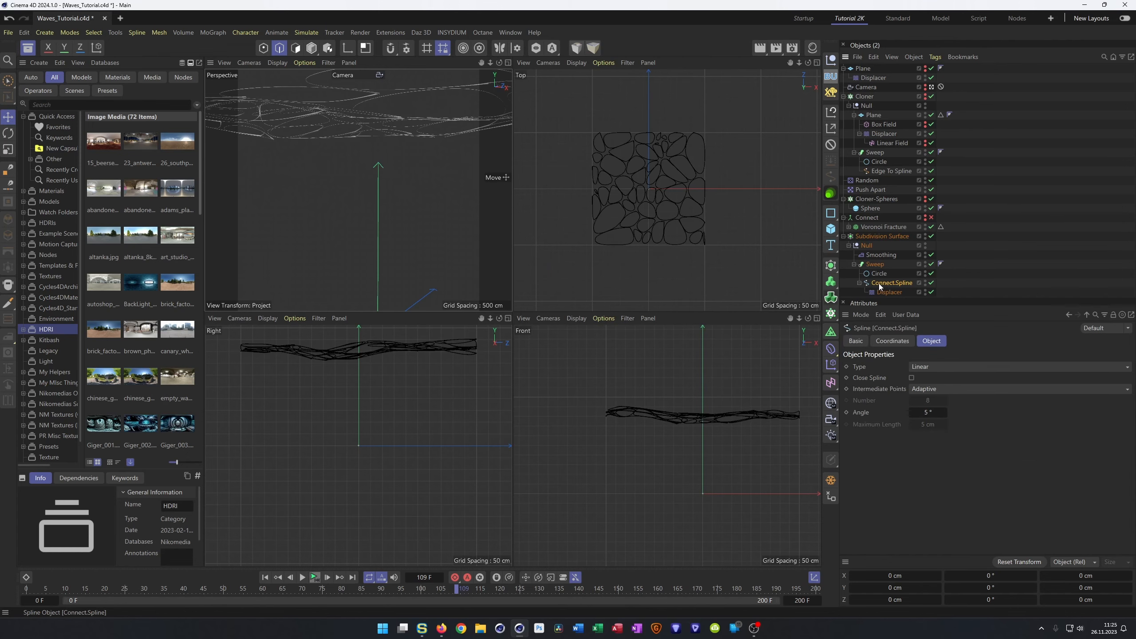
{"action": "middle_click", "coordinate": [426, 223]}
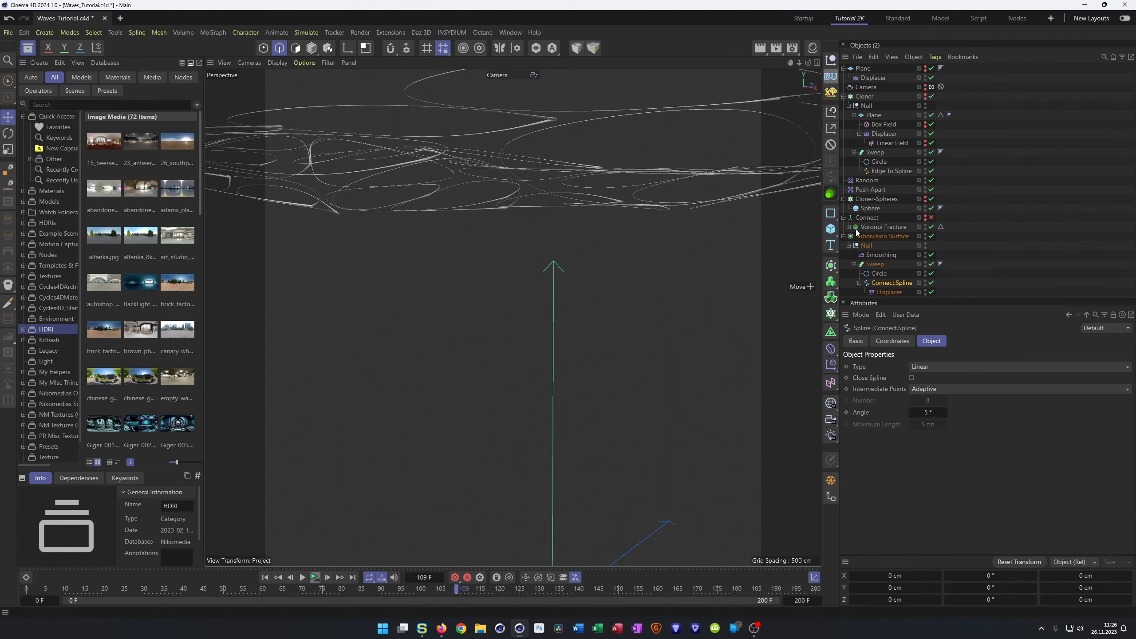
{"action": "double_click", "coordinate": [931, 88]}
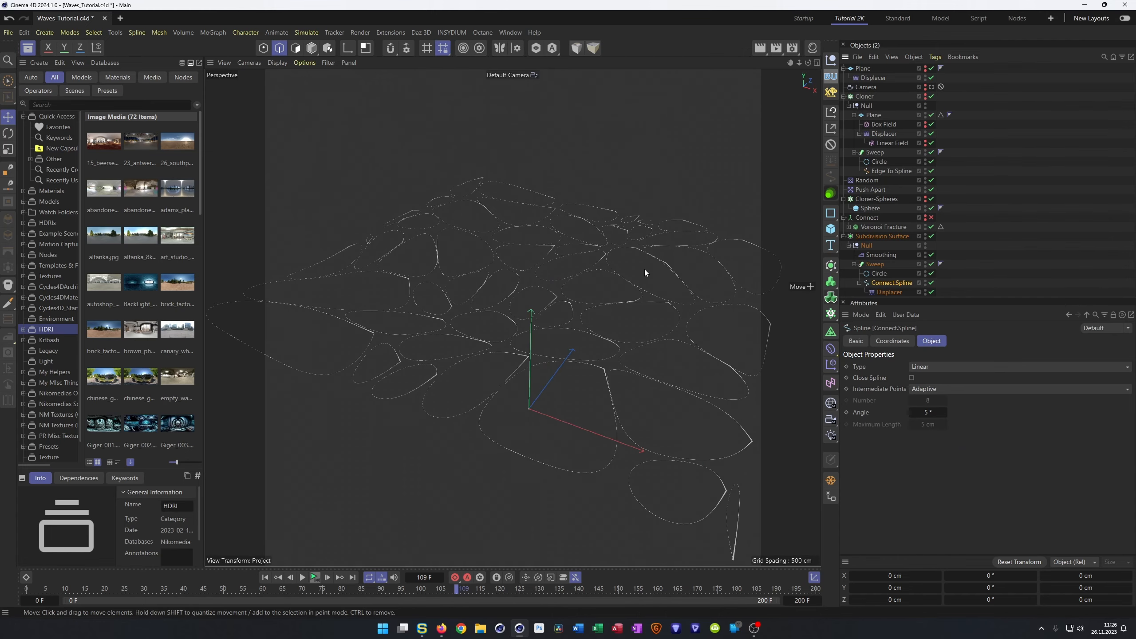
- Raise Connect.Spline to a Y position of about 234 cm
{"action": "left_click_drag", "start_coordinate": [581, 313], "coordinate": [564, 337], "text": "alt"}
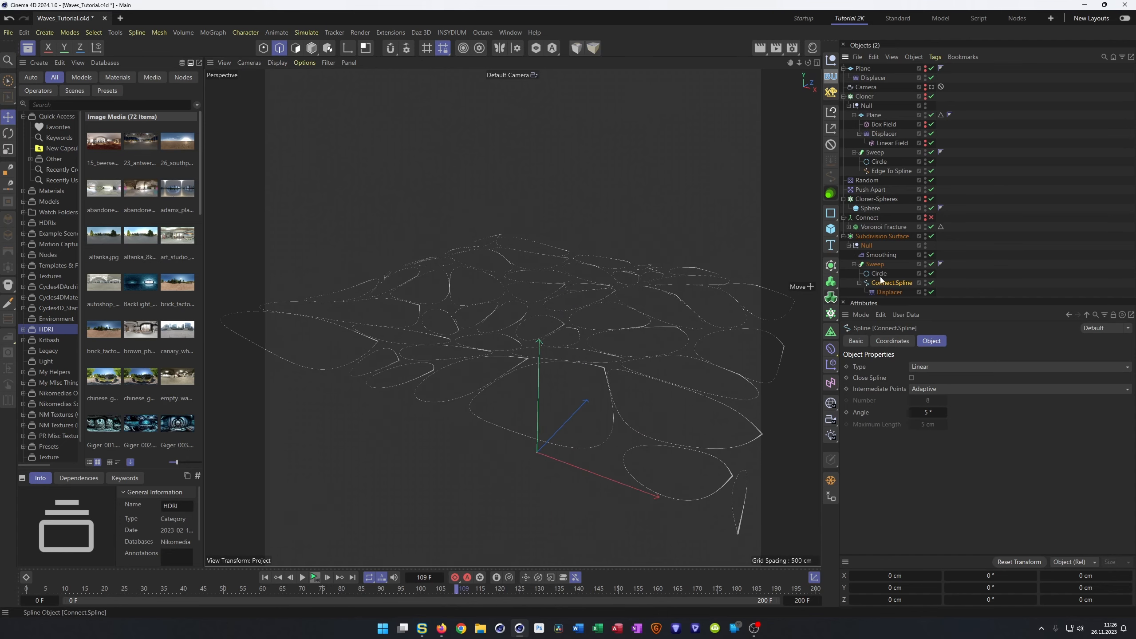
{"action": "left_click", "coordinate": [880, 274]}
{"action": "left_click", "coordinate": [880, 285]}
{"action": "left_click", "coordinate": [880, 277]}
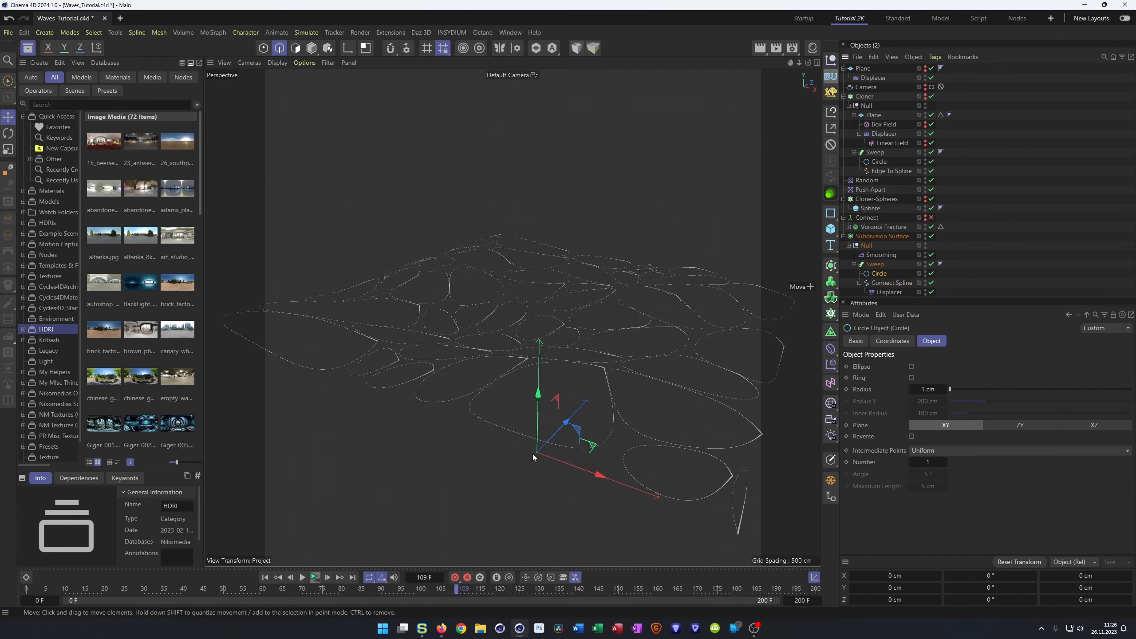
{"action": "left_click", "coordinate": [883, 284]}
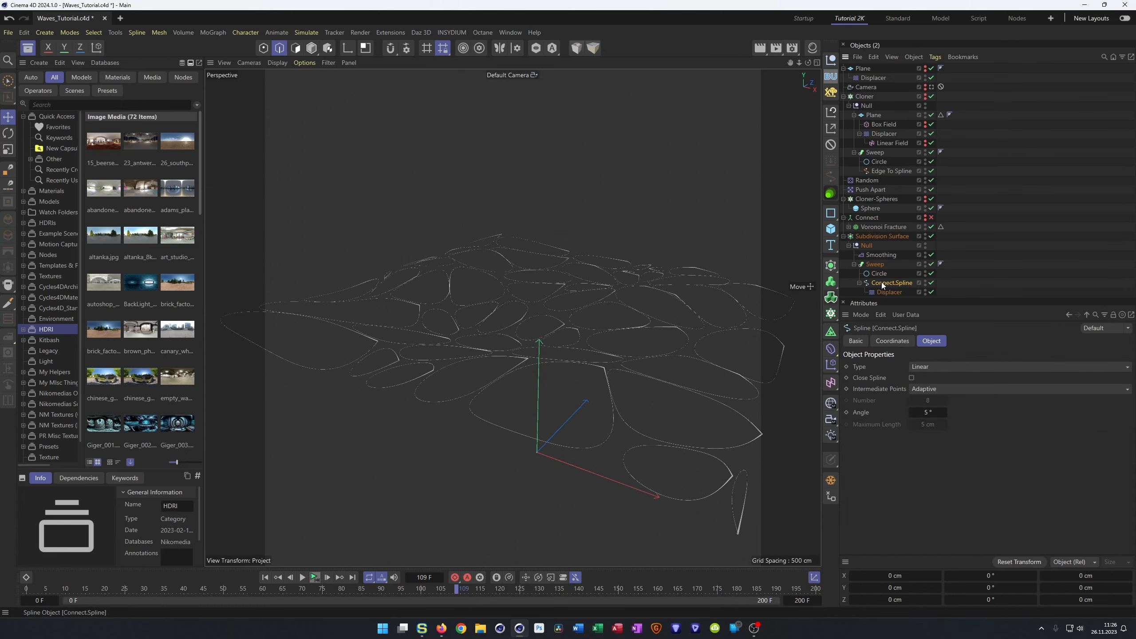
{"action": "scroll", "coordinate": [566, 337], "scroll_direction": "down", "scroll_amount": 5}
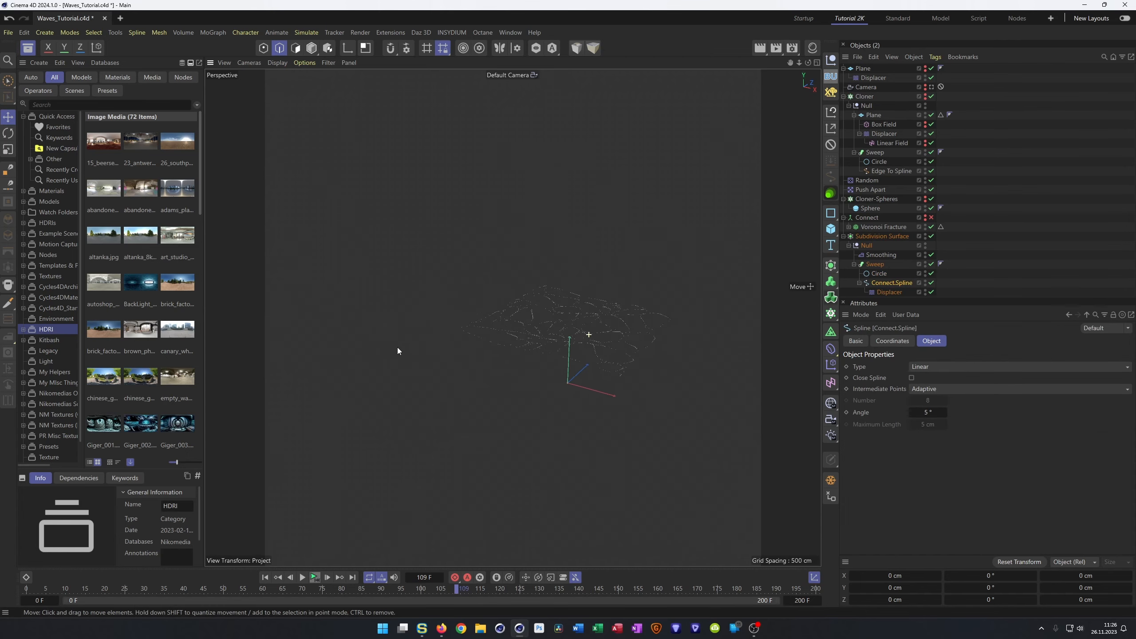
{"action": "scroll", "coordinate": [622, 339], "scroll_direction": "up", "scroll_amount": 6}
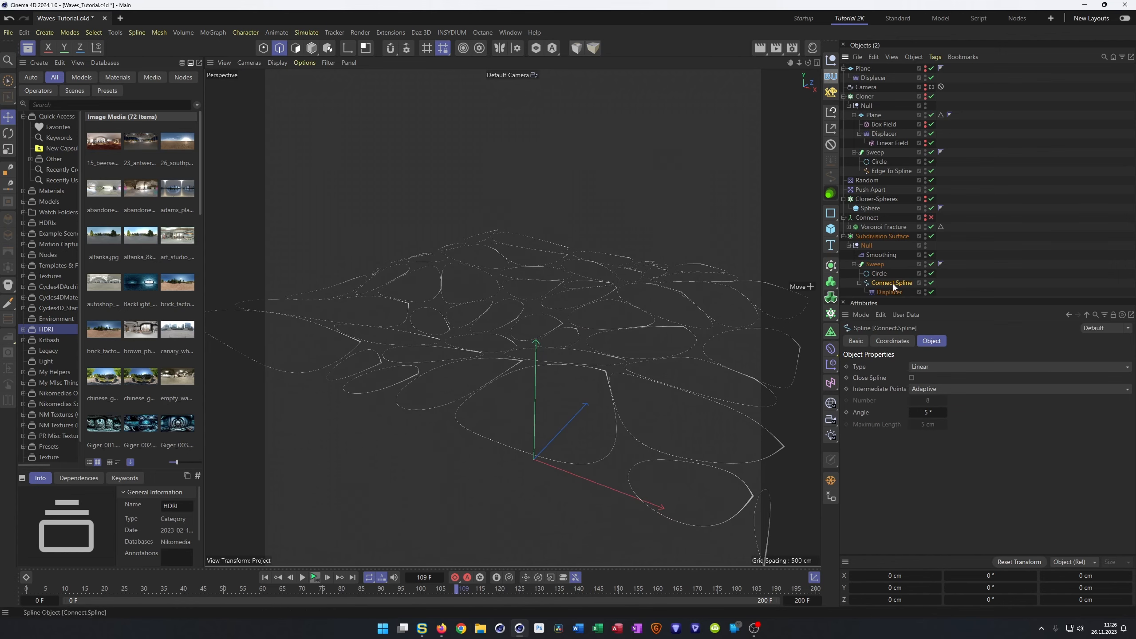
{"action": "left_click", "coordinate": [893, 341]}
{"action": "left_click_drag", "start_coordinate": [890, 393], "coordinate": [866, 393]}
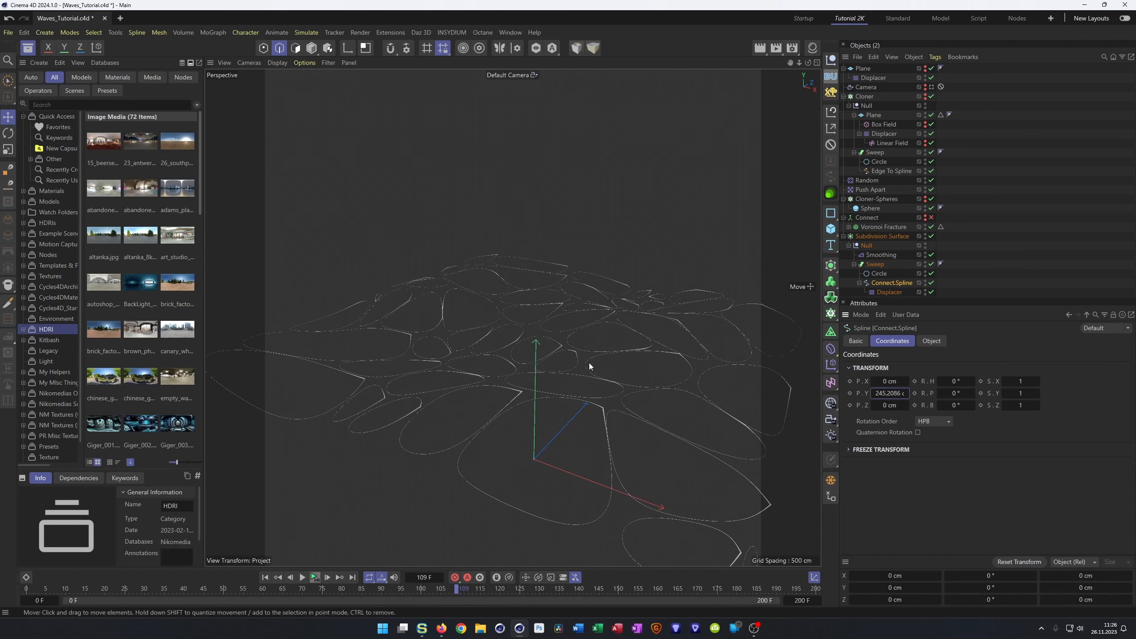
{"action": "key", "text": "Return"}
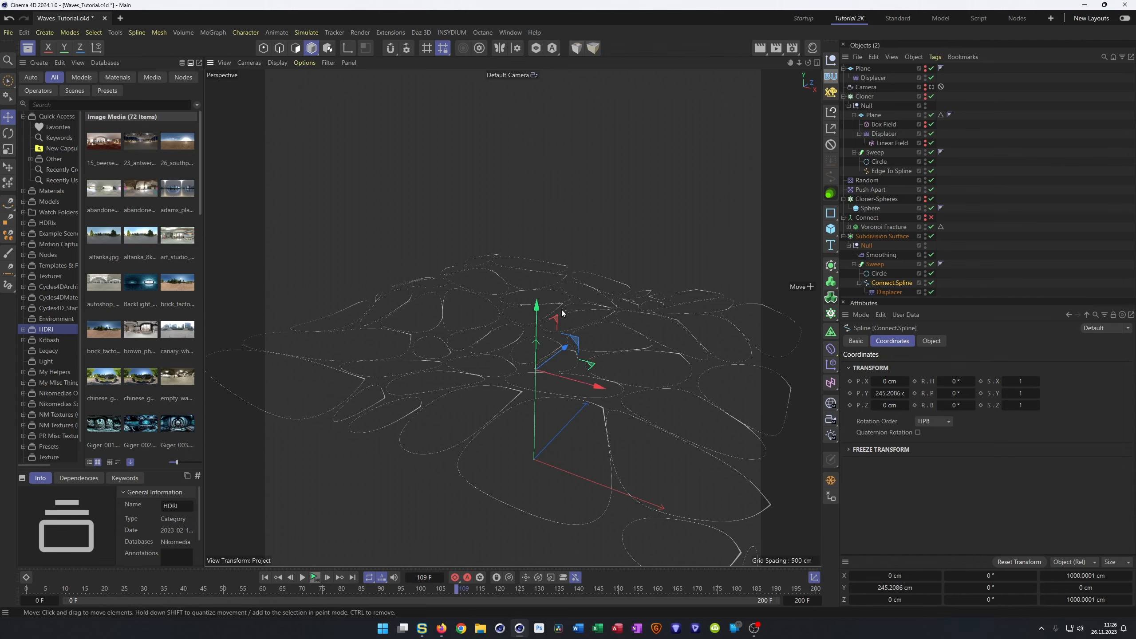
{"action": "mouse_move", "coordinate": [537, 305]}
{"action": "left_mouse_down"}
{"action": "mouse_move", "coordinate": [546, 280]}
{"action": "mouse_move", "coordinate": [545, 308]}
{"action": "mouse_move", "coordinate": [546, 290]}
{"action": "left_mouse_up"}
- Look through the scene Camera and make the waves and Cloner-Spheres visible, with the Subdivision Surface hierarchy collapsed
{"action": "left_click", "coordinate": [931, 87]}
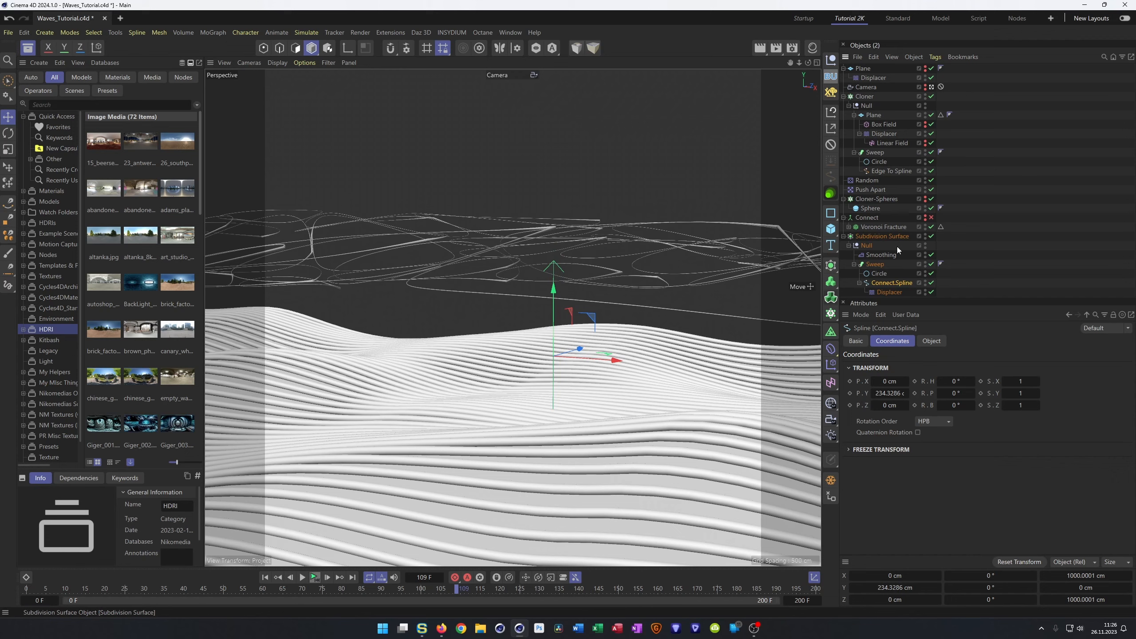
{"action": "left_click", "coordinate": [844, 237]}
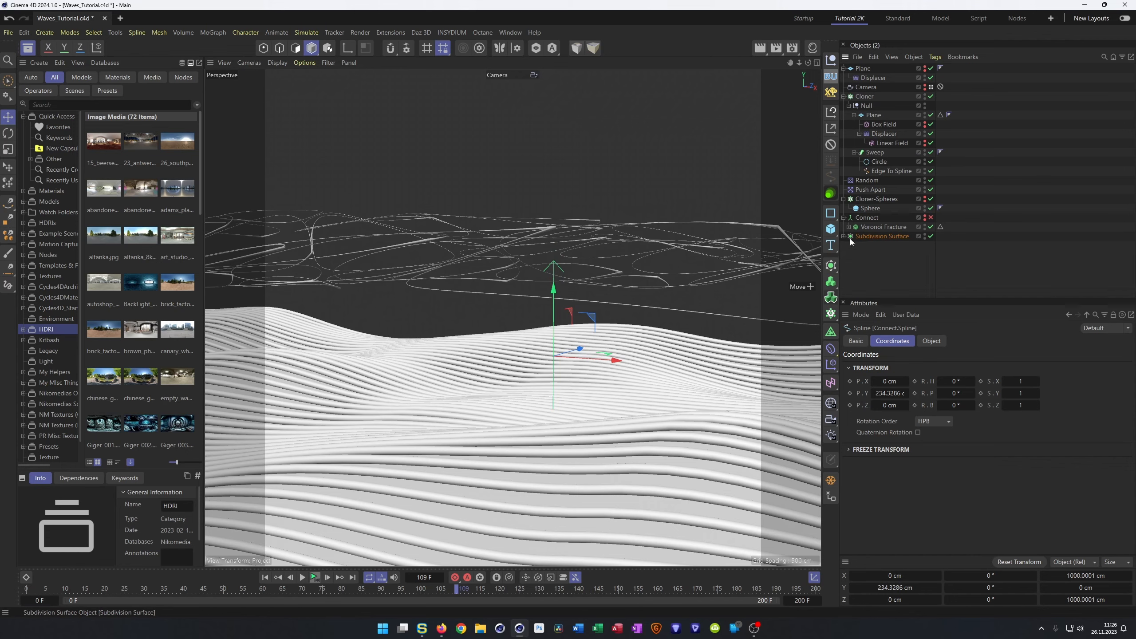
{"action": "left_click", "coordinate": [925, 199]}
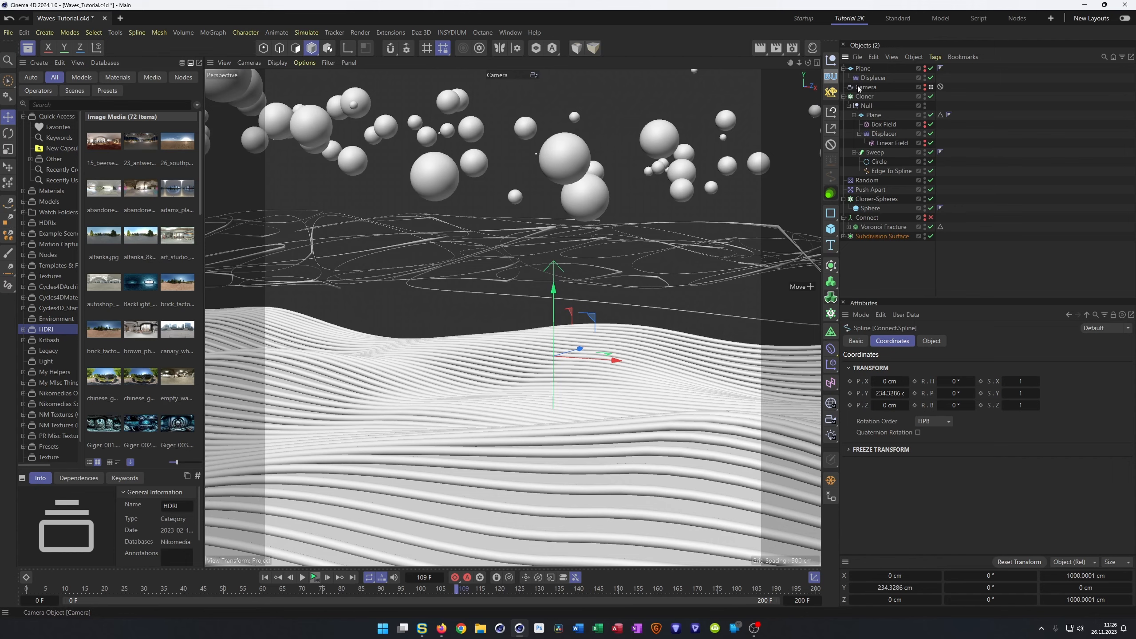
- Move the spheres' Plane between the Cloner and Random in the object hierarchy and rename it Plane-Spheres
{"action": "left_click", "coordinate": [857, 69]}
{"action": "left_click", "coordinate": [843, 68]}
{"action": "left_click_drag", "start_coordinate": [856, 69], "coordinate": [856, 163]}
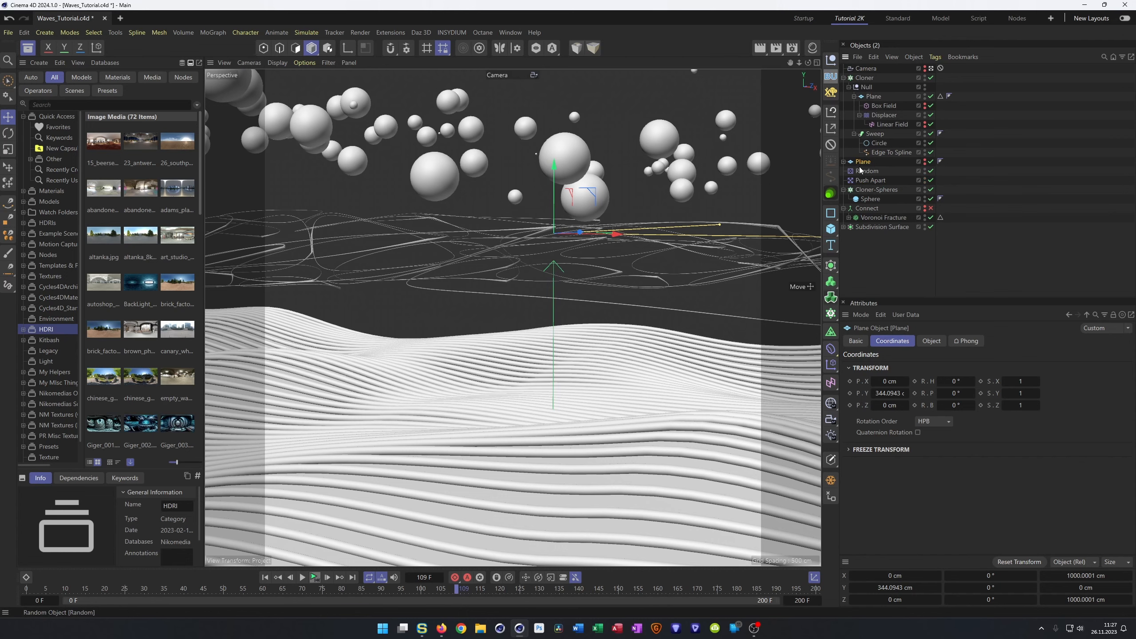
{"action": "double_click", "coordinate": [863, 162]}
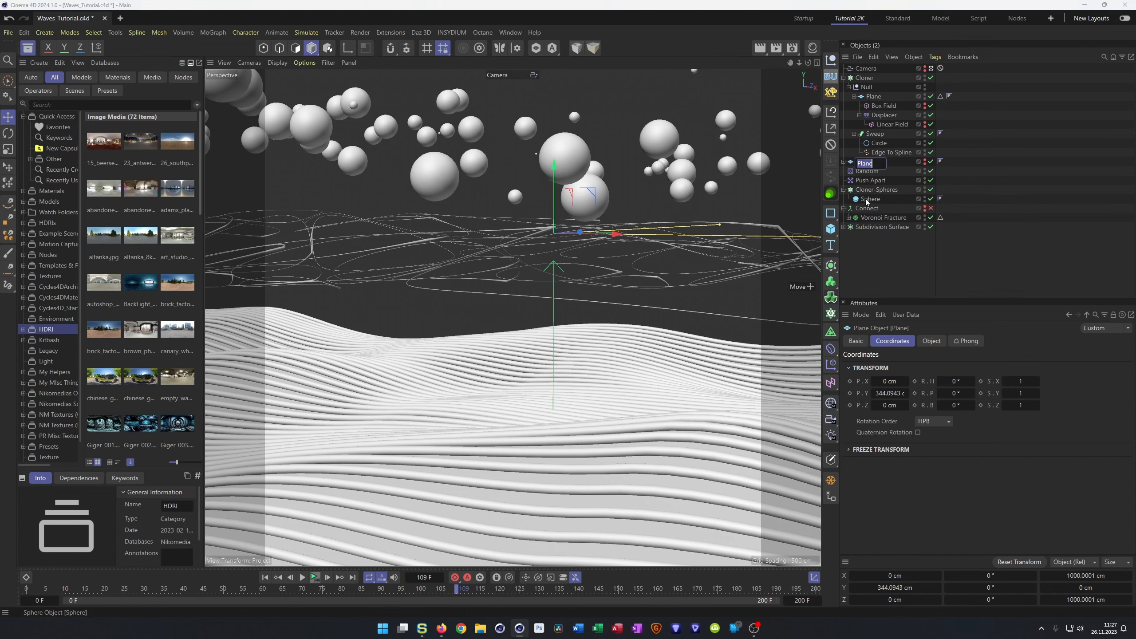
{"action": "key", "text": "End"}
{"action": "type", "text": "-Spheres"}
{"action": "key", "text": "Return"}
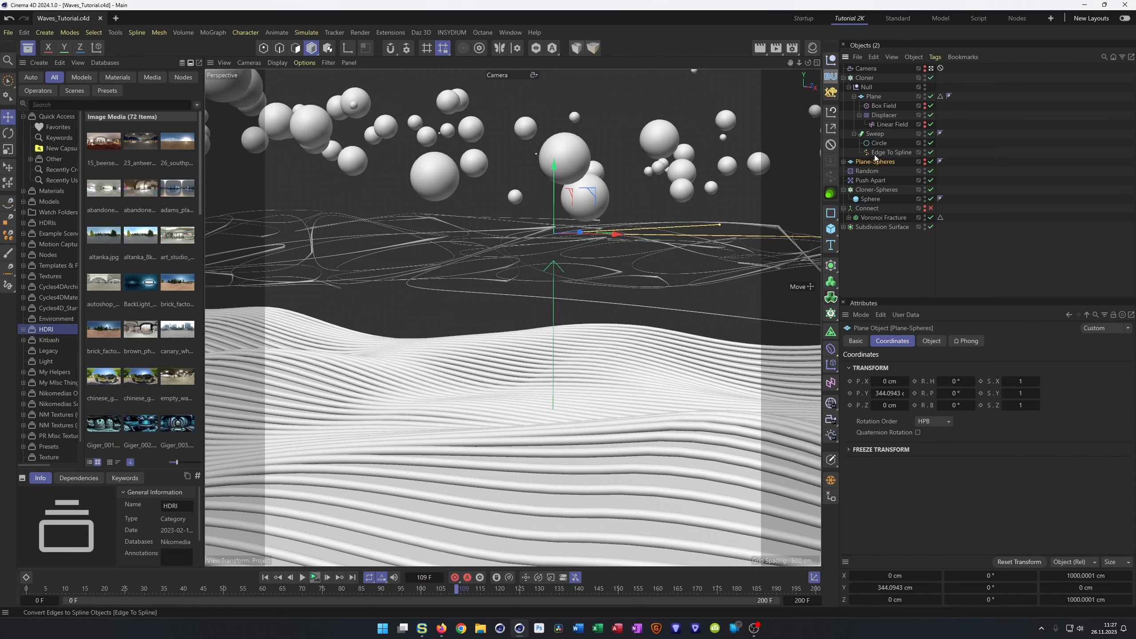
- Lower Plane-Spheres to about 287 cm and Connect.Spline to about 229 cm in Y, and preview the animation
{"action": "left_click_drag", "start_coordinate": [555, 166], "coordinate": [554, 230]}
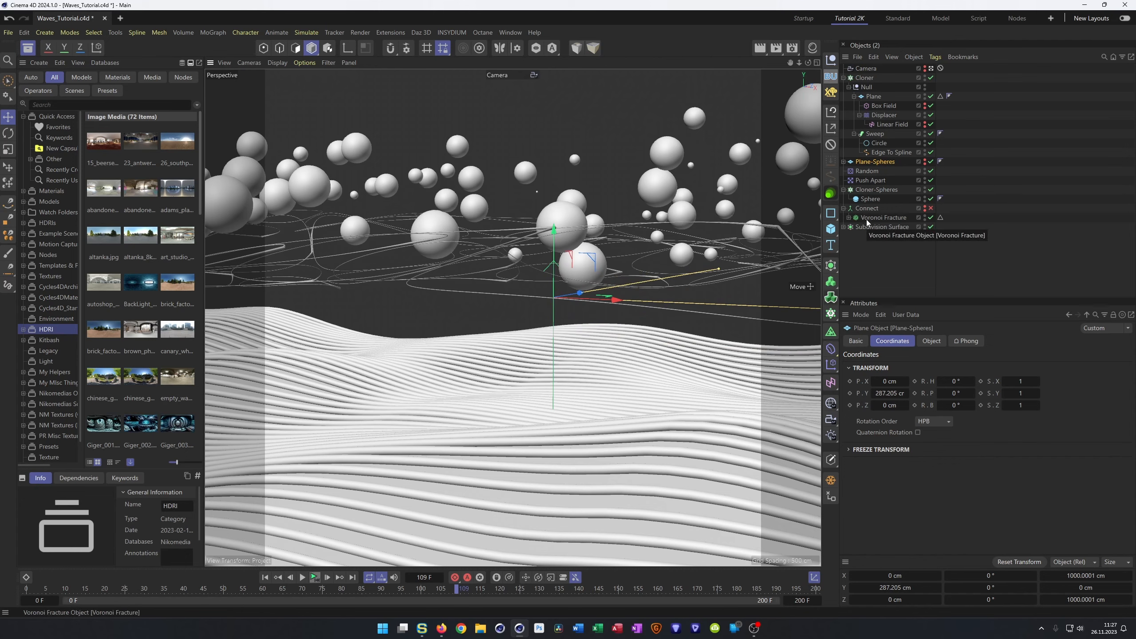
{"action": "left_click", "coordinate": [844, 227]}
{"action": "left_click", "coordinate": [876, 273]}
{"action": "left_click_drag", "start_coordinate": [554, 230], "coordinate": [553, 299]}
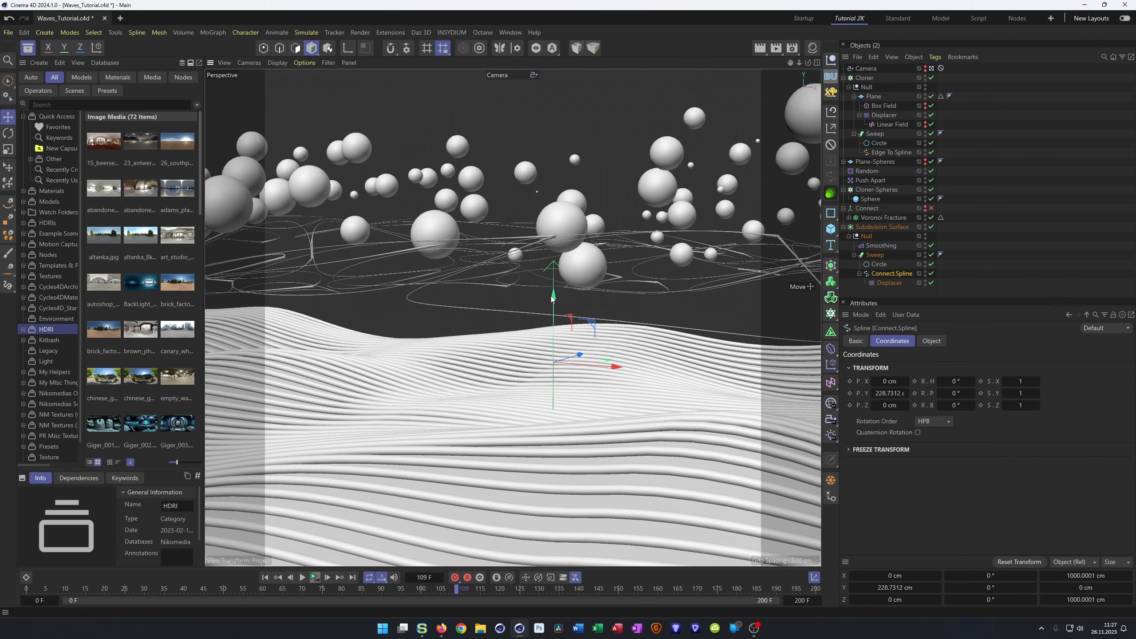
{"action": "left_click", "coordinate": [314, 577]}
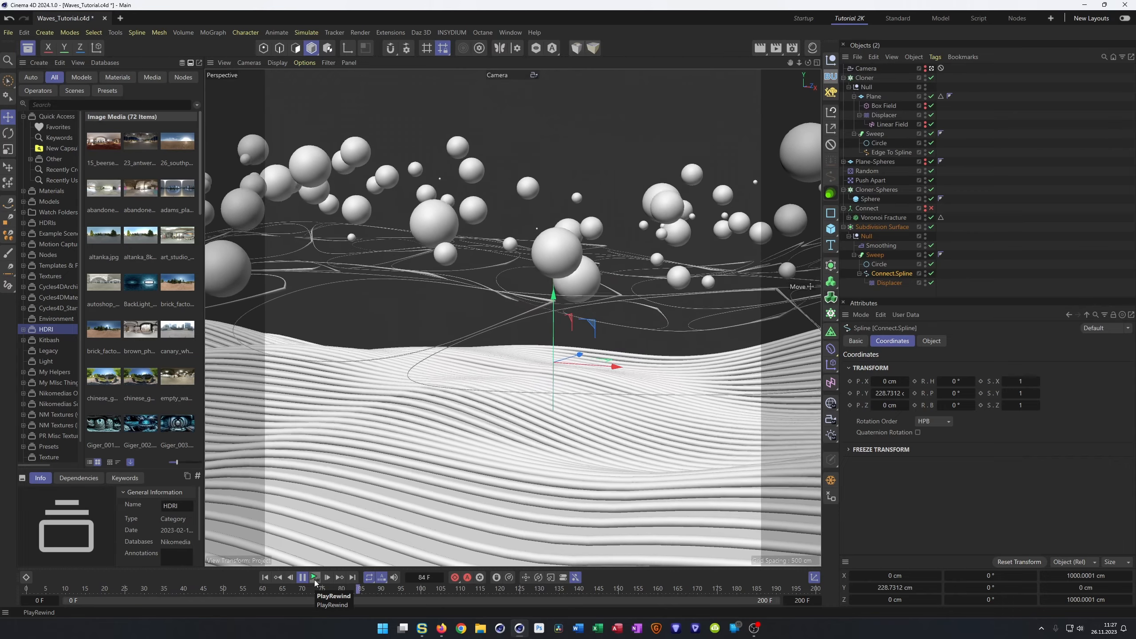
{"action": "left_click", "coordinate": [314, 581]}
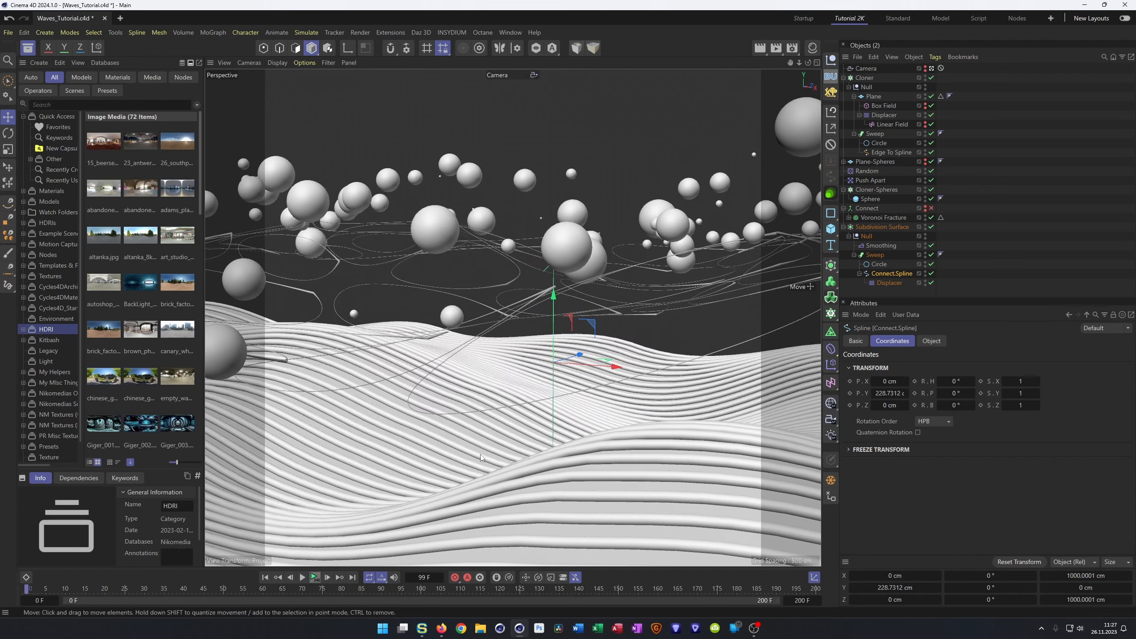
- Set the Smoothing deformer's iterations to 2
{"action": "left_click", "coordinate": [874, 246]}
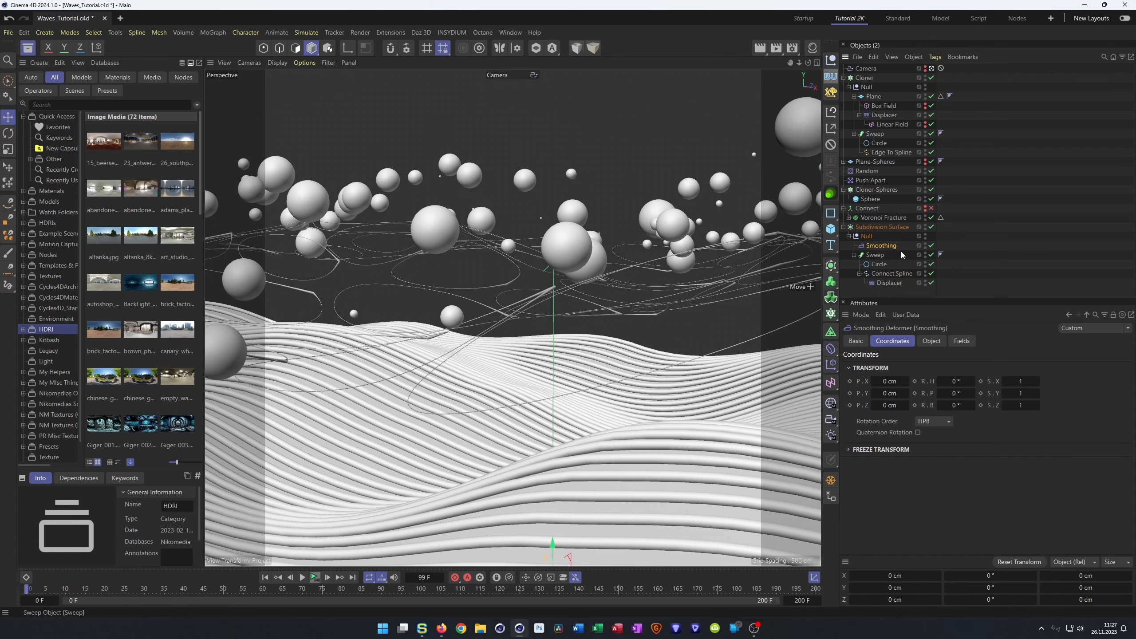
{"action": "left_click", "coordinate": [927, 344]}
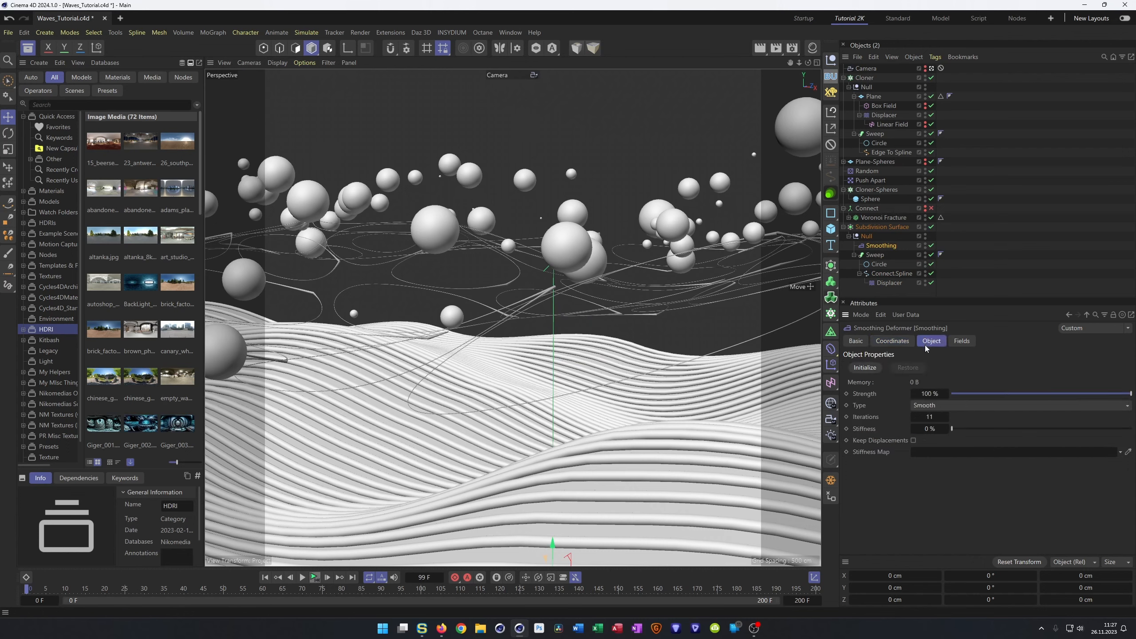
{"action": "left_click", "coordinate": [926, 416]}
{"action": "type", "text": "2"}
{"action": "key", "text": "Return"}
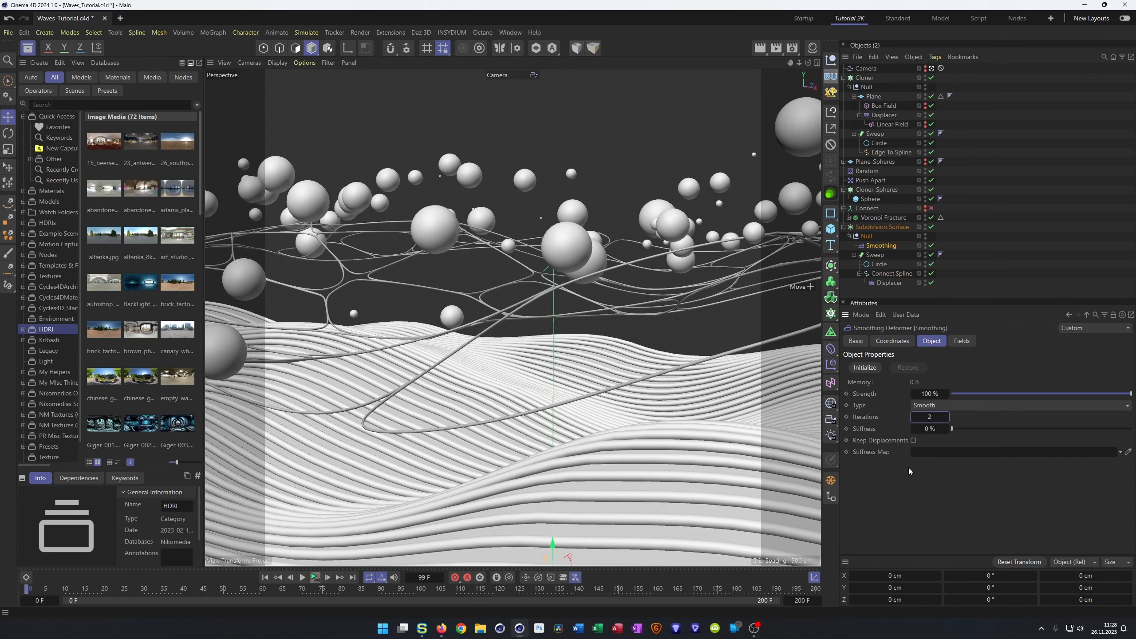
- Set the Smoothing deformer's iterations to 19 and select the net Sweep's Circle profile
{"action": "left_click", "coordinate": [948, 430]}
{"action": "left_click", "coordinate": [914, 430]}
{"action": "left_click_drag", "start_coordinate": [921, 419], "coordinate": [942, 419]}
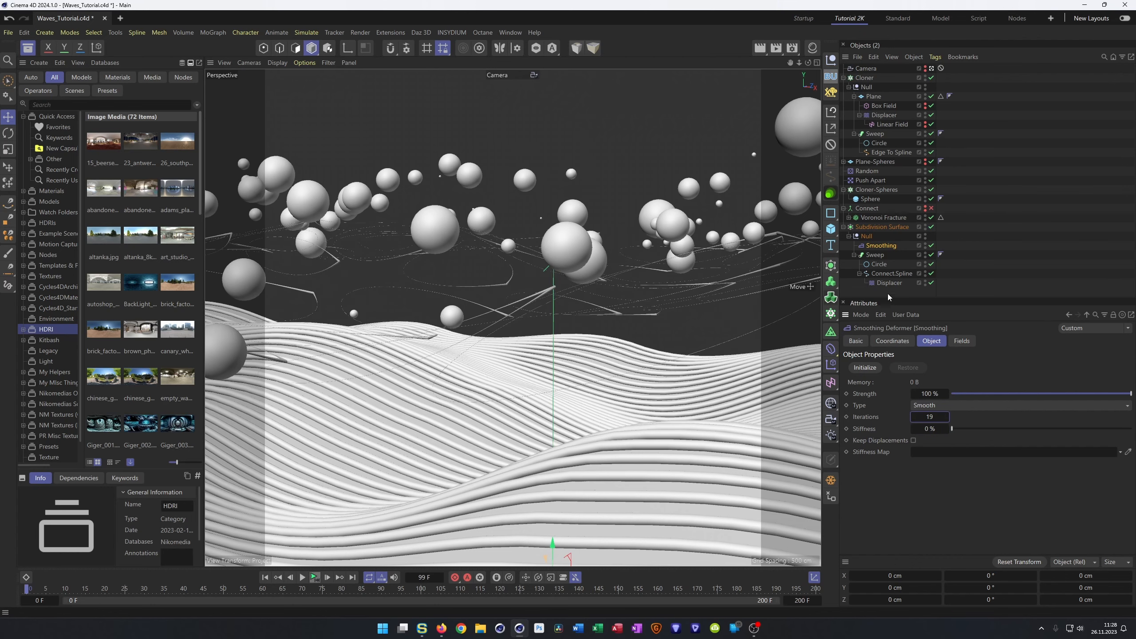
{"action": "left_click", "coordinate": [876, 265]}
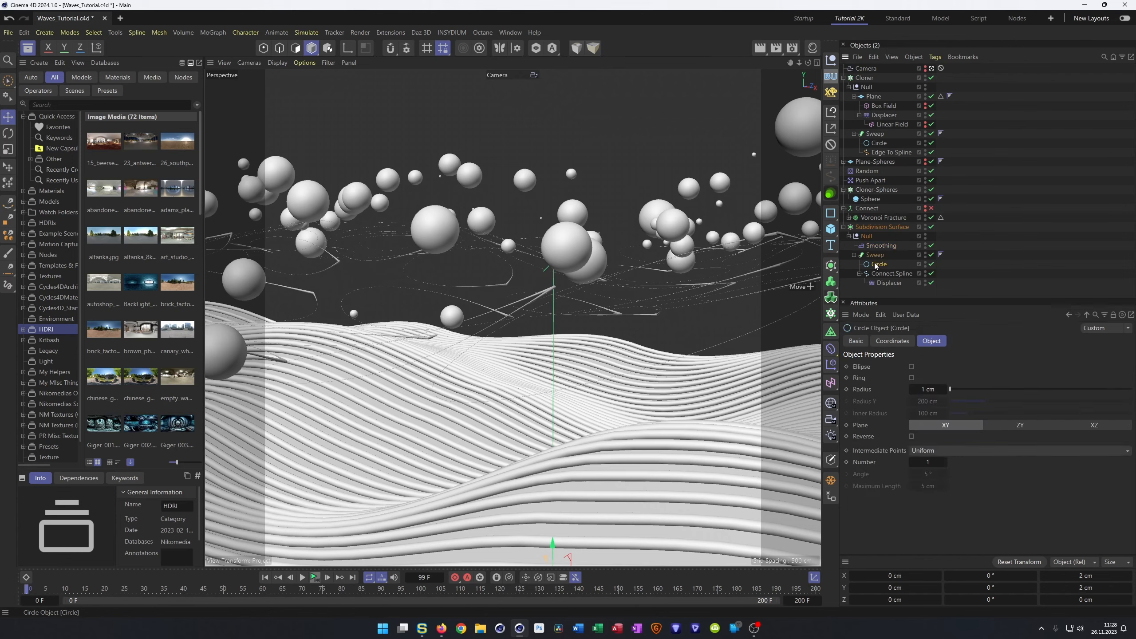
- Try 3 intermediate points on the net Sweep's Circle profile and return to the previous number
{"action": "left_click", "coordinate": [945, 464]}
{"action": "left_click", "coordinate": [946, 464]}
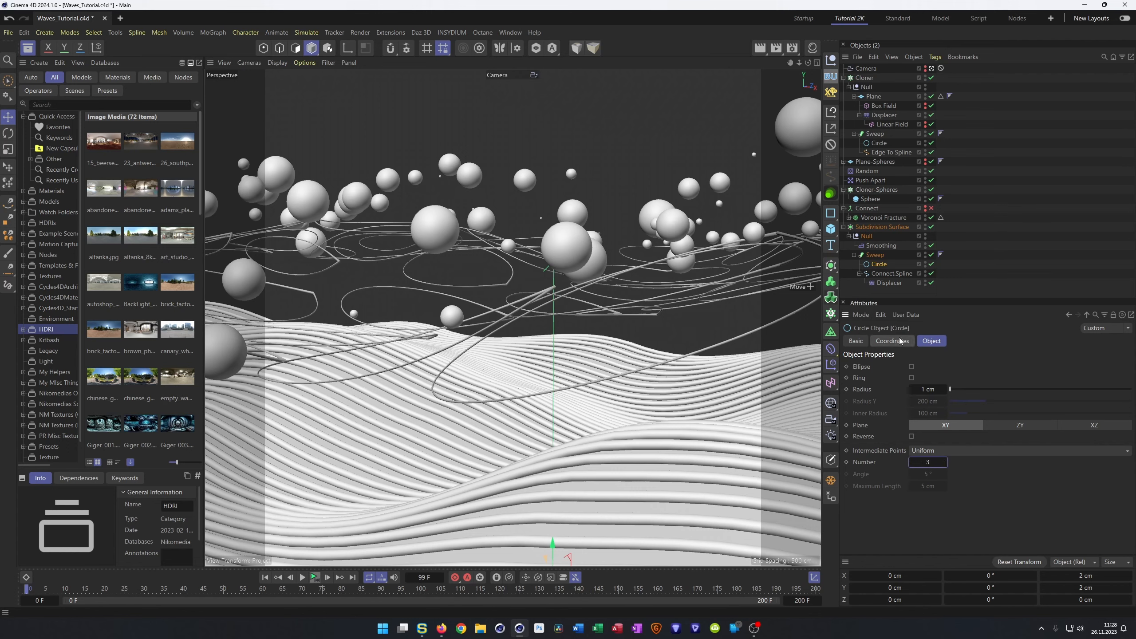
{"action": "left_click", "coordinate": [912, 464]}
{"action": "left_click", "coordinate": [911, 464]}
- Set the Smoothing deformer's iterations to 3 and play the animation from the start
{"action": "left_click", "coordinate": [882, 245]}
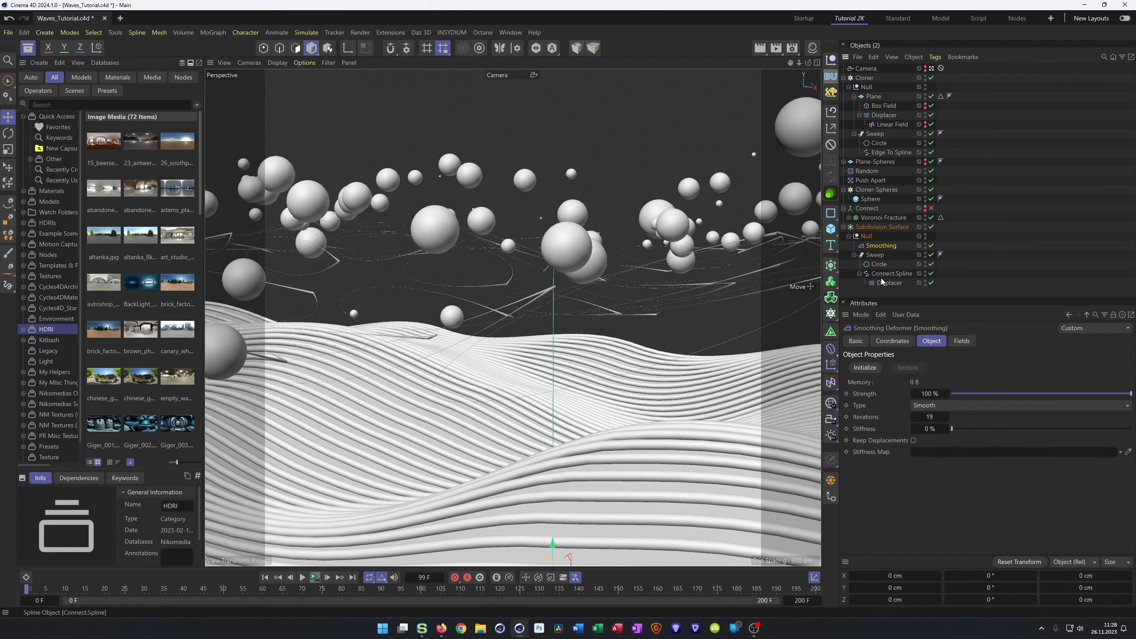
{"action": "double_click", "coordinate": [933, 419]}
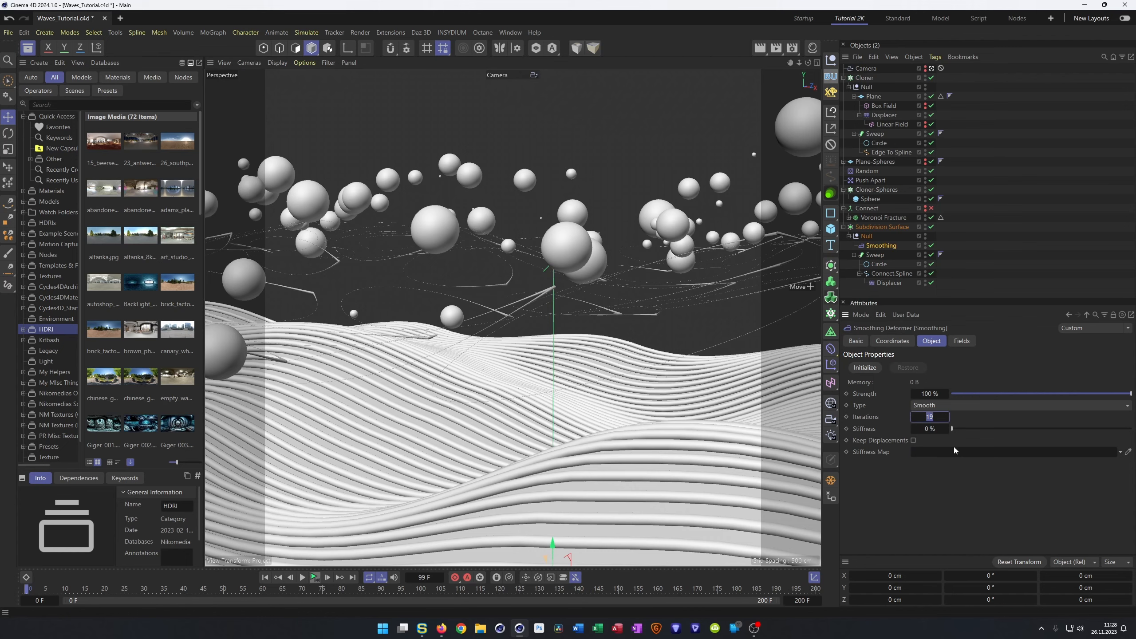
{"action": "type", "text": "3"}
{"action": "key", "text": "Return"}
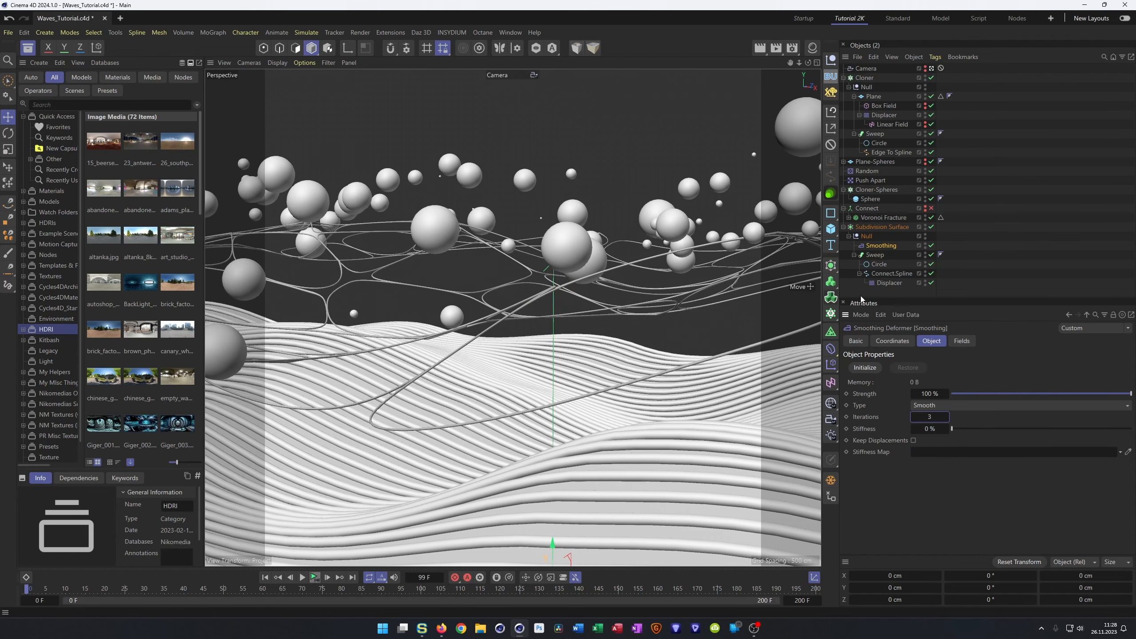
{"action": "left_click", "coordinate": [314, 577]}
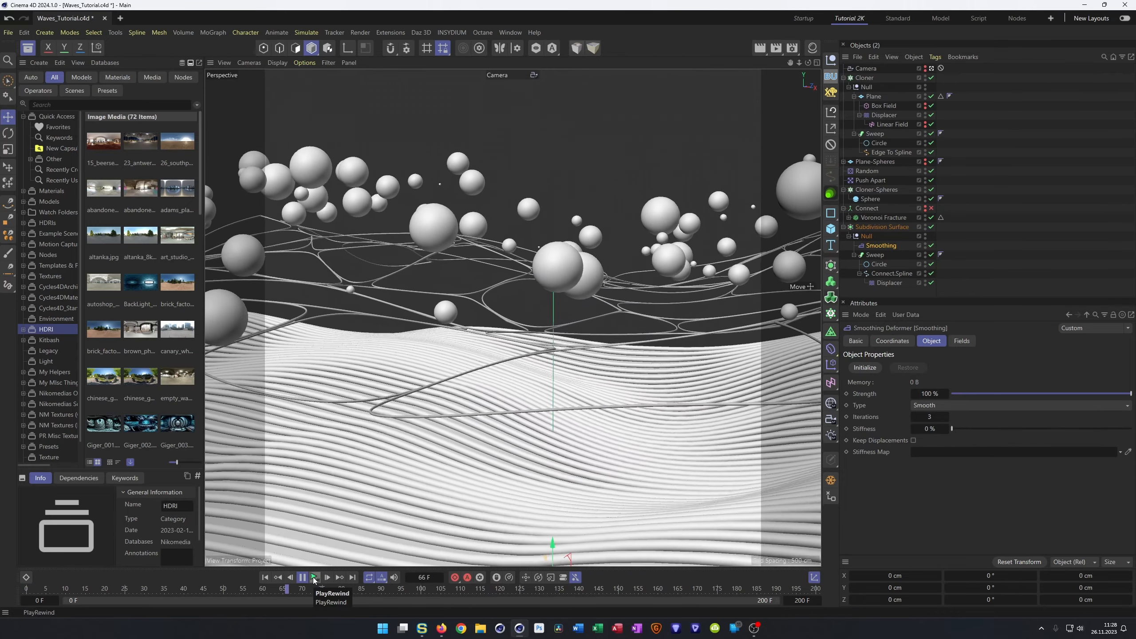
- Raise Connect.Spline to about 265 cm in Y, stop the animation preview and save the project
{"action": "left_click", "coordinate": [881, 272]}
{"action": "left_click_drag", "start_coordinate": [554, 322], "coordinate": [553, 253]}
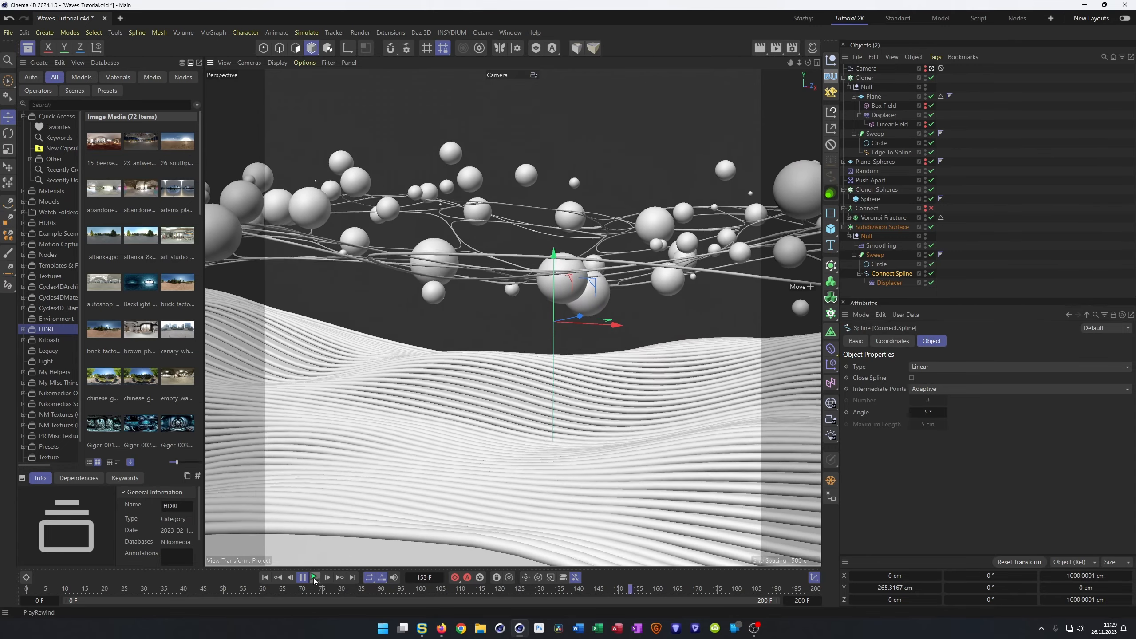
{"action": "left_click", "coordinate": [314, 578]}
{"action": "key", "text": "ctrl+s"}
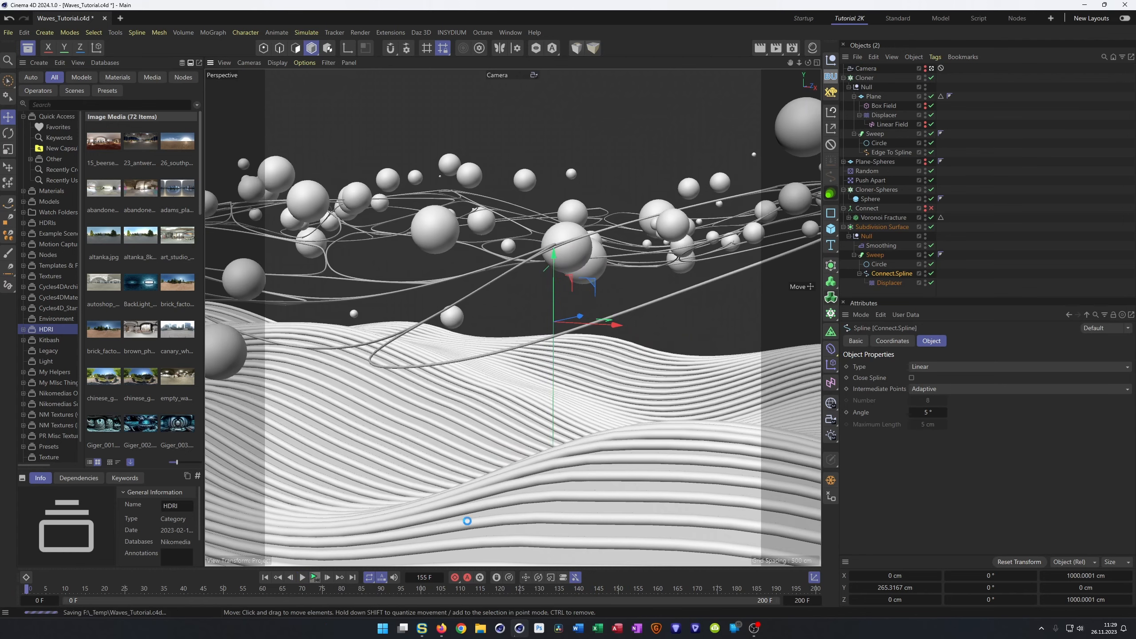
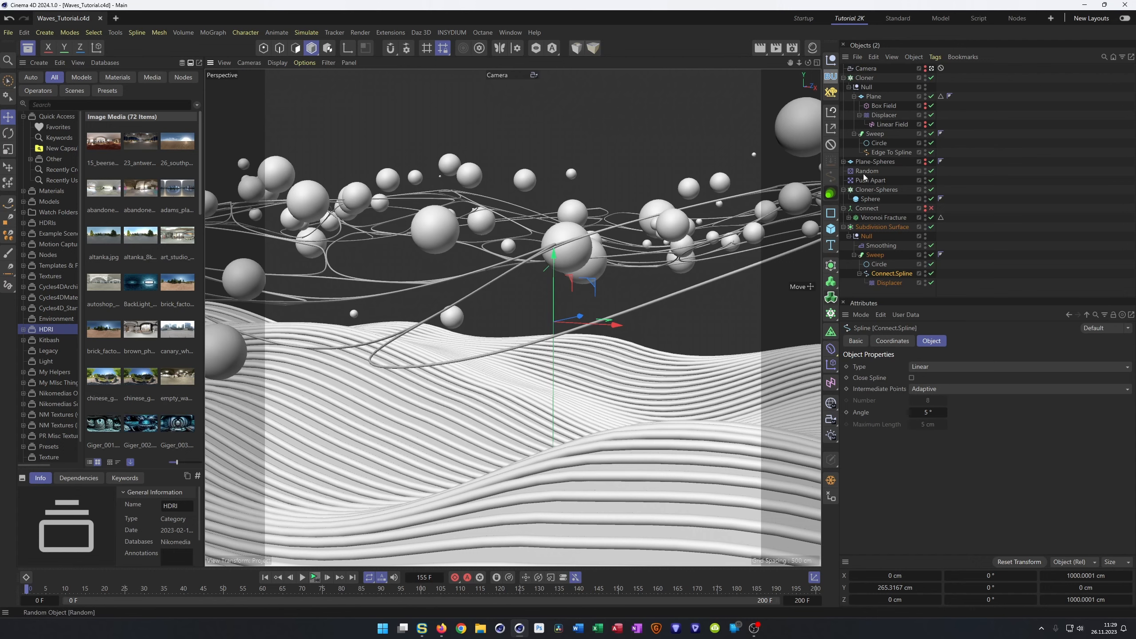
- Place the waves' Sweep inside a new Subdivision Surface, preview the animation and save the project
{"action": "left_click", "coordinate": [875, 135]}
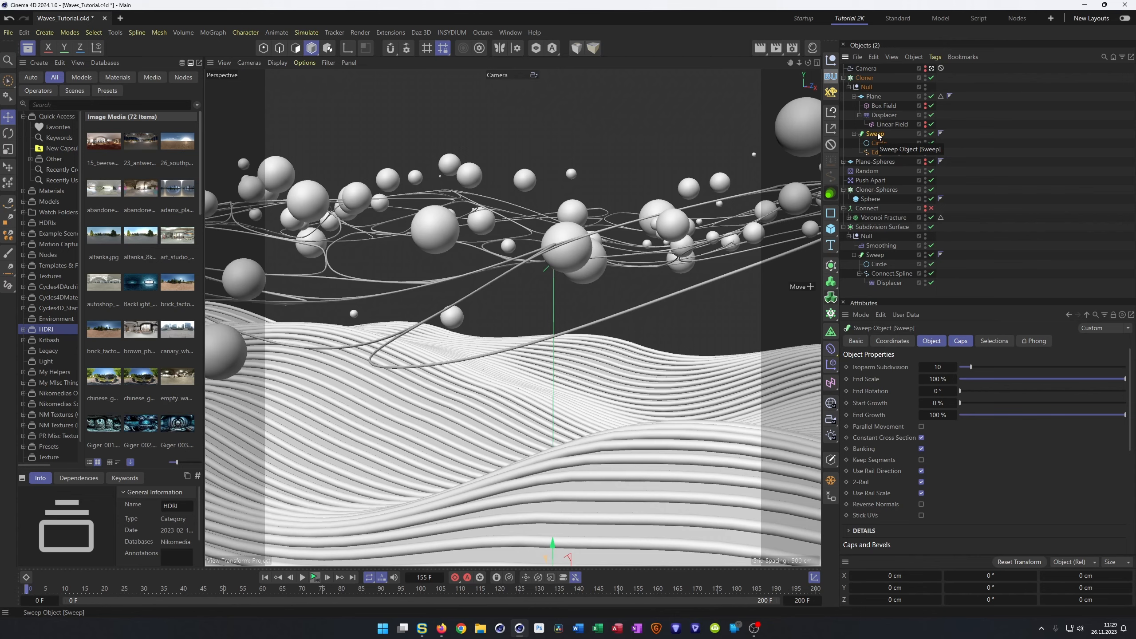
{"action": "left_click", "coordinate": [832, 265], "text": "alt"}
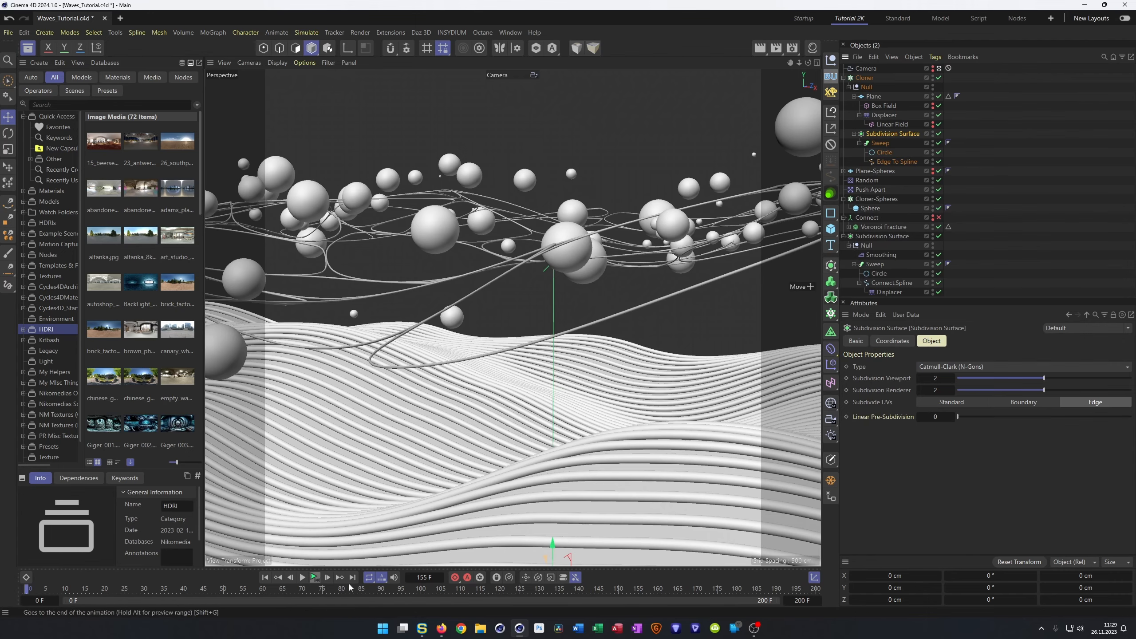
{"action": "left_click", "coordinate": [316, 577]}
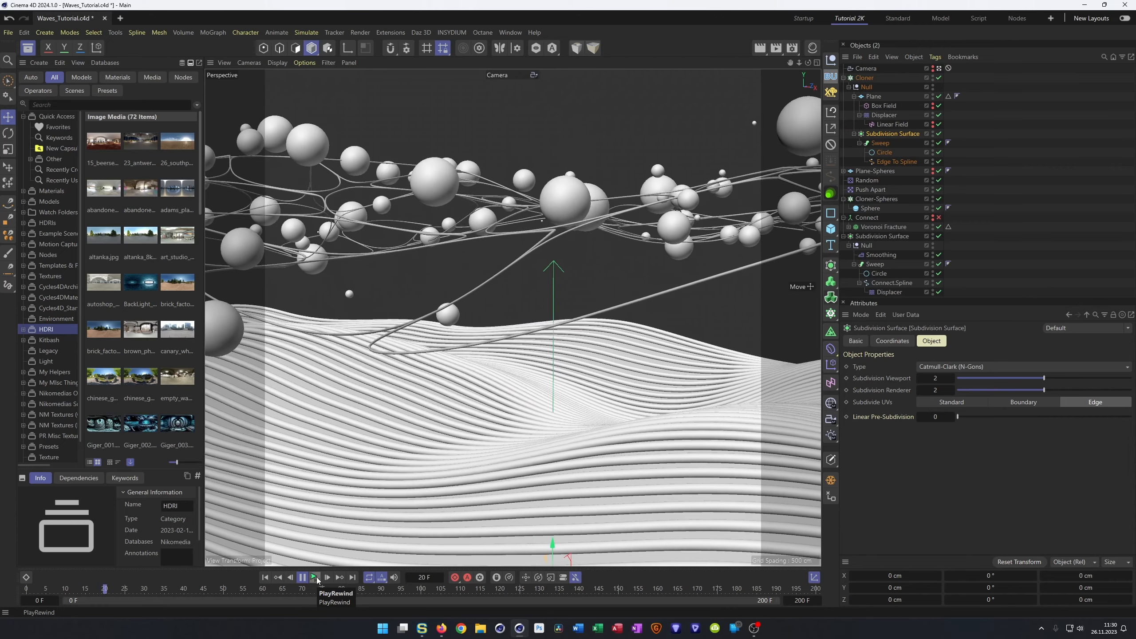
{"action": "left_click", "coordinate": [316, 578]}
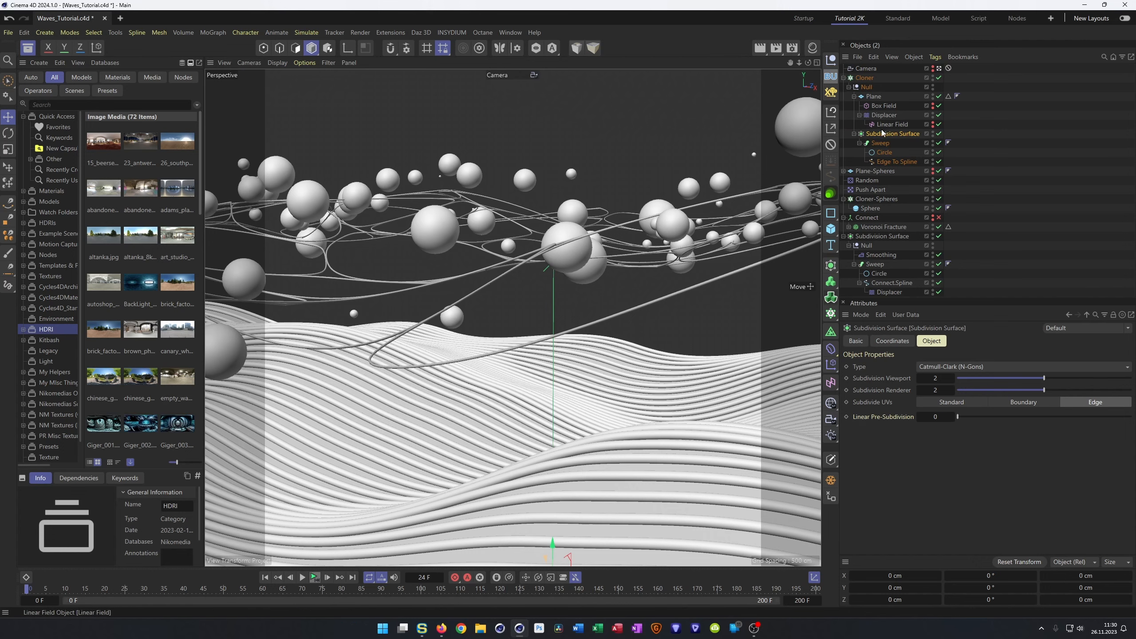
{"action": "key", "text": "ctrl+s"}
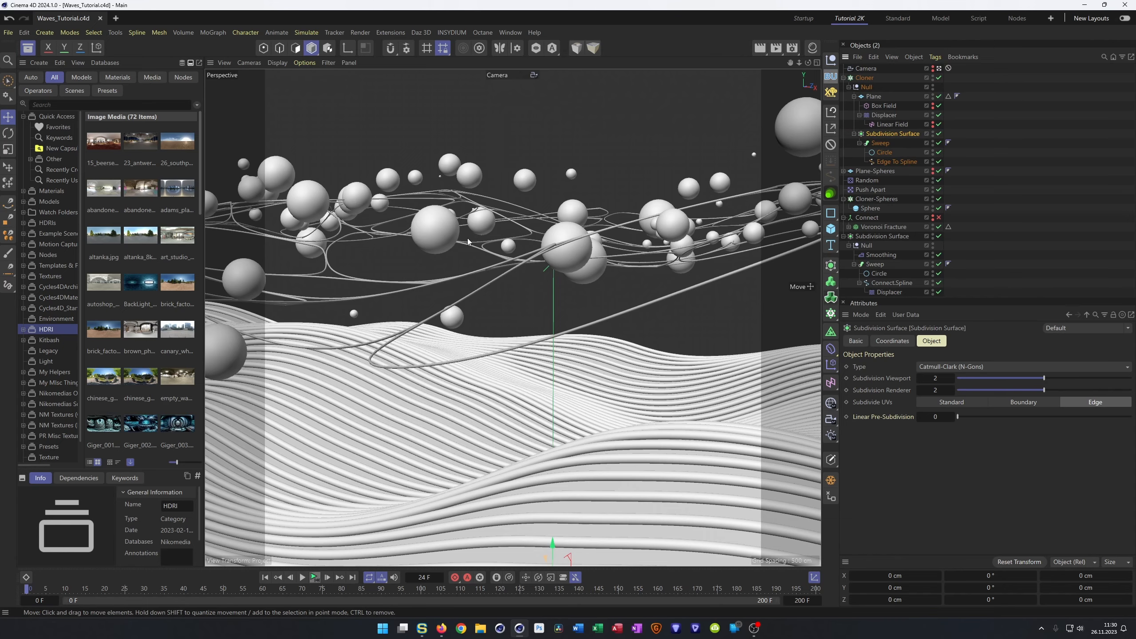
- Show the material manager, collapse the Cloner hierarchy and add the Nikomedias Scene Rig Ultimate to the scene
{"action": "key", "text": "shift+F2"}
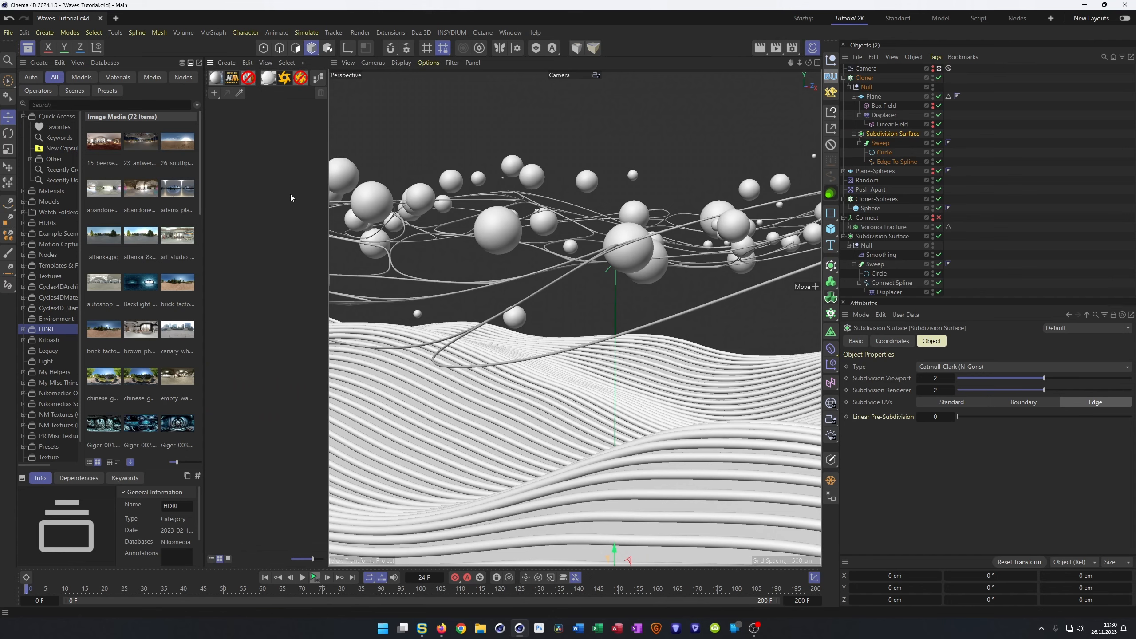
{"action": "left_click", "coordinate": [844, 77]}
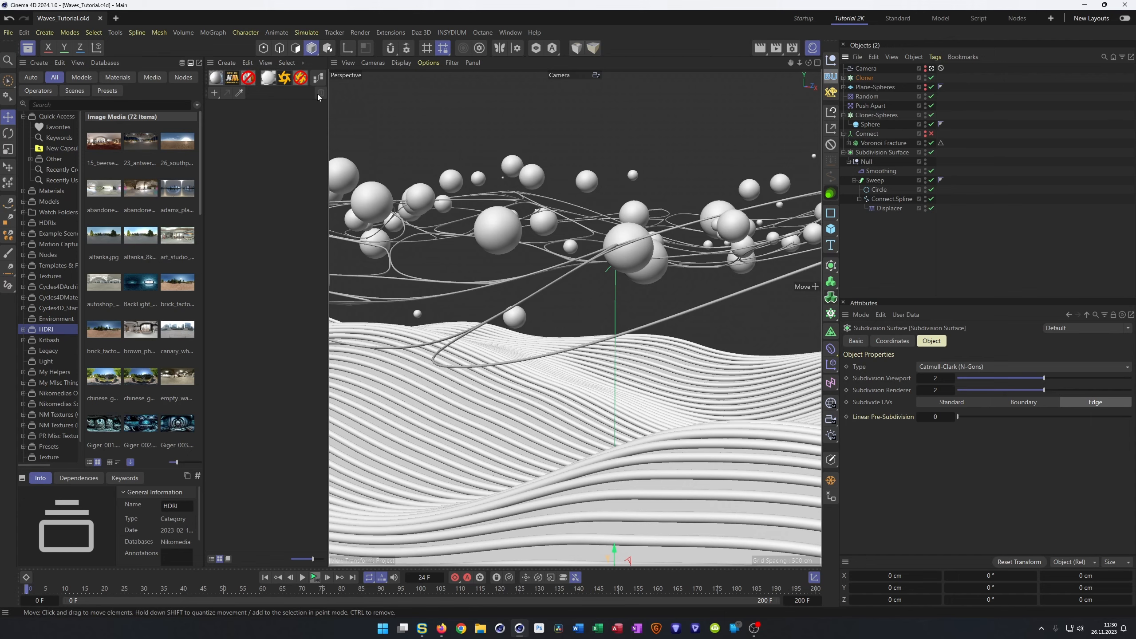
{"action": "left_click", "coordinate": [233, 80]}
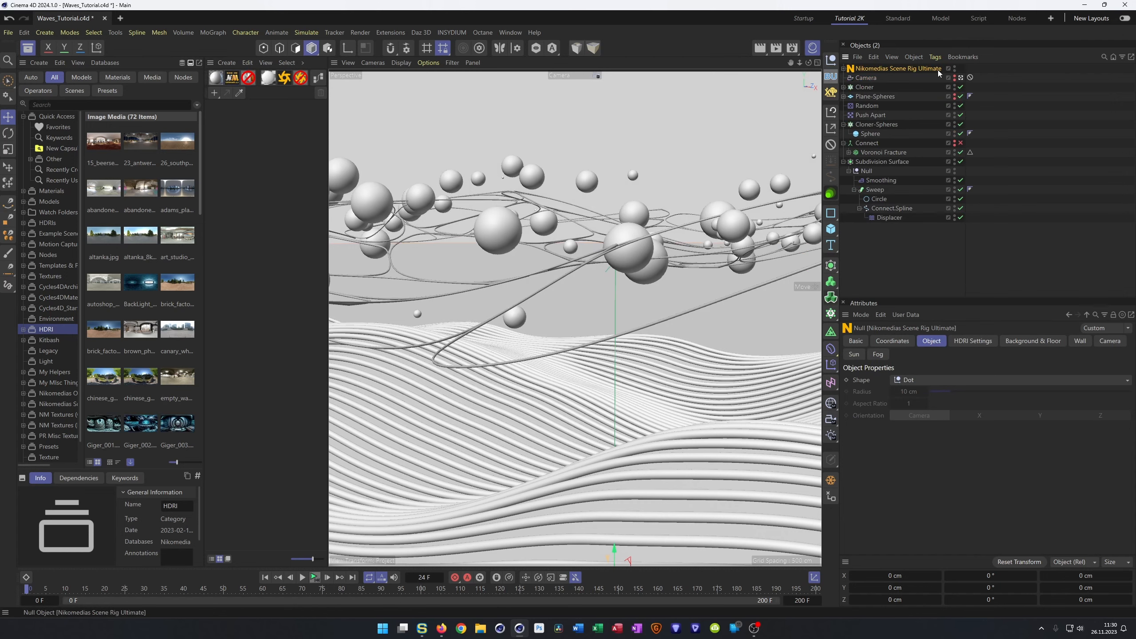
- Turn off the scene rig's Floor On, Floor Seen in Editor and Floor seen by Reflection options, and lower Background Brightness to 6%
{"action": "left_click", "coordinate": [1042, 341]}
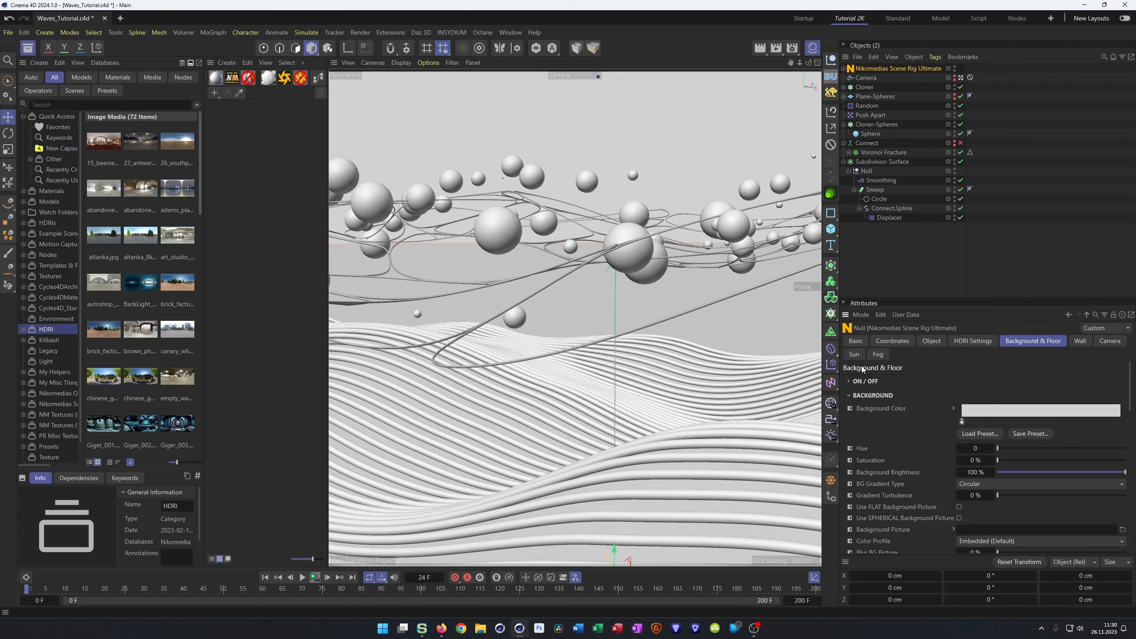
{"action": "left_click", "coordinate": [857, 381]}
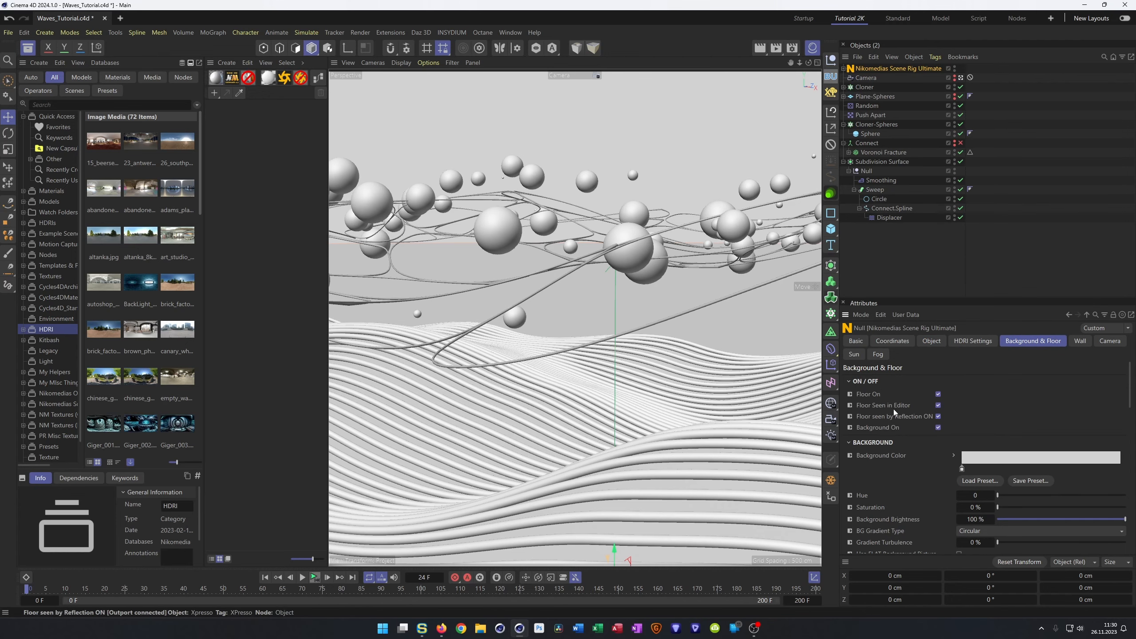
{"action": "left_click", "coordinate": [939, 406]}
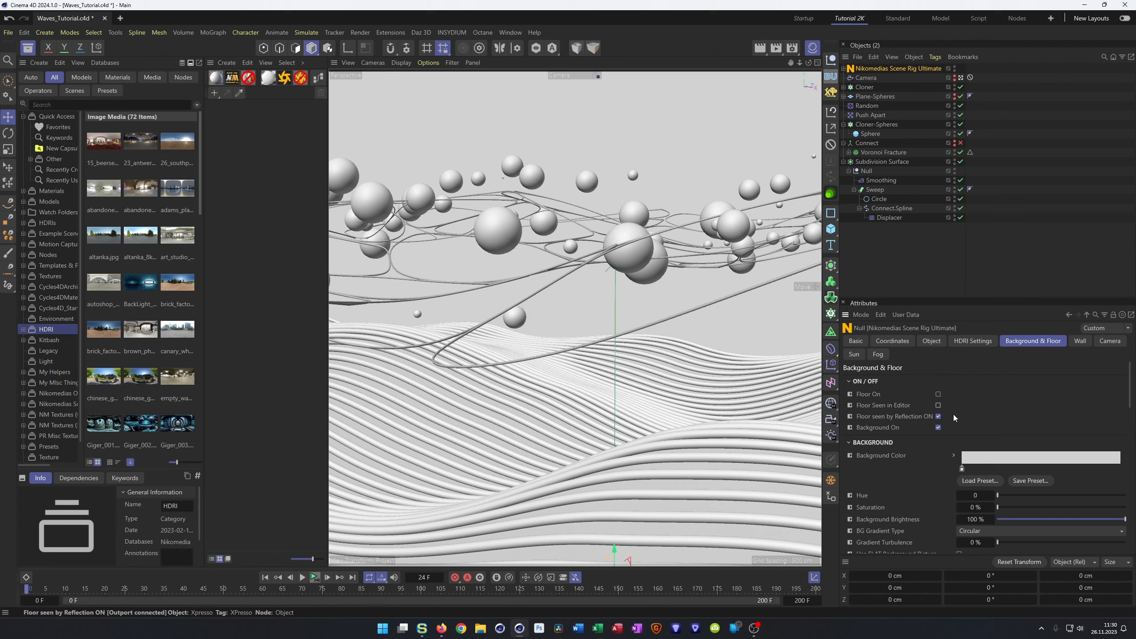
{"action": "left_click", "coordinate": [939, 416]}
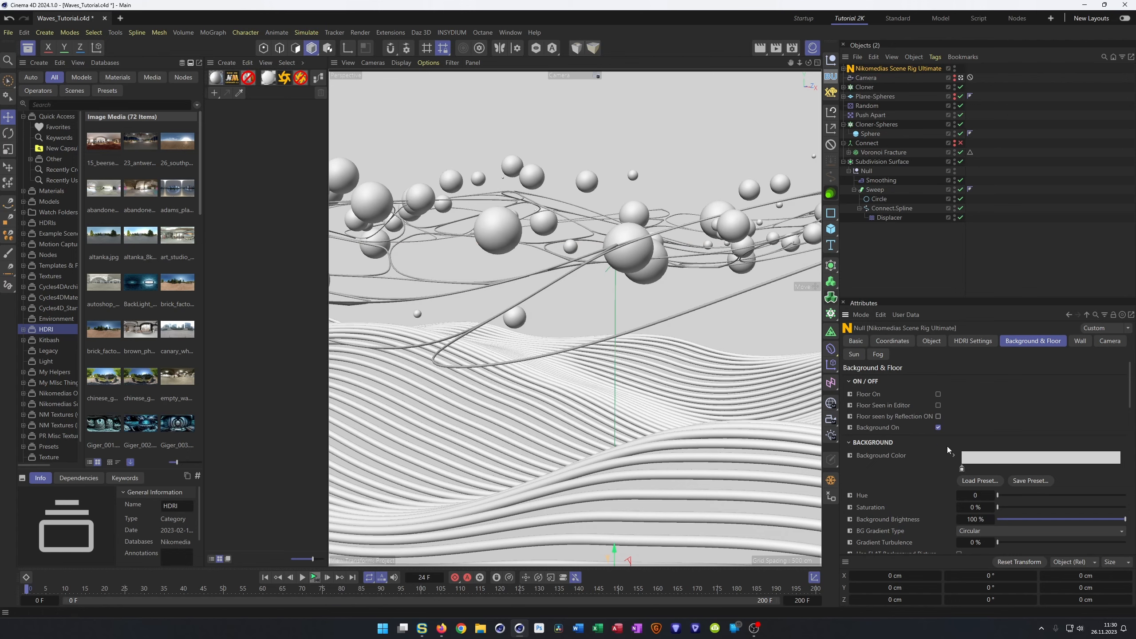
{"action": "left_click_drag", "start_coordinate": [1011, 521], "coordinate": [1007, 521]}
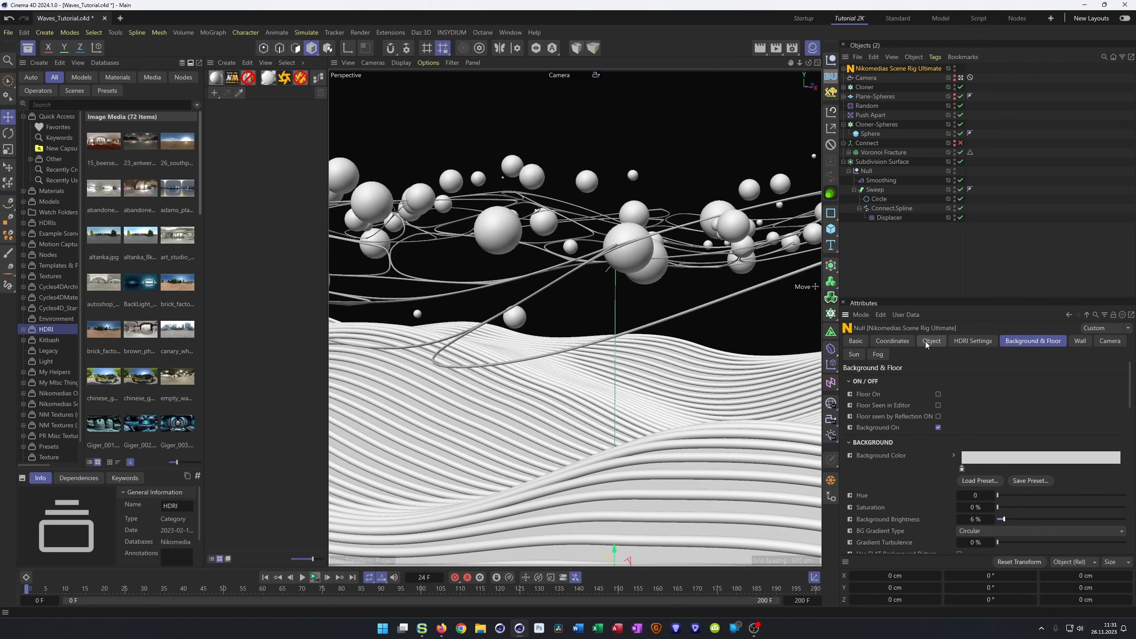
- Load RehearsalRoom.hdr from the Indoor HDRI assets as the scene rig's HDRI file and save the project
{"action": "left_click", "coordinate": [972, 341]}
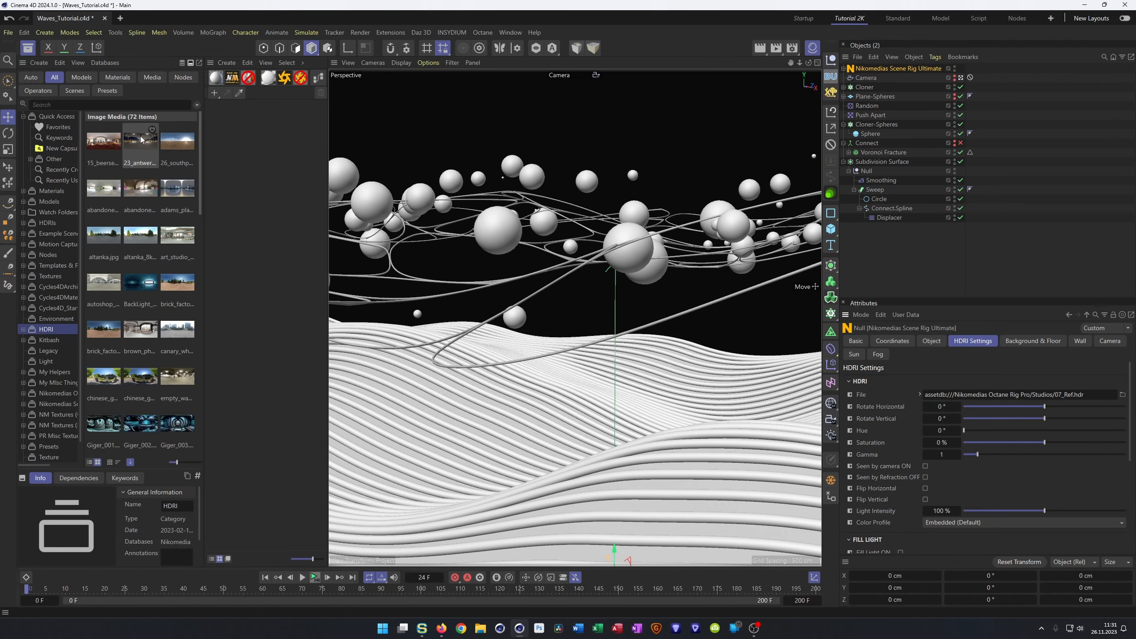
{"action": "left_click", "coordinate": [24, 331]}
{"action": "left_click", "coordinate": [54, 352]}
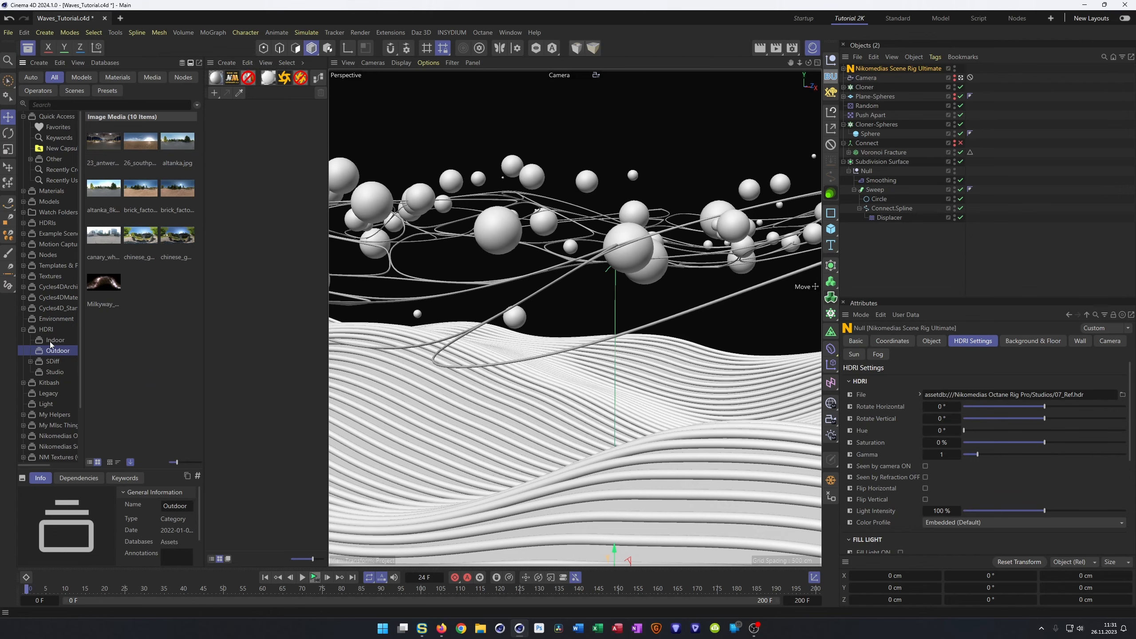
{"action": "left_click", "coordinate": [54, 340]}
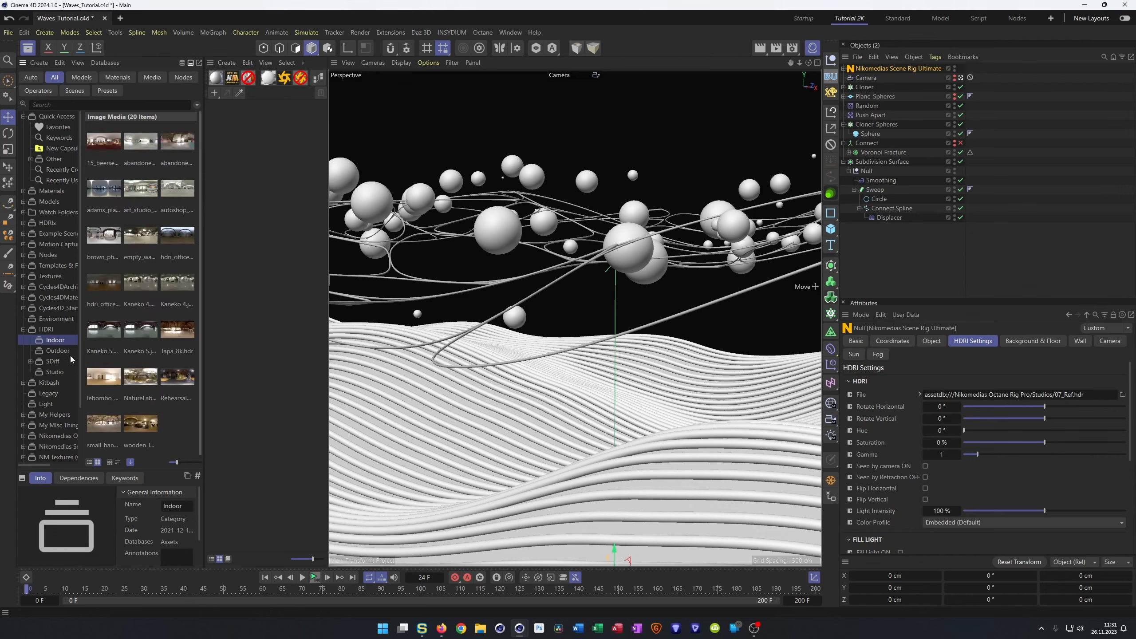
{"action": "left_click_drag", "start_coordinate": [177, 462], "coordinate": [183, 463]}
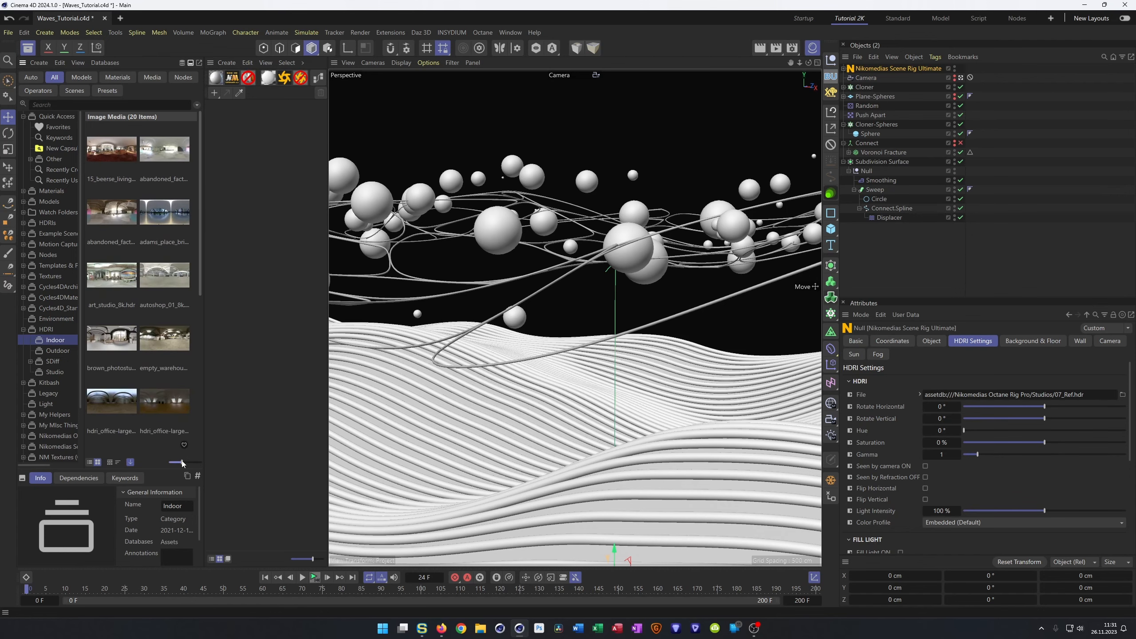
{"action": "left_click_drag", "start_coordinate": [199, 283], "coordinate": [198, 269]}
{"action": "scroll", "coordinate": [116, 269], "scroll_direction": "down", "scroll_amount": 6}
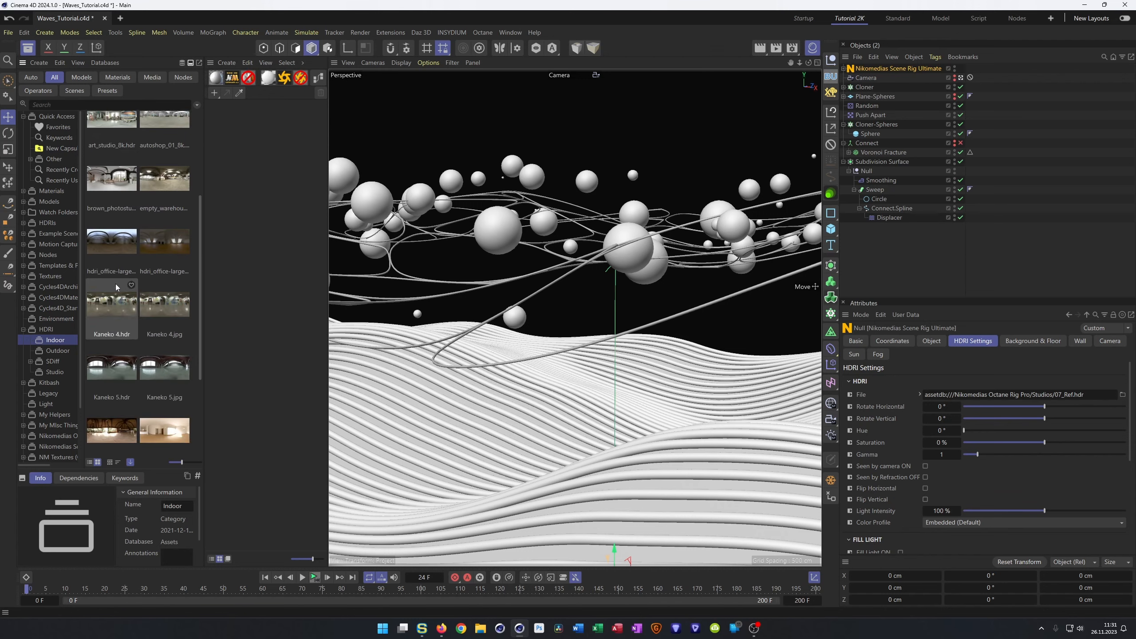
{"action": "left_click", "coordinate": [117, 358]}
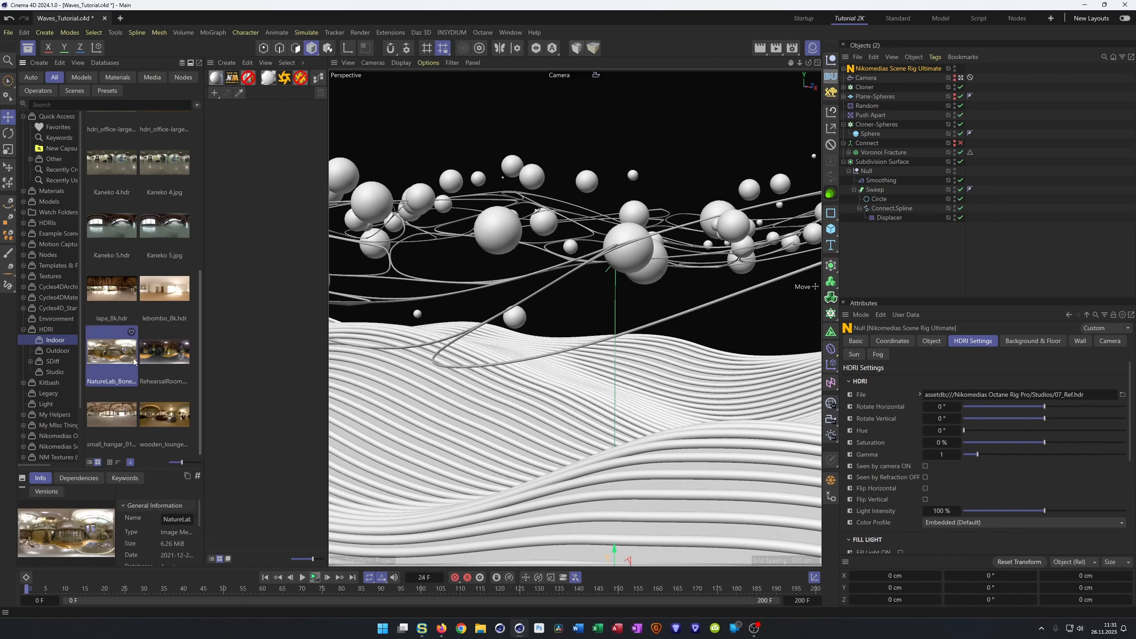
{"action": "left_click", "coordinate": [163, 353]}
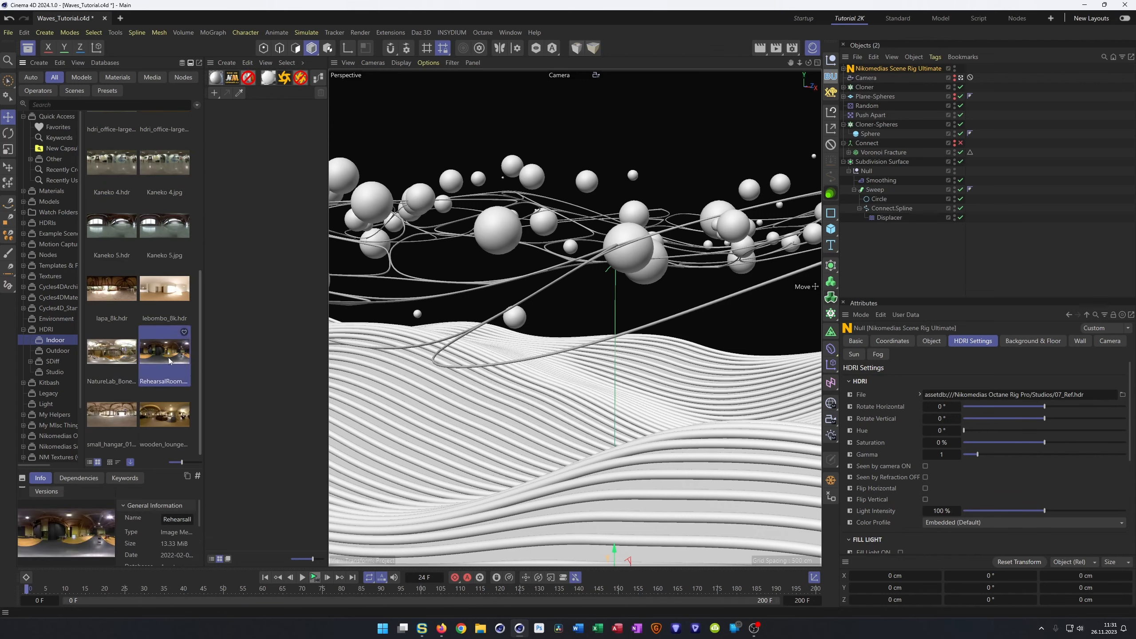
{"action": "left_click_drag", "start_coordinate": [163, 354], "coordinate": [992, 398]}
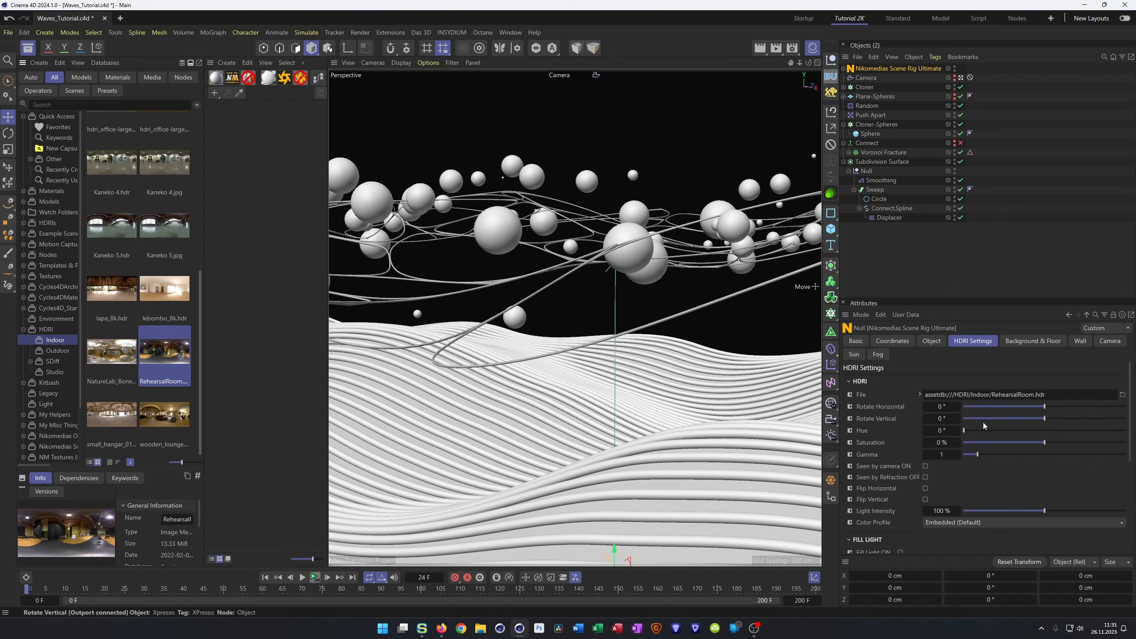
{"action": "key", "text": "ctrl+s"}
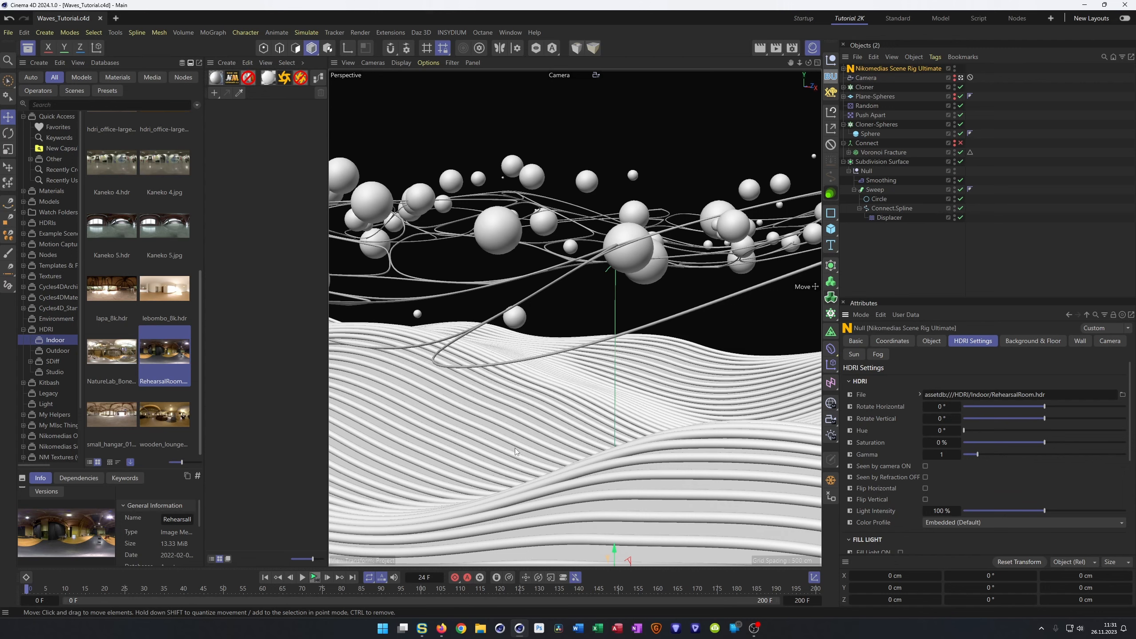
- Switch to Firefox to check the Waves & Spheres preview video, and return to the Cinema 4D scene
{"action": "left_click", "coordinate": [441, 628]}
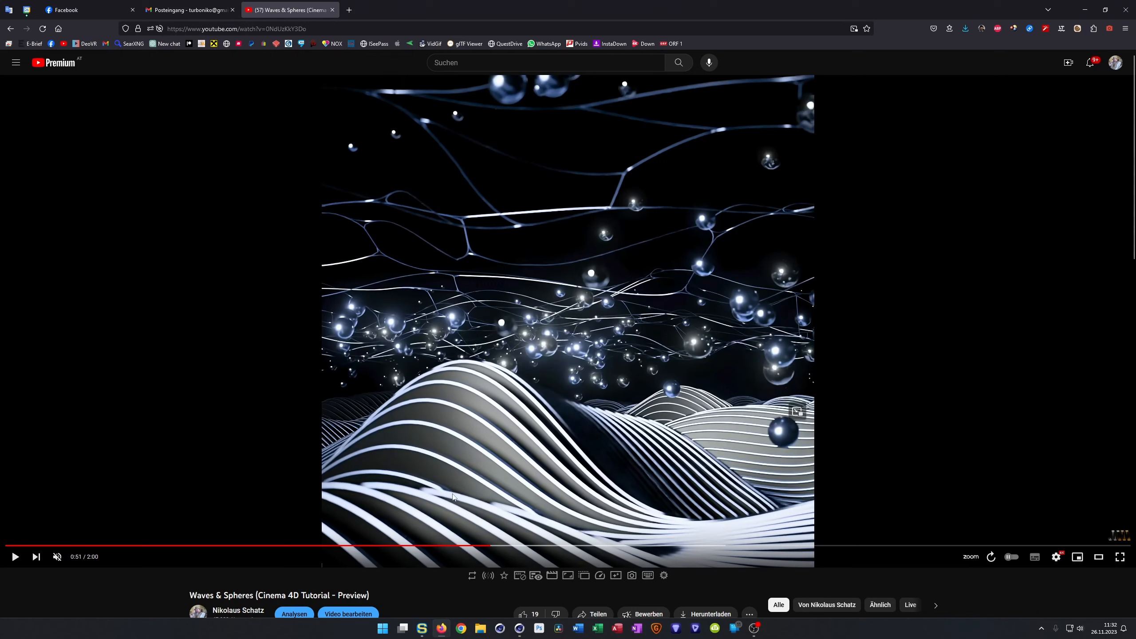
{"action": "left_click", "coordinate": [520, 629]}
{"action": "left_click", "coordinate": [261, 317]}
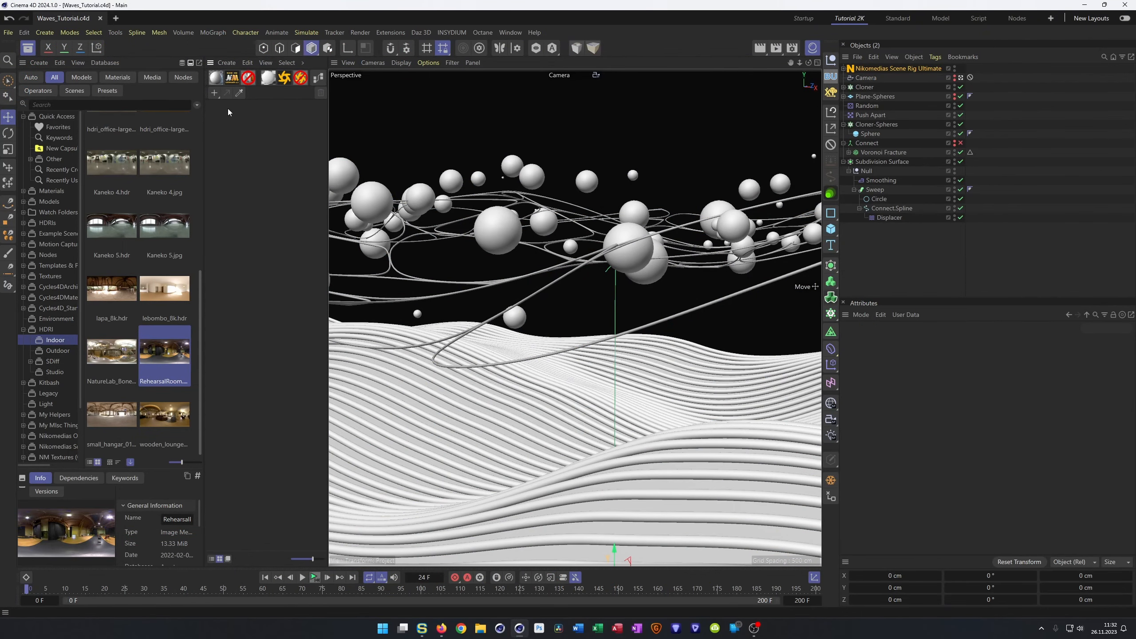
- Create a PR GGX material, open it for editing and darken its color value to about 9%
{"action": "left_click", "coordinate": [217, 79]}
{"action": "double_click", "coordinate": [229, 127]}
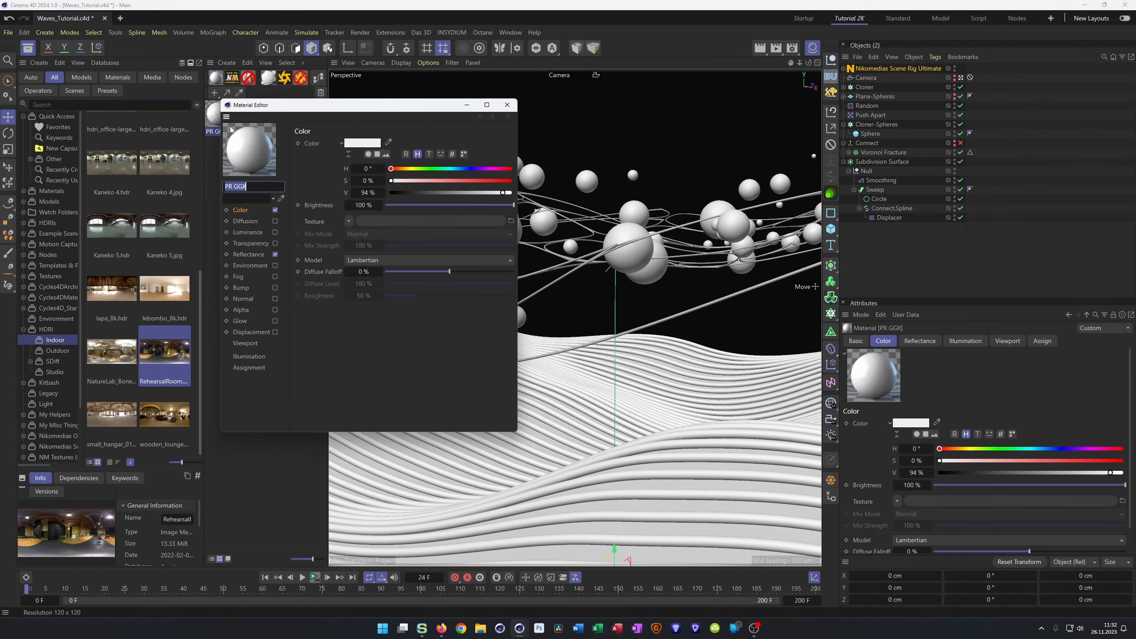
{"action": "left_click_drag", "start_coordinate": [287, 105], "coordinate": [240, 152]}
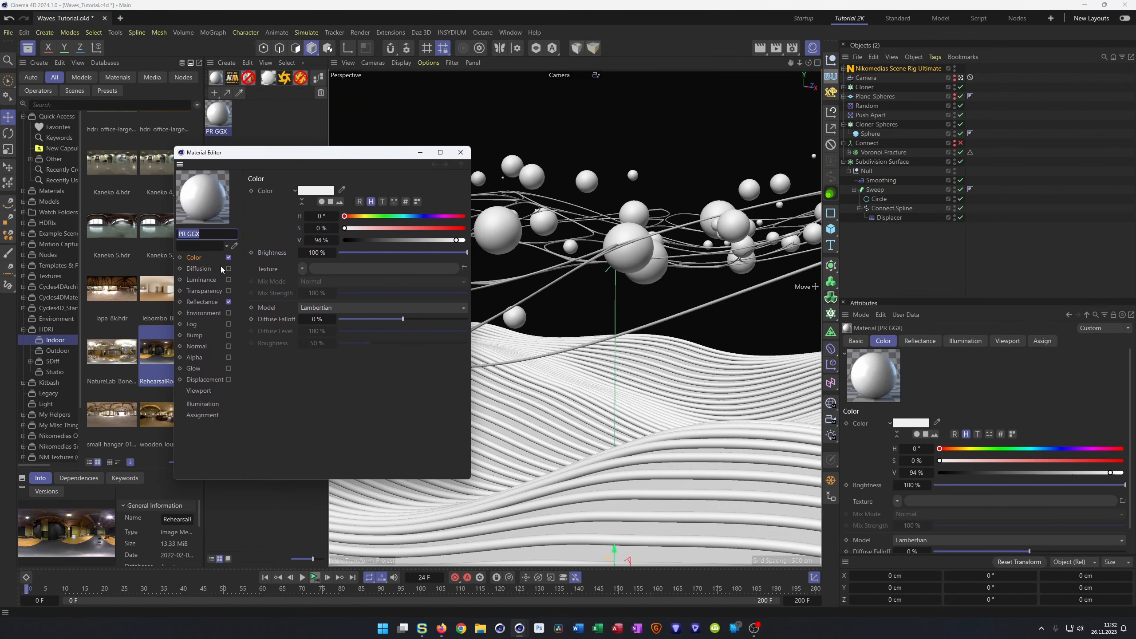
{"action": "left_click_drag", "start_coordinate": [353, 240], "coordinate": [356, 244]}
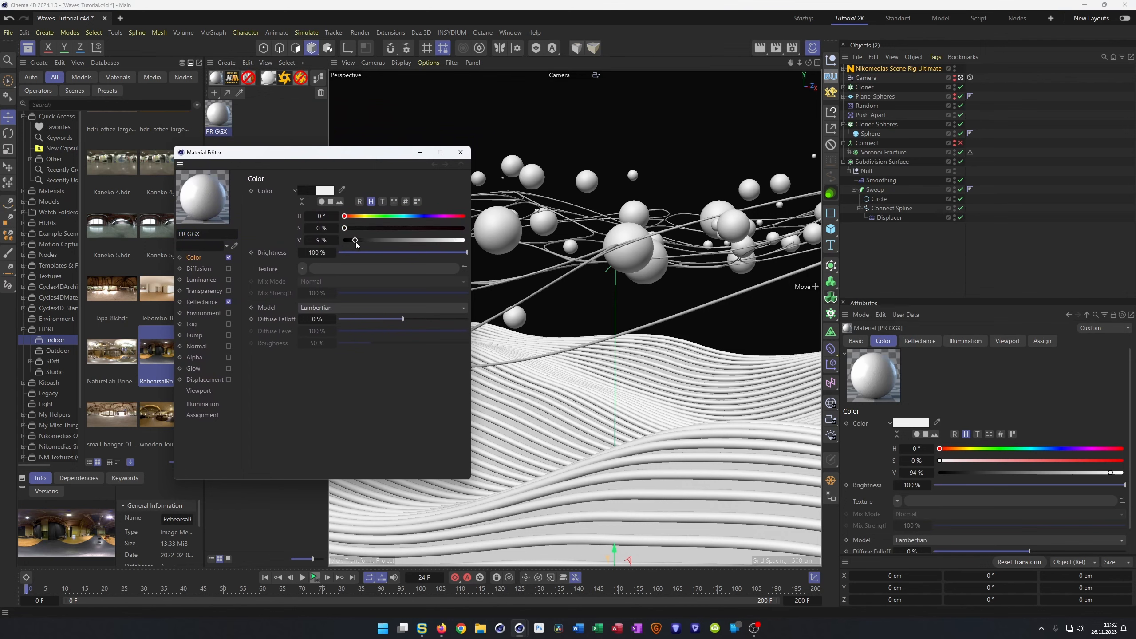
- Examine the dark PR GGX material's default reflection layer and its Layer Fresnel settings
{"action": "left_click", "coordinate": [211, 302]}
{"action": "left_click", "coordinate": [307, 203]}
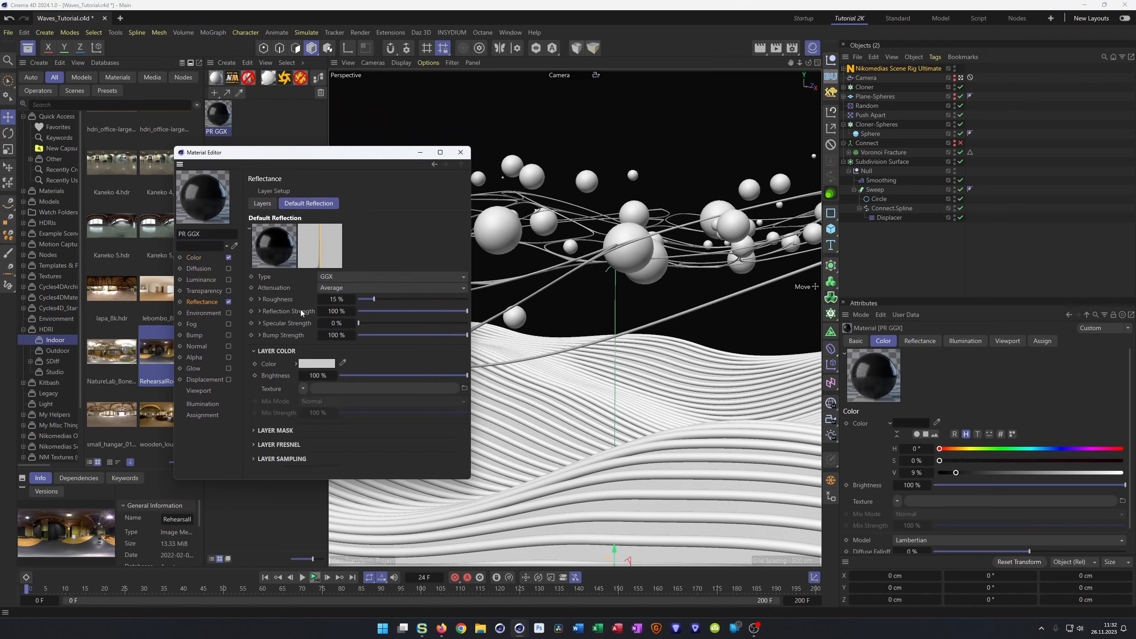
{"action": "left_click", "coordinate": [281, 445]}
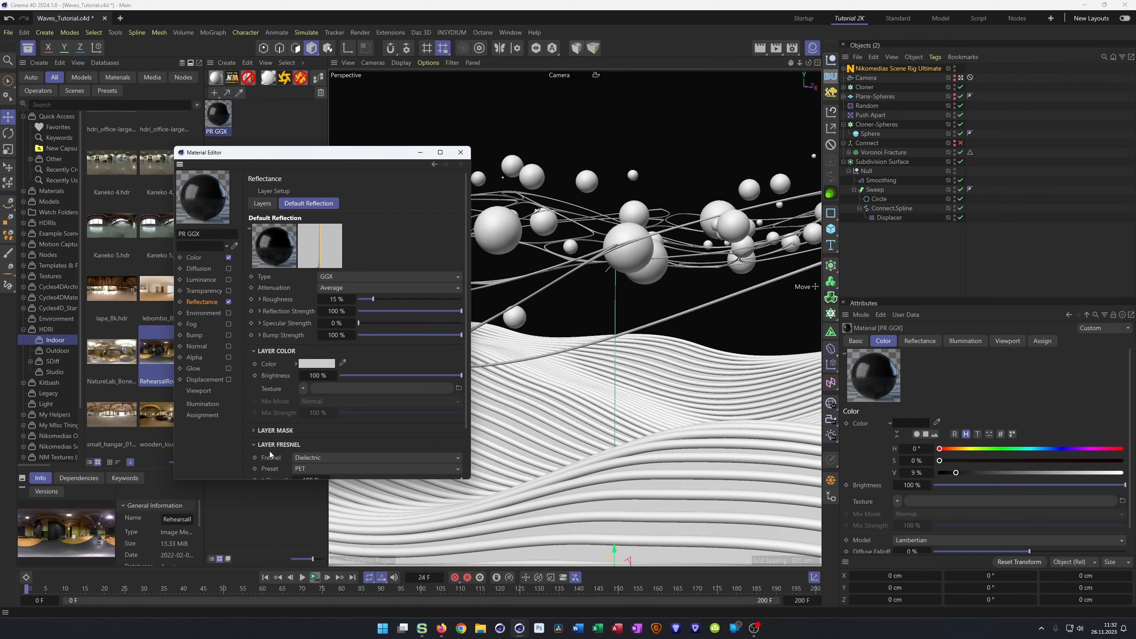
{"action": "left_click_drag", "start_coordinate": [319, 156], "coordinate": [201, 223]}
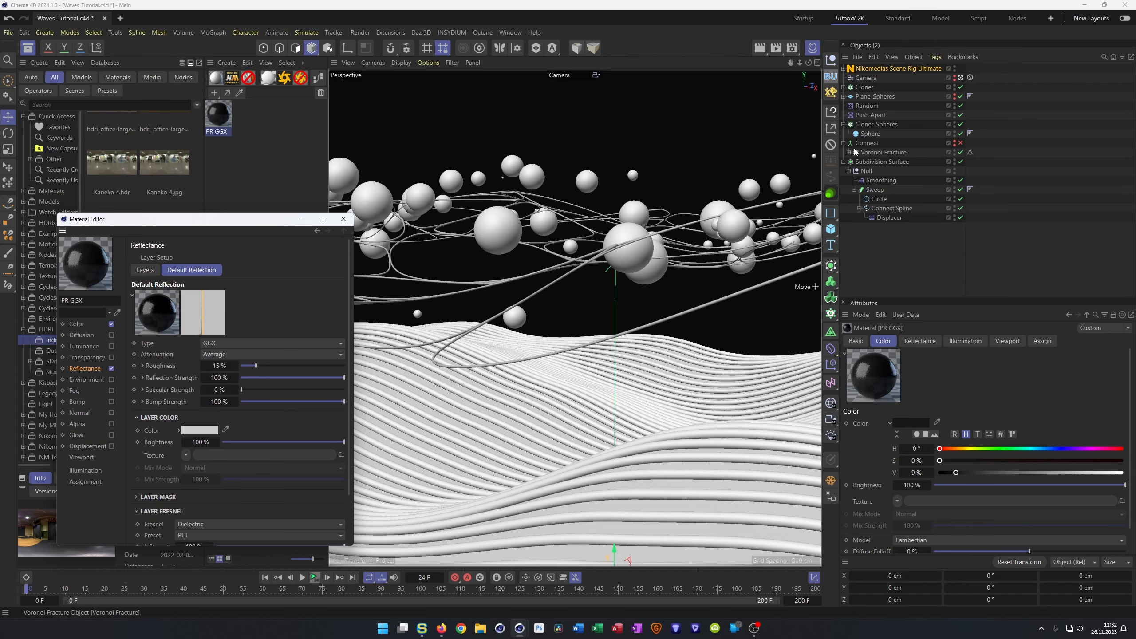
- Rename the Cloner that holds the wave planes as Cloner-Planes
{"action": "left_click", "coordinate": [844, 87]}
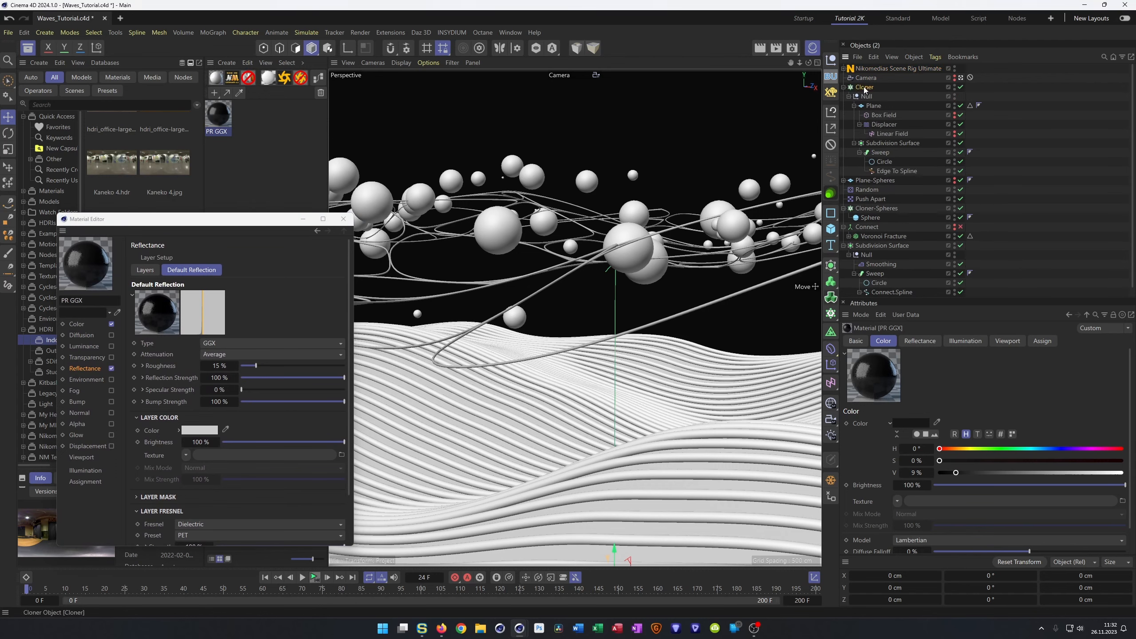
{"action": "double_click", "coordinate": [864, 88]}
{"action": "type", "text": "-Pla"}
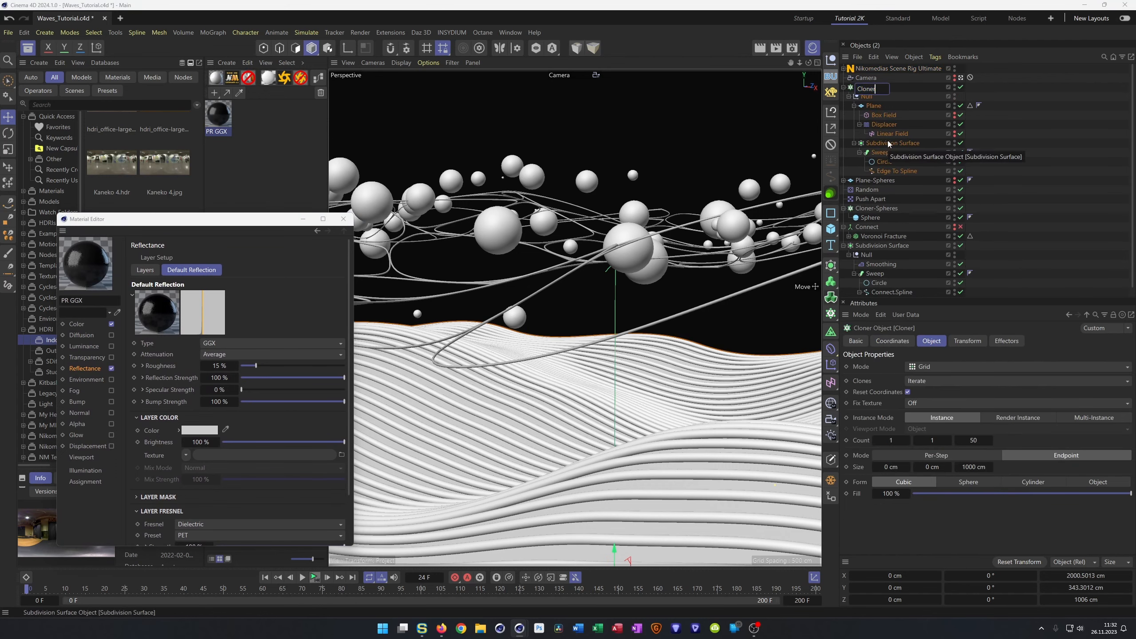
{"action": "type", "text": "nes"}
{"action": "key", "text": "Return"}
{"action": "left_click", "coordinate": [844, 87]}
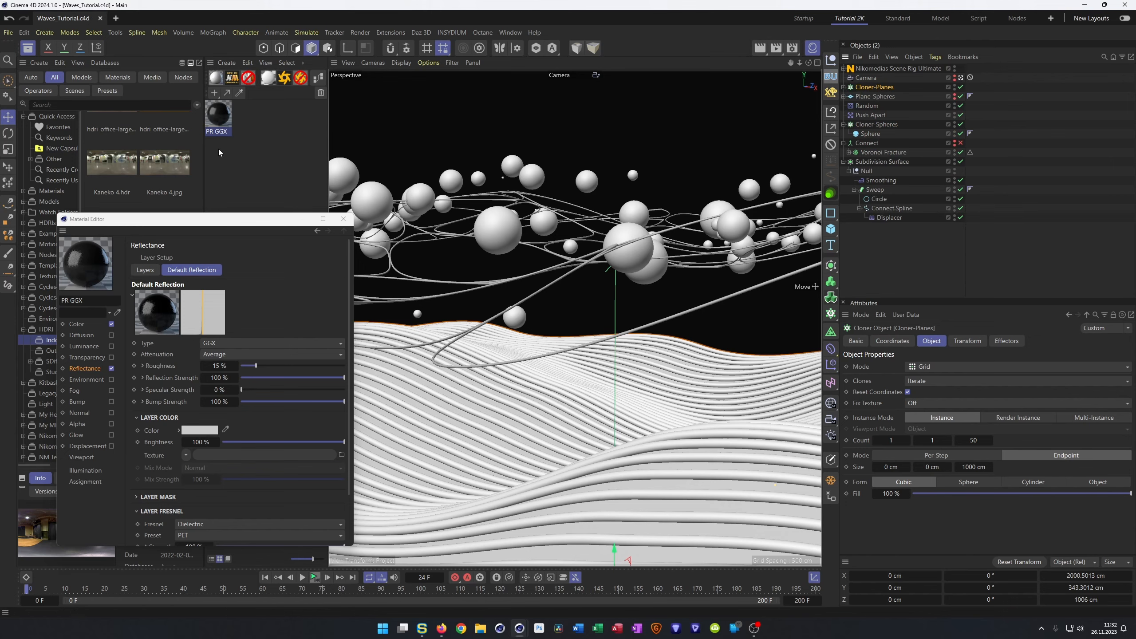
- Apply the dark PR GGX material to Cloner-Planes and move its material tag onto the Plane inside it
{"action": "left_click_drag", "start_coordinate": [880, 88], "coordinate": [880, 88]}
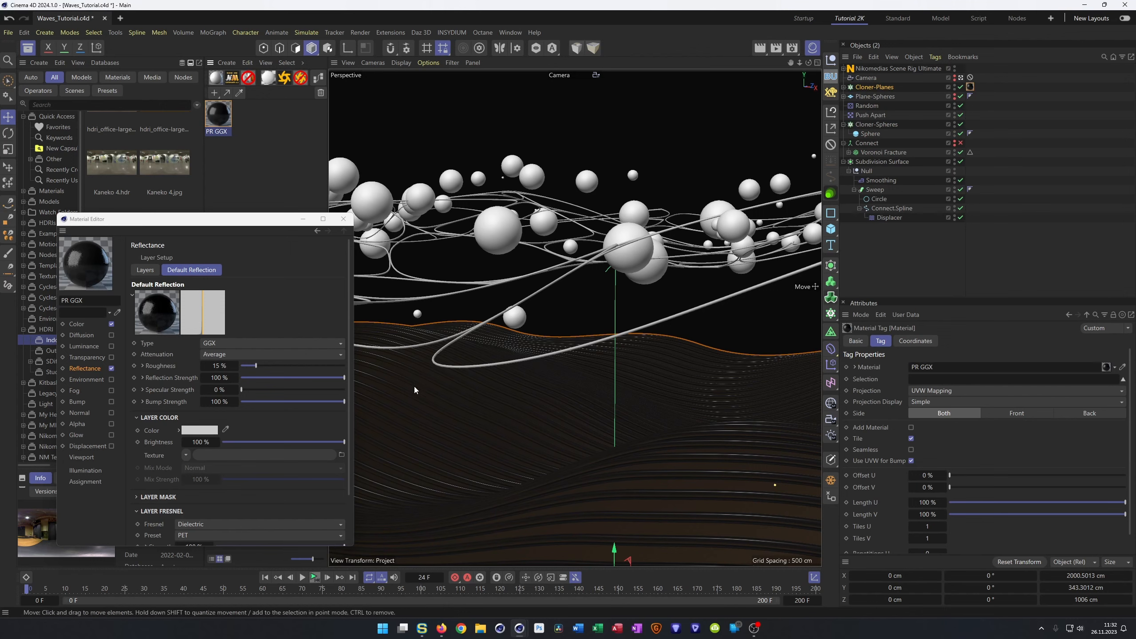
{"action": "left_click", "coordinate": [844, 87]}
{"action": "left_click_drag", "start_coordinate": [970, 87], "coordinate": [988, 105]}
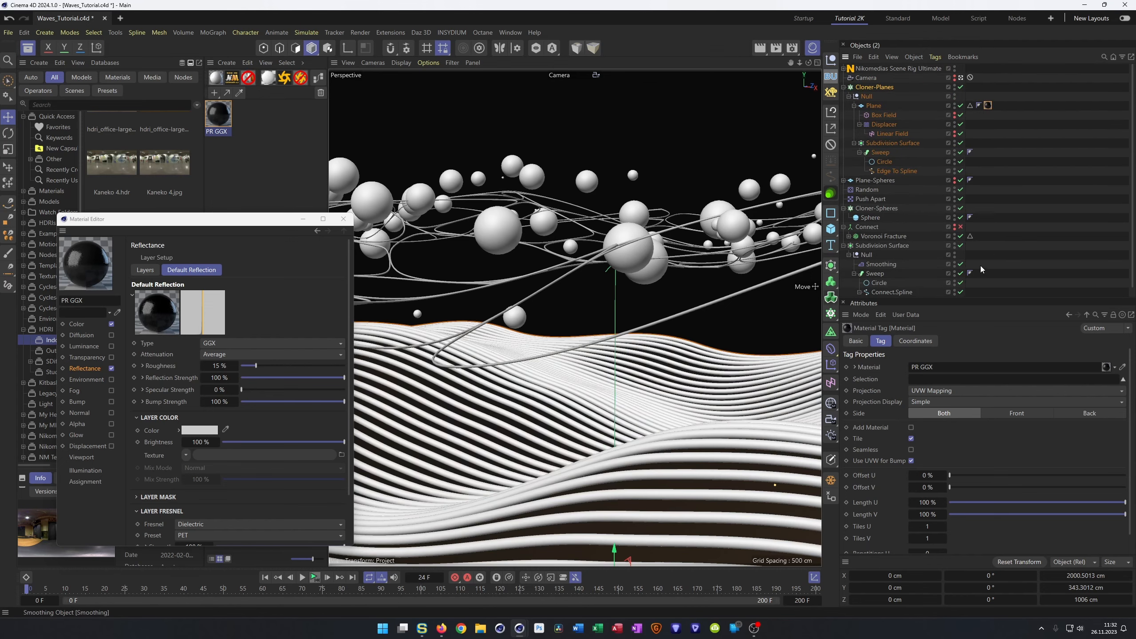
- Set the radius of the Circle in the wave Sweep to 1 cm and save the project
{"action": "left_click", "coordinate": [884, 162]}
{"action": "double_click", "coordinate": [930, 390]}
{"action": "type", "text": "2"}
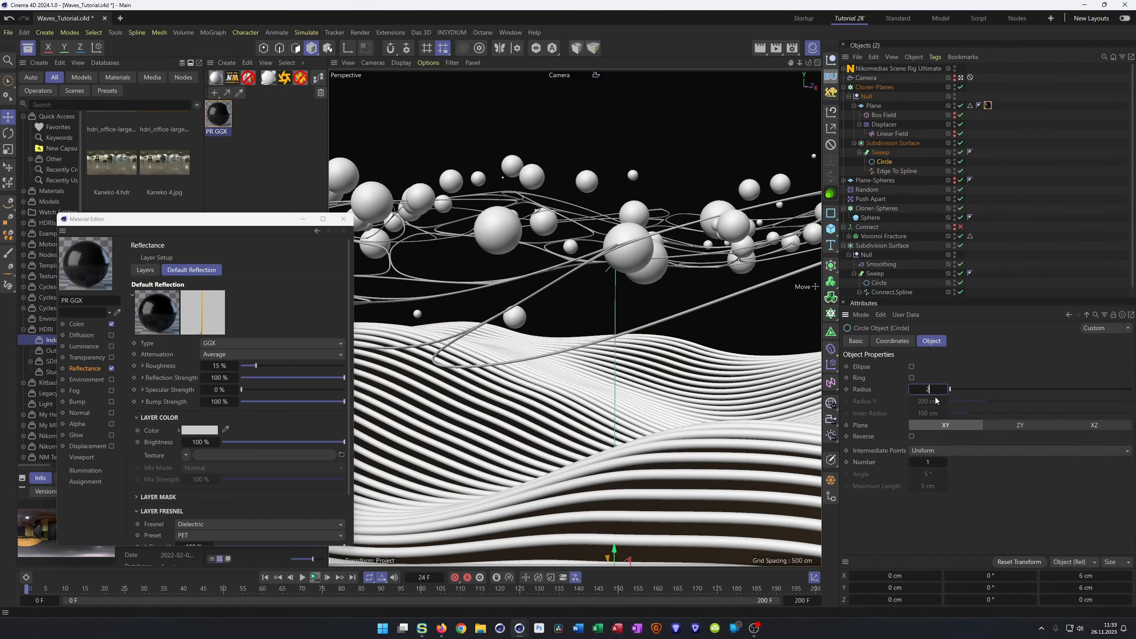
{"action": "key", "text": "Return"}
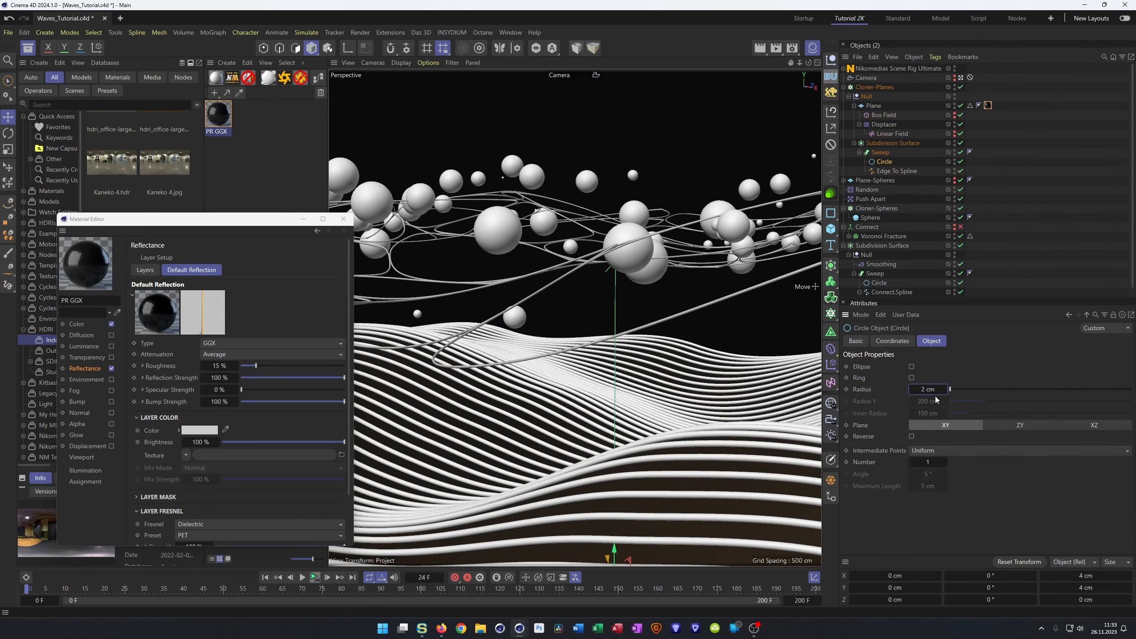
{"action": "double_click", "coordinate": [930, 390]}
{"action": "type", "text": "1"}
{"action": "key", "text": "Return"}
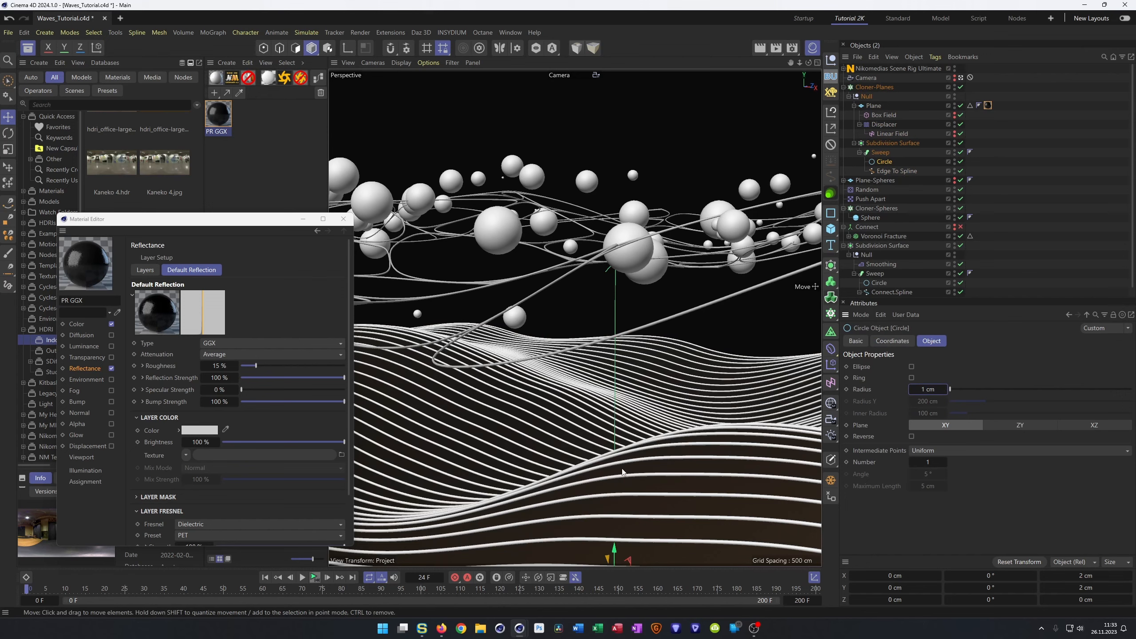
{"action": "key", "text": "ctrl+s"}
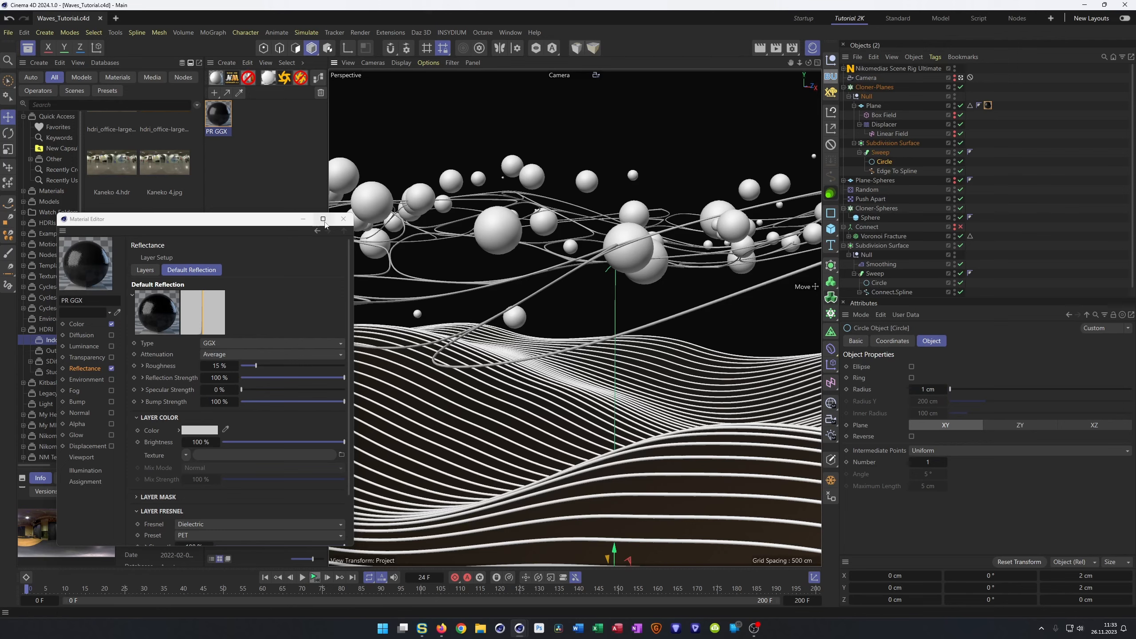
- Create a second PR GGX material, open it for editing and disable its Color channel
{"action": "left_click", "coordinate": [344, 218]}
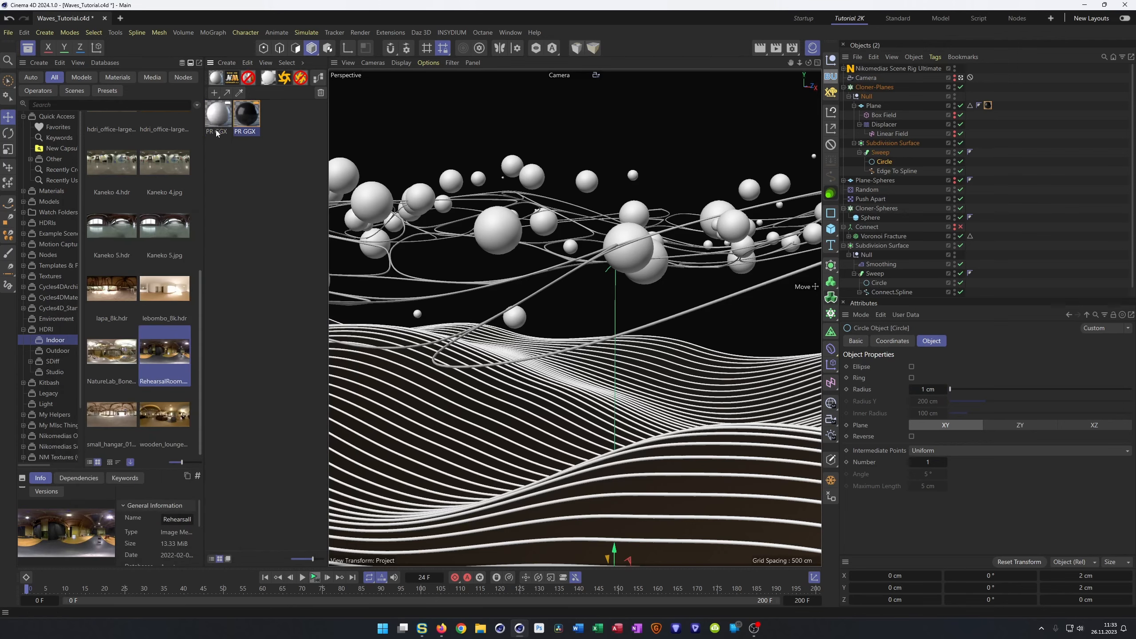
{"action": "double_click", "coordinate": [218, 114]}
{"action": "left_click_drag", "start_coordinate": [261, 111], "coordinate": [188, 194]}
{"action": "left_click", "coordinate": [198, 295]}
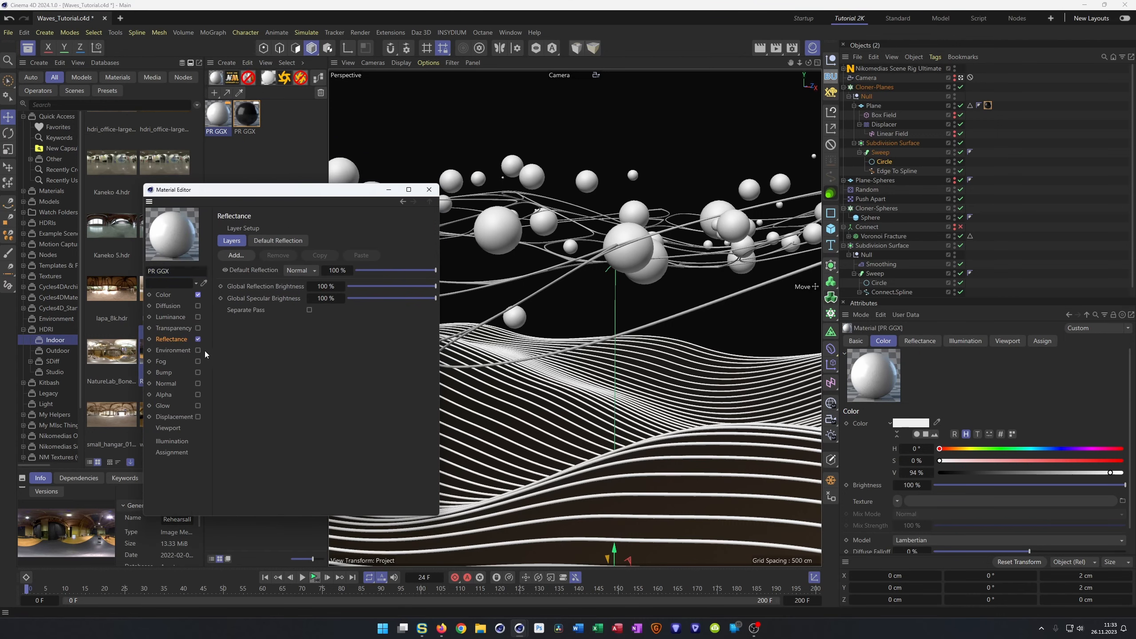
{"action": "left_click", "coordinate": [198, 295]}
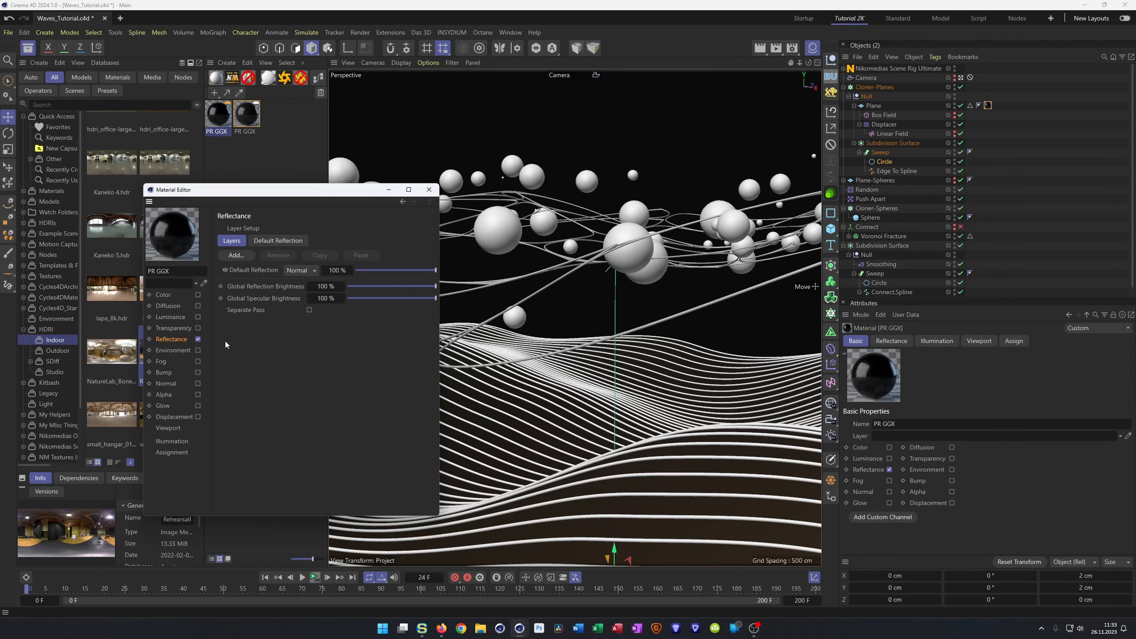
- Give the new material's default reflection a Conductor Fresnel with the Gold preset and 5% roughness
{"action": "left_click", "coordinate": [278, 240]}
{"action": "scroll", "coordinate": [225, 445], "scroll_direction": "down", "scroll_amount": 3}
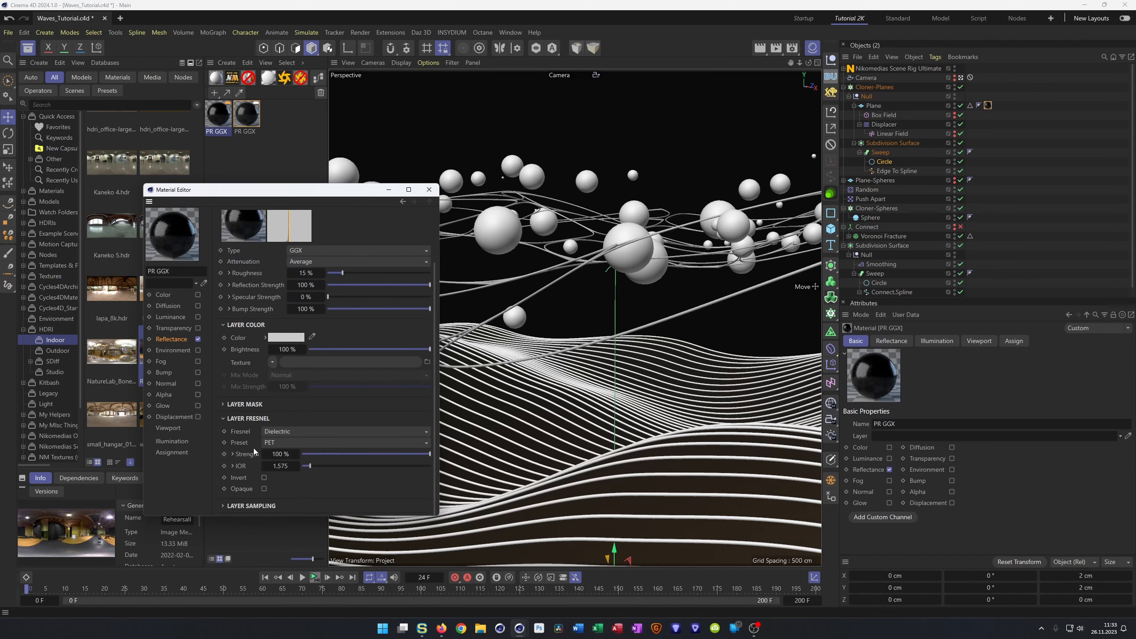
{"action": "left_click", "coordinate": [287, 431]}
{"action": "left_click", "coordinate": [349, 469]}
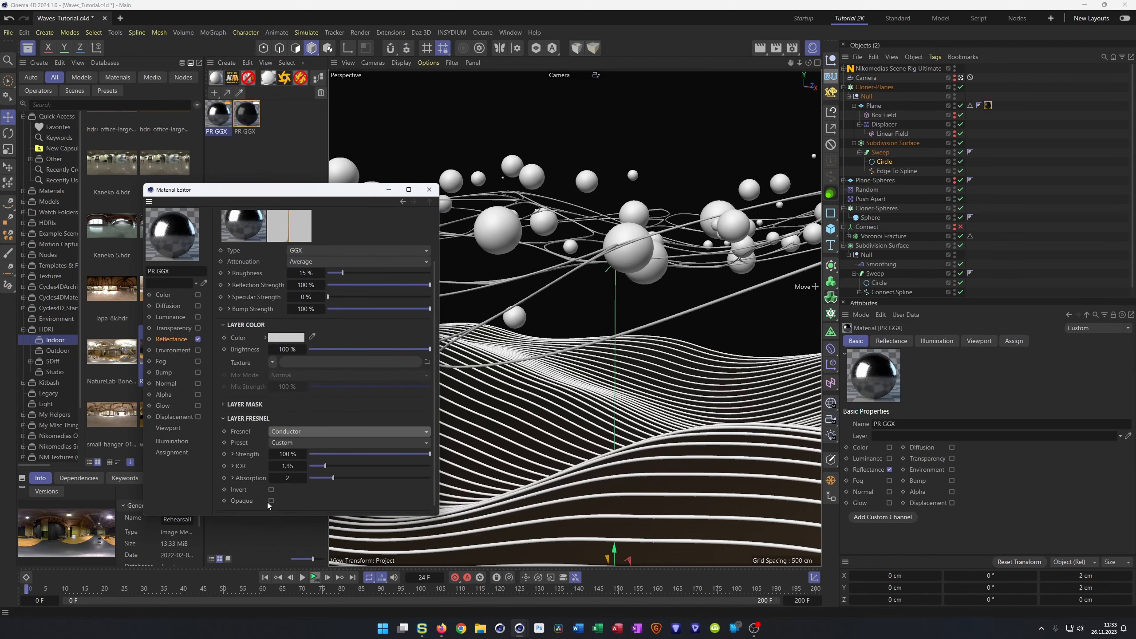
{"action": "left_click", "coordinate": [289, 444]}
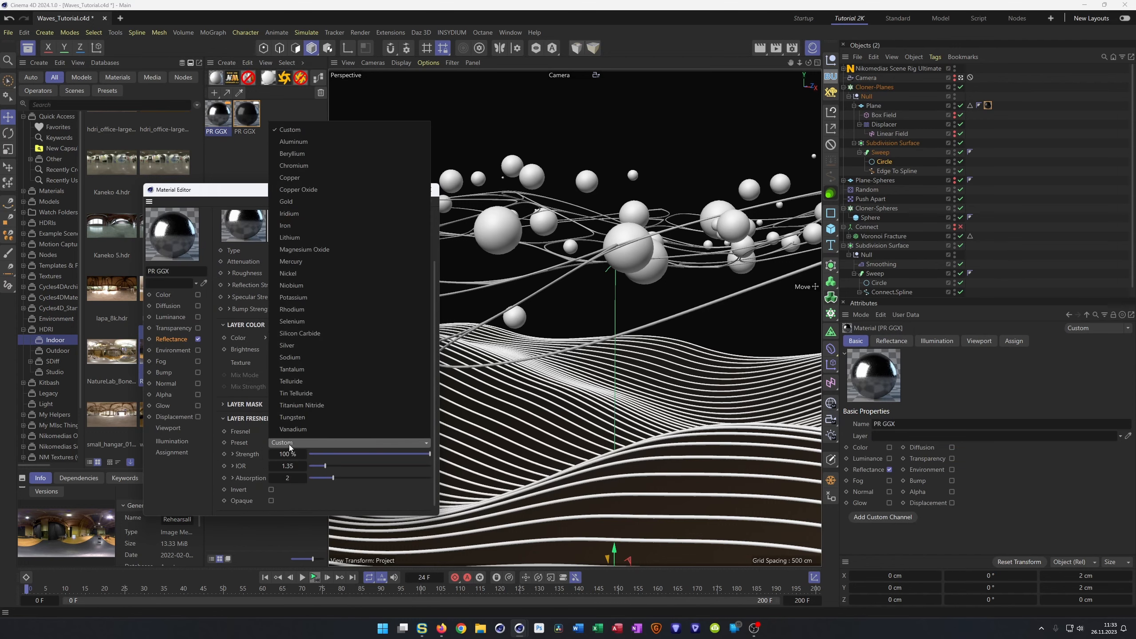
{"action": "left_click", "coordinate": [332, 211]}
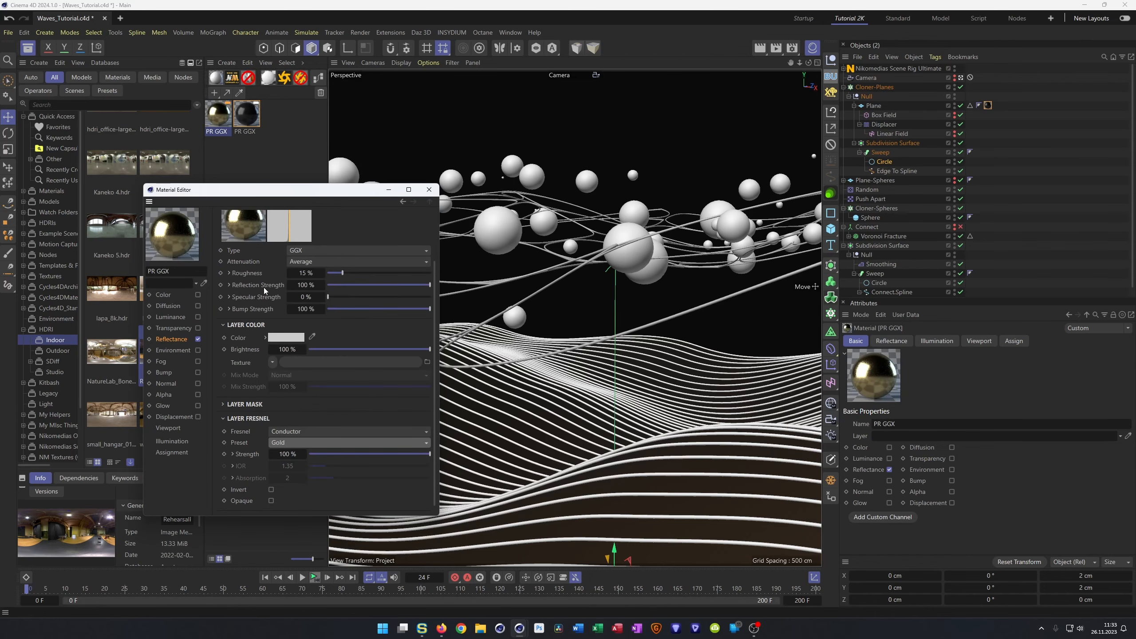
{"action": "left_click", "coordinate": [305, 273]}
{"action": "type", "text": "5"}
{"action": "key", "text": "Return"}
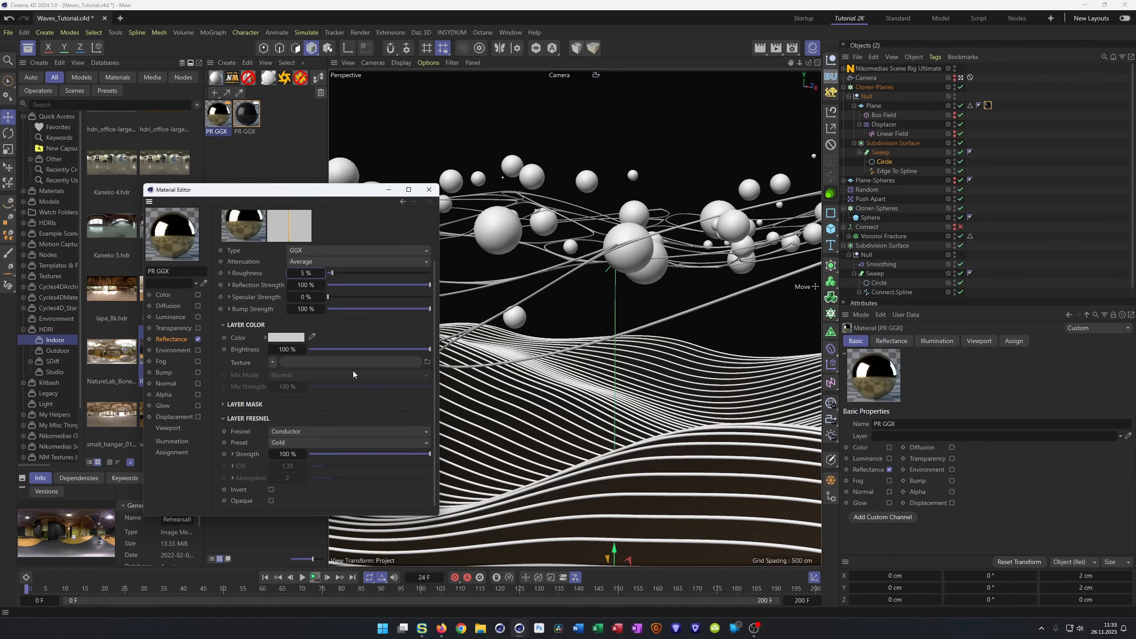
{"action": "left_click", "coordinate": [428, 190]}
- Apply the gold material to the Sweep inside Cloner-Planes, save the project and collapse the cloner's hierarchy
{"action": "left_click_drag", "start_coordinate": [225, 125], "coordinate": [883, 156]}
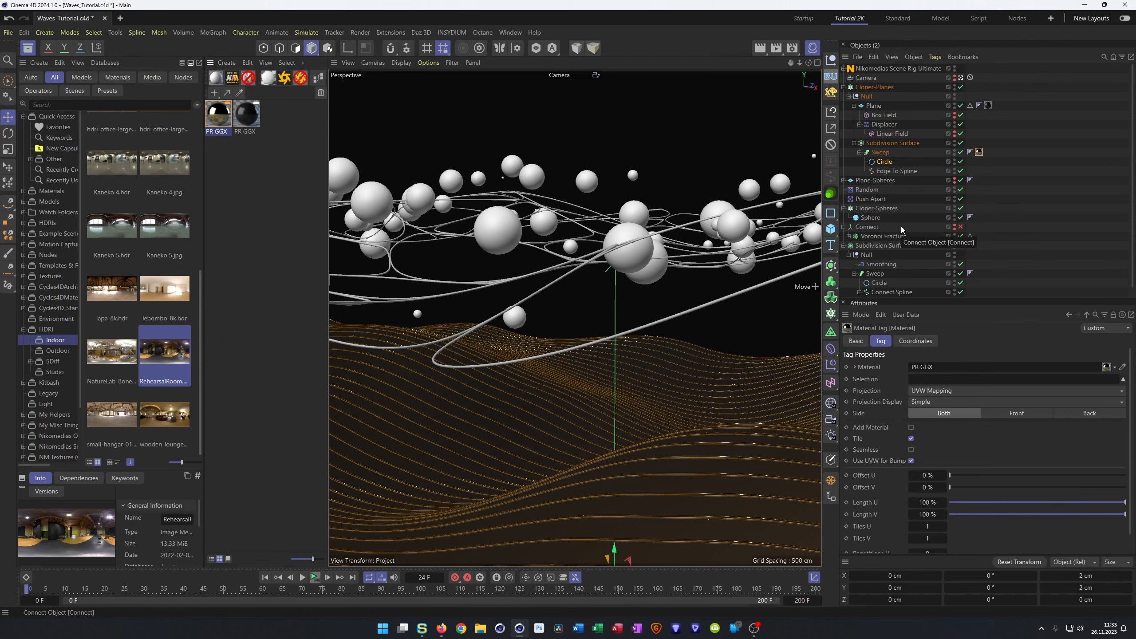
{"action": "key", "text": "ctrl+s"}
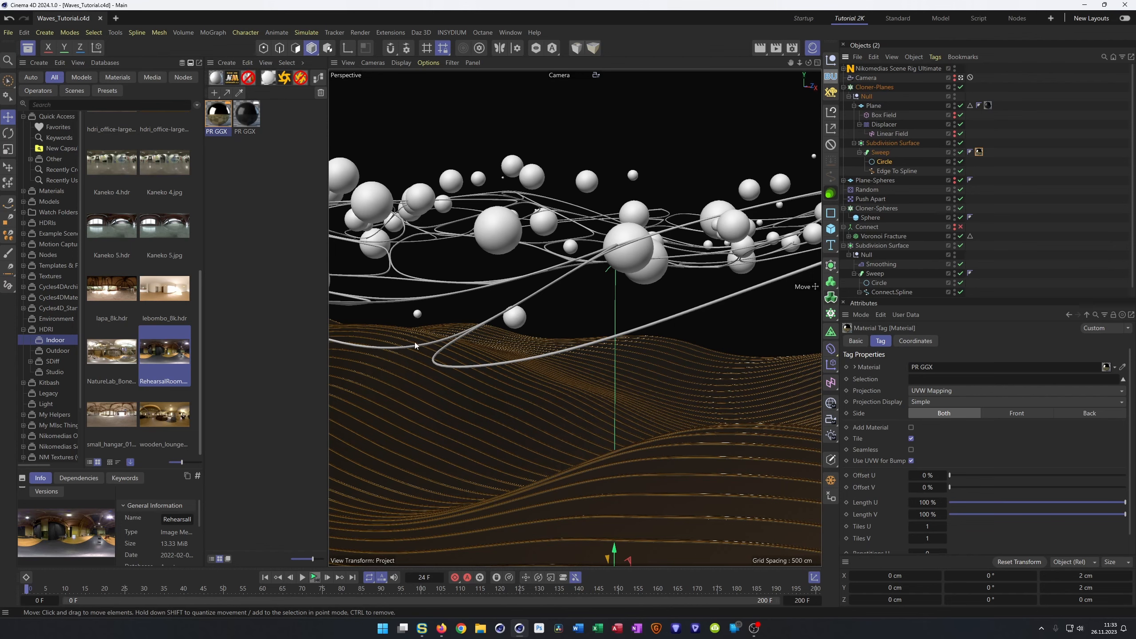
{"action": "left_click", "coordinate": [843, 87]}
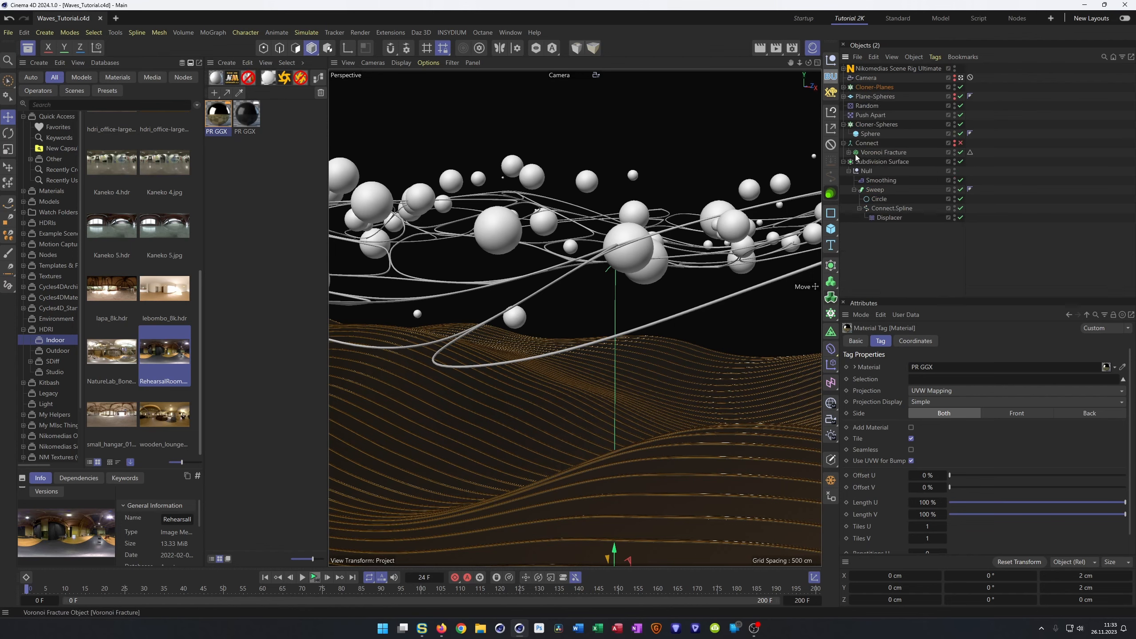
- Rename the Subdivision Surface that holds the net Sweep as Net and save the project
{"action": "left_click", "coordinate": [878, 162]}
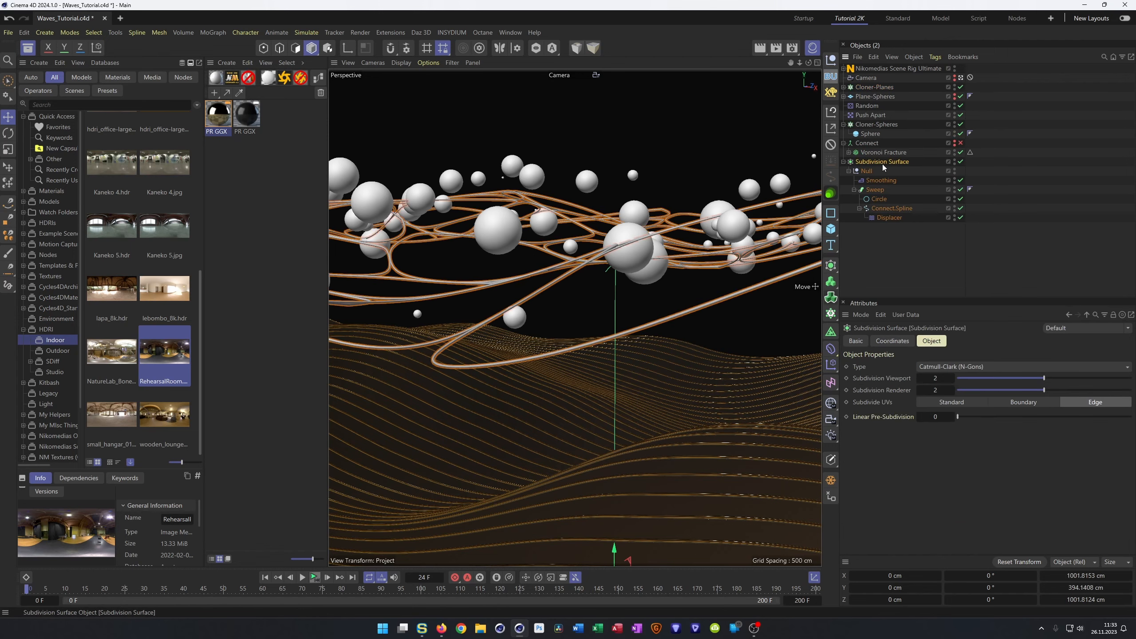
{"action": "double_click", "coordinate": [873, 161]}
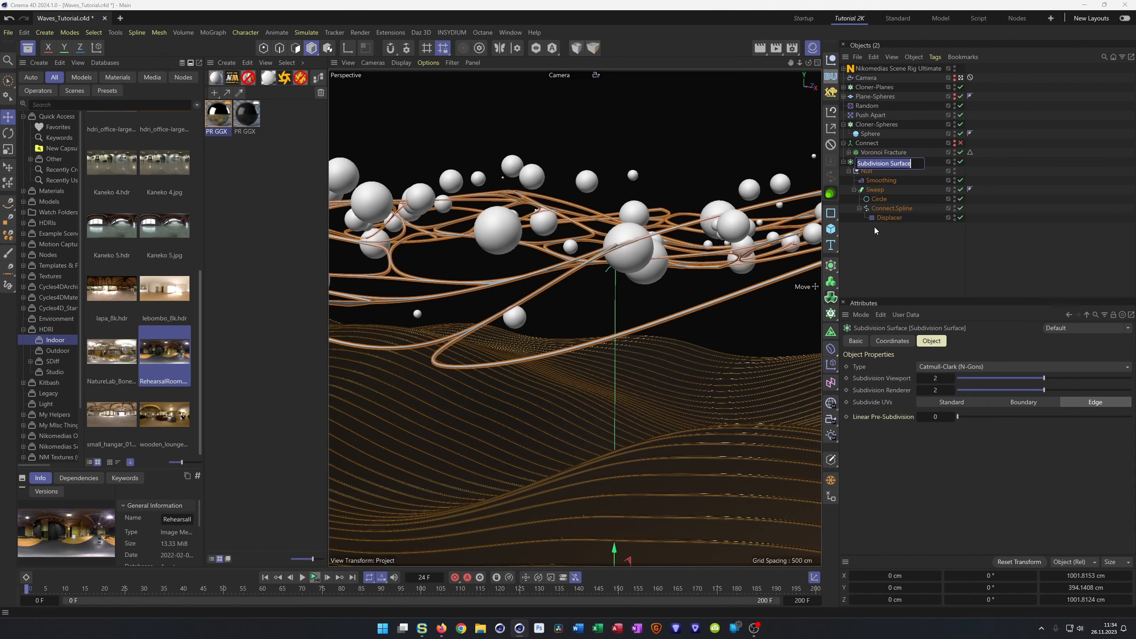
{"action": "key", "text": "Right"}
{"action": "key", "text": "shift+Left"}
{"action": "key", "text": "shift+Left"}
{"action": "key", "text": "shift+Left"}
{"action": "key", "text": "shift+Left"}
{"action": "key", "text": "shift+Left"}
{"action": "key", "text": "shift+Left"}
{"action": "key", "text": "shift+Left"}
{"action": "key", "text": "shift+Left"}
{"action": "key", "text": "shift+Left"}
{"action": "key", "text": "shift+Left"}
{"action": "key", "text": "shift+Left"}
{"action": "key", "text": "shift+Left"}
{"action": "key", "text": "shift+Left"}
{"action": "key", "text": "shift+Left"}
{"action": "key", "text": "shift+Left"}
{"action": "key", "text": "shift+Left"}
{"action": "key", "text": "shift+Left"}
{"action": "key", "text": "shift+Left"}
{"action": "key", "text": "shift+Left"}
{"action": "type", "text": "Net"}
{"action": "key", "text": "Return"}
{"action": "key", "text": "ctrl+s"}
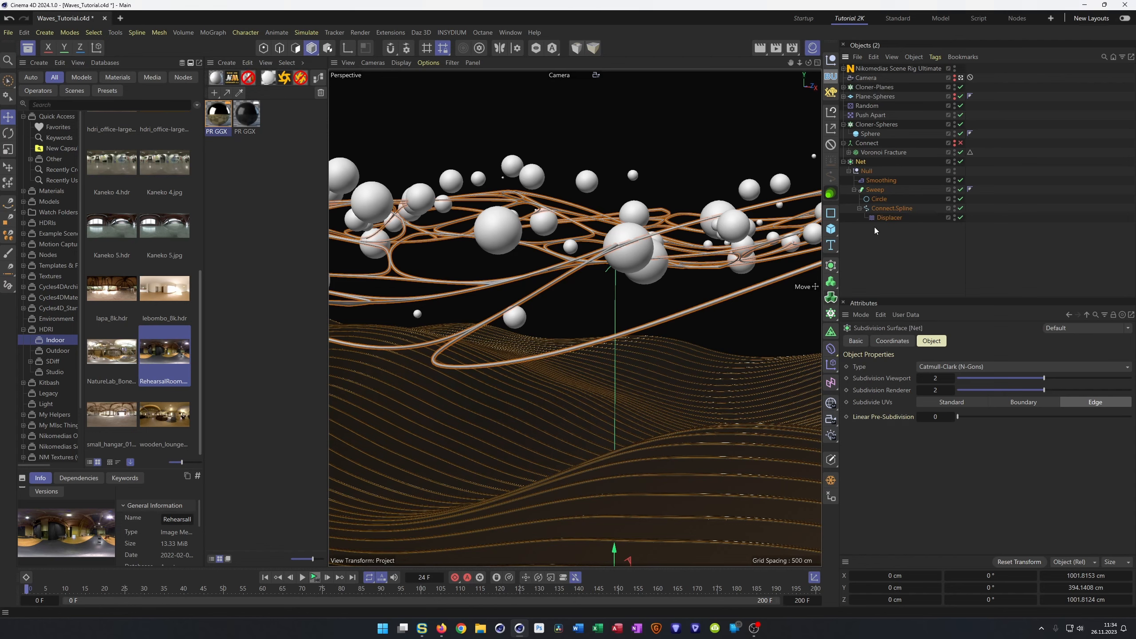
- Delete the disabled Connect object together with its Voronoi Fracture and save the project
{"action": "left_click", "coordinate": [865, 143]}
{"action": "key", "text": "Delete"}
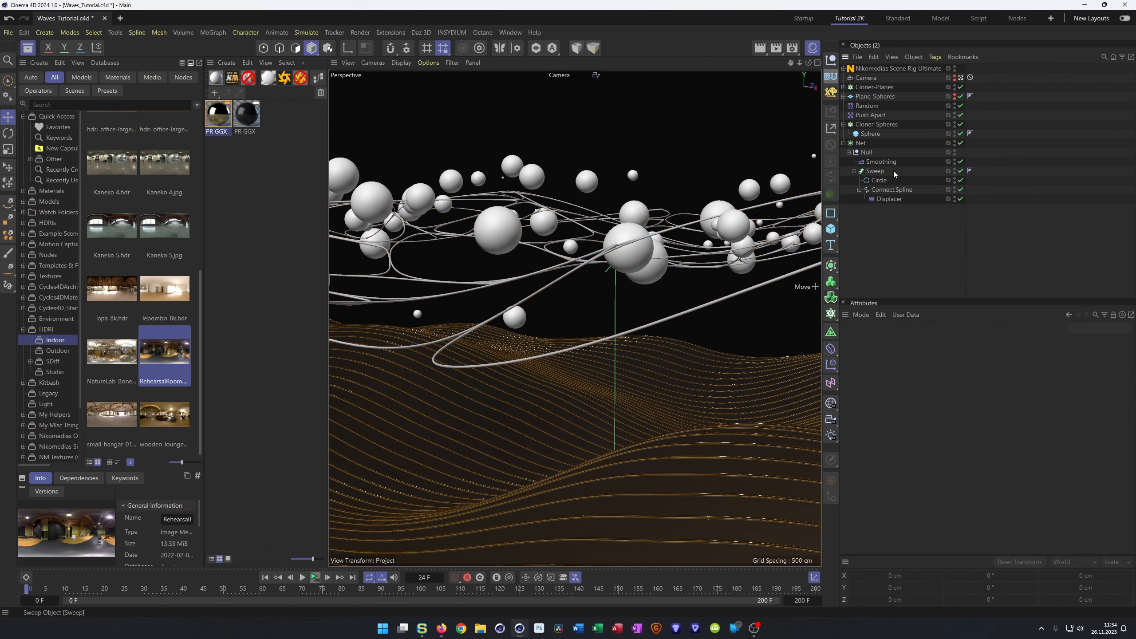
{"action": "key", "text": "ctrl+s"}
- Apply the gold material to the Sweep inside Net, and duplicate that material and open the copy for editing
{"action": "left_click_drag", "start_coordinate": [218, 121], "coordinate": [879, 173]}
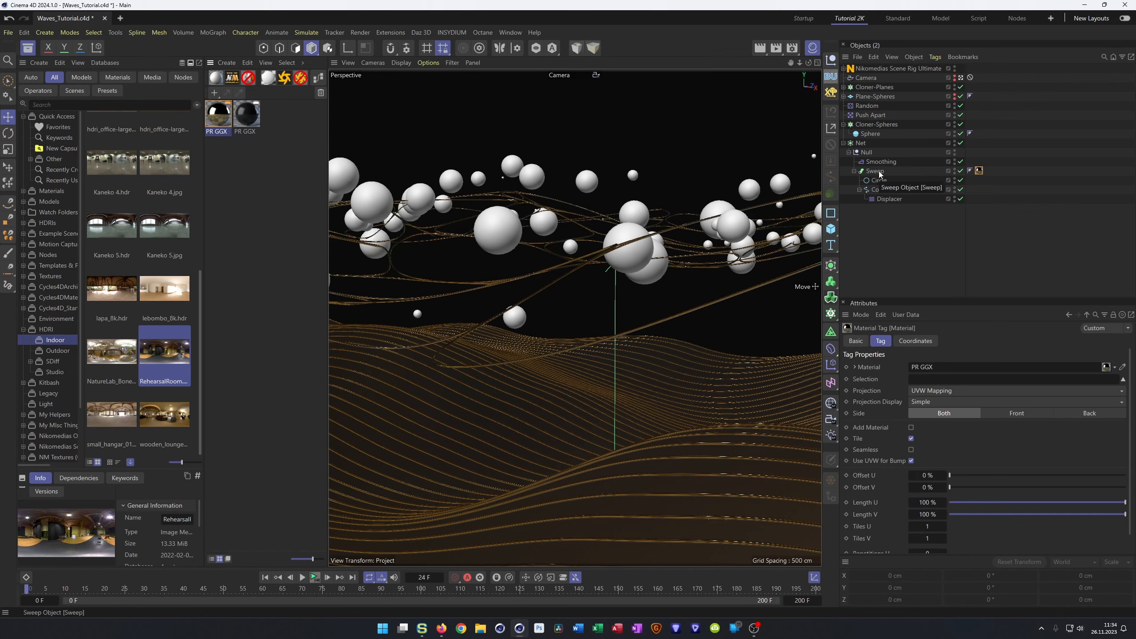
{"action": "left_click", "coordinate": [226, 125]}
{"action": "left_click", "coordinate": [247, 124]}
{"action": "left_click_drag", "start_coordinate": [247, 124], "coordinate": [294, 117], "text": "ctrl"}
{"action": "double_click", "coordinate": [274, 123]}
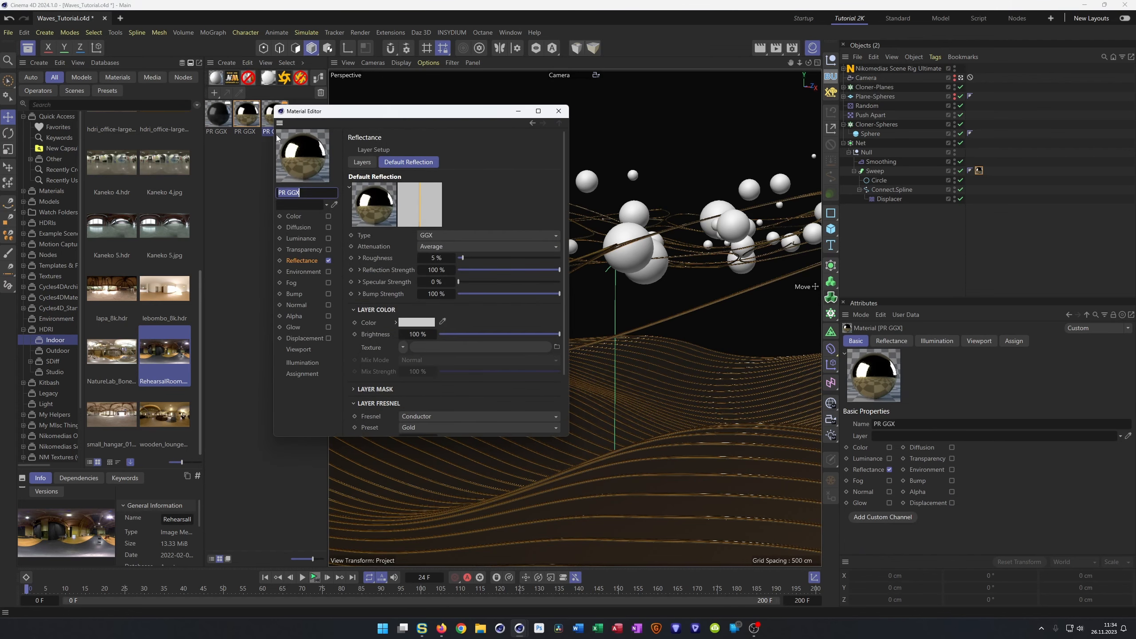
- Set the copied material's Fresnel preset to Aluminum and assign it to Net's Sweep in place of the gold material
{"action": "left_click", "coordinate": [411, 429]}
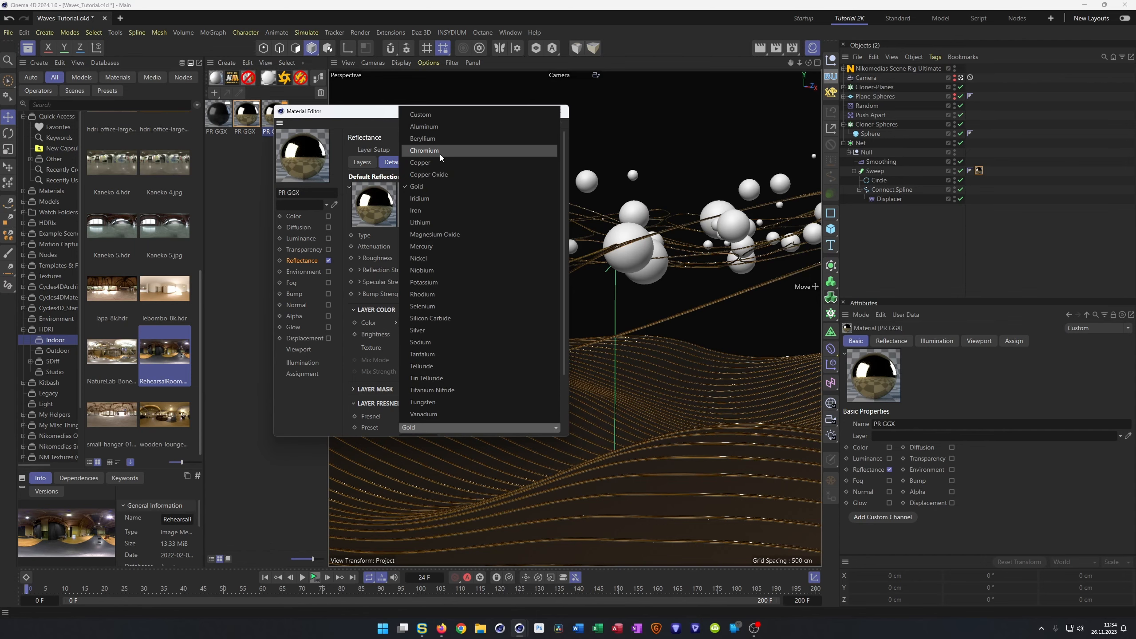
{"action": "left_click", "coordinate": [436, 127]}
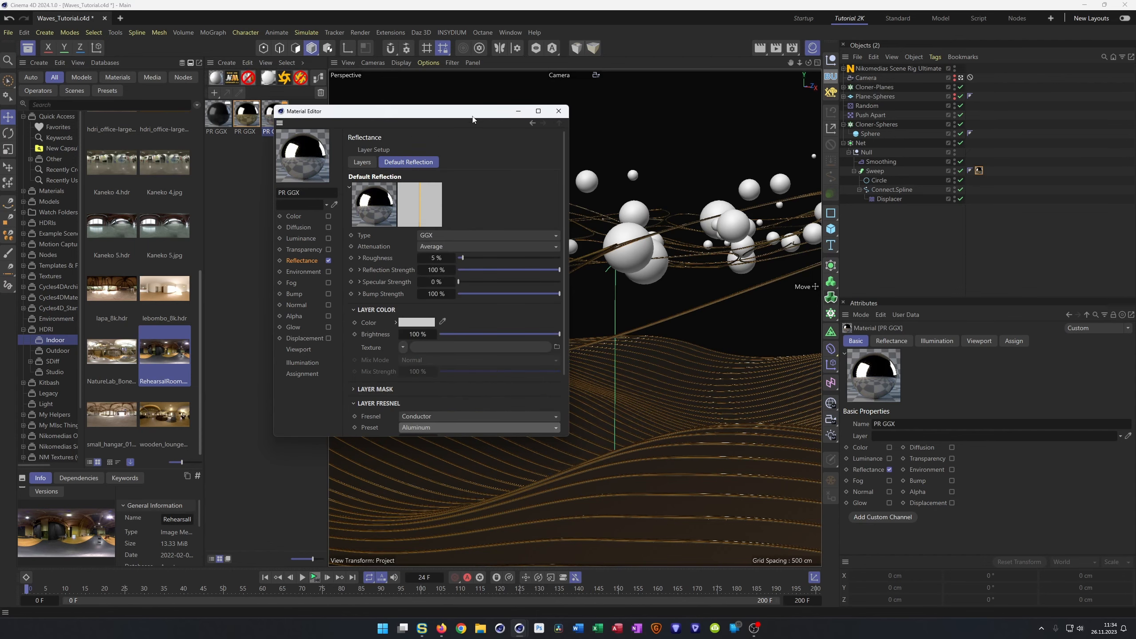
{"action": "left_click", "coordinate": [559, 111]}
{"action": "left_click_drag", "start_coordinate": [277, 120], "coordinate": [979, 171]}
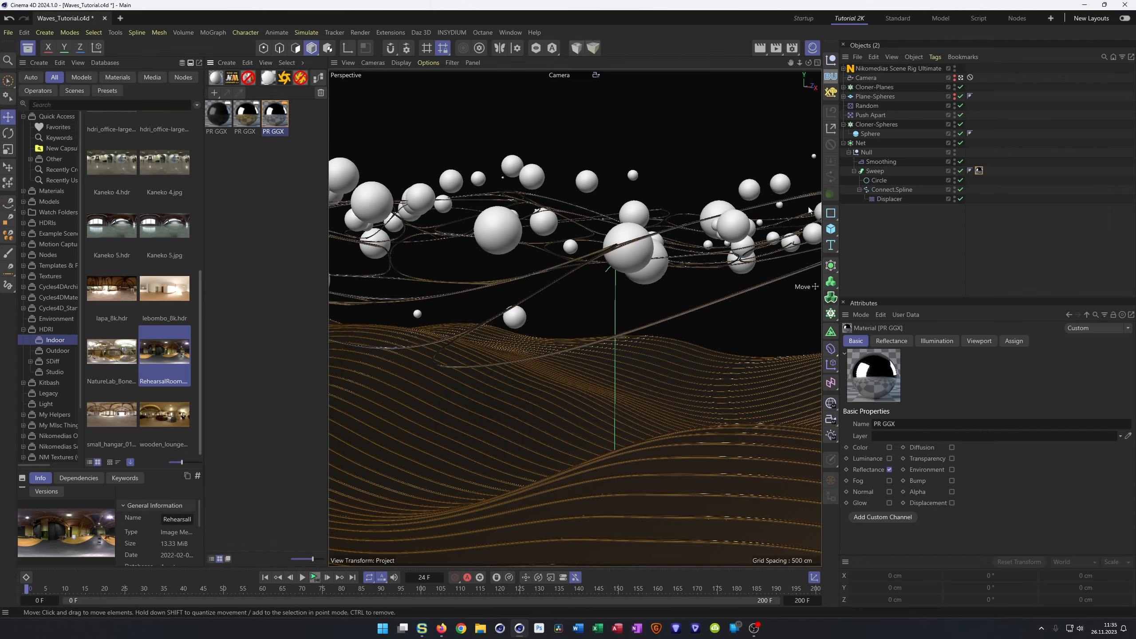
- Collapse the Net hierarchy and duplicate the Sphere inside Cloner-Spheres
{"action": "left_click", "coordinate": [844, 143]}
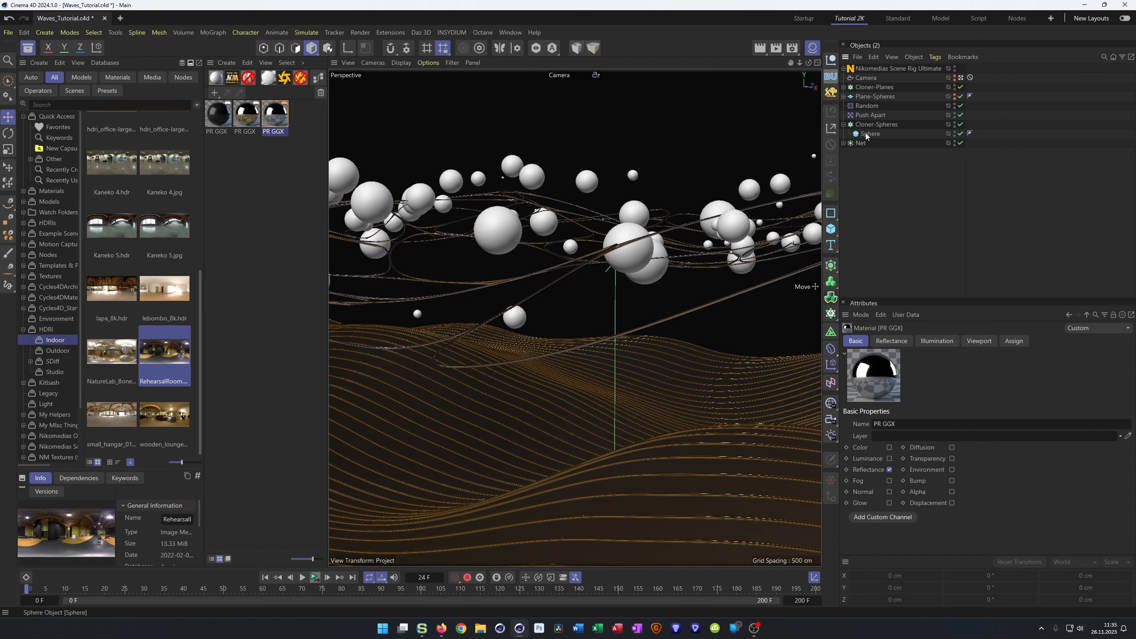
{"action": "left_click", "coordinate": [878, 126]}
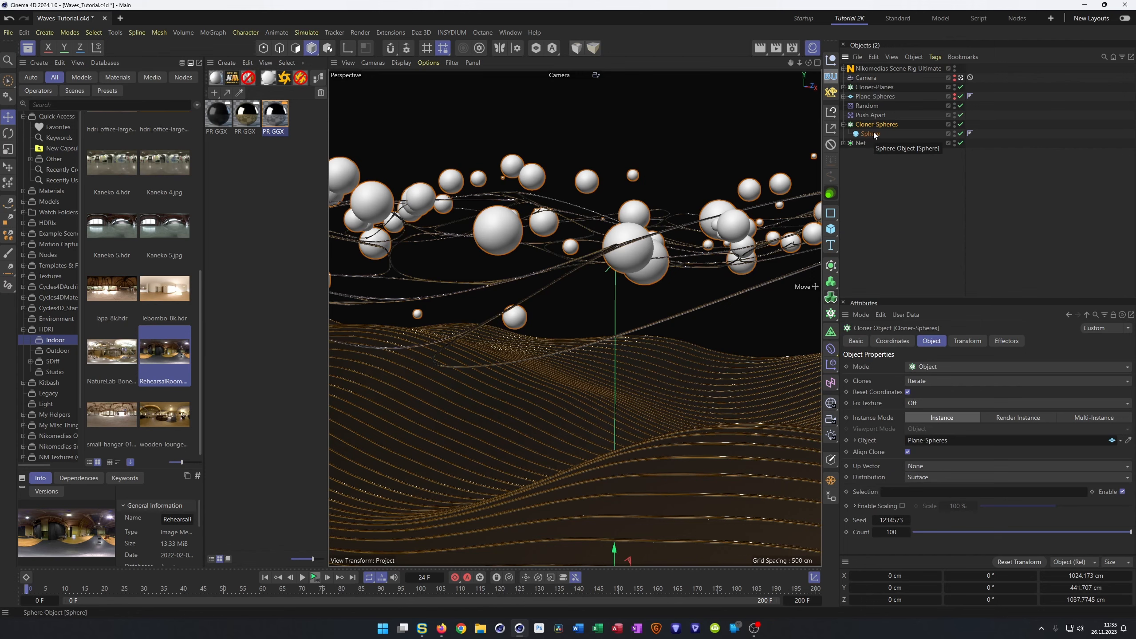
{"action": "left_click", "coordinate": [873, 135]}
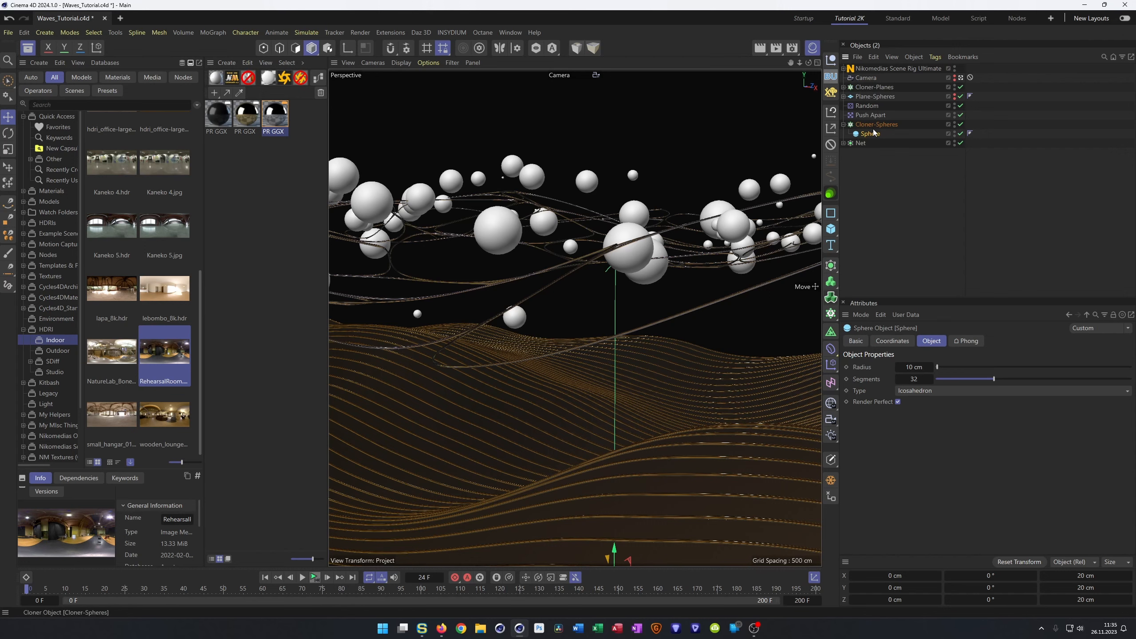
{"action": "left_click_drag", "start_coordinate": [873, 132], "coordinate": [874, 141]}
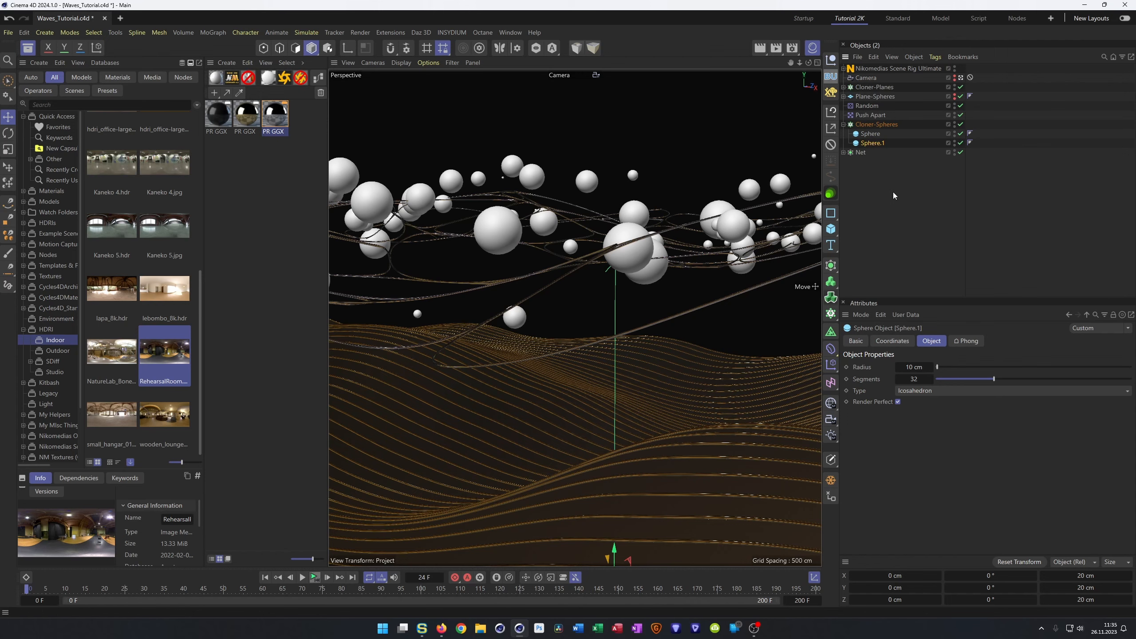
- Apply the gold material to Sphere and the dark material to Sphere.1 in Cloner-Spheres, and save the project
{"action": "left_click_drag", "start_coordinate": [245, 115], "coordinate": [871, 135]}
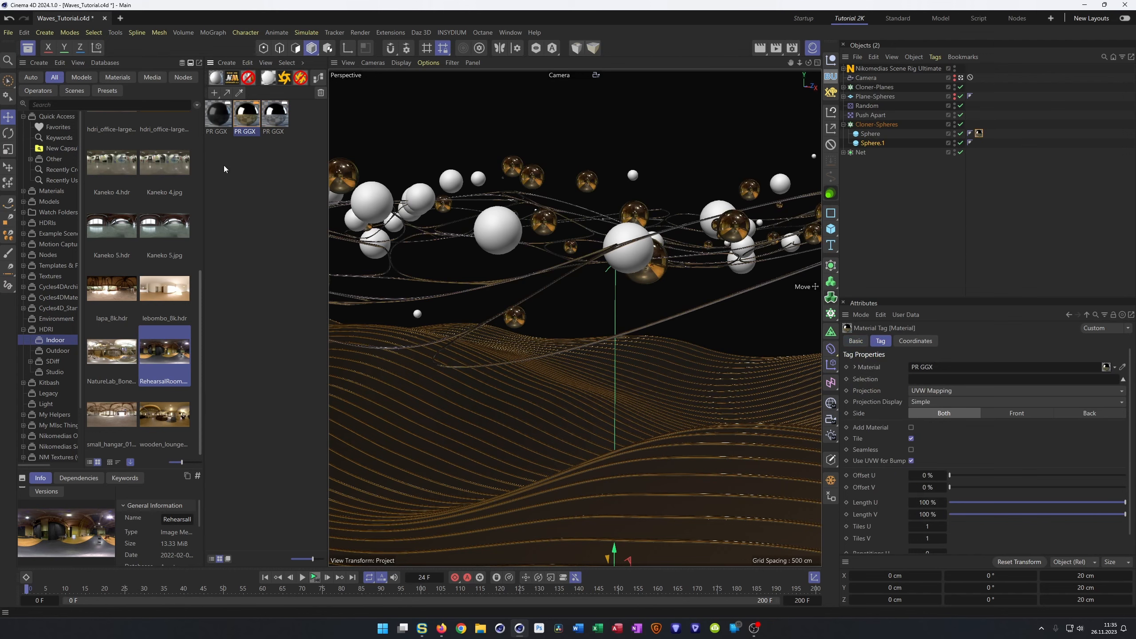
{"action": "left_click_drag", "start_coordinate": [218, 122], "coordinate": [877, 143]}
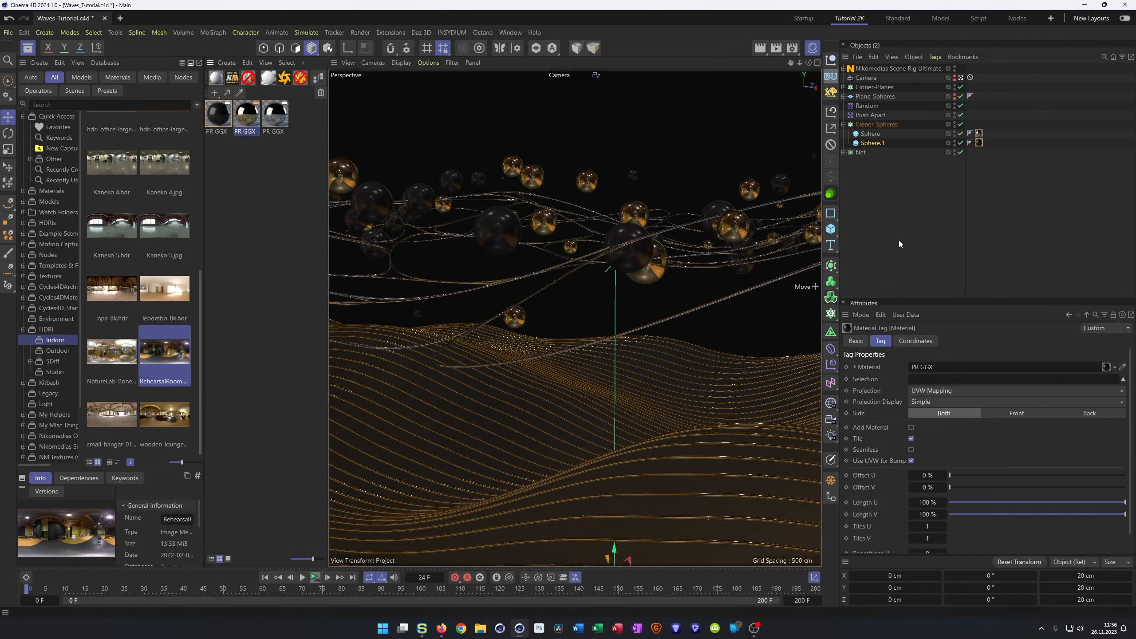
{"action": "key", "text": "ctrl+s"}
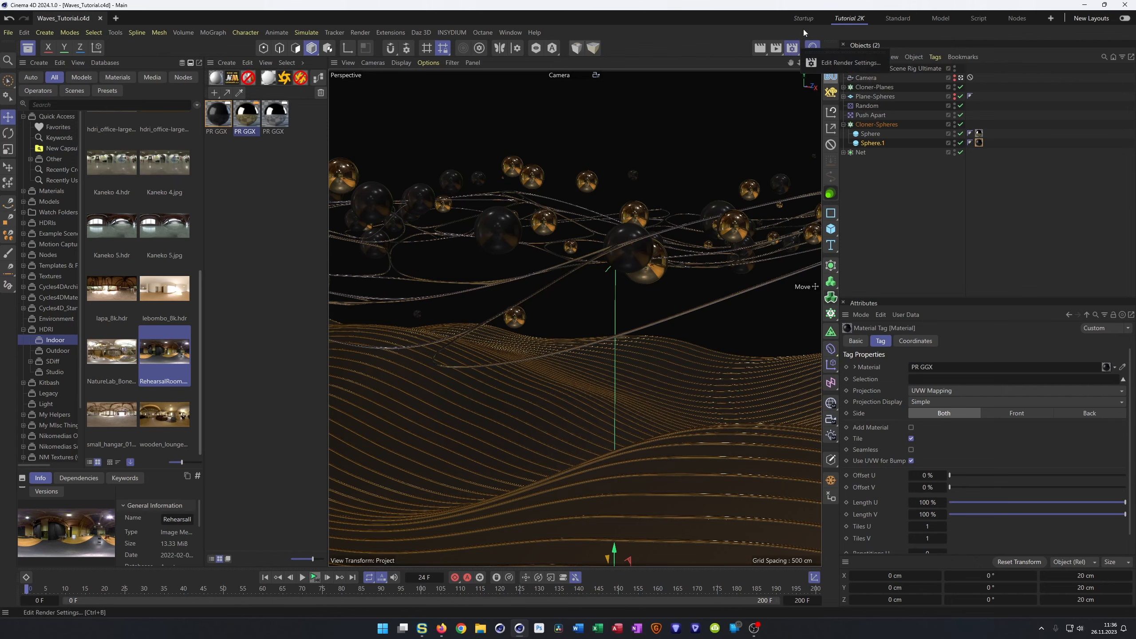
- Open the render settings and load the Low preset as an additional render setting
{"action": "left_click", "coordinate": [792, 47]}
{"action": "left_click_drag", "start_coordinate": [844, 38], "coordinate": [546, 200]}
{"action": "right_click", "coordinate": [541, 470]}
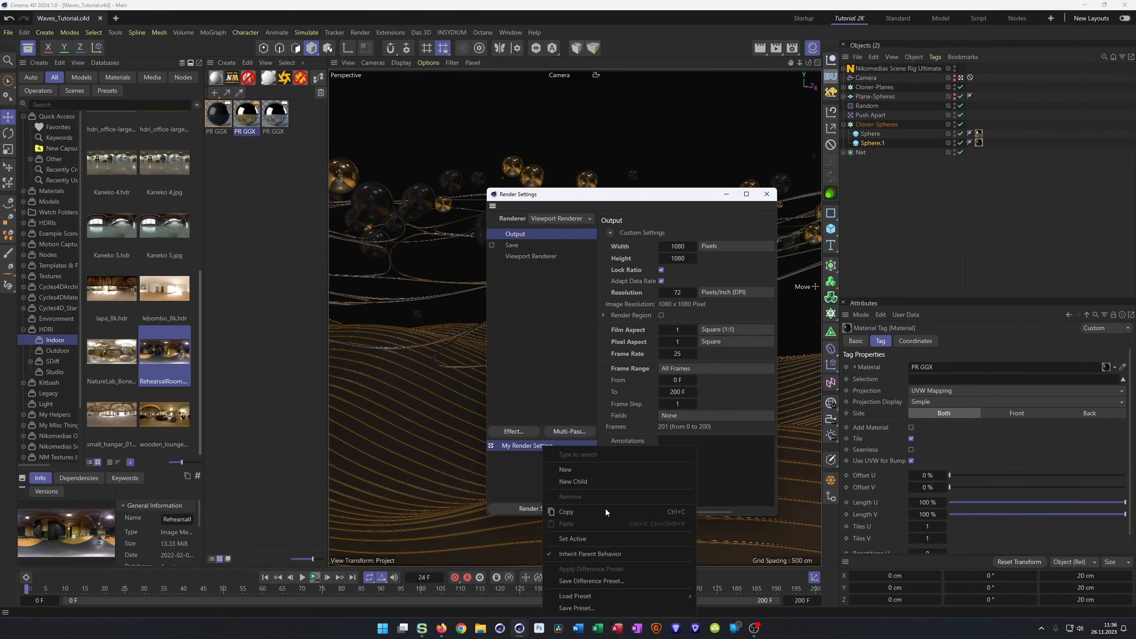
{"action": "mouse_move", "coordinate": [651, 596]}
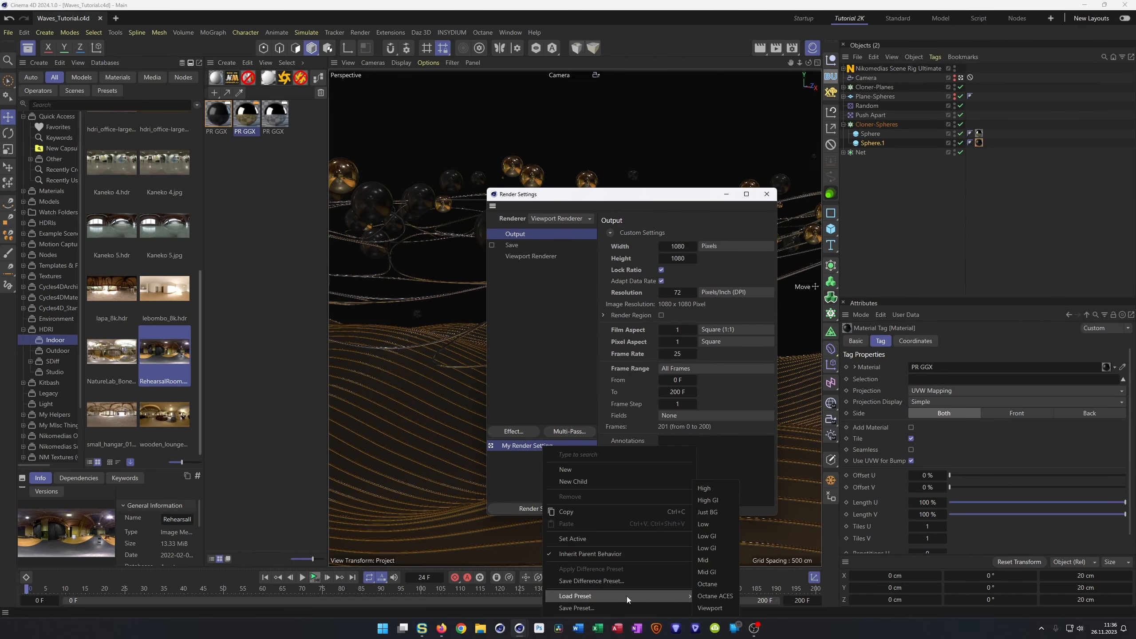
{"action": "left_click", "coordinate": [716, 527]}
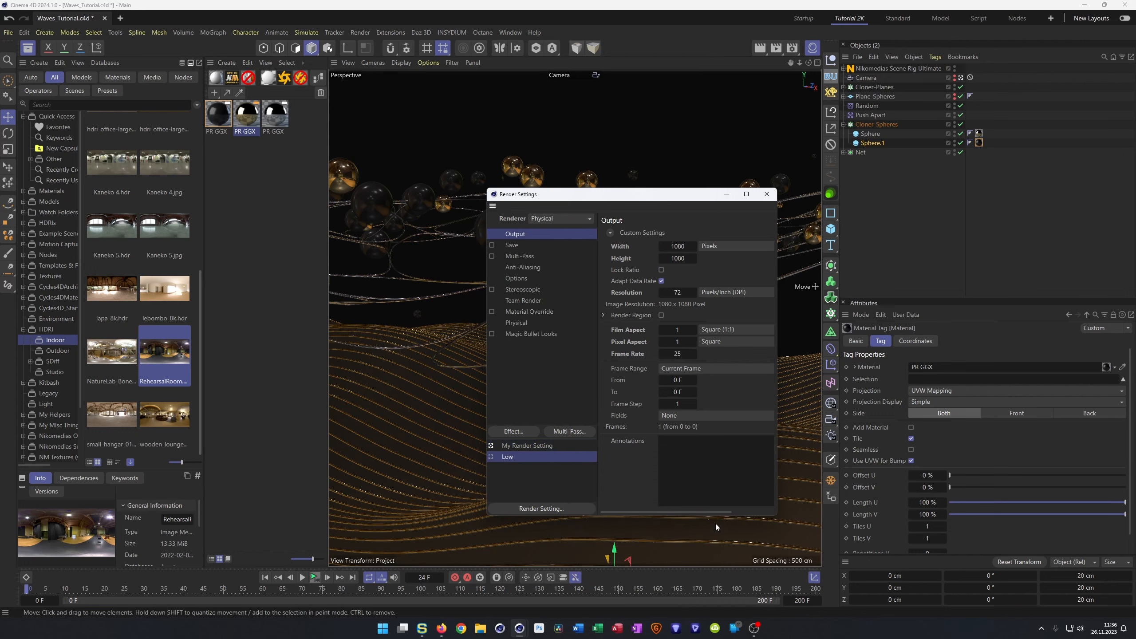
{"action": "left_click_drag", "start_coordinate": [598, 200], "coordinate": [601, 204]}
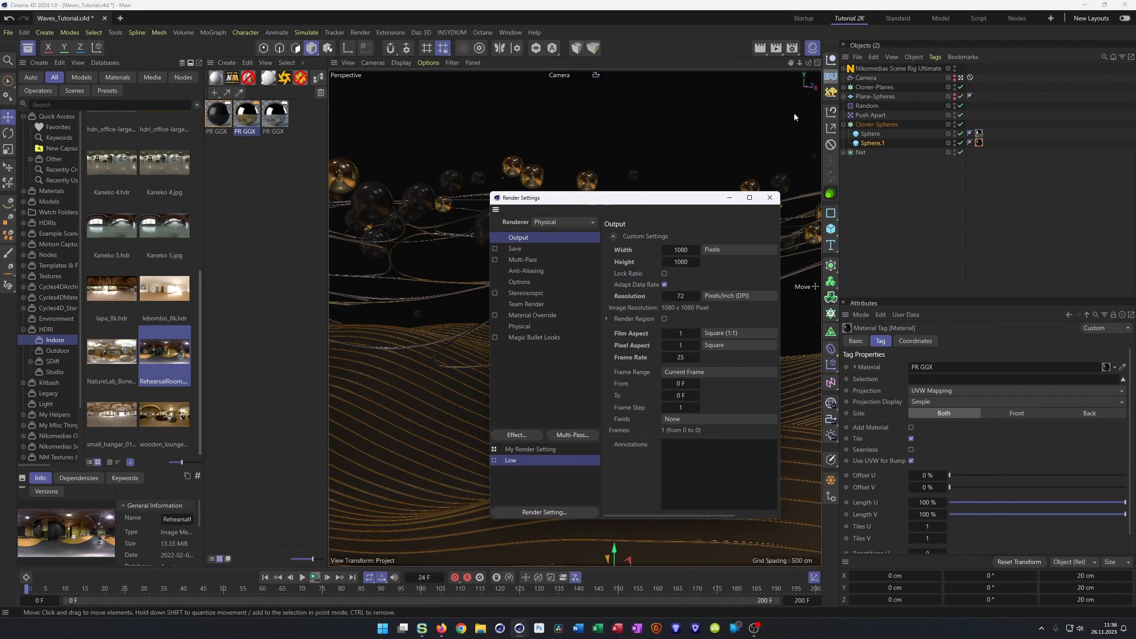
- Set the Low render setting's output size to 720 x 720 pixels with the ratio locked
{"action": "left_click", "coordinate": [897, 68]}
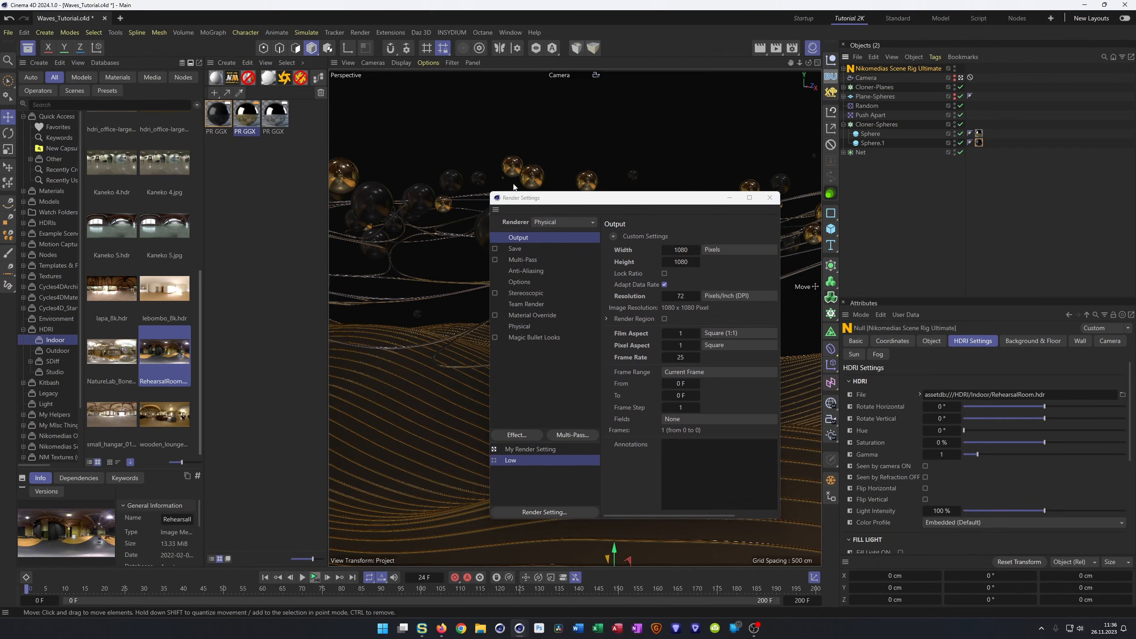
{"action": "left_click_drag", "start_coordinate": [660, 203], "coordinate": [460, 205]}
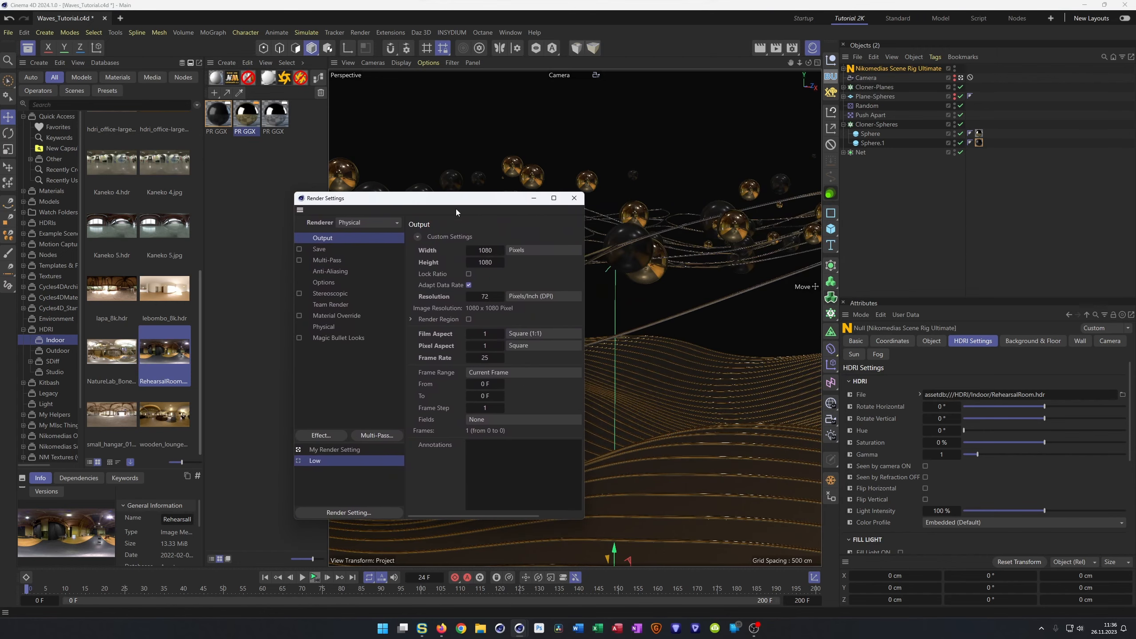
{"action": "key", "text": "ctrl+s"}
{"action": "key", "text": "Tab"}
{"action": "type", "text": "720"}
{"action": "key", "text": "Return"}
{"action": "left_click_drag", "start_coordinate": [482, 204], "coordinate": [460, 196]}
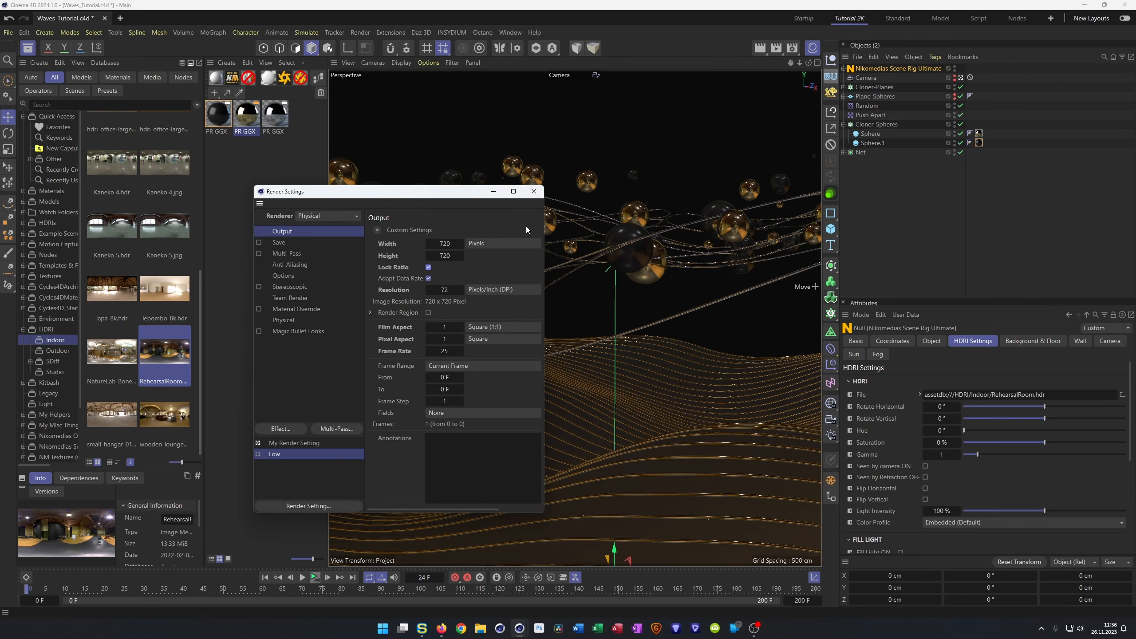
- Make Low the active render setting instead of My Render Setting and save the project
{"action": "key", "text": "shift+r"}
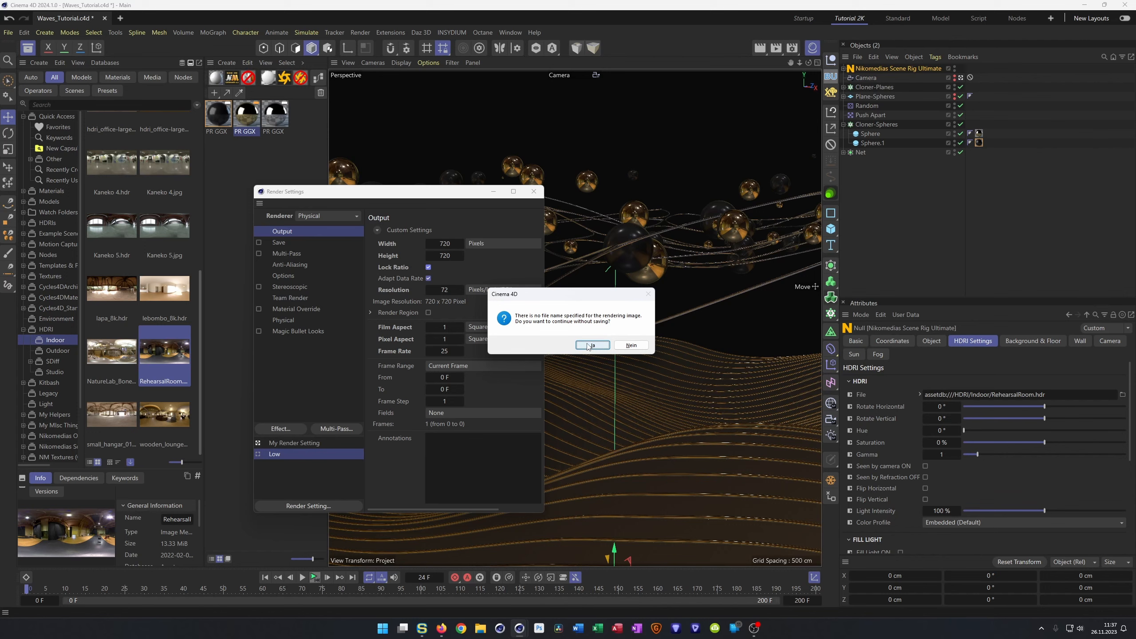
{"action": "left_click", "coordinate": [628, 345]}
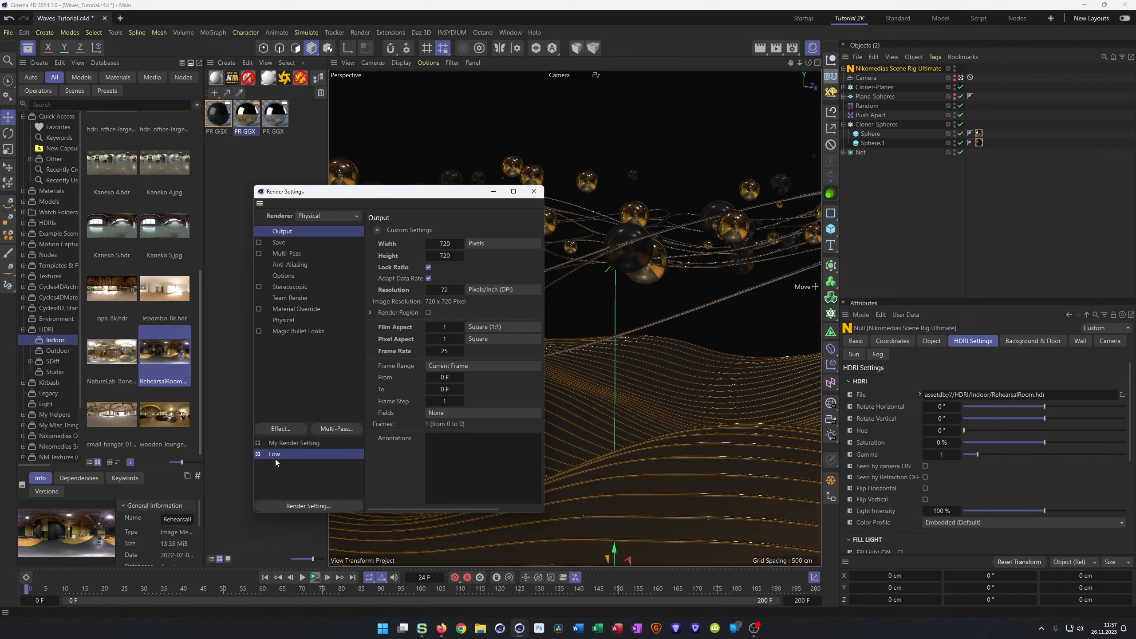
{"action": "left_click", "coordinate": [278, 444]}
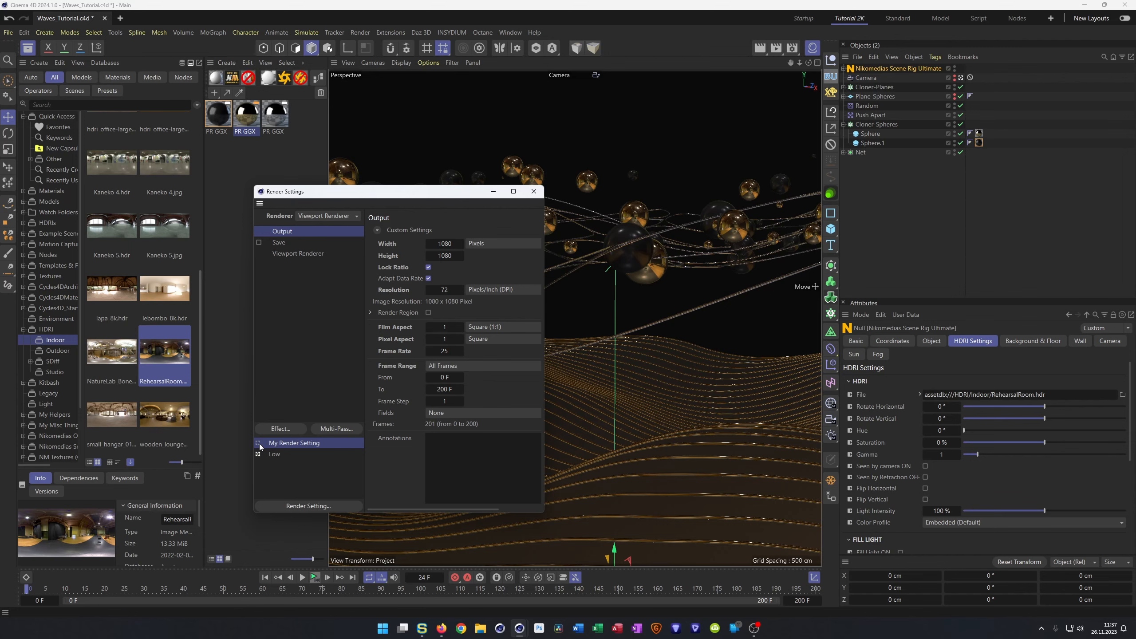
{"action": "left_click", "coordinate": [271, 454]}
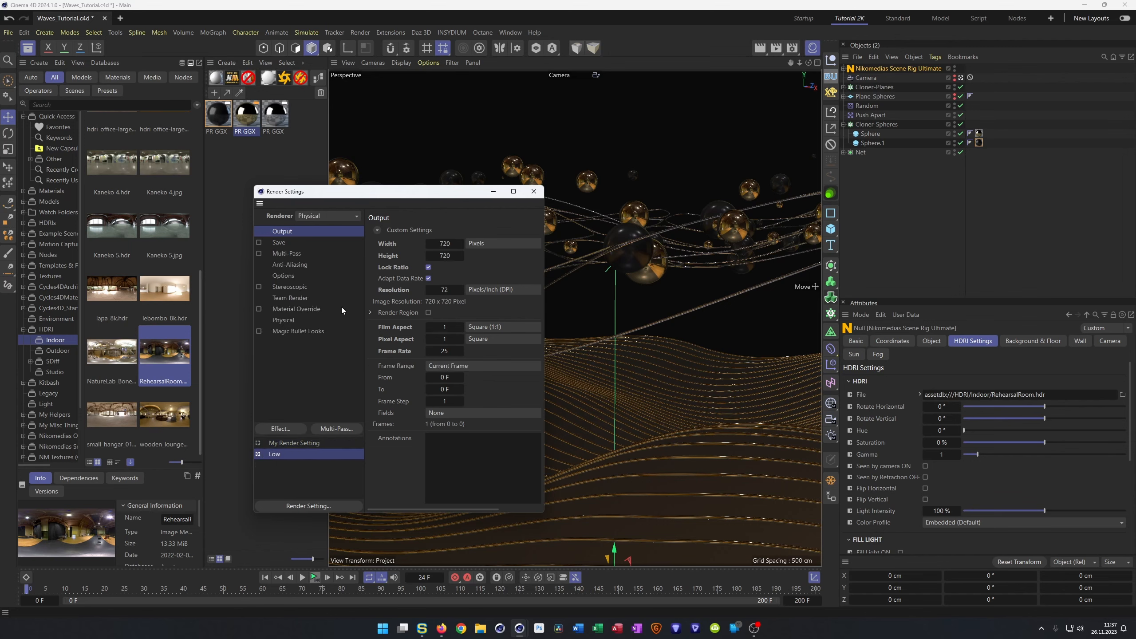
{"action": "left_click_drag", "start_coordinate": [383, 201], "coordinate": [387, 217]}
{"action": "key", "text": "ctrl+s"}
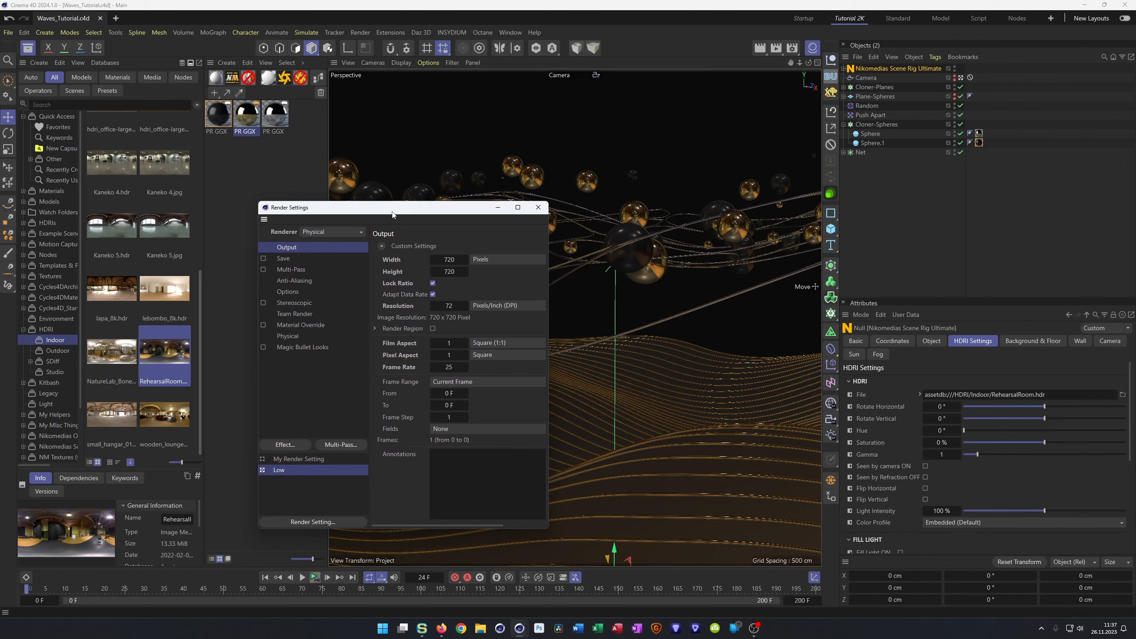
- Render the current frame to the Picture Viewer and examine the materials and lighting
{"action": "key", "text": "shift+r"}
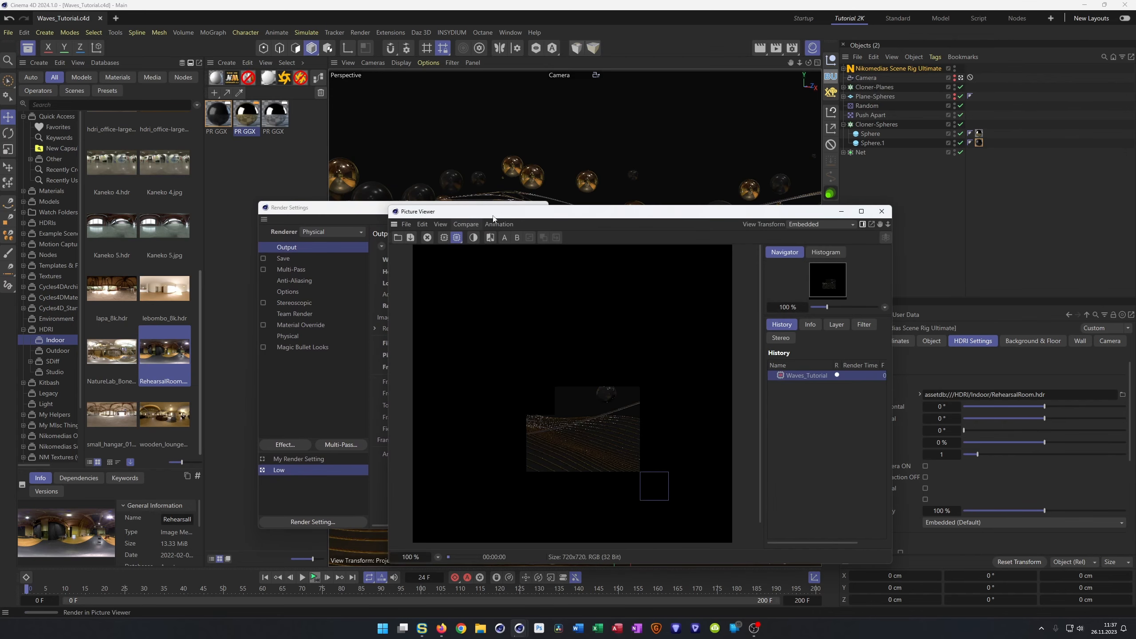
{"action": "left_click_drag", "start_coordinate": [388, 206], "coordinate": [421, 173]}
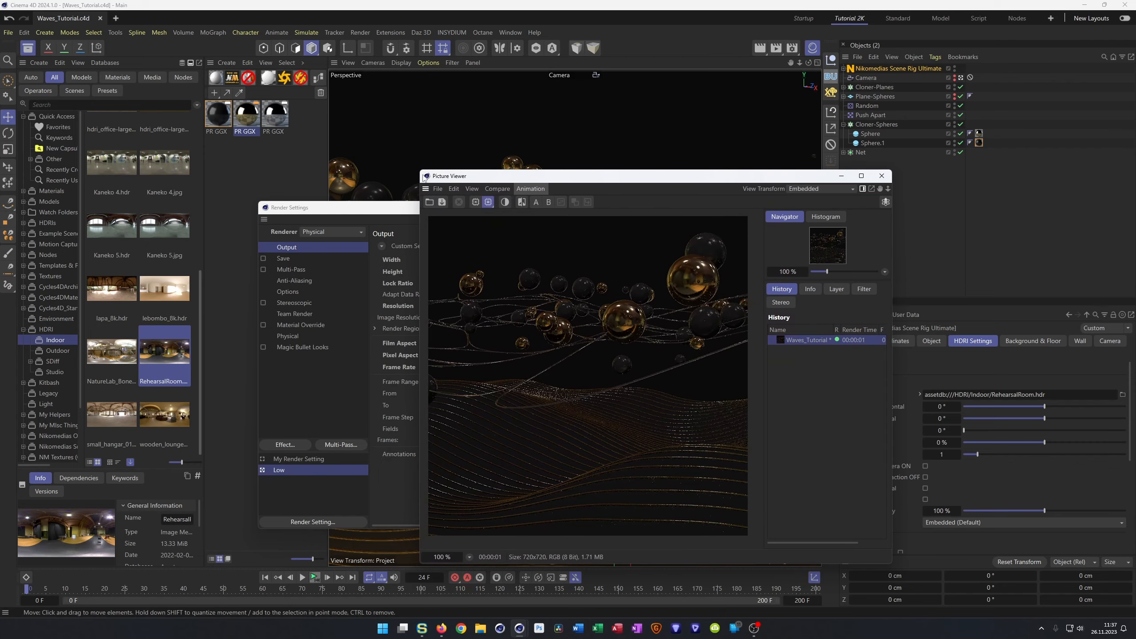
{"action": "left_click_drag", "start_coordinate": [631, 182], "coordinate": [488, 194]}
- Set the scene rig's HDRI light intensity to 500 % and render the current frame again
{"action": "left_click", "coordinate": [889, 69]}
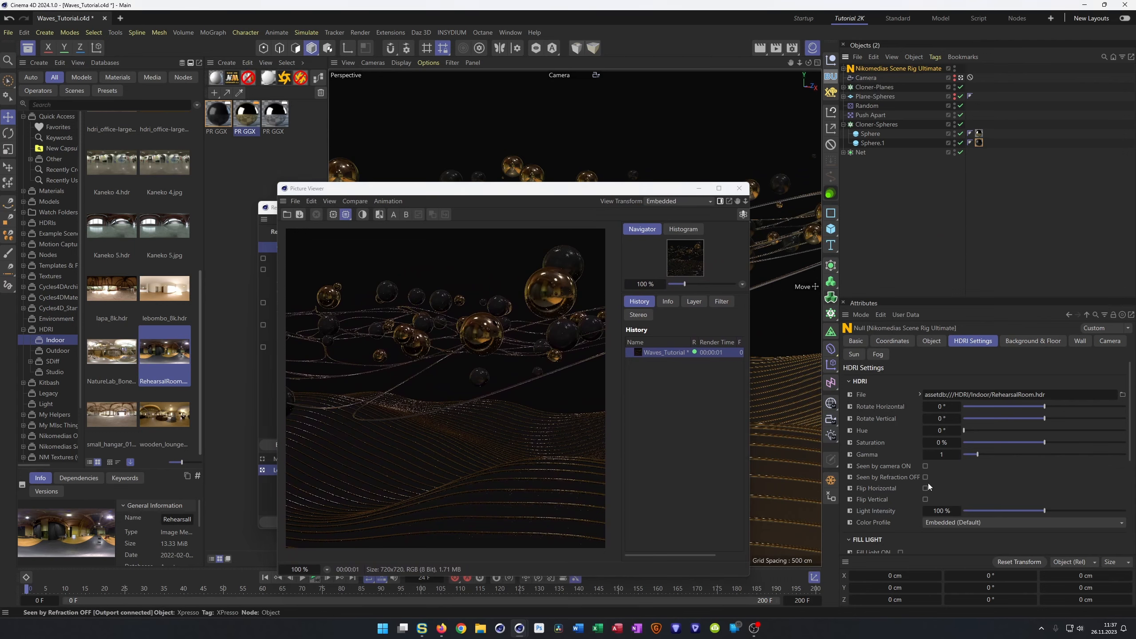
{"action": "double_click", "coordinate": [939, 511]}
{"action": "type", "text": "500"}
{"action": "key", "text": "Return"}
{"action": "key", "text": "shift+r"}
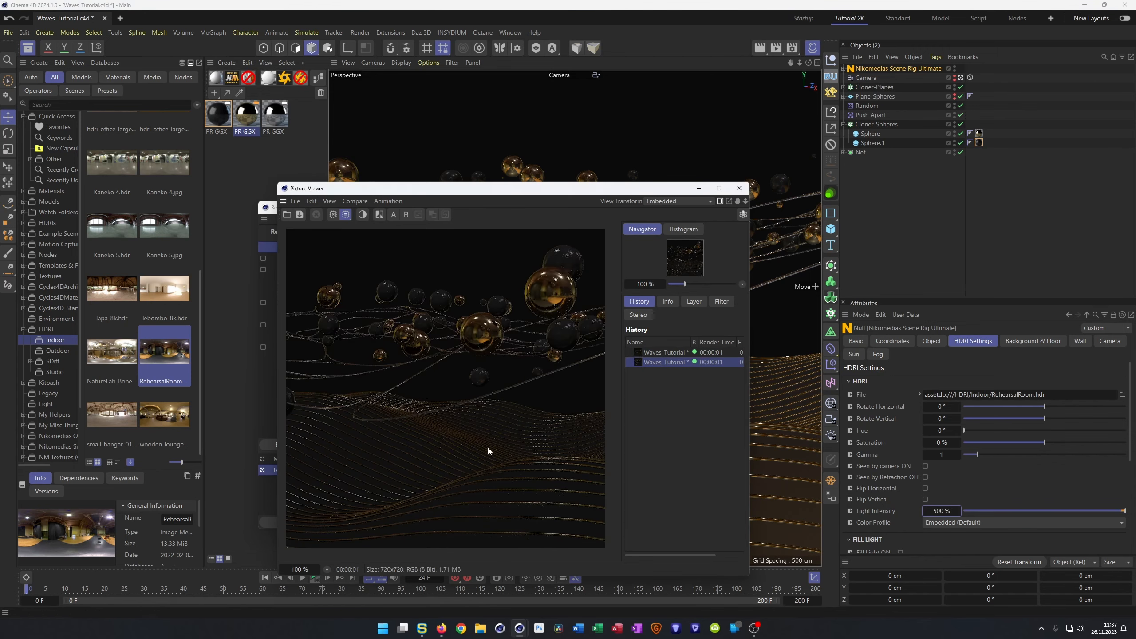
- Set the scene rig's HDRI light intensity back to 100 %
{"action": "left_click", "coordinate": [950, 512]}
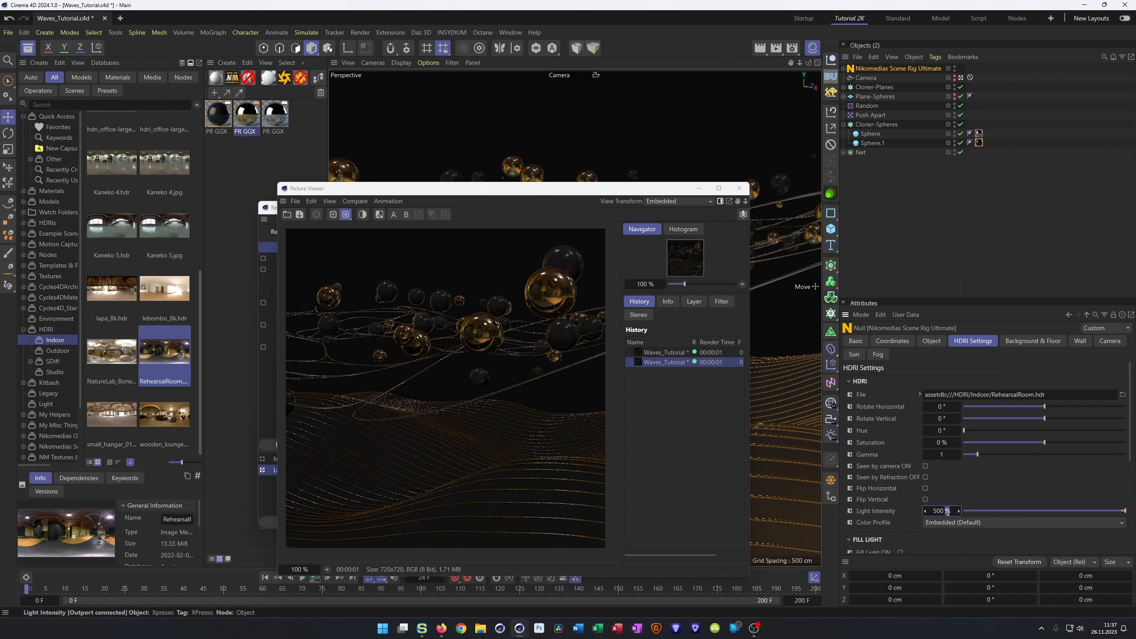
{"action": "left_click_drag", "start_coordinate": [949, 511], "coordinate": [933, 512]}
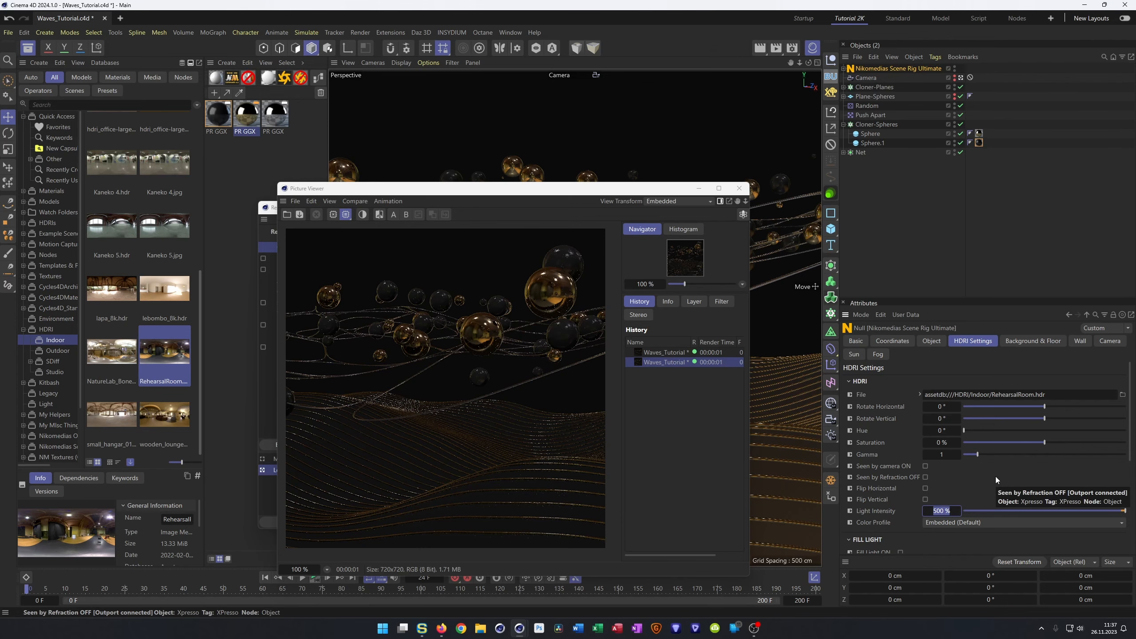
{"action": "type", "text": "100"}
{"action": "key", "text": "Return"}
{"action": "mouse_move", "coordinate": [609, 195]}
{"action": "left_mouse_down"}
{"action": "mouse_move", "coordinate": [838, 204]}
{"action": "mouse_move", "coordinate": [619, 211]}
{"action": "left_mouse_up"}
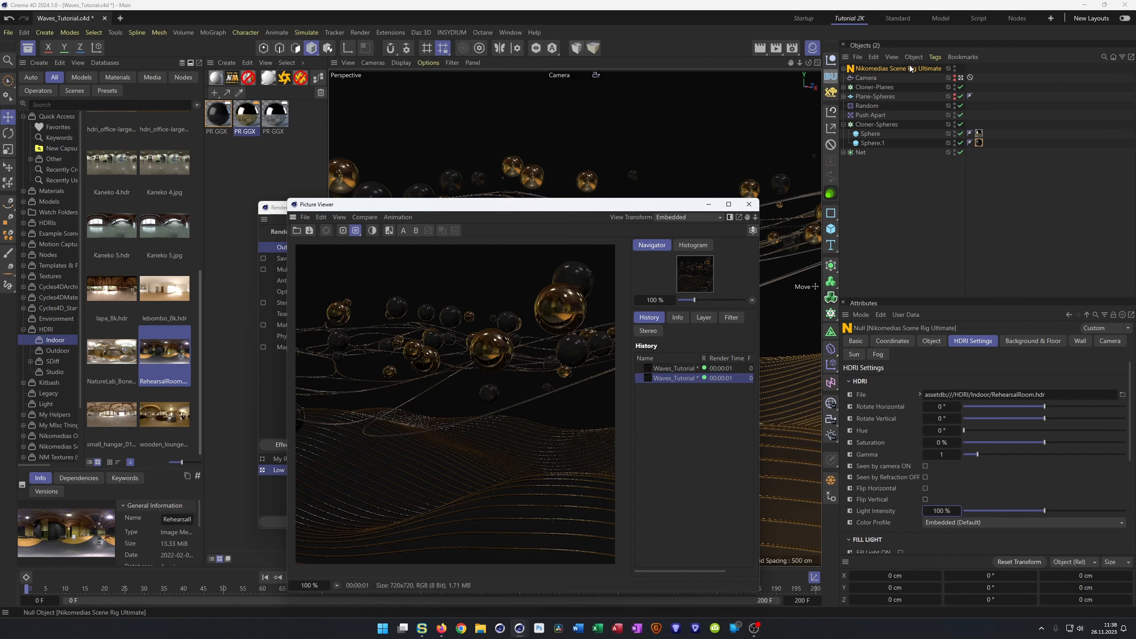
- Activate the scene rig's sun and render the current frame to the Picture Viewer
{"action": "left_click", "coordinate": [855, 354]}
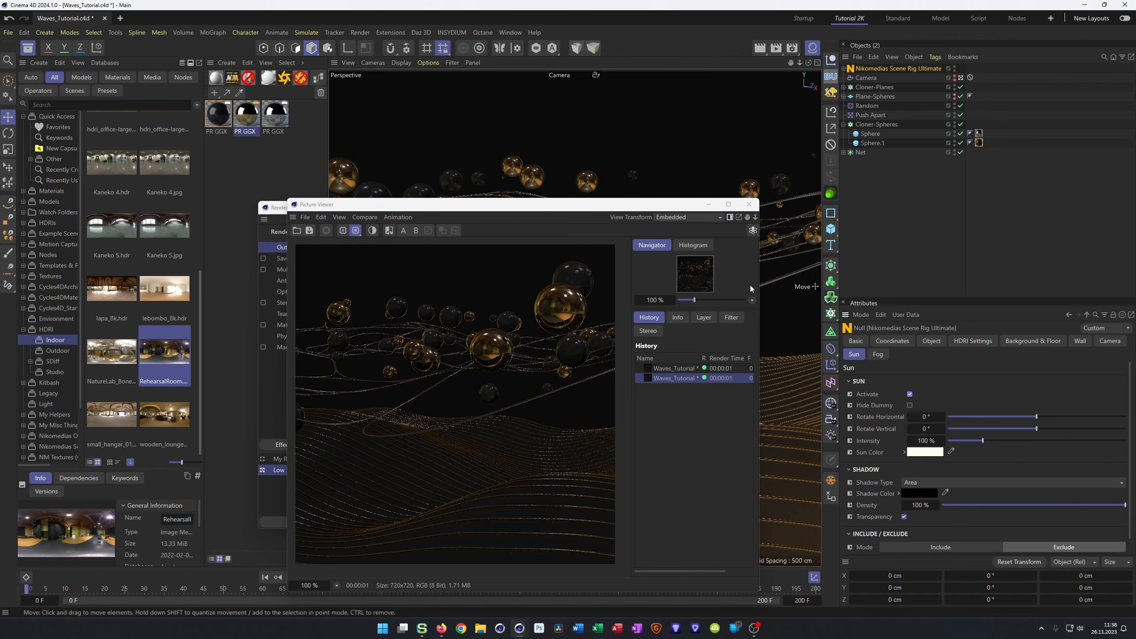
{"action": "left_click_drag", "start_coordinate": [626, 207], "coordinate": [995, 234]}
{"action": "key", "text": "shift+r"}
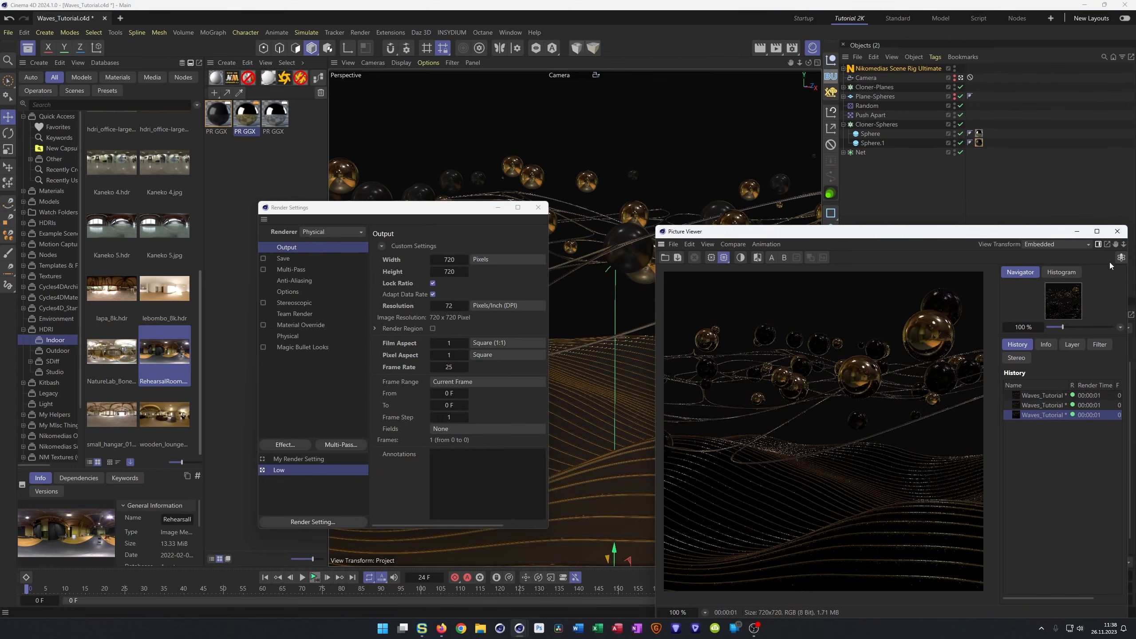
{"action": "left_click_drag", "start_coordinate": [1017, 233], "coordinate": [621, 221]}
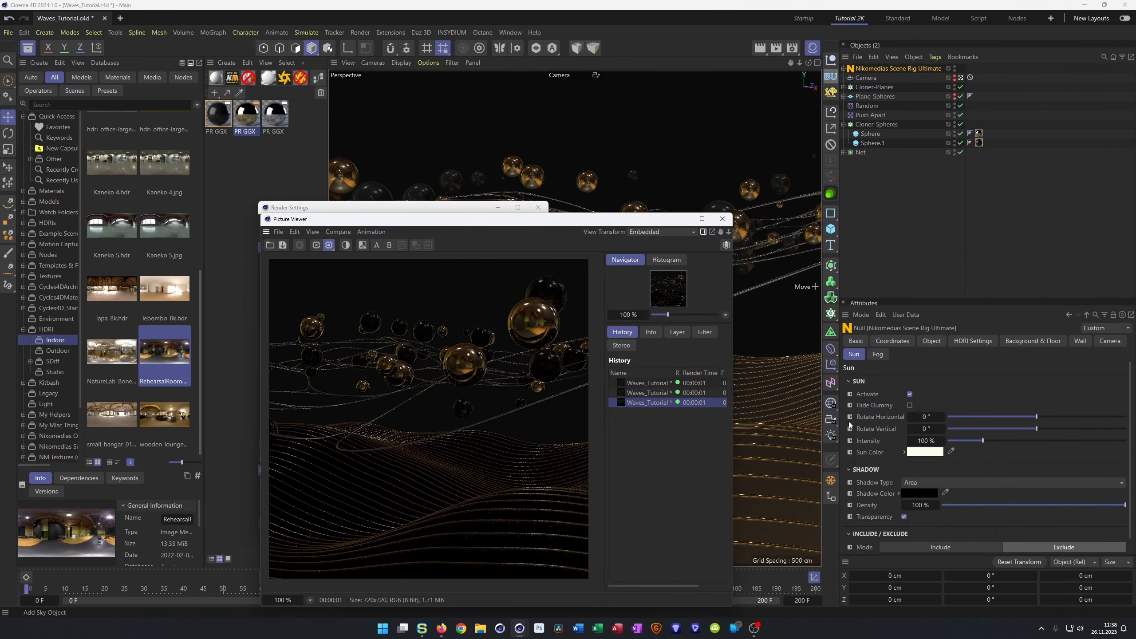
- Deactivate the scene rig's sun
{"action": "left_click", "coordinate": [909, 394]}
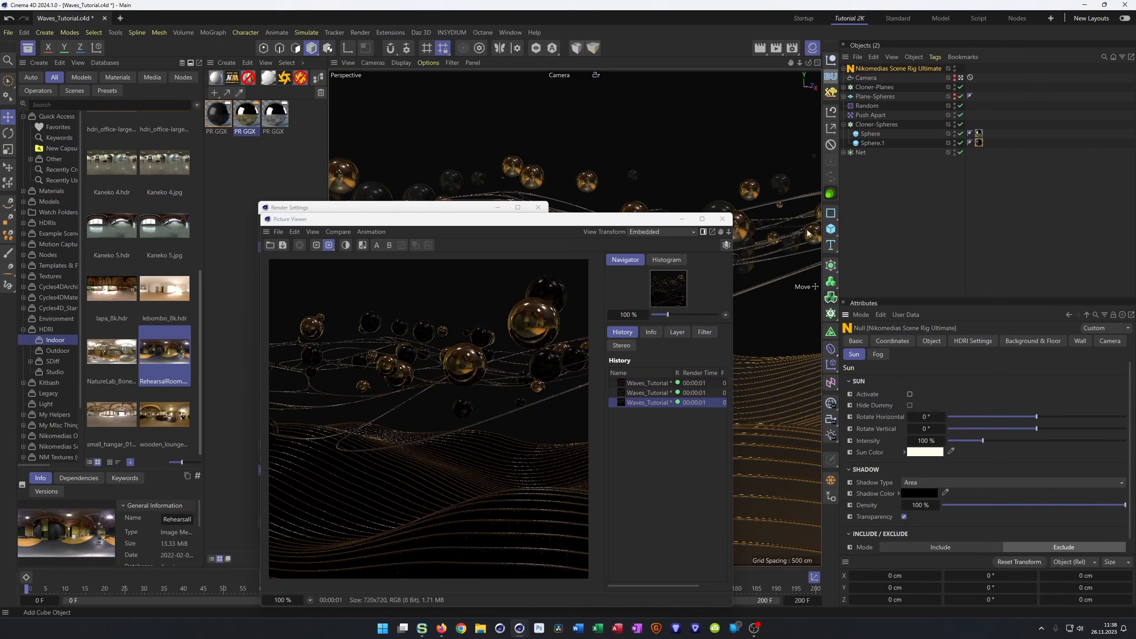
{"action": "left_click_drag", "start_coordinate": [635, 223], "coordinate": [705, 236]}
{"action": "left_click_drag", "start_coordinate": [702, 231], "coordinate": [635, 226]}
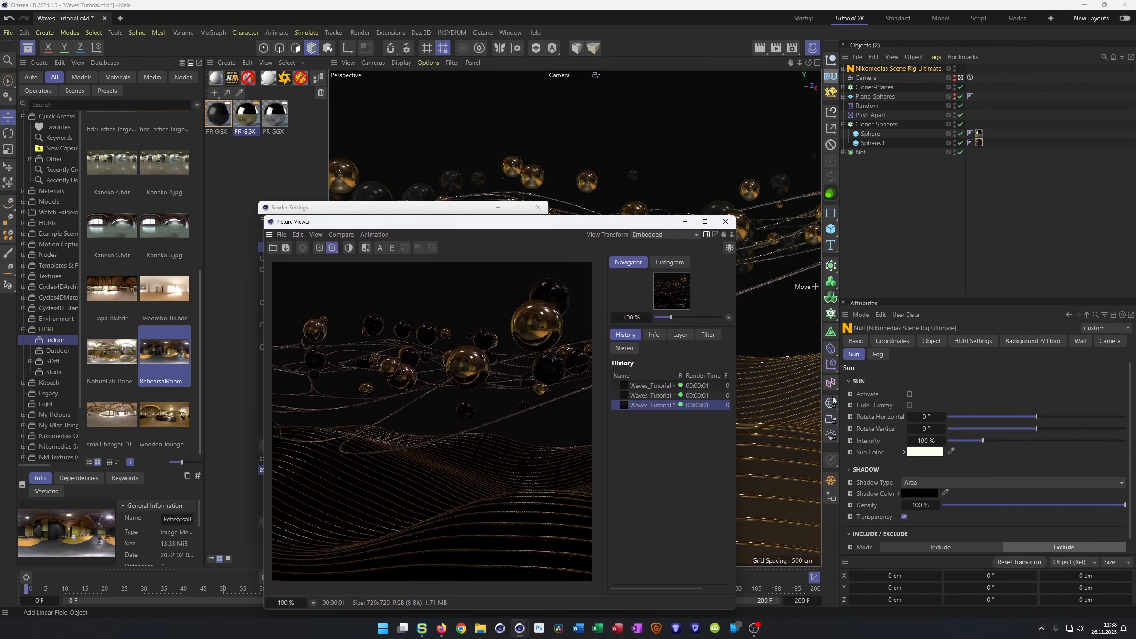
- Add an omni Light object to the scene and hide the Nikomedias Scene Rig Ultimate in the viewport and render
{"action": "left_click", "coordinate": [831, 434]}
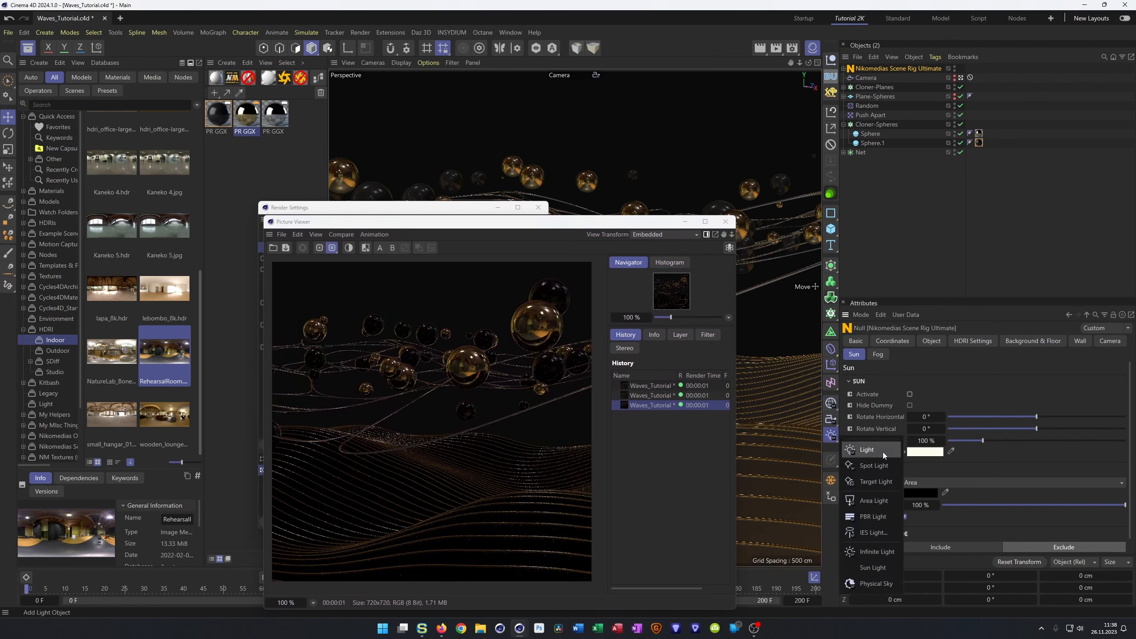
{"action": "left_click", "coordinate": [867, 450]}
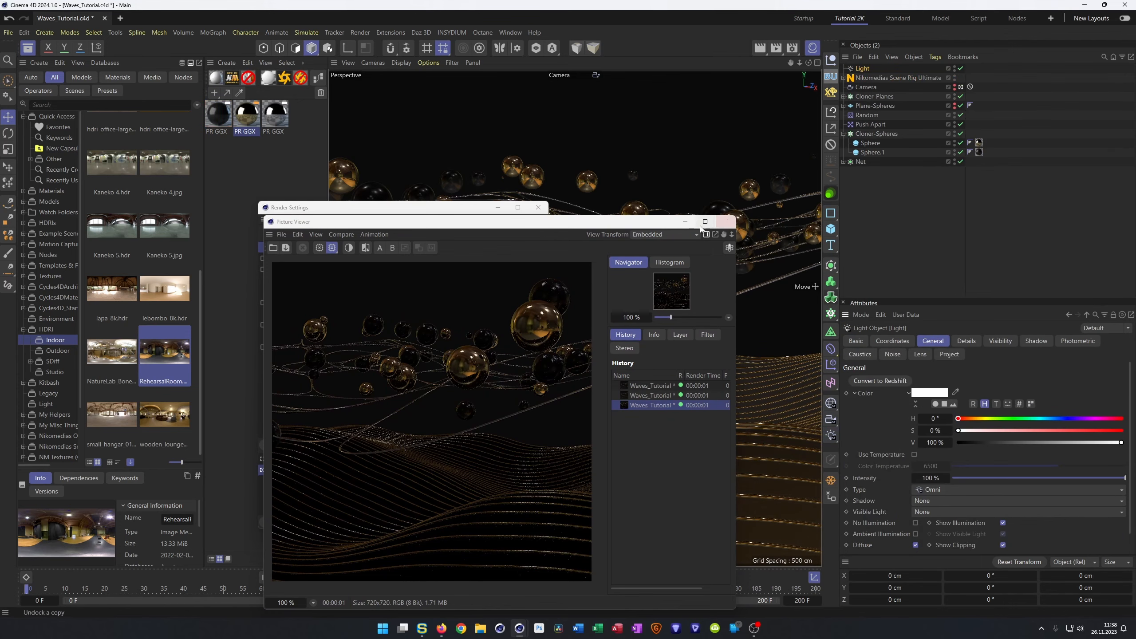
{"action": "left_click_drag", "start_coordinate": [628, 226], "coordinate": [1009, 228]}
{"action": "left_click", "coordinate": [955, 80]}
{"action": "left_click", "coordinate": [955, 78]}
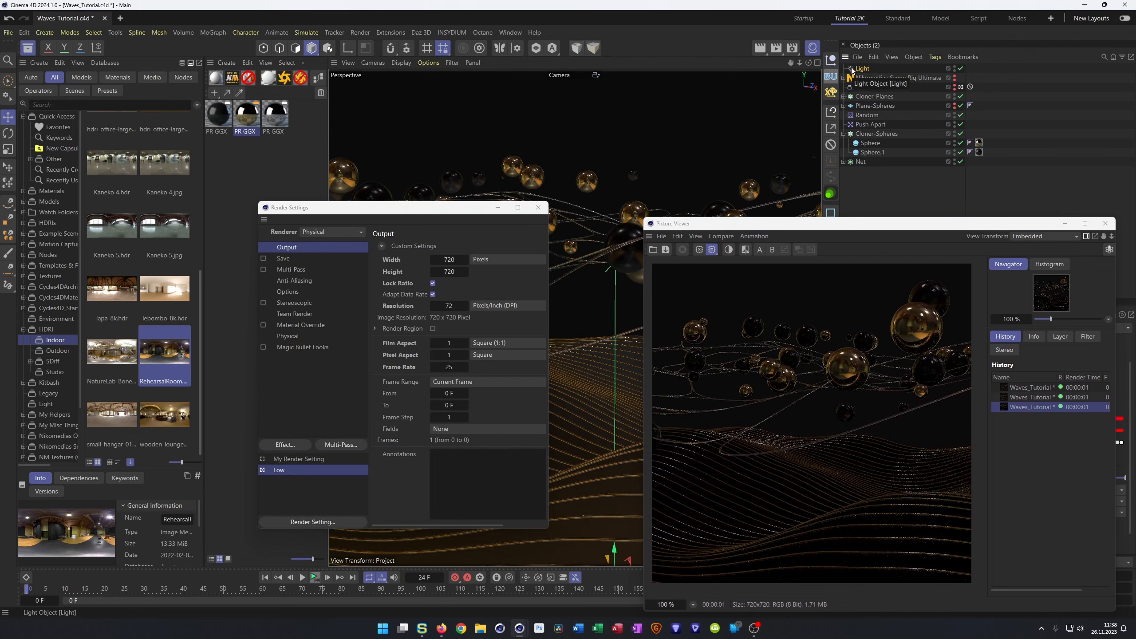
- Show the four-view layout and move the light in the Top view to about X -106 cm, Z -571 cm, near the camera
{"action": "left_click_drag", "start_coordinate": [472, 213], "coordinate": [236, 207]}
{"action": "middle_click", "coordinate": [409, 317]}
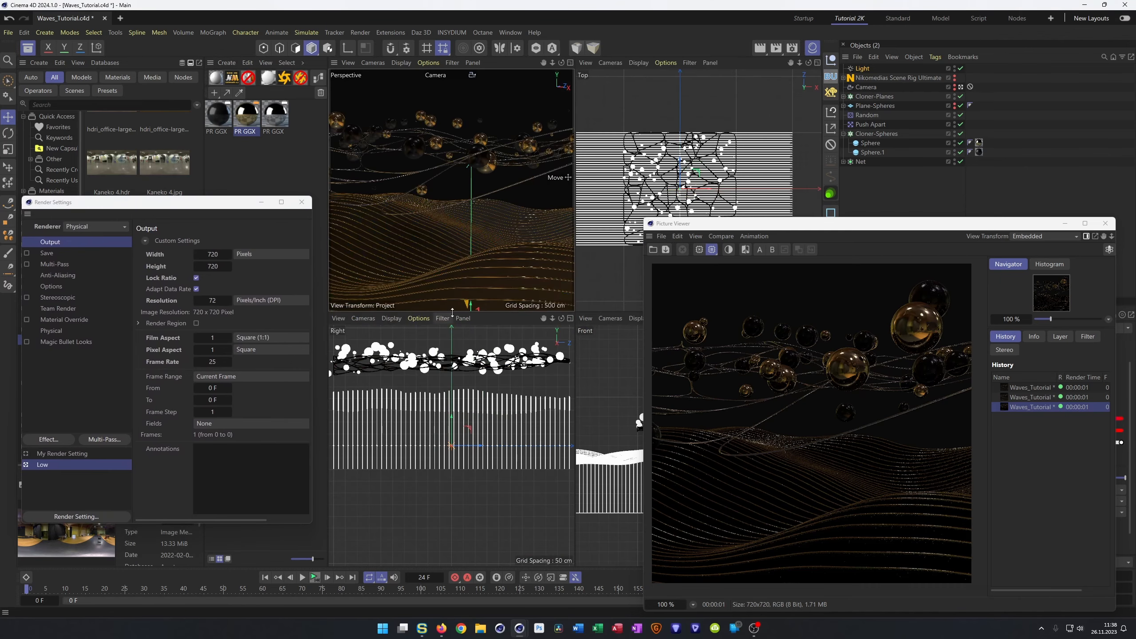
{"action": "left_click_drag", "start_coordinate": [846, 223], "coordinate": [841, 383]}
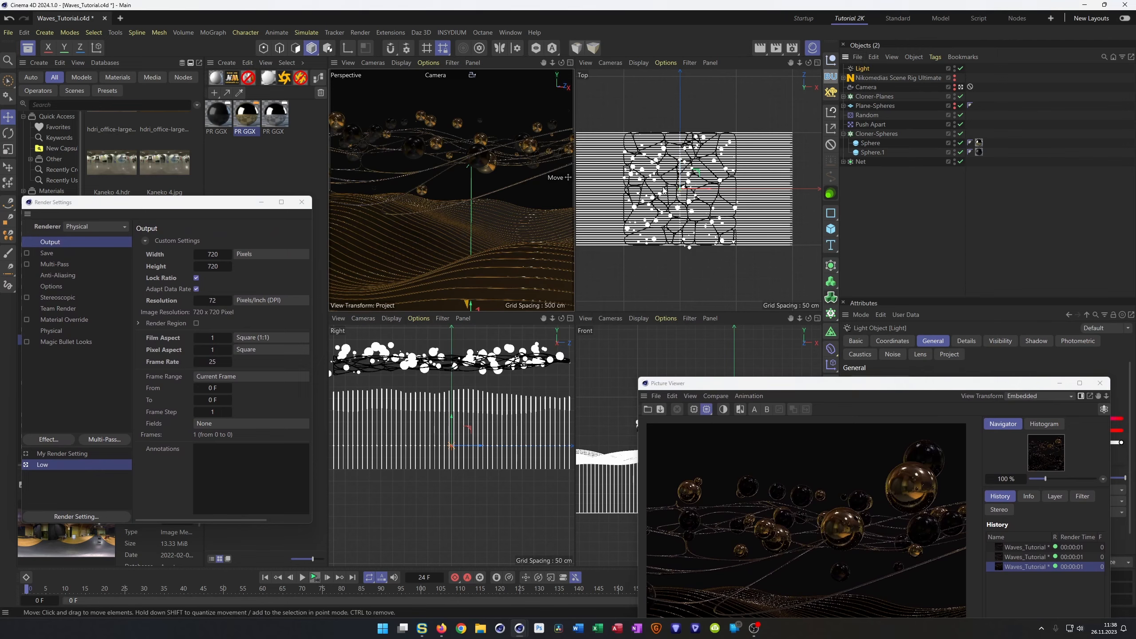
{"action": "scroll", "coordinate": [681, 188], "scroll_direction": "up", "scroll_amount": 5}
{"action": "scroll", "coordinate": [682, 186], "scroll_direction": "up", "scroll_amount": 1}
{"action": "left_click_drag", "start_coordinate": [729, 171], "coordinate": [597, 275]}
{"action": "middle_click_drag", "start_coordinate": [612, 267], "coordinate": [645, 190], "text": "alt"}
{"action": "left_click_drag", "start_coordinate": [645, 194], "coordinate": [668, 232]}
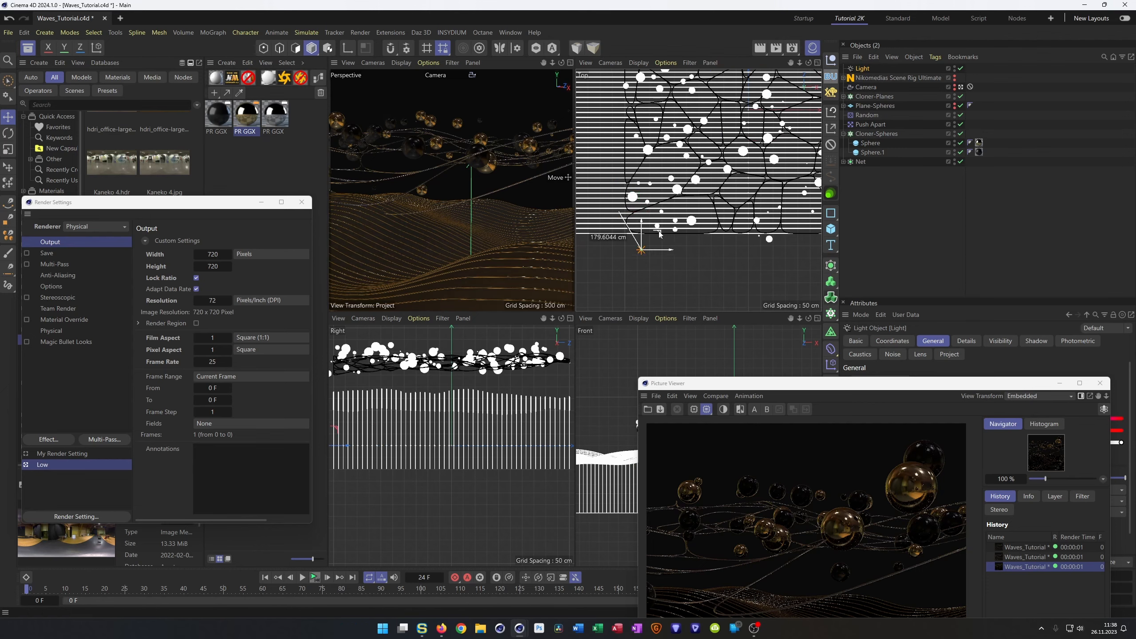
{"action": "left_click", "coordinate": [955, 86]}
{"action": "middle_click_drag", "start_coordinate": [651, 241], "coordinate": [591, 255], "text": "alt"}
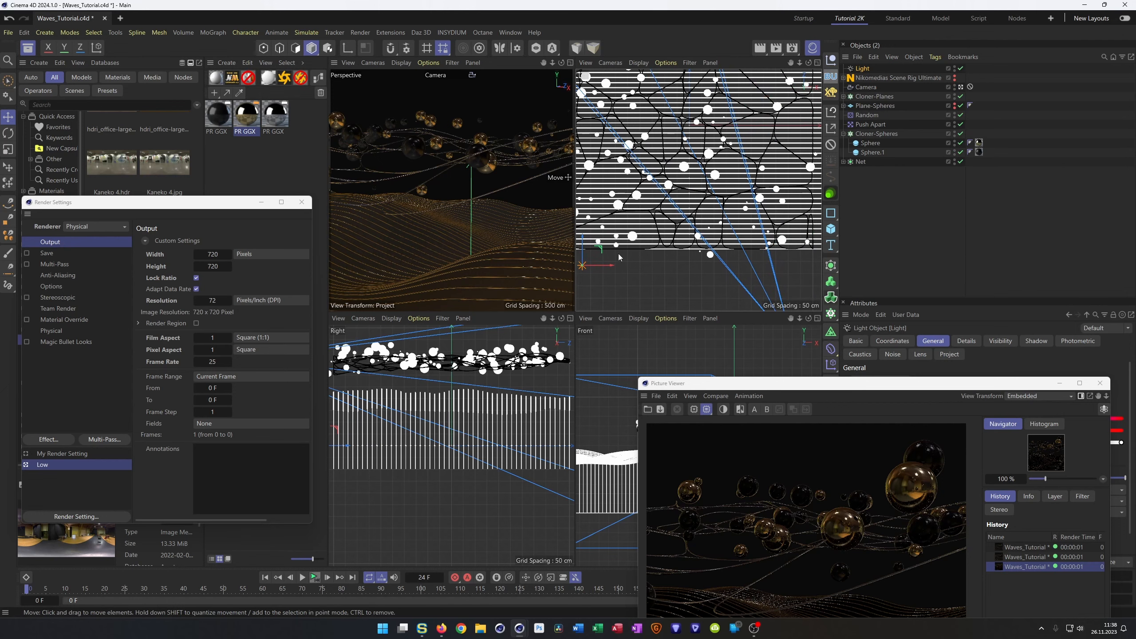
{"action": "left_click_drag", "start_coordinate": [601, 251], "coordinate": [682, 251]}
- Render the current frame to the Picture Viewer, inspect the light's effect and close the viewer
{"action": "left_click_drag", "start_coordinate": [796, 388], "coordinate": [750, 275]}
{"action": "key", "text": "shift+r"}
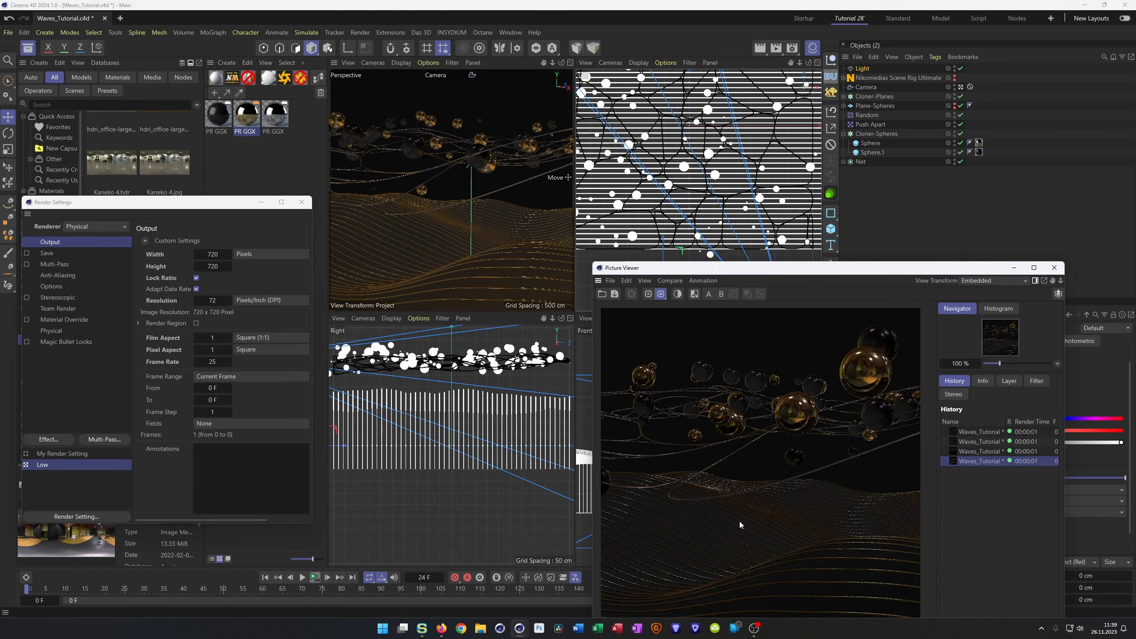
{"action": "left_click_drag", "start_coordinate": [815, 269], "coordinate": [481, 185]}
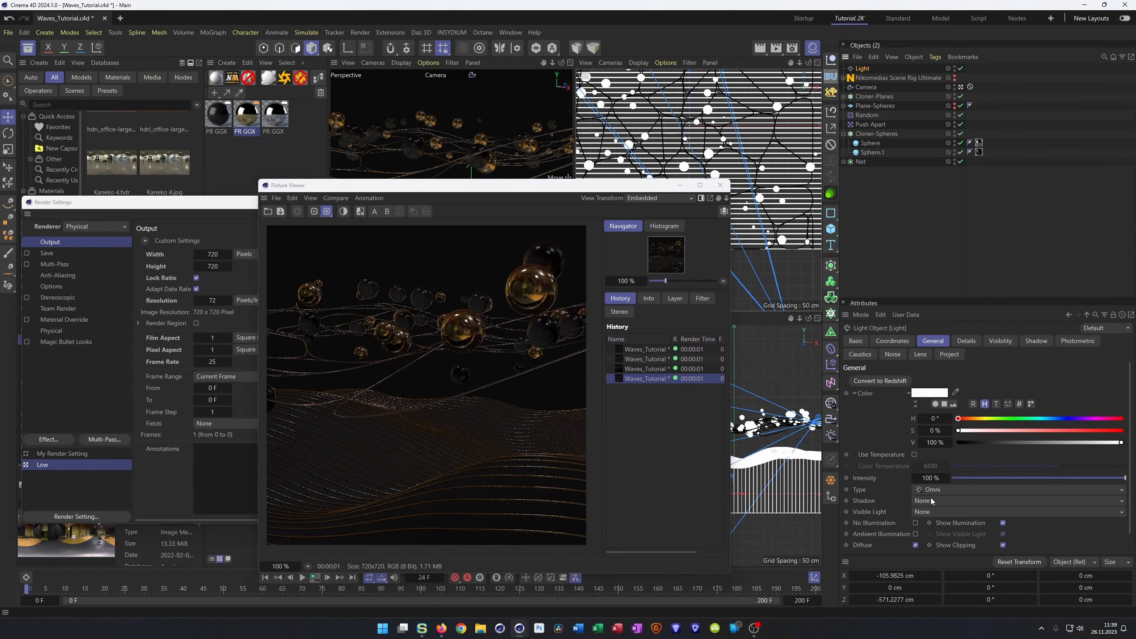
{"action": "left_click", "coordinate": [720, 185]}
- Start an Interactive Render Region in the maximized Perspective view and enlarge it over the waves and spheres
{"action": "middle_click", "coordinate": [481, 200]}
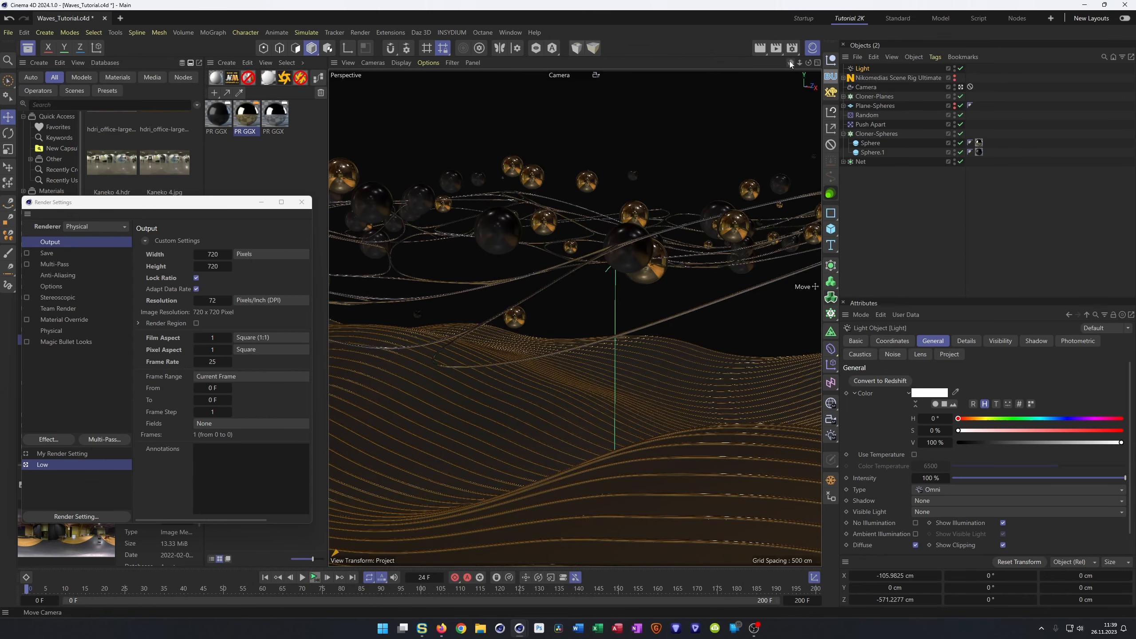
{"action": "left_click", "coordinate": [764, 51]}
{"action": "left_click", "coordinate": [805, 110]}
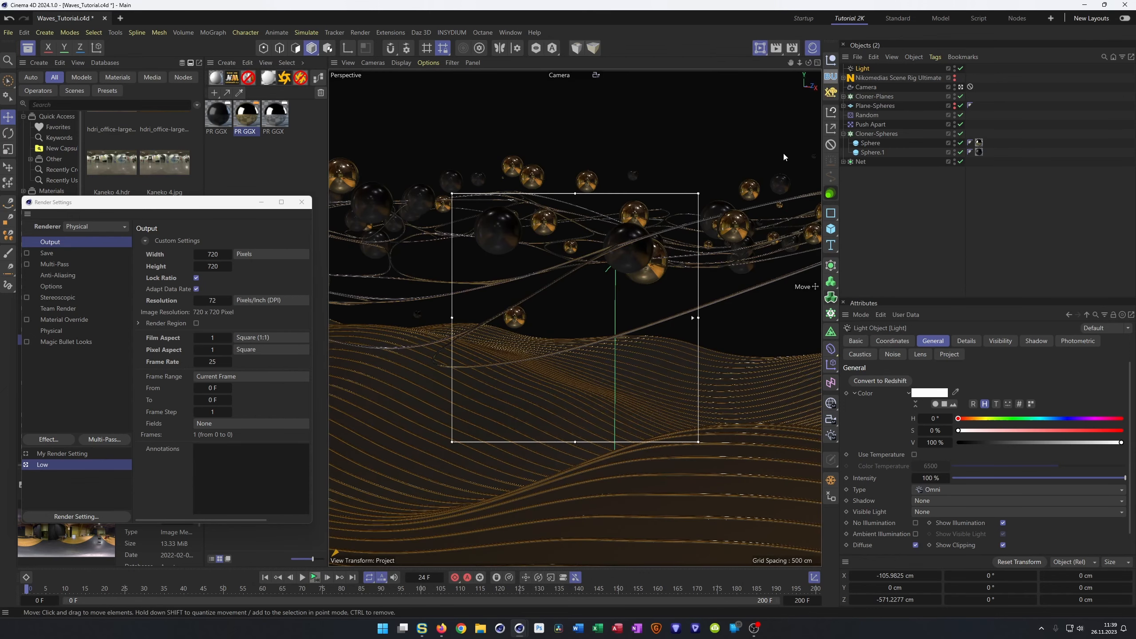
{"action": "left_click_drag", "start_coordinate": [451, 441], "coordinate": [329, 557]}
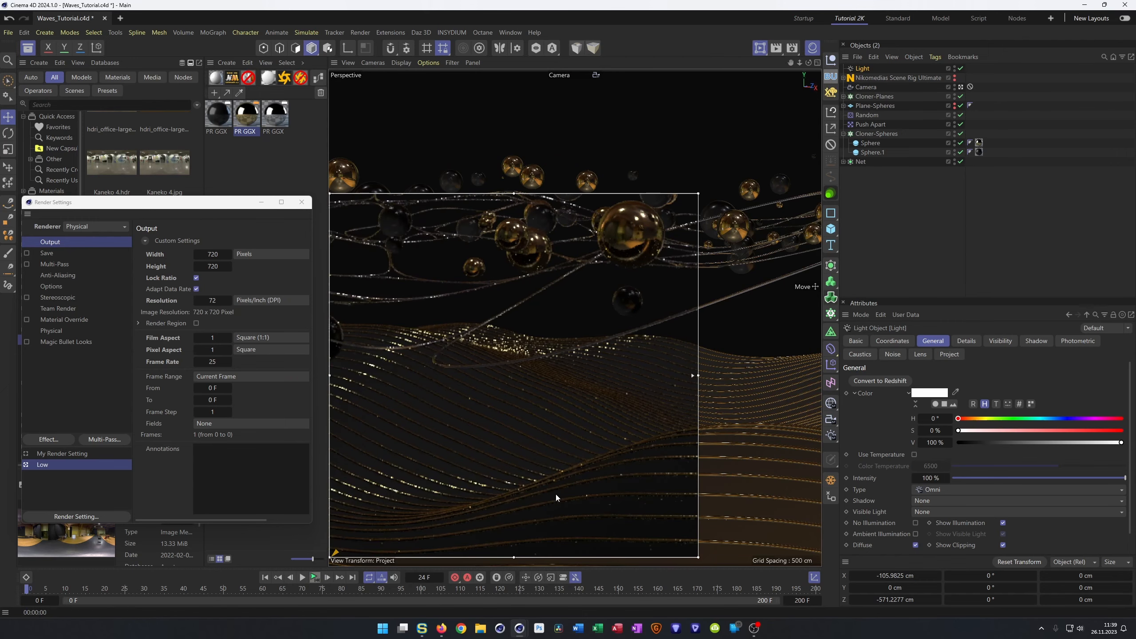
- Set the light's intensity to 500 % and its visible light to Visible
{"action": "left_click", "coordinate": [930, 479]}
{"action": "type", "text": "500"}
{"action": "key", "text": "Return"}
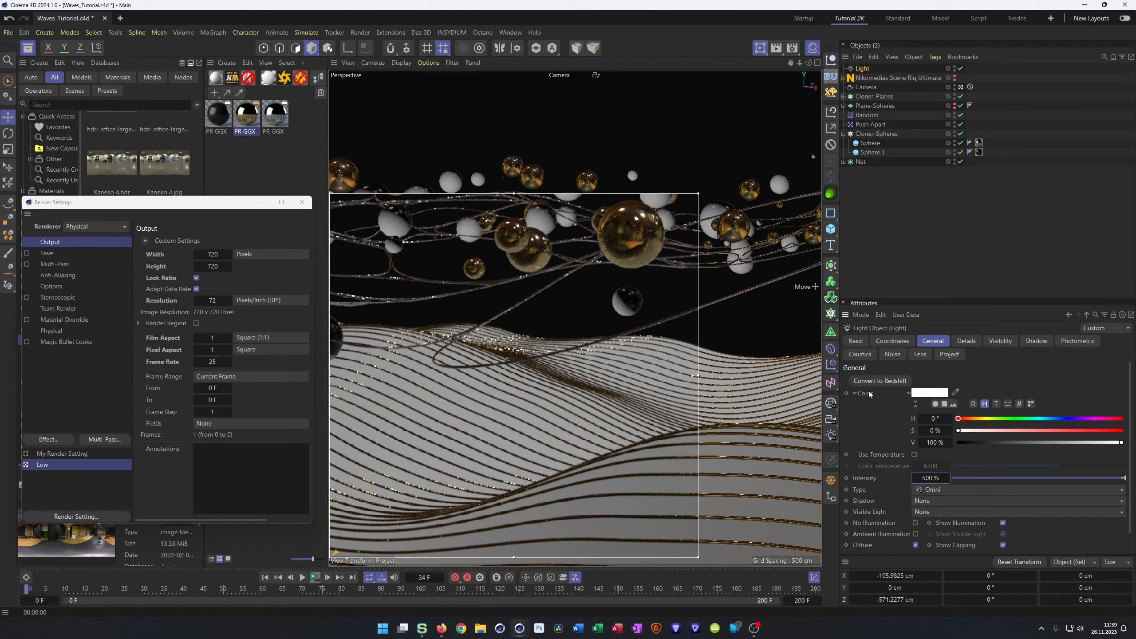
{"action": "left_click", "coordinate": [938, 478]}
{"action": "left_click", "coordinate": [934, 513]}
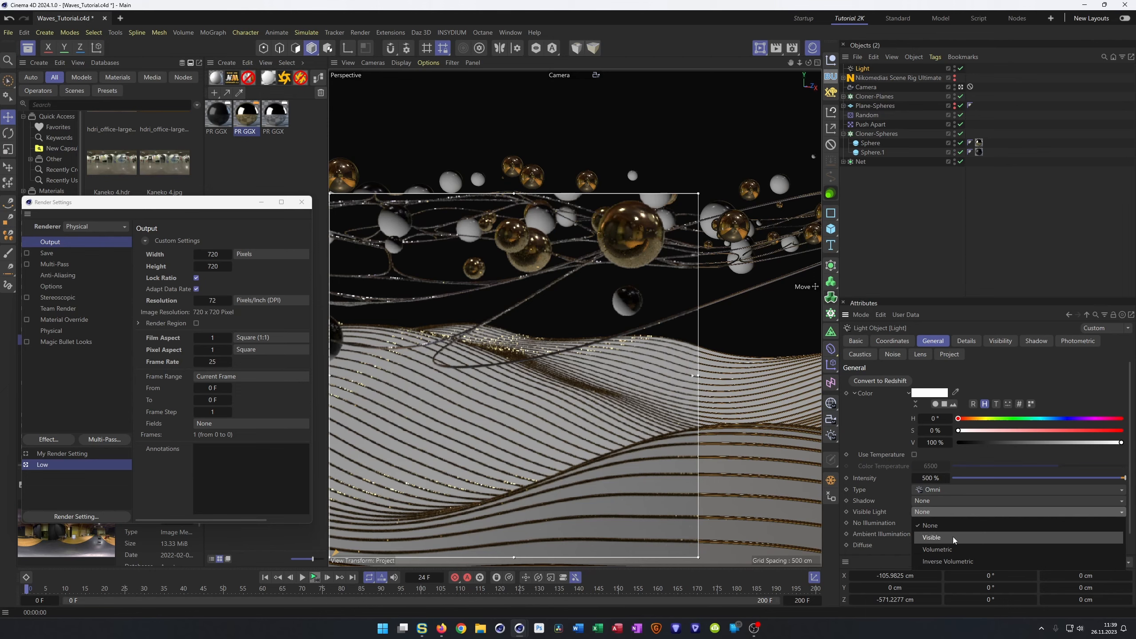
{"action": "left_click", "coordinate": [940, 537]}
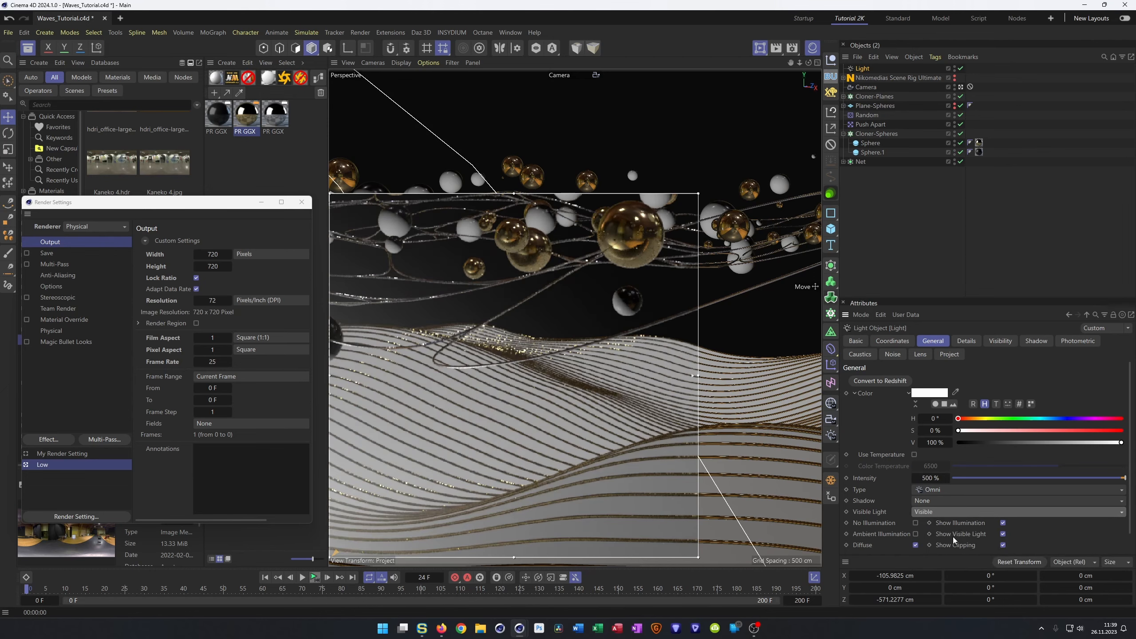
- Reduce the light's visibility outer distance to about 367 cm and use Inverse Square (Physically Accurate) falloff with a 415 cm radius
{"action": "left_click", "coordinate": [992, 346]}
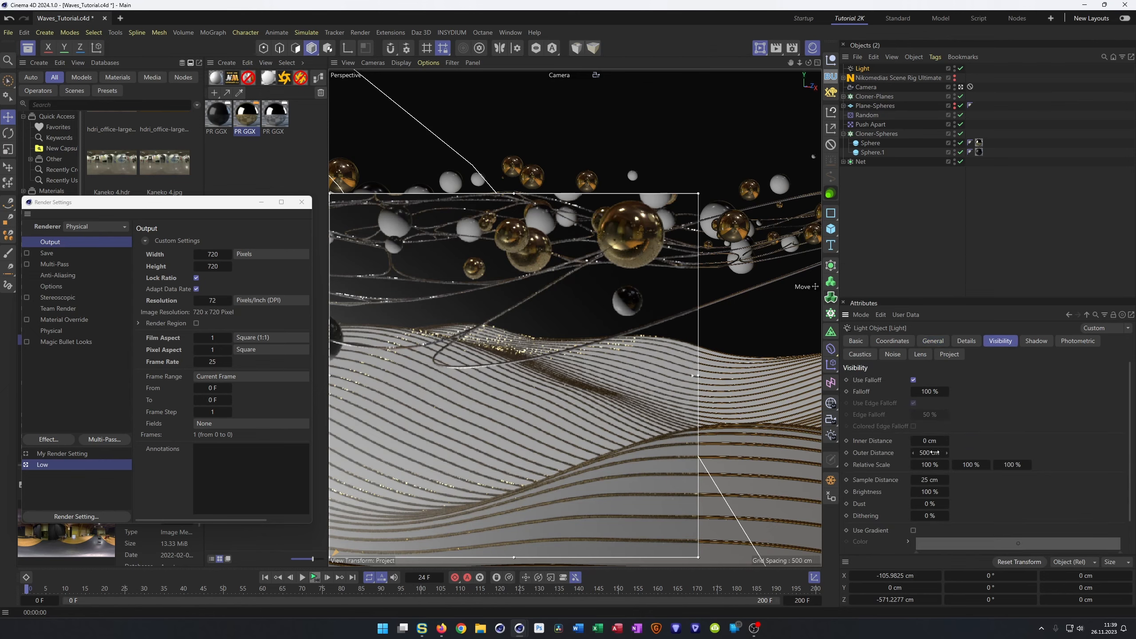
{"action": "left_click_drag", "start_coordinate": [930, 454], "coordinate": [936, 454]}
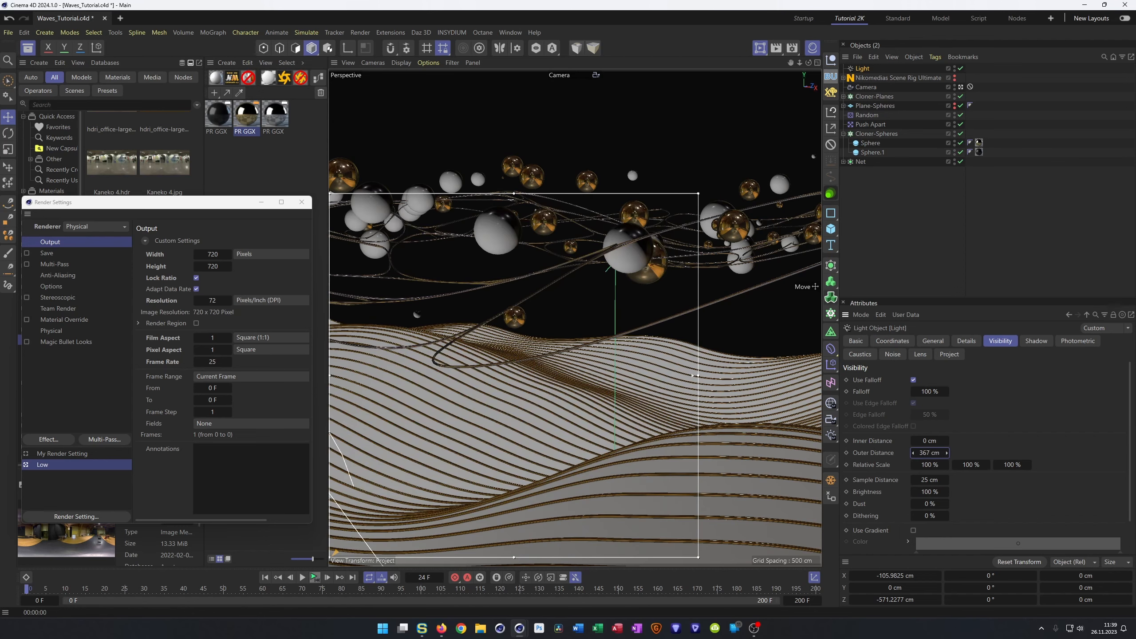
{"action": "left_click", "coordinate": [966, 340]}
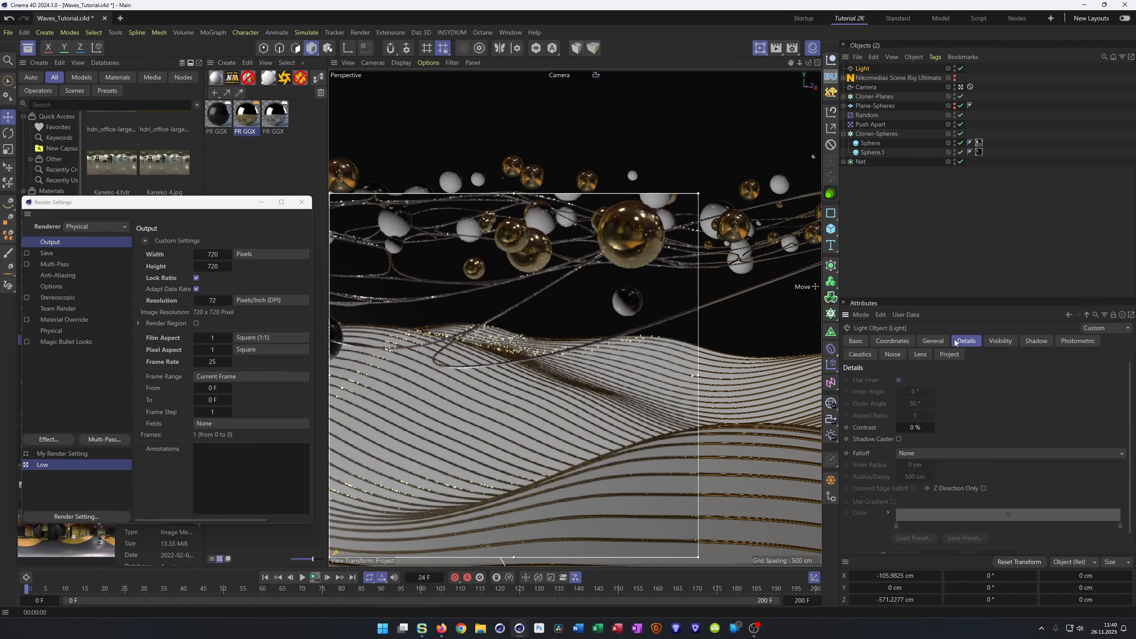
{"action": "left_click", "coordinate": [901, 453]}
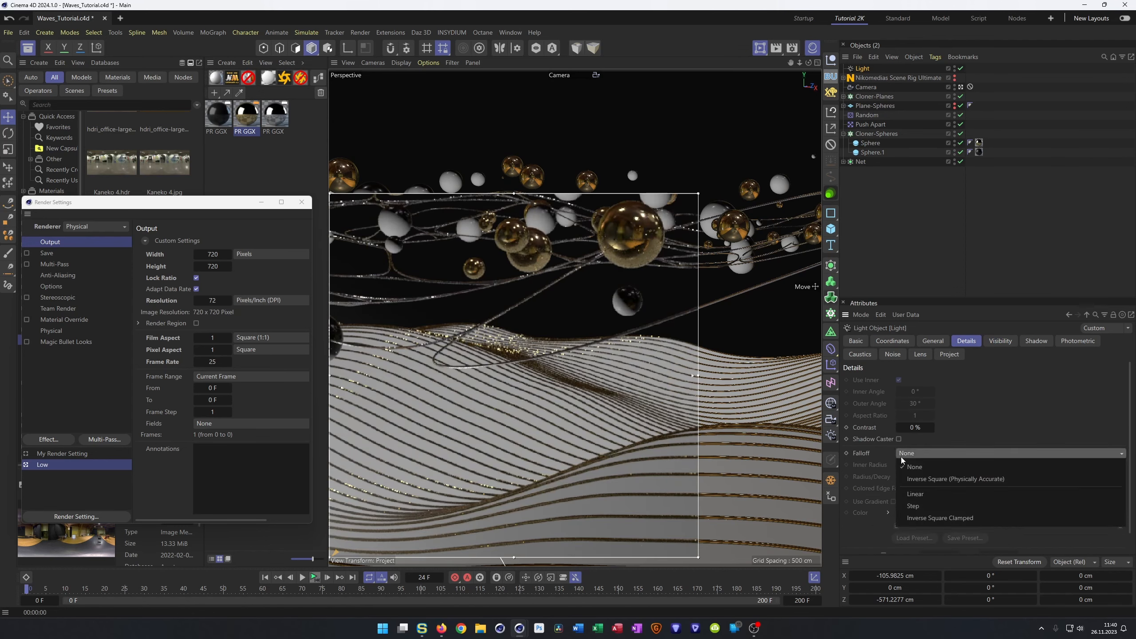
{"action": "left_click", "coordinate": [931, 479]}
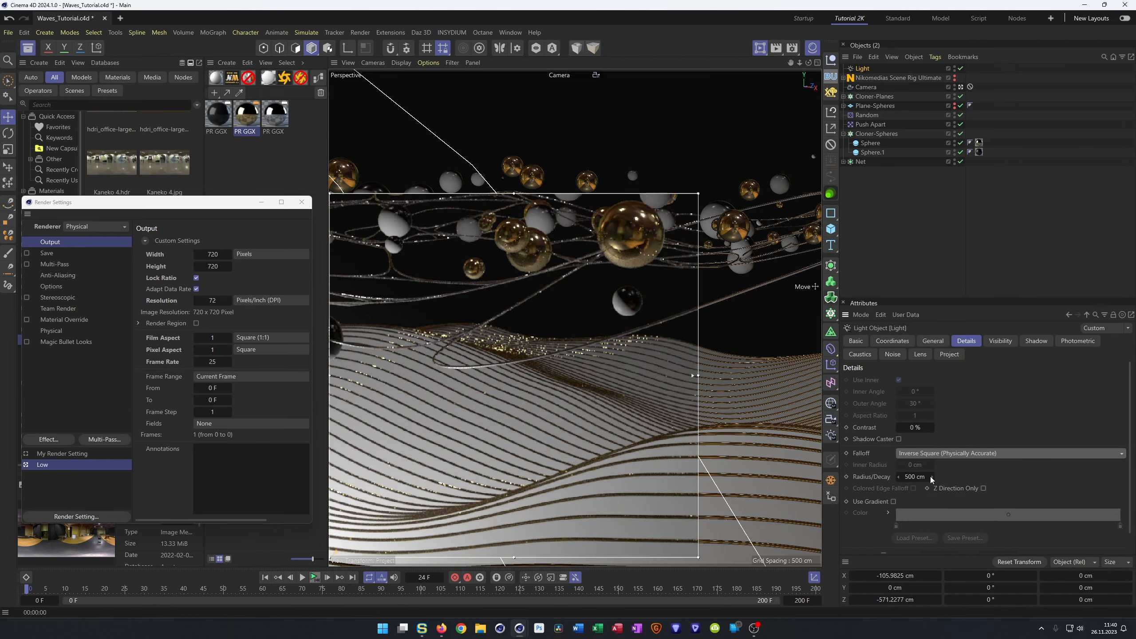
{"action": "left_click_drag", "start_coordinate": [915, 477], "coordinate": [906, 478]}
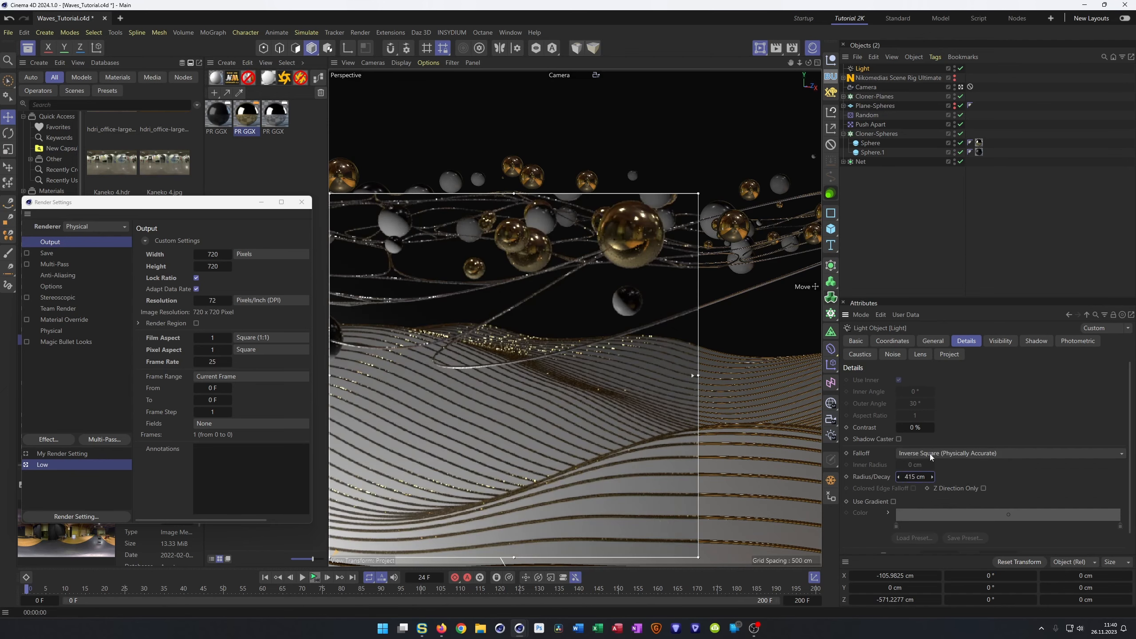
- Change the light's visible light mode to Volumetric and keep its type as Omni
{"action": "left_click", "coordinate": [893, 340]}
{"action": "left_click", "coordinate": [922, 342], "text": "shift"}
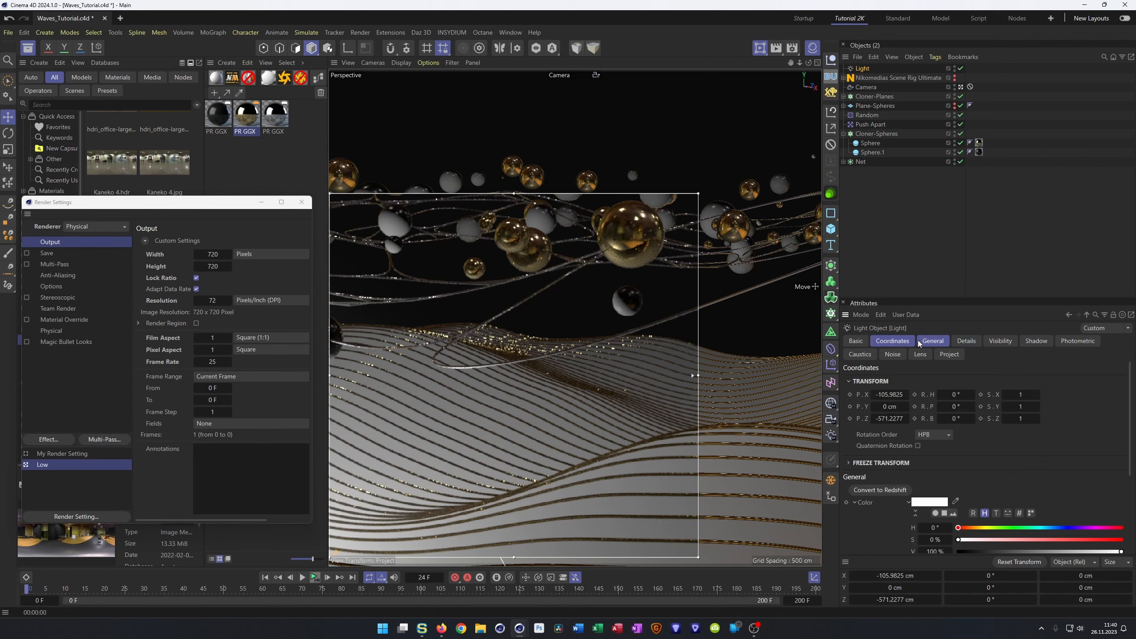
{"action": "left_click", "coordinate": [920, 343]}
{"action": "left_click", "coordinate": [926, 512]}
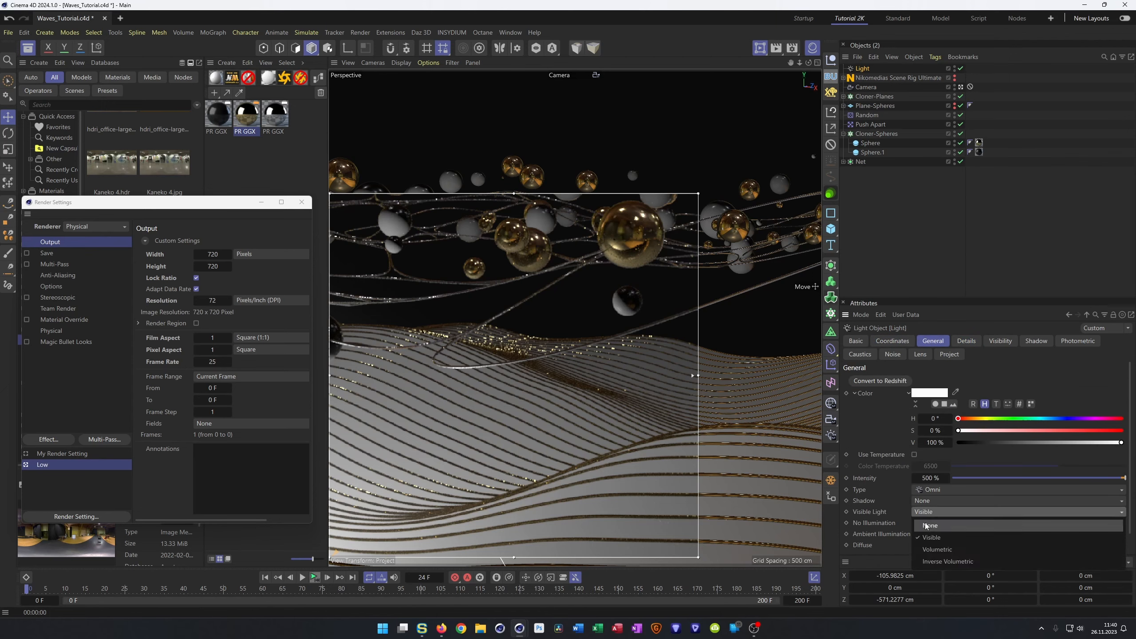
{"action": "left_click", "coordinate": [933, 549]}
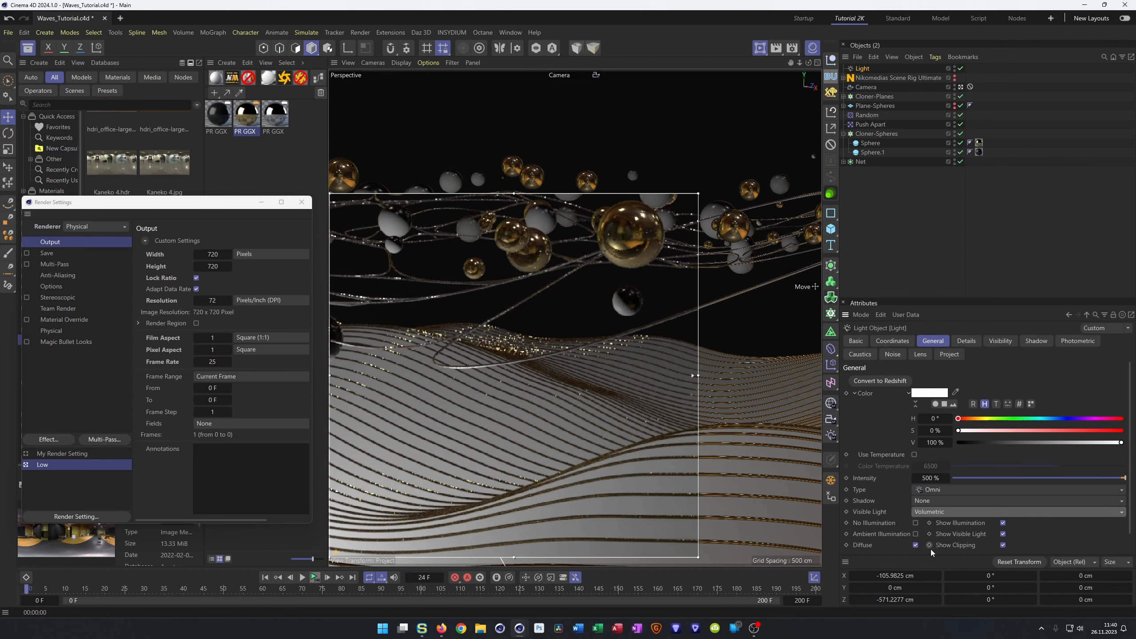
{"action": "left_click", "coordinate": [960, 490]}
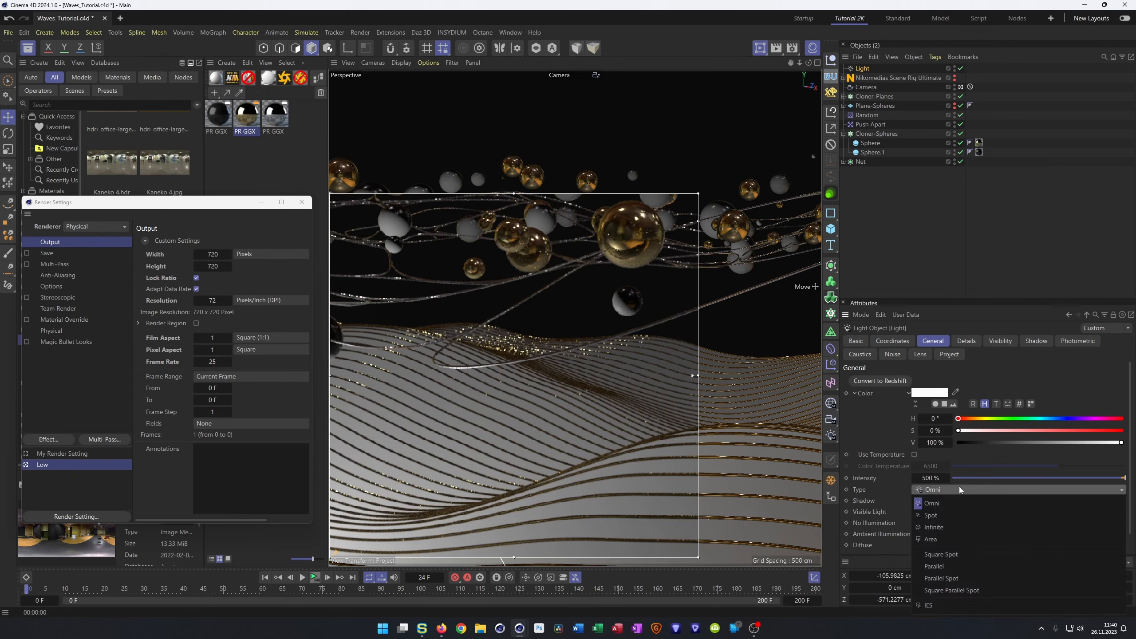
{"action": "left_click", "coordinate": [961, 490]}
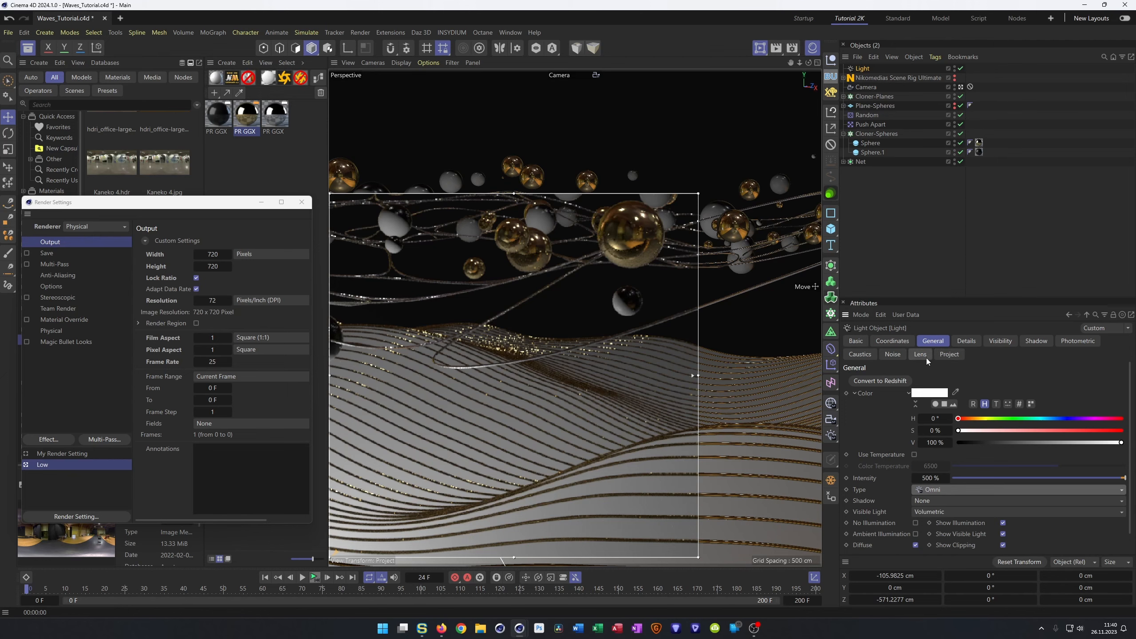
- Exclude Cloner-Spheres from the light, try excluding Cloner-Planes as well, and remove Cloner-Planes from the exclusion list
{"action": "left_click", "coordinate": [947, 358]}
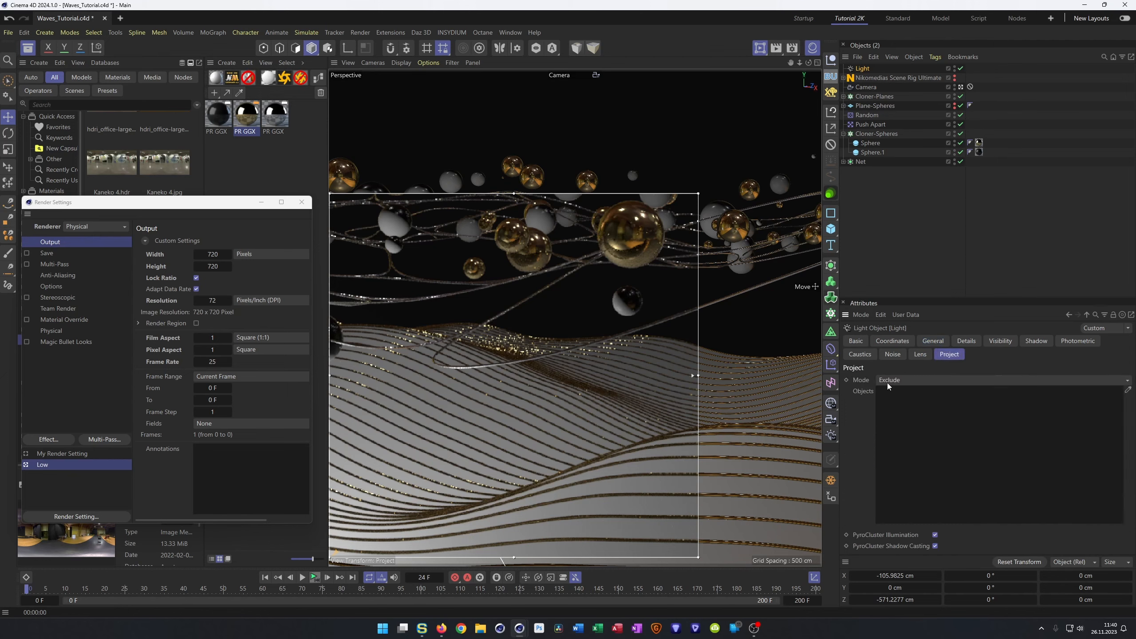
{"action": "left_click_drag", "start_coordinate": [876, 134], "coordinate": [913, 421]}
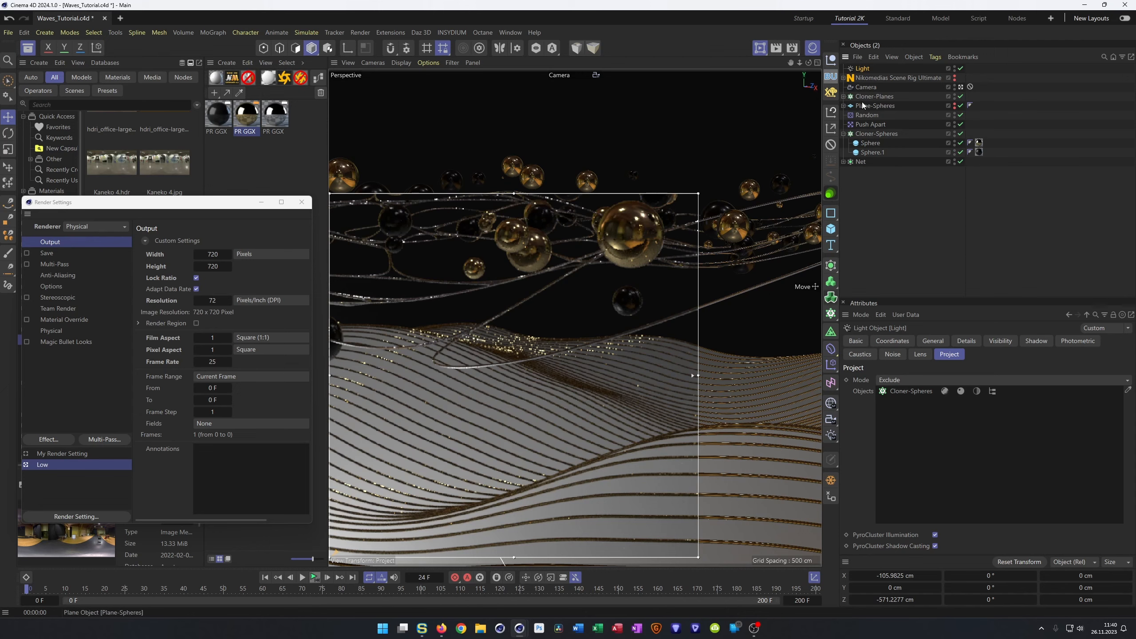
{"action": "left_click_drag", "start_coordinate": [875, 96], "coordinate": [922, 418]}
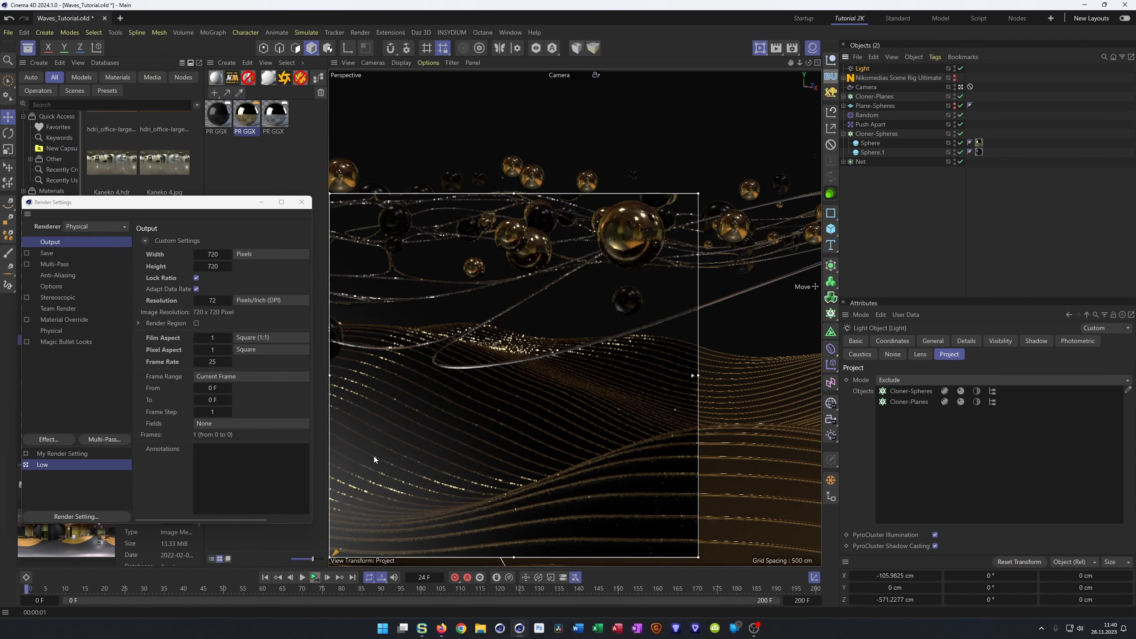
{"action": "left_click", "coordinate": [918, 402]}
{"action": "key", "text": "Delete"}
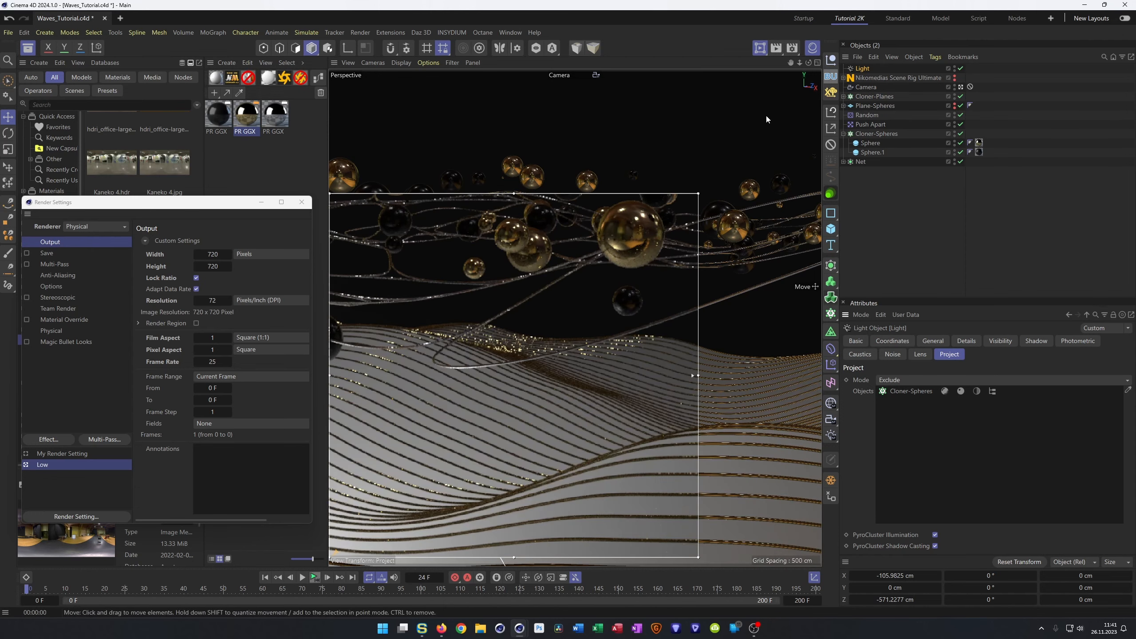
- Turn off the Interactive Render Region and delete the Light object from the scene
{"action": "left_click", "coordinate": [759, 46]}
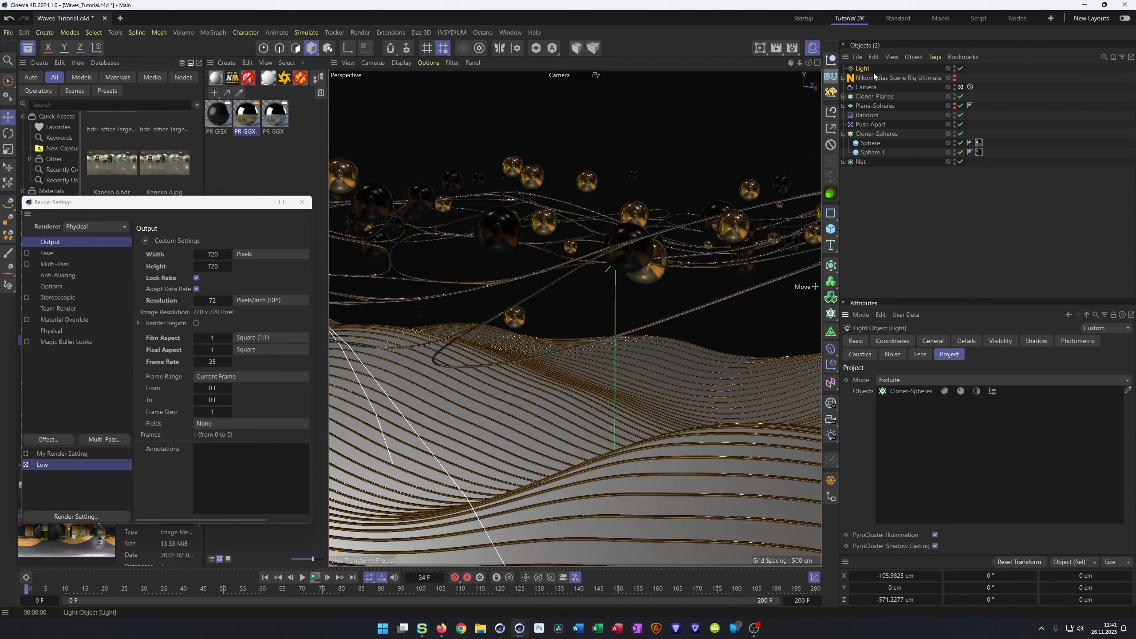
{"action": "key", "text": "Delete"}
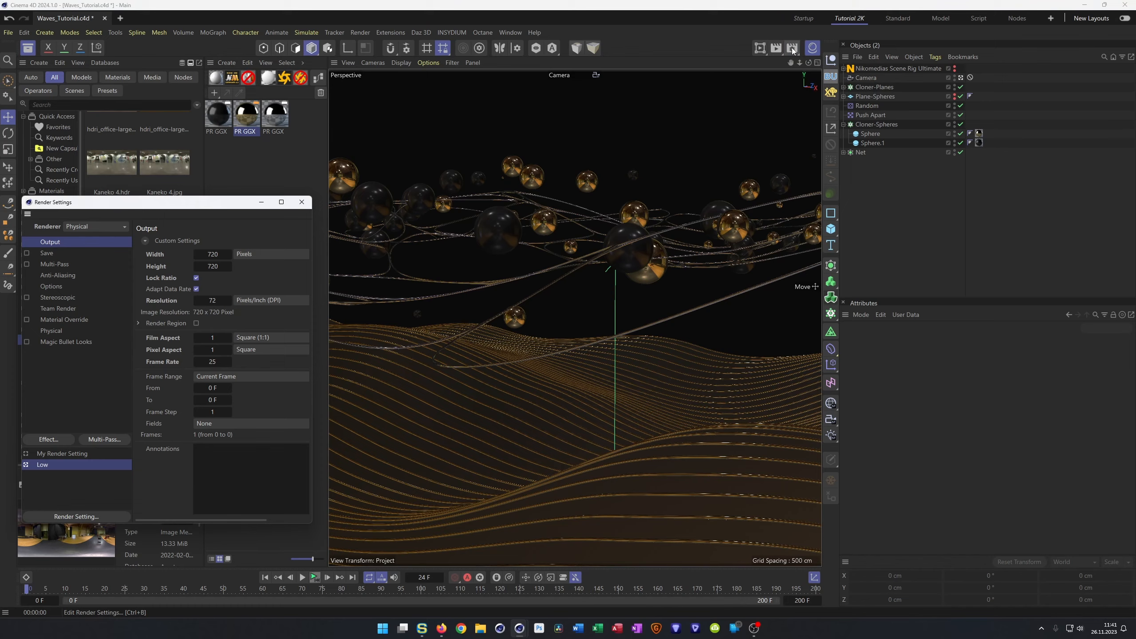
- Load the Low GI preset as an additional render setting
{"action": "left_click_drag", "start_coordinate": [212, 208], "coordinate": [653, 160]}
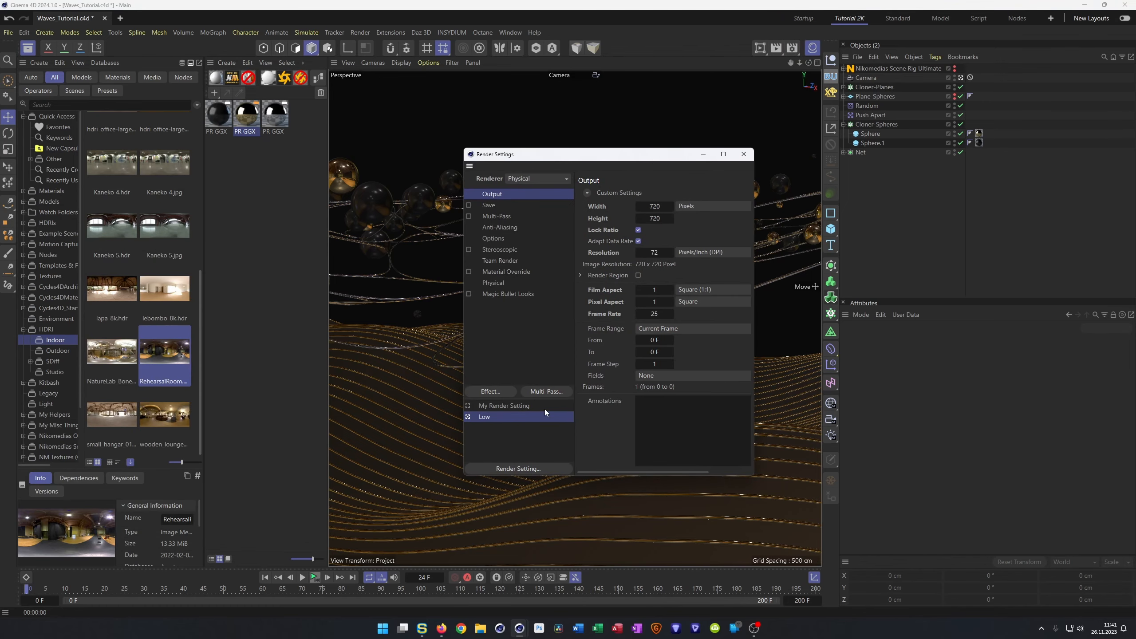
{"action": "right_click", "coordinate": [495, 432]}
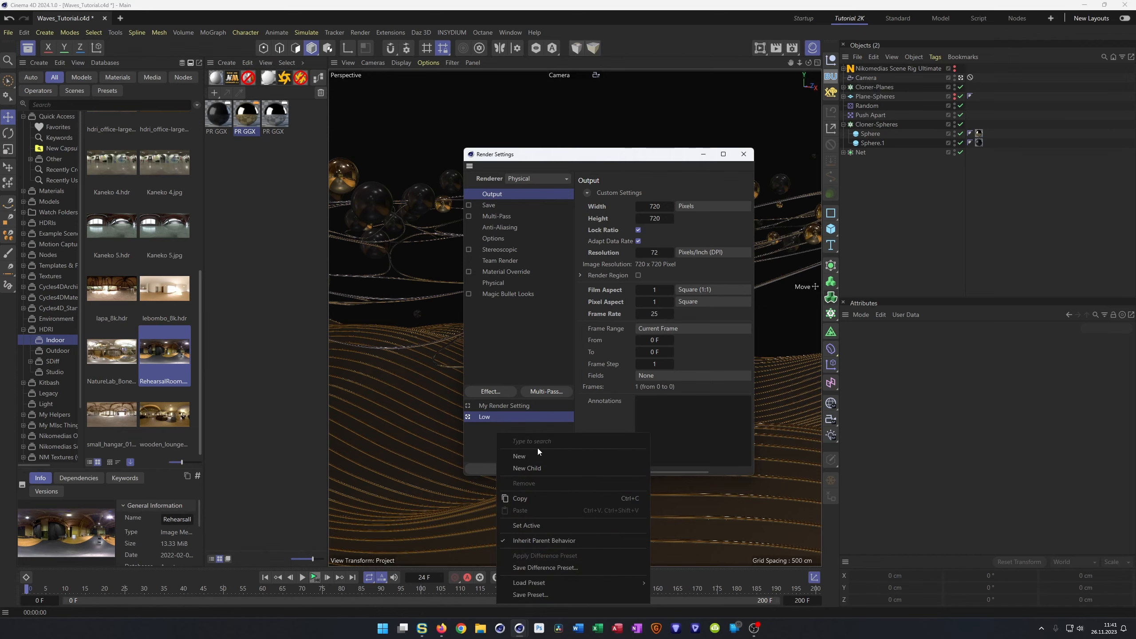
{"action": "mouse_move", "coordinate": [569, 586]}
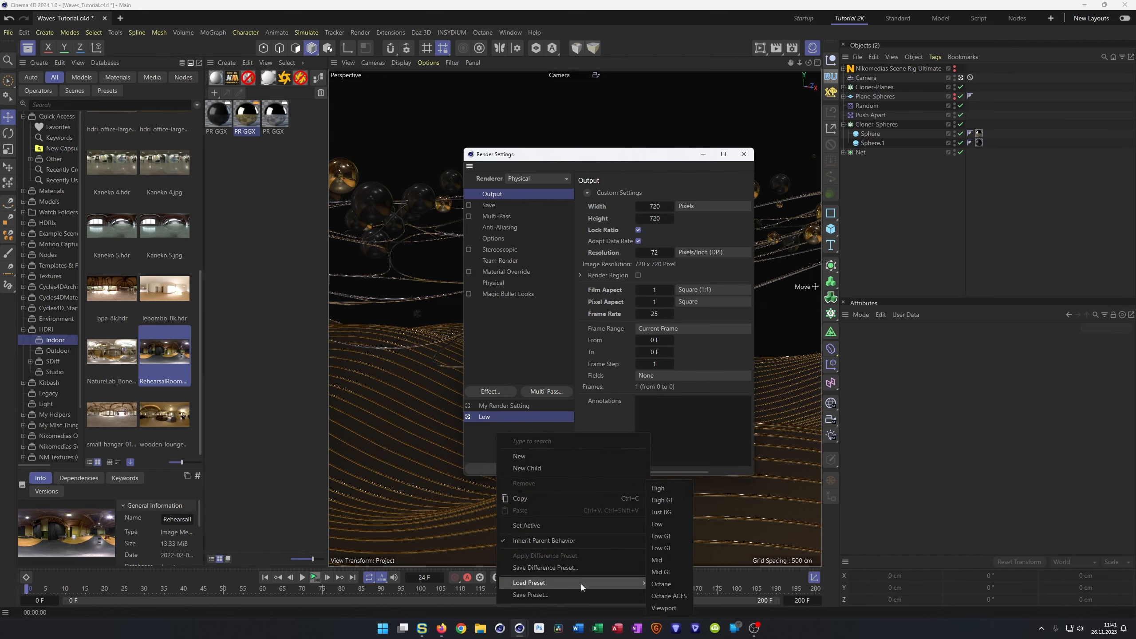
{"action": "left_click", "coordinate": [680, 536]}
- Remove the Magic Bullet Looks effect from the Low GI render setting and select the Low setting for editing
{"action": "left_click", "coordinate": [497, 283]}
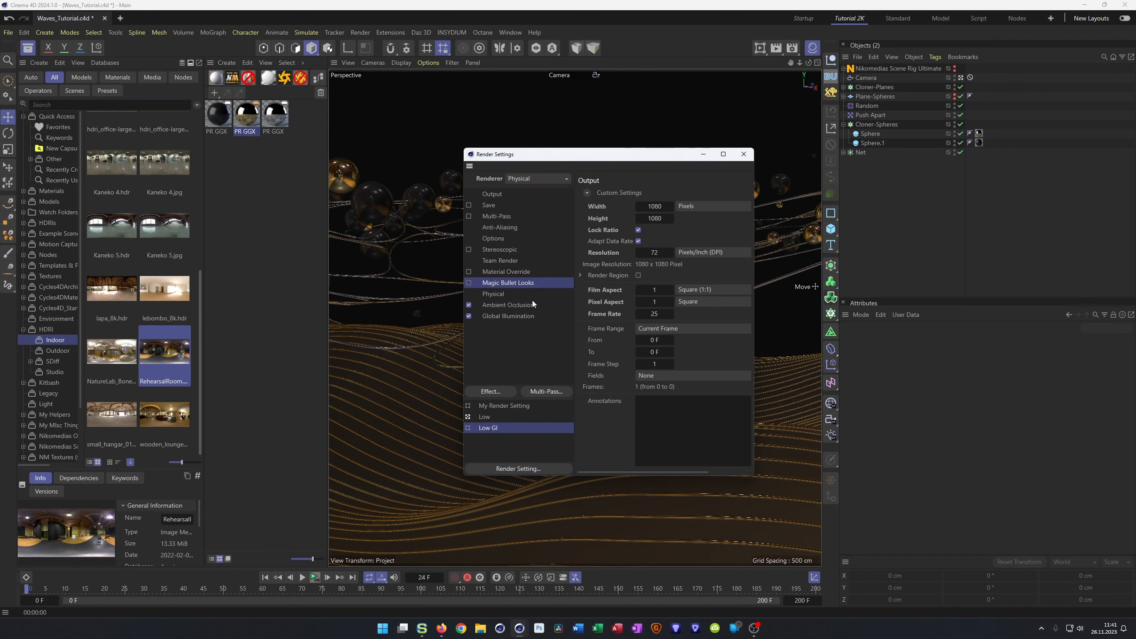
{"action": "key", "text": "Delete"}
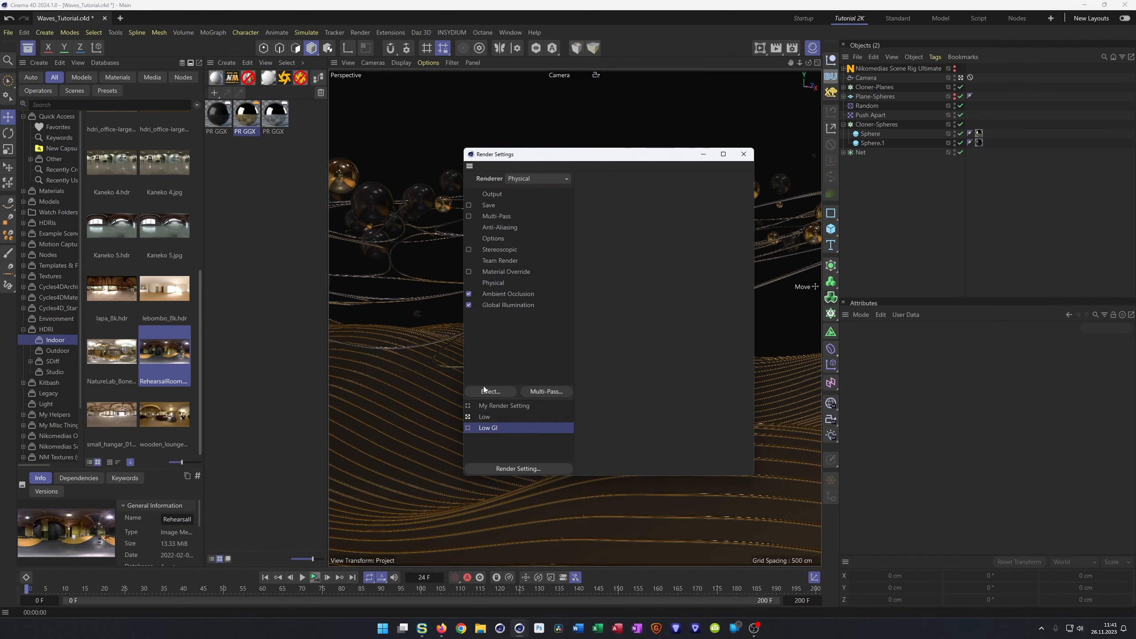
{"action": "left_click", "coordinate": [484, 420]}
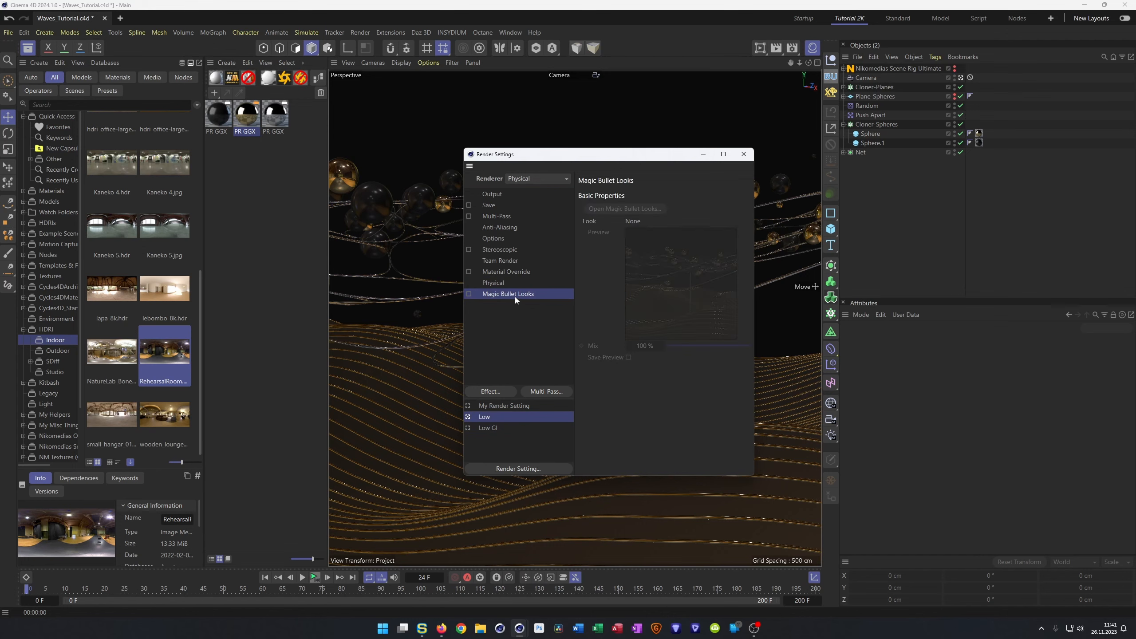
- Remove the Magic Bullet Looks effect from the Low render setting and make Low GI the active setting
{"action": "key", "text": "Delete"}
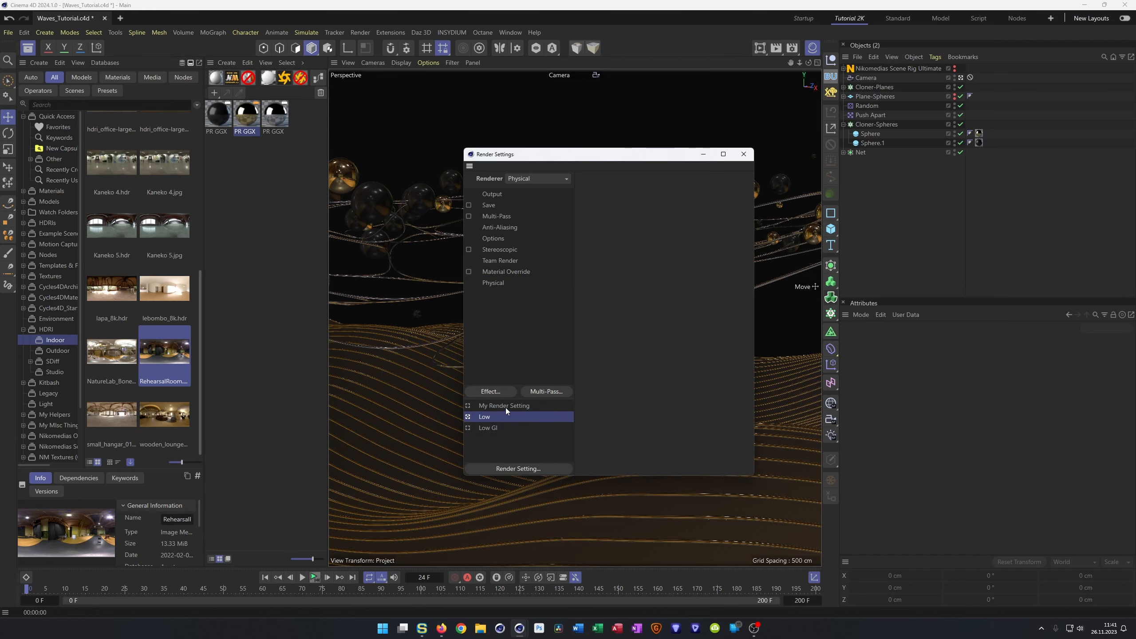
{"action": "left_click", "coordinate": [485, 428]}
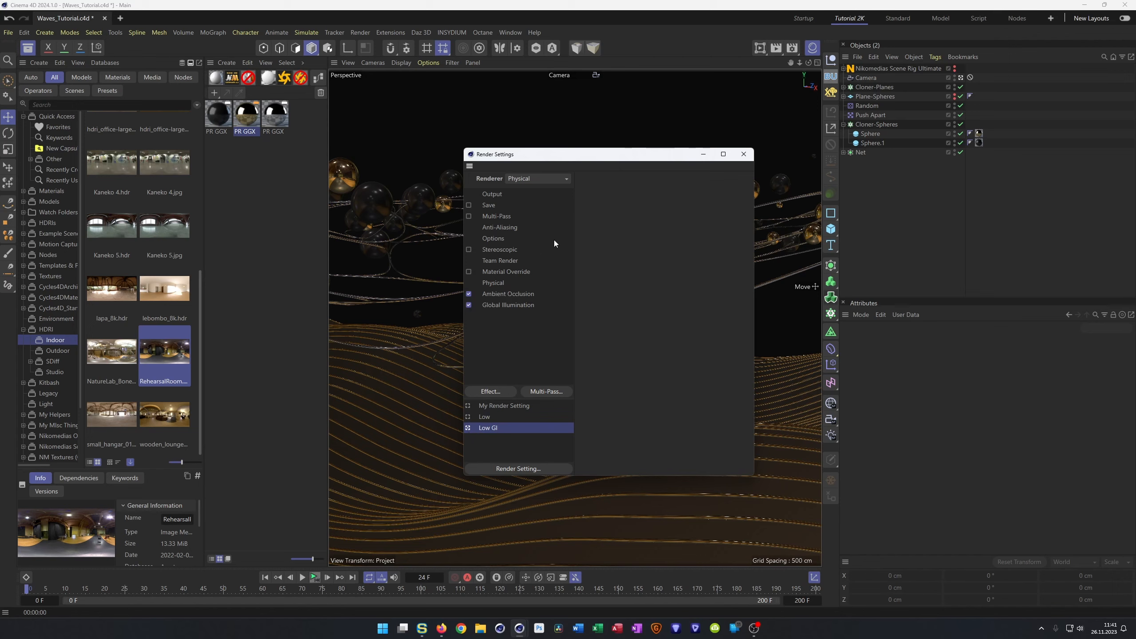
{"action": "left_click_drag", "start_coordinate": [515, 154], "coordinate": [386, 156]}
- Set the Low GI output size to 720 x 720 pixels with the ratio locked and save the project
{"action": "left_click", "coordinate": [362, 196]}
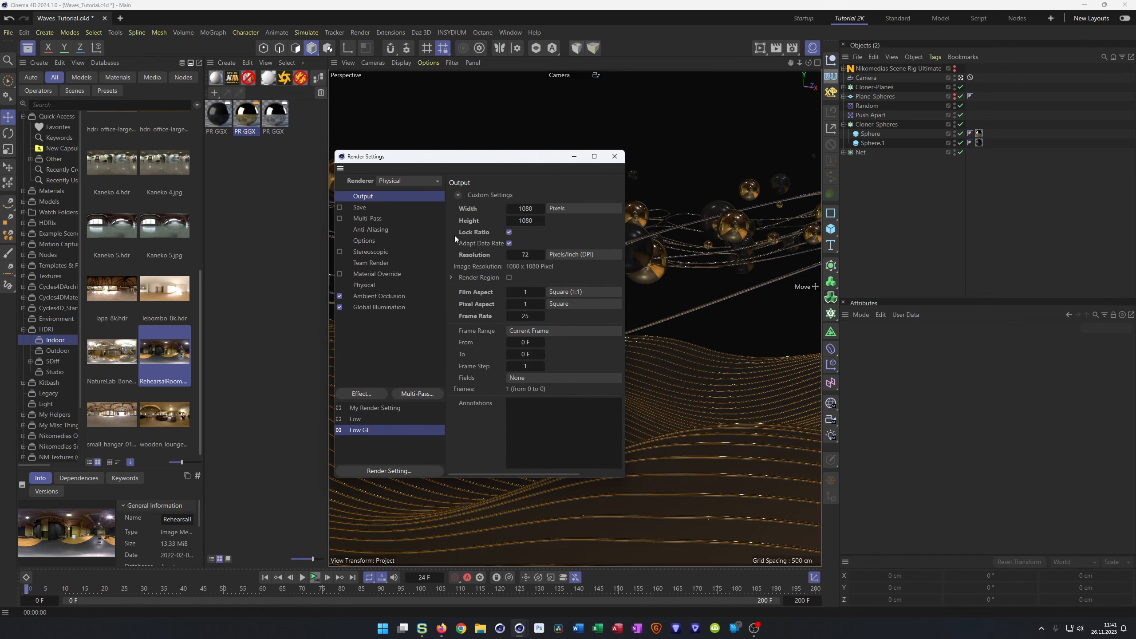
{"action": "double_click", "coordinate": [526, 208]}
{"action": "type", "text": "720"}
{"action": "key", "text": "Return"}
{"action": "left_click_drag", "start_coordinate": [524, 156], "coordinate": [342, 154]}
{"action": "key", "text": "ctrl+s"}
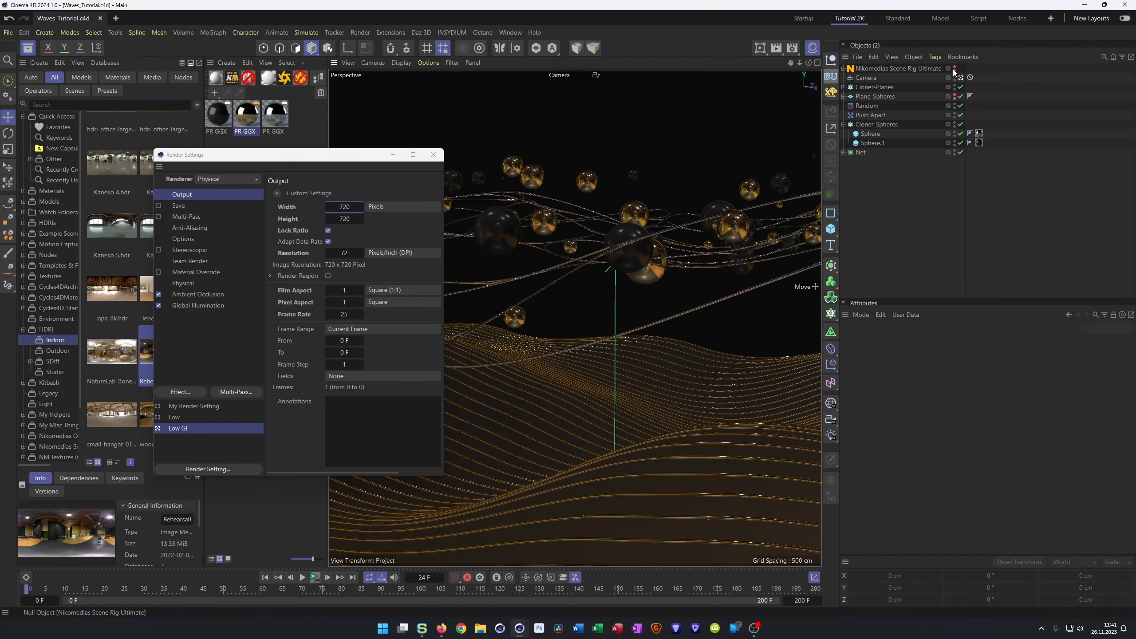
- Re-enable the Nikomedias Scene Rig Ultimate's visibility and render the current frame in the Picture Viewer
{"action": "key", "text": "shift+r"}
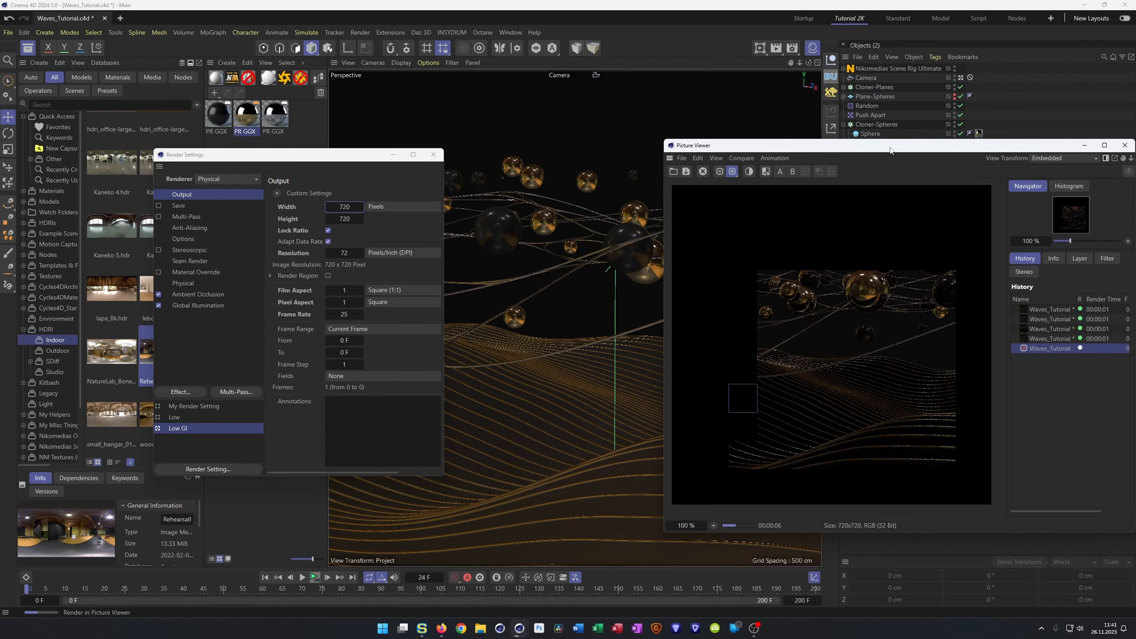
{"action": "left_click_drag", "start_coordinate": [890, 147], "coordinate": [558, 167]}
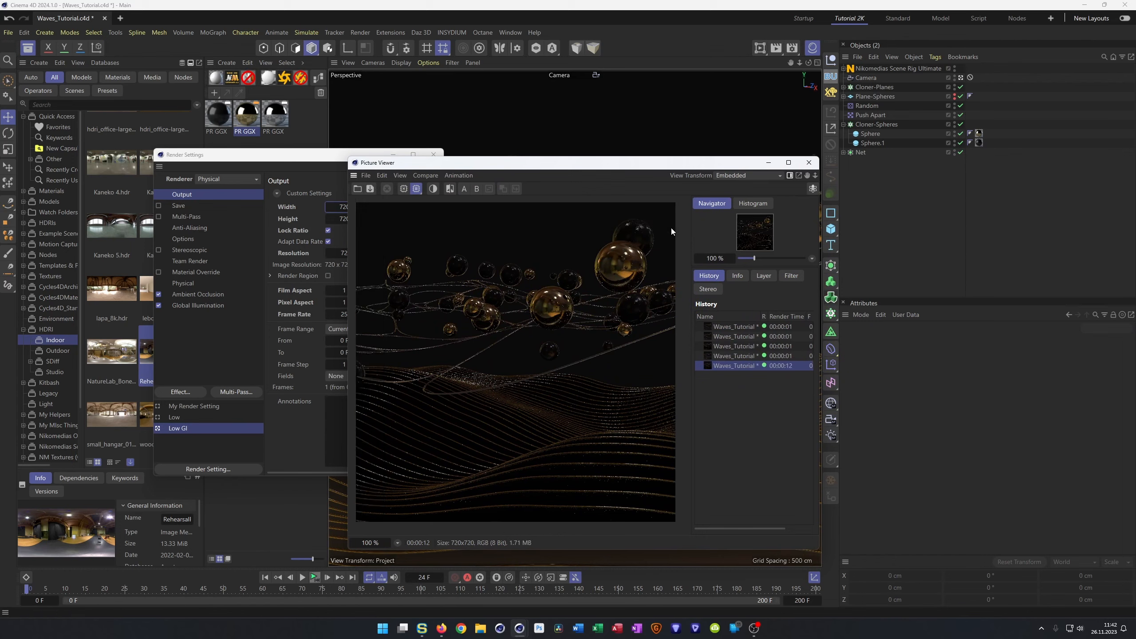
- Rotate the scene rig's HDRI horizontally to 42° and close the Picture Viewer
{"action": "left_click", "coordinate": [877, 68]}
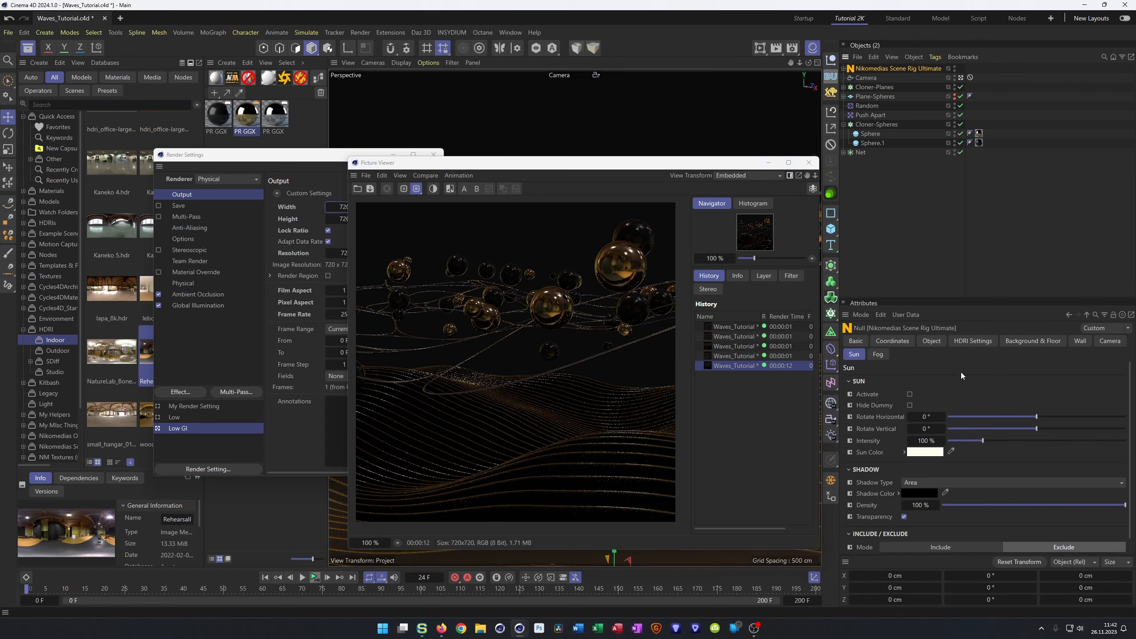
{"action": "left_click", "coordinate": [966, 345]}
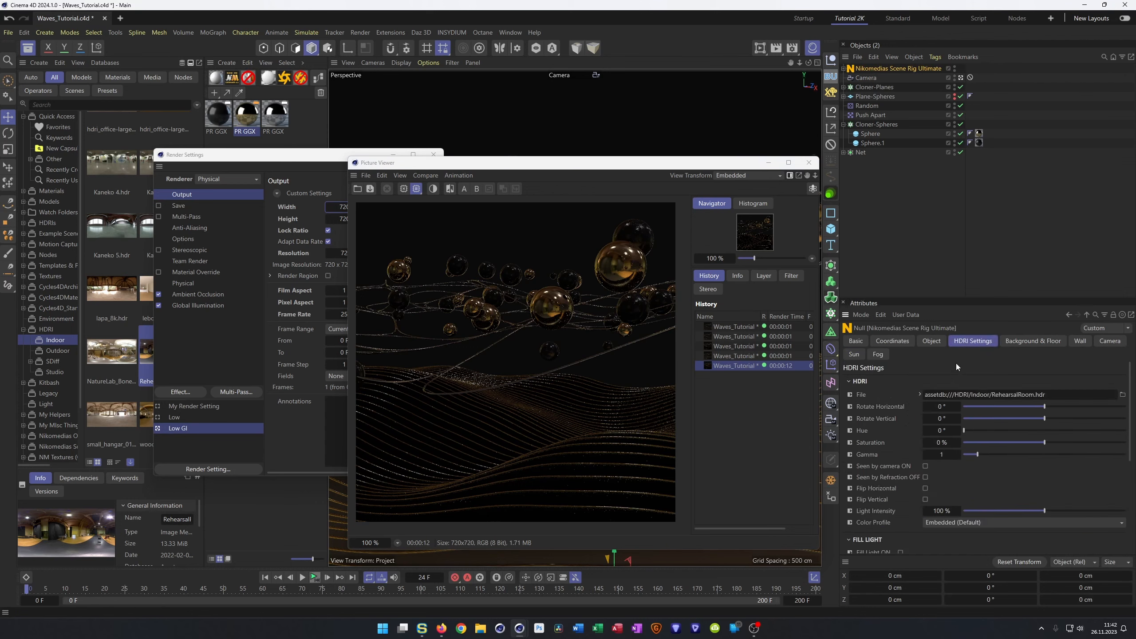
{"action": "left_click_drag", "start_coordinate": [698, 162], "coordinate": [635, 396]}
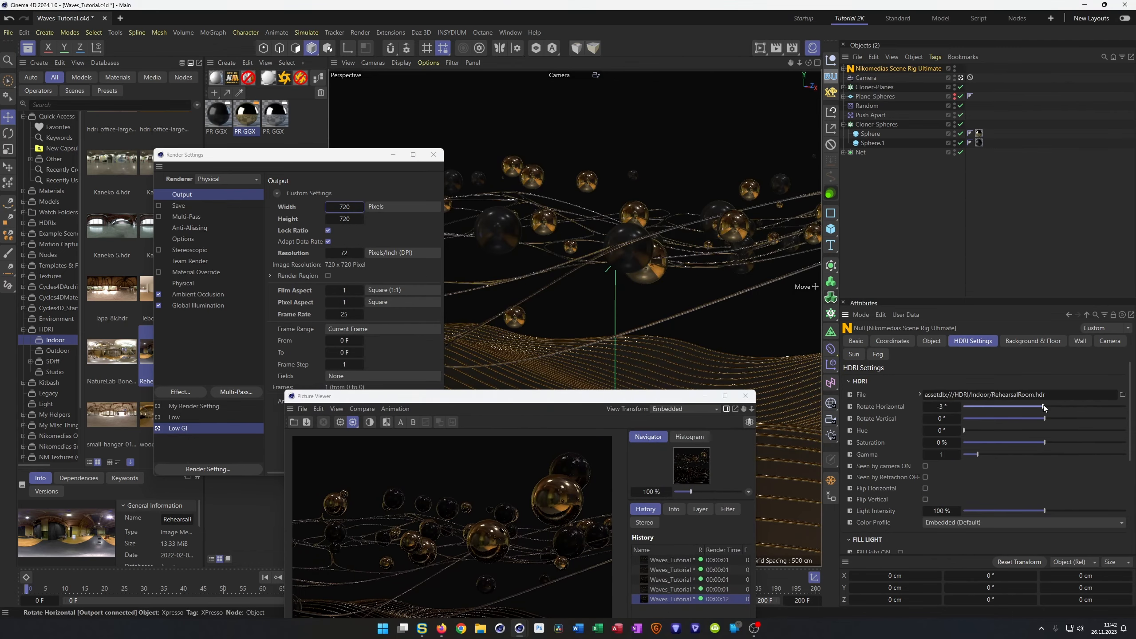
{"action": "left_click_drag", "start_coordinate": [1054, 406], "coordinate": [1064, 405]}
{"action": "left_click_drag", "start_coordinate": [664, 403], "coordinate": [972, 263]}
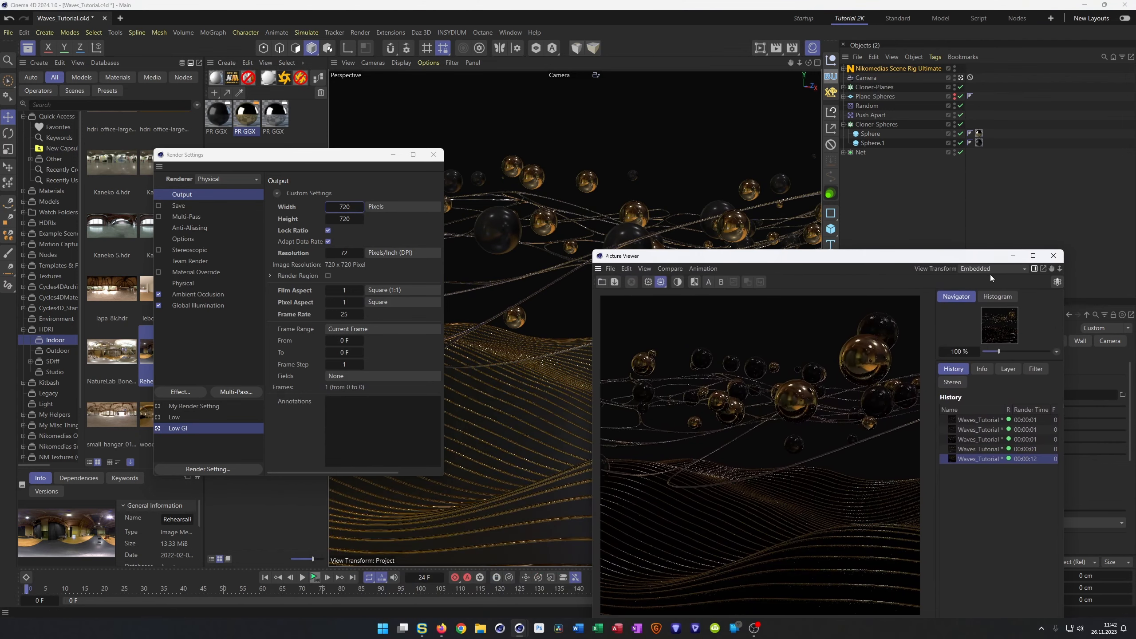
{"action": "left_click", "coordinate": [1054, 256]}
- Turn on the Interactive Render Region, widen it across the viewport and set the HDRI's horizontal rotation to 129°
{"action": "left_click", "coordinate": [760, 48]}
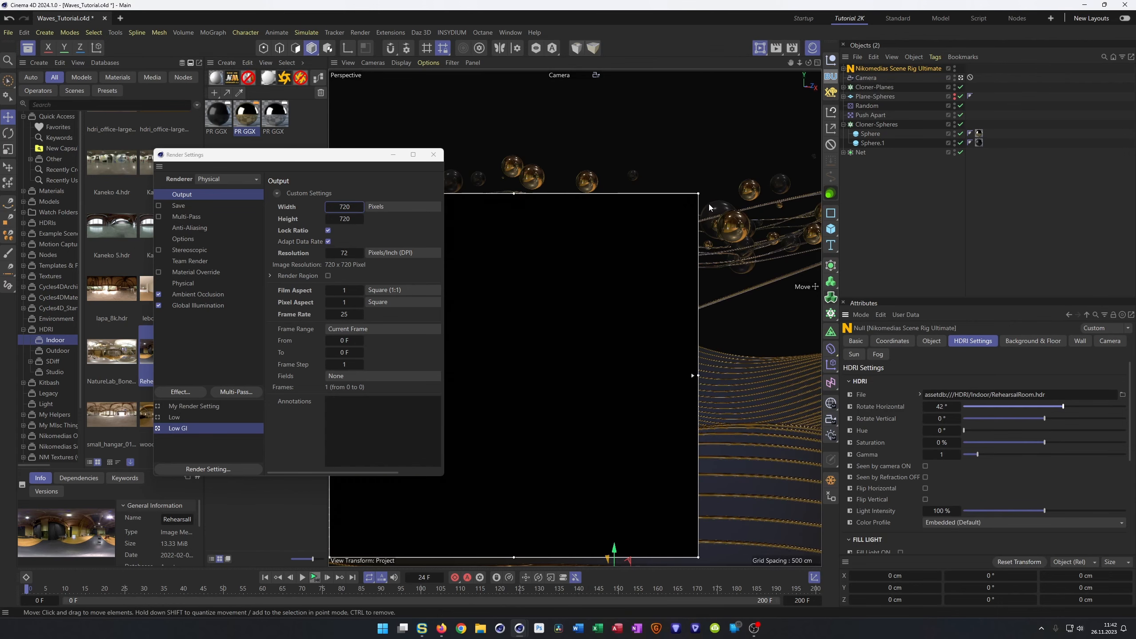
{"action": "left_click_drag", "start_coordinate": [705, 376], "coordinate": [800, 378]}
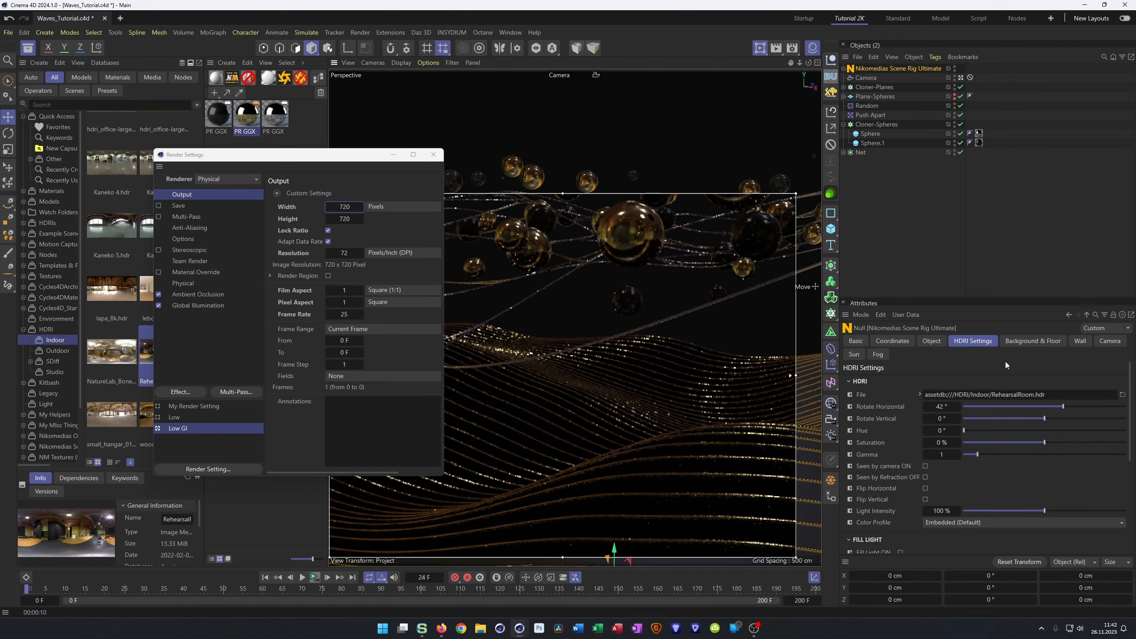
{"action": "left_click_drag", "start_coordinate": [1065, 408], "coordinate": [1102, 409]}
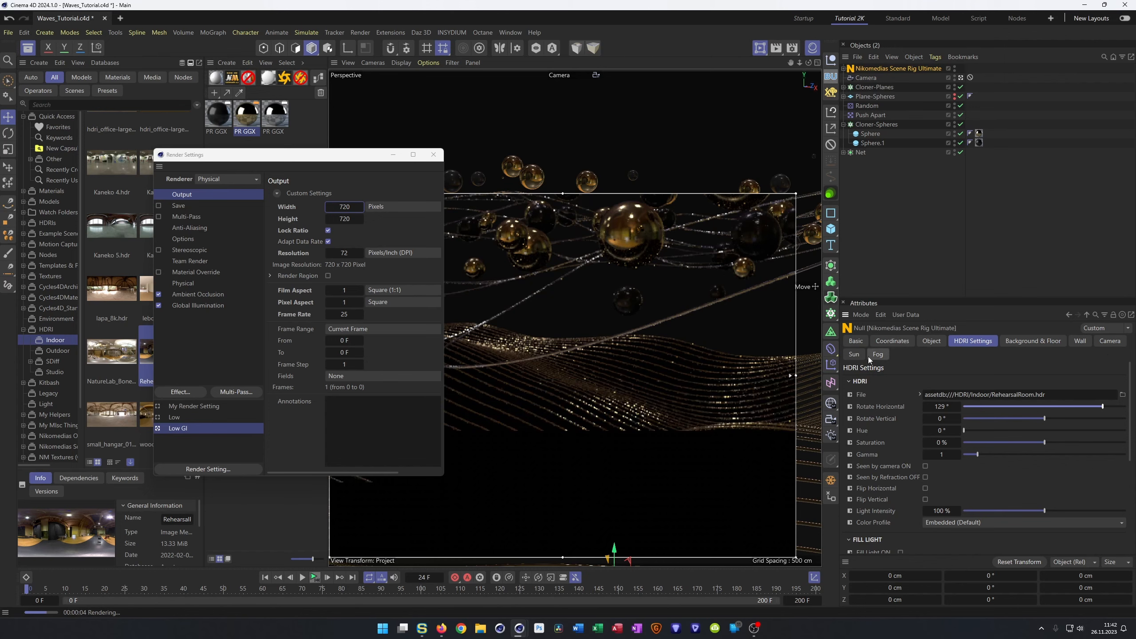
- Try activating the scene rig's Sun and deactivate it again
{"action": "left_click", "coordinate": [855, 354]}
{"action": "left_click", "coordinate": [910, 393]}
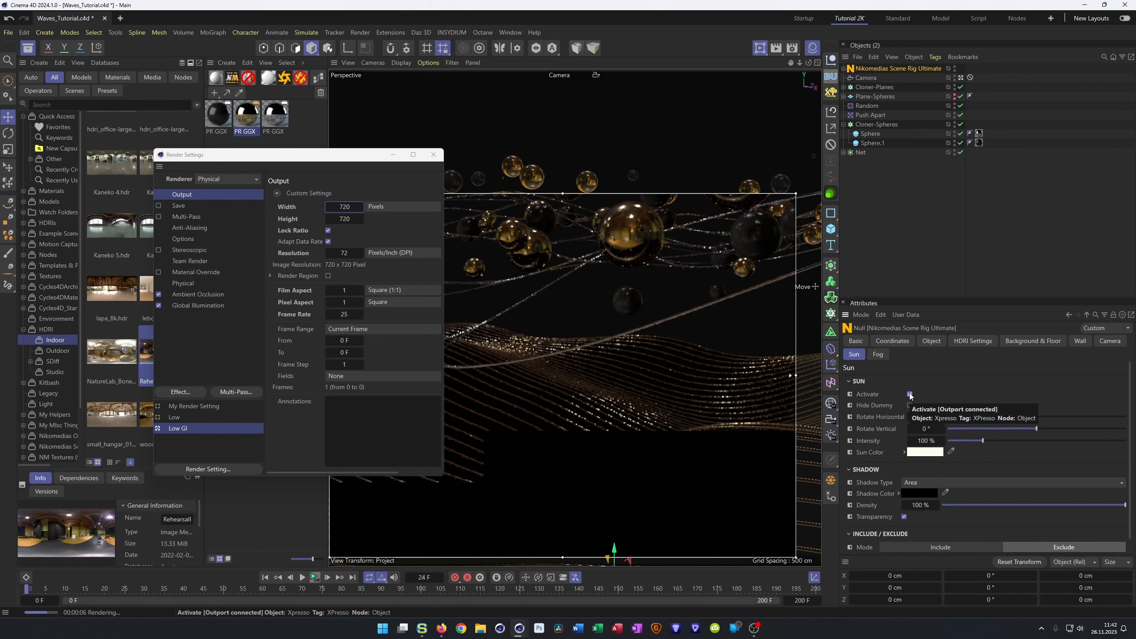
{"action": "left_click", "coordinate": [910, 394]}
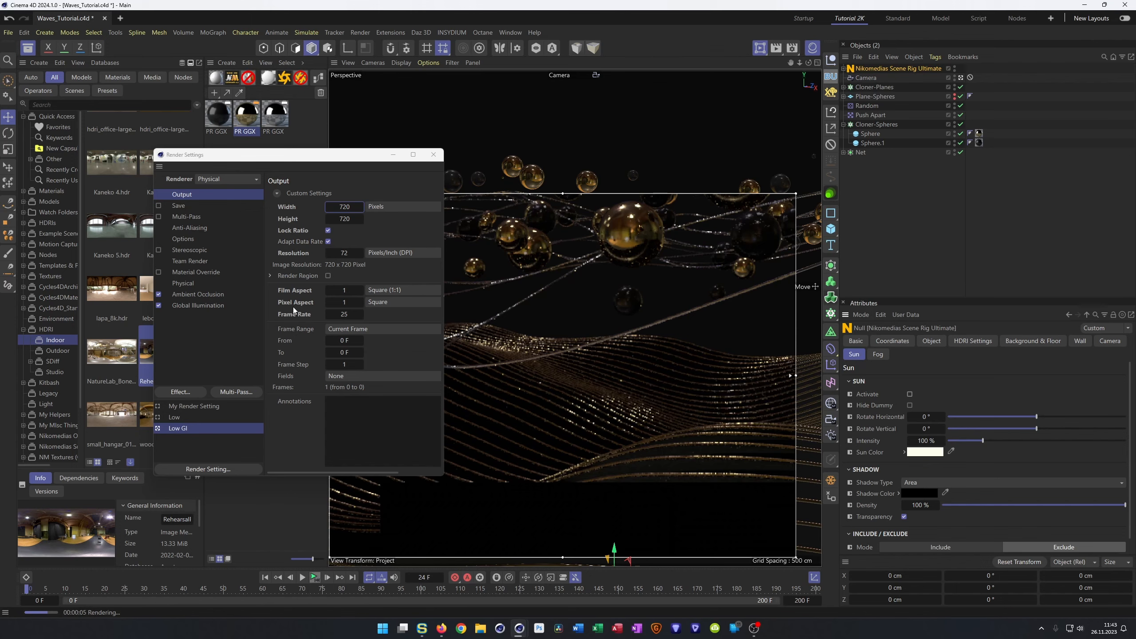
- Review the Low GI setting's Global Illumination and Physical options and close the render settings
{"action": "left_click", "coordinate": [186, 306]}
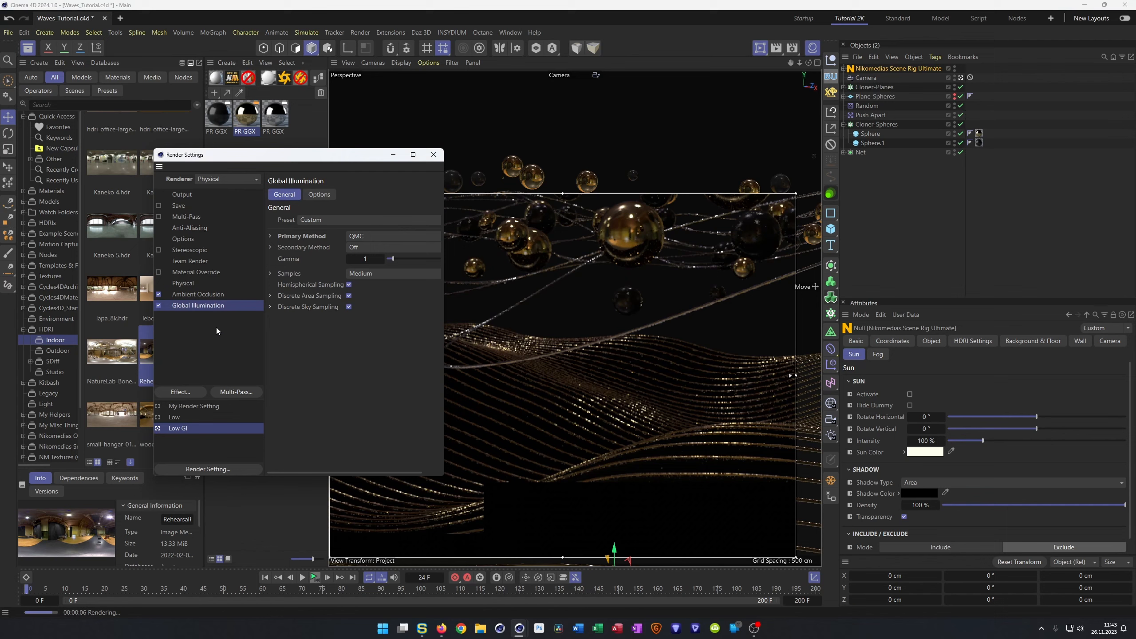
{"action": "left_click", "coordinate": [183, 283]}
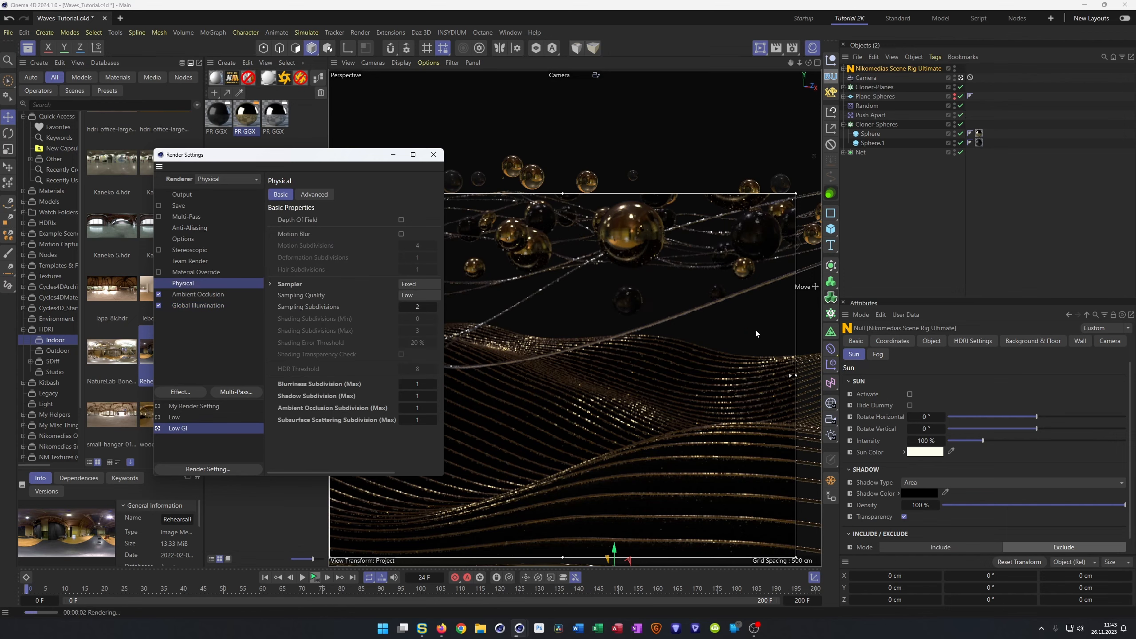
{"action": "left_click", "coordinate": [434, 155]}
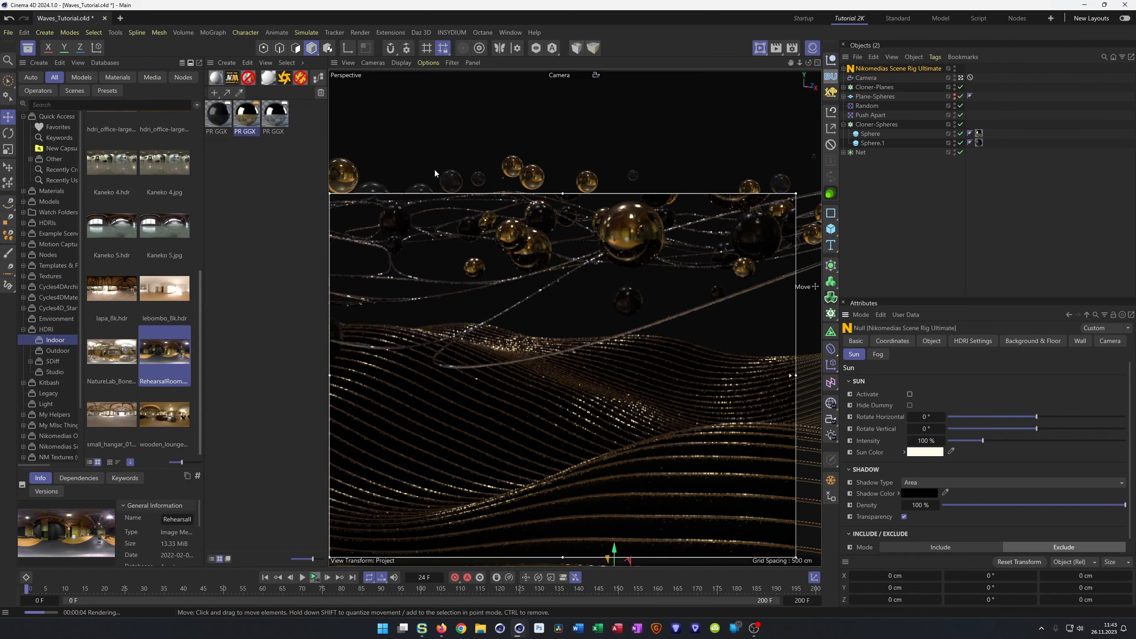
- Replace the scene rig's HDRI file with NatureLab_Bones8k_Ref.hdr from the Indoor HDRI assets
{"action": "left_click", "coordinate": [973, 341]}
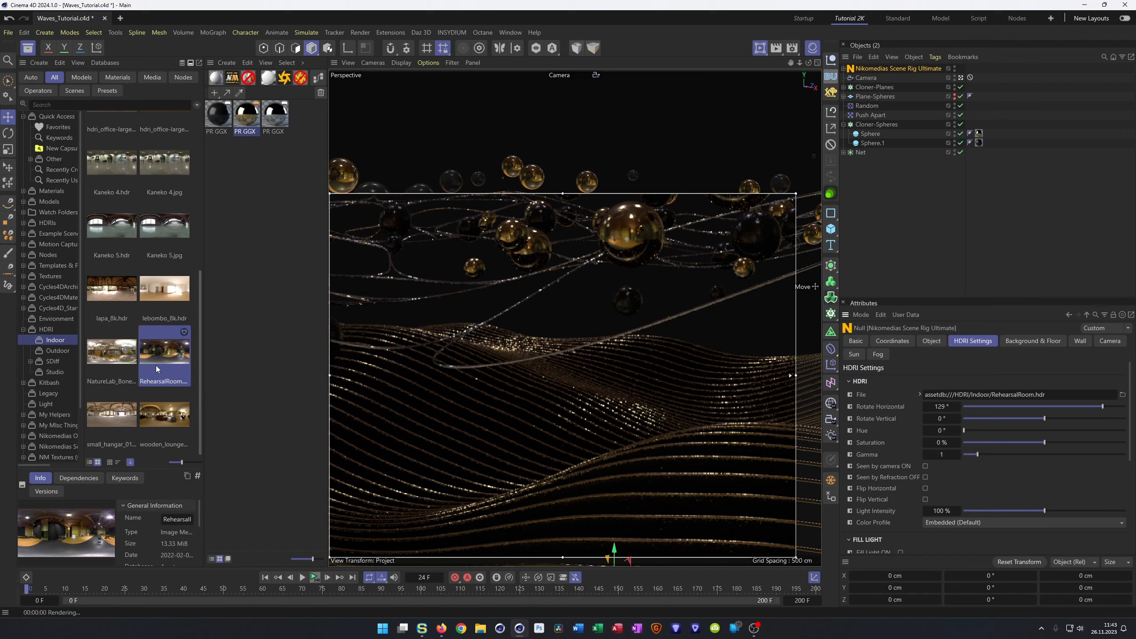
{"action": "left_click_drag", "start_coordinate": [117, 345], "coordinate": [419, 350]}
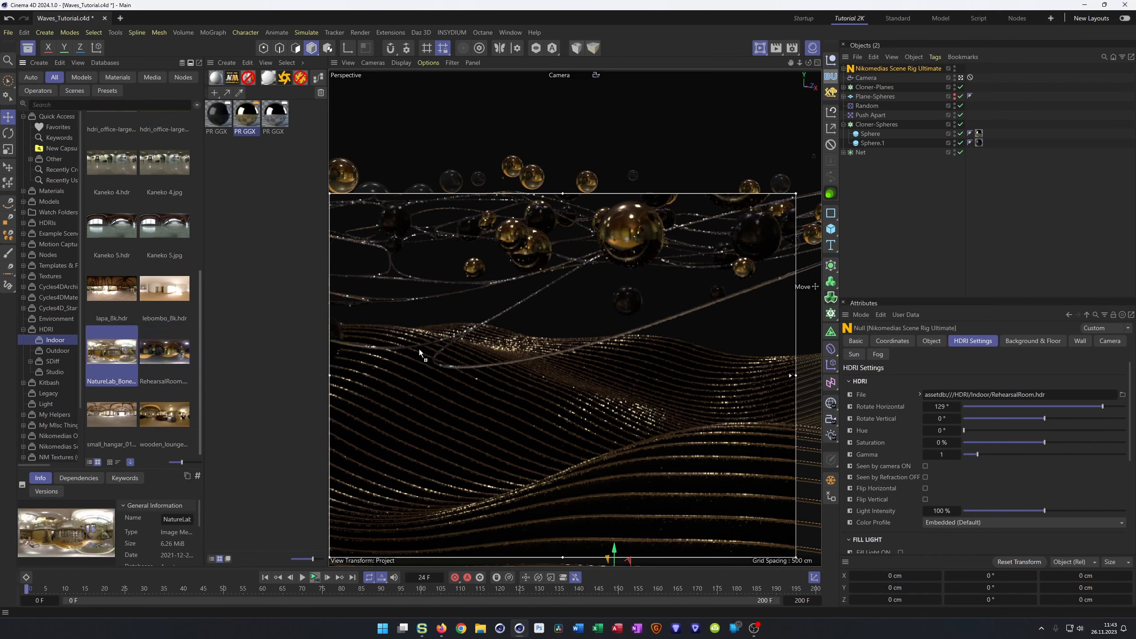
{"action": "left_click_drag", "start_coordinate": [997, 368], "coordinate": [999, 395]}
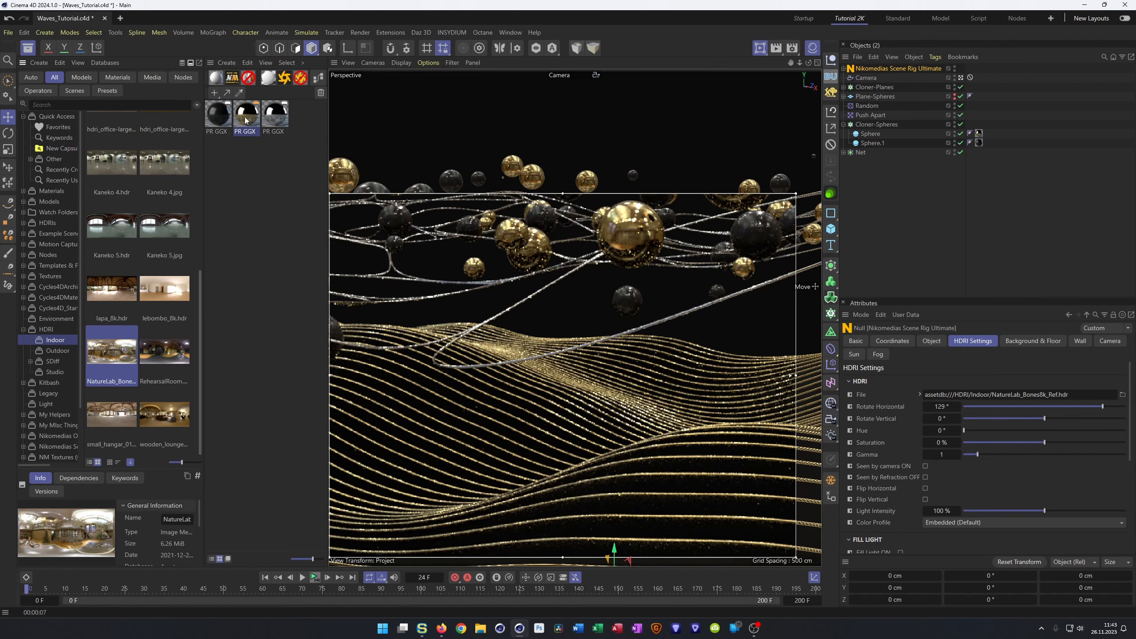
- Apply the gold material to the Sweep inside the Net group and turn off the Interactive Render Region
{"action": "left_click", "coordinate": [844, 152]}
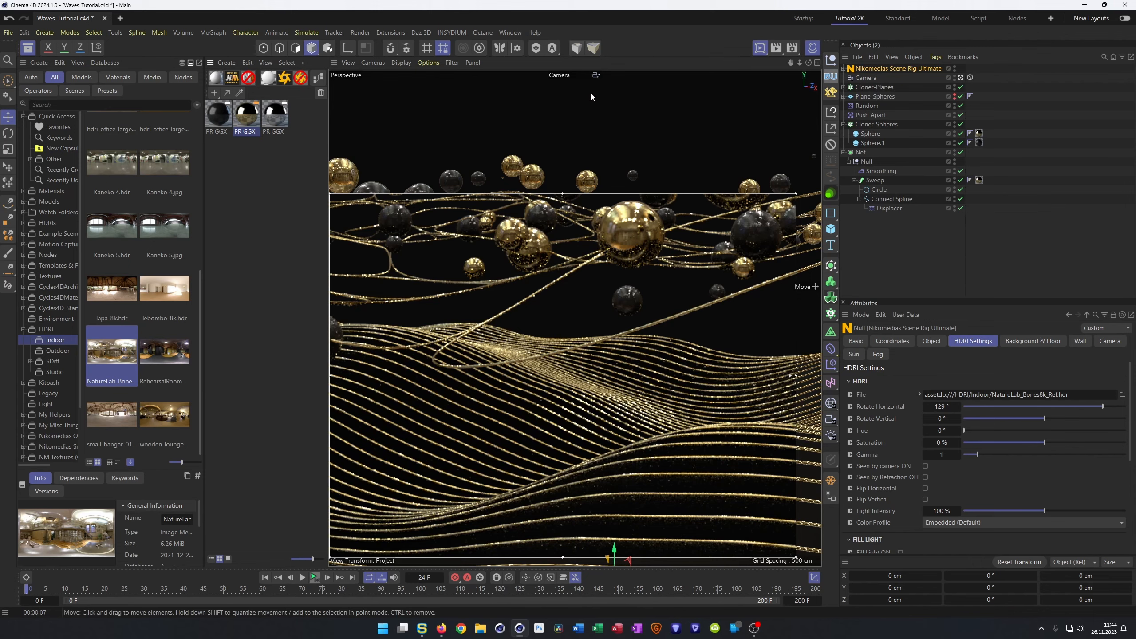
{"action": "left_click", "coordinate": [760, 49]}
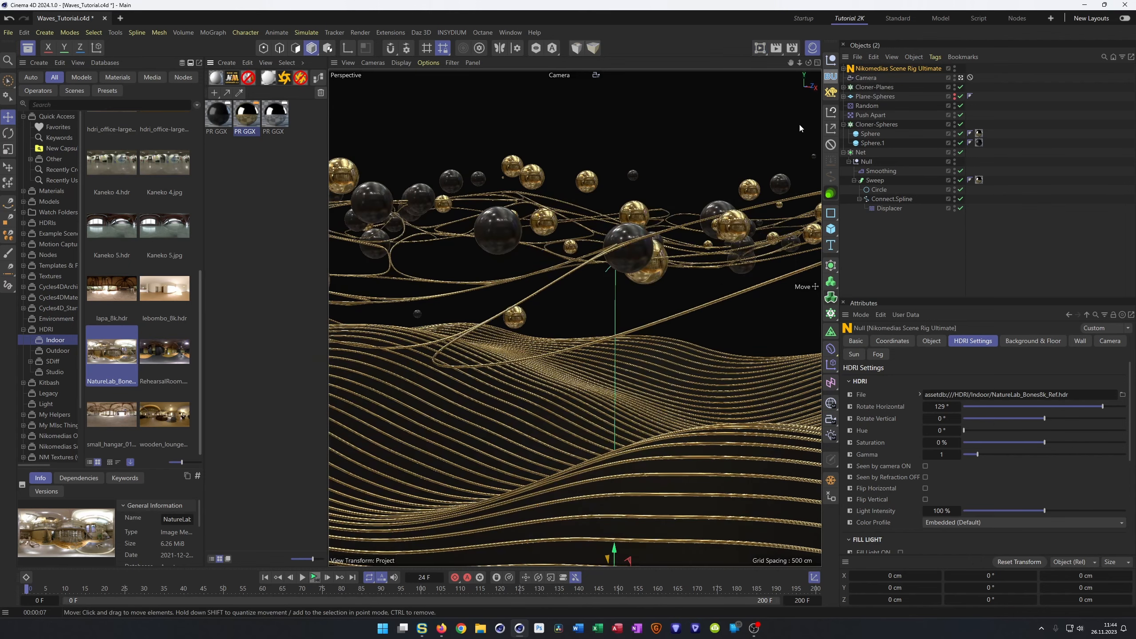
- Pick the Camera's focus distance on the waves in the viewport and set its F-Stop to 0.5
{"action": "left_click", "coordinate": [873, 78]}
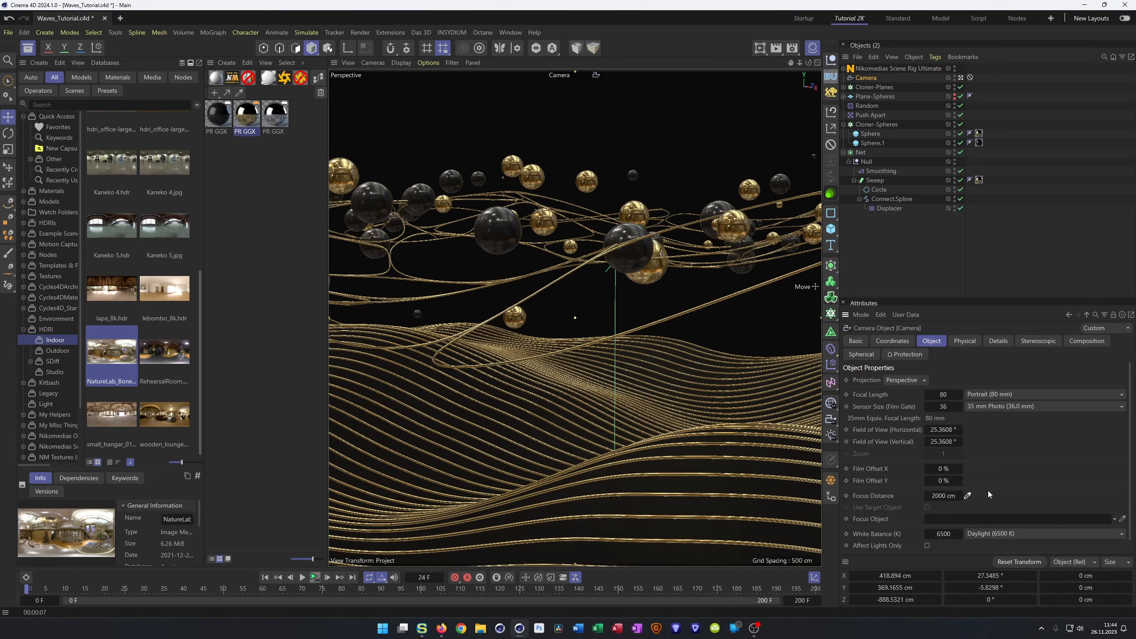
{"action": "left_click", "coordinate": [547, 452]}
{"action": "left_click", "coordinate": [966, 342]}
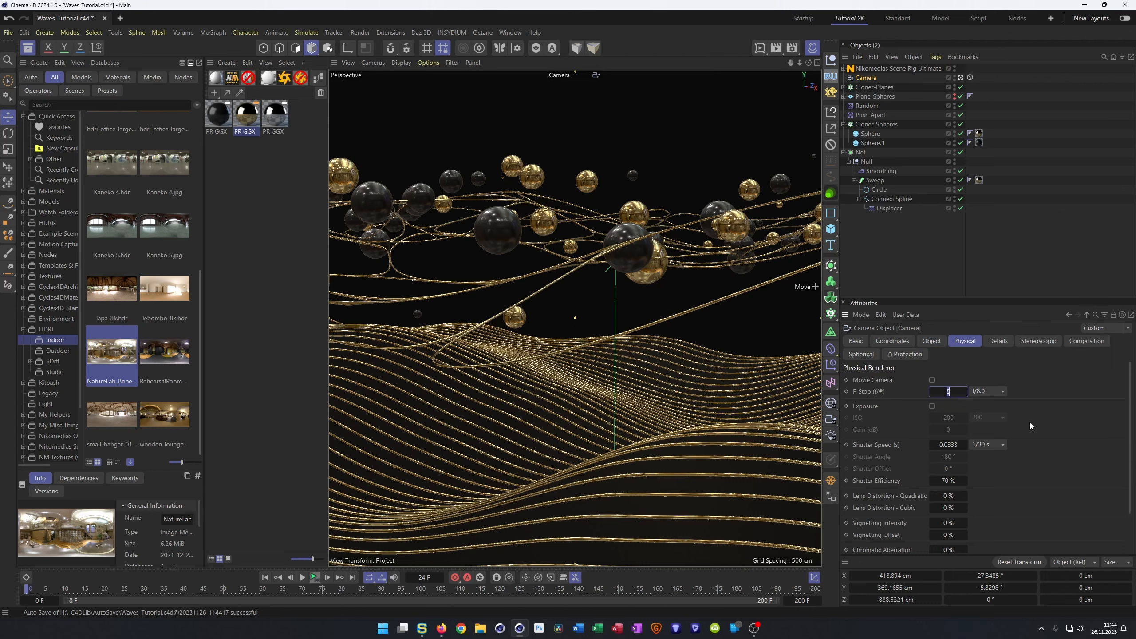
{"action": "type", "text": ".5"}
{"action": "key", "text": "Return"}
- Enable the Depth of Field effect for the viewport display
{"action": "left_click", "coordinate": [401, 63]}
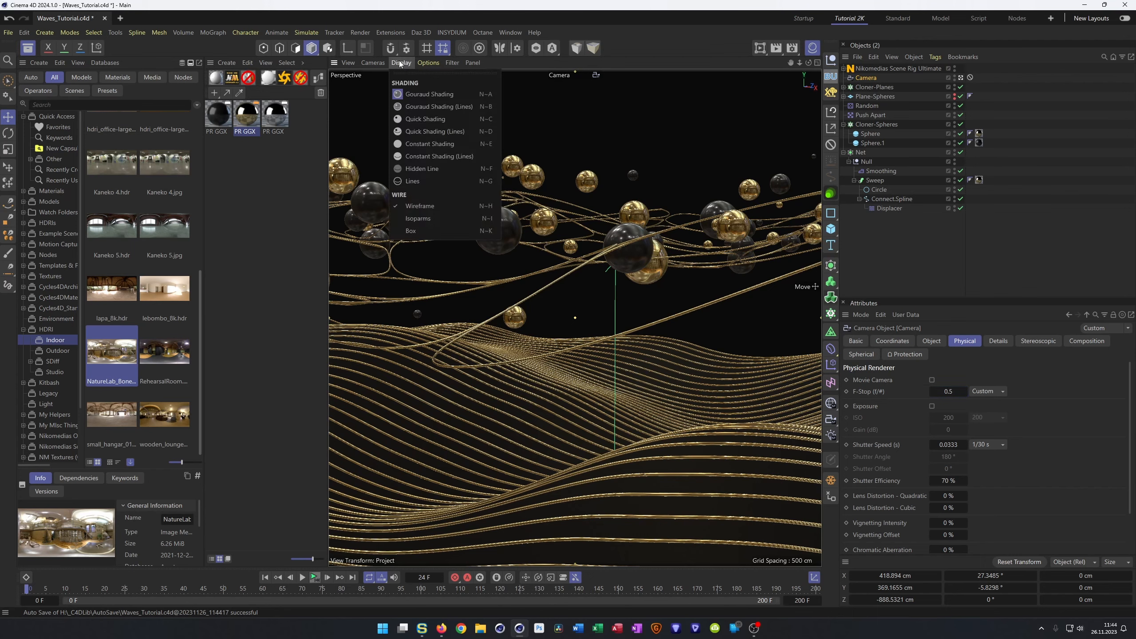
{"action": "mouse_move", "coordinate": [428, 64]}
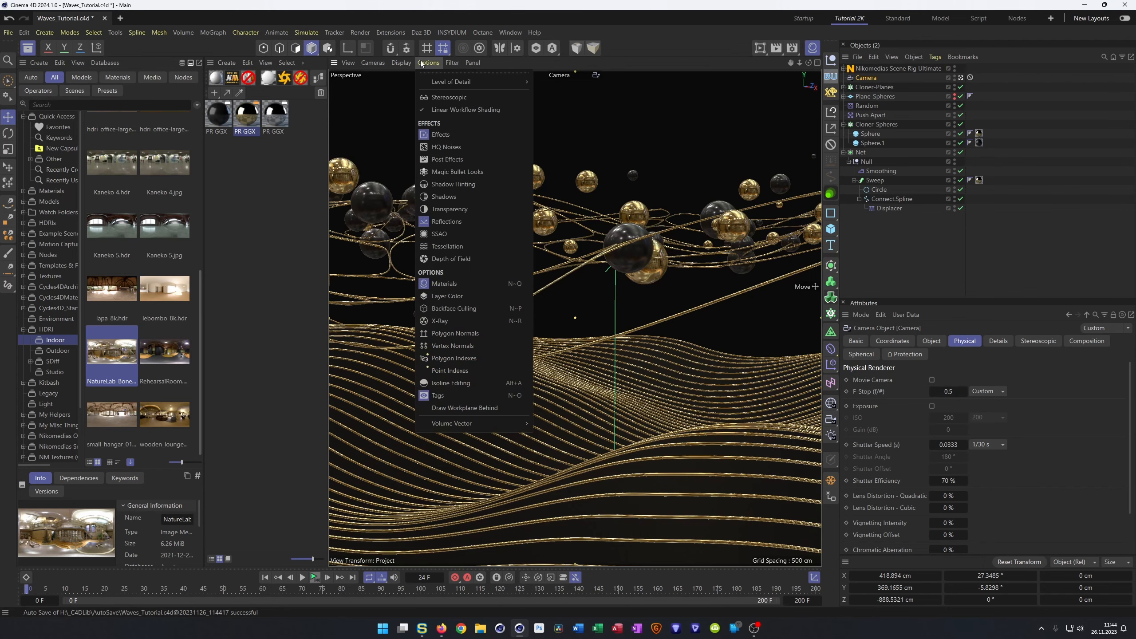
{"action": "left_click", "coordinate": [463, 259]}
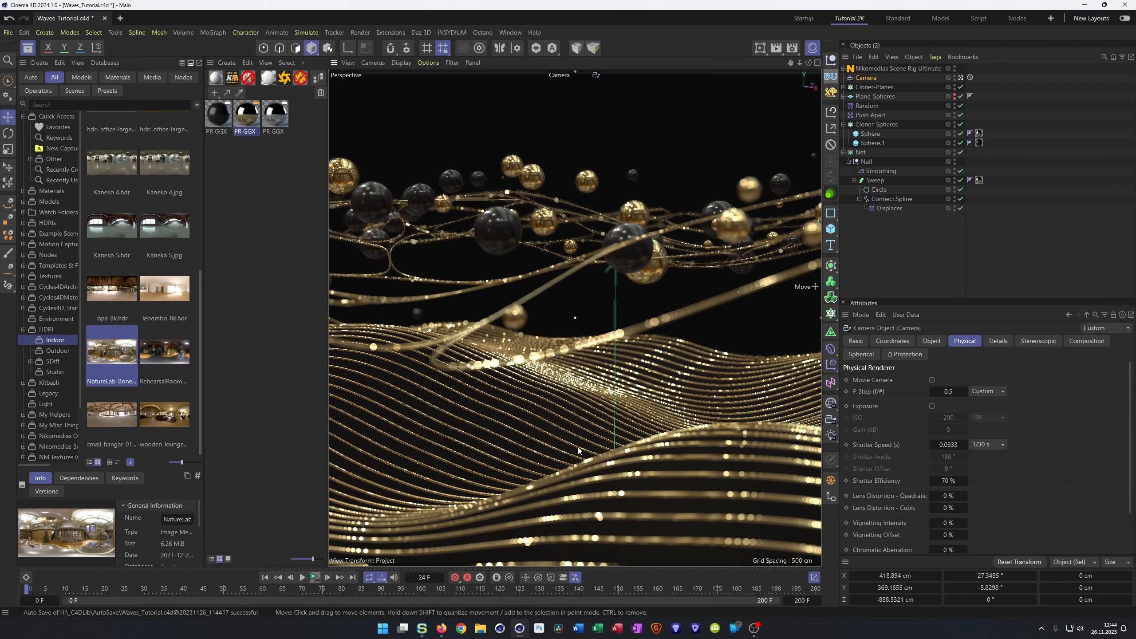
- Enable Depth Of Field in the Low GI setting's Physical options and render the frame in the Picture Viewer
{"action": "left_click", "coordinate": [793, 47]}
{"action": "left_click_drag", "start_coordinate": [845, 44], "coordinate": [292, 149]}
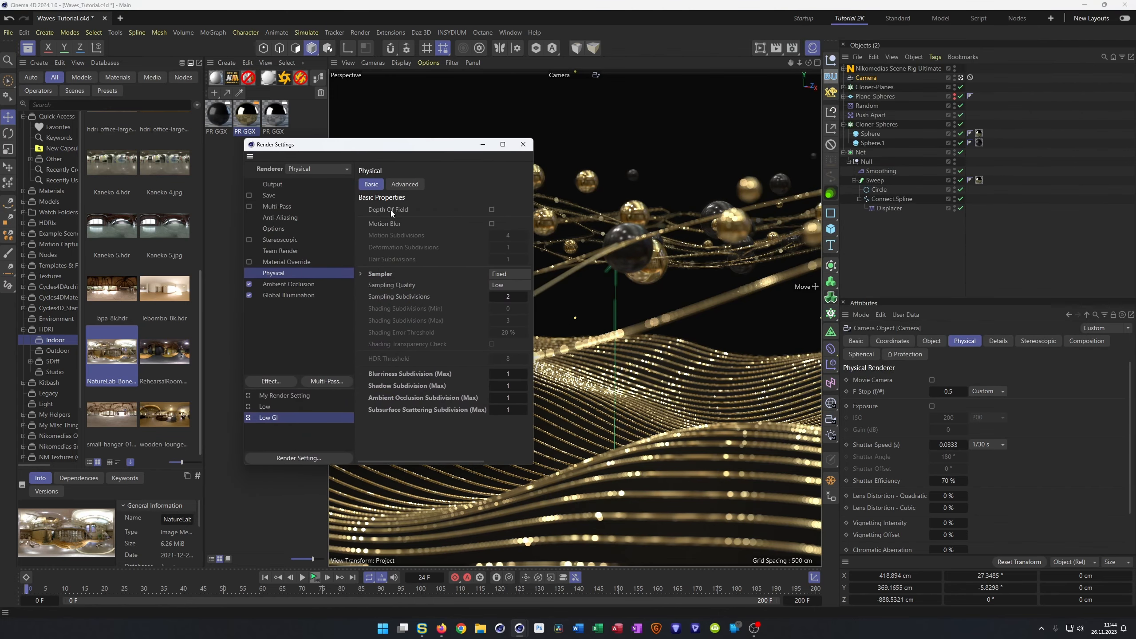
{"action": "left_click", "coordinate": [493, 210]}
{"action": "left_click_drag", "start_coordinate": [411, 151], "coordinate": [186, 197]}
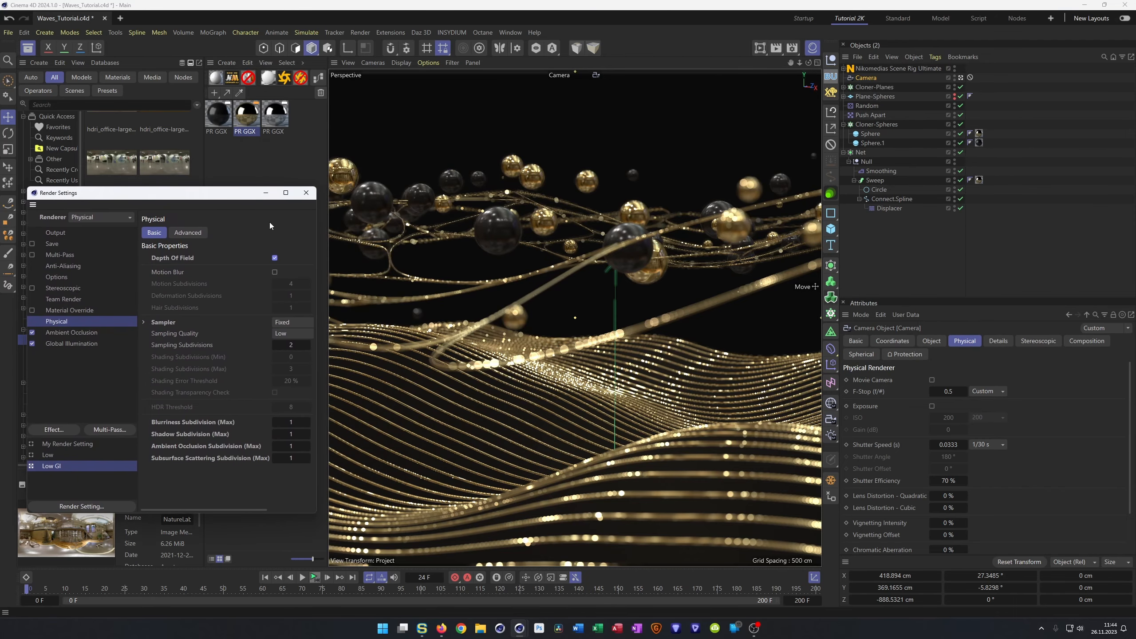
{"action": "key", "text": "shift+r"}
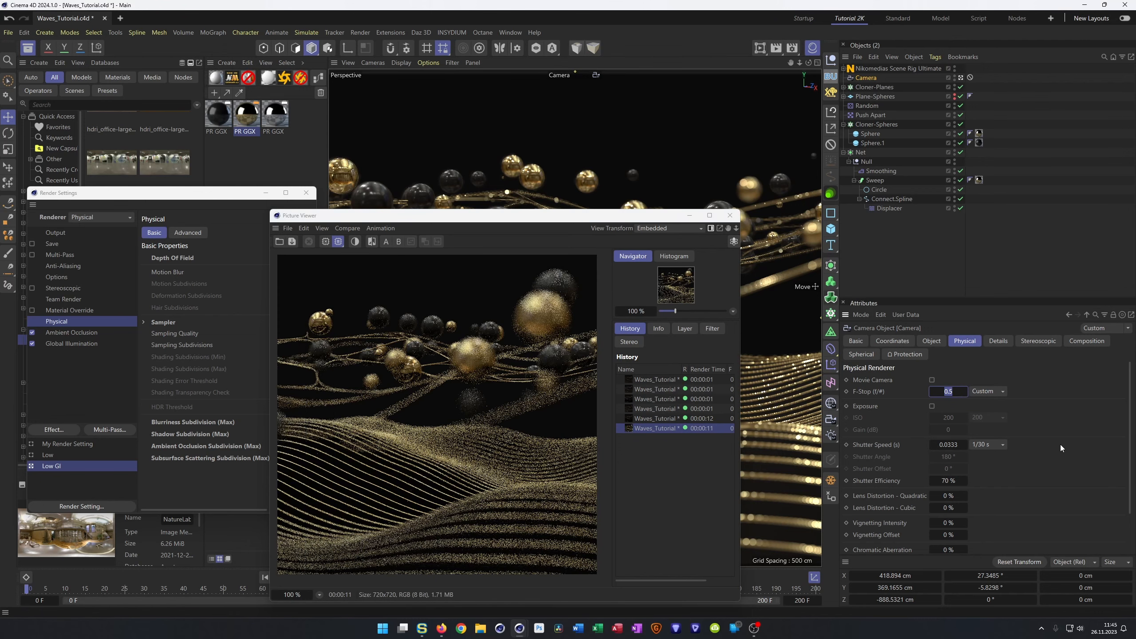
- Set the Camera's F-Stop to 1 and render another test frame
{"action": "type", "text": "1"}
{"action": "key", "text": "Return"}
{"action": "key", "text": "shift+r"}
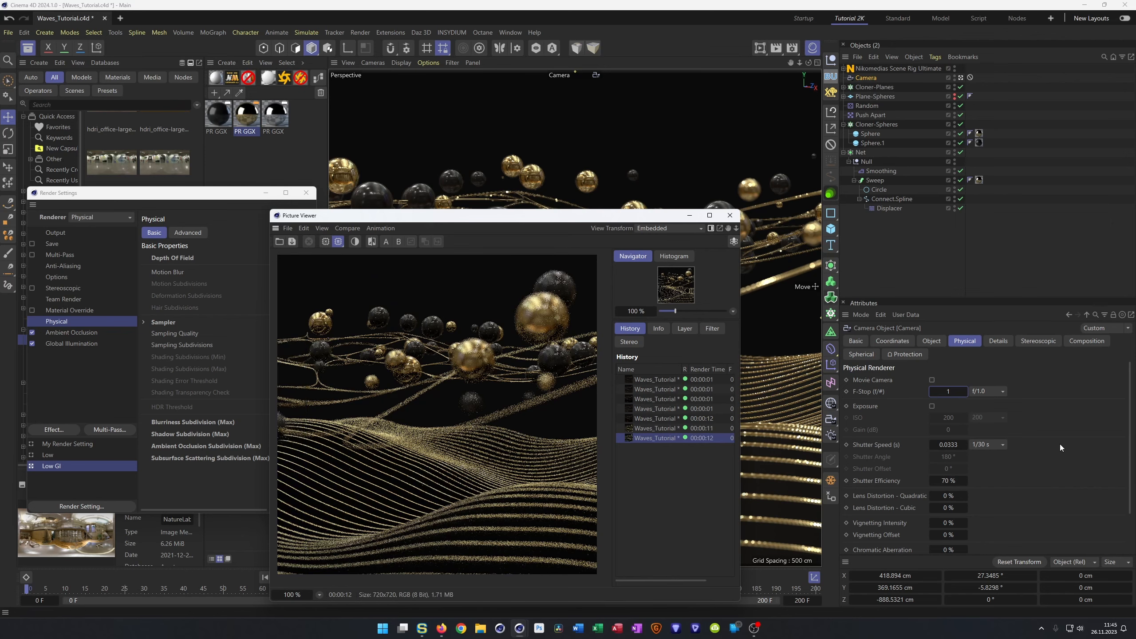
- Set the Camera's F-Stop to 1.5, render the frame again and close the Picture Viewer
{"action": "left_click", "coordinate": [953, 391]}
{"action": "type", "text": "1.5"}
{"action": "key", "text": "Return"}
{"action": "double_click", "coordinate": [949, 392]}
{"action": "type", "text": "1.5"}
{"action": "key", "text": "Return"}
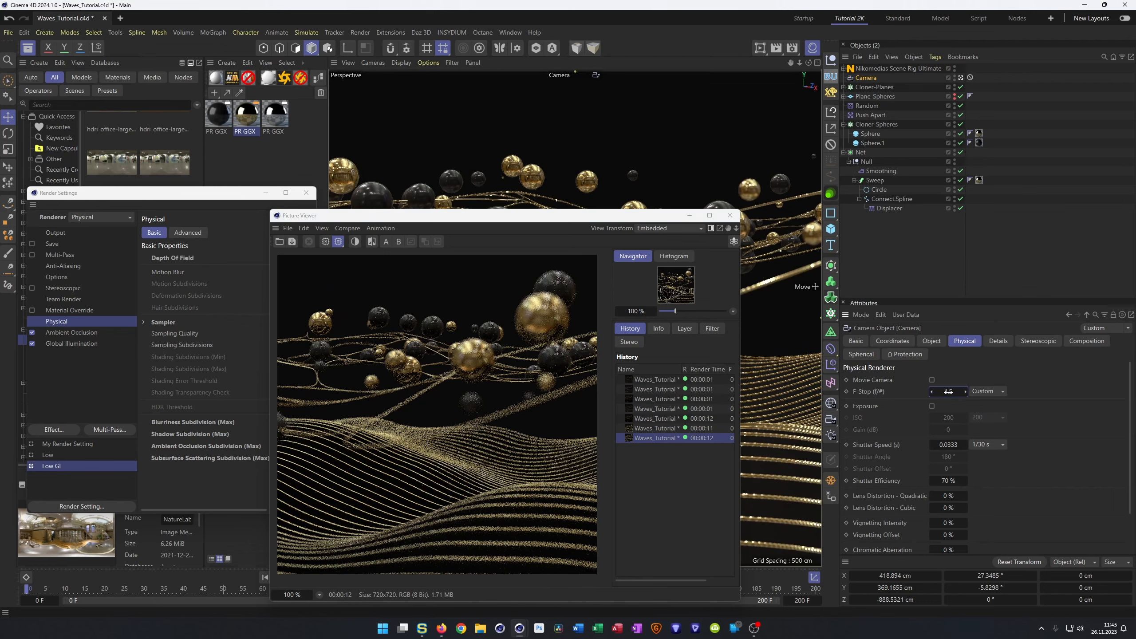
{"action": "key", "text": "shift+r"}
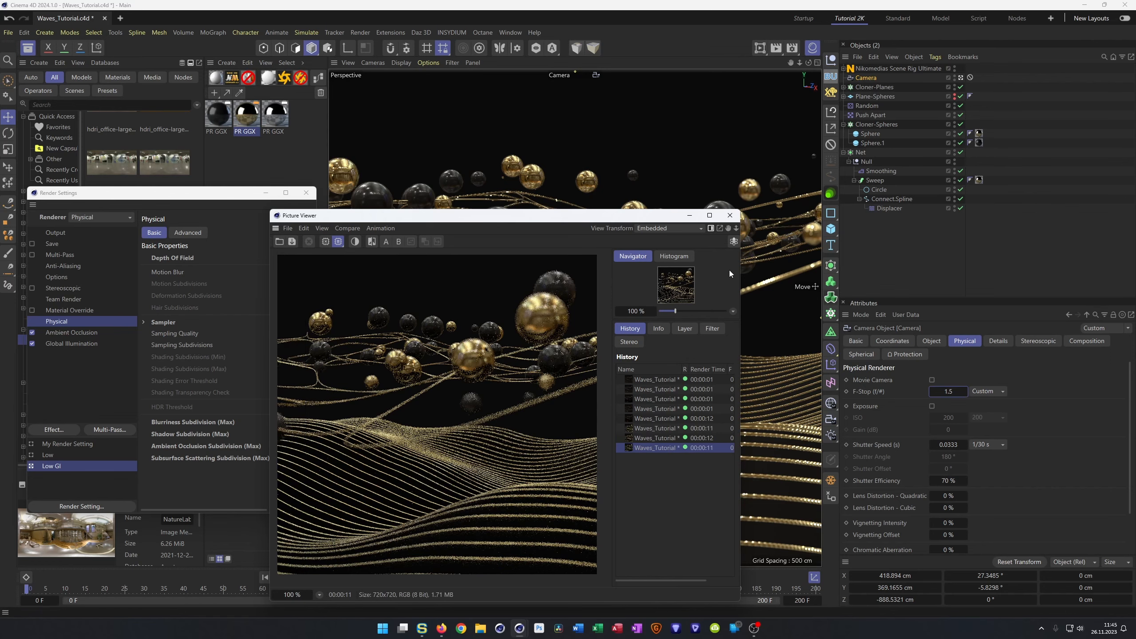
{"action": "left_click", "coordinate": [731, 216]}
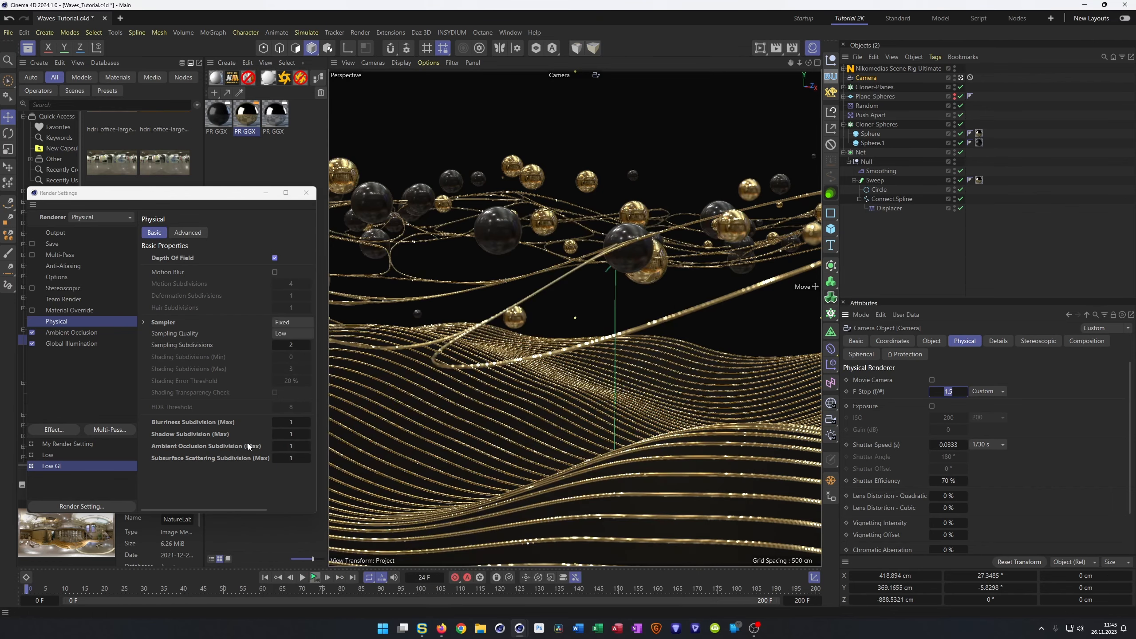
- Load the Mid GI render preset and make it the active render setting
{"action": "left_click_drag", "start_coordinate": [215, 194], "coordinate": [506, 143]}
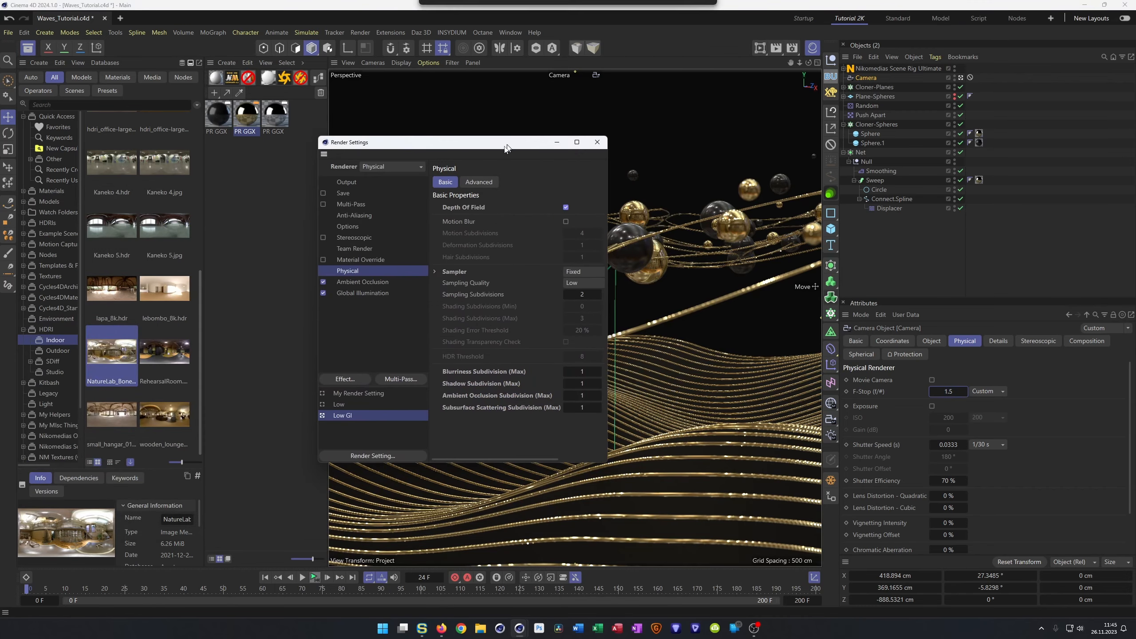
{"action": "right_click", "coordinate": [352, 432]}
{"action": "mouse_move", "coordinate": [457, 582]}
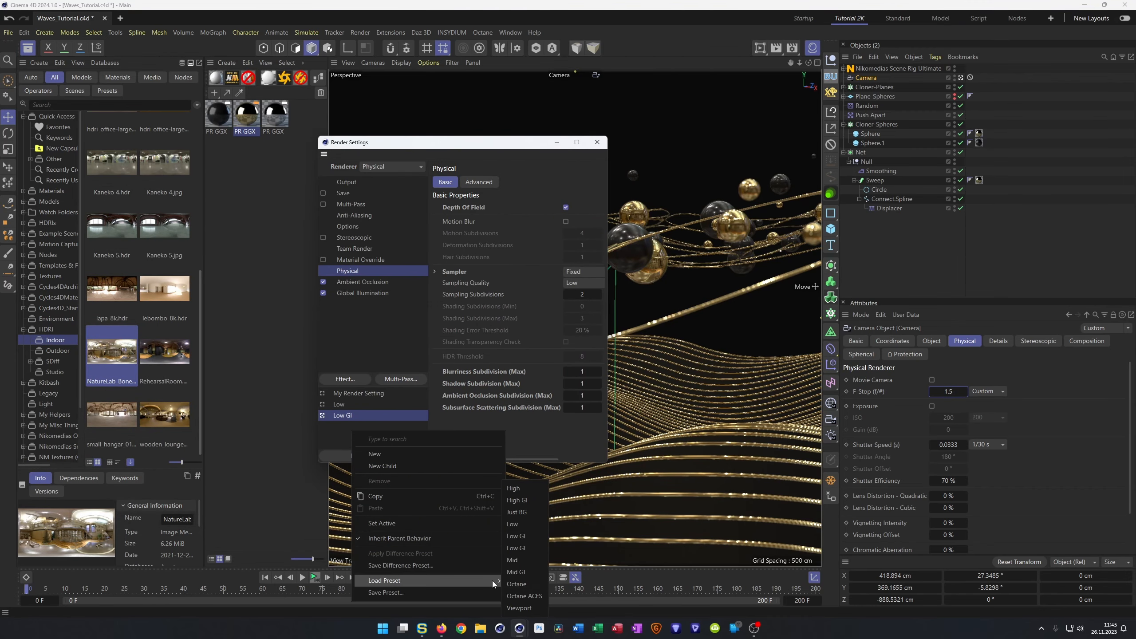
{"action": "left_click", "coordinate": [522, 573]}
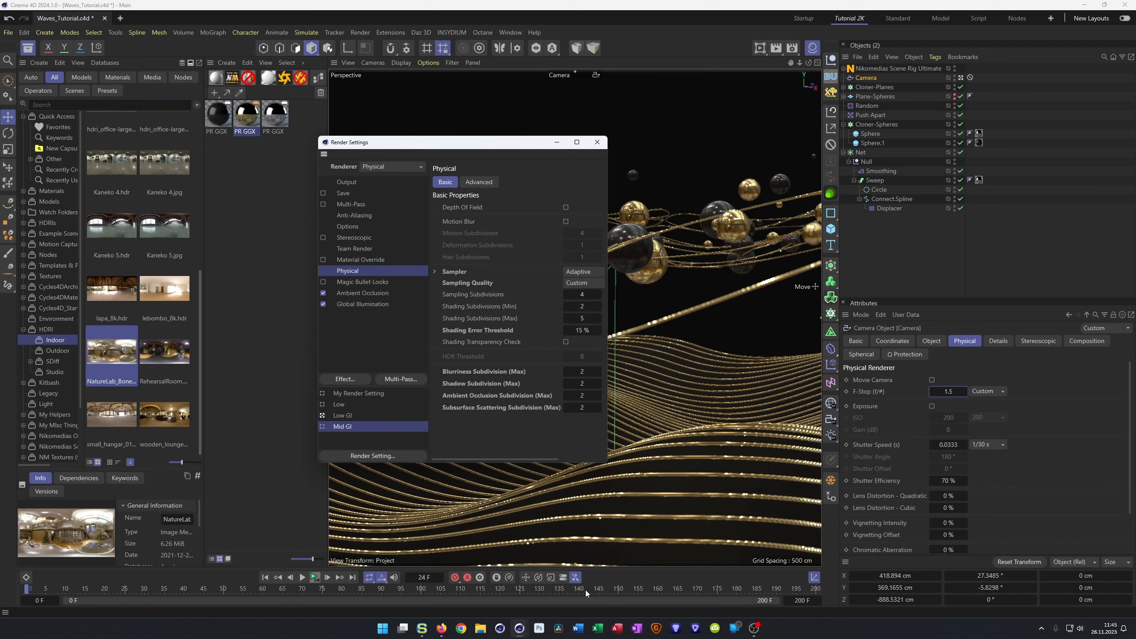
{"action": "left_click_drag", "start_coordinate": [315, 426], "coordinate": [318, 426]}
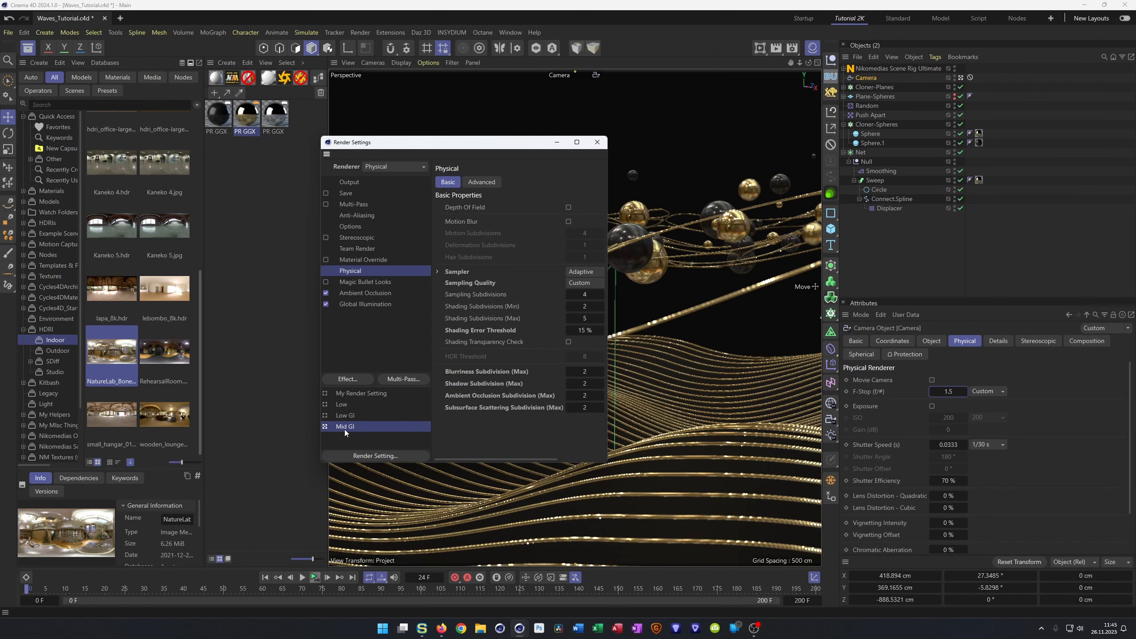
- Set the Mid GI output width to 720 pixels and remove the Magic Bullet Looks effect
{"action": "left_click", "coordinate": [350, 181]}
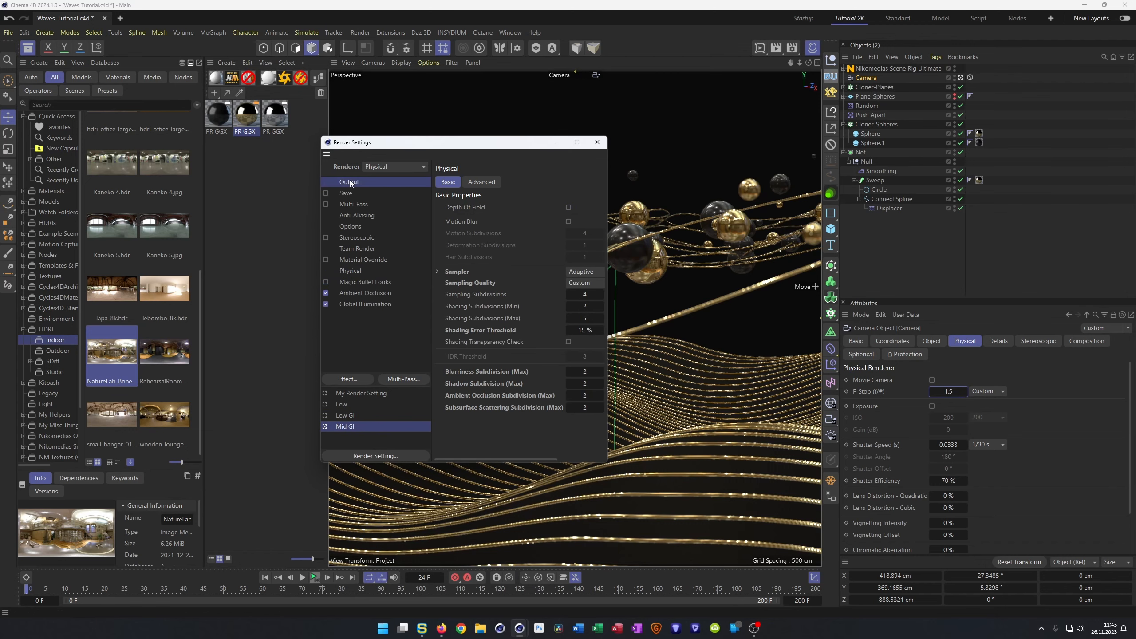
{"action": "type", "text": "720"}
{"action": "key", "text": "Return"}
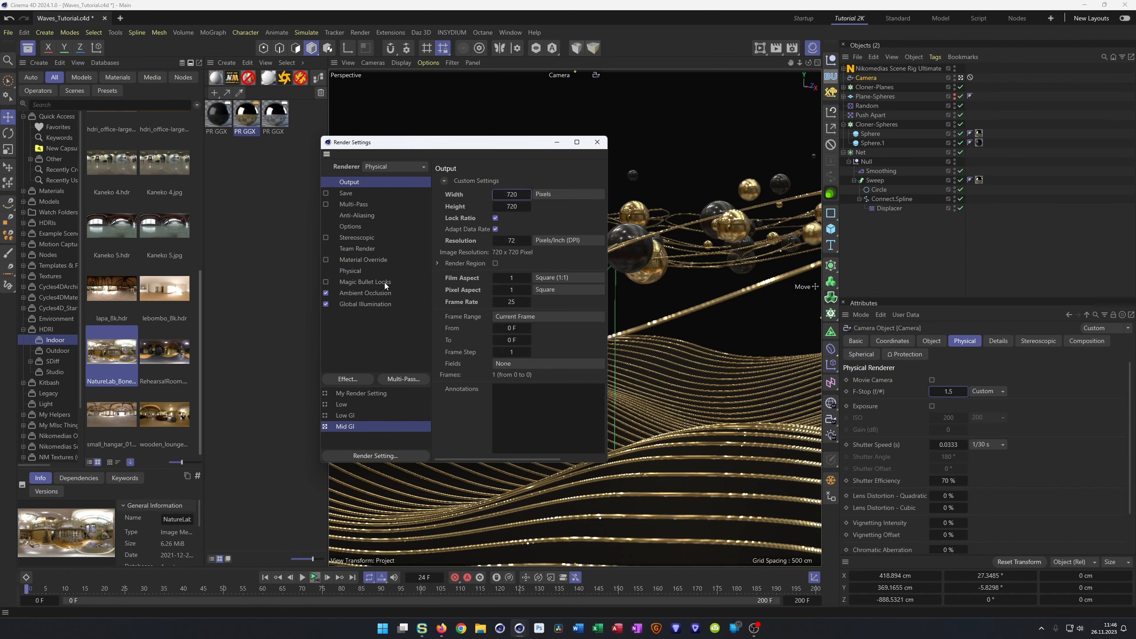
{"action": "left_click", "coordinate": [365, 281]}
{"action": "key", "text": "Delete"}
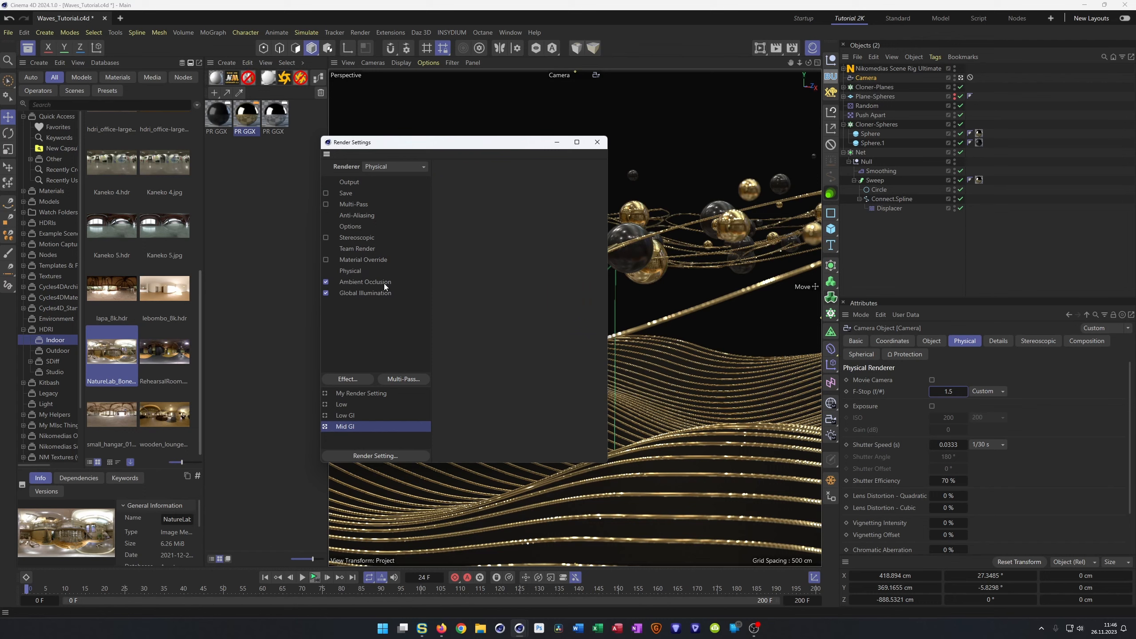
- Enable Depth Of Field in the Mid GI setting's Physical options and move the Render Settings window clear of the viewport
{"action": "left_click", "coordinate": [353, 272]}
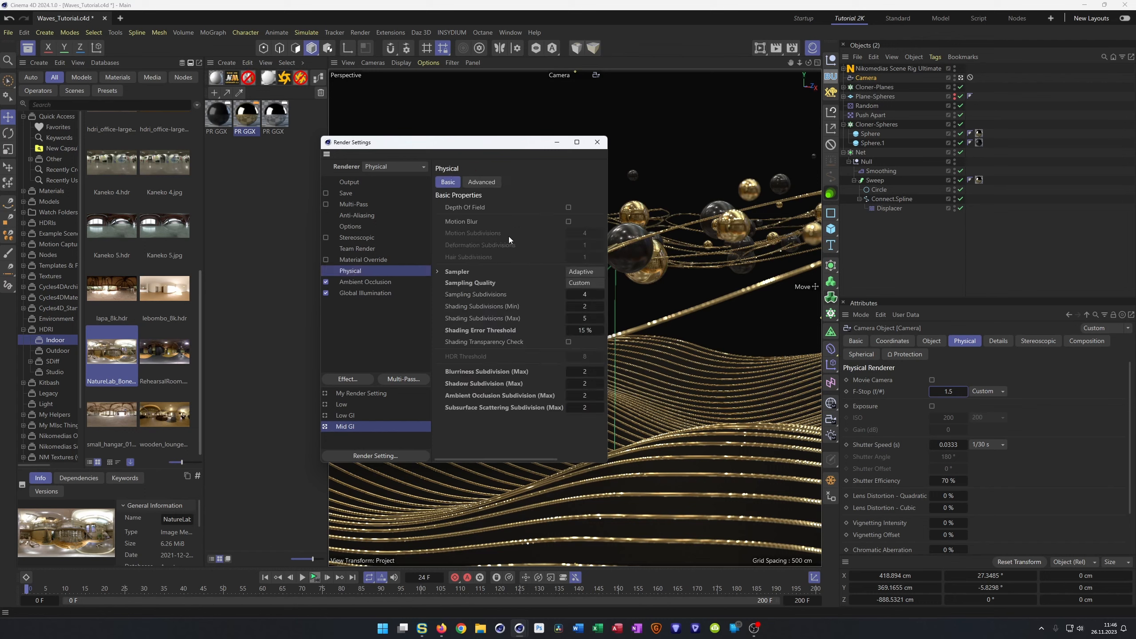
{"action": "left_click", "coordinate": [568, 207]}
{"action": "left_click_drag", "start_coordinate": [611, 241], "coordinate": [671, 241]}
{"action": "left_click_drag", "start_coordinate": [588, 144], "coordinate": [330, 139]}
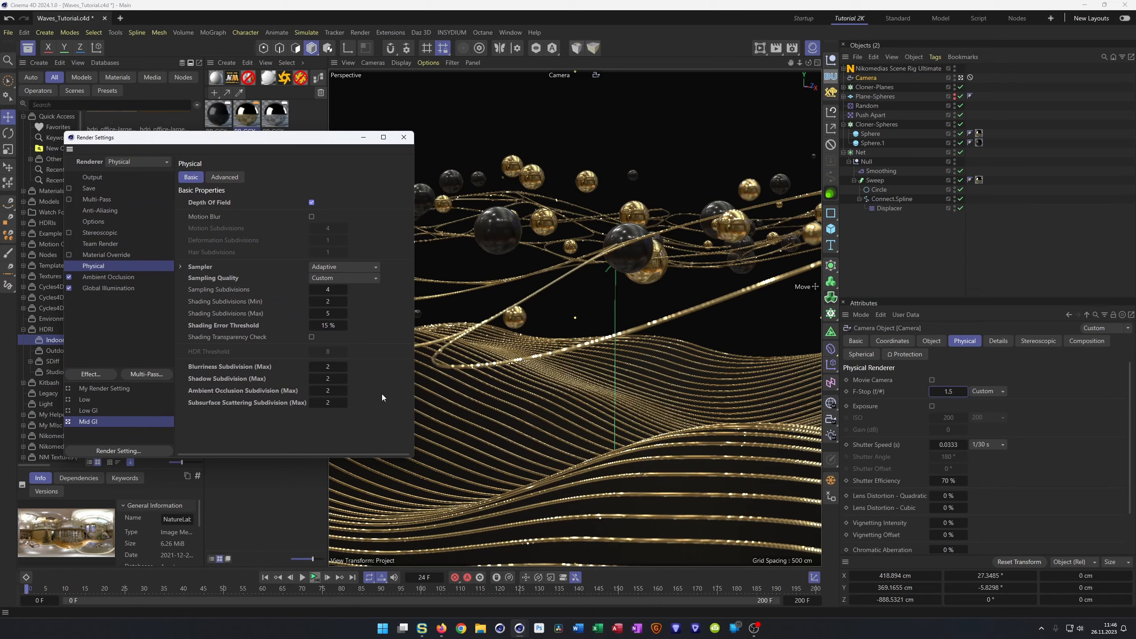
{"action": "key", "text": "shift+r"}
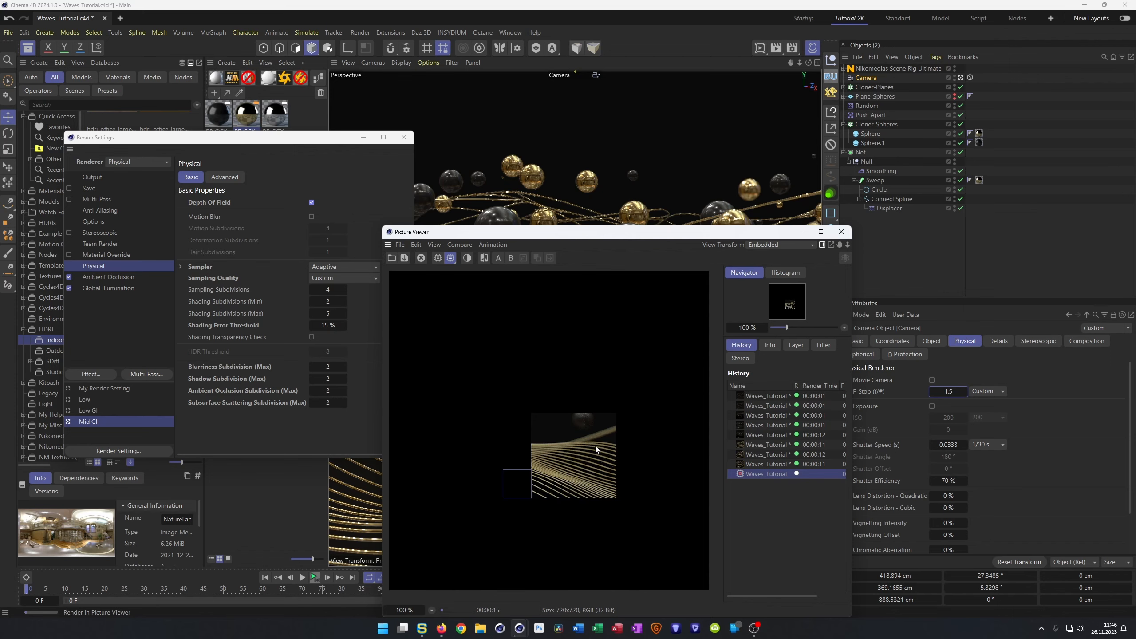
{"action": "left_click", "coordinate": [421, 258]}
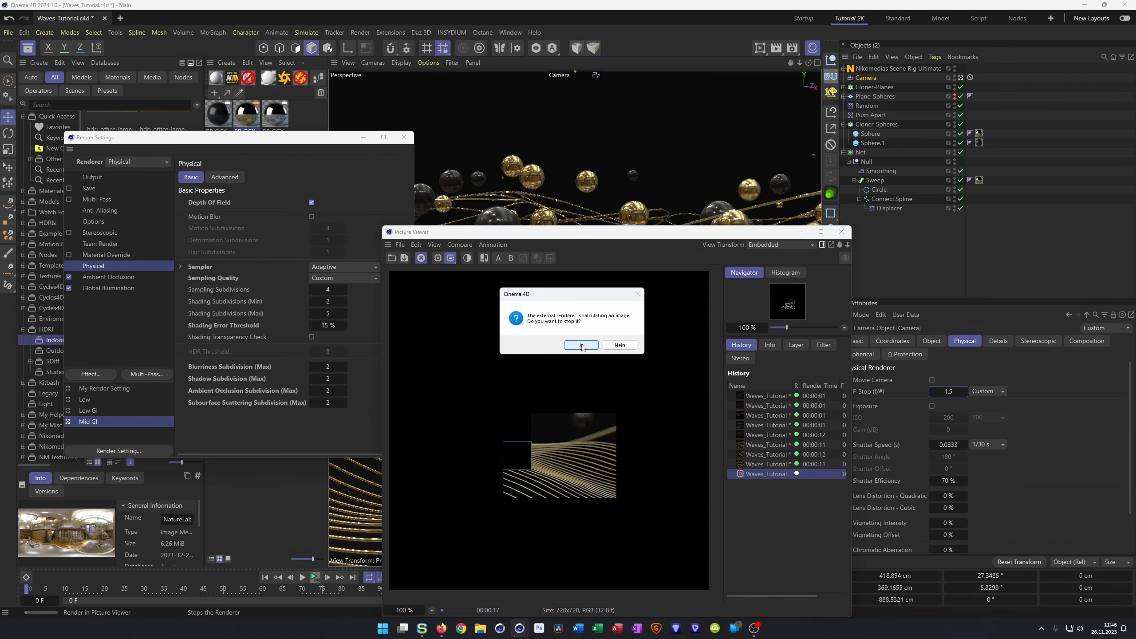
{"action": "left_click", "coordinate": [581, 348]}
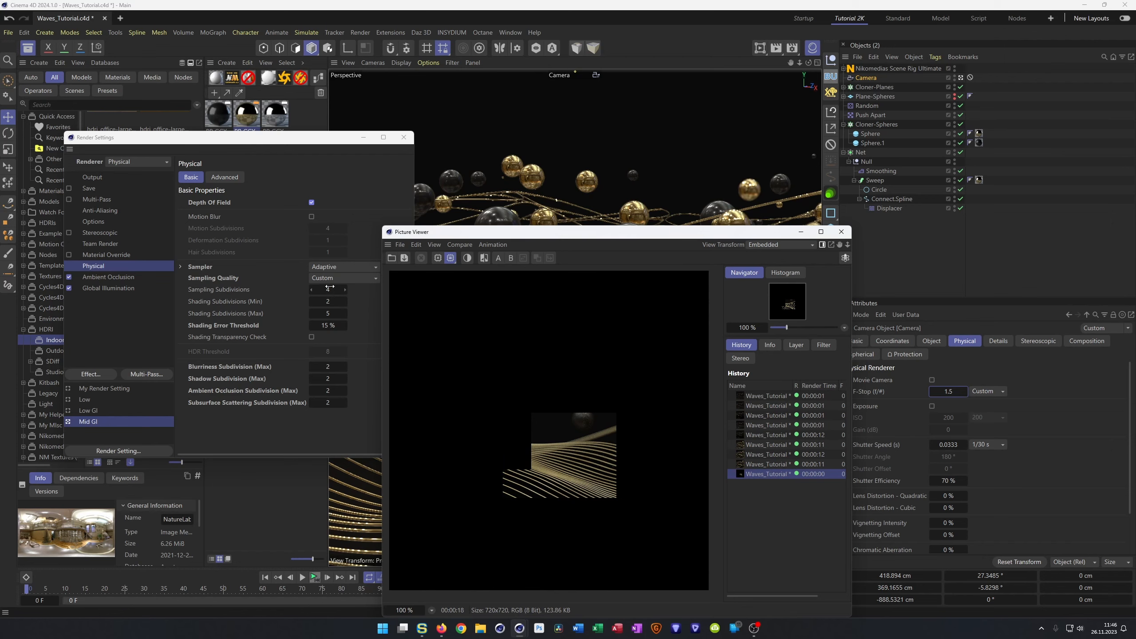
- Set the Physical renderer's Shading Subdivisions (Max) and Sampling Subdivisions to 3 and the Shading Error Threshold to 20%
{"action": "left_click", "coordinate": [330, 315]}
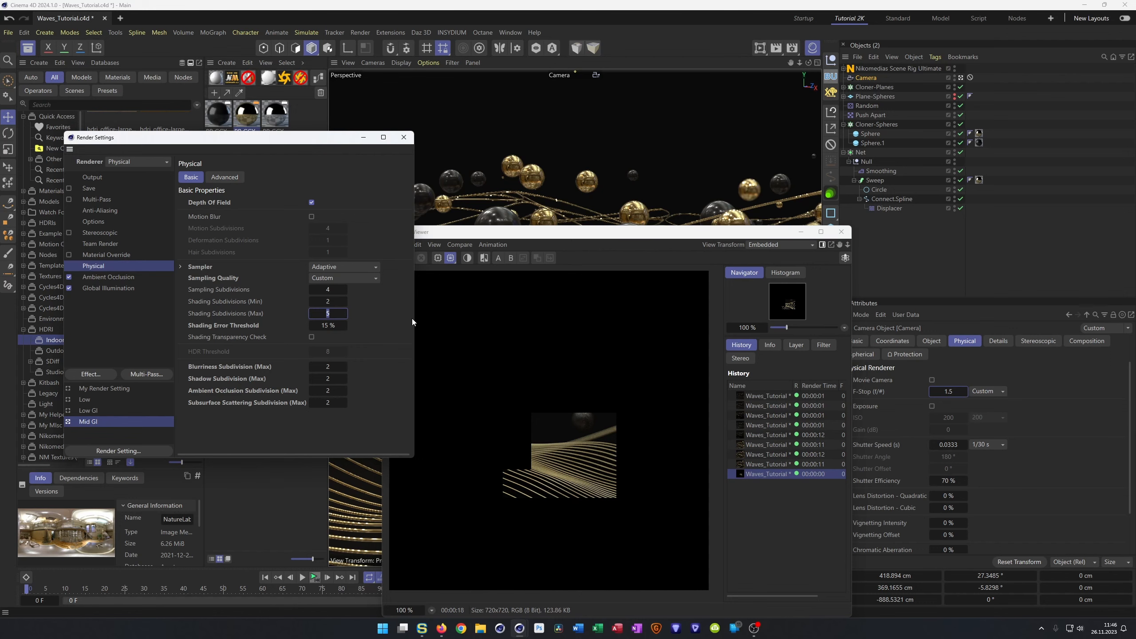
{"action": "type", "text": "3"}
{"action": "key", "text": "shift+Tab"}
{"action": "key", "text": "shift+Tab"}
{"action": "type", "text": "3"}
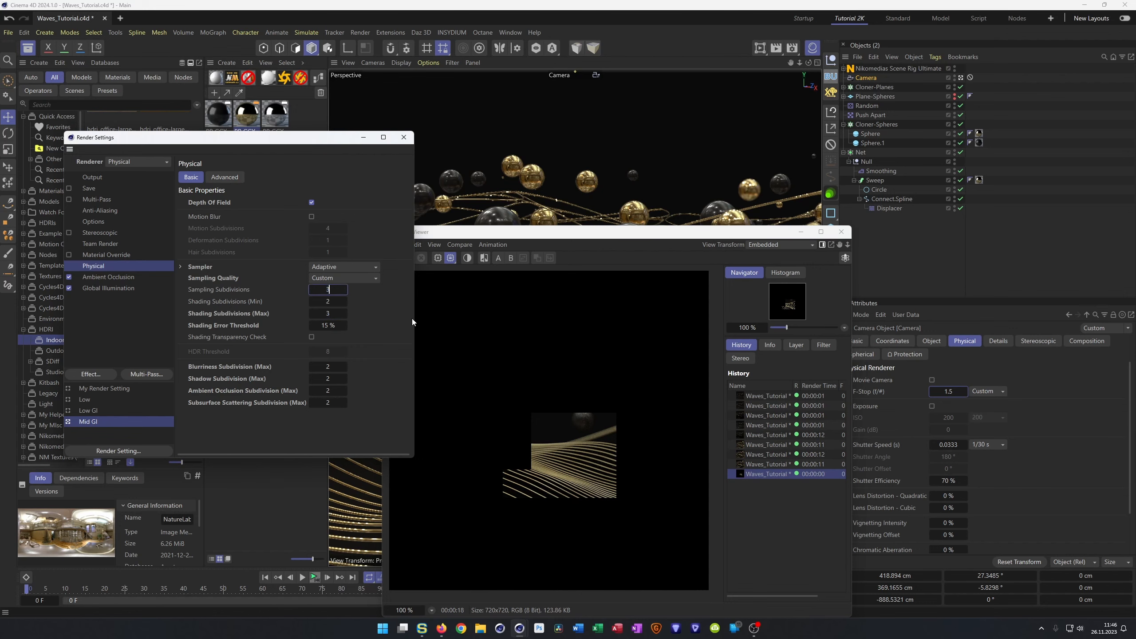
{"action": "key", "text": "Tab"}
{"action": "key", "text": "Tab"}
{"action": "key", "text": "Tab"}
{"action": "type", "text": "20"}
- Set the maximum Shadow, Ambient Occlusion and Subsurface Scattering Subdivisions to 1 and render the frame in the Picture Viewer
{"action": "left_click", "coordinate": [333, 378]}
{"action": "type", "text": "1"}
{"action": "key", "text": "Tab"}
{"action": "type", "text": "1"}
{"action": "key", "text": "Tab"}
{"action": "type", "text": "1"}
{"action": "key", "text": "Return"}
{"action": "left_click", "coordinate": [610, 248]}
{"action": "key", "text": "shift+r"}
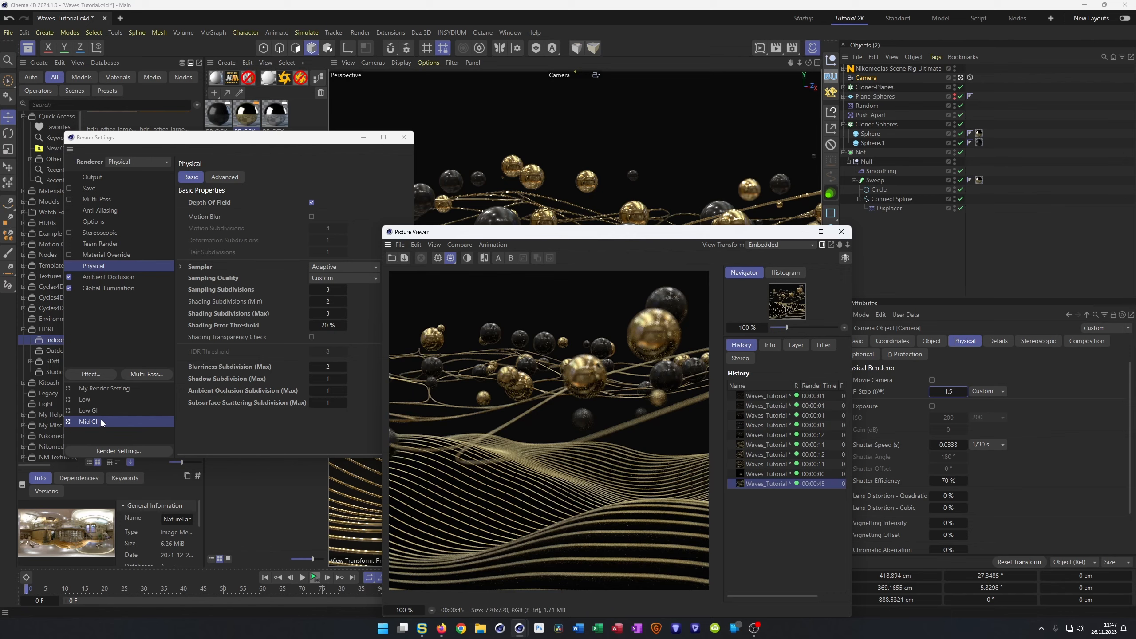
- Add the Denoiser effect to the Mid GI render setting and return to the Picture Viewer
{"action": "left_click", "coordinate": [96, 375]}
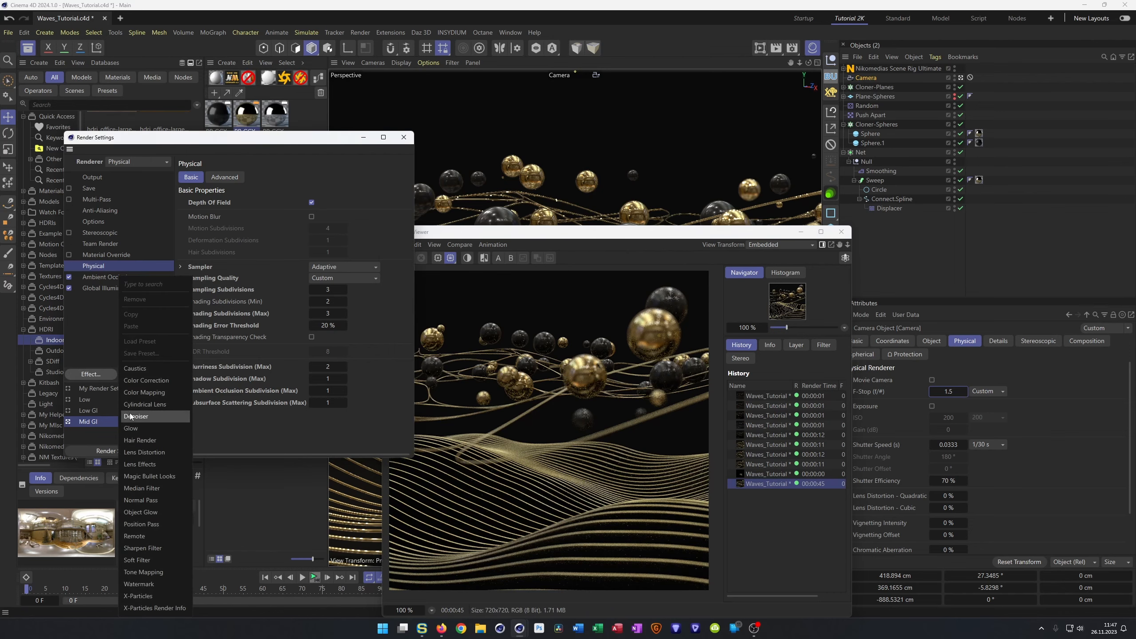
{"action": "left_click", "coordinate": [141, 423]}
{"action": "left_click", "coordinate": [656, 238]}
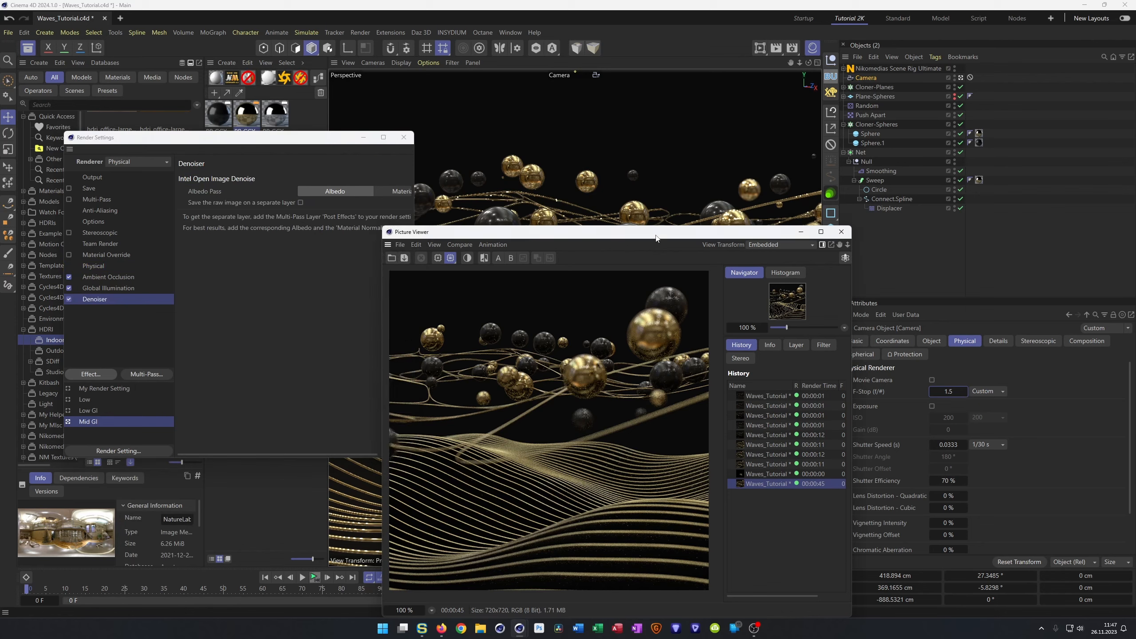
- Delete all older test renders from the Picture Viewer history, keeping only the latest complete one
{"action": "left_click", "coordinate": [786, 472]}
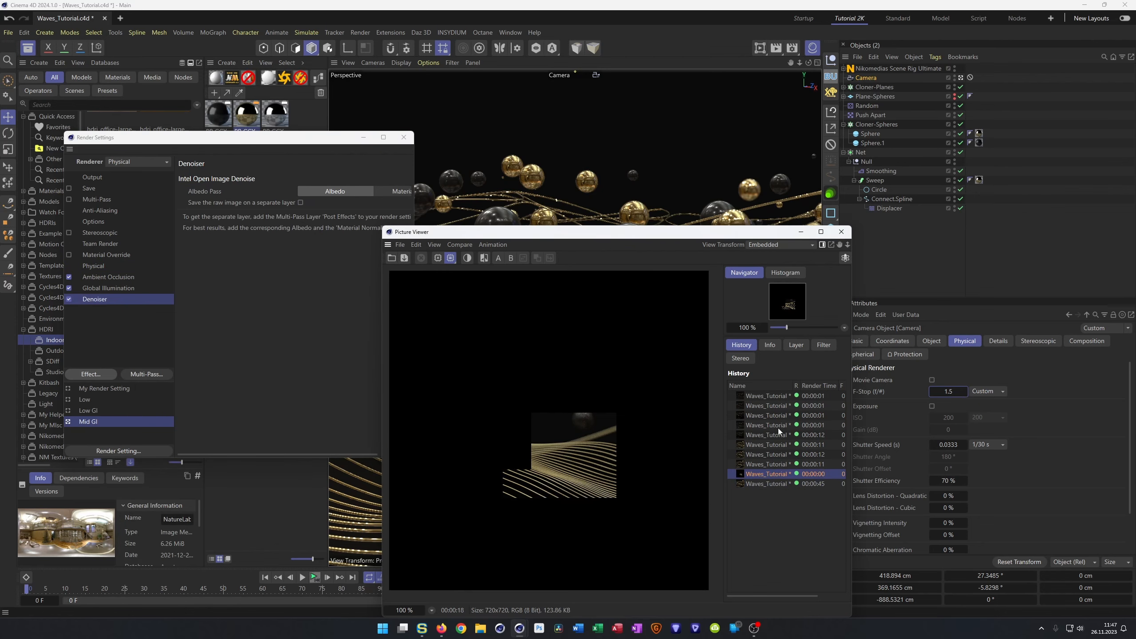
{"action": "left_click", "coordinate": [776, 395], "text": "shift"}
{"action": "key", "text": "Delete"}
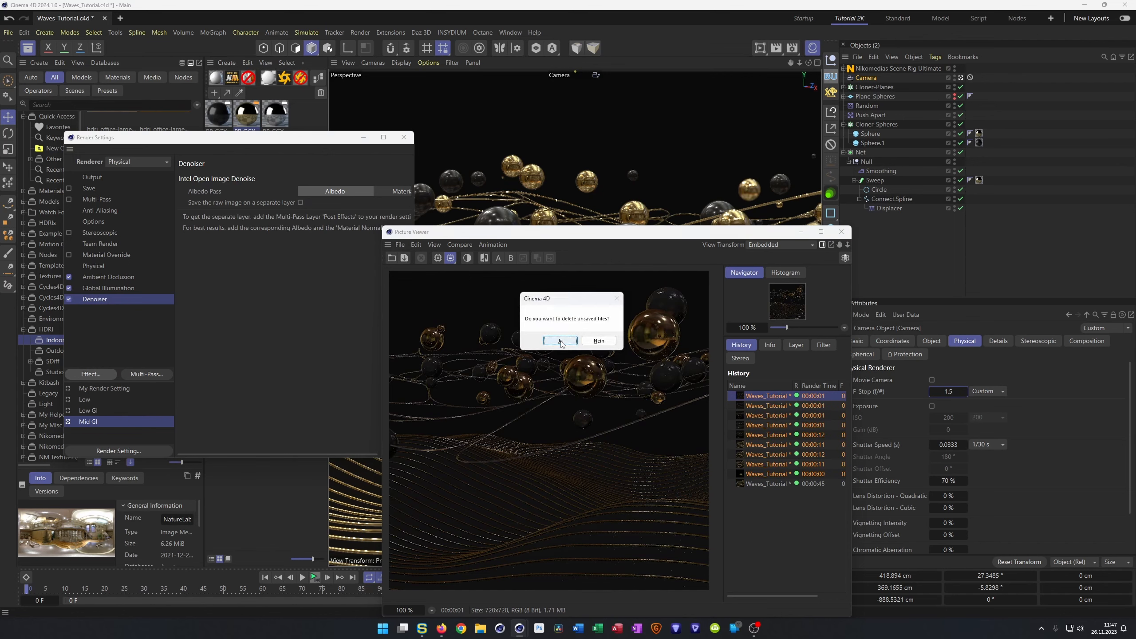
{"action": "left_click", "coordinate": [561, 341]}
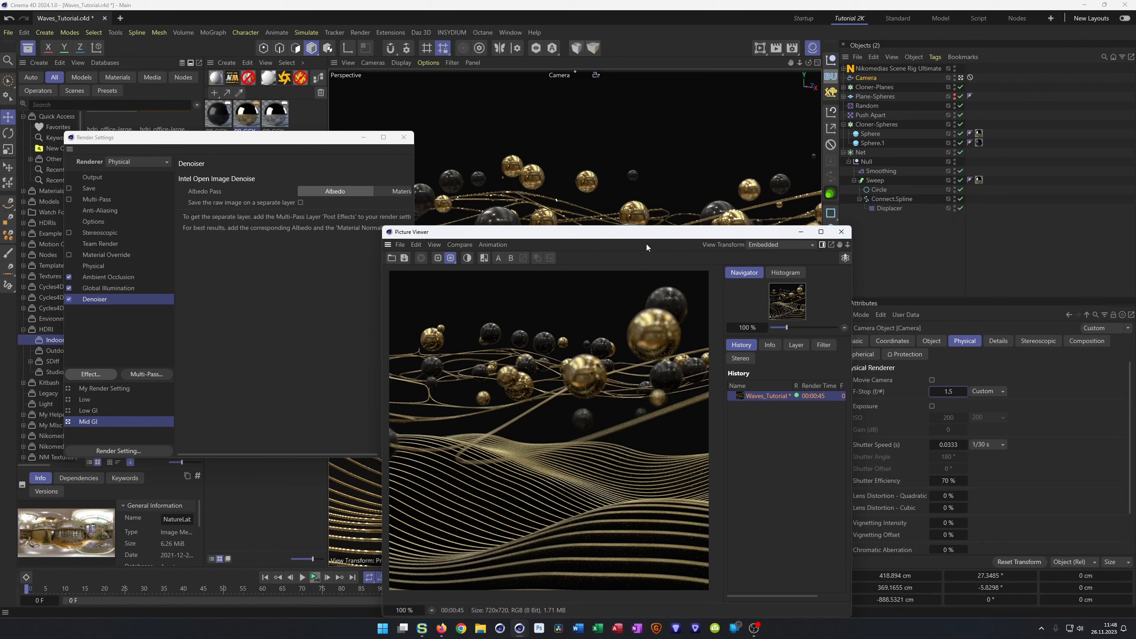
- Render the frame again with the Denoiser and compare it with the previous render in the history
{"action": "key", "text": "shift+r"}
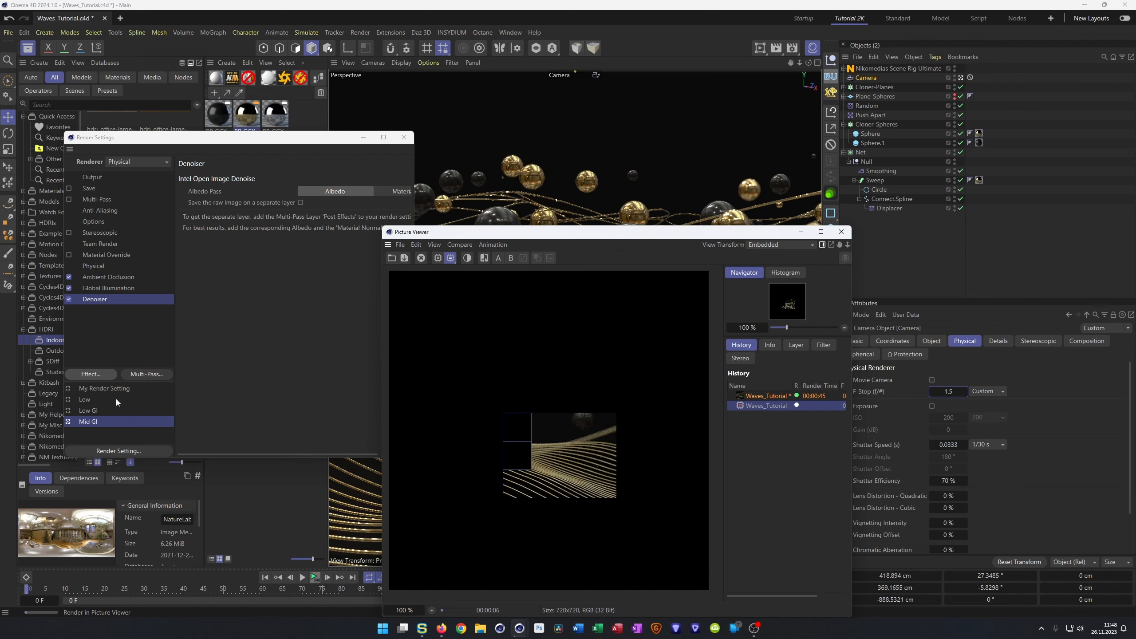
{"action": "left_click", "coordinate": [103, 267]}
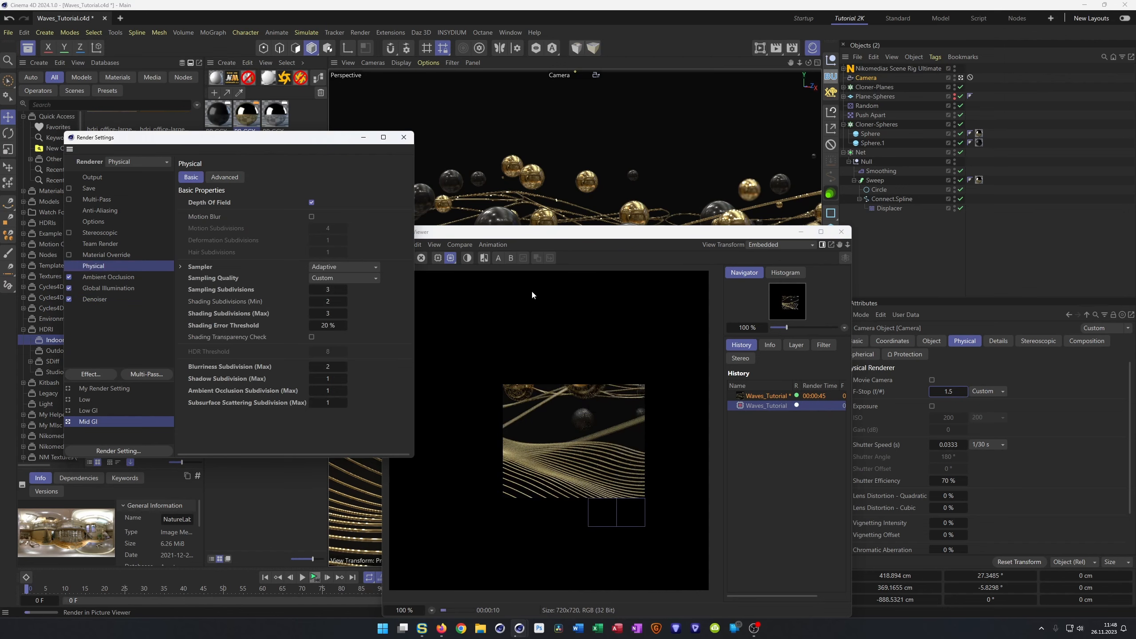
{"action": "left_click", "coordinate": [646, 233]}
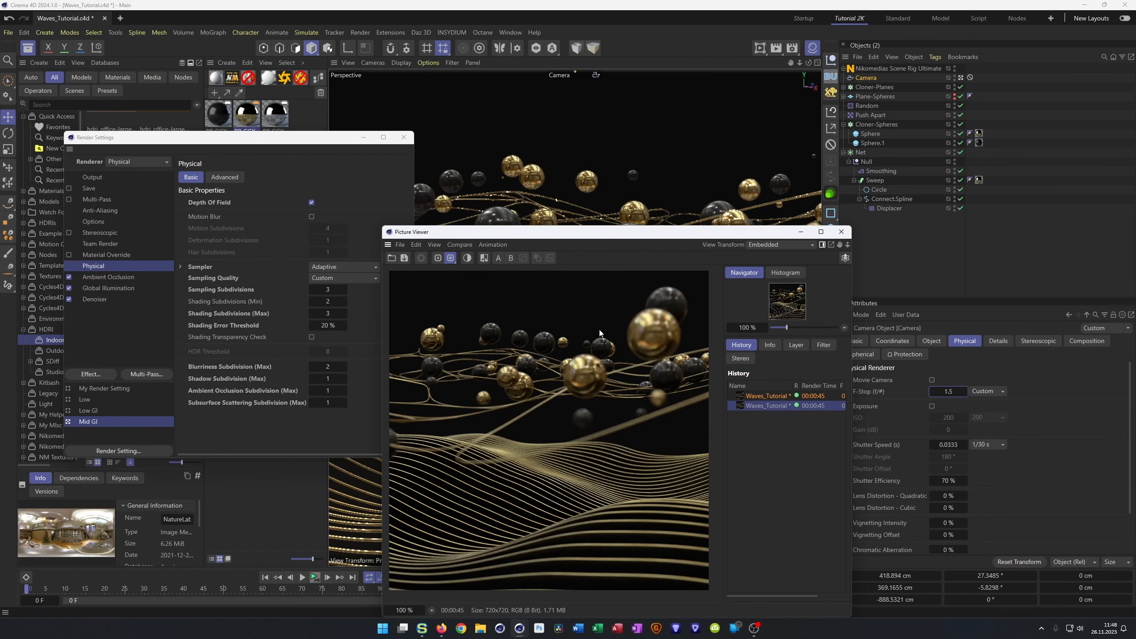
{"action": "left_click", "coordinate": [767, 395]}
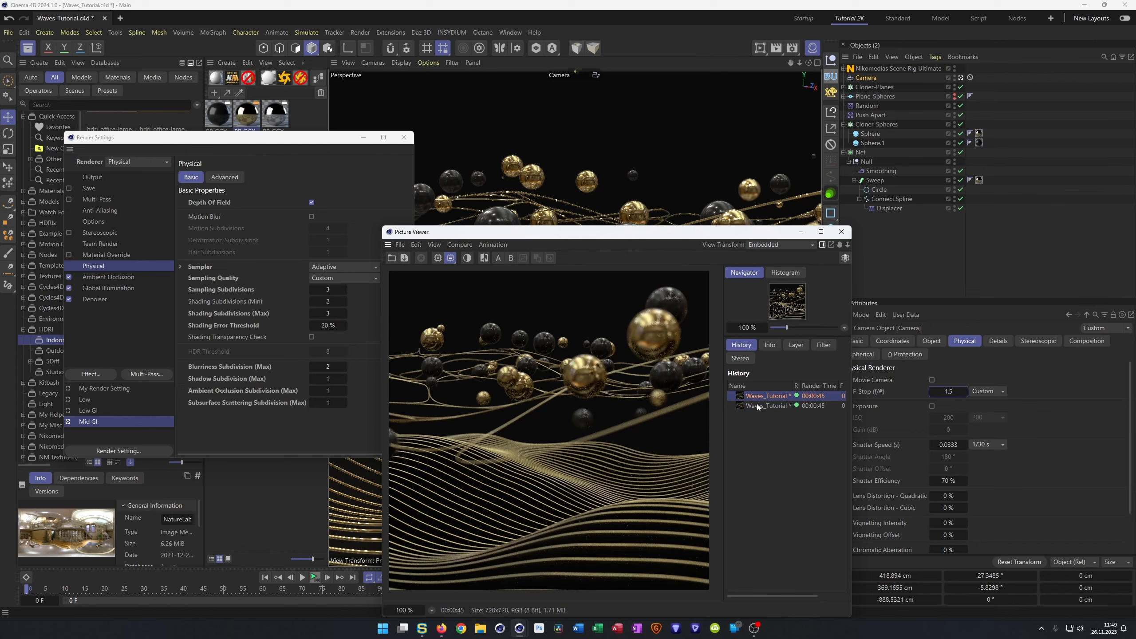
{"action": "left_click", "coordinate": [757, 405]}
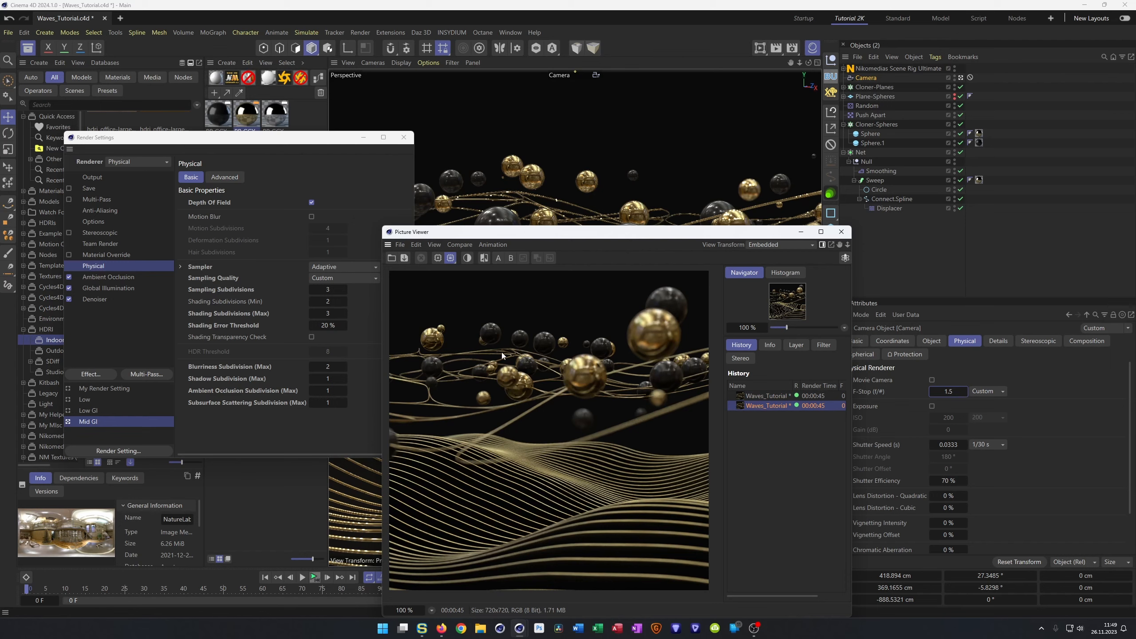
- Enable the Picture Viewer filter and set Saturation to 9%, Contrast to 8% and Exposure to 0.5
{"action": "left_click", "coordinate": [825, 345]}
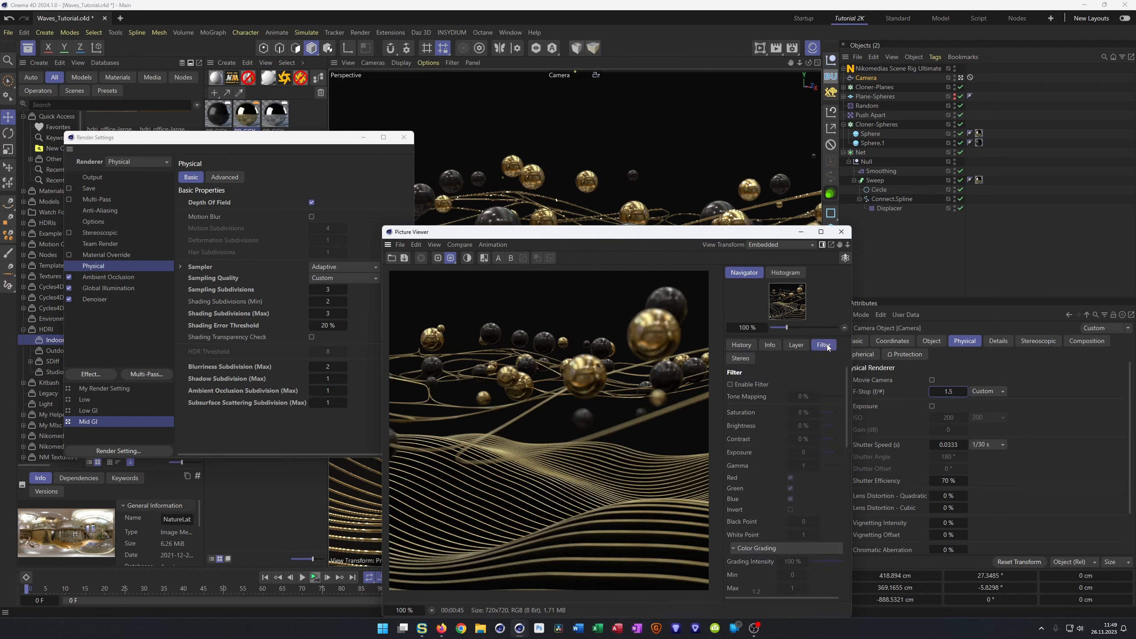
{"action": "left_click", "coordinate": [730, 385]}
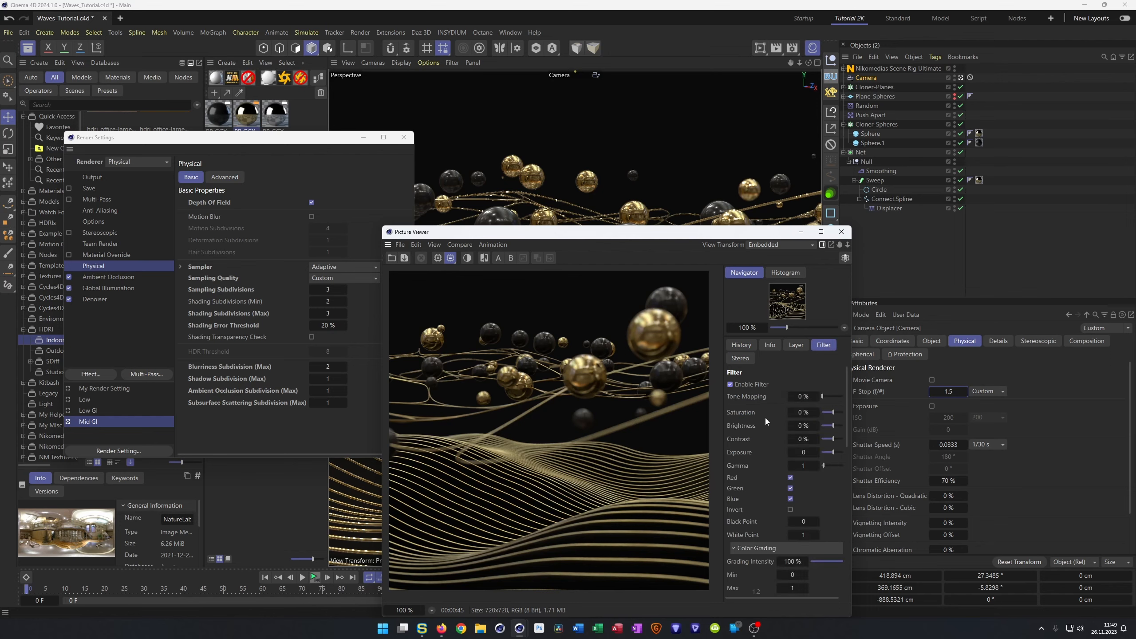
{"action": "left_click_drag", "start_coordinate": [804, 453], "coordinate": [804, 453]}
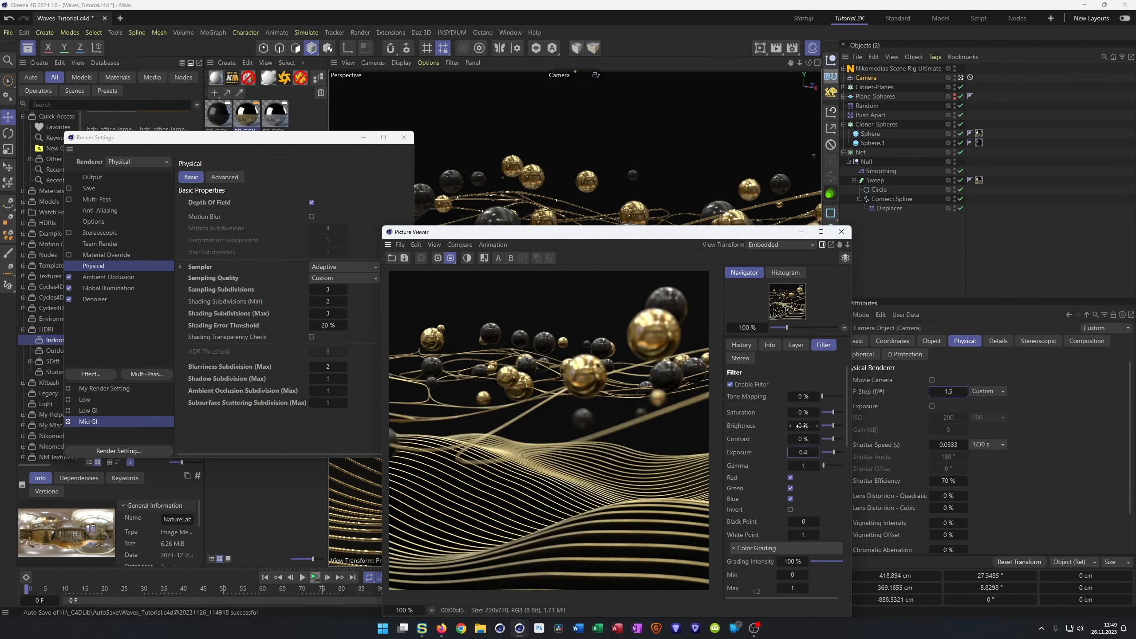
{"action": "left_click_drag", "start_coordinate": [804, 439], "coordinate": [800, 439]}
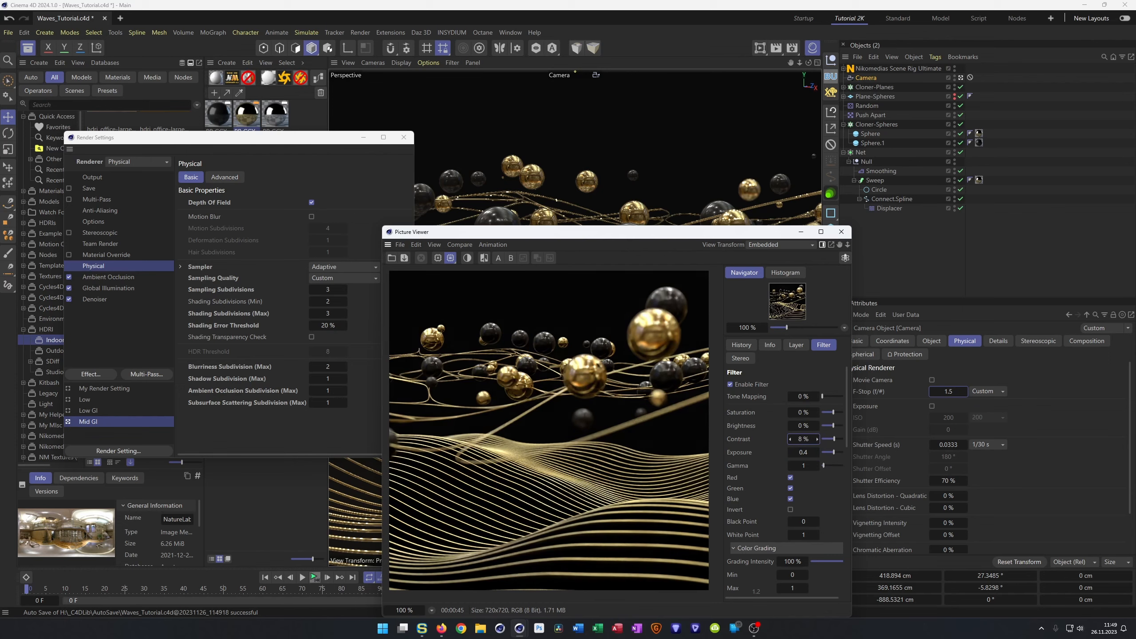
{"action": "mouse_move", "coordinate": [803, 396]}
{"action": "left_mouse_down"}
{"action": "mouse_move", "coordinate": [828, 397]}
{"action": "mouse_move", "coordinate": [803, 397]}
{"action": "left_mouse_up"}
{"action": "left_click_drag", "start_coordinate": [803, 413], "coordinate": [802, 412]}
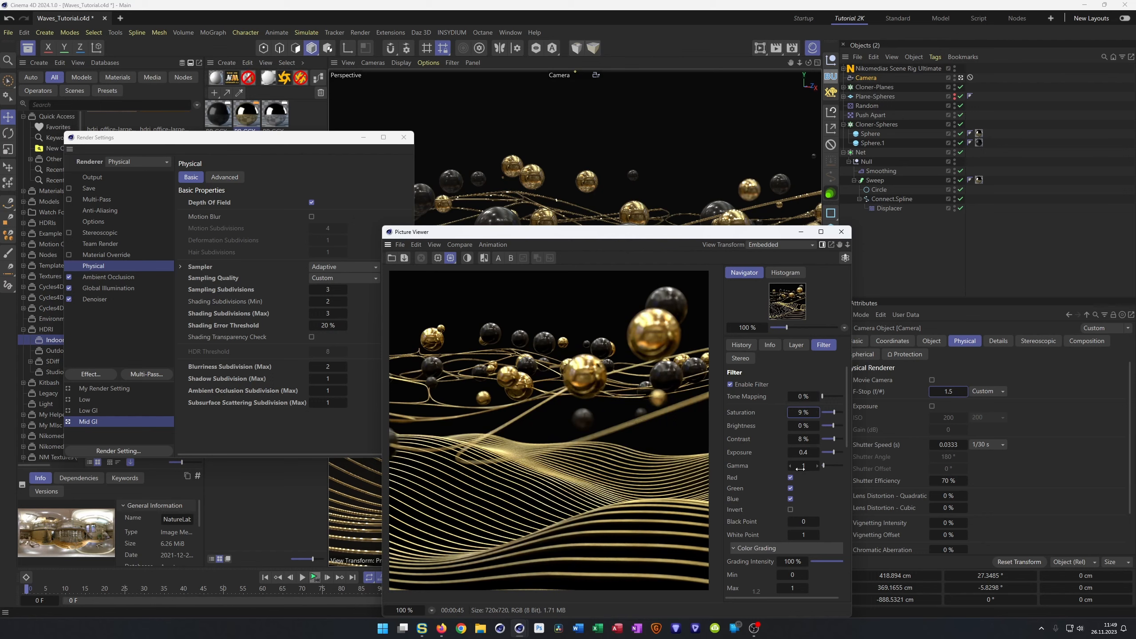
{"action": "left_click_drag", "start_coordinate": [803, 452], "coordinate": [805, 452]}
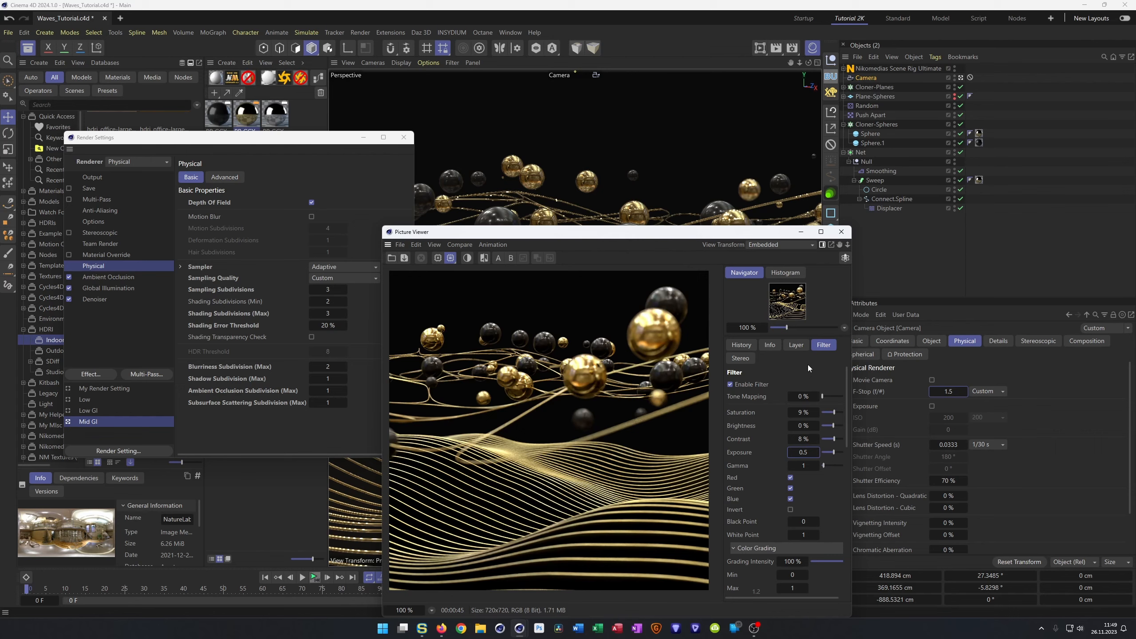
- Toggle the Picture Viewer filter off and on to compare the graded render with the original
{"action": "left_click", "coordinate": [731, 384]}
{"action": "left_click", "coordinate": [730, 384]}
{"action": "left_click", "coordinate": [731, 385]}
{"action": "left_click", "coordinate": [730, 384]}
{"action": "left_click", "coordinate": [731, 384]}
{"action": "left_click", "coordinate": [734, 384]}
{"action": "left_click", "coordinate": [748, 385]}
{"action": "left_click", "coordinate": [734, 385]}
- Save the graded render as a TIF still image at 8 bits/channel with Use Filter enabled
{"action": "left_click", "coordinate": [401, 246]}
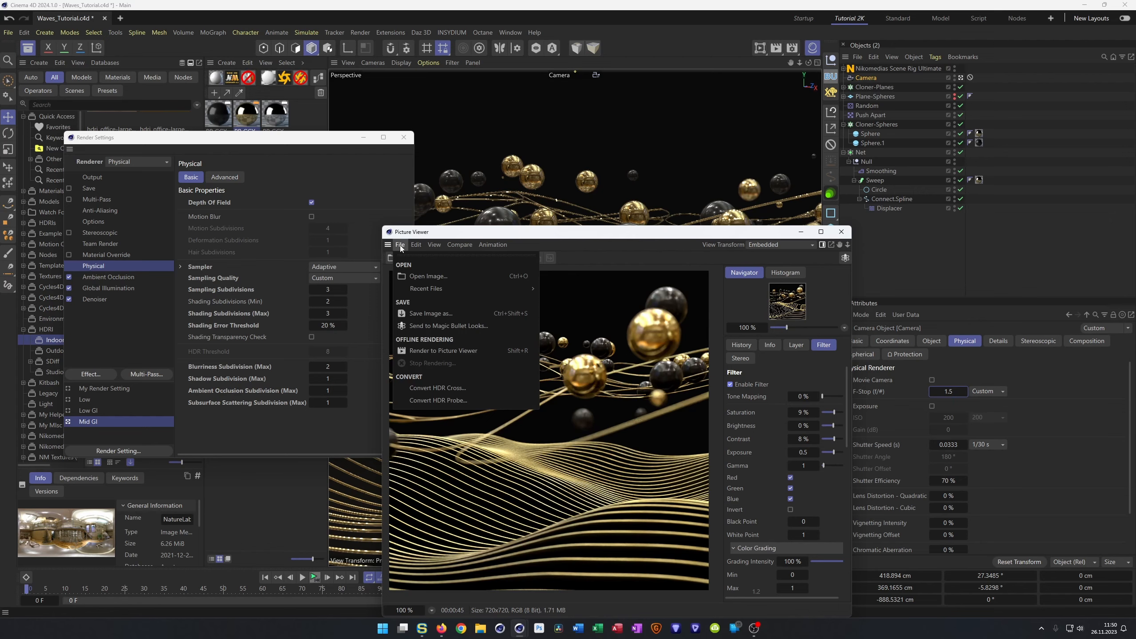
{"action": "left_click", "coordinate": [433, 313]}
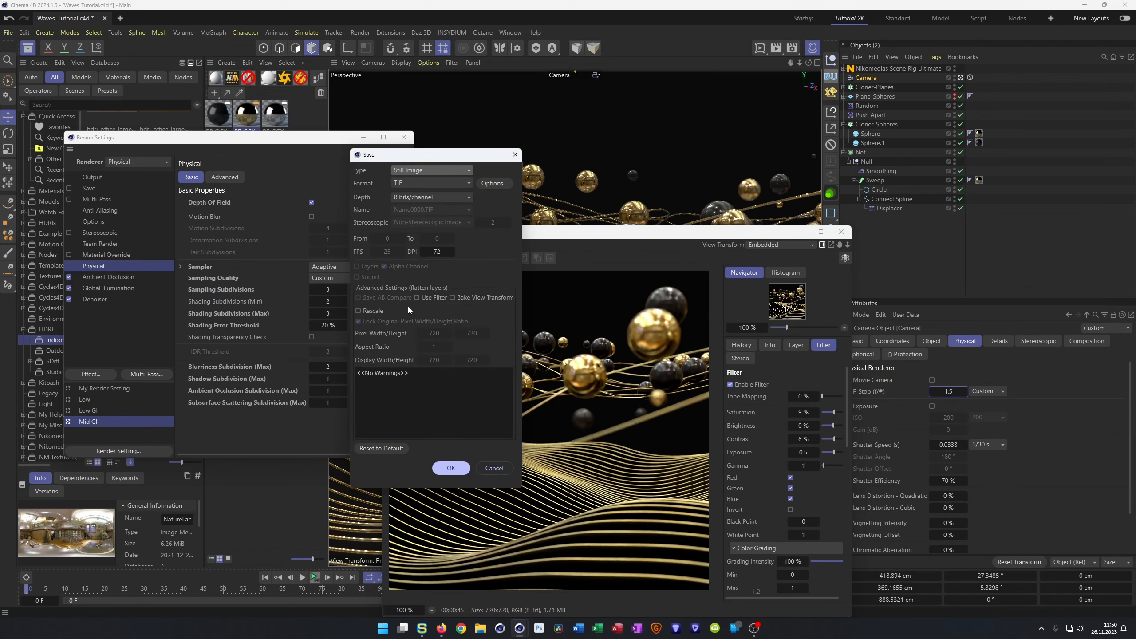
{"action": "left_click", "coordinate": [417, 297]}
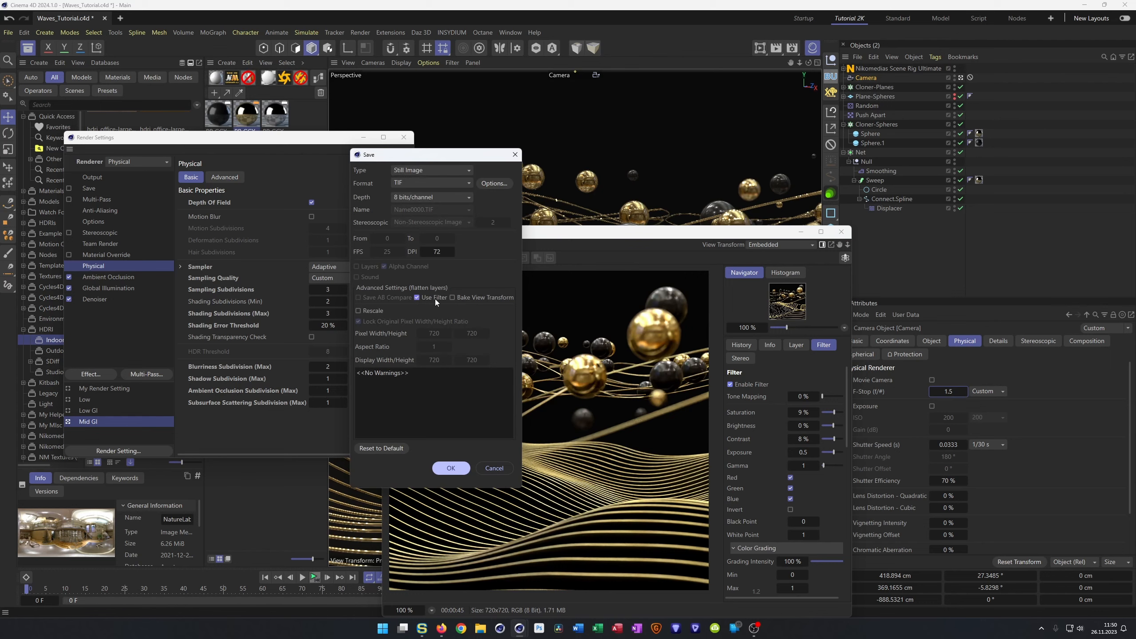
{"action": "left_click", "coordinate": [416, 298]}
{"action": "left_click", "coordinate": [451, 468]}
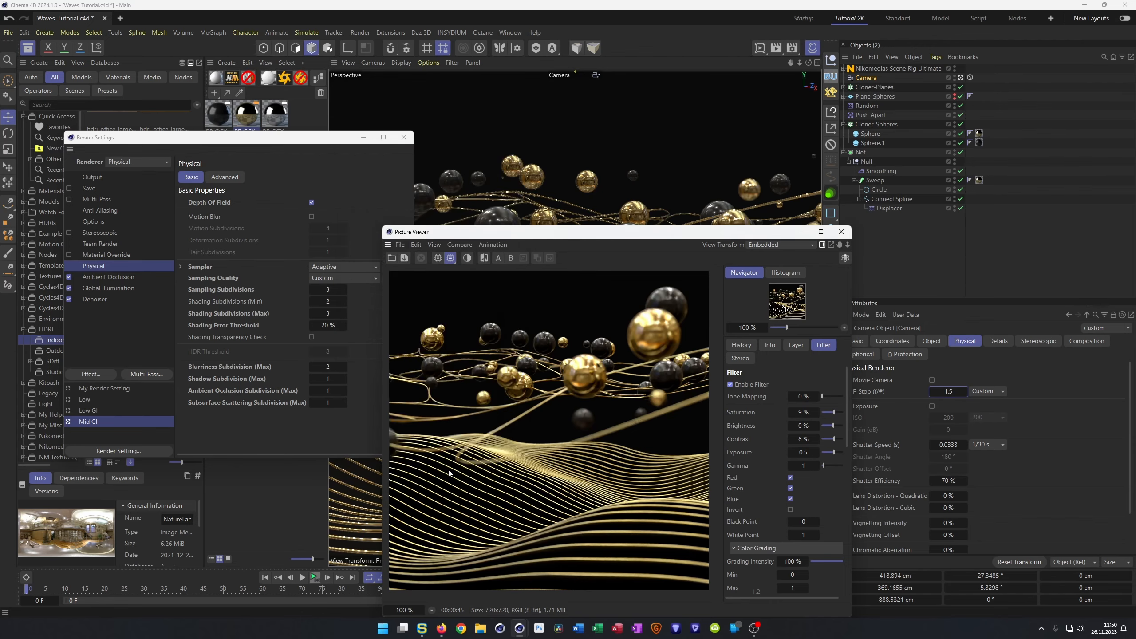
{"action": "key", "text": "Return"}
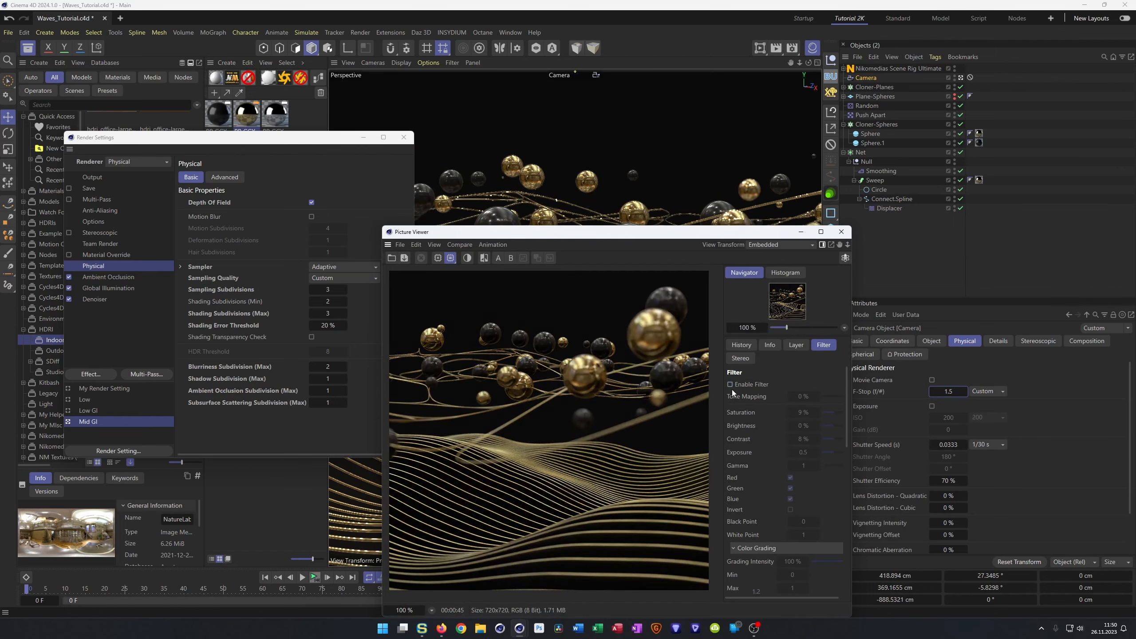
- Set the Physical renderer's Blurriness Subdivision (Max) to 1 and render the frame to the Picture Viewer again
{"action": "left_click", "coordinate": [739, 345]}
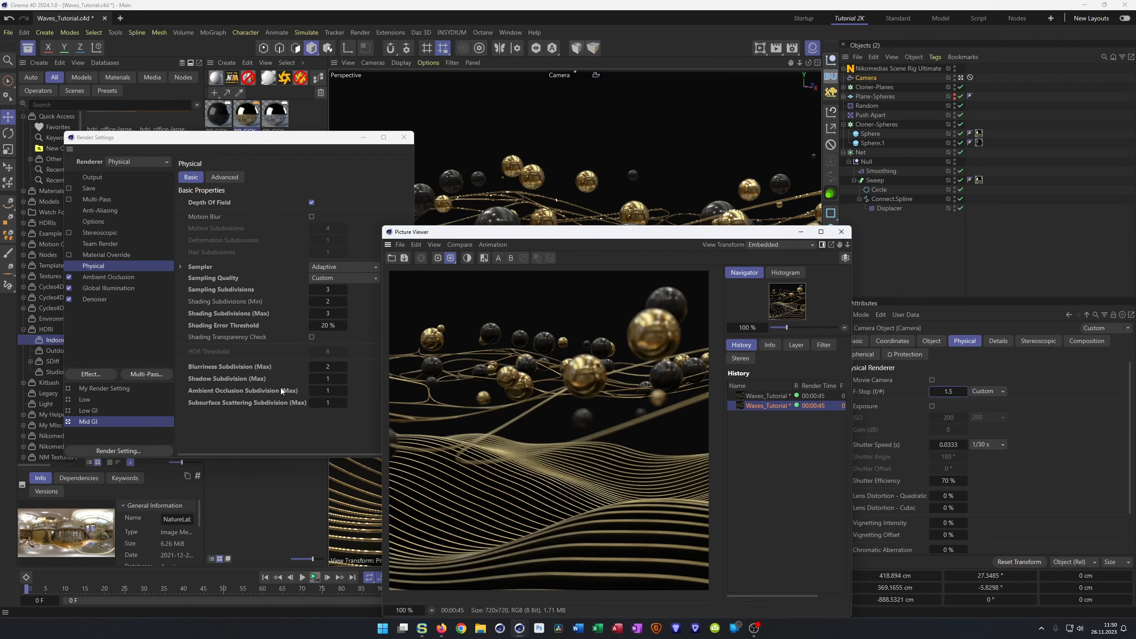
{"action": "left_click_drag", "start_coordinate": [334, 367], "coordinate": [333, 366]}
{"action": "left_click", "coordinate": [336, 370]}
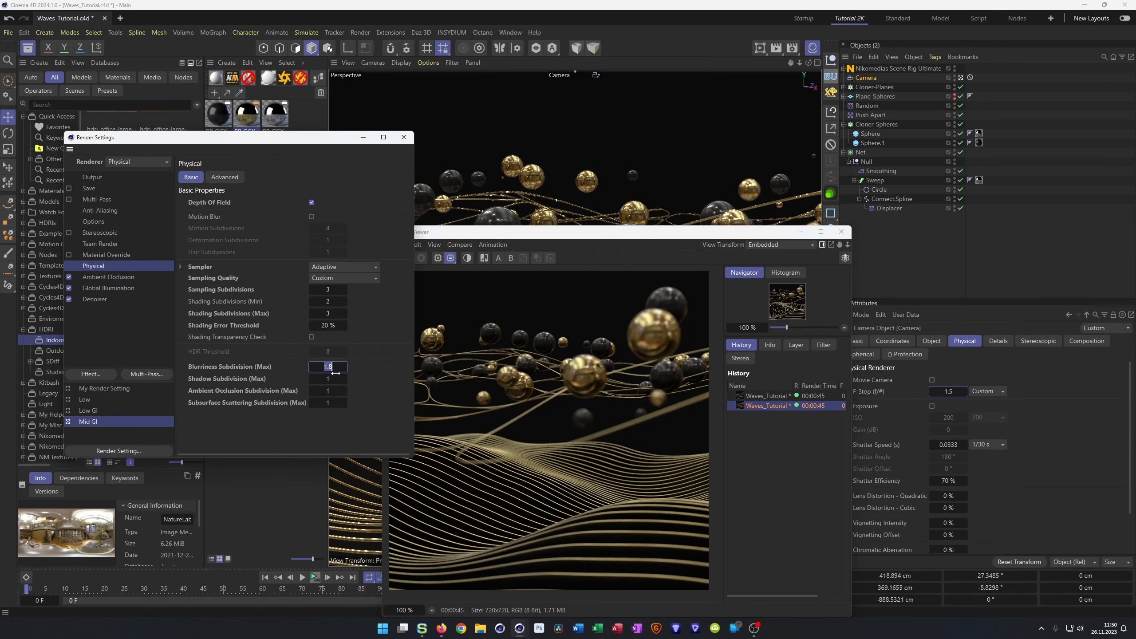
{"action": "type", "text": "1"}
{"action": "left_click", "coordinate": [642, 251]}
{"action": "key", "text": "shift+r"}
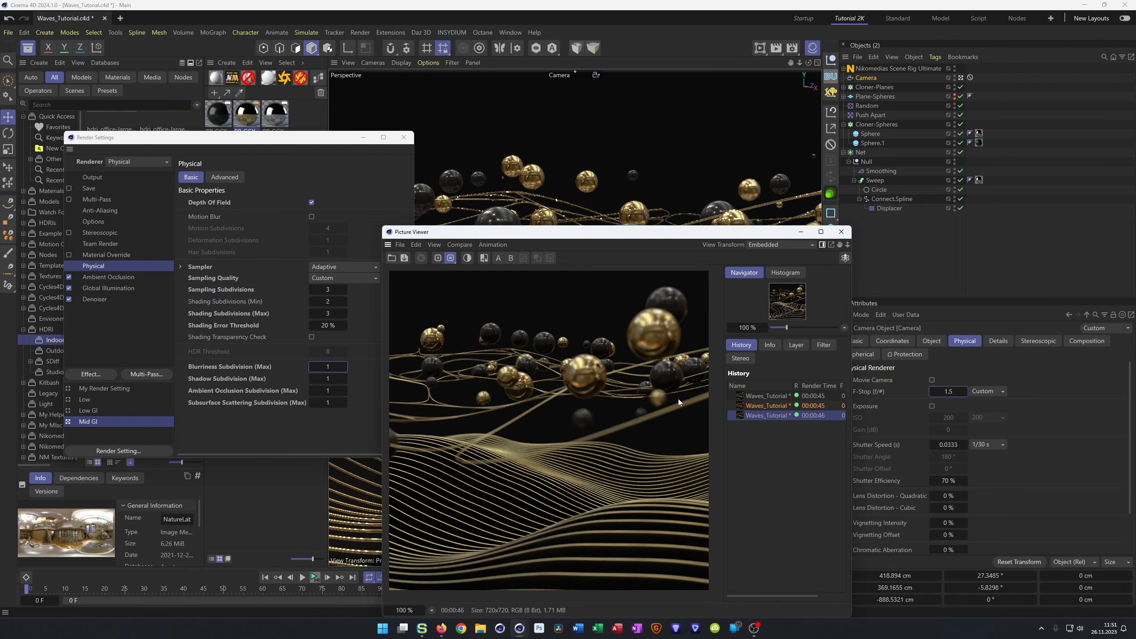
- Set Blurriness Subdivision (Max) to 2, Sampling Subdivisions to 2, and Shading Subdivisions to 1 minimum and 2 maximum
{"action": "left_click", "coordinate": [332, 367]}
{"action": "double_click", "coordinate": [329, 368]}
{"action": "type", "text": "2"}
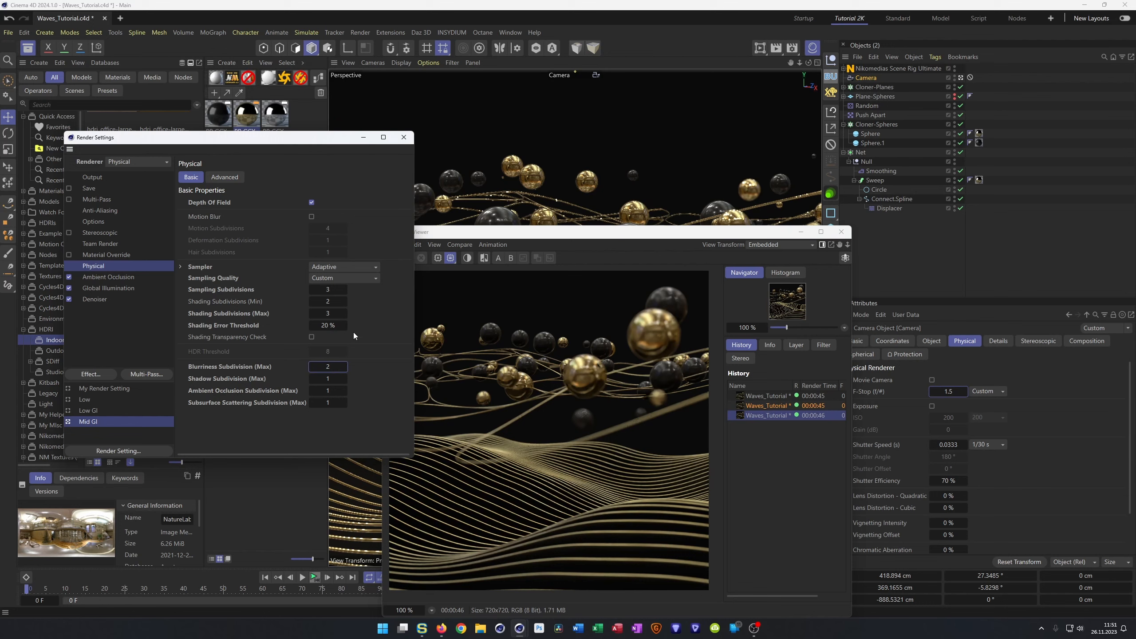
{"action": "type", "text": "2"}
{"action": "key", "text": "Tab"}
{"action": "type", "text": "1"}
{"action": "key", "text": "Tab"}
{"action": "type", "text": "2"}
- Compare the two latest renders in the Picture Viewer history and delete the newest one
{"action": "left_click", "coordinate": [617, 240]}
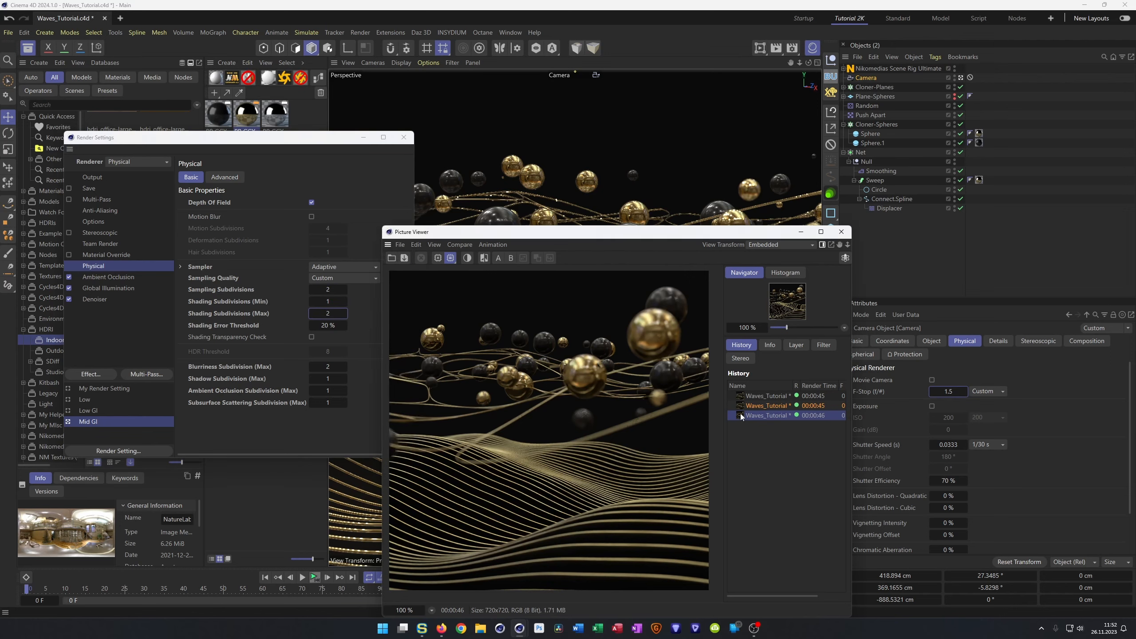
{"action": "left_click", "coordinate": [760, 414]}
{"action": "left_click", "coordinate": [754, 405]}
{"action": "left_click", "coordinate": [754, 413]}
{"action": "left_click", "coordinate": [754, 403]}
{"action": "left_click", "coordinate": [754, 413]}
{"action": "key", "text": "Delete"}
- Render the frame with the lowered sampling subdivisions and compare it with the previous render in the history
{"action": "left_click", "coordinate": [561, 341]}
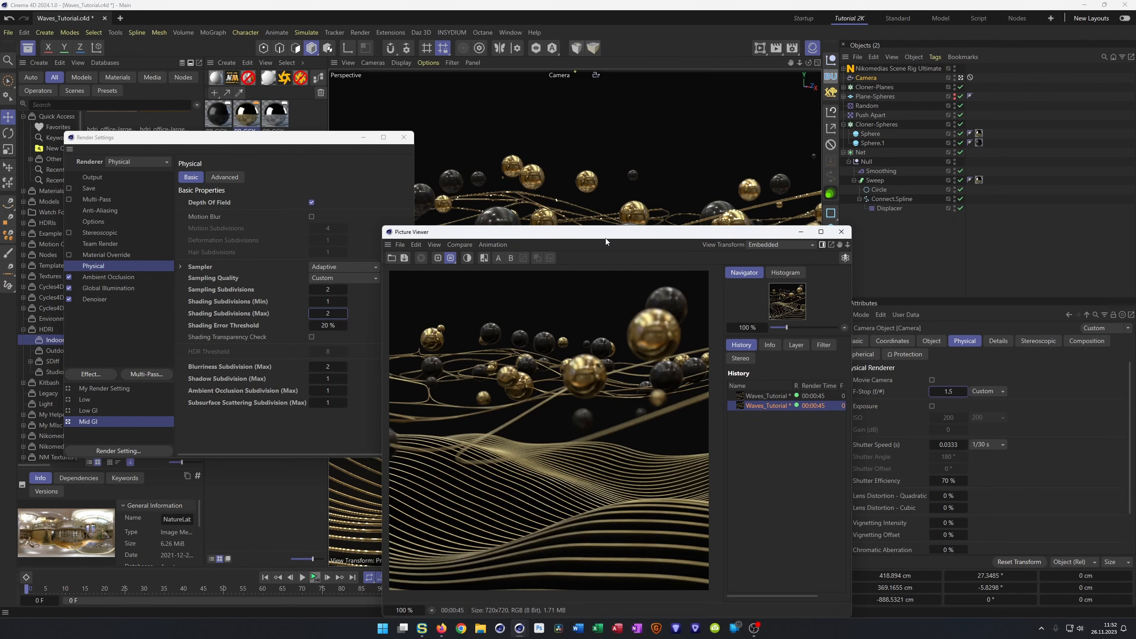
{"action": "key", "text": "shift+r"}
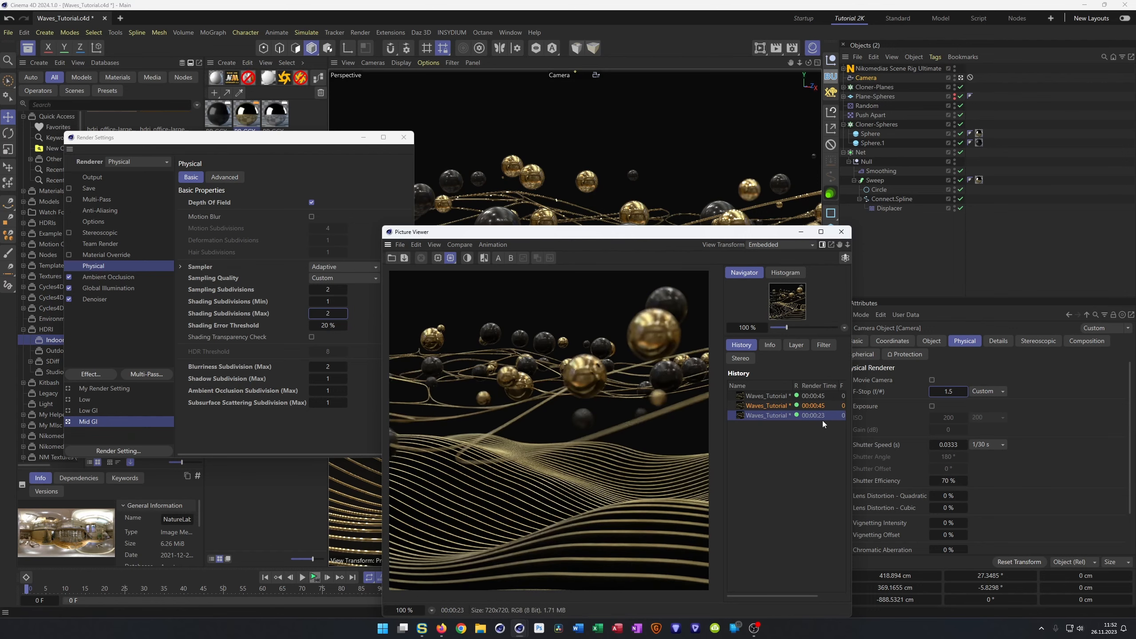
{"action": "left_click", "coordinate": [755, 406]}
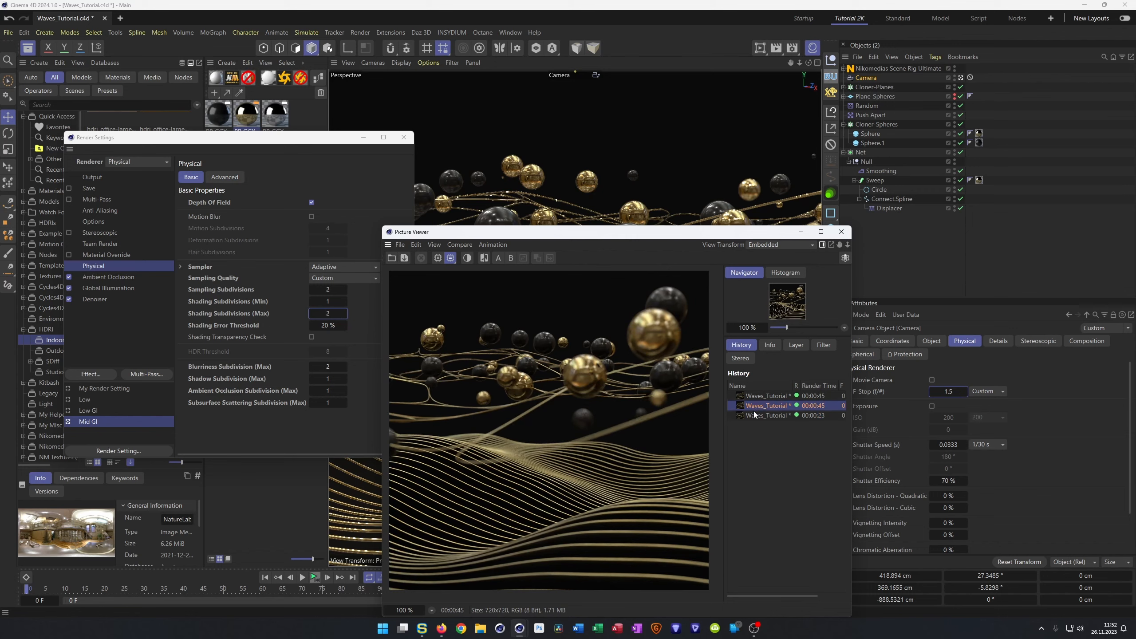
{"action": "left_click", "coordinate": [751, 412]}
{"action": "left_click", "coordinate": [750, 407]}
{"action": "left_click", "coordinate": [750, 414]}
{"action": "left_click", "coordinate": [752, 406]}
{"action": "left_click", "coordinate": [751, 414]}
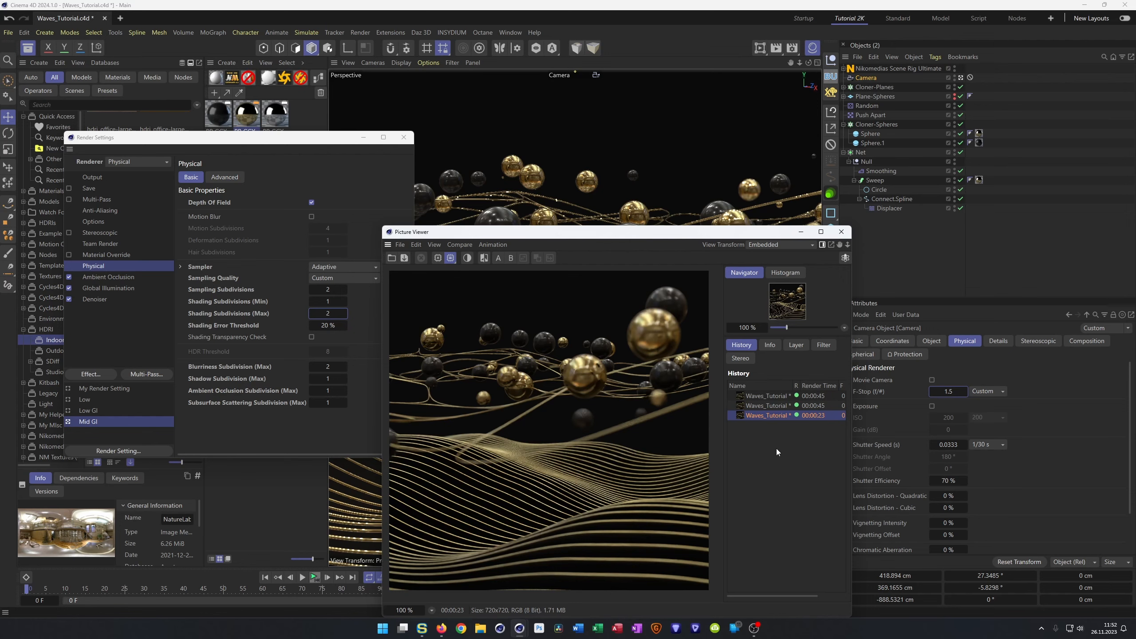
- Save the Waves_Tutorial.c4d project
{"action": "key", "text": "ctrl+s"}
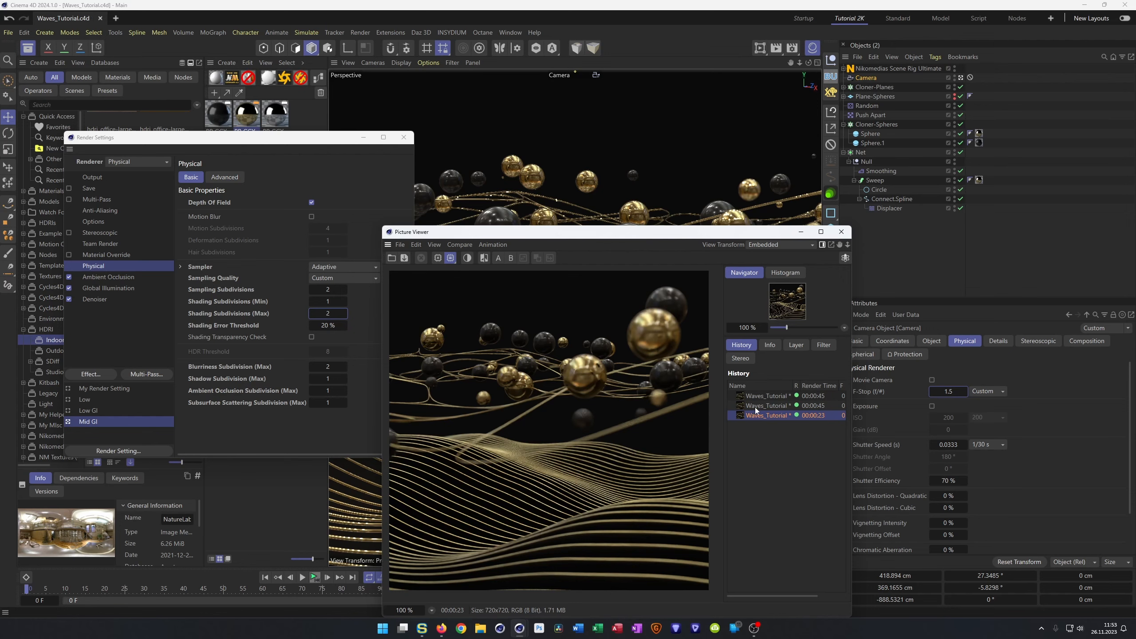